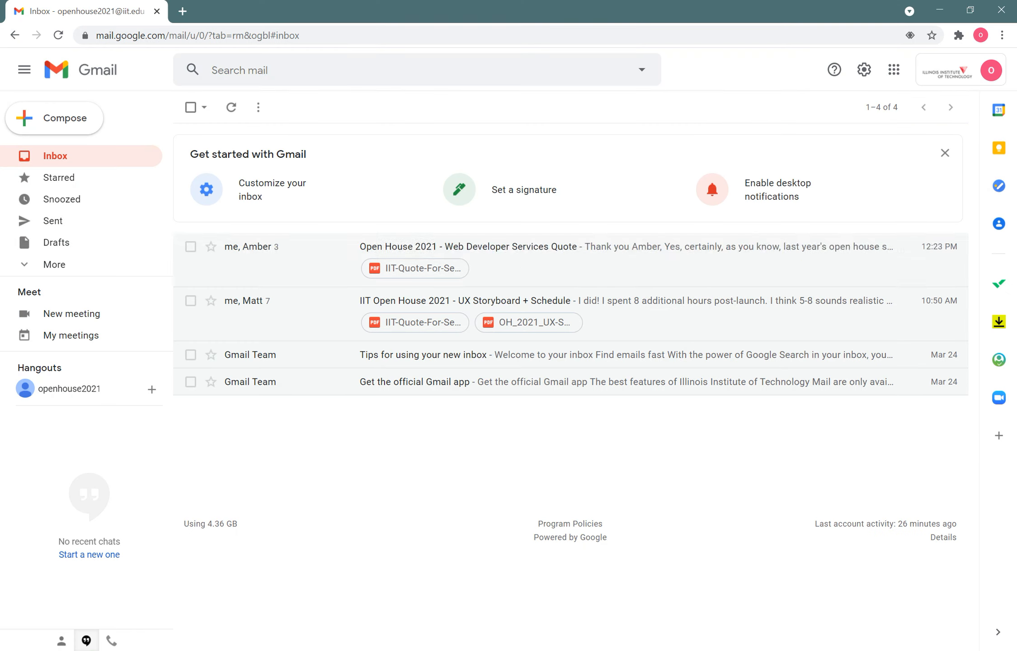
# - Capture a screen snip of the Google Maps satellite view showing the vacant lot at E 31st St and S Indiana Ave, including the scale bar
pyautogui.click(939, 10)
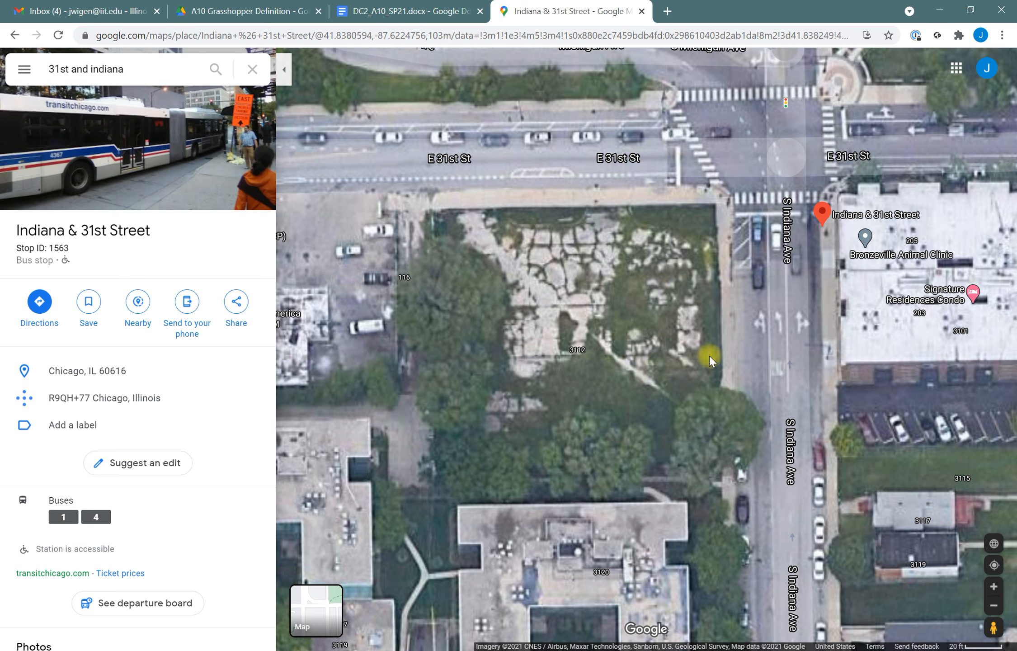
pyautogui.scroll(2, 527, 305)
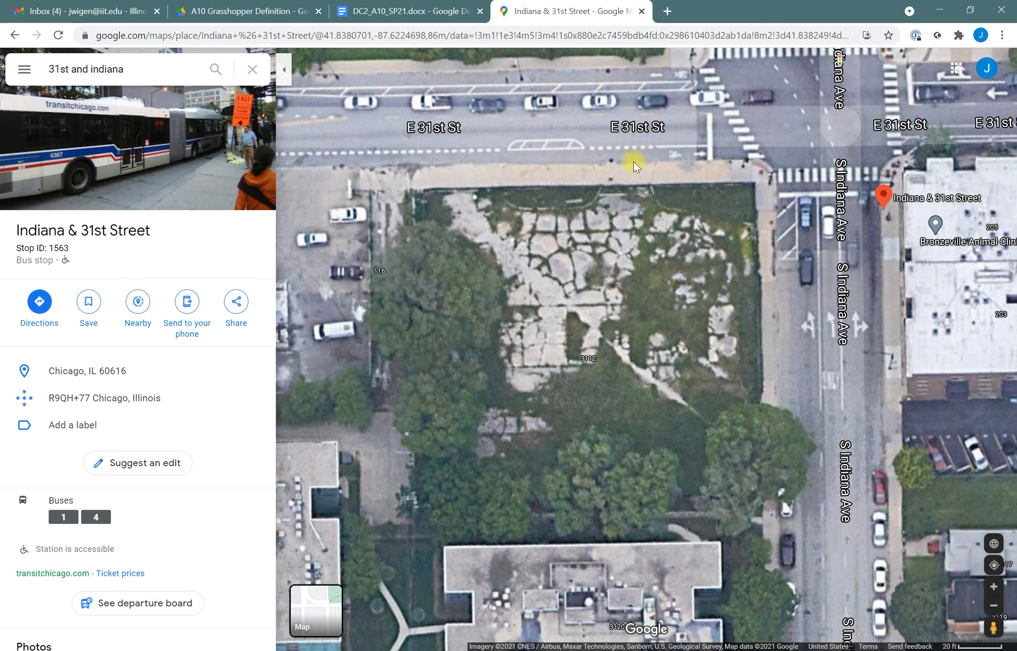
pyautogui.scroll(-2, 595, 220)
pyautogui.scroll(1, 643, 311)
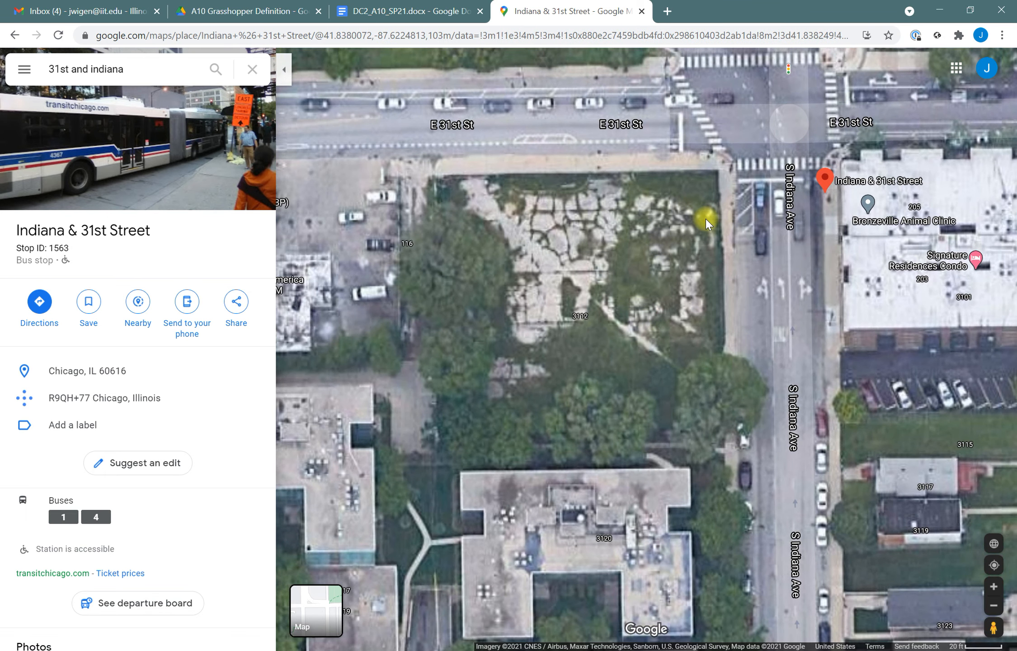
pyautogui.moveTo(638, 258)
pyautogui.mouseDown()
pyautogui.moveTo(657, 283)
pyautogui.moveTo(643, 274)
pyautogui.mouseUp()
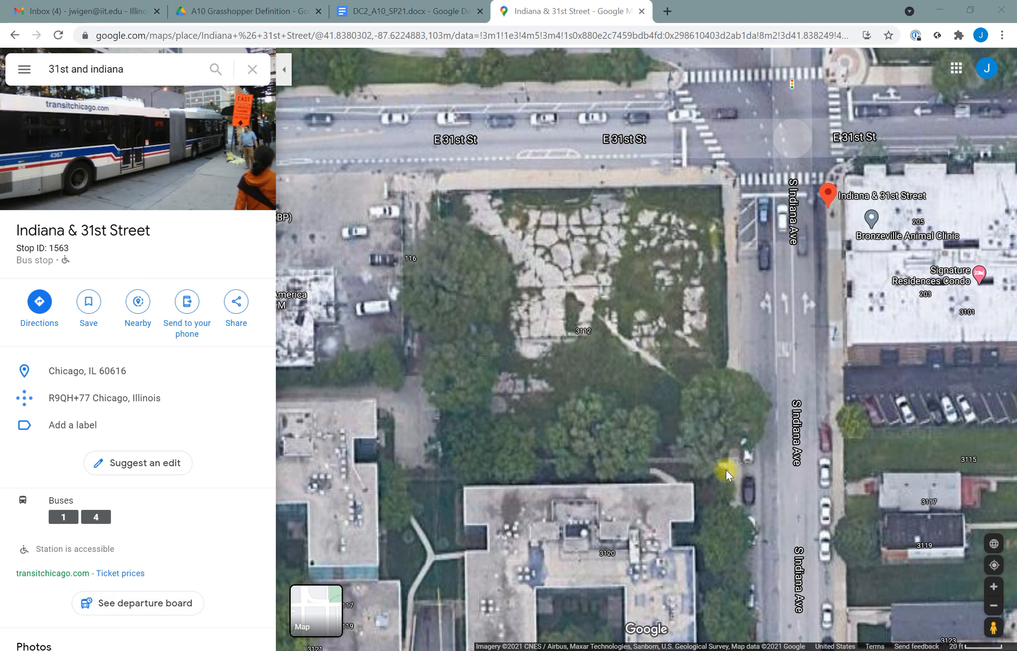
pyautogui.moveTo(696, 463); pyautogui.dragTo(695, 475)
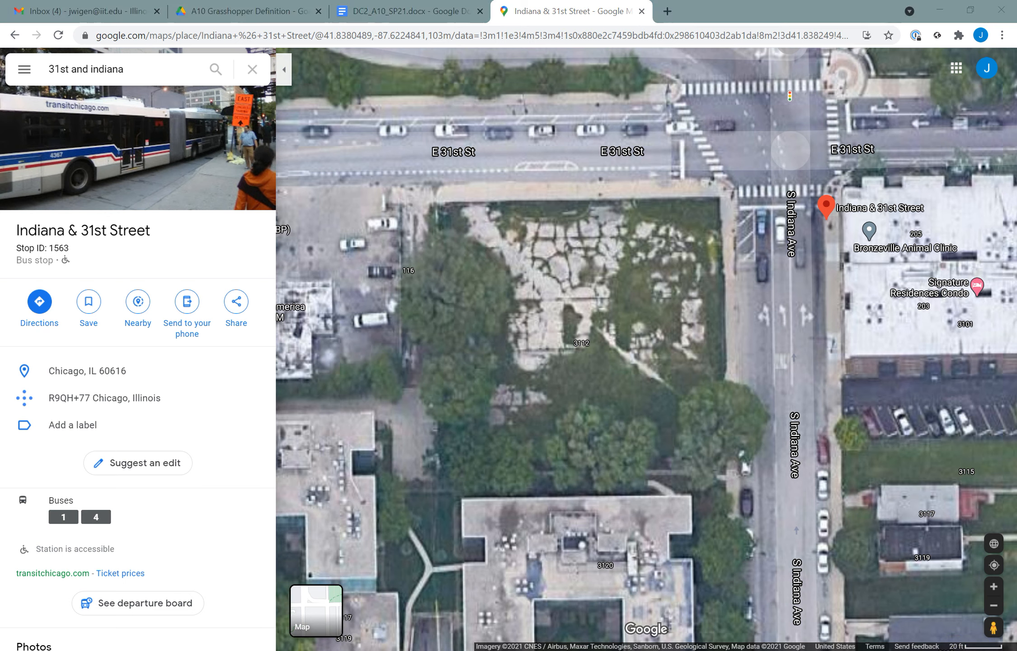
pyautogui.click(745, 28)
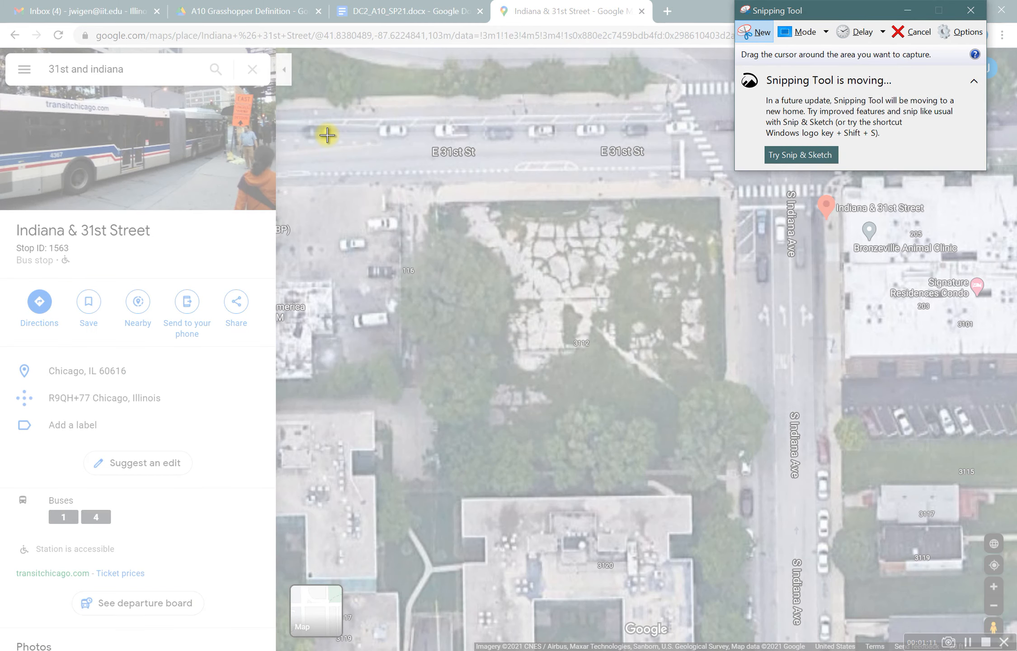
pyautogui.moveTo(325, 130); pyautogui.dragTo(1008, 647)
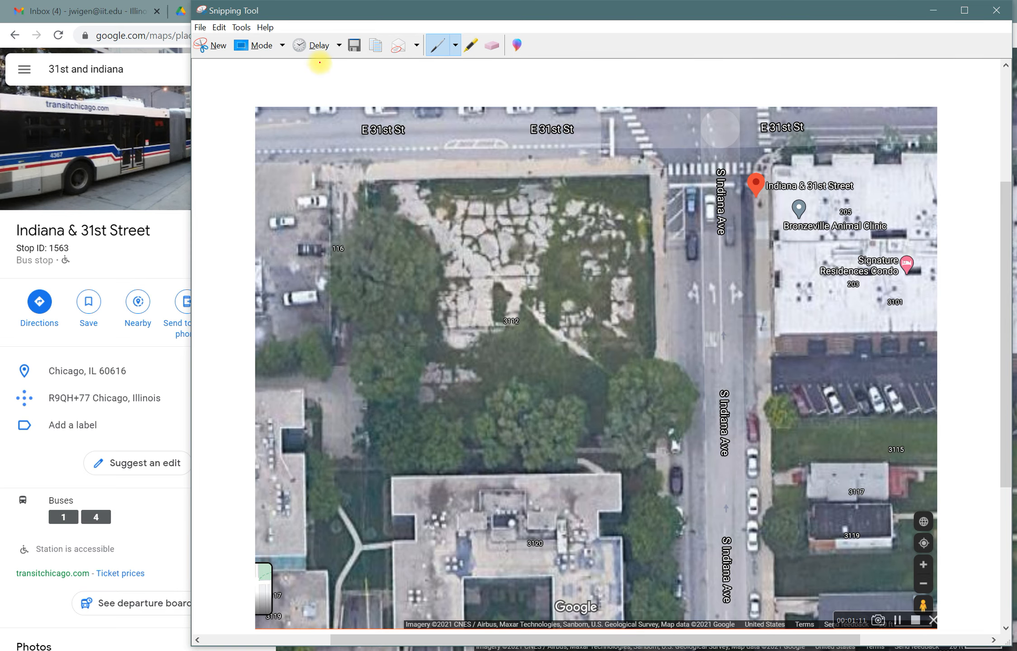
# - Save the snip to the Desktop as a JPEG named "Site Map" and put the Snipping Tool away
pyautogui.click(360, 52)
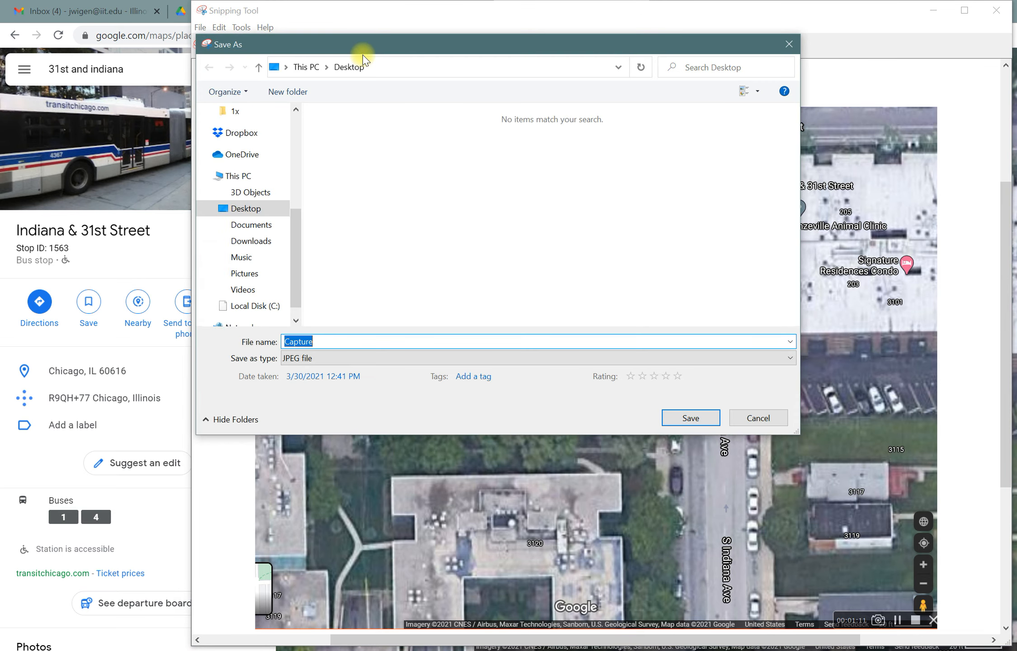
pyautogui.write('Site')
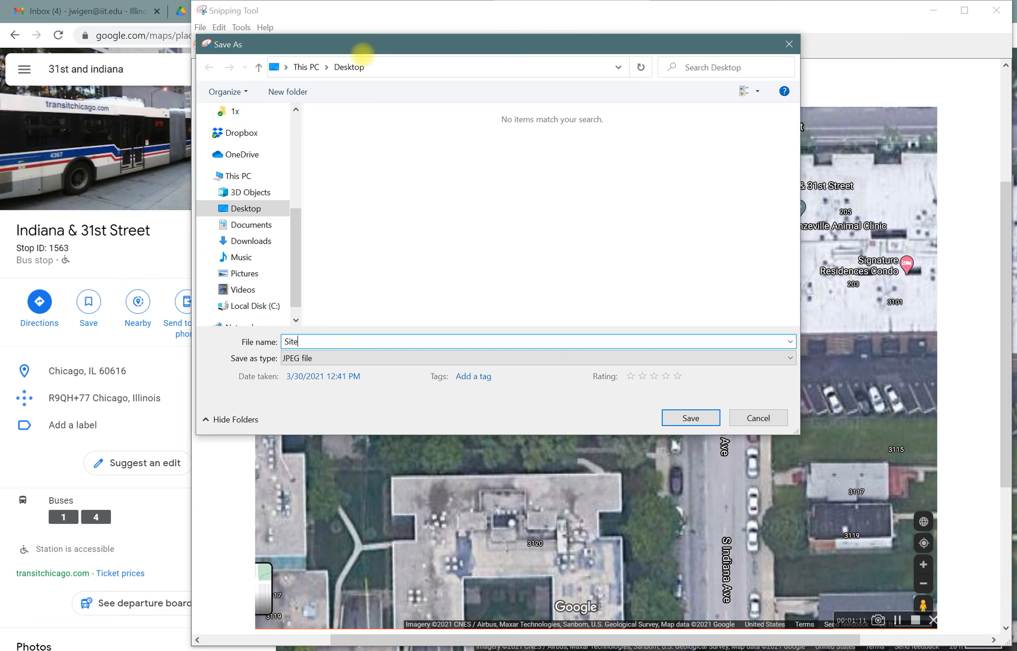
pyautogui.write(' Map')
pyautogui.click(691, 419)
pyautogui.click(941, 17)
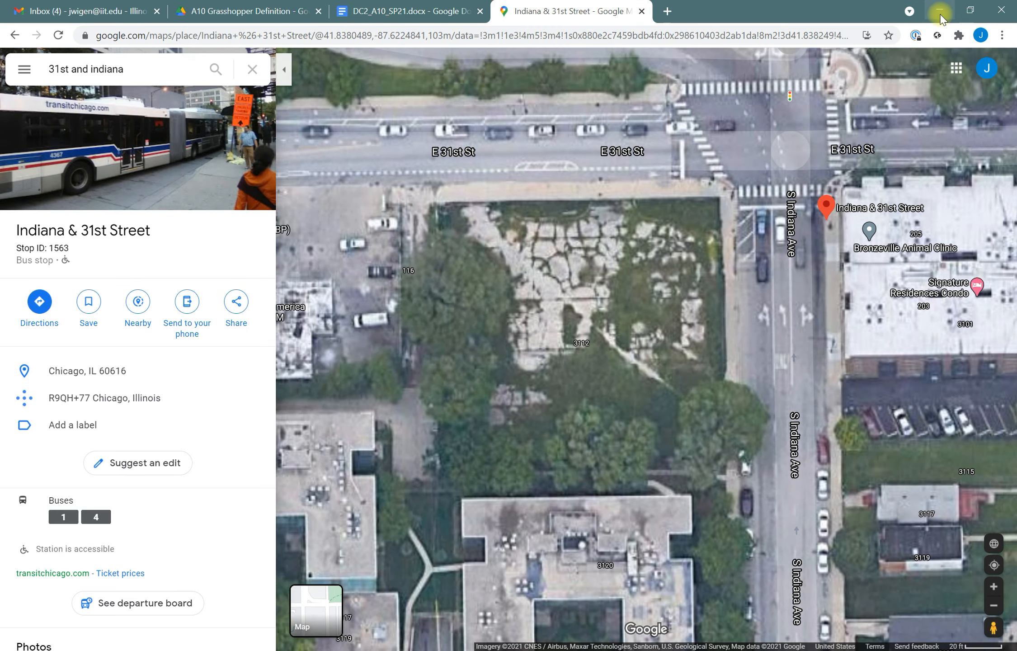
# - Switch to Rhino and place the Site Map image from the Desktop as a picture in the Top view, starting near the origin
pyautogui.click(940, 14)
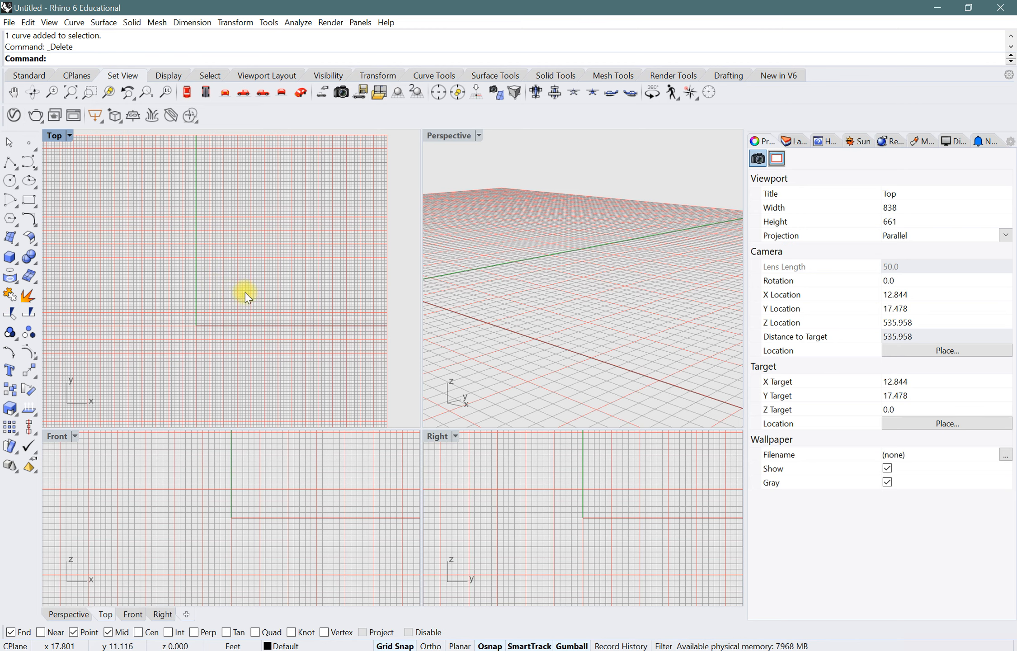
pyautogui.moveTo(245, 297); pyautogui.dragTo(209, 286, button='right')
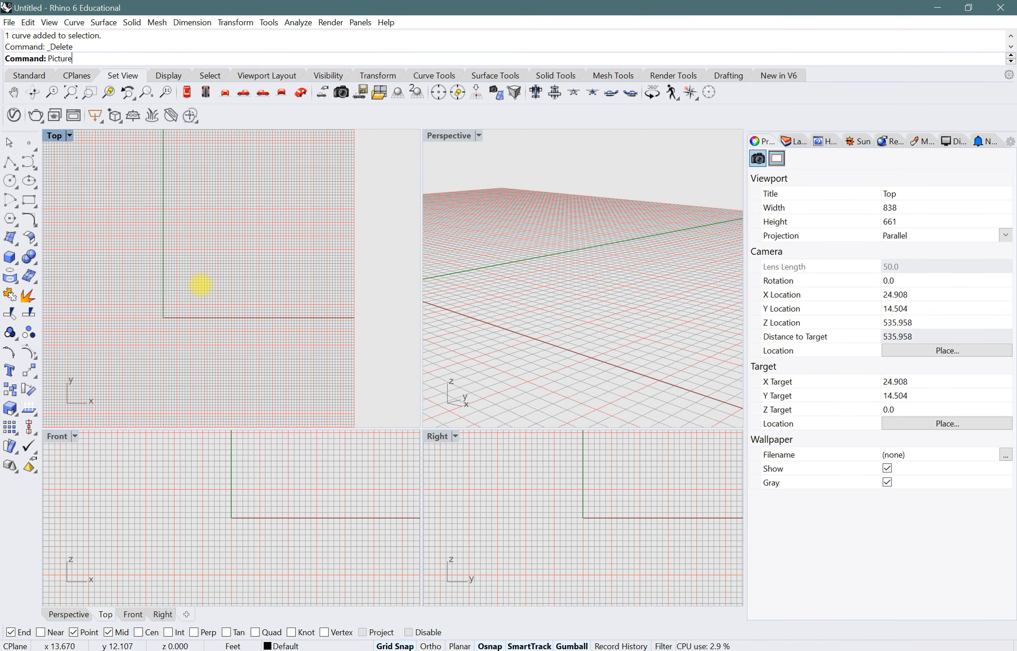
pyautogui.press('Return')
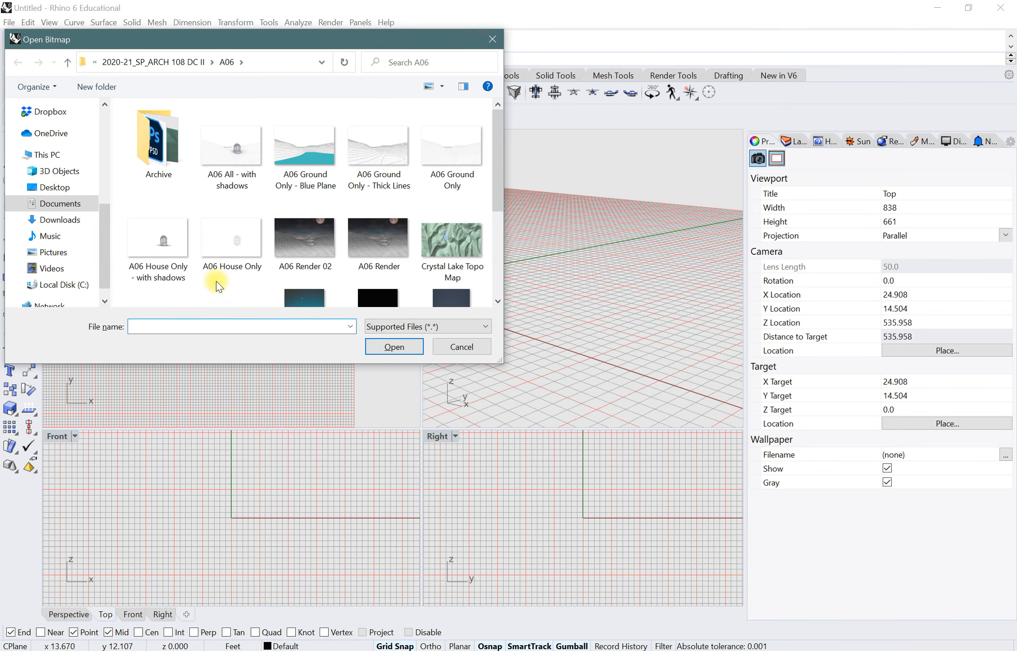
pyautogui.scroll(3, 36, 204)
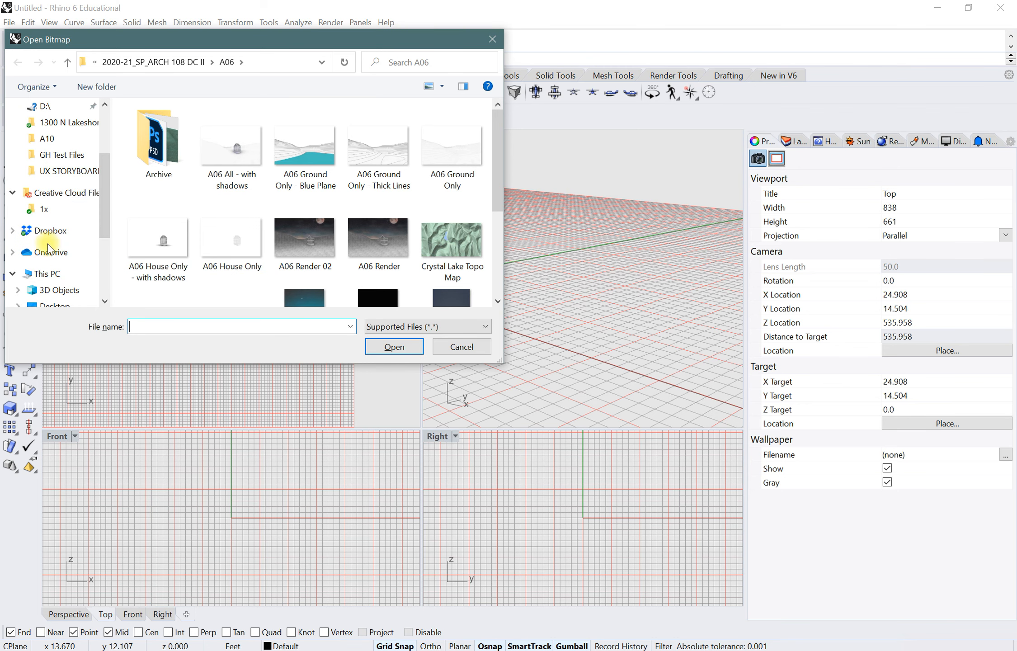
pyautogui.scroll(3, 50, 229)
pyautogui.click(71, 136)
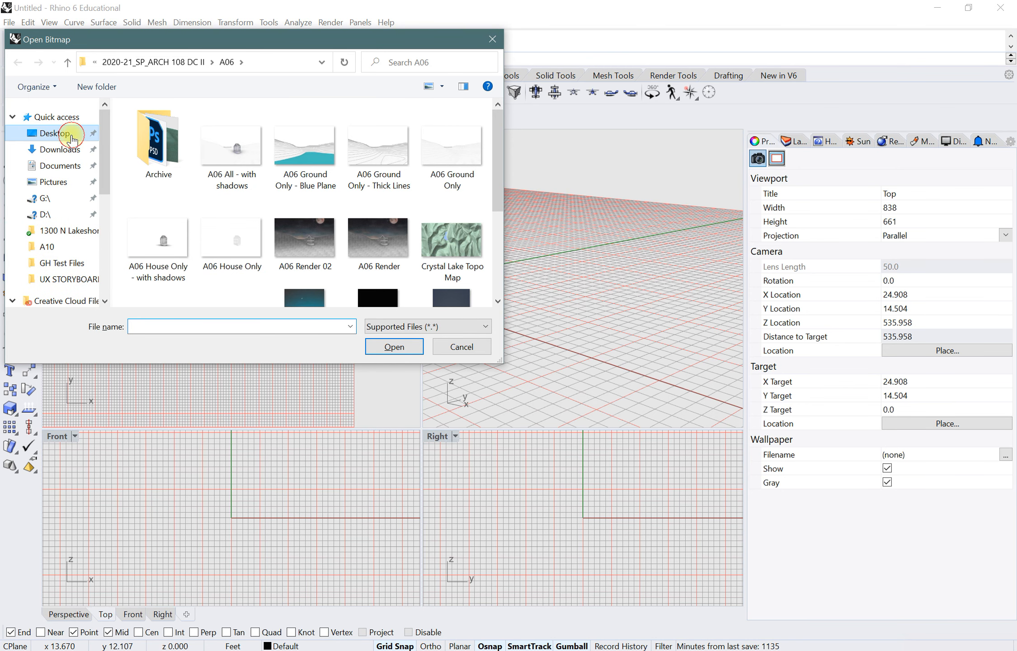
pyautogui.click(181, 129)
pyautogui.click(395, 348)
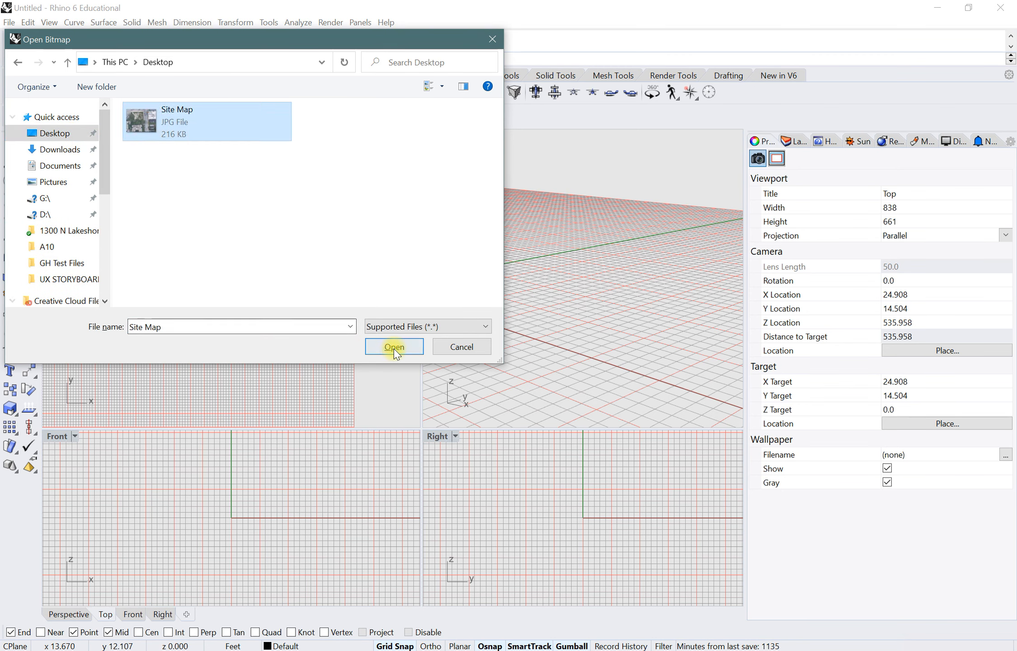
pyautogui.click(166, 317)
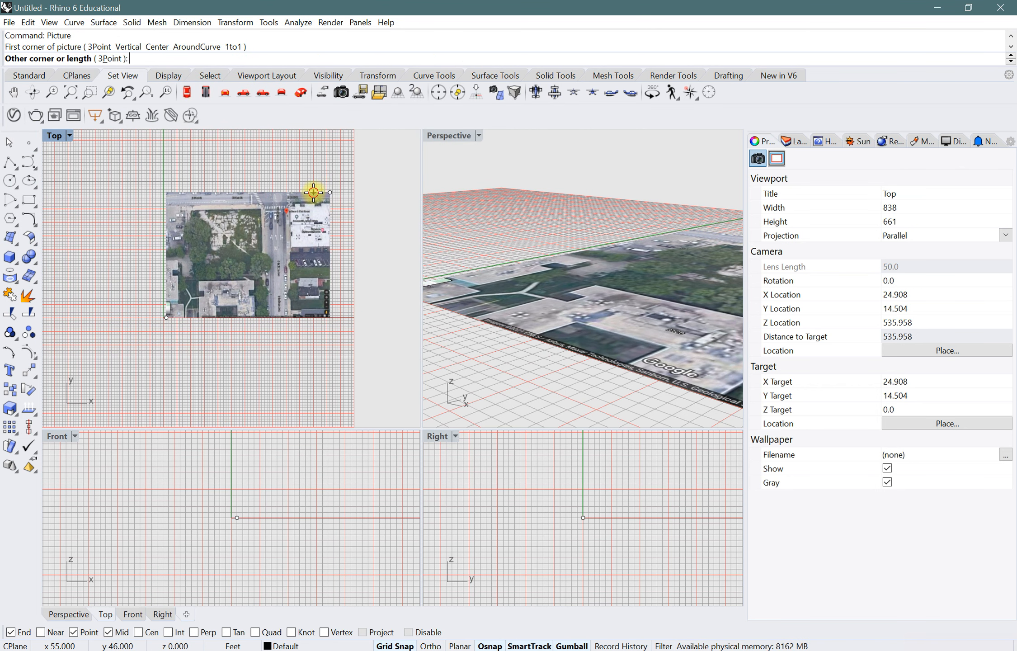
pyautogui.click(330, 192)
# - Enlarge the Top viewport and draw a straight horizontal line over the map's 20 ft scale bar with Grid Snap off
pyautogui.moveTo(421, 428); pyautogui.dragTo(500, 437)
pyautogui.scroll(10, 288, 316)
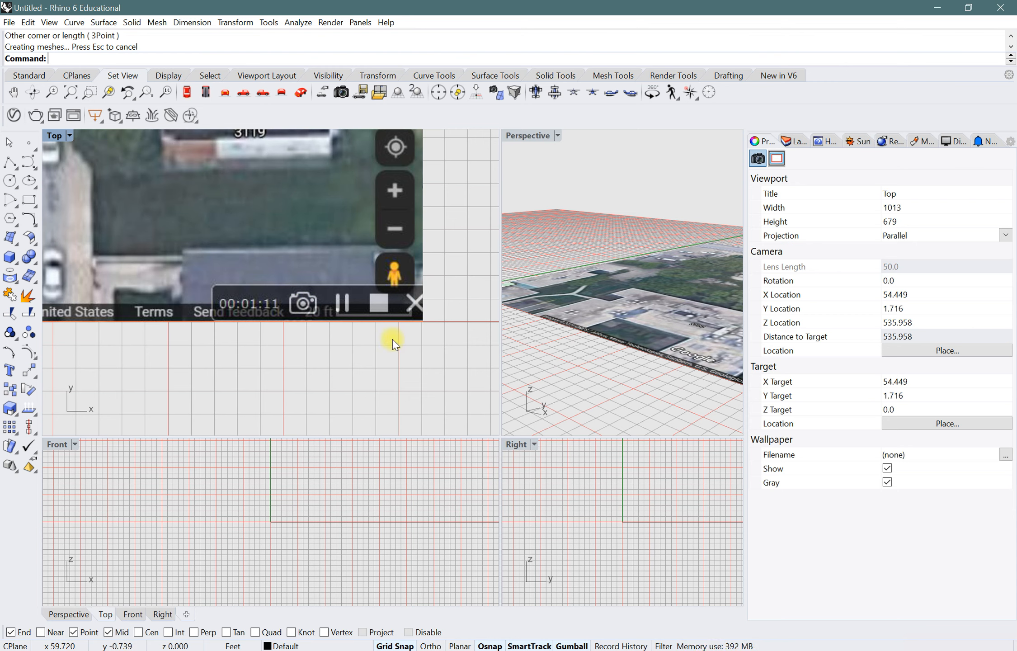
pyautogui.write('ine')
pyautogui.press('space')
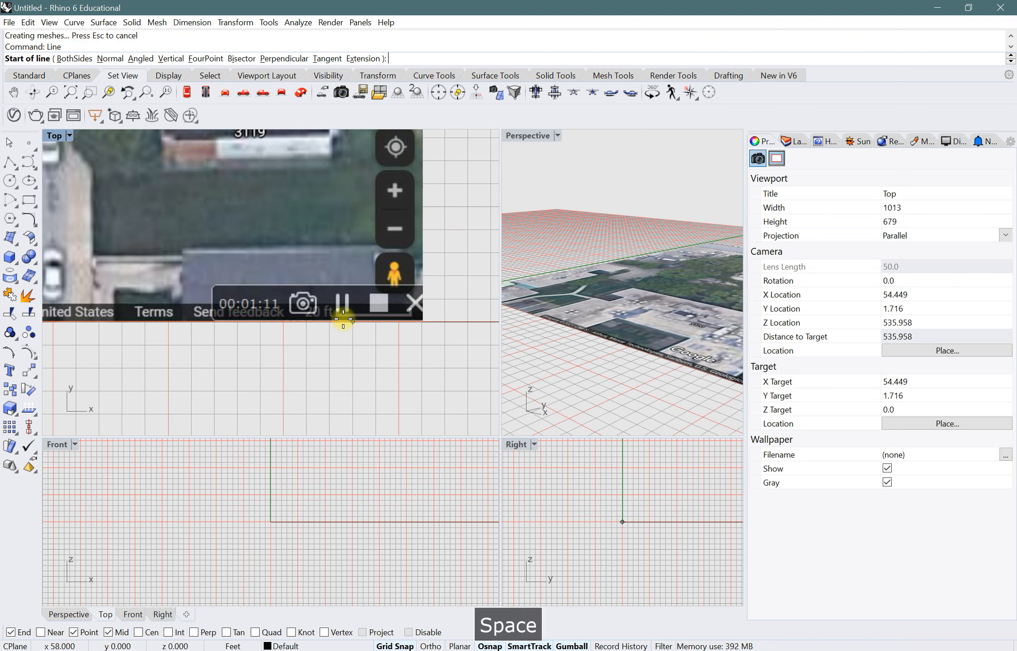
pyautogui.scroll(5, 339, 326)
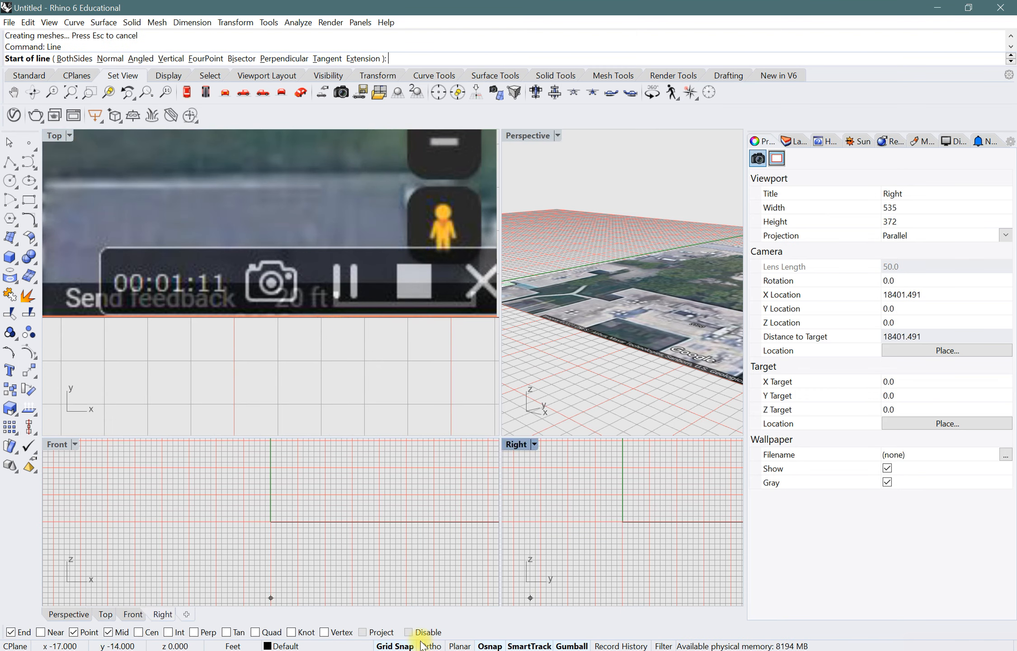
pyautogui.click(406, 647)
pyautogui.scroll(4, 280, 298)
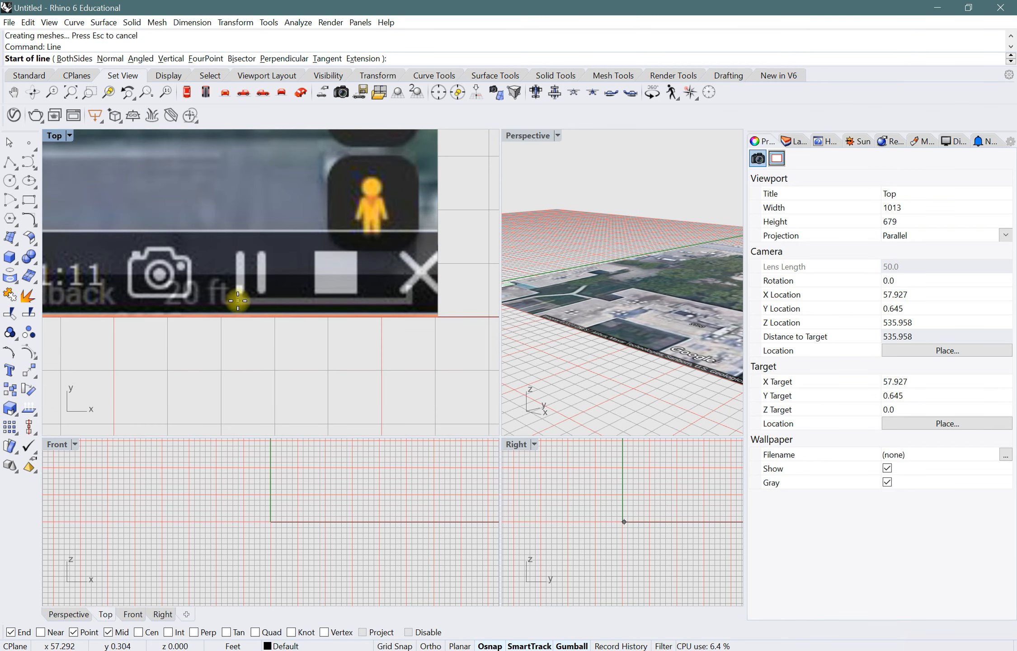
pyautogui.click(238, 302)
pyautogui.press('F8')
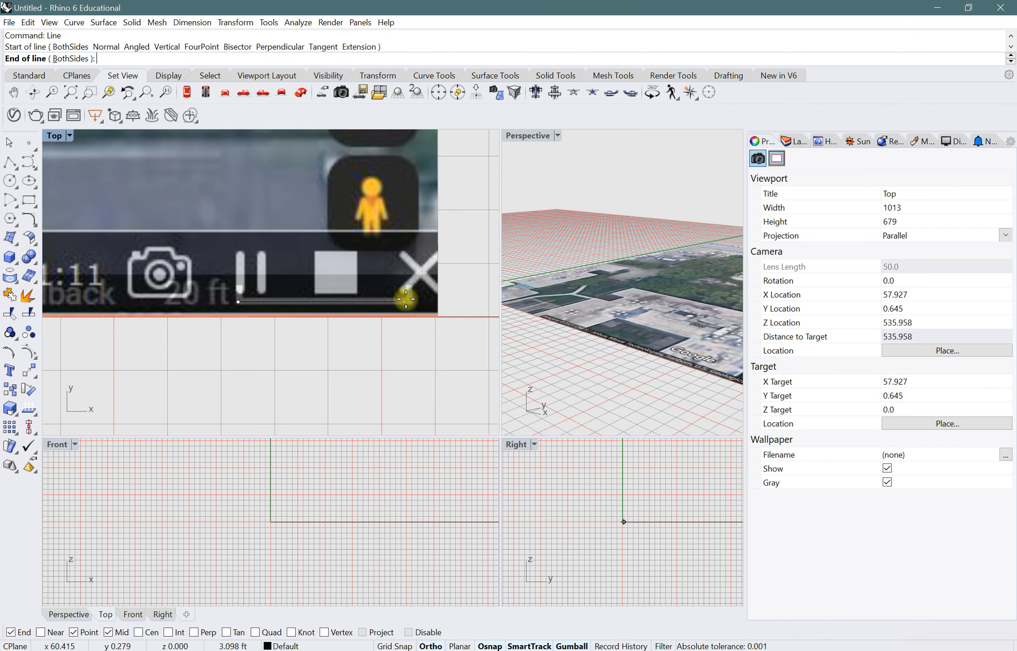
pyautogui.keyDown('shift'); pyautogui.click(410, 301); pyautogui.keyUp('shift')
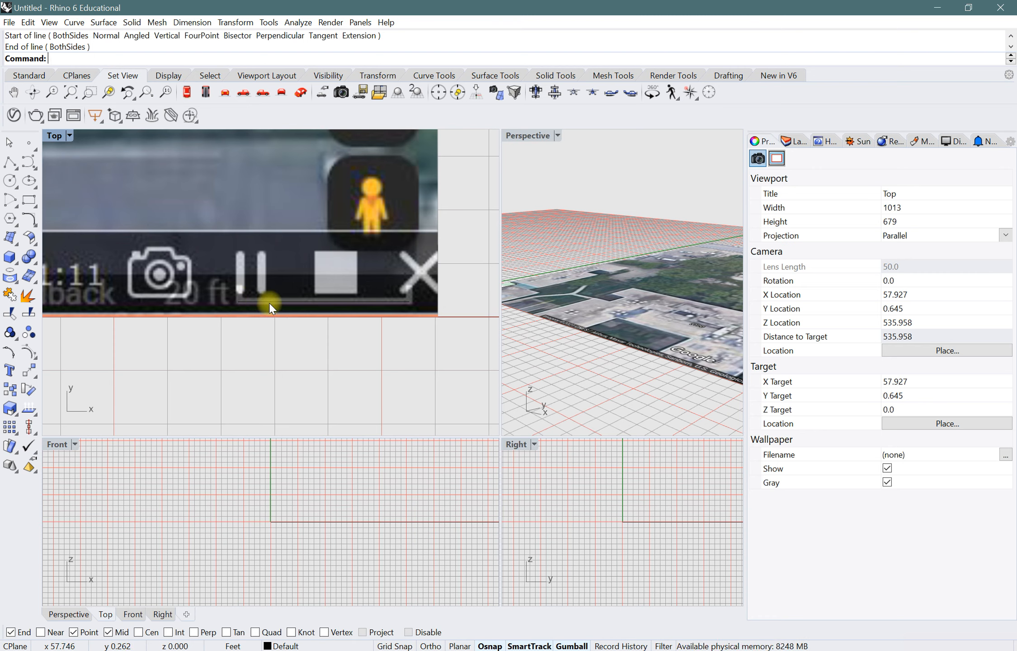
# - Scale the site picture and reference line together from the line's start point so that the line measures 20'
pyautogui.scroll(-10, 407, 323)
pyautogui.scroll(4, 380, 325)
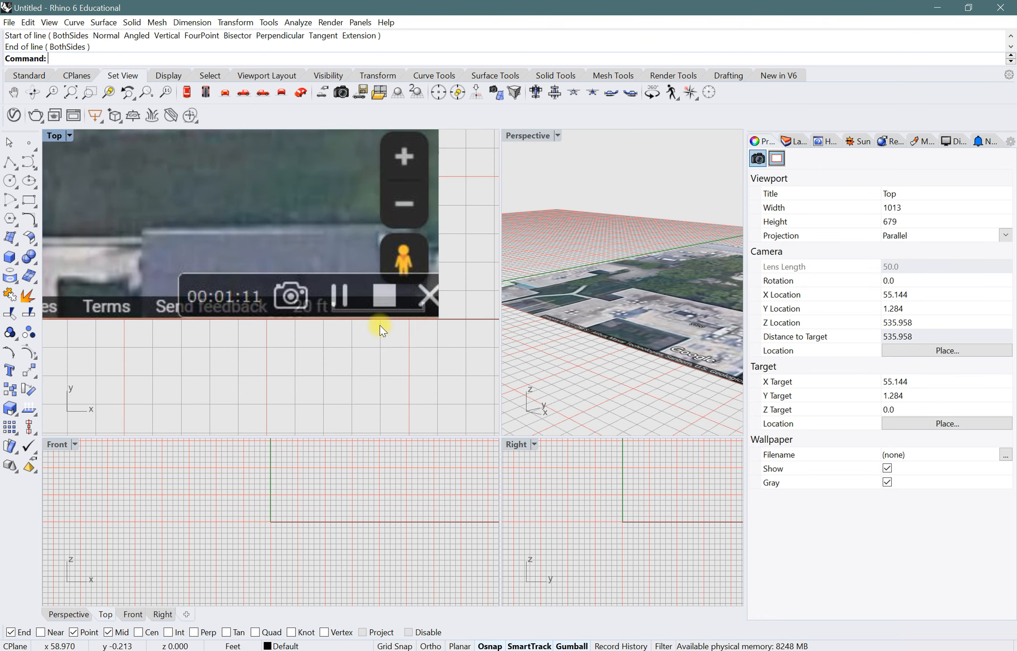
pyautogui.moveTo(462, 344); pyautogui.dragTo(414, 274)
pyautogui.scroll(-10, 421, 321)
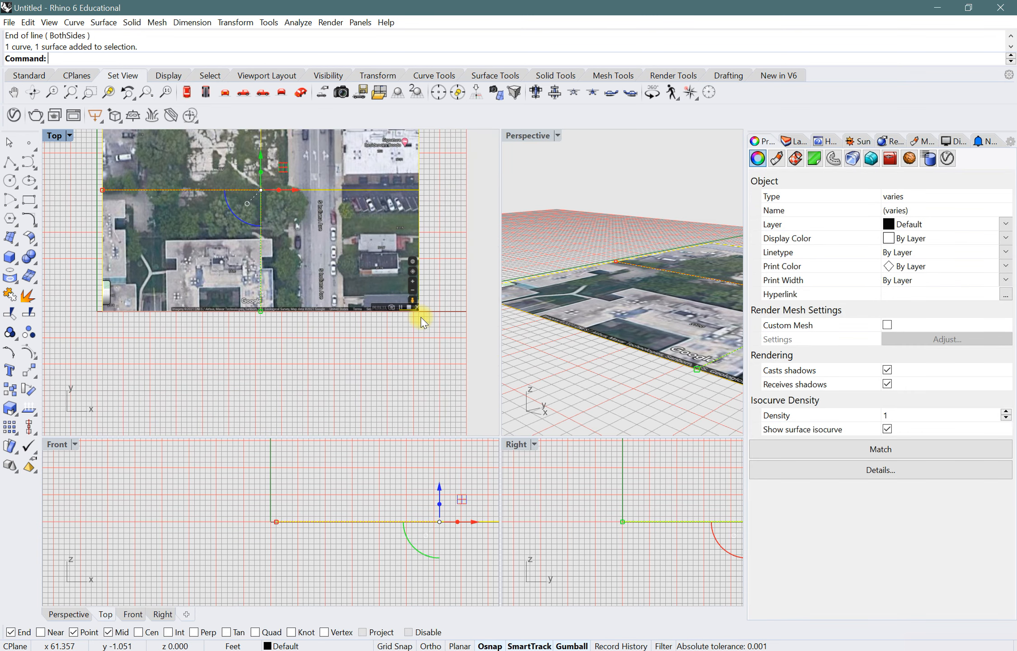
pyautogui.scroll(10, 421, 321)
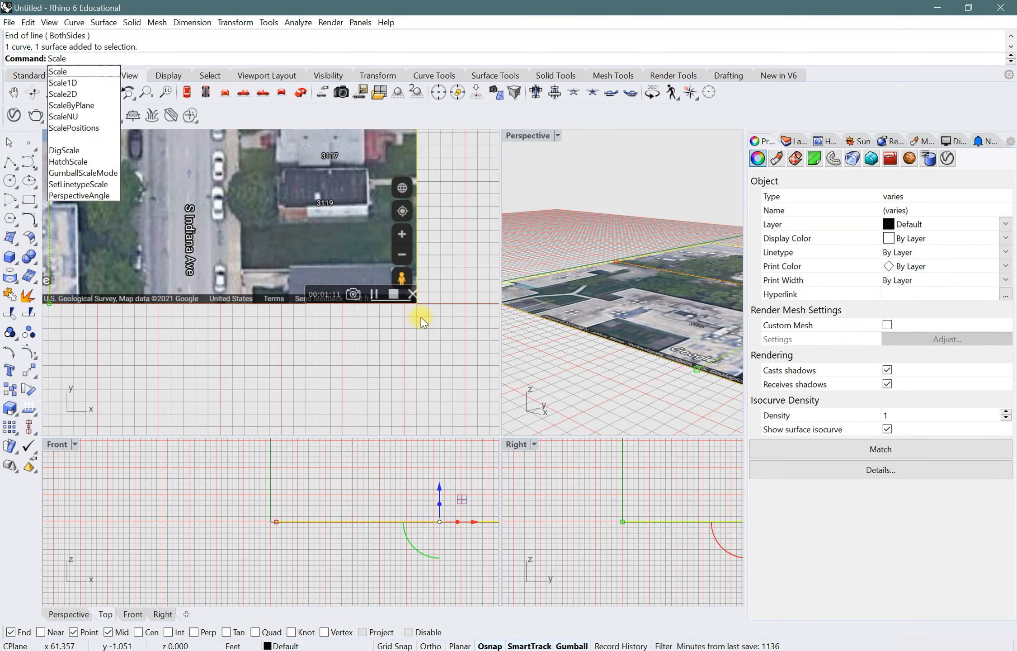
pyautogui.press('space')
pyautogui.scroll(8, 375, 307)
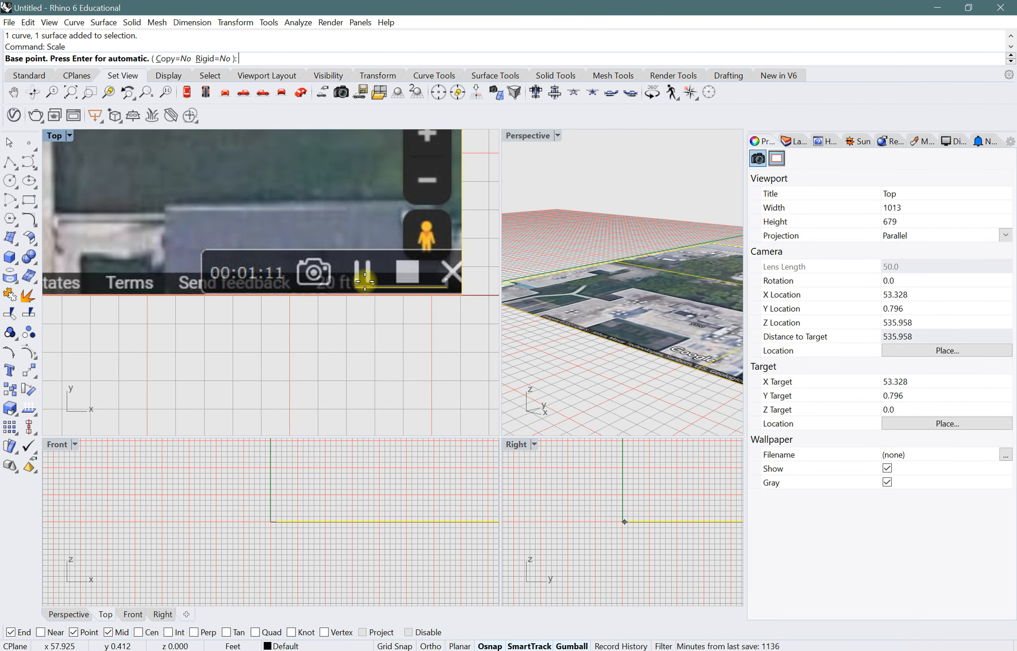
pyautogui.click(354, 286)
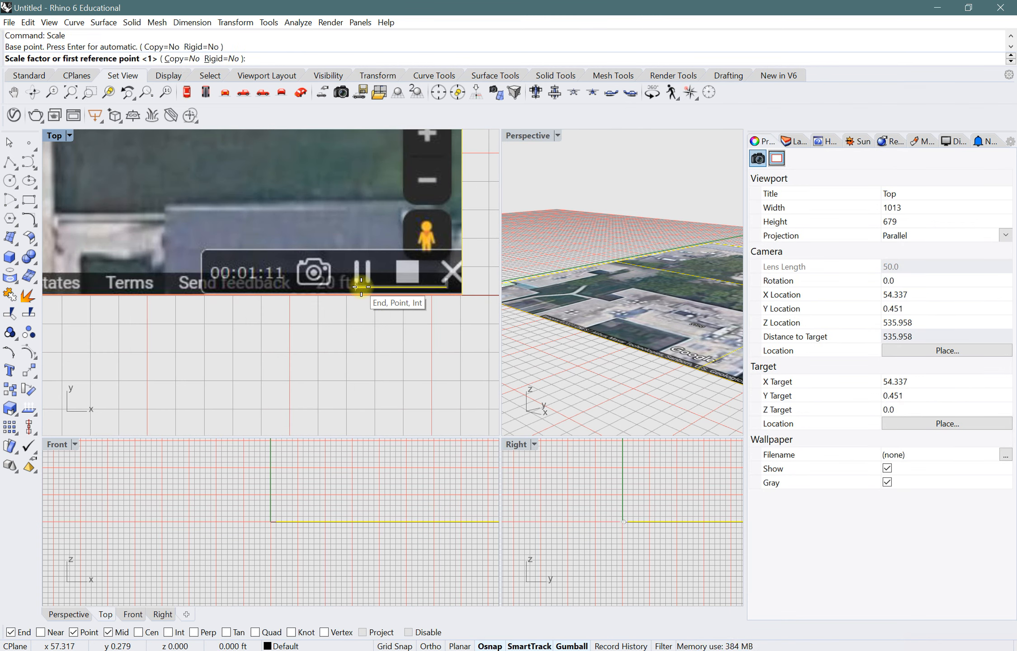
pyautogui.click(449, 290)
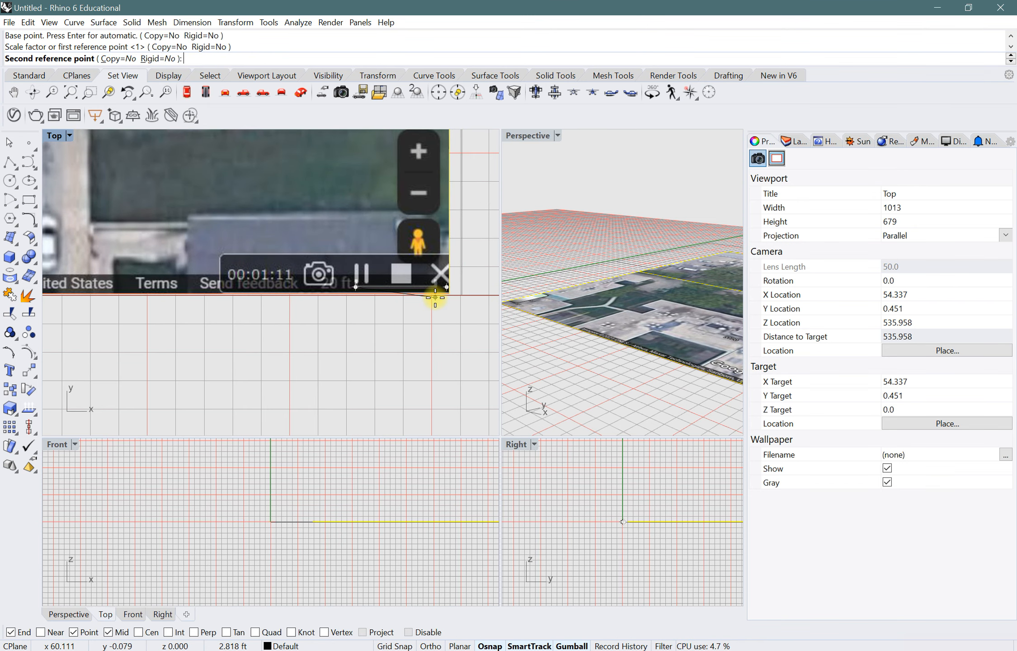
pyautogui.write('20')
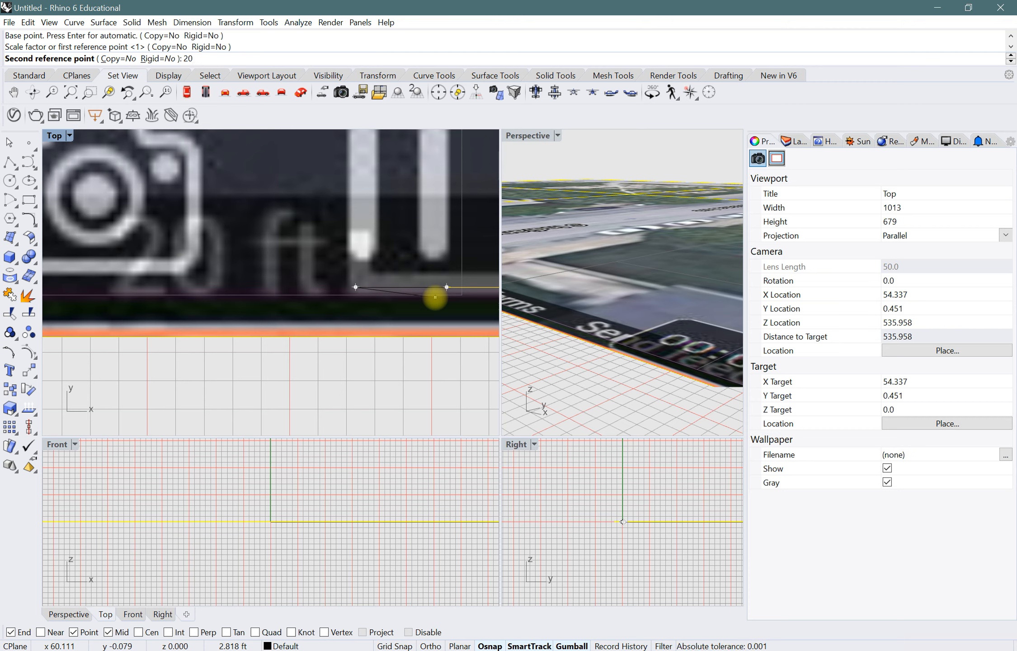
pyautogui.write("'")
pyautogui.press('Return')
# - Check the model units in the document's unit settings and close them
pyautogui.scroll(-10, 342, 346)
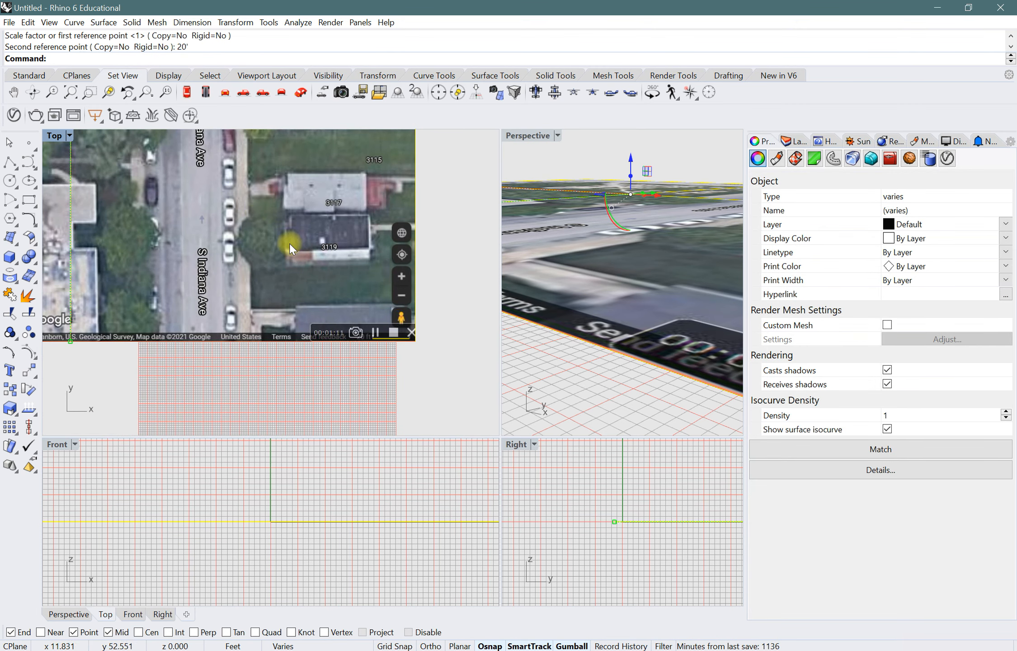
pyautogui.scroll(1, 290, 243)
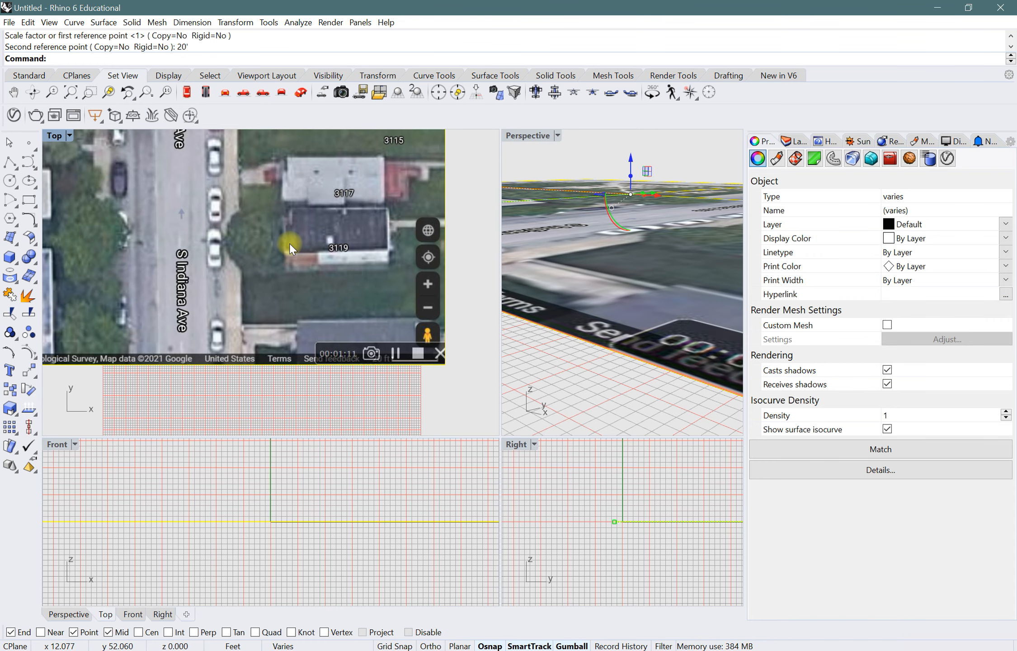
pyautogui.write('Units')
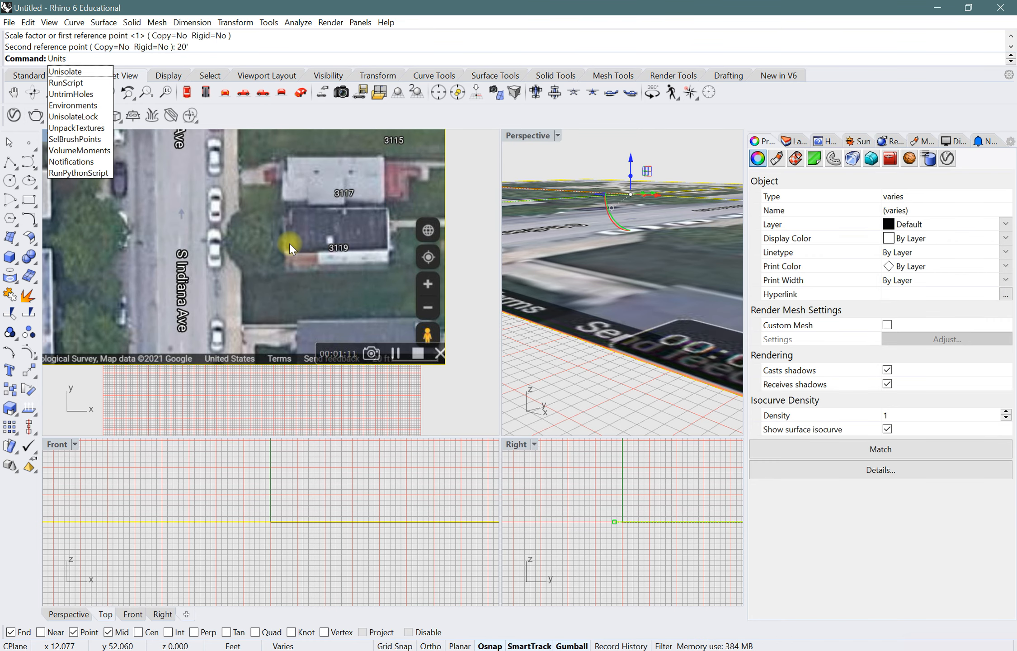
pyautogui.press('Return')
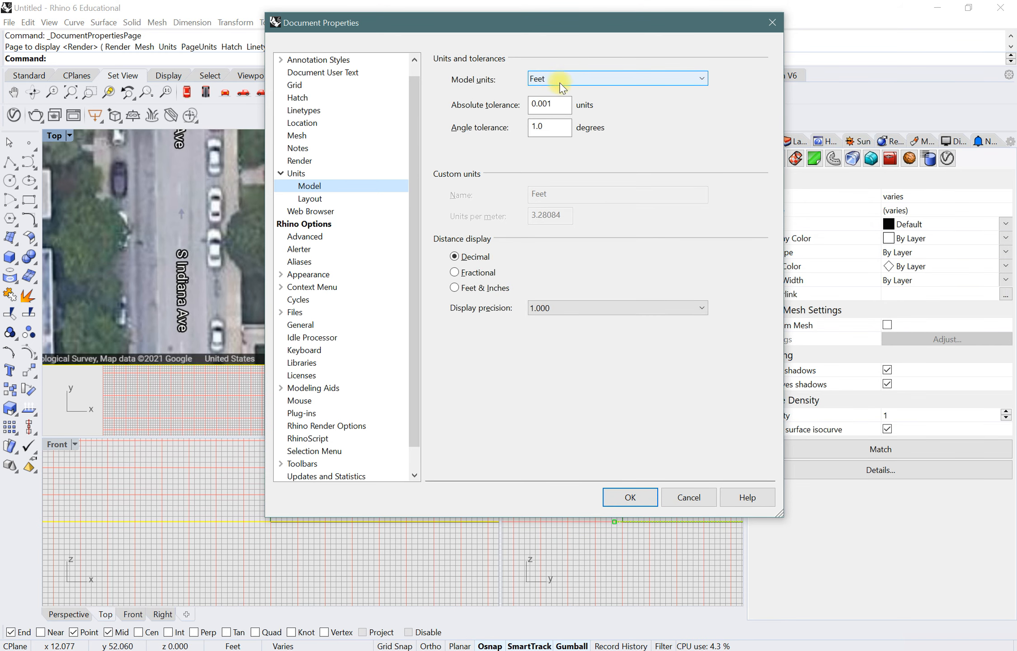
pyautogui.click(626, 497)
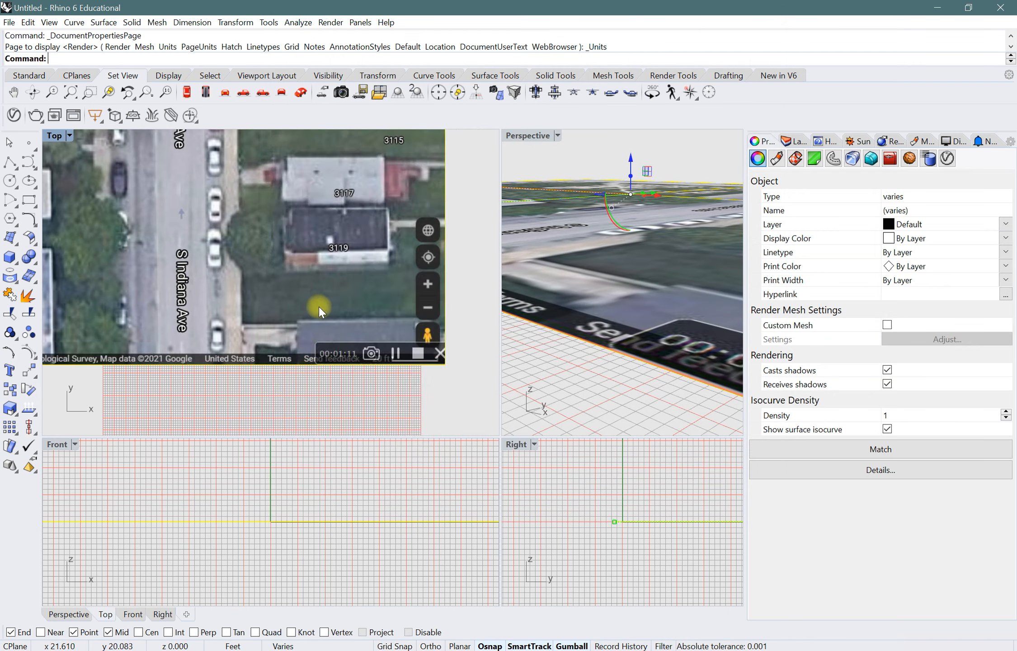
# - Examine the full extent of the scaled site picture in the Top view, including the corner lot, streets and buildings
pyautogui.scroll(-5, 391, 266)
pyautogui.scroll(2, 352, 365)
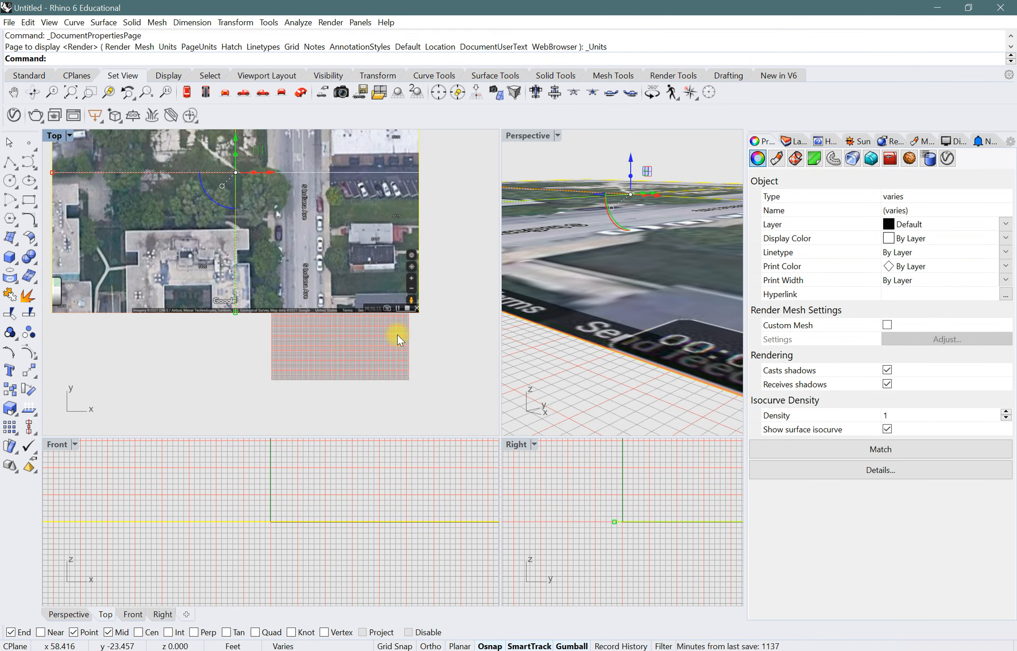
pyautogui.scroll(2, 260, 172)
pyautogui.scroll(-2, 316, 197)
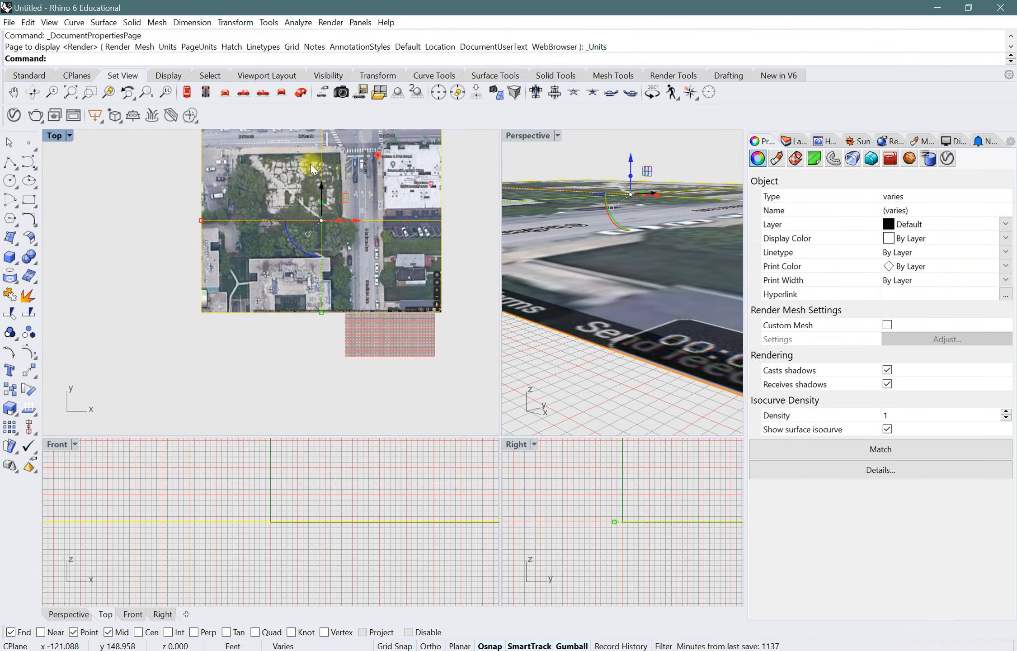
pyautogui.scroll(-1, 287, 374)
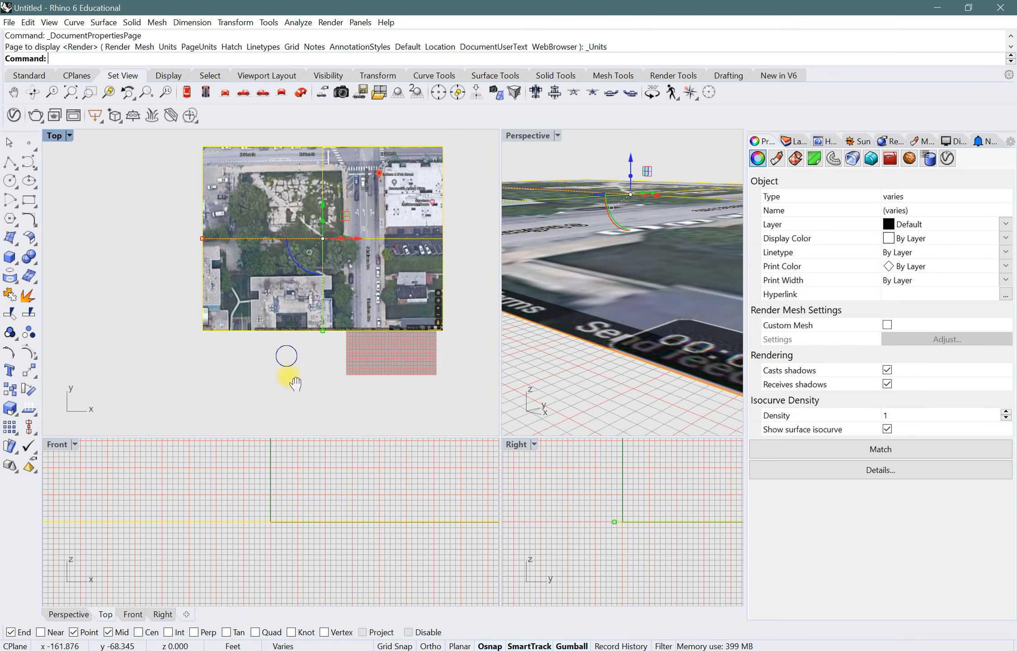
pyautogui.scroll(3, 381, 186)
pyautogui.scroll(2, 268, 169)
pyautogui.scroll(-2, 336, 170)
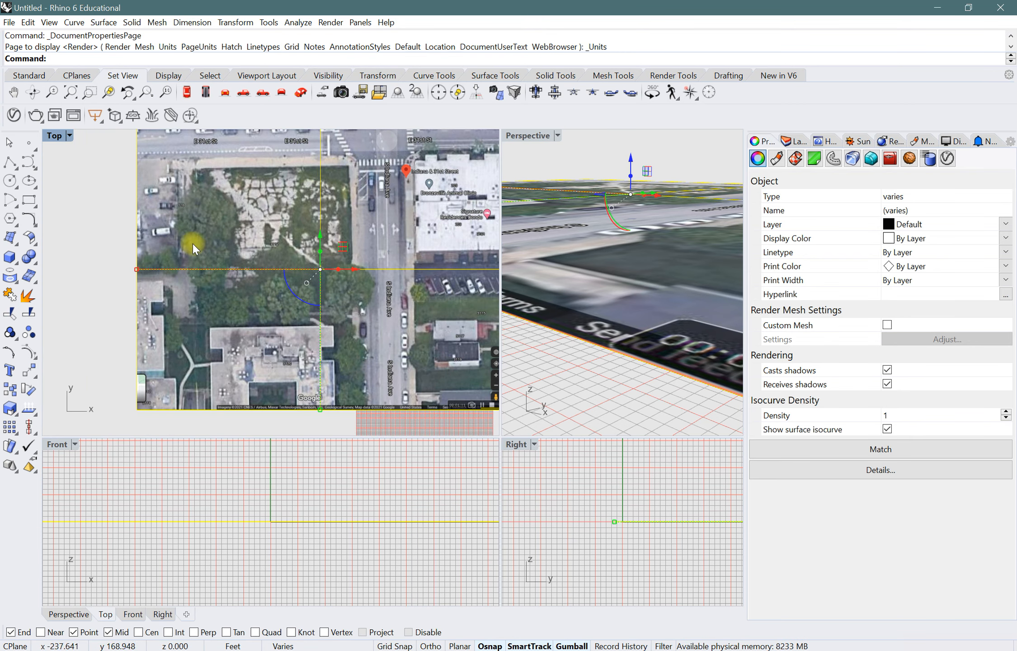
pyautogui.scroll(-3, 193, 243)
pyautogui.scroll(2, 175, 228)
pyautogui.scroll(2, 332, 312)
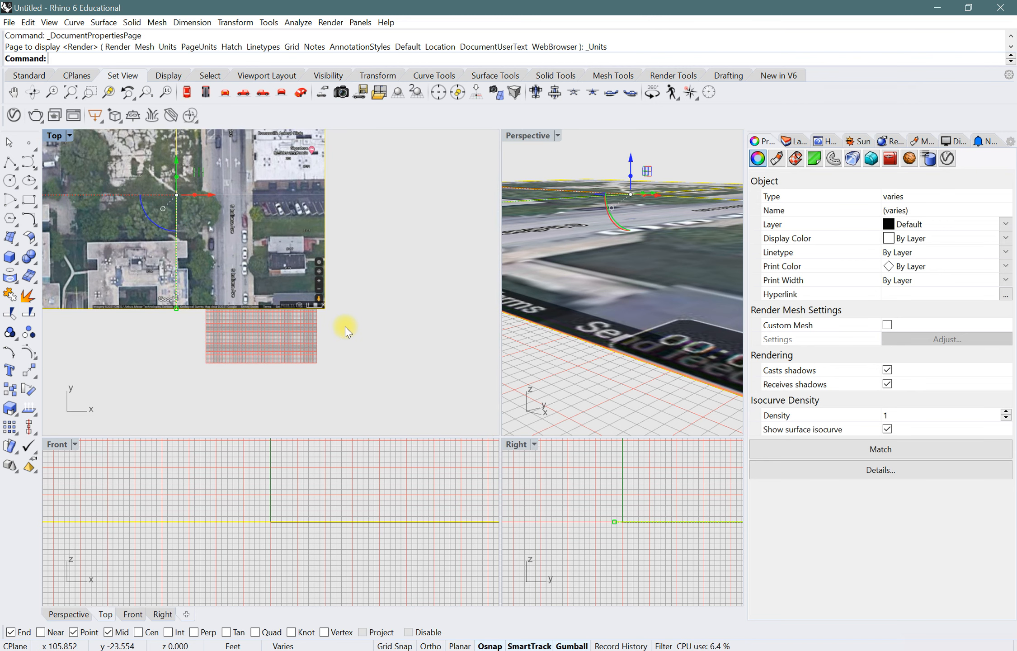
# - Move the site picture and reference line together so that the picture covers the origin and most of the construction grid
pyautogui.moveTo(350, 339)
pyautogui.mouseDown()
pyautogui.moveTo(266, 253)
pyautogui.moveTo(349, 300)
pyautogui.moveTo(358, 328)
pyautogui.mouseUp()
pyautogui.scroll(-2, 282, 292)
pyautogui.scroll(3, 393, 294)
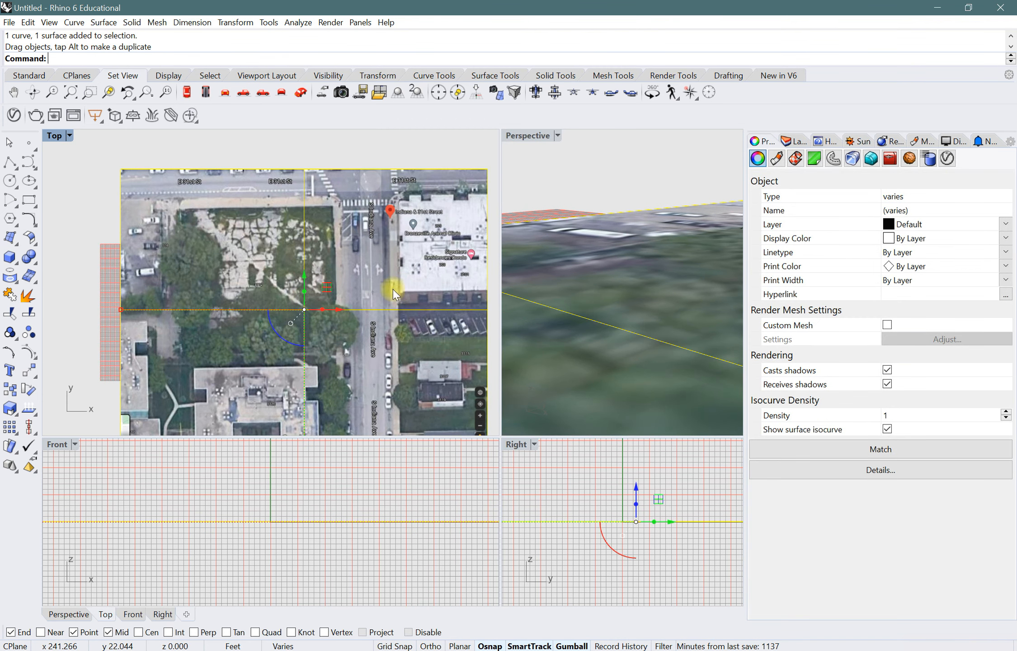
pyautogui.click(369, 158)
# - Create a new layer named Site Map, widening the side panel to make room for the layer list
pyautogui.moveTo(746, 194); pyautogui.dragTo(790, 193)
pyautogui.click(831, 142)
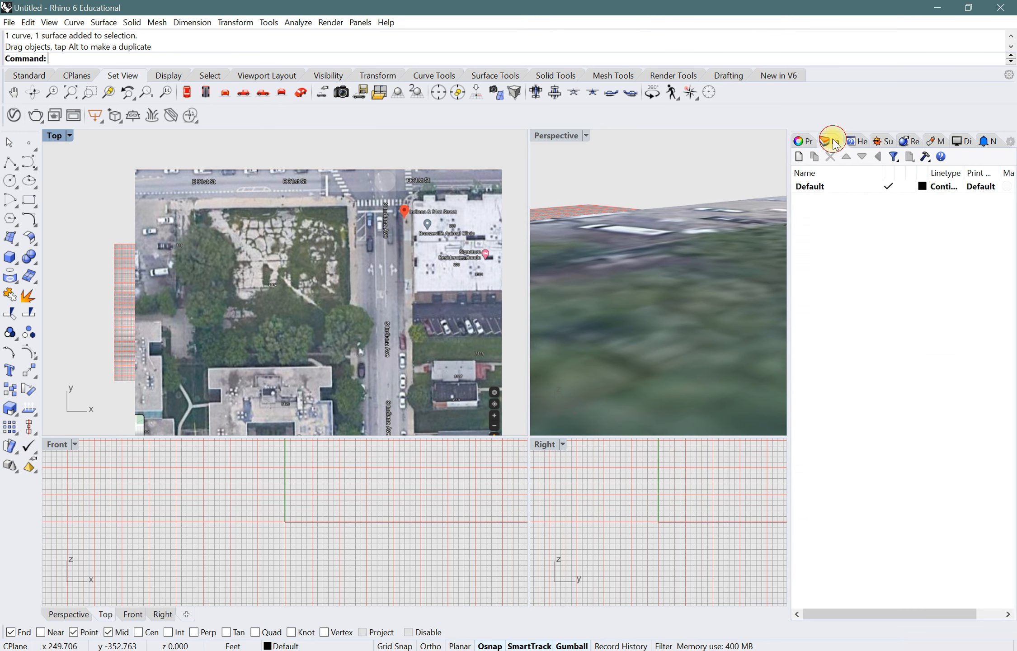
pyautogui.click(799, 156)
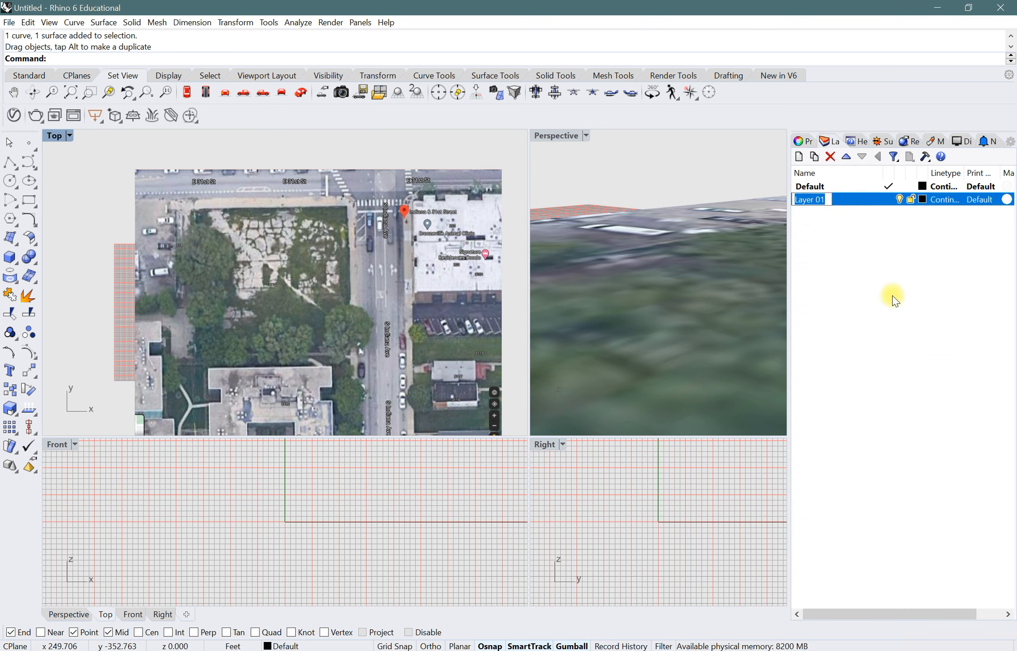
pyautogui.write('Site Map')
pyautogui.click(908, 240)
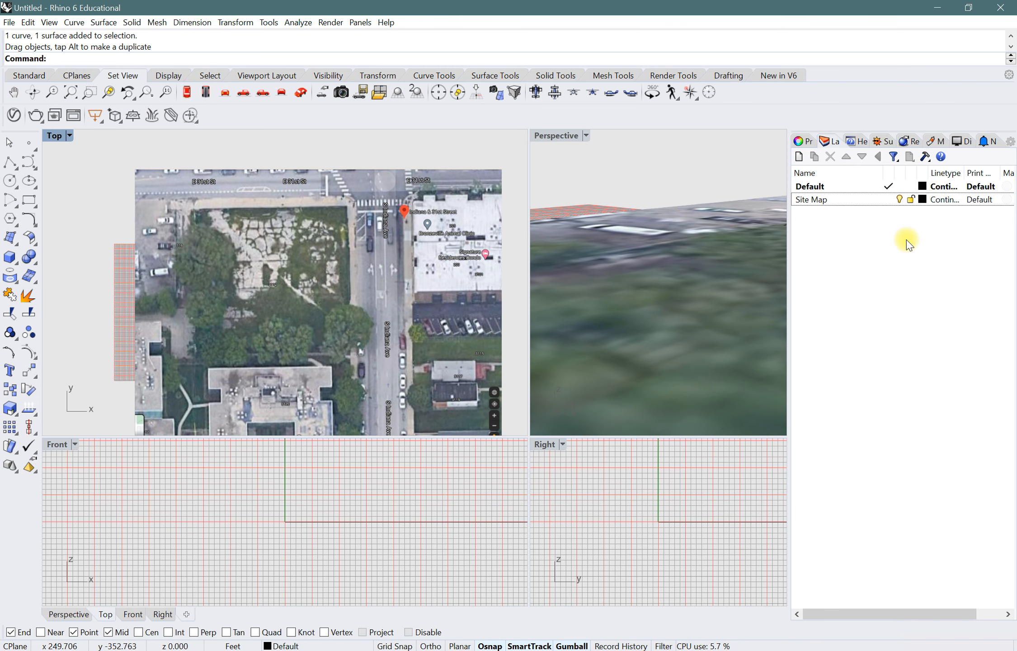
# - Assign the site picture to the Site Map layer and return to the layer list with nothing selected
pyautogui.click(559, 218)
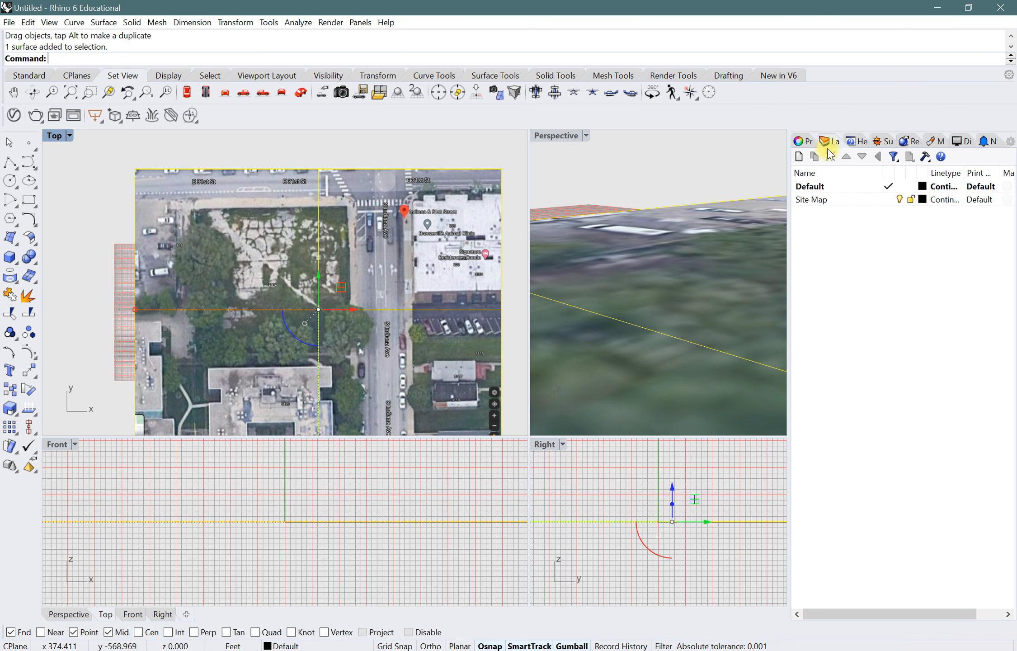
pyautogui.click(804, 142)
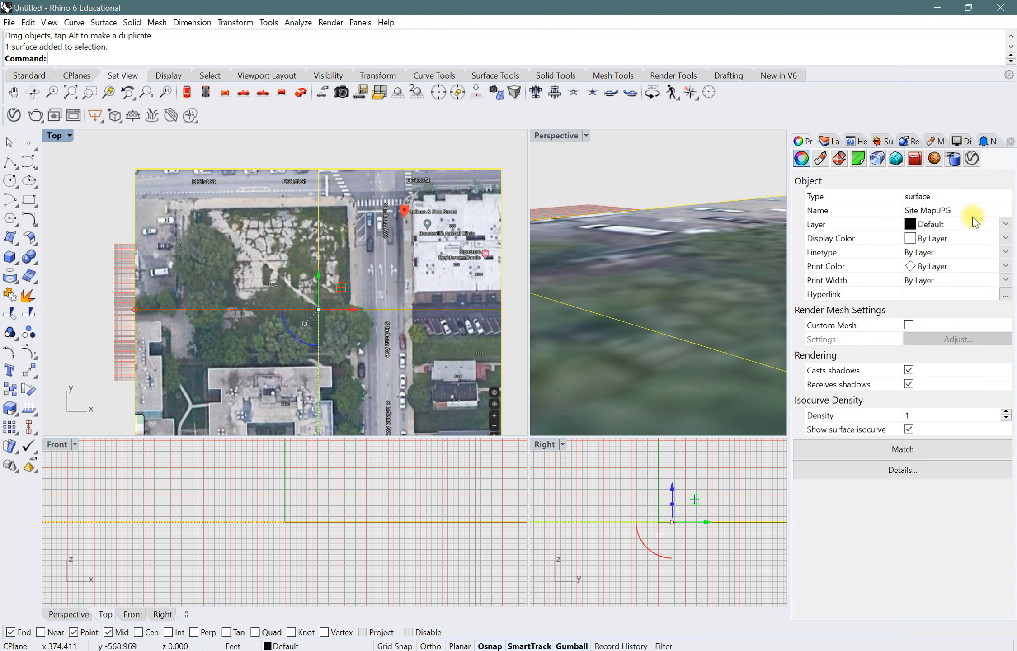
pyautogui.click(1005, 226)
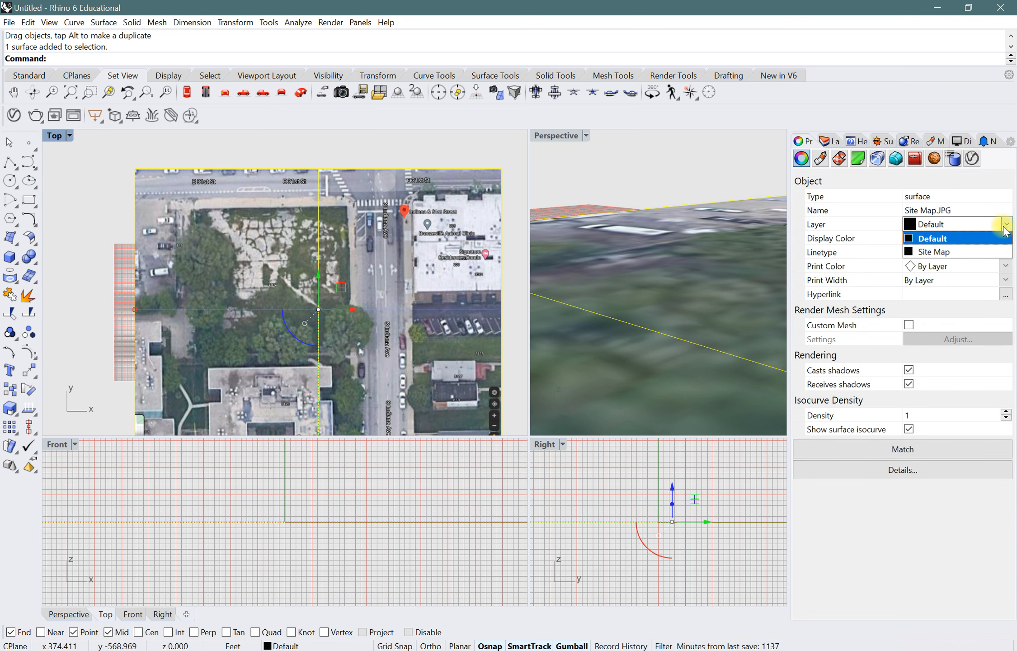
pyautogui.click(972, 251)
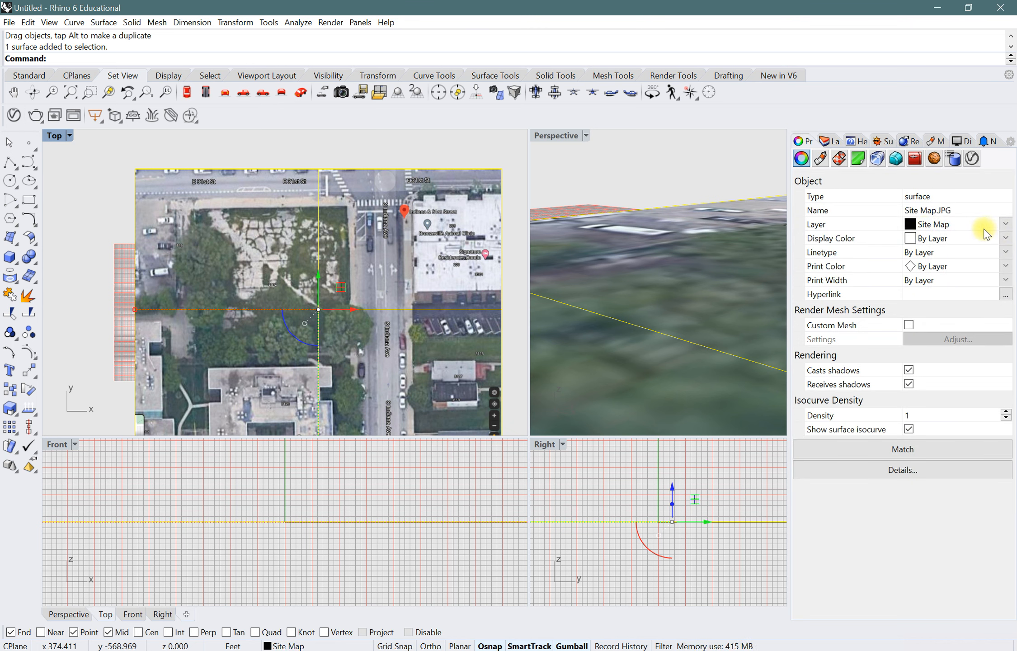
pyautogui.click(829, 141)
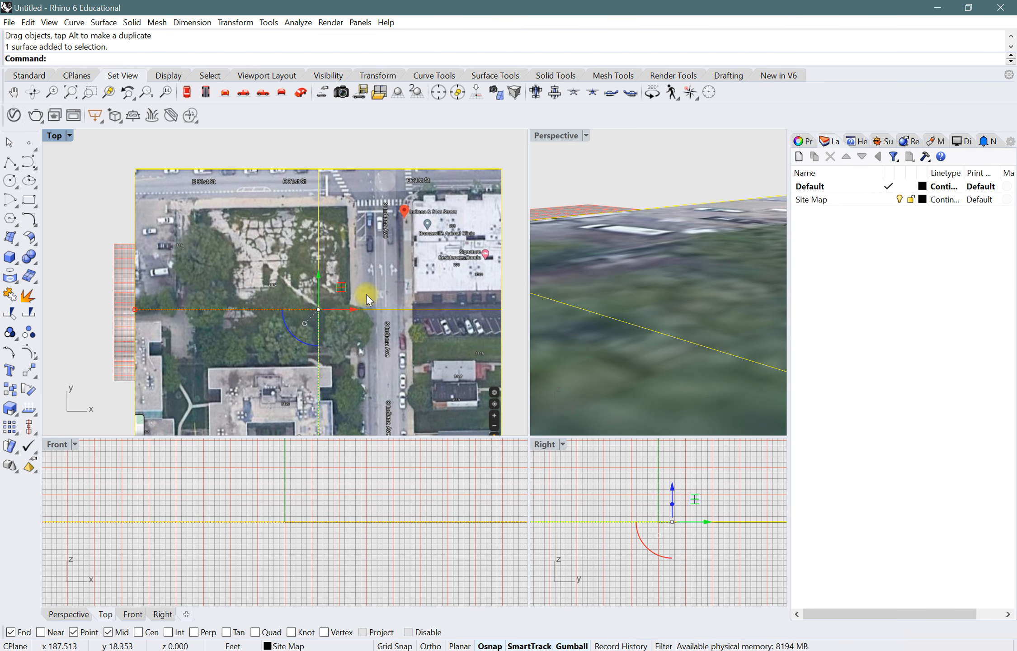
pyautogui.click(115, 216)
# - Trace the vacant corner lot with a closed four-sided polyline, about 156 ft along E 31st St and 152 ft along S Indiana Ave
pyautogui.scroll(-6, 242, 196)
pyautogui.scroll(4, 340, 343)
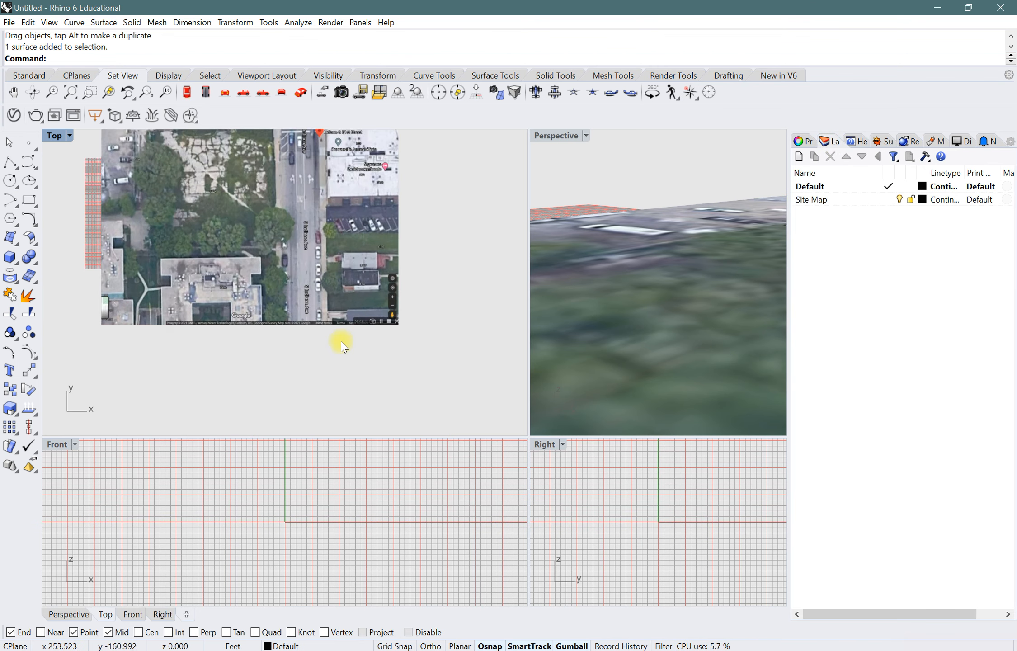
pyautogui.scroll(-2, 366, 348)
pyautogui.scroll(4, 218, 194)
pyautogui.scroll(1, 218, 194)
pyautogui.scroll(1, 366, 240)
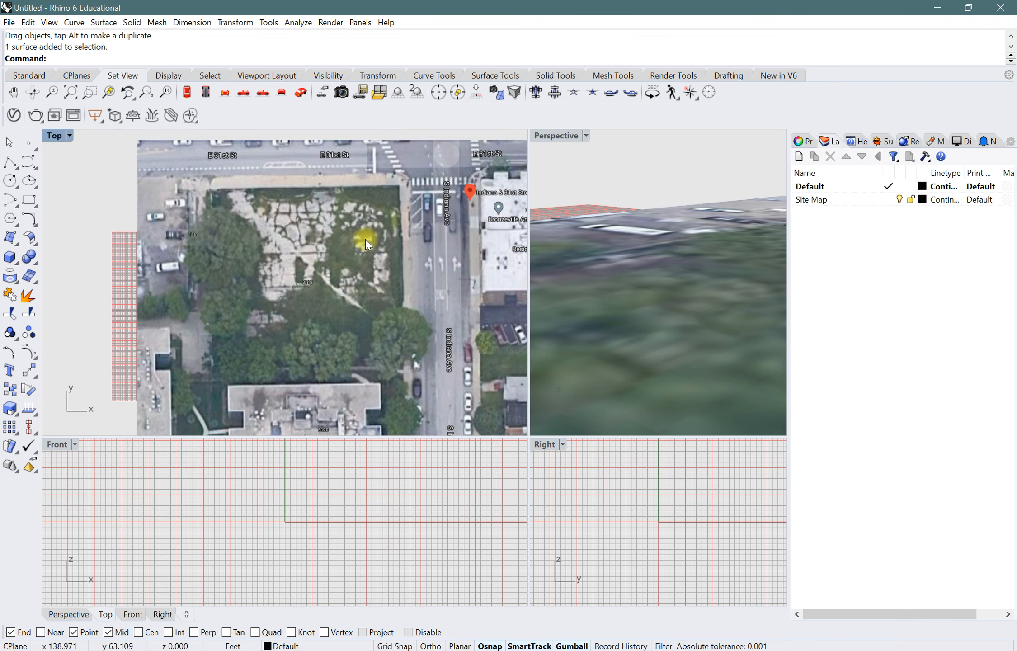
pyautogui.scroll(1, 261, 227)
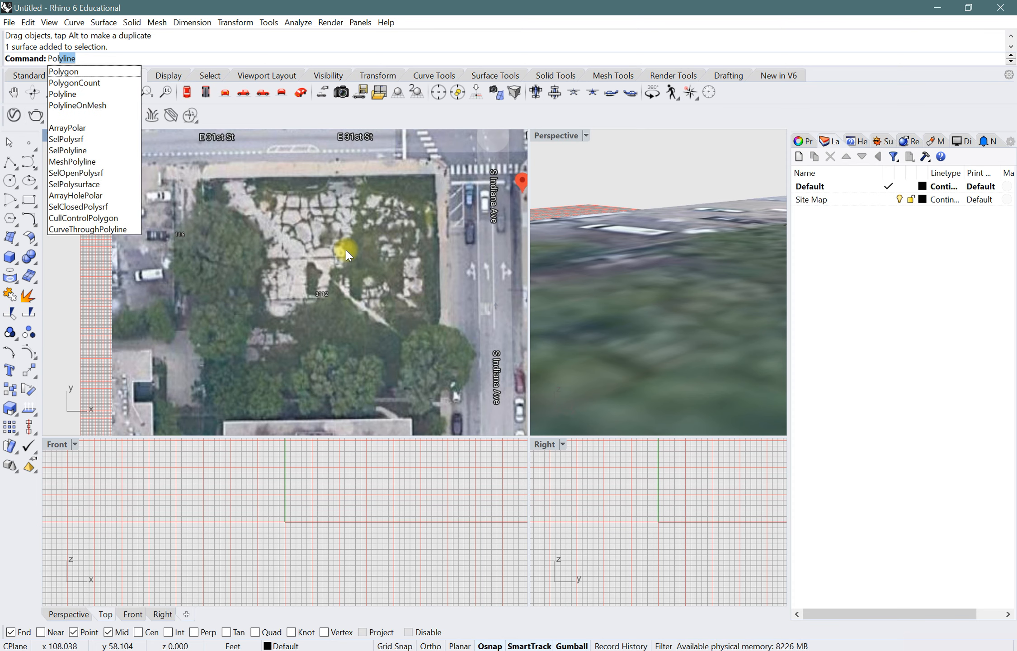
pyautogui.press('Return')
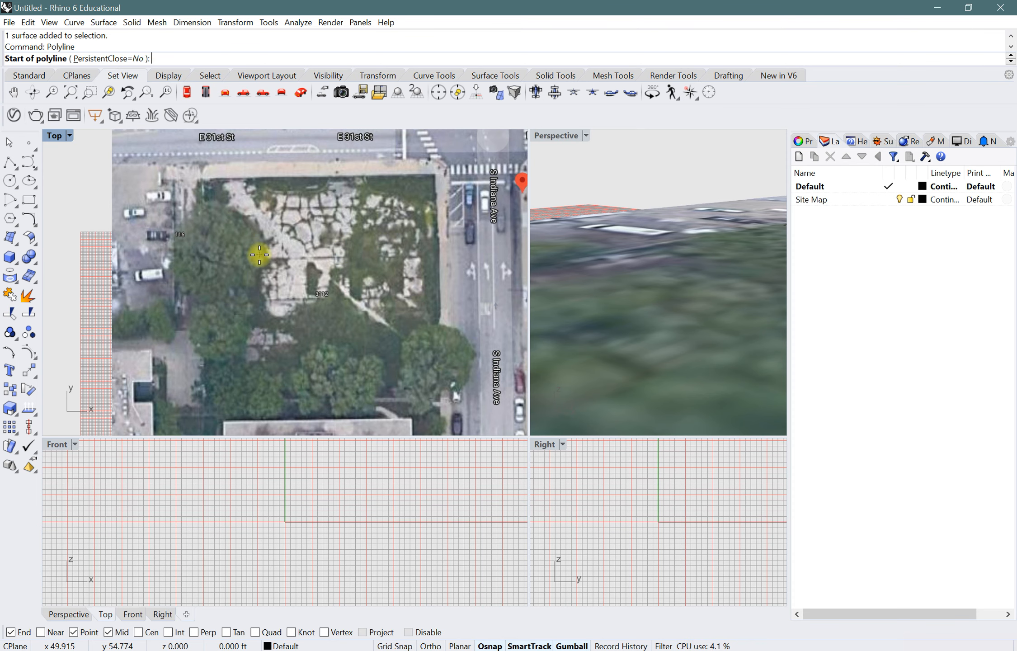
pyautogui.scroll(2, 177, 211)
pyautogui.scroll(-2, 77, 182)
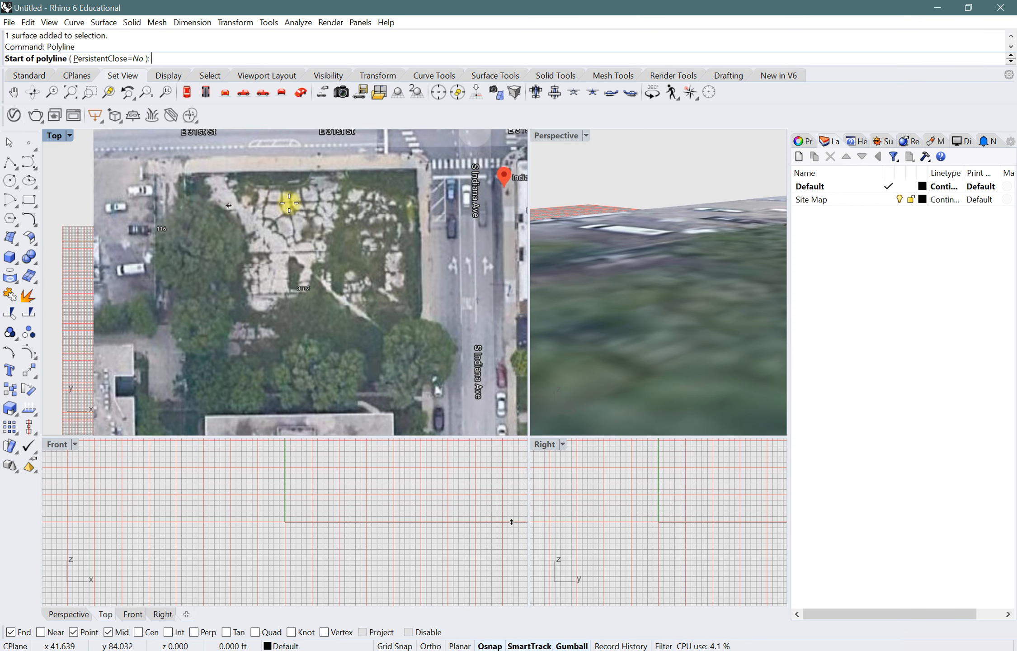
pyautogui.click(185, 173)
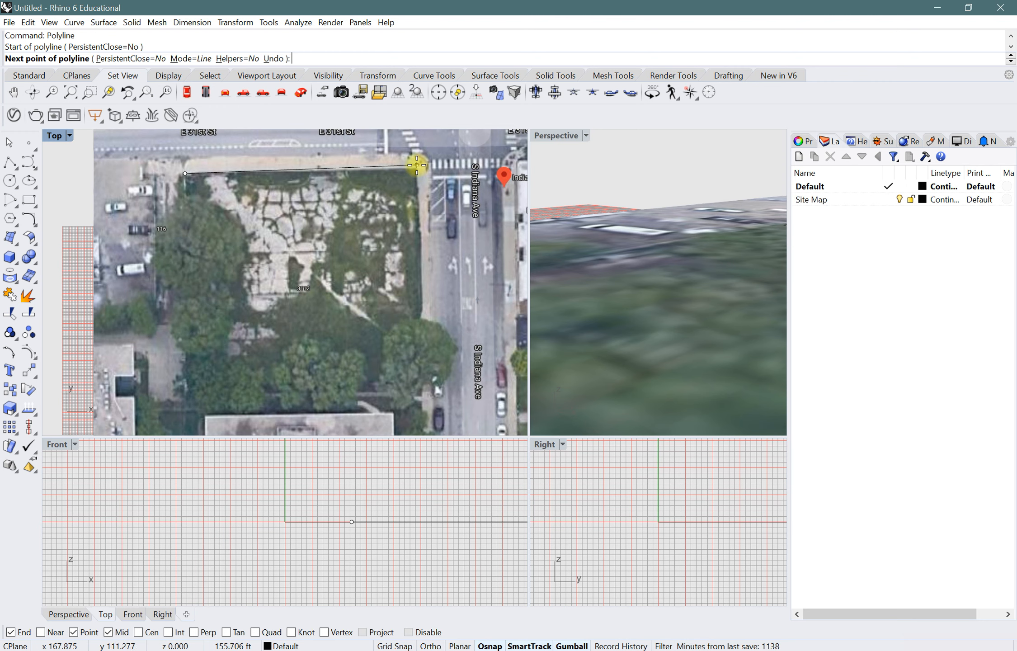
pyautogui.click(416, 166)
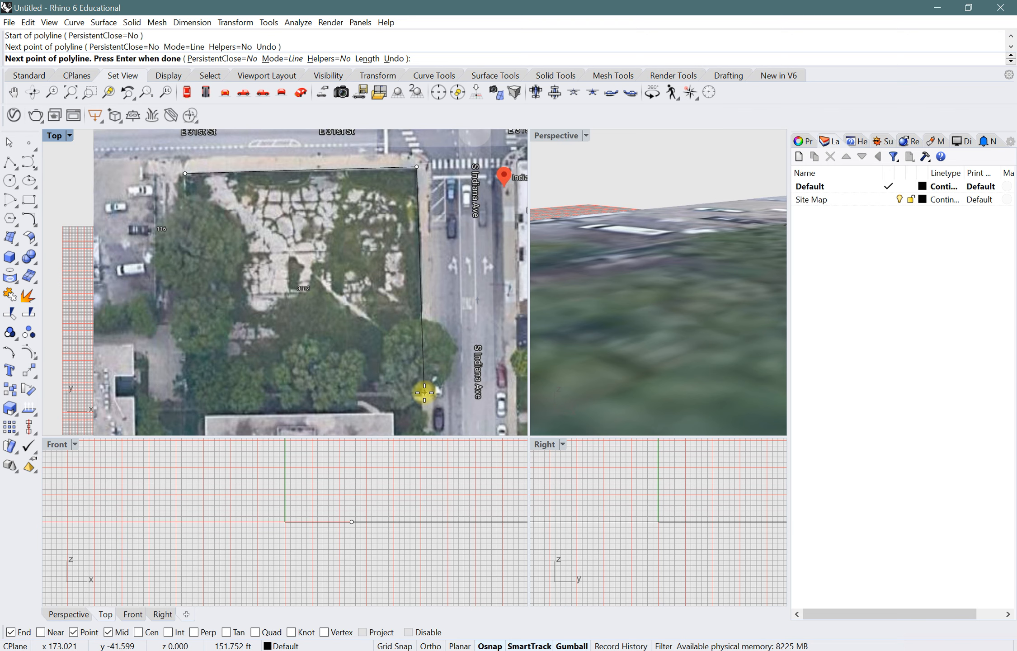
pyautogui.click(425, 392)
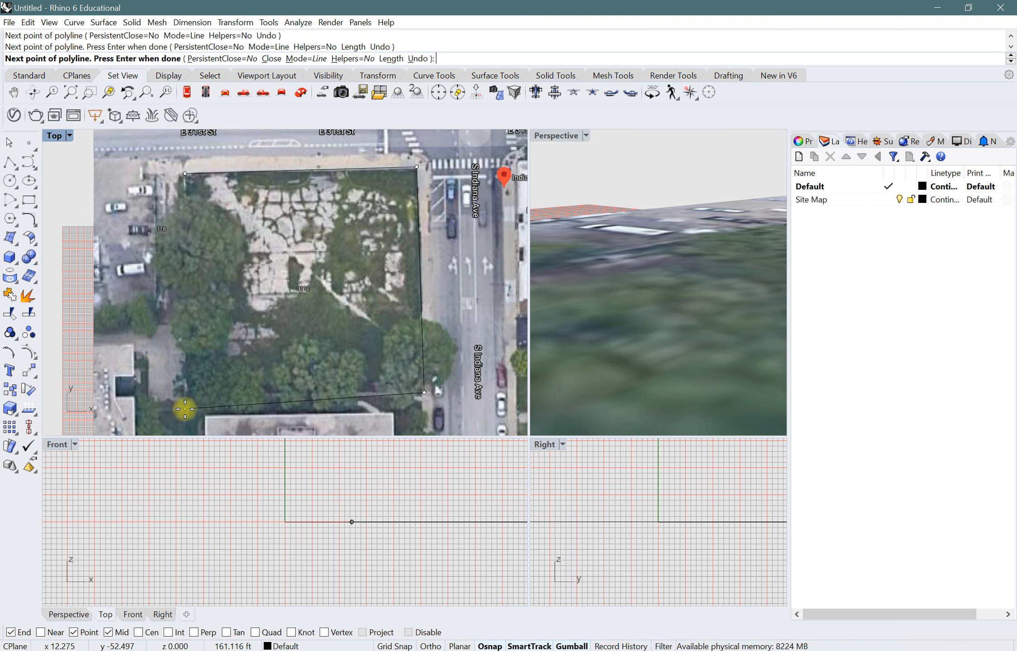
pyautogui.click(182, 407)
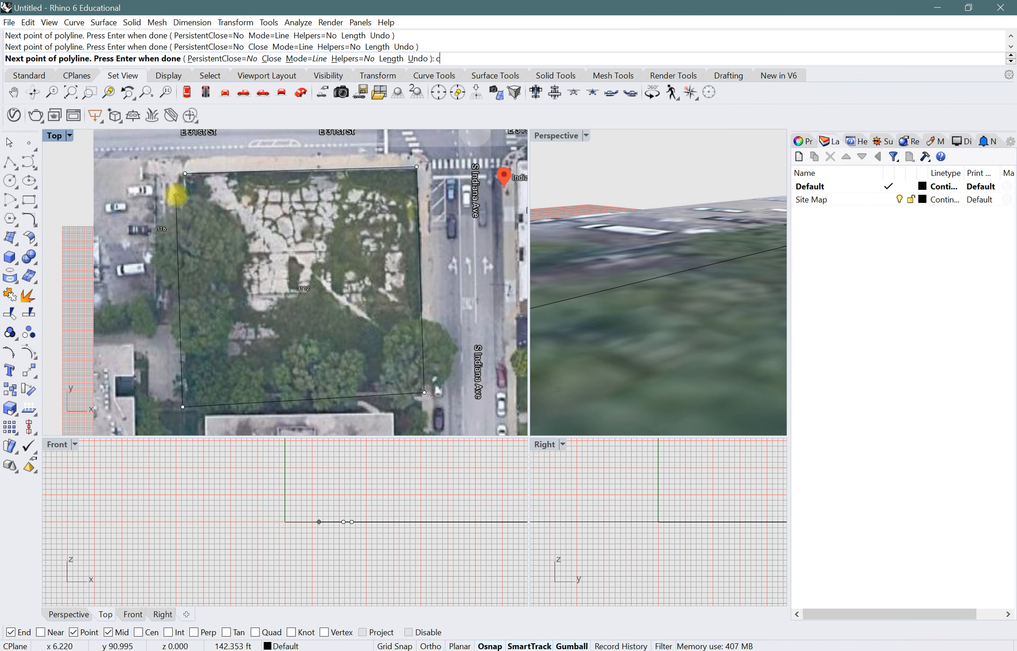
pyautogui.press('space')
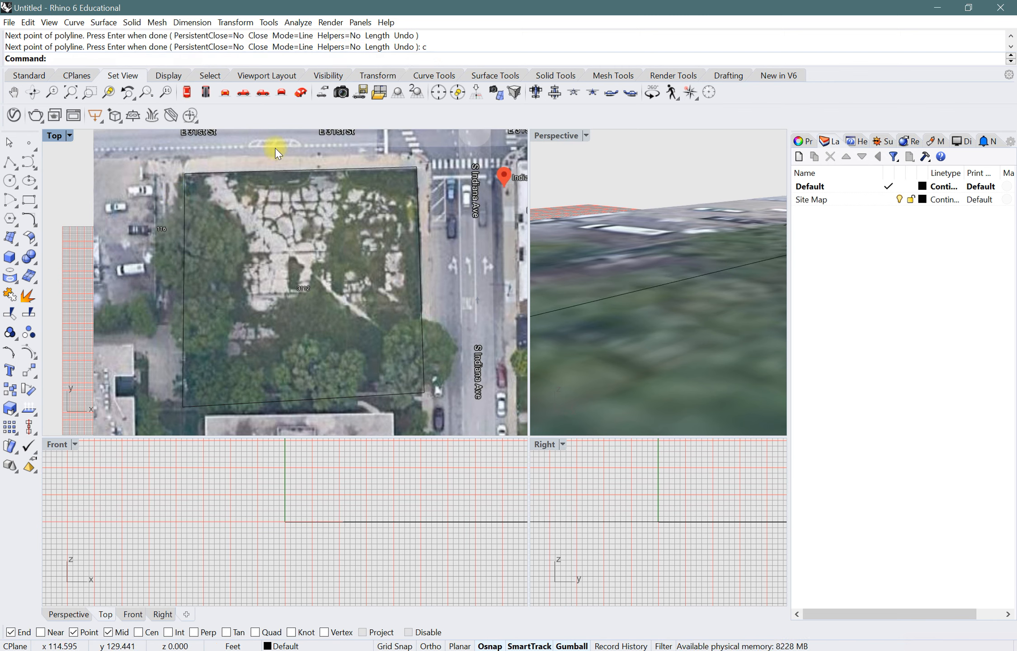
# - Select the lot outline to check its shape against the map, and clear the selection
pyautogui.click(206, 170)
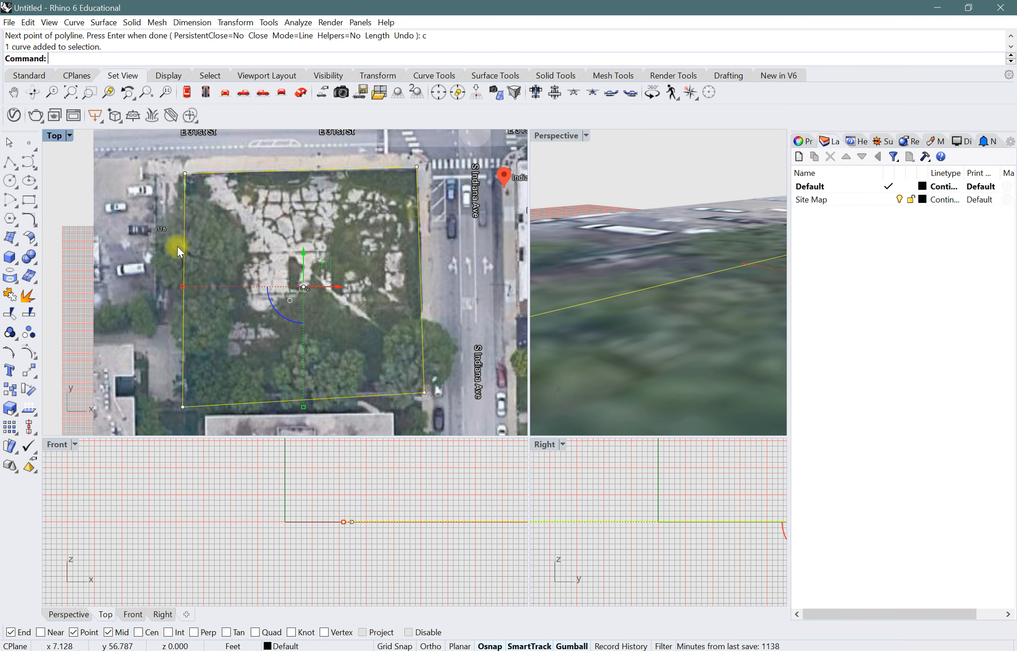
pyautogui.scroll(-5, 143, 186)
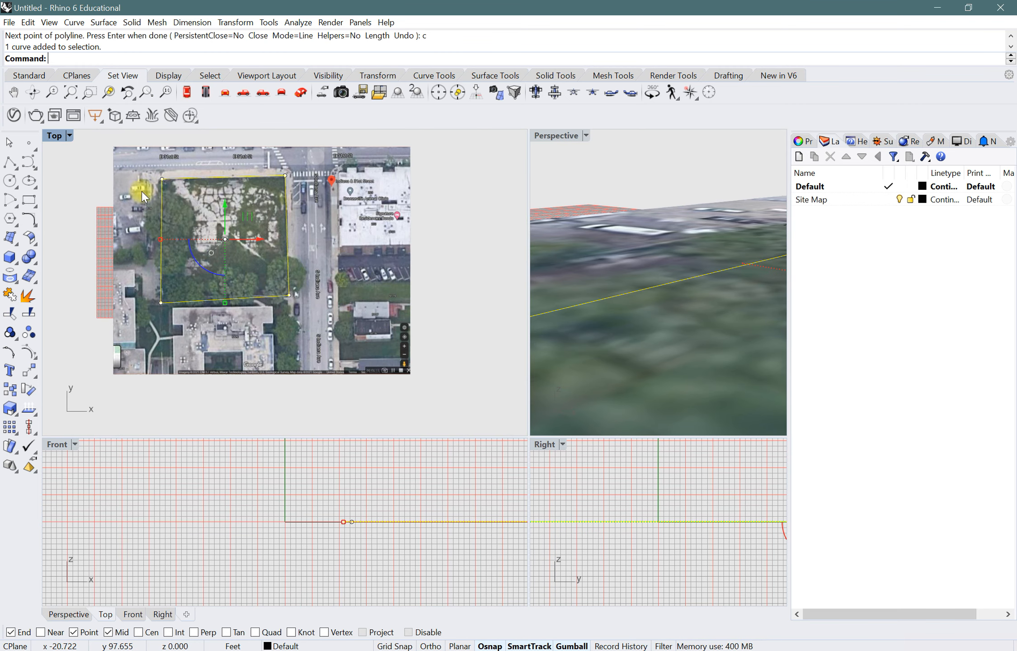
pyautogui.scroll(4, 238, 236)
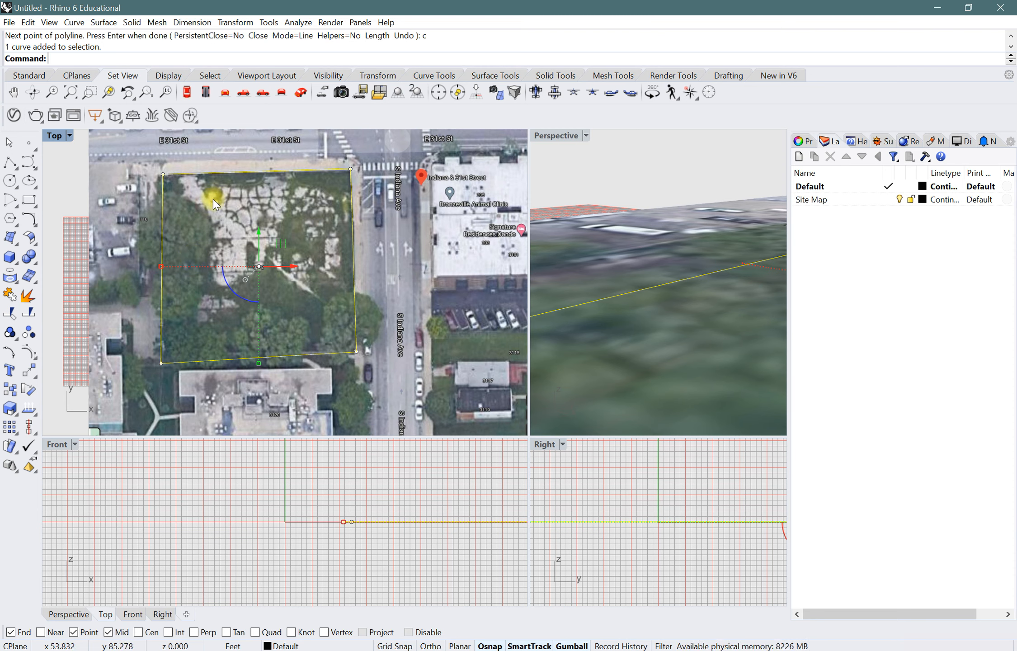
pyautogui.scroll(-3, 240, 241)
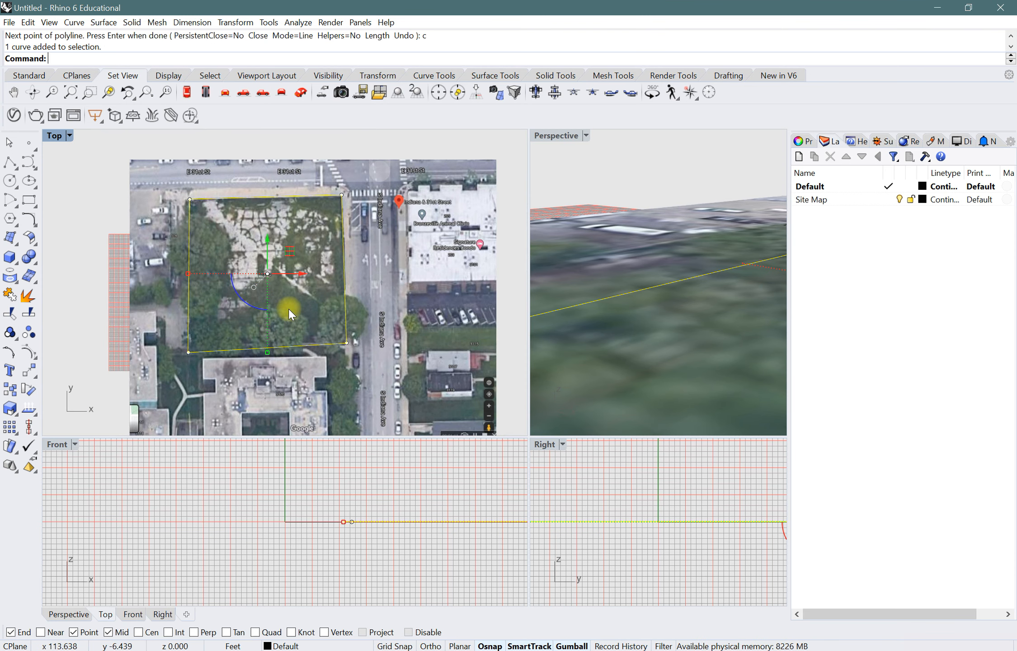
pyautogui.press('Escape')
# - Draw a small triangular polyline in the empty space above the site picture, finish it with the Close option, and delete it
pyautogui.write('po')
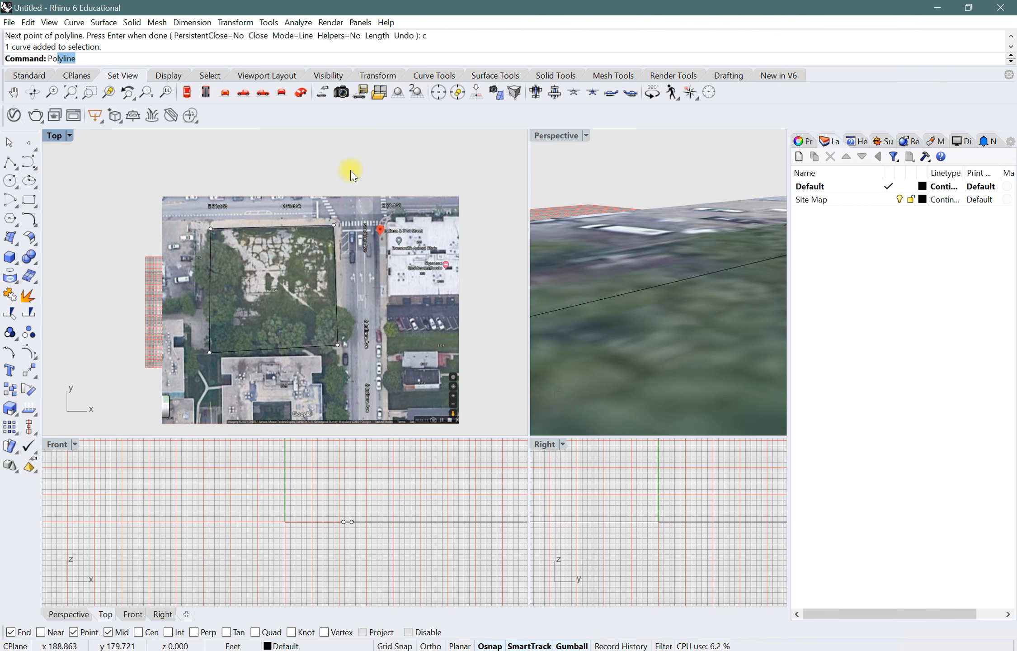
pyautogui.write('ly')
pyautogui.press('space')
pyautogui.click(305, 162)
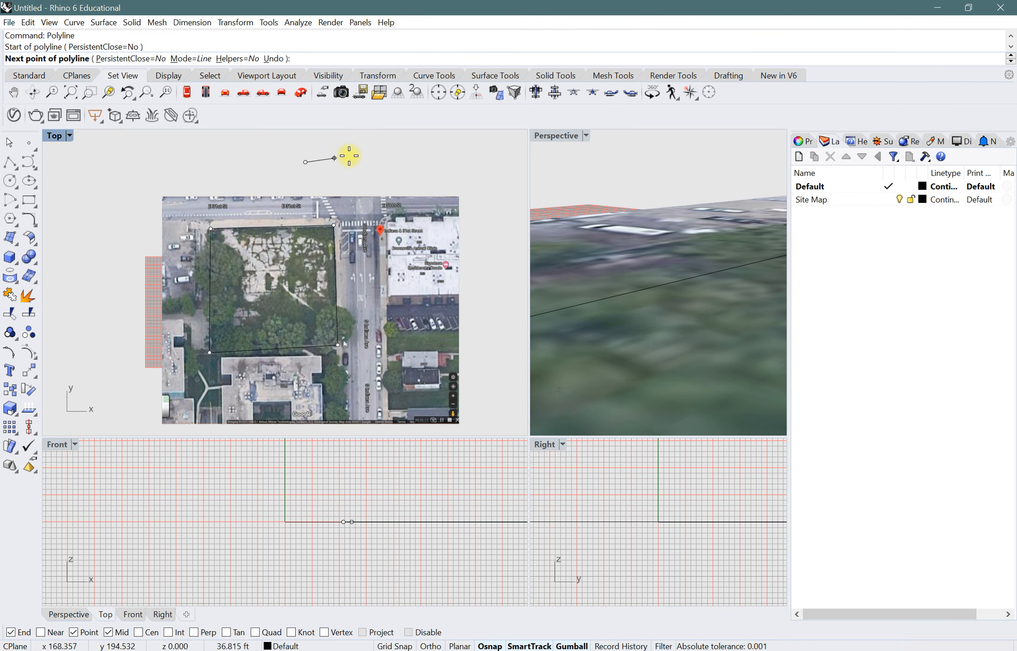
pyautogui.click(367, 149)
pyautogui.click(350, 178)
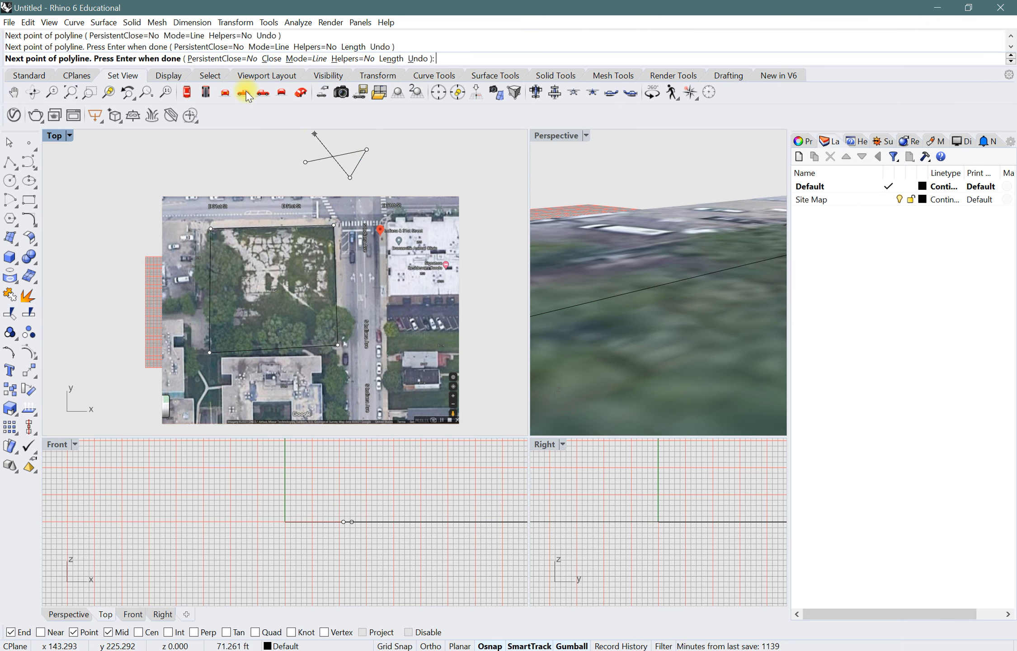
pyautogui.click(270, 60)
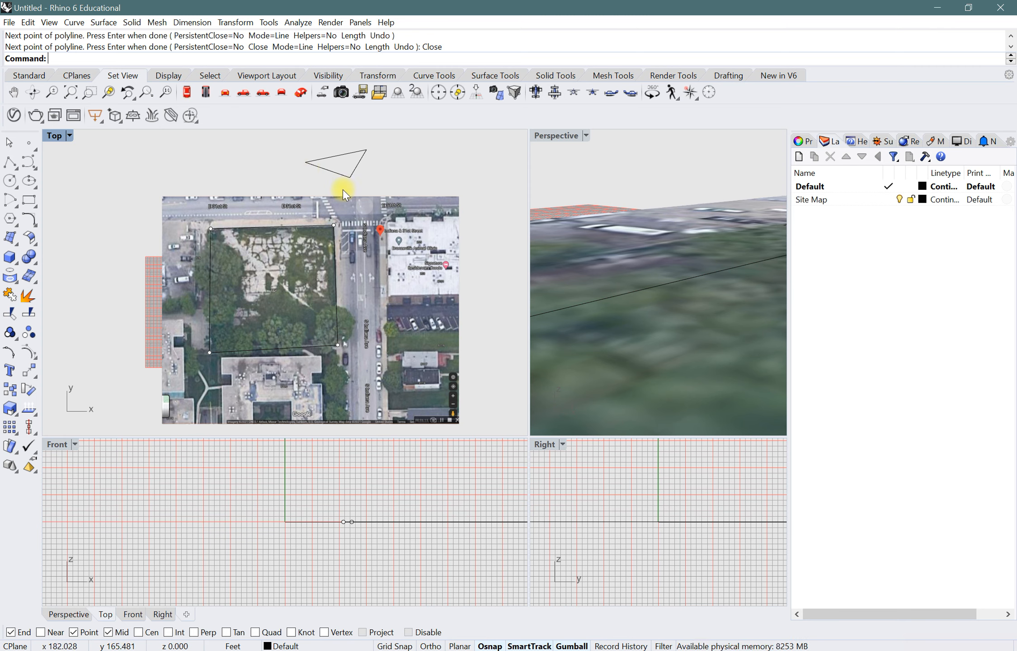
pyautogui.click(325, 159)
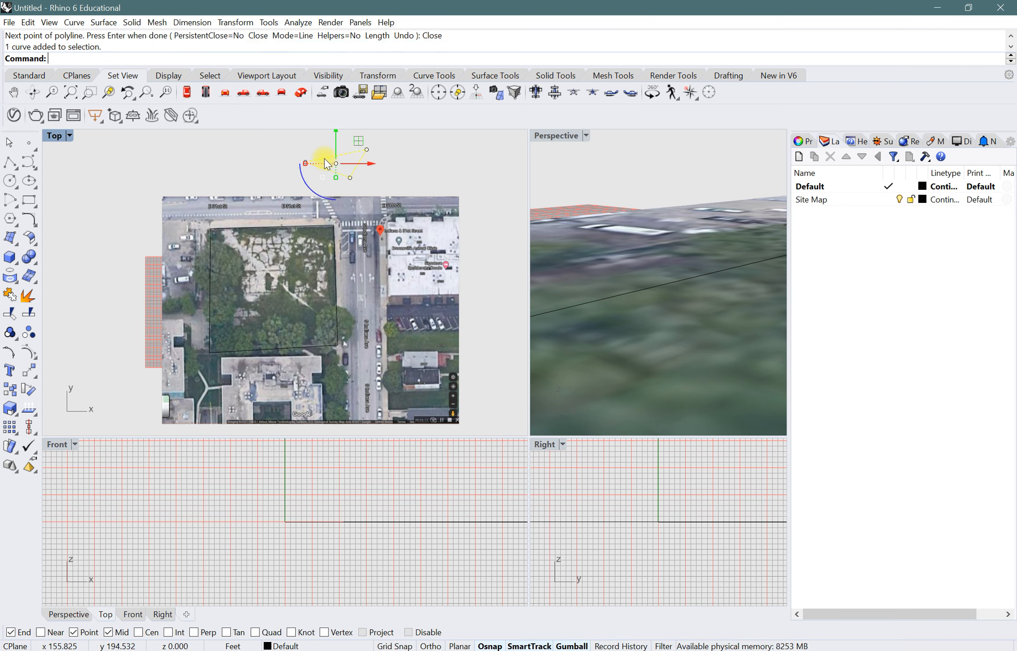
pyautogui.press('Delete')
pyautogui.scroll(2, 298, 299)
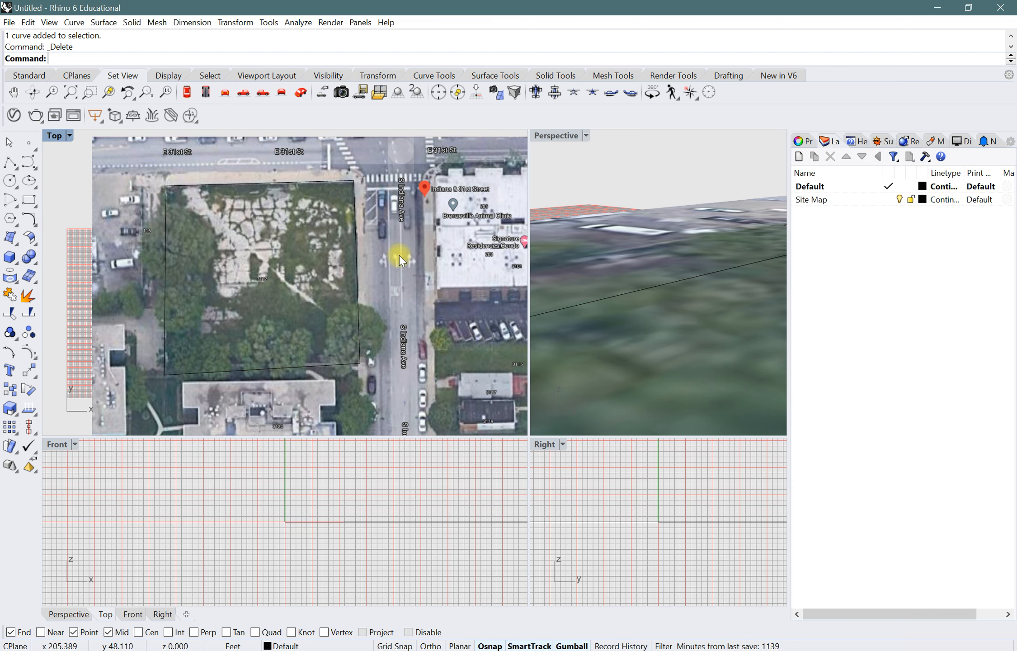
pyautogui.scroll(-1, 399, 255)
pyautogui.scroll(-2, 303, 291)
pyautogui.scroll(3, 395, 214)
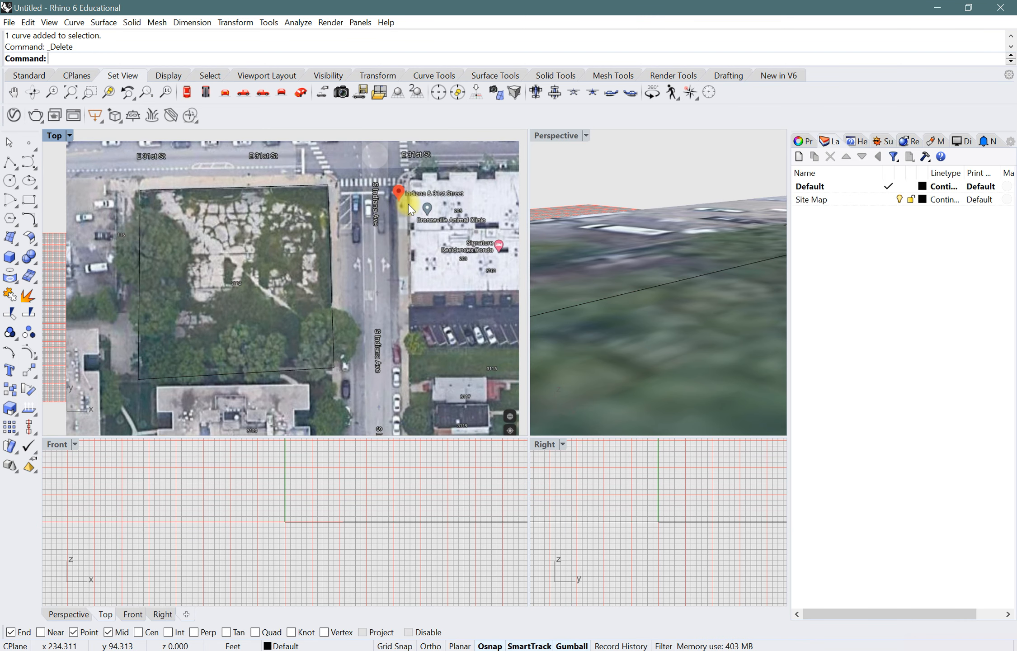
pyautogui.click(416, 92)
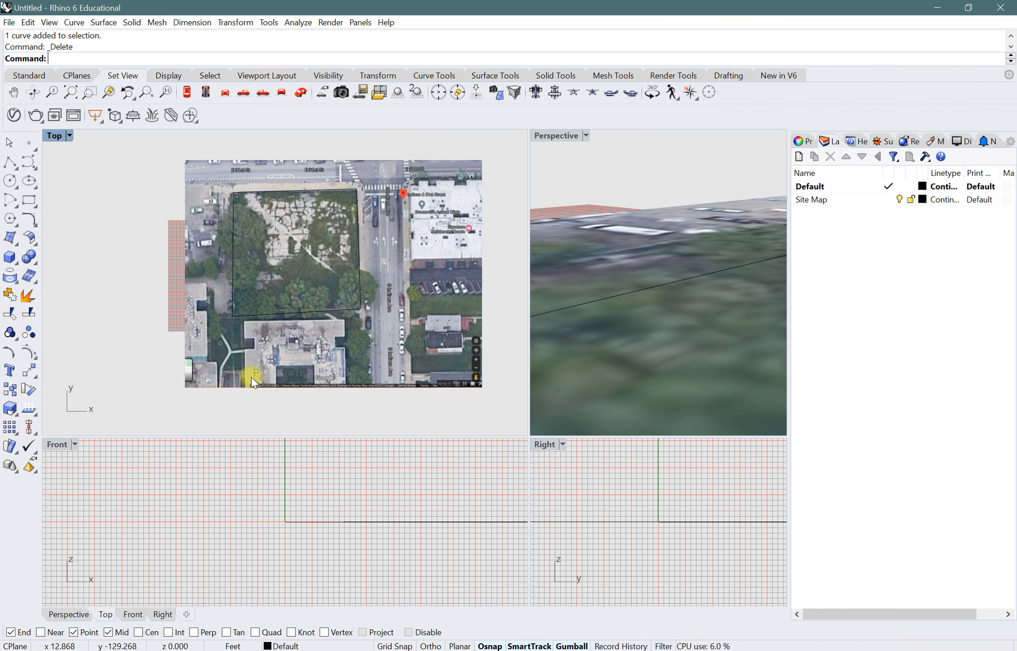
pyautogui.scroll(4, 312, 339)
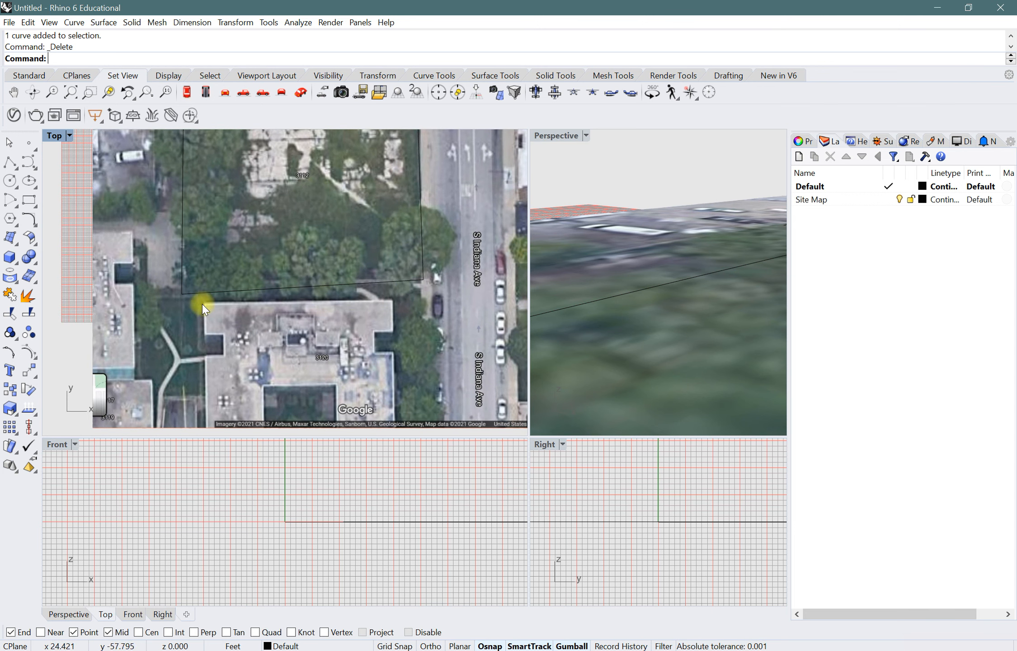
pyautogui.scroll(-3, 131, 294)
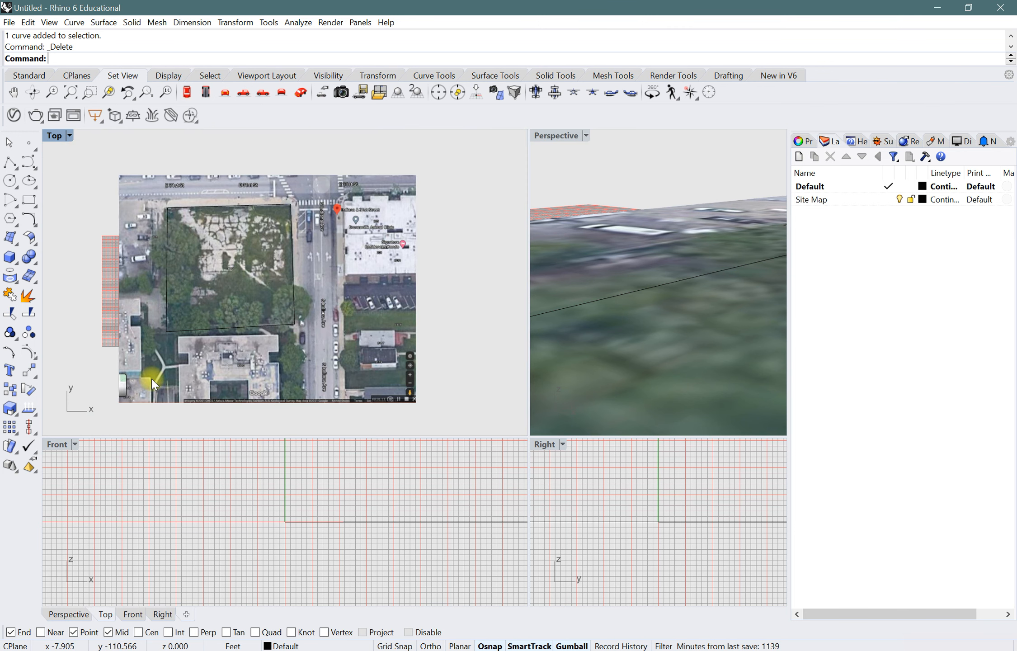
pyautogui.scroll(2, 140, 239)
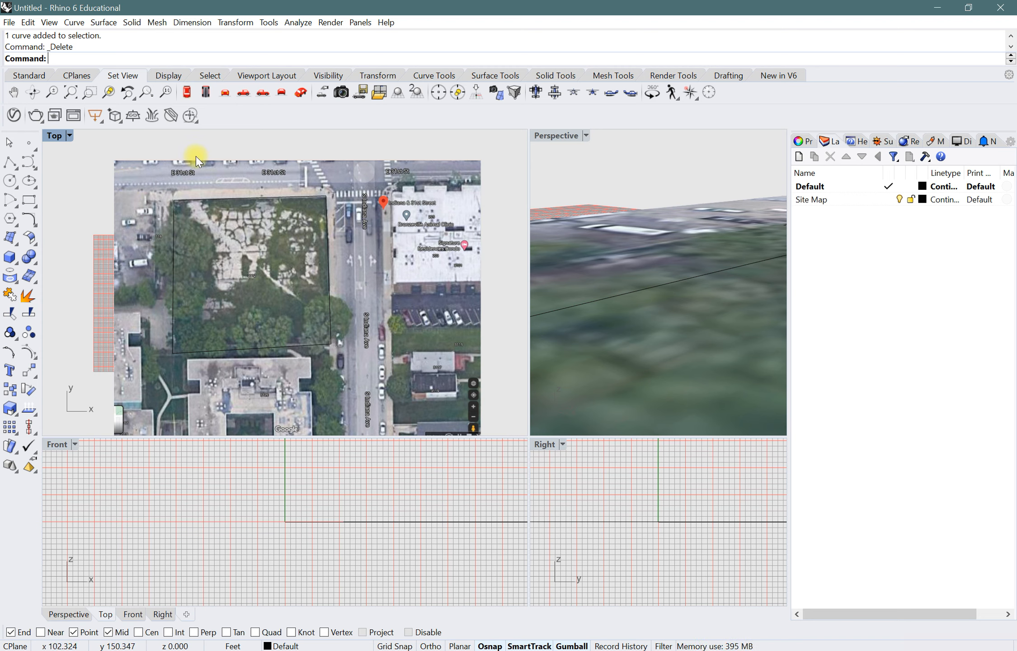
pyautogui.scroll(-2, 292, 254)
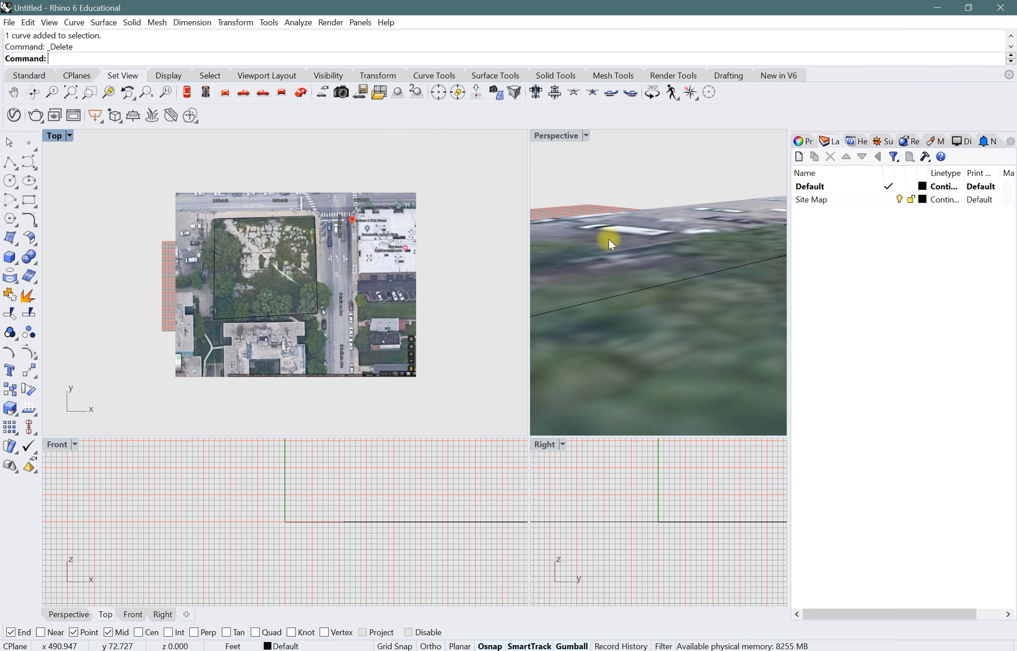
pyautogui.scroll(2, 395, 181)
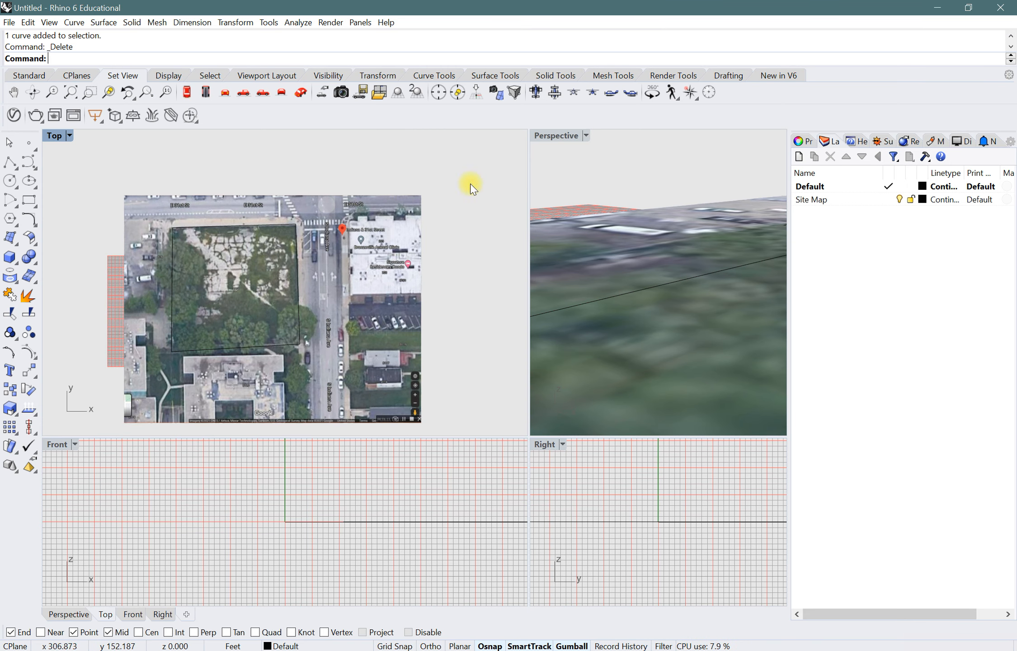
# - Hide the Site Map layer and delete the short stray line lying below and beyond the lot outline
pyautogui.click(803, 141)
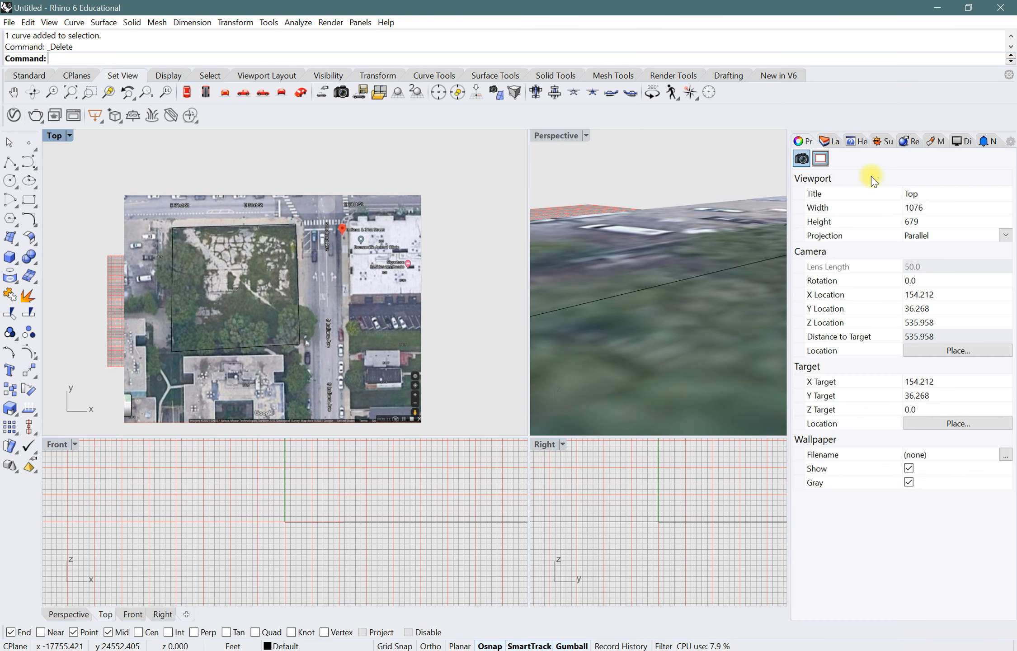
pyautogui.click(831, 142)
pyautogui.click(899, 199)
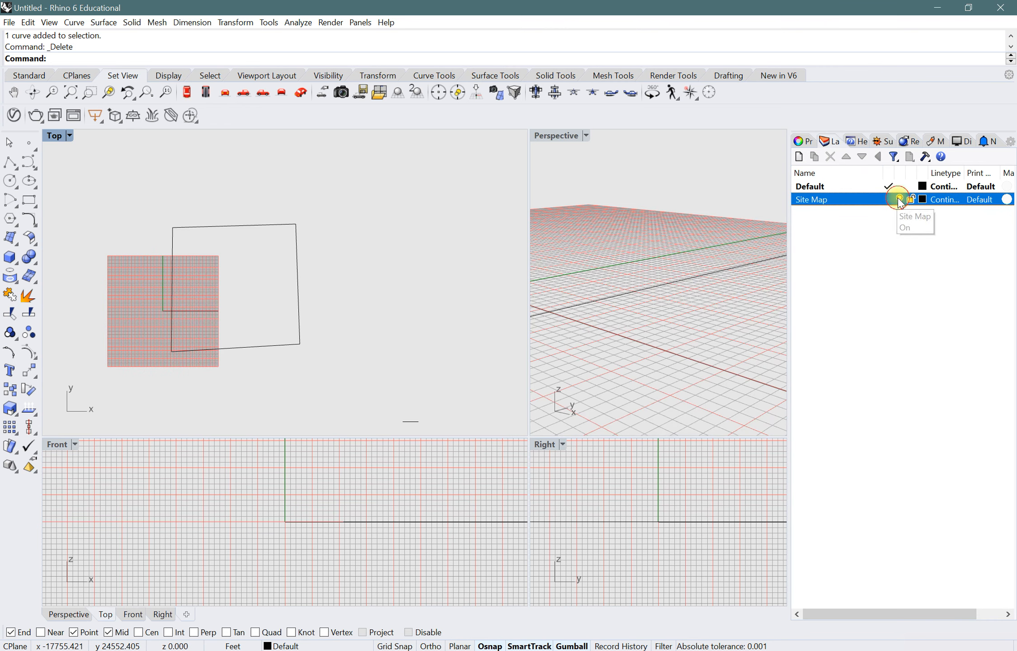
pyautogui.click(442, 398)
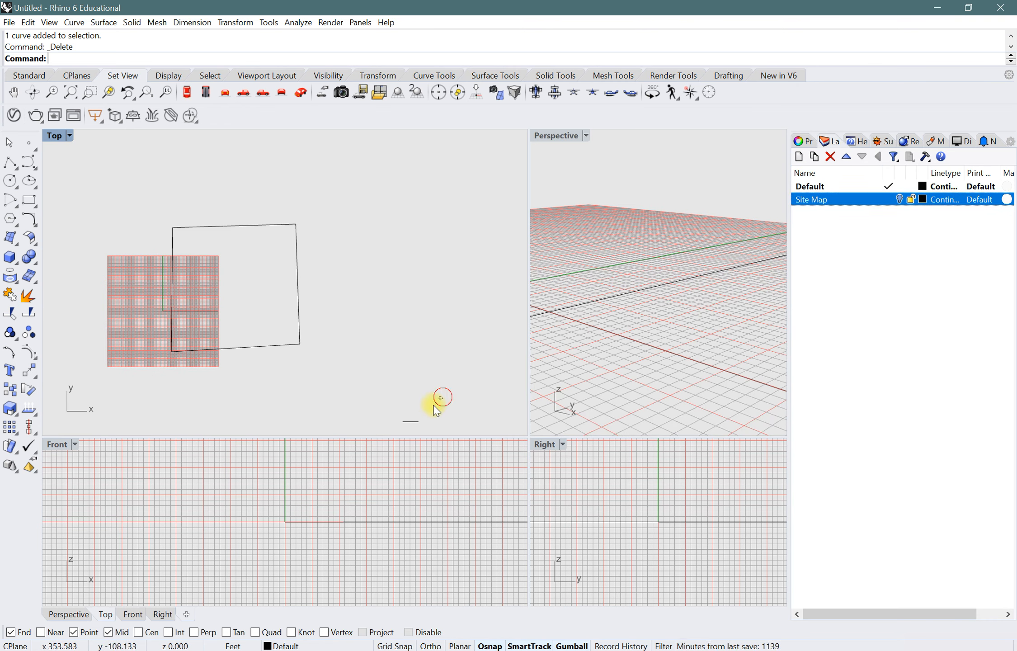
pyautogui.moveTo(413, 429); pyautogui.dragTo(414, 429)
pyautogui.press('Delete')
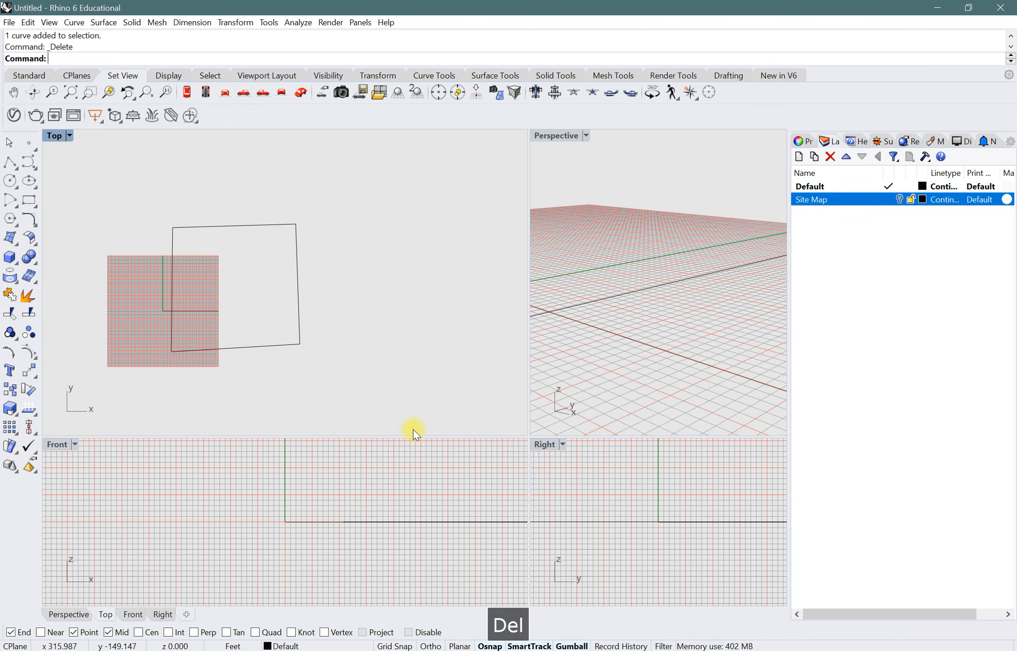
# - Launch Grasshopper with the lot outline framed in the Top view
pyautogui.scroll(1, 266, 330)
pyautogui.scroll(1, 266, 330)
pyautogui.moveTo(373, 266); pyautogui.dragTo(388, 287, button='right')
pyautogui.write('G')
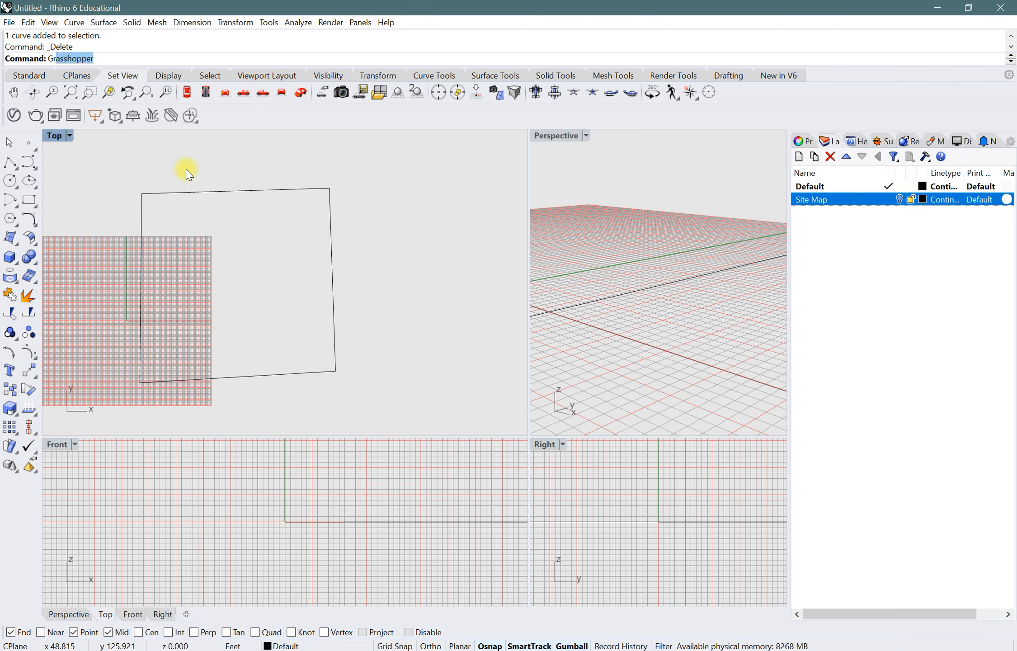
pyautogui.write('rass')
pyautogui.press('Return')
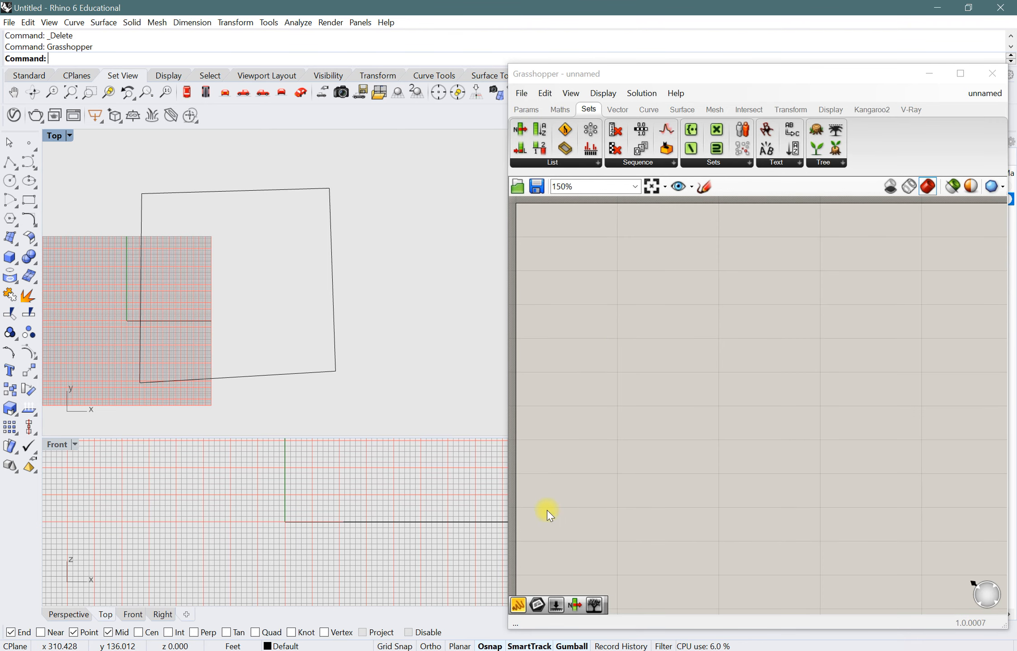
# - Switch to Chrome, read the requirements in the DC2_A10_SP21 assignment document, and return to Rhino and Grasshopper
pyautogui.moveTo(486, 648)
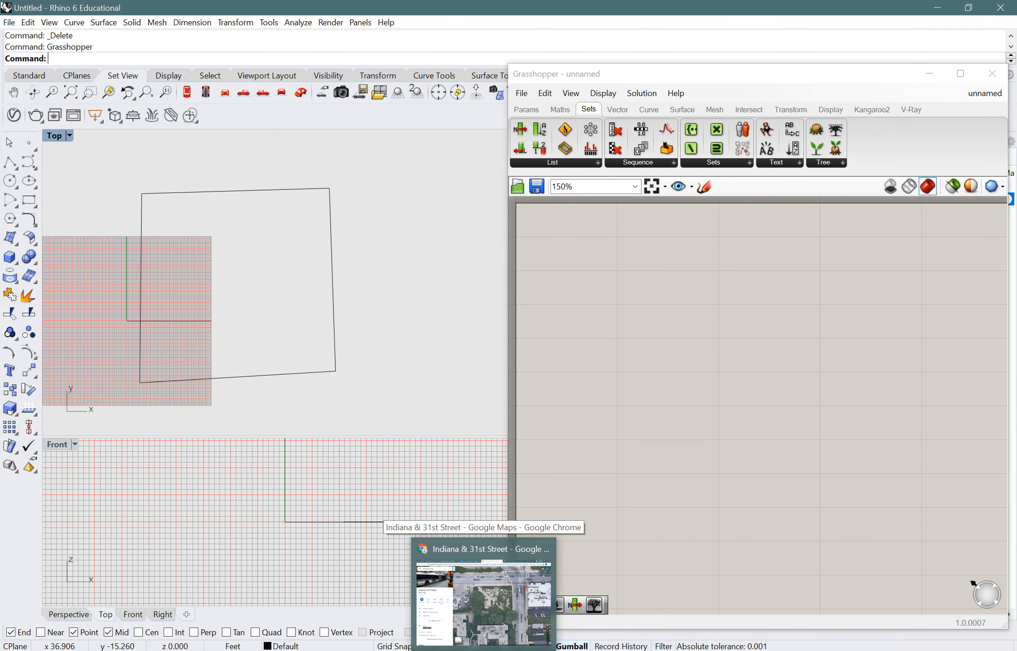
pyautogui.click(484, 597)
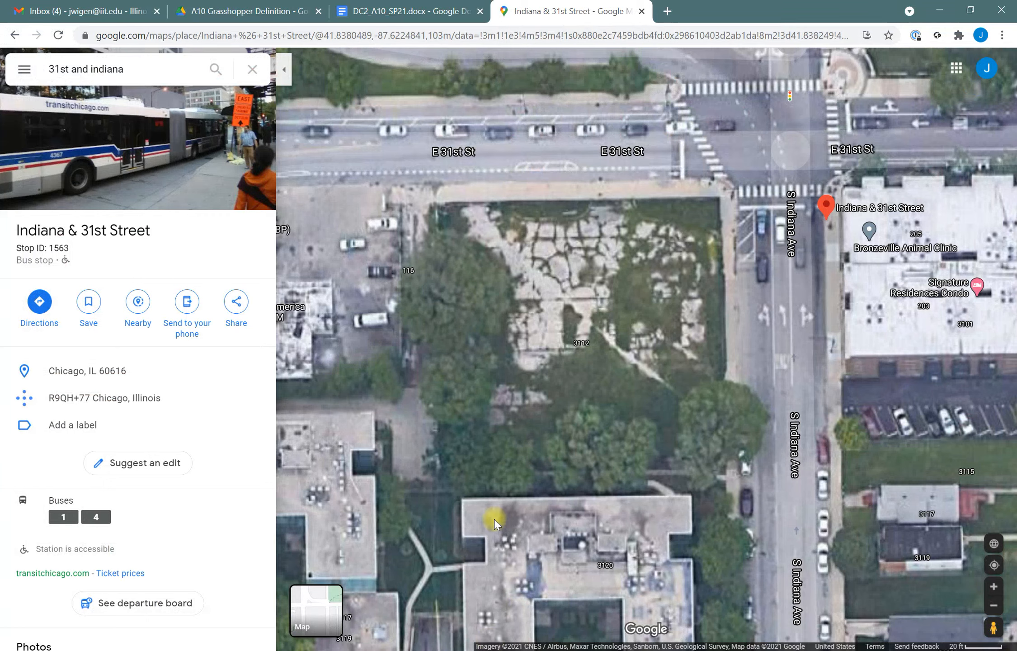
pyautogui.click(398, 13)
pyautogui.scroll(3, 778, 362)
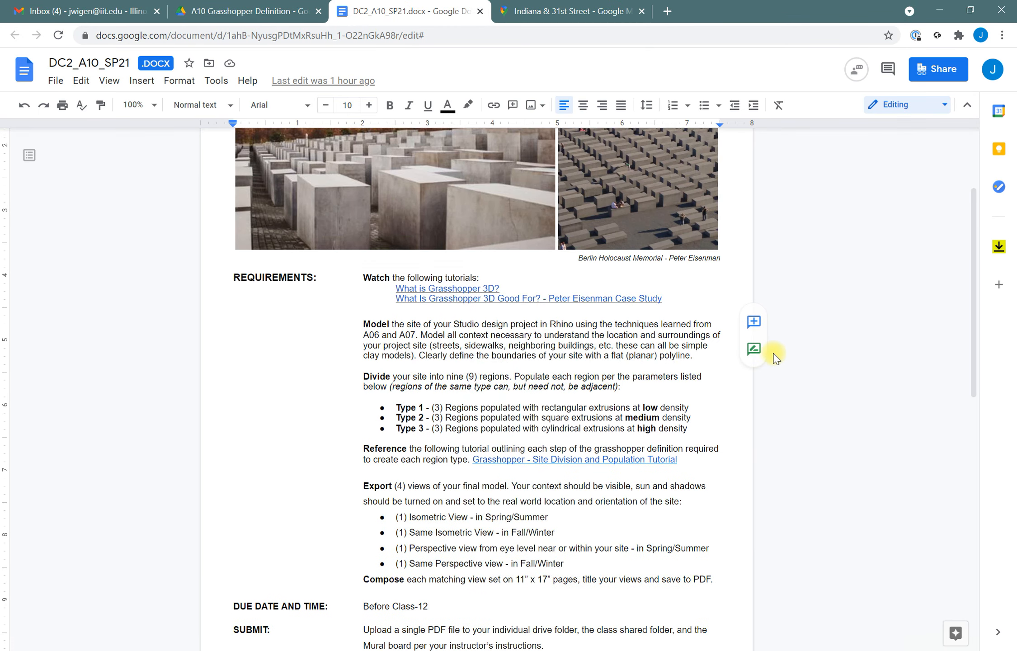
pyautogui.scroll(-3, 777, 357)
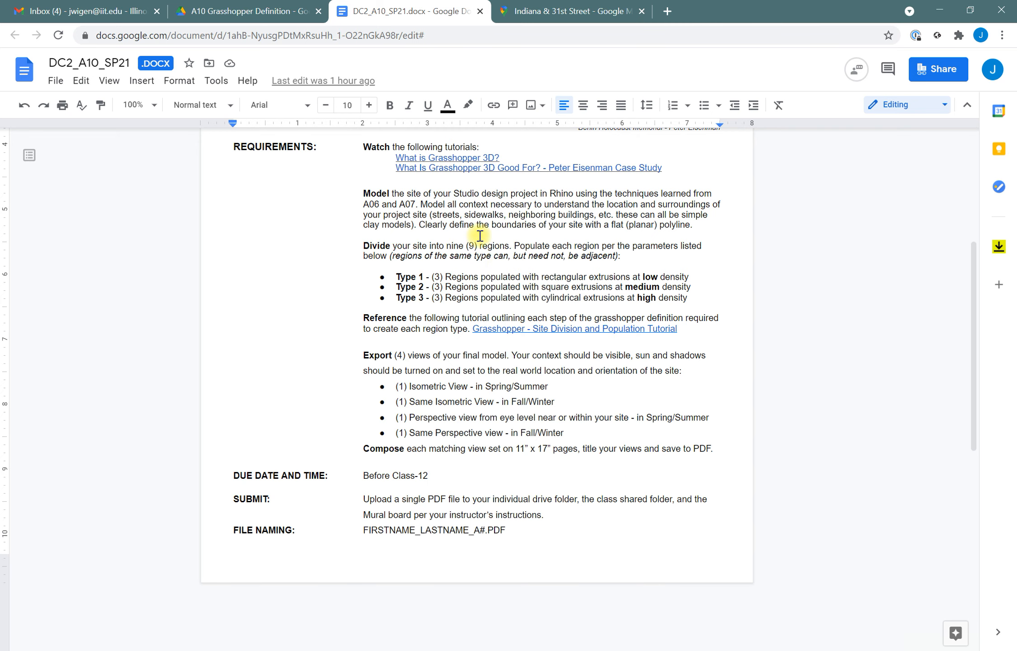
pyautogui.click(940, 10)
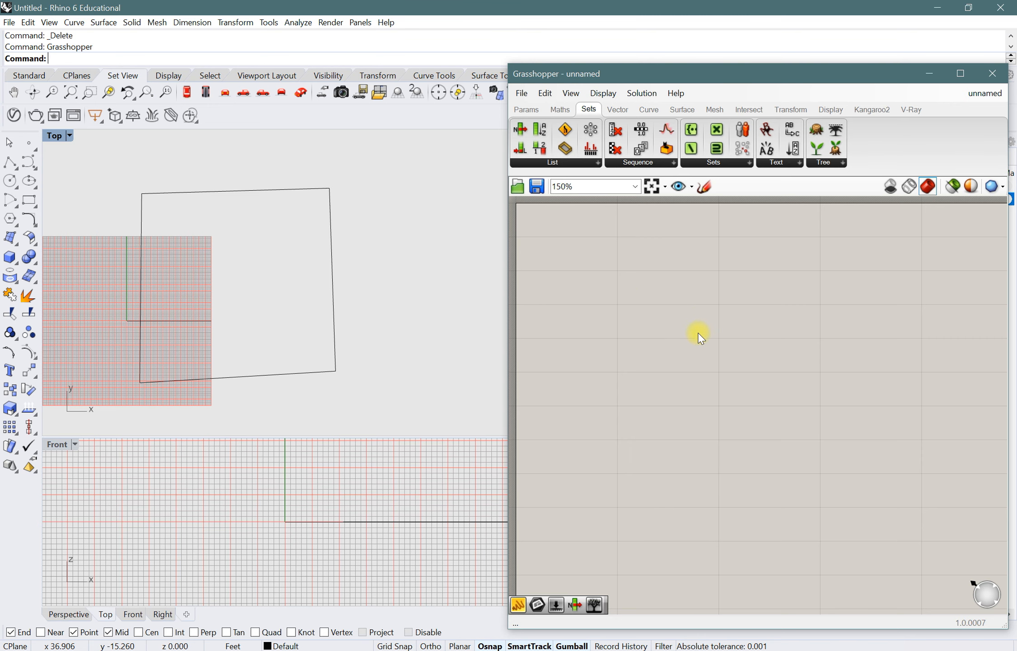
pyautogui.scroll(-2, 698, 334)
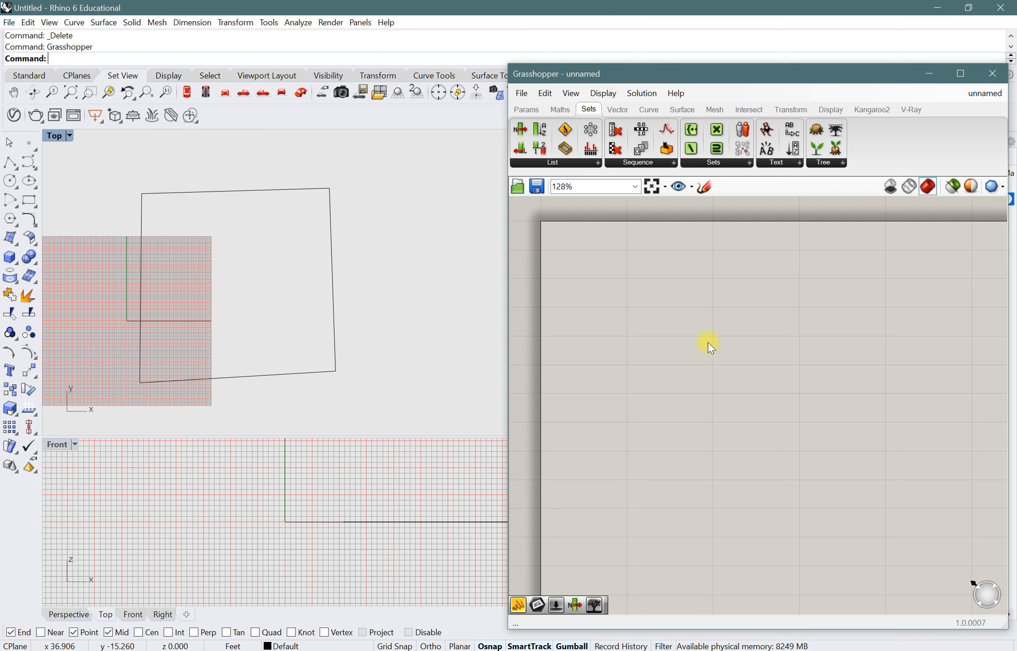
pyautogui.moveTo(788, 436)
pyautogui.mouseDown()
pyautogui.moveTo(763, 412)
pyautogui.moveTo(782, 433)
pyautogui.mouseUp()
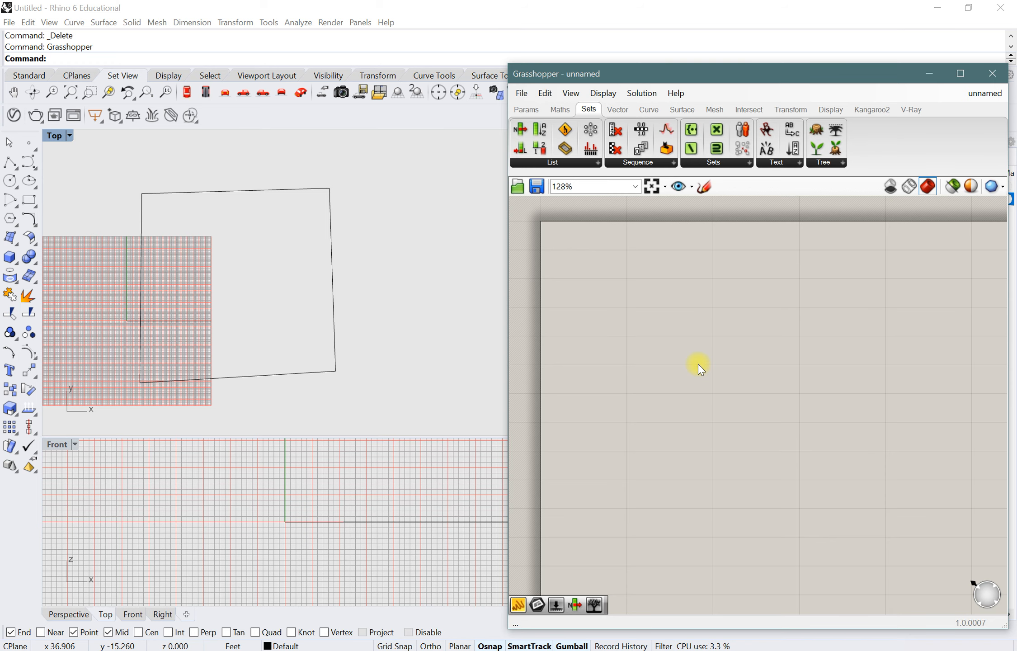
pyautogui.scroll(-2, 553, 320)
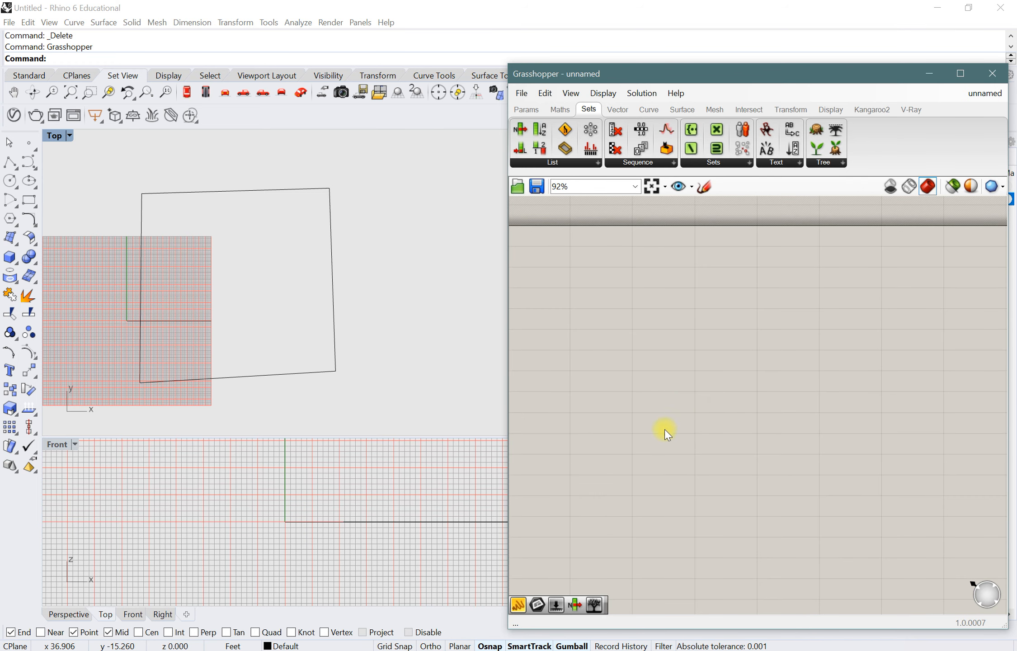
pyautogui.scroll(-2, 727, 376)
pyautogui.scroll(1, 700, 416)
pyautogui.scroll(-2, 638, 393)
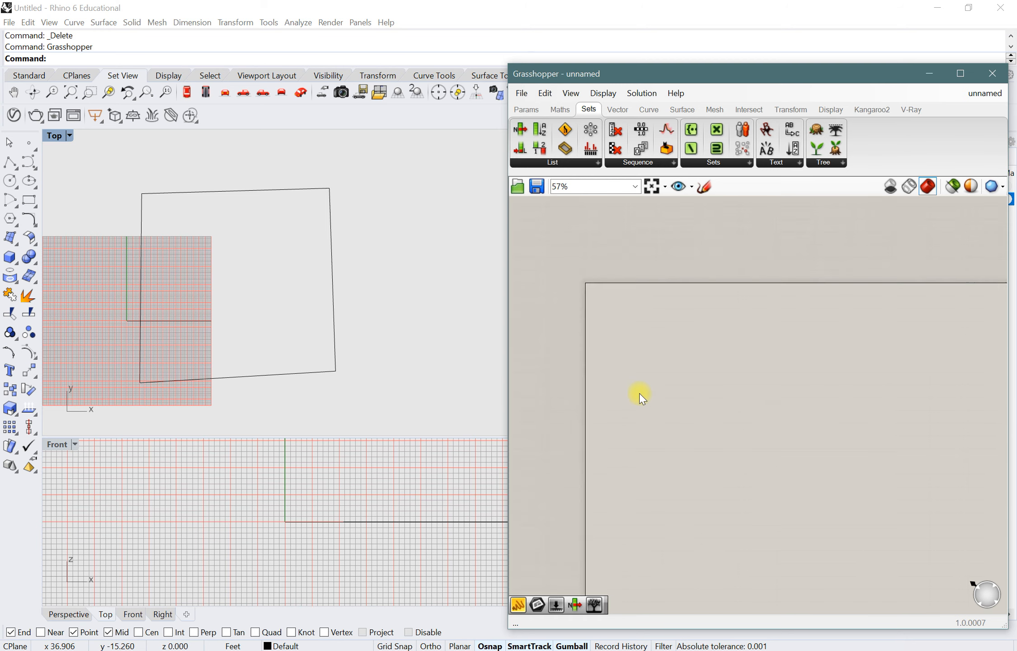
pyautogui.scroll(3, 791, 444)
pyautogui.scroll(-2, 800, 436)
pyautogui.scroll(2, 788, 426)
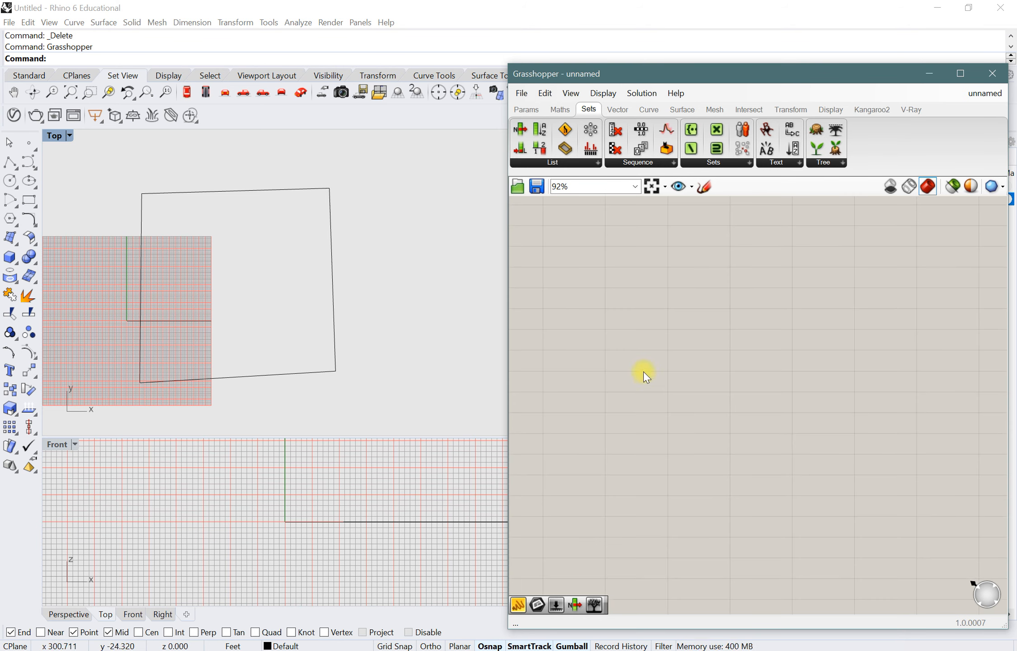
# - Add a Curve parameter to the Grasshopper canvas and reference the traced lot outline as its single curve
pyautogui.doubleClick(642, 343)
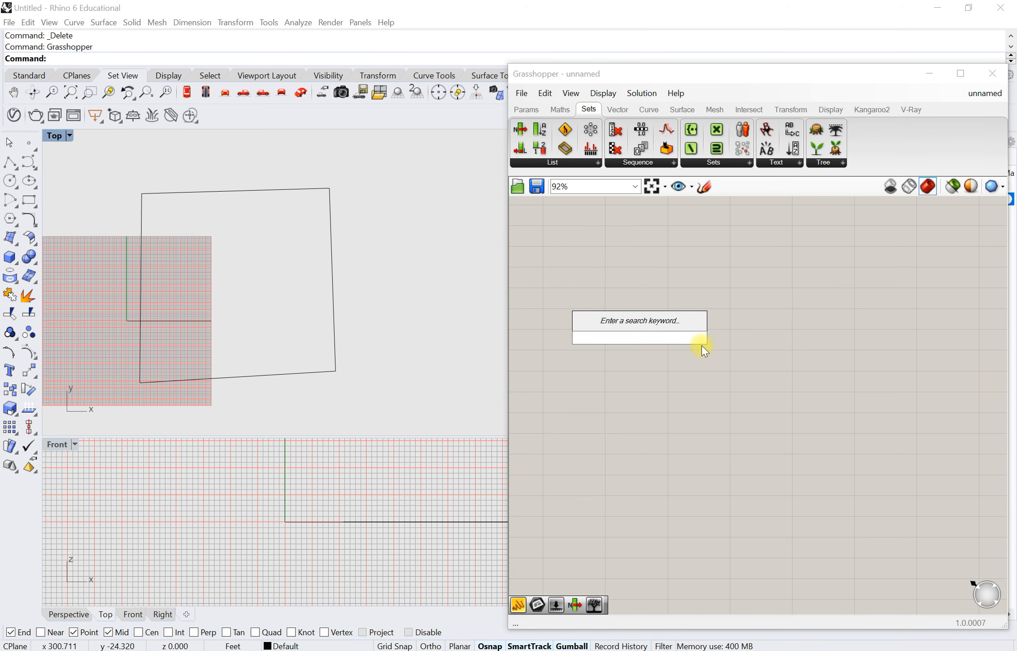
pyautogui.write('curv')
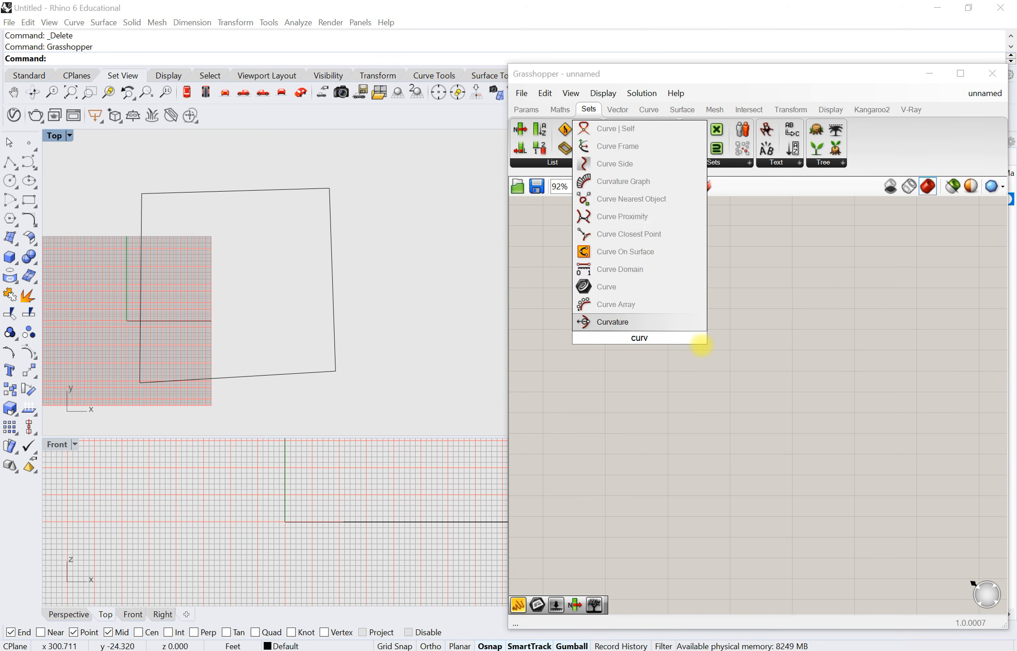
pyautogui.click(606, 287)
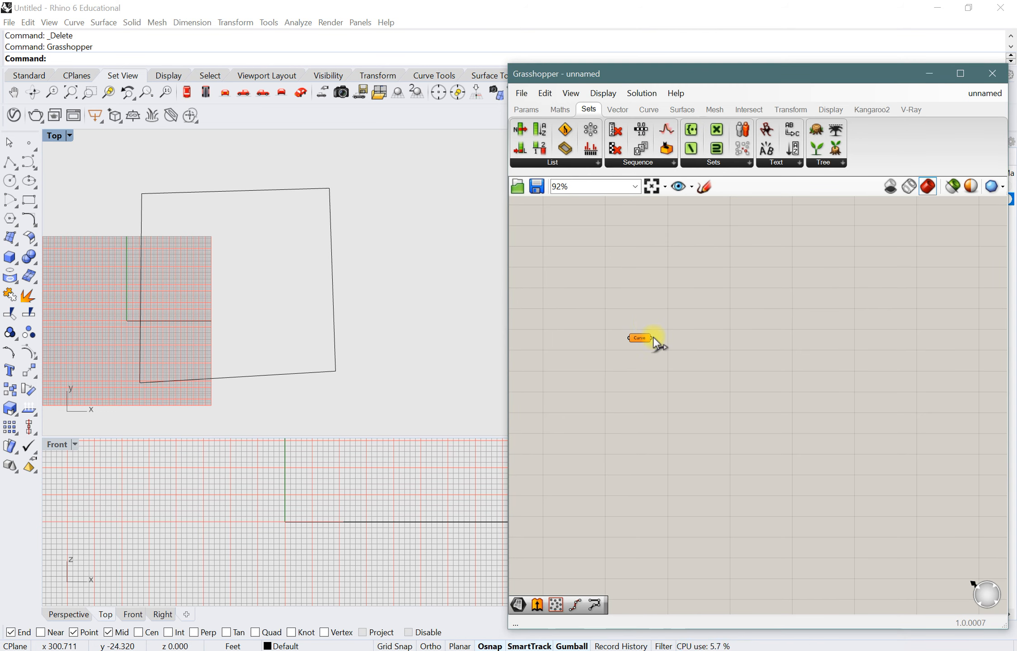
pyautogui.scroll(4, 656, 339)
pyautogui.scroll(2, 654, 312)
pyautogui.rightClick(680, 324)
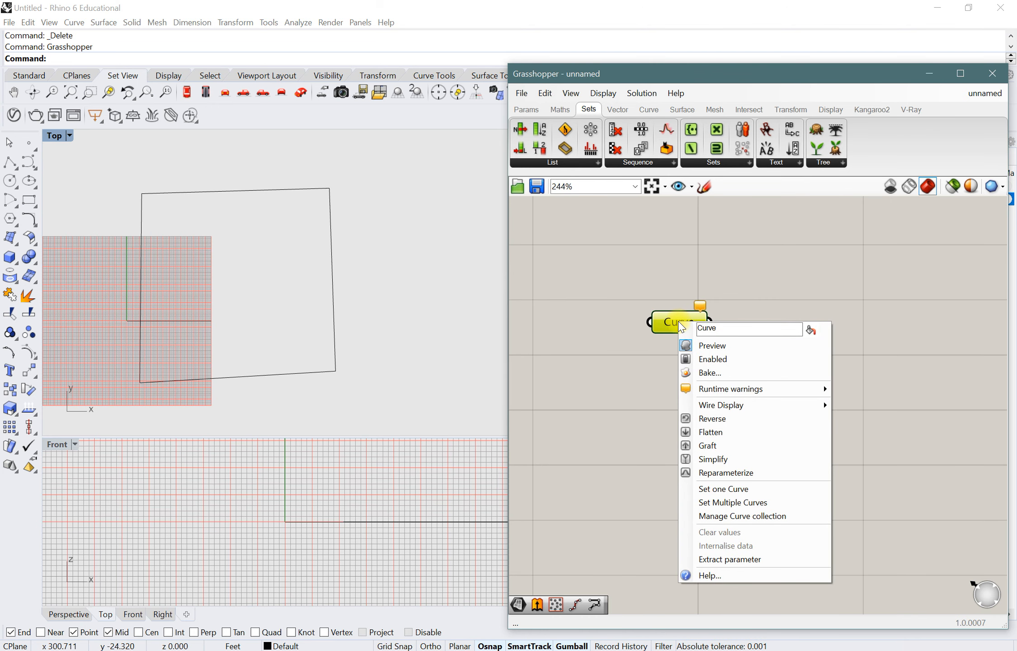
pyautogui.click(737, 490)
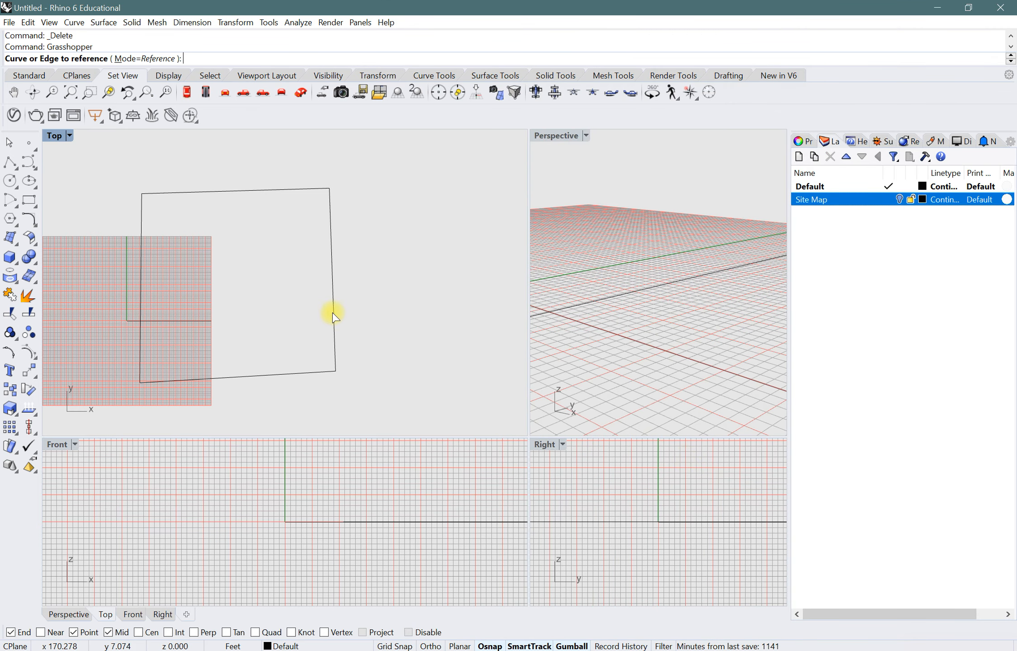
pyautogui.click(333, 317)
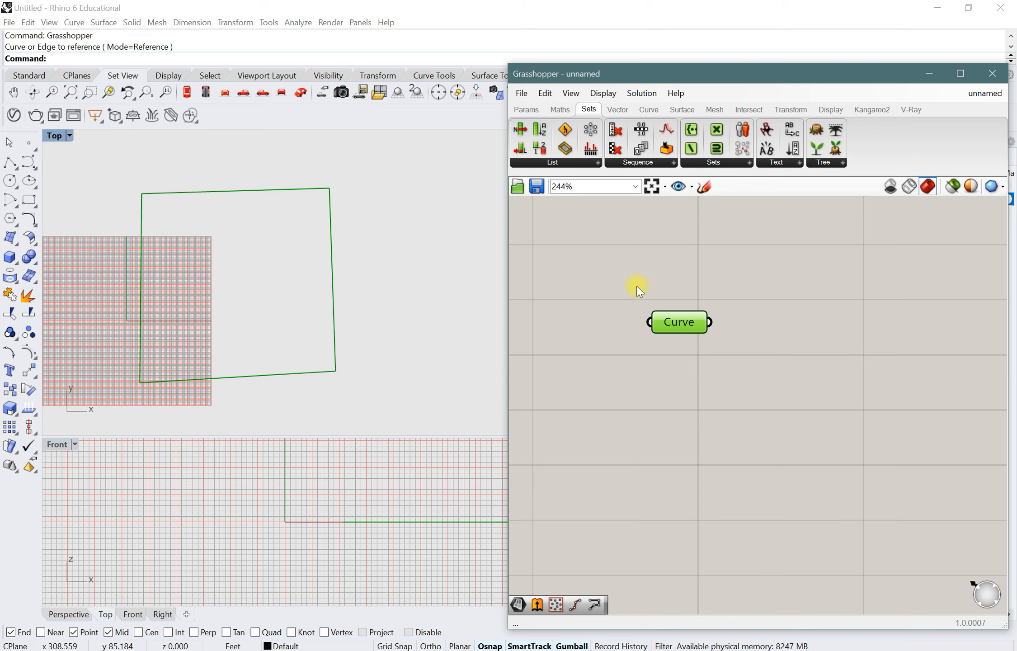
# - Deselect and reselect the Curve parameter to check which Rhino geometry it references
pyautogui.click(680, 355)
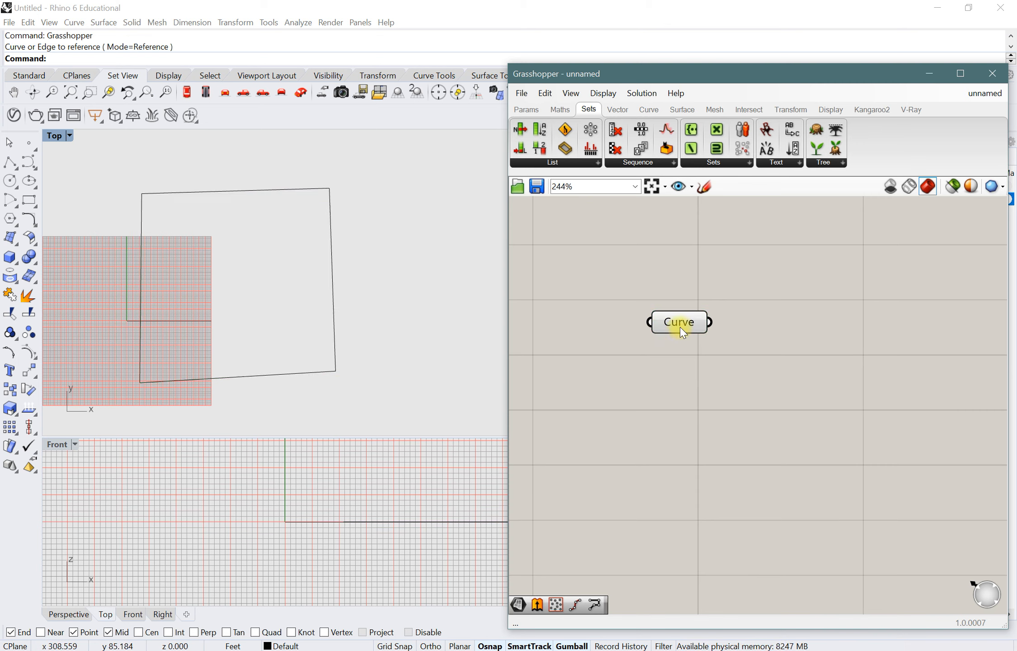
pyautogui.click(682, 329)
pyautogui.click(680, 354)
pyautogui.click(678, 323)
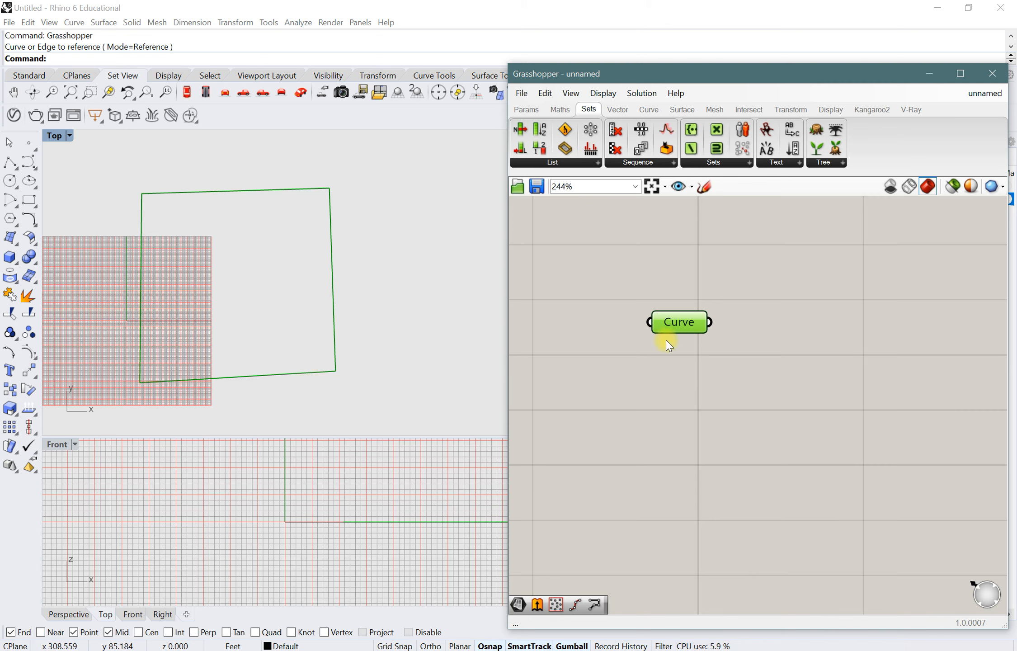
# - Add a Surface parameter beside the Curve parameter and adjust the Curve parameter's position to leave space between them
pyautogui.scroll(-3, 668, 345)
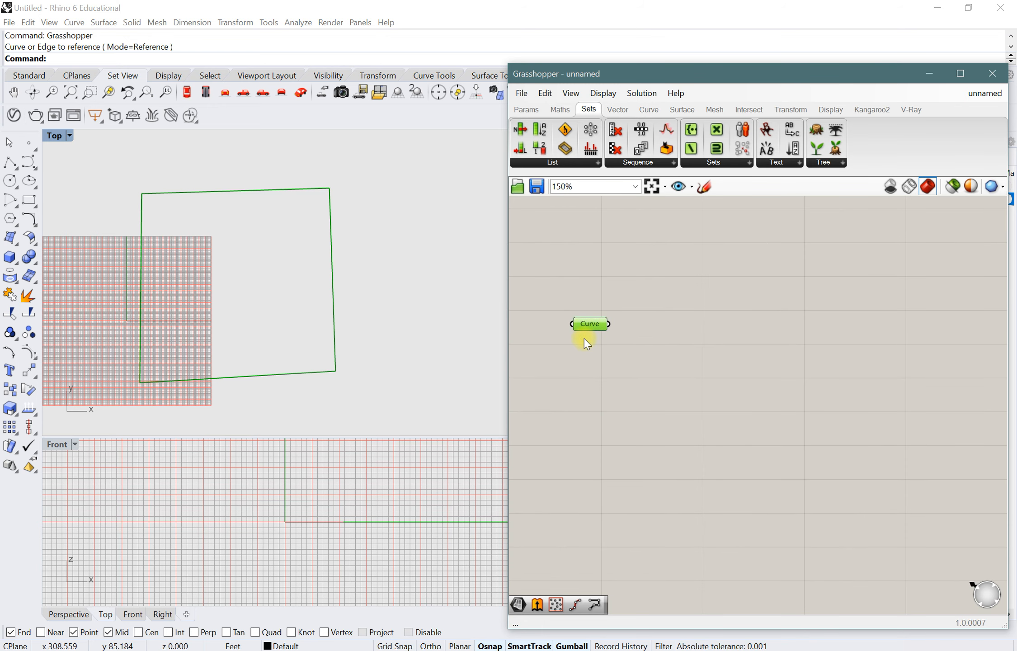
pyautogui.moveTo(590, 325)
pyautogui.mouseDown()
pyautogui.moveTo(609, 312)
pyautogui.moveTo(607, 326)
pyautogui.mouseUp()
pyautogui.moveTo(688, 389); pyautogui.dragTo(722, 367, button='right')
pyautogui.scroll(2, 769, 343)
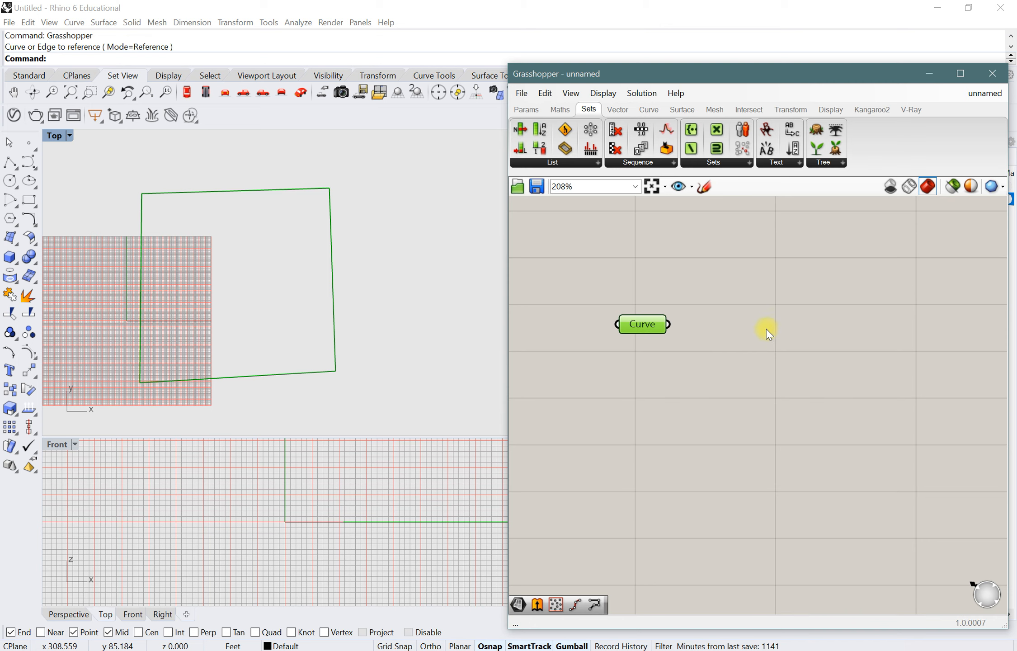
pyautogui.doubleClick(769, 334)
pyautogui.write('surface')
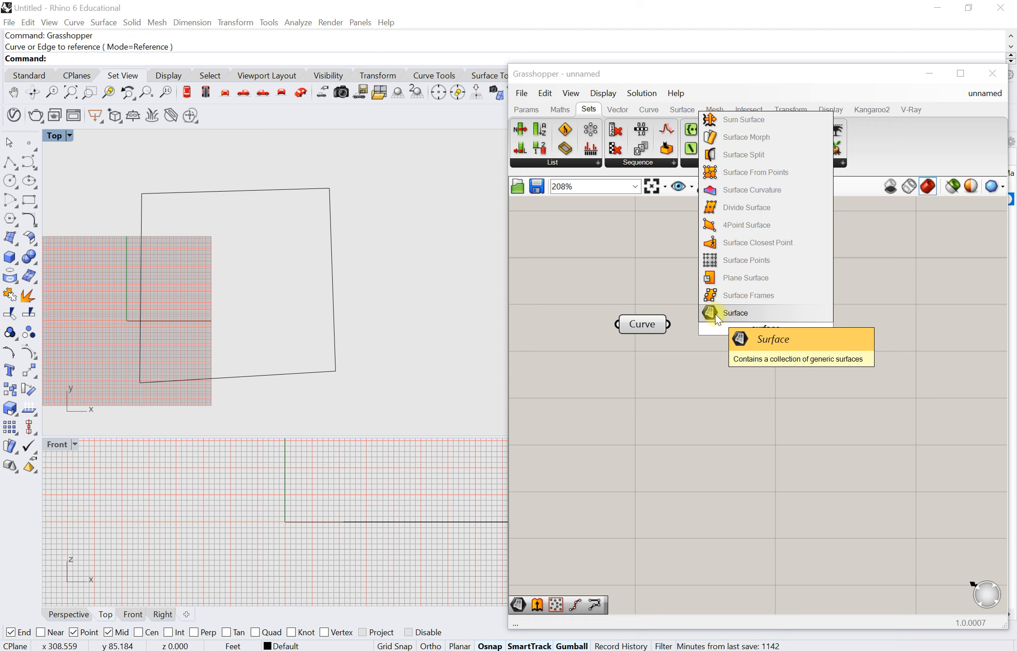
pyautogui.click(733, 314)
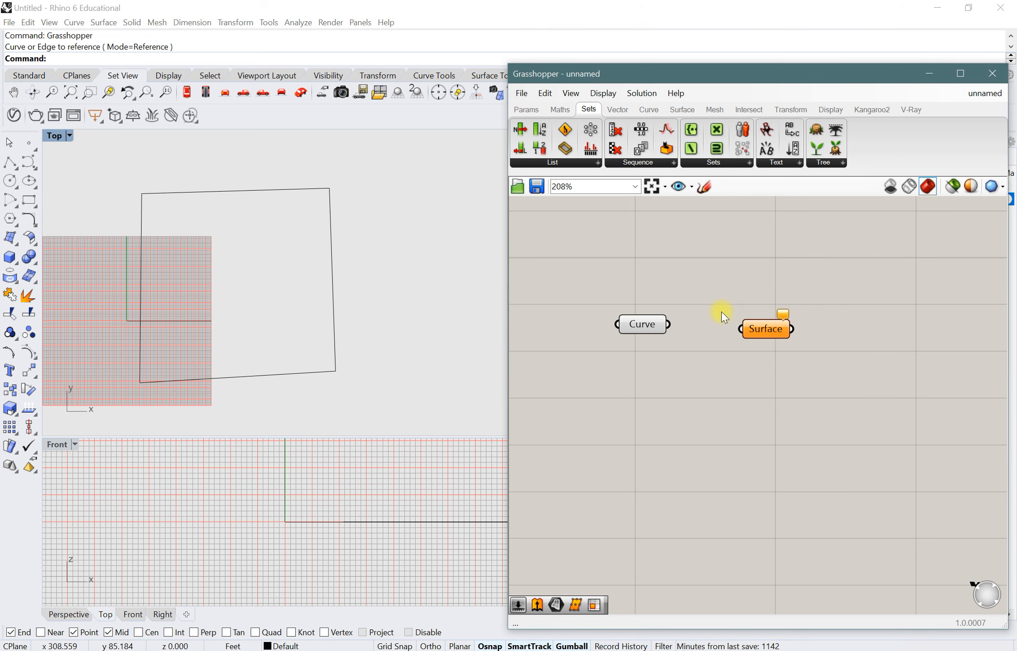
pyautogui.moveTo(651, 323)
pyautogui.mouseDown()
pyautogui.moveTo(668, 320)
pyautogui.moveTo(647, 336)
pyautogui.moveTo(652, 351)
pyautogui.moveTo(655, 335)
pyautogui.moveTo(636, 332)
pyautogui.mouseUp()
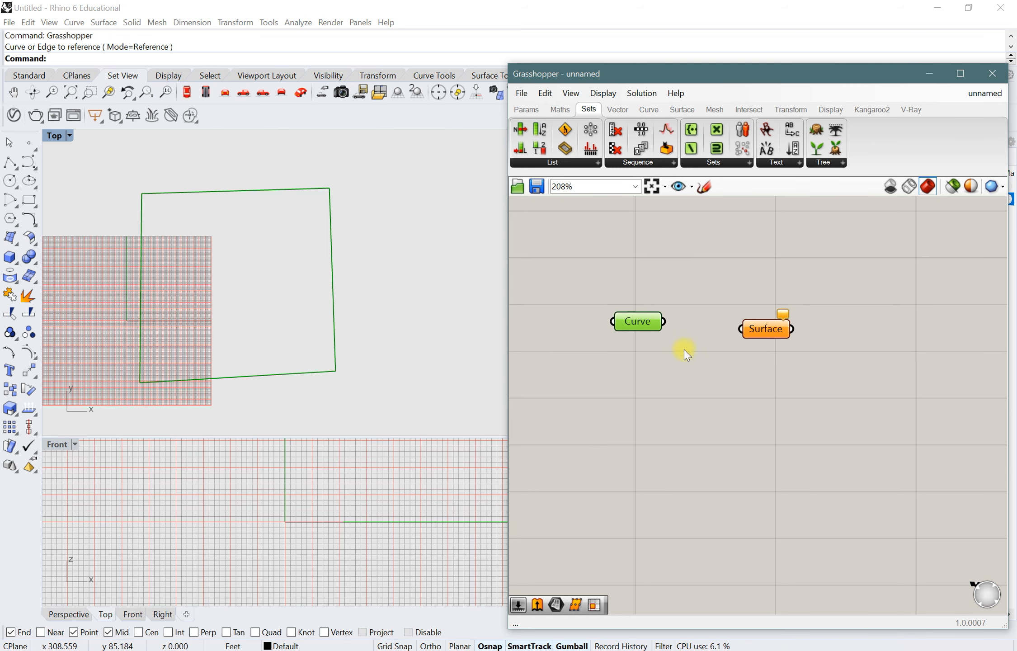
# - Wire the Curve parameter into the Surface parameter and align the two in a row
pyautogui.moveTo(684, 349); pyautogui.dragTo(626, 344, button='right')
pyautogui.moveTo(708, 326)
pyautogui.mouseDown()
pyautogui.moveTo(700, 317)
pyautogui.moveTo(719, 317)
pyautogui.moveTo(693, 317)
pyautogui.mouseUp()
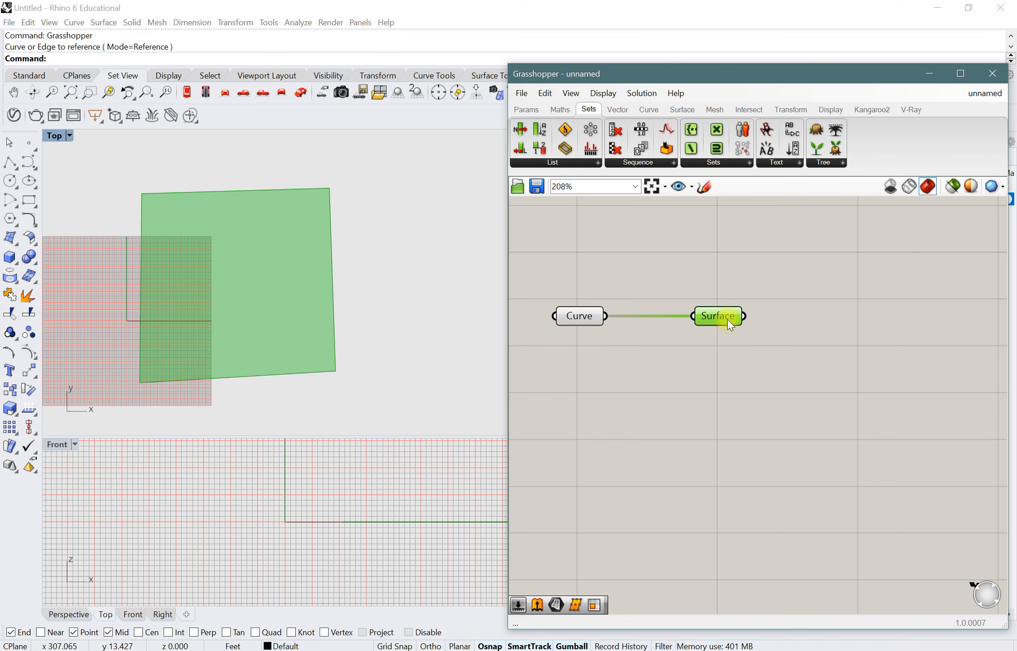
# - Add an Isotrim component after the Surface parameter and wire the Surface output into its Surface input
pyautogui.scroll(-2, 704, 320)
pyautogui.moveTo(761, 385); pyautogui.dragTo(704, 412, button='right')
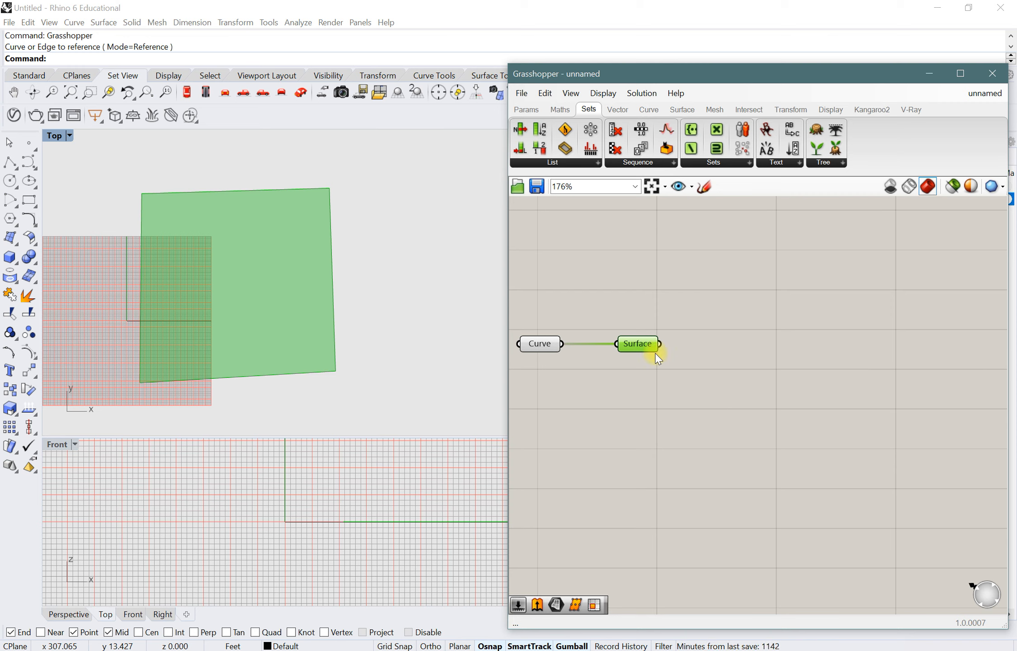
pyautogui.scroll(-1, 704, 402)
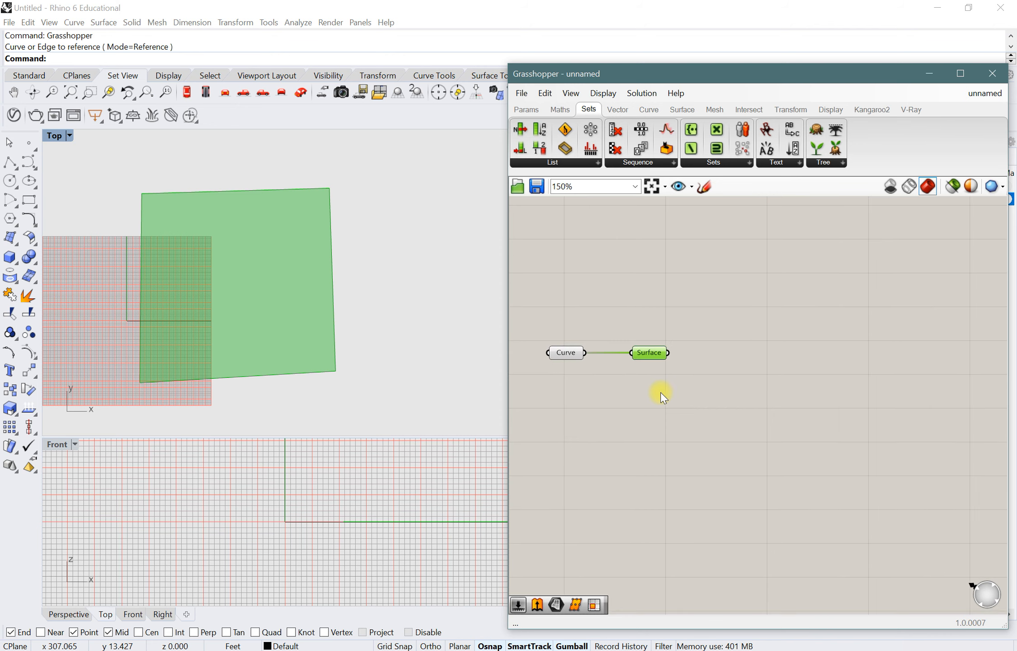
pyautogui.scroll(1, 661, 391)
pyautogui.scroll(-1, 653, 357)
pyautogui.moveTo(710, 394); pyautogui.dragTo(674, 397, button='right')
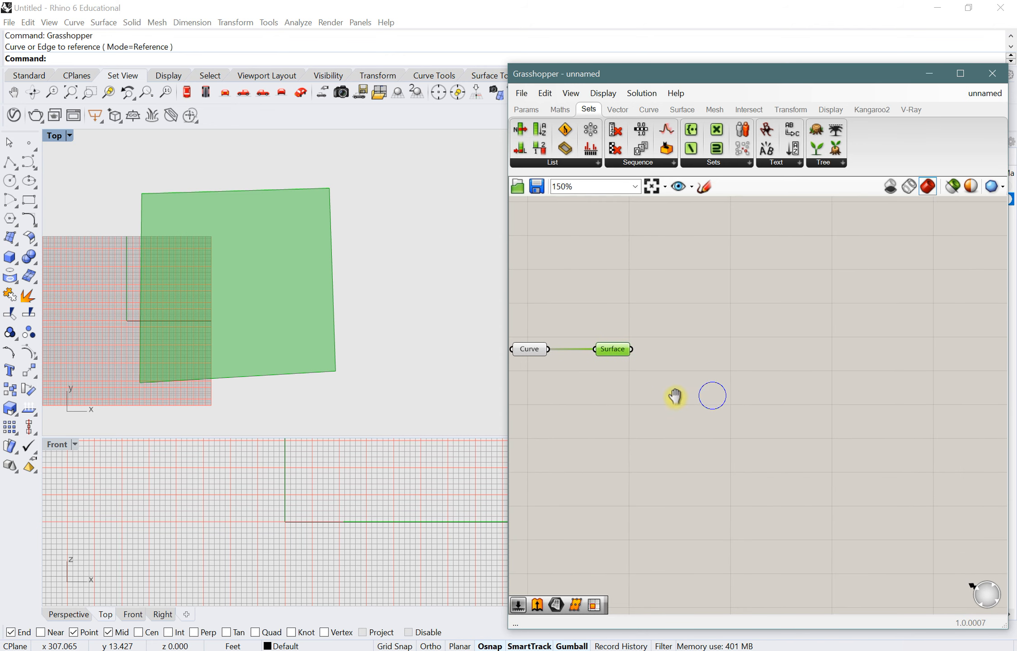
pyautogui.doubleClick(707, 345)
pyautogui.write('isotr')
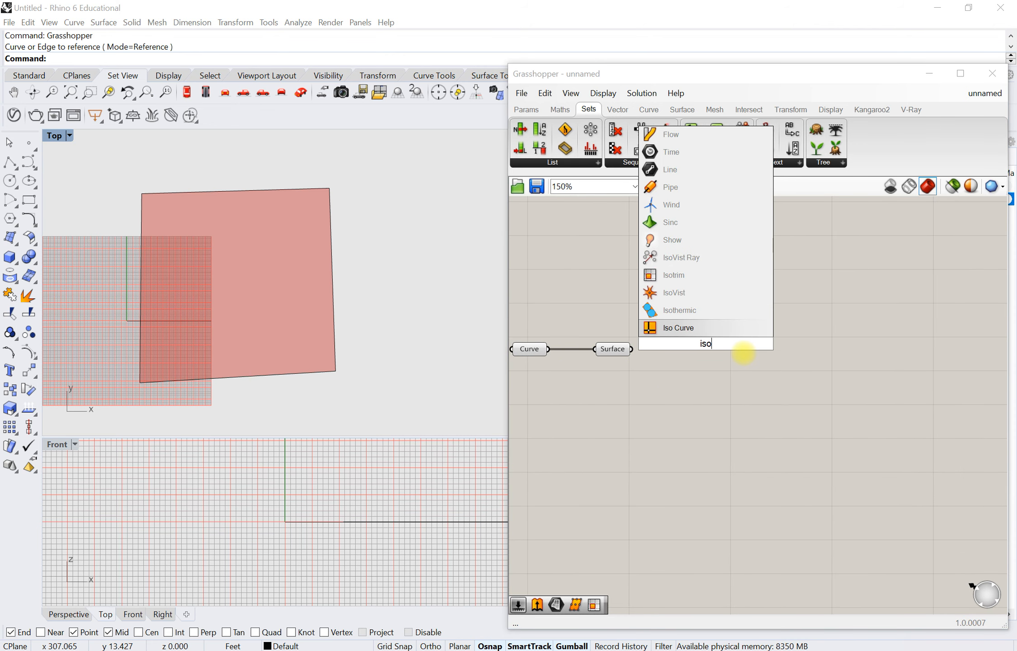
pyautogui.click(691, 333)
pyautogui.moveTo(709, 347); pyautogui.dragTo(728, 365)
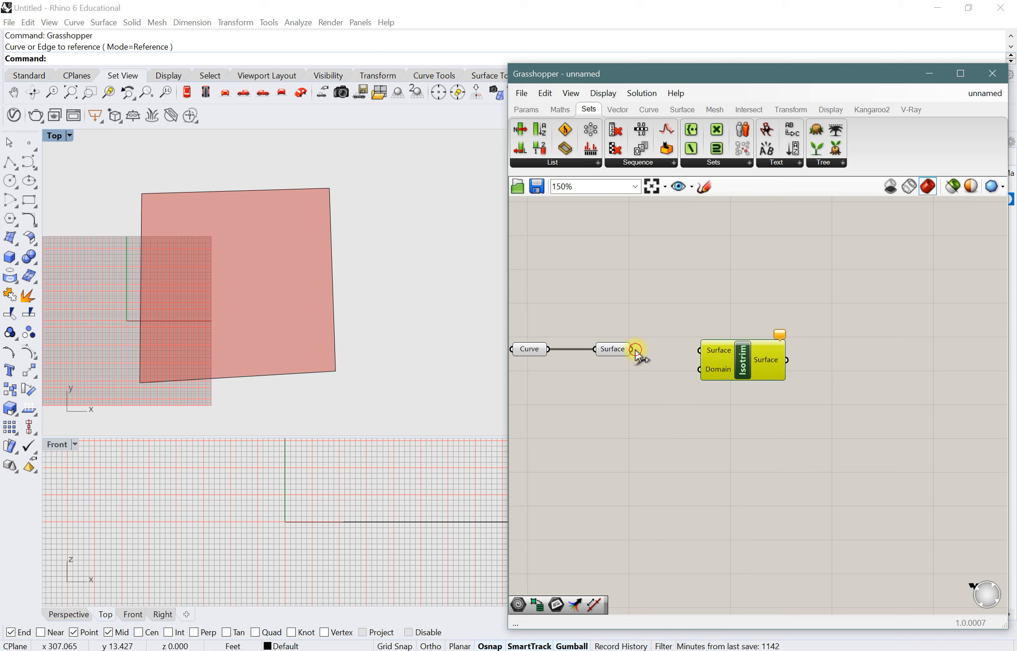
pyautogui.moveTo(636, 350); pyautogui.dragTo(691, 351)
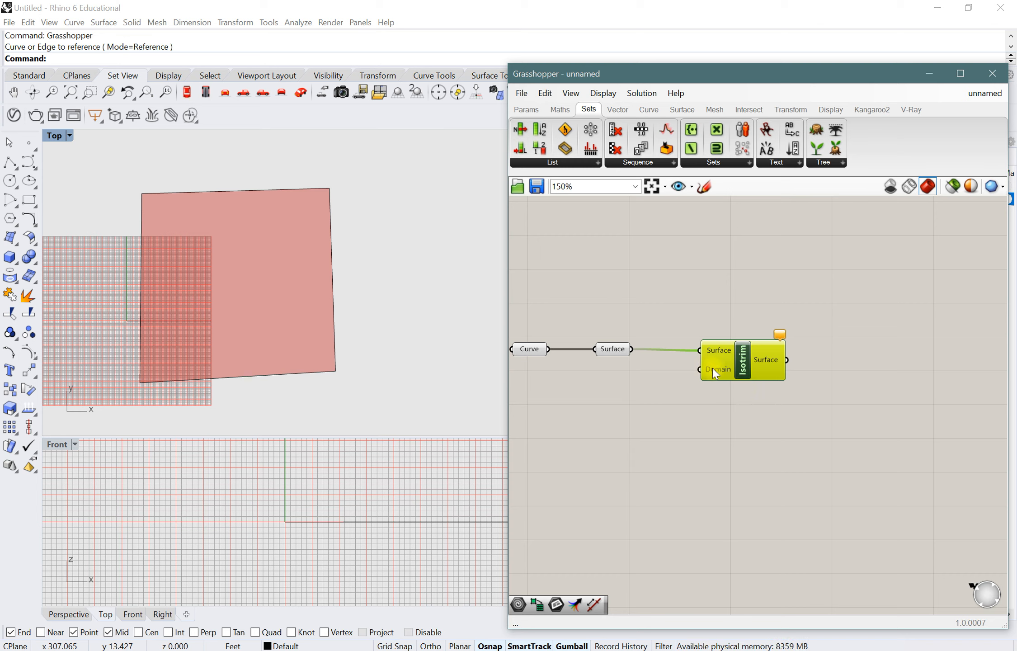
pyautogui.moveTo(747, 366); pyautogui.dragTo(758, 365)
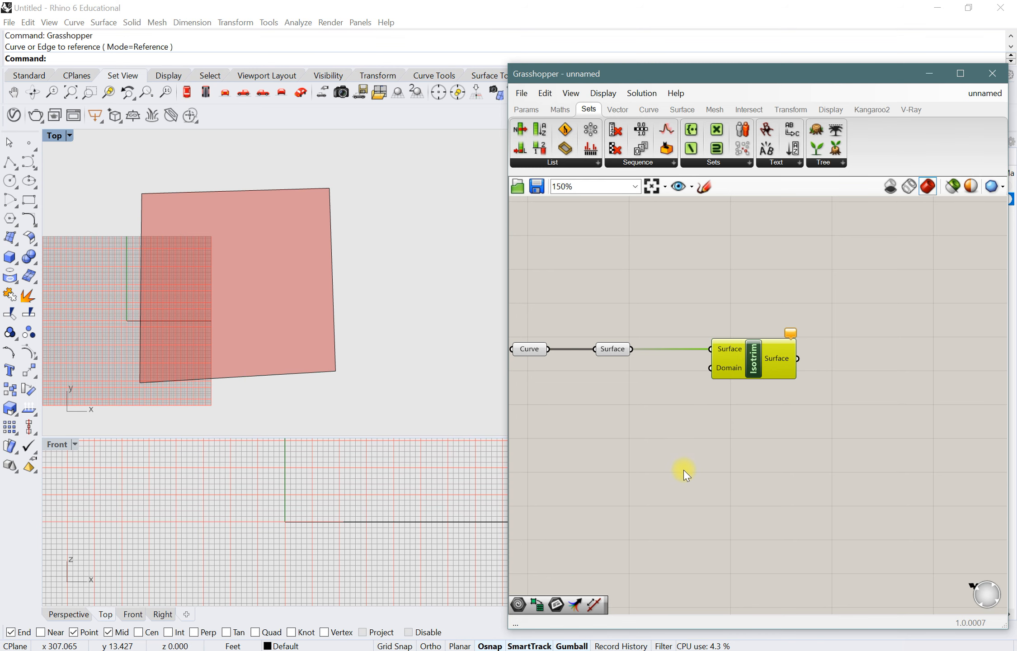
# - Add a Divide Domain² component to the canvas below the wire between the Surface parameter and Isotrim
pyautogui.doubleClick(684, 432)
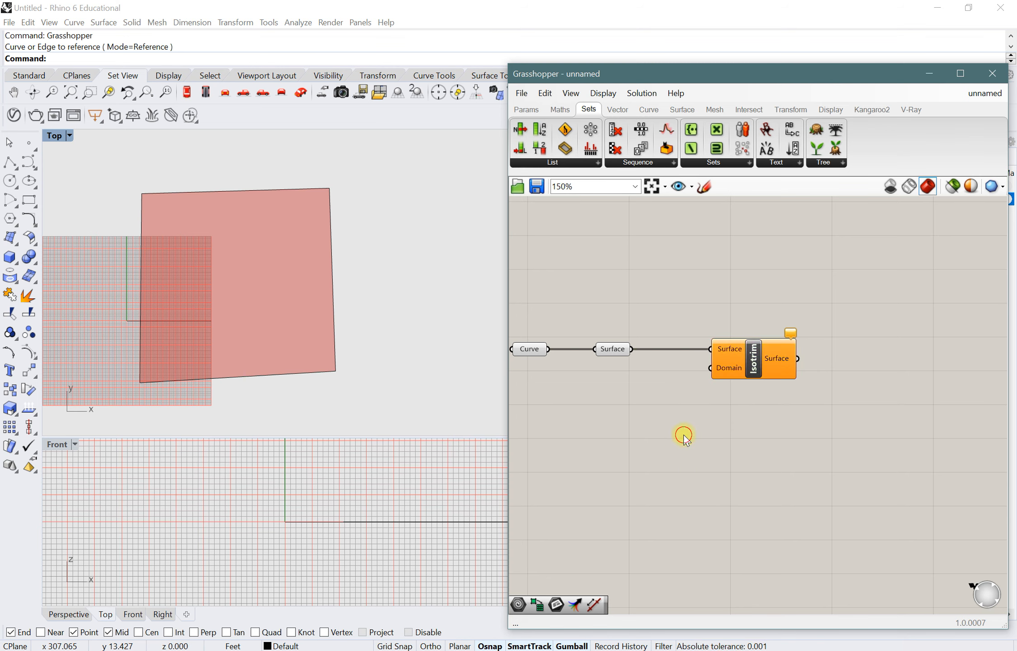
pyautogui.write('divi')
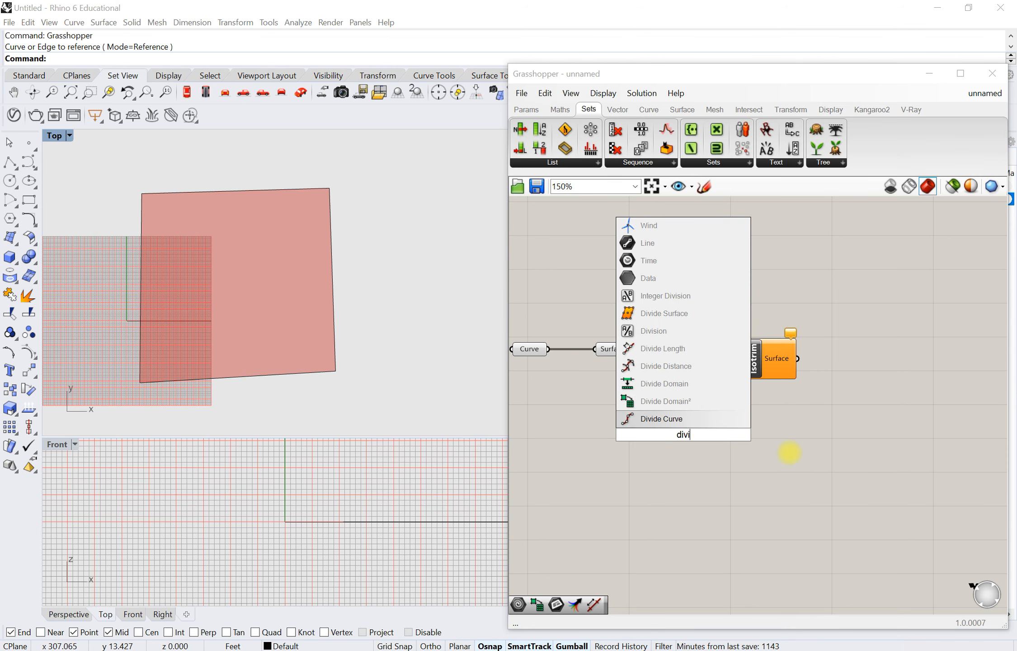
pyautogui.click(670, 402)
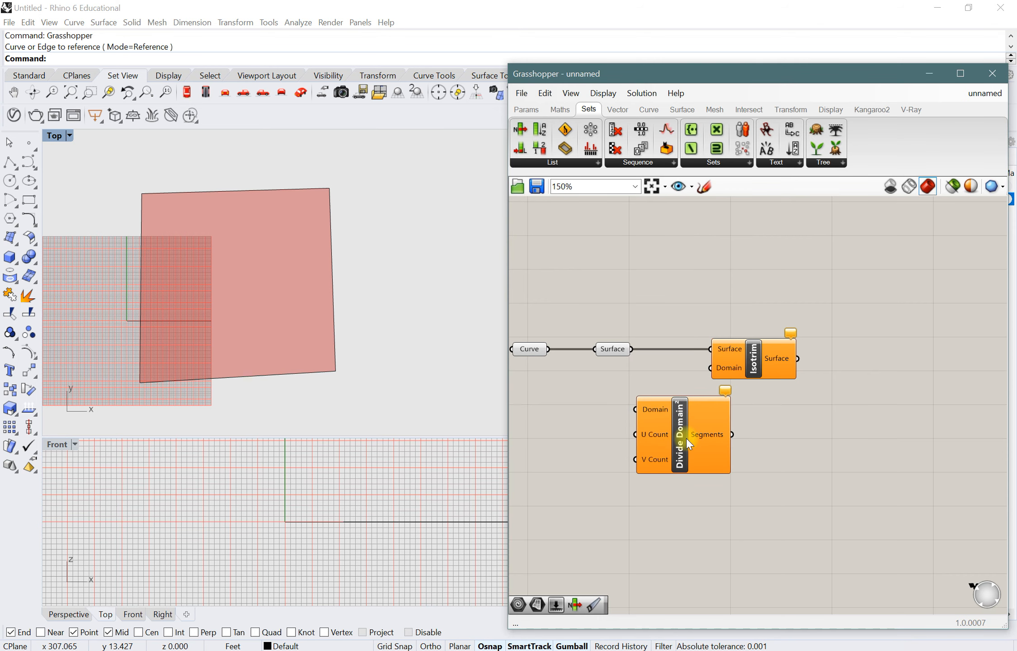
pyautogui.click(682, 450)
# - Wire the Surface parameter into the Domain input of Divide Domain² and shift the component to leave space before its count inputs
pyautogui.scroll(-2, 839, 429)
pyautogui.scroll(2, 742, 466)
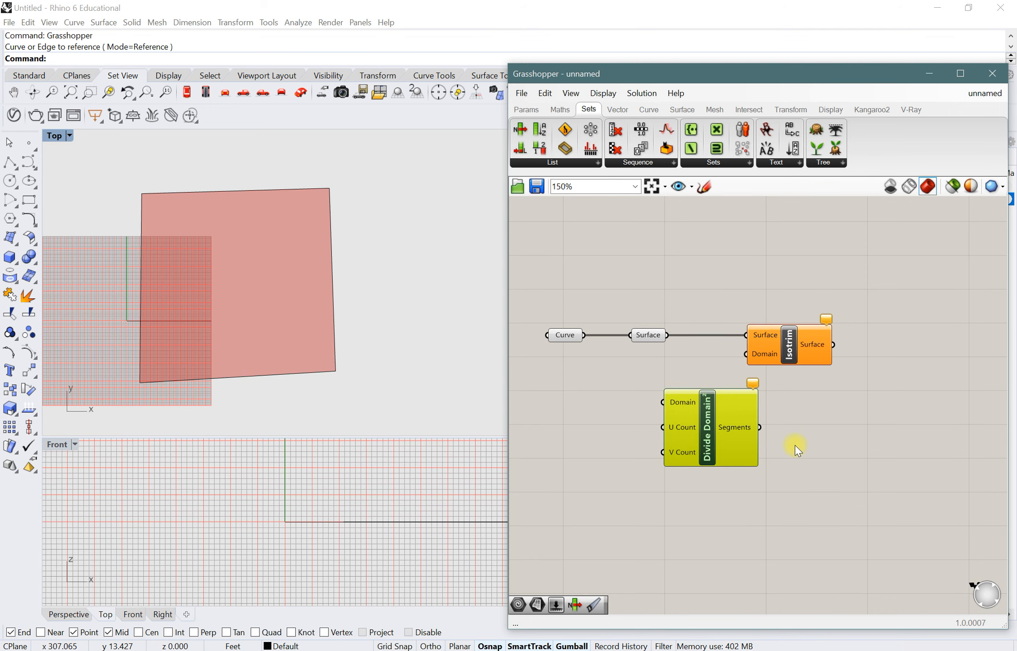
pyautogui.scroll(1, 611, 463)
pyautogui.scroll(2, 692, 436)
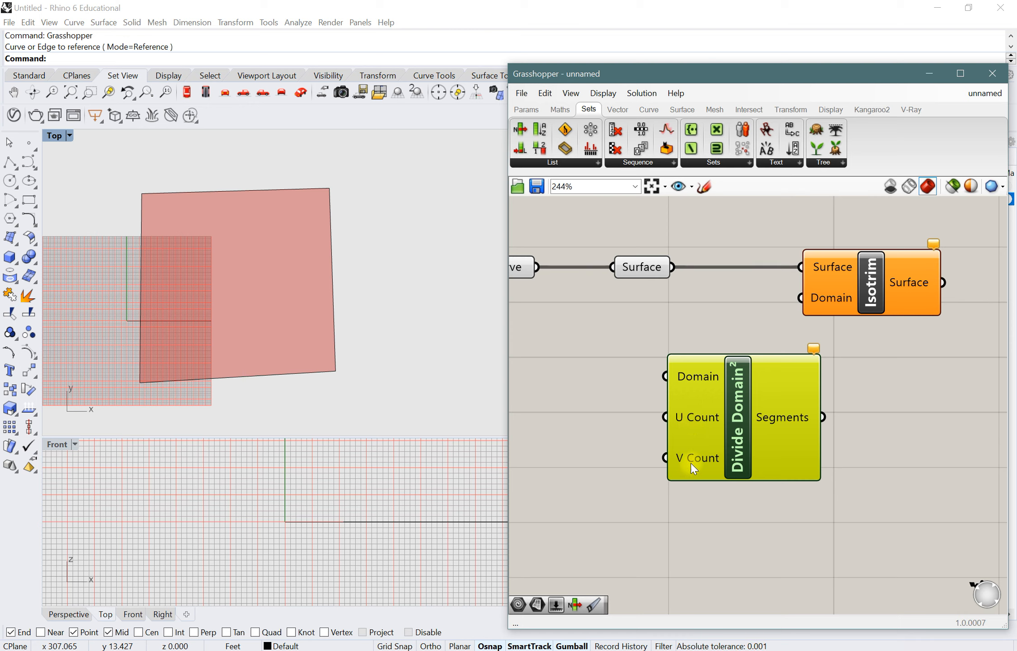
pyautogui.moveTo(681, 463)
pyautogui.moveTo(745, 426); pyautogui.dragTo(719, 433)
pyautogui.scroll(-2, 740, 382)
pyautogui.moveTo(740, 381)
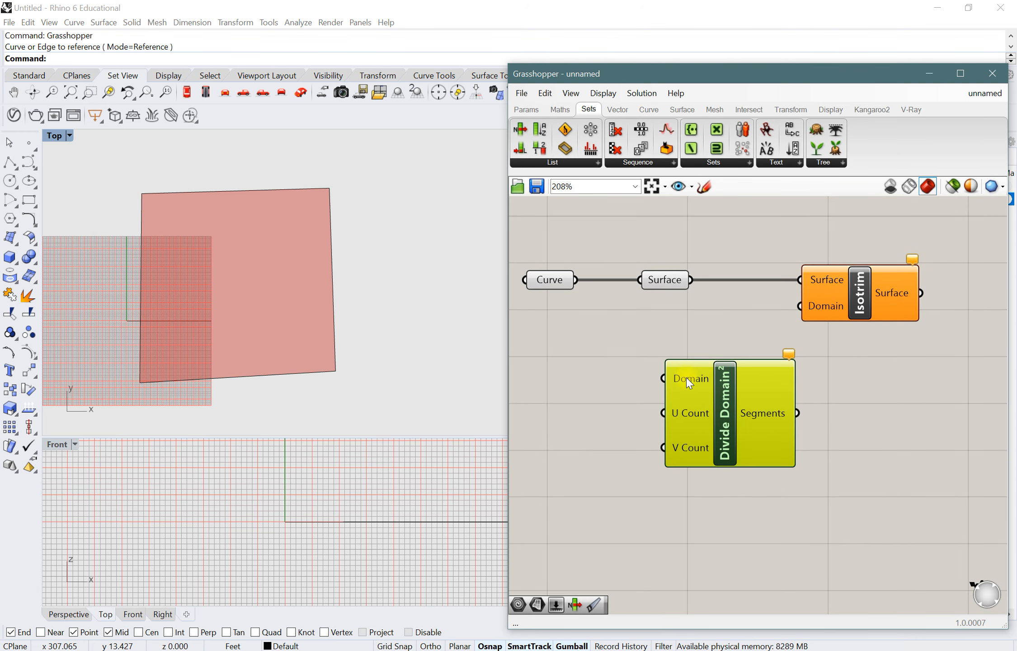
pyautogui.moveTo(687, 378)
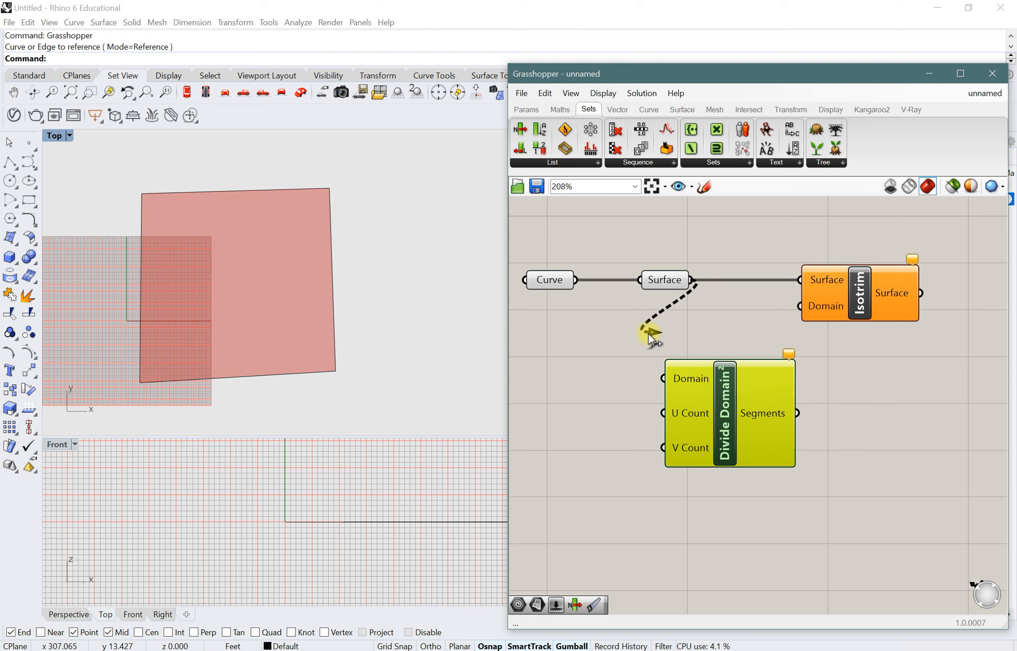
pyautogui.moveTo(650, 334); pyautogui.dragTo(643, 376)
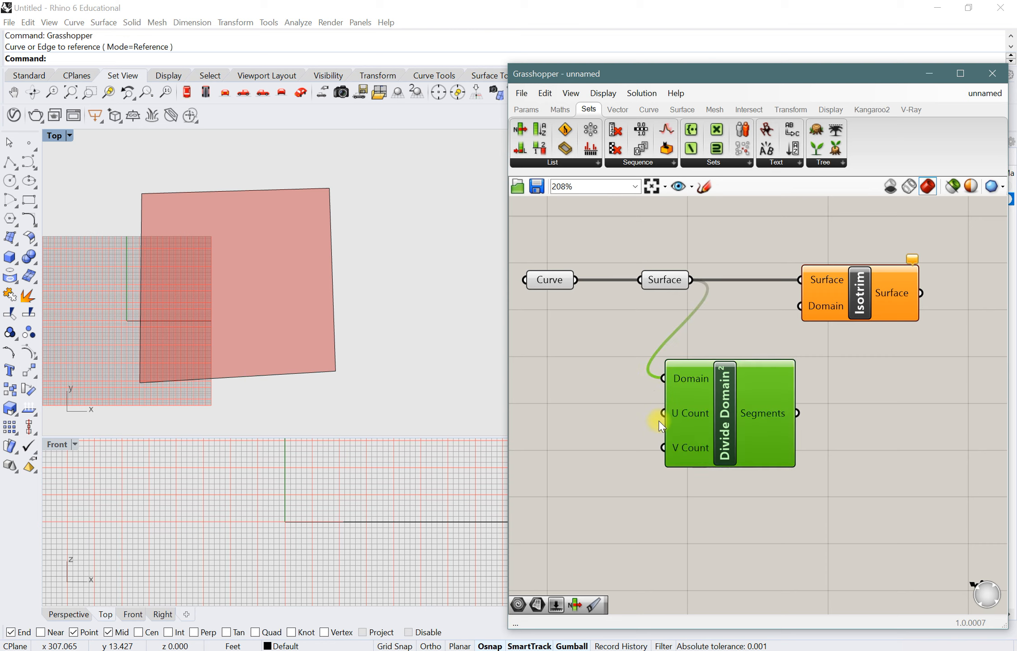
pyautogui.moveTo(721, 436); pyautogui.dragTo(749, 439)
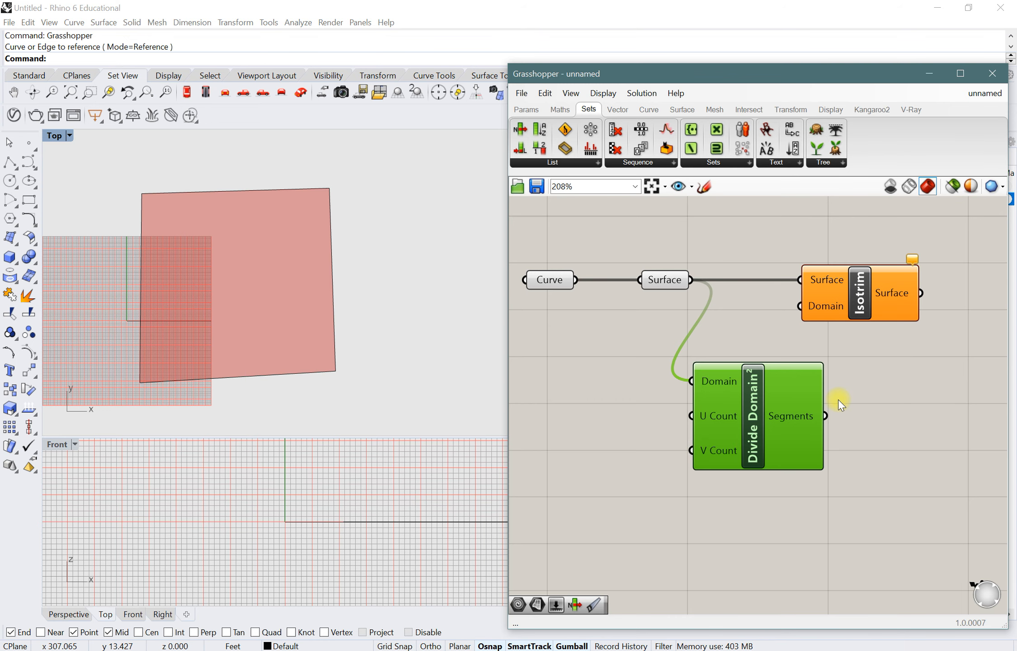
pyautogui.scroll(-1, 823, 375)
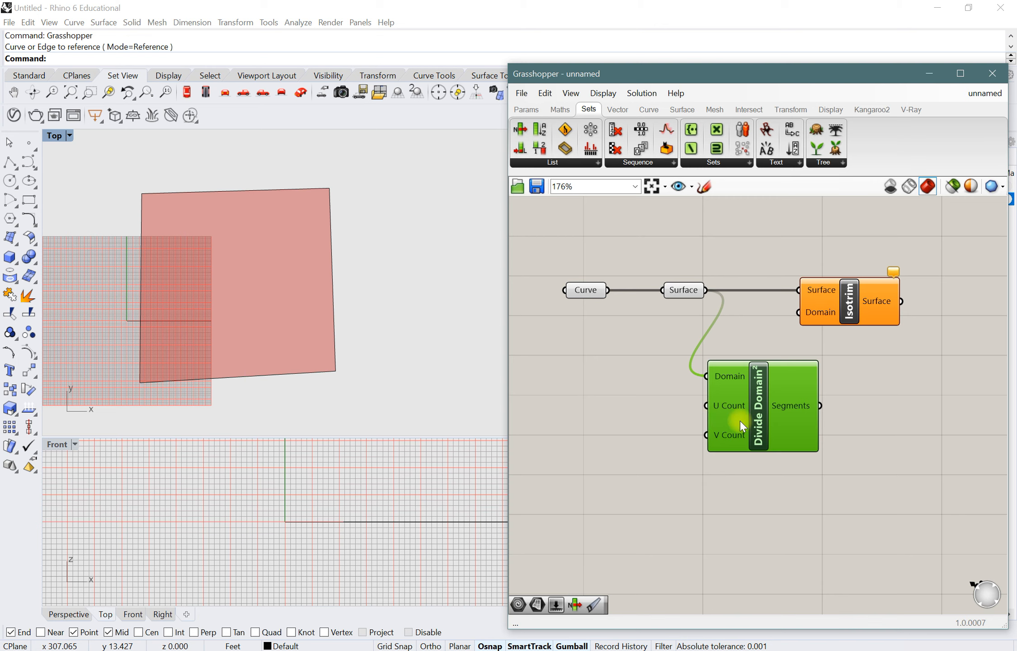
pyautogui.moveTo(769, 432); pyautogui.dragTo(812, 437)
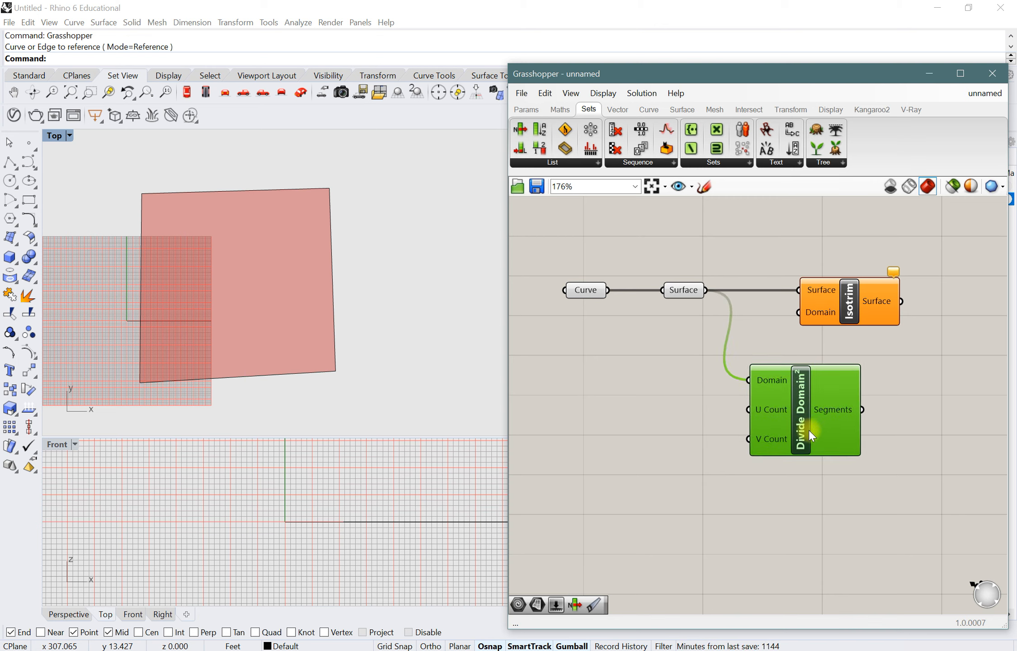
# - Add a number slider with the value 3 and wire it into both the U Count and V Count of Divide Domain²
pyautogui.doubleClick(617, 427)
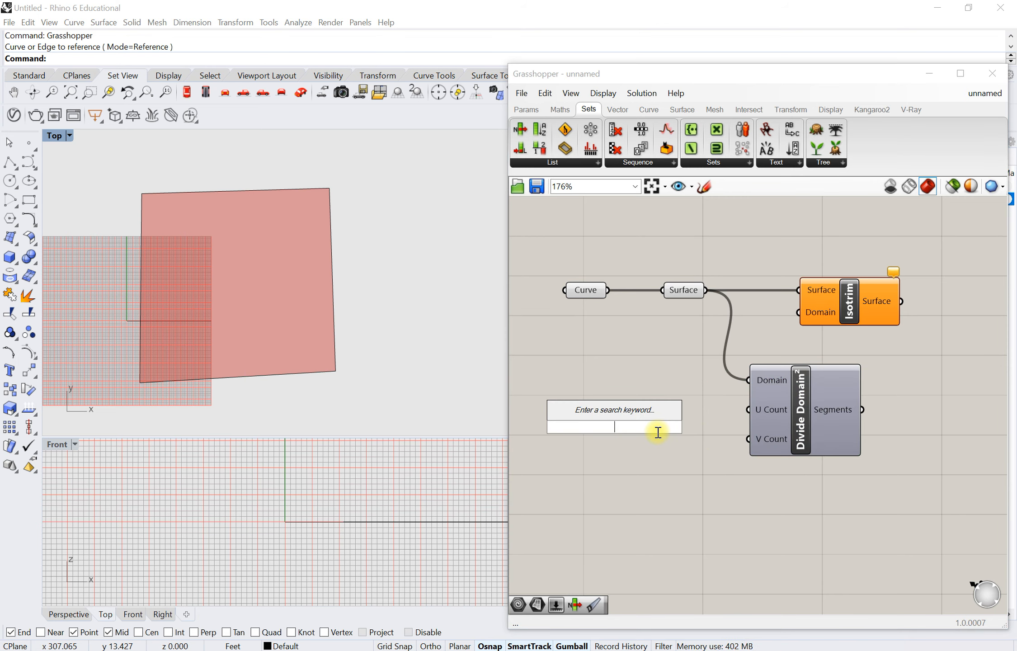
pyautogui.write('3')
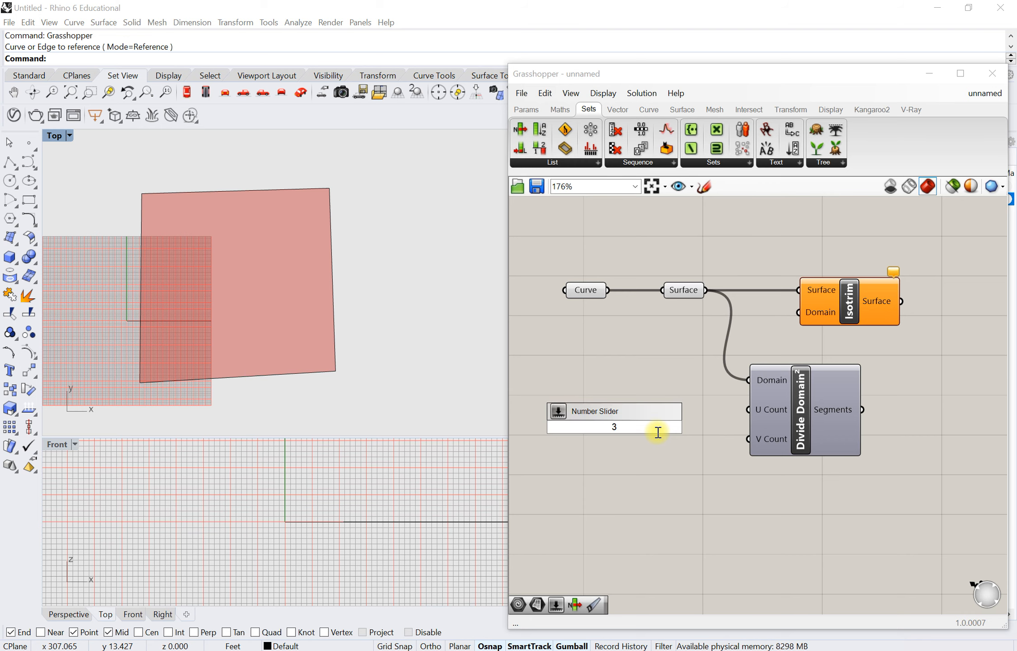
pyautogui.press('Return')
pyautogui.moveTo(658, 426); pyautogui.dragTo(649, 428)
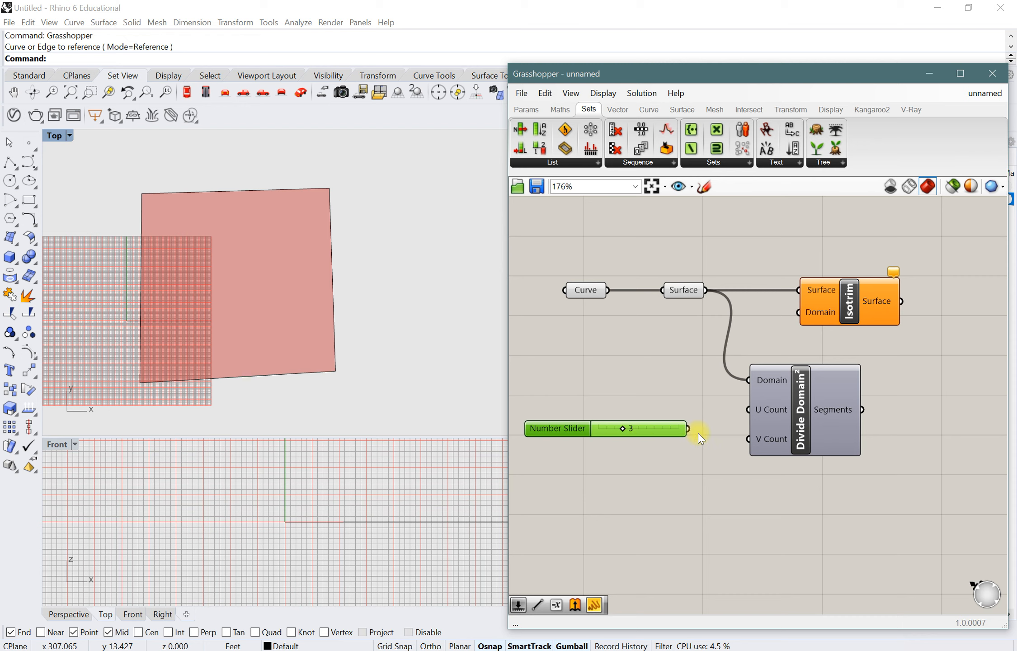
pyautogui.moveTo(688, 428); pyautogui.dragTo(749, 440)
# - Wire the Segments output of Divide Domain² into Isotrim's Domain input and space the two components farther apart
pyautogui.moveTo(810, 423); pyautogui.dragTo(792, 427)
pyautogui.moveTo(873, 309); pyautogui.dragTo(928, 304)
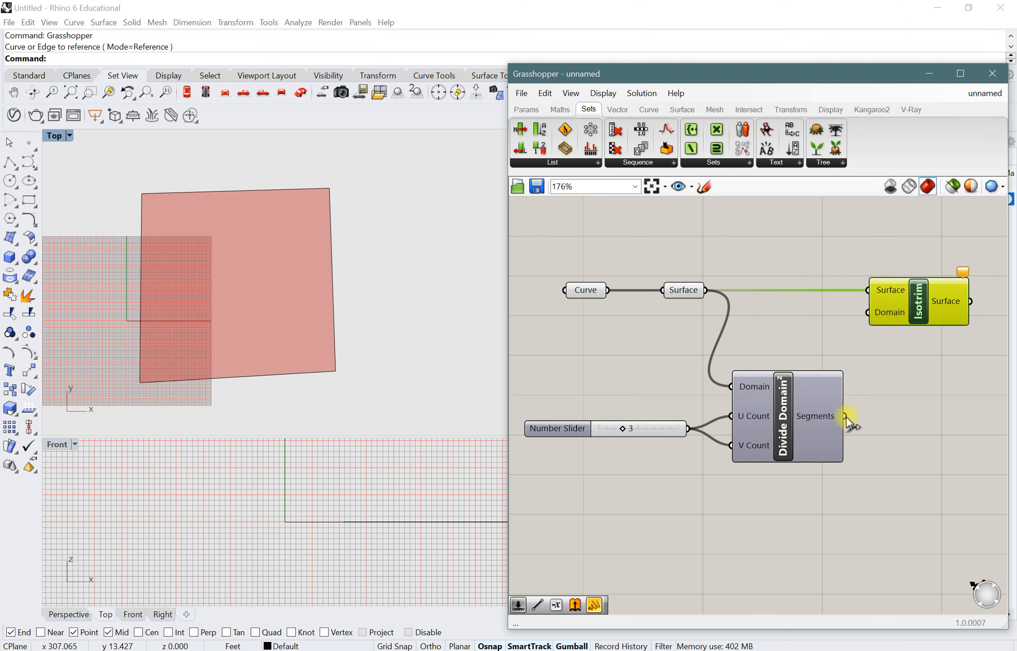
pyautogui.moveTo(845, 416); pyautogui.dragTo(859, 313)
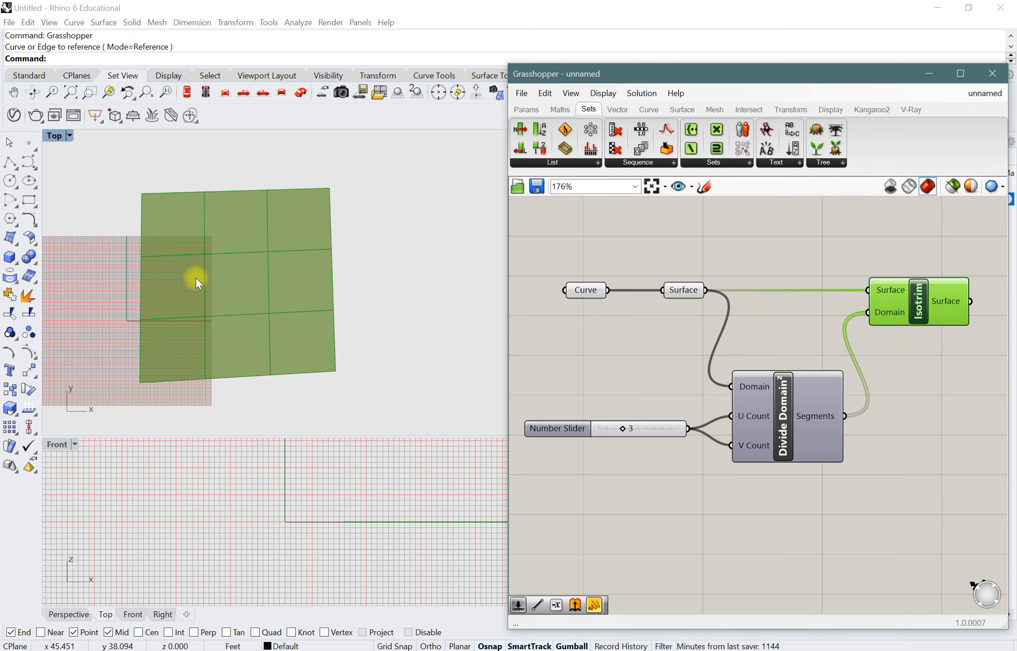
pyautogui.scroll(-2, 613, 385)
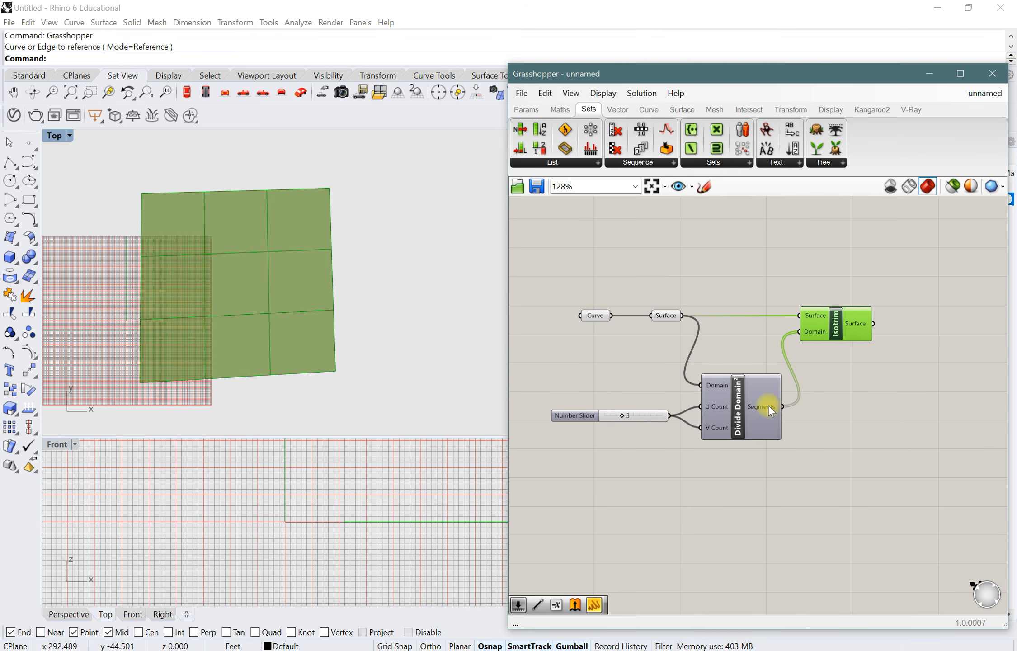
pyautogui.scroll(1, 839, 405)
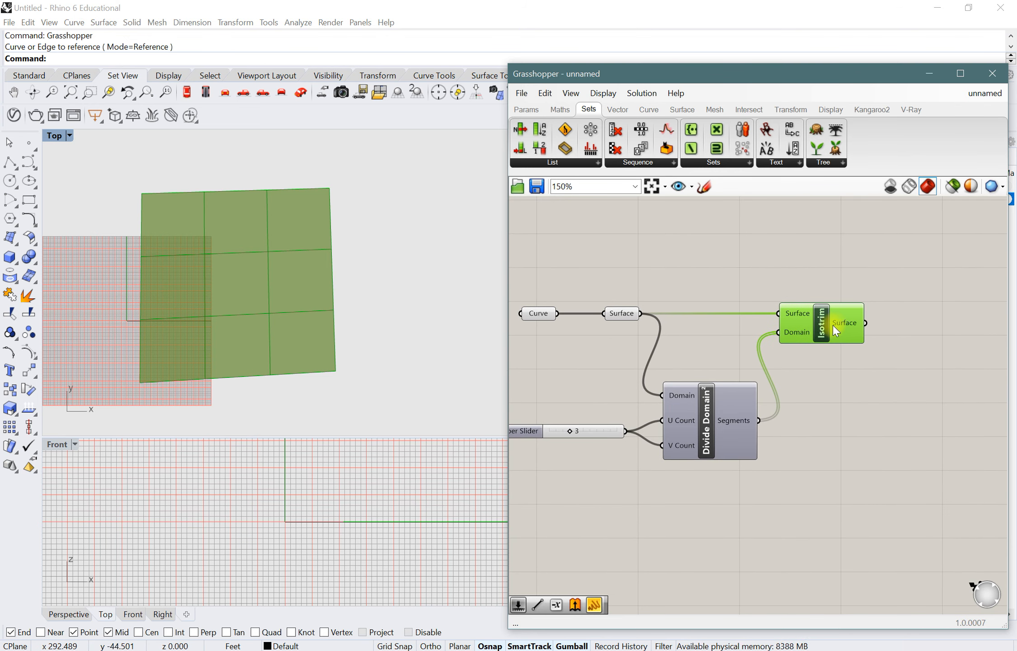
pyautogui.moveTo(830, 325); pyautogui.dragTo(858, 326)
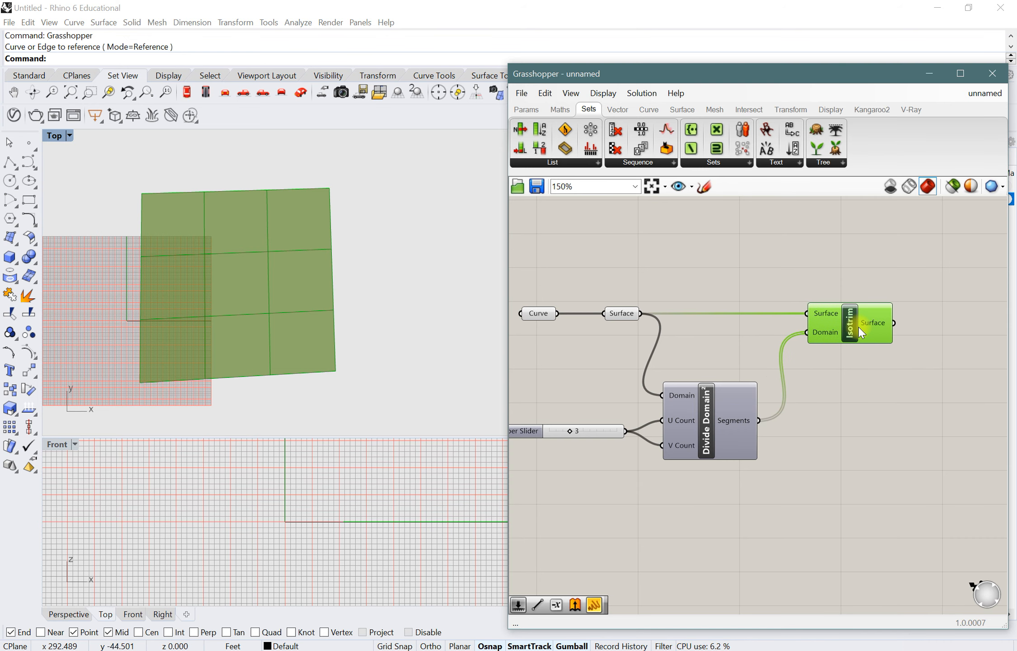
# - Turn off the preview of the Surface parameter and select Isotrim to check the divided site surface
pyautogui.scroll(-1, 859, 388)
pyautogui.moveTo(883, 397); pyautogui.dragTo(821, 397, button='right')
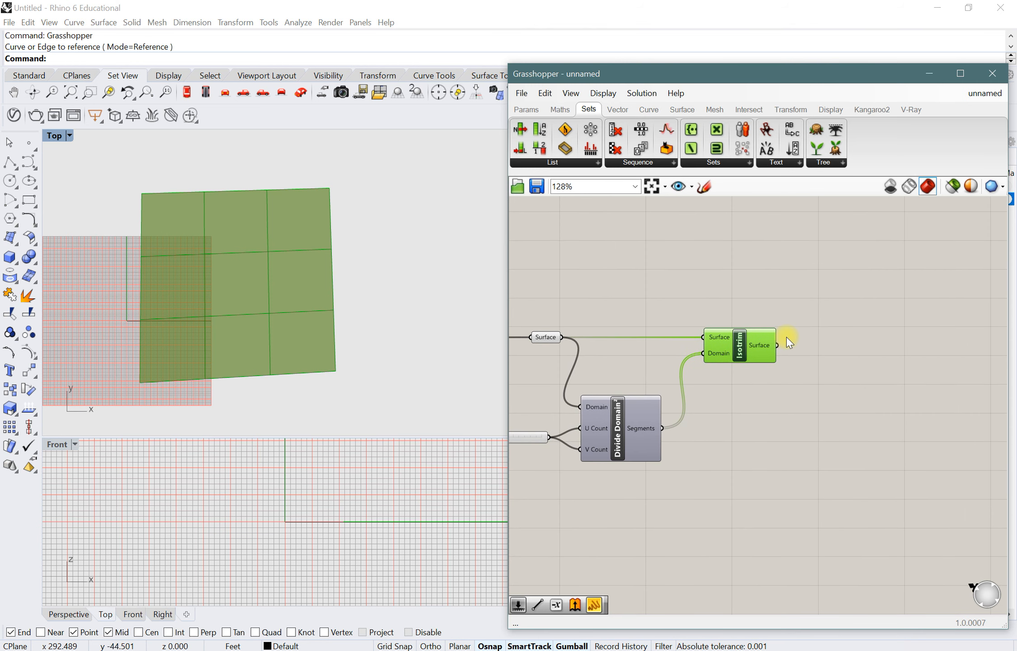
pyautogui.scroll(-1, 738, 443)
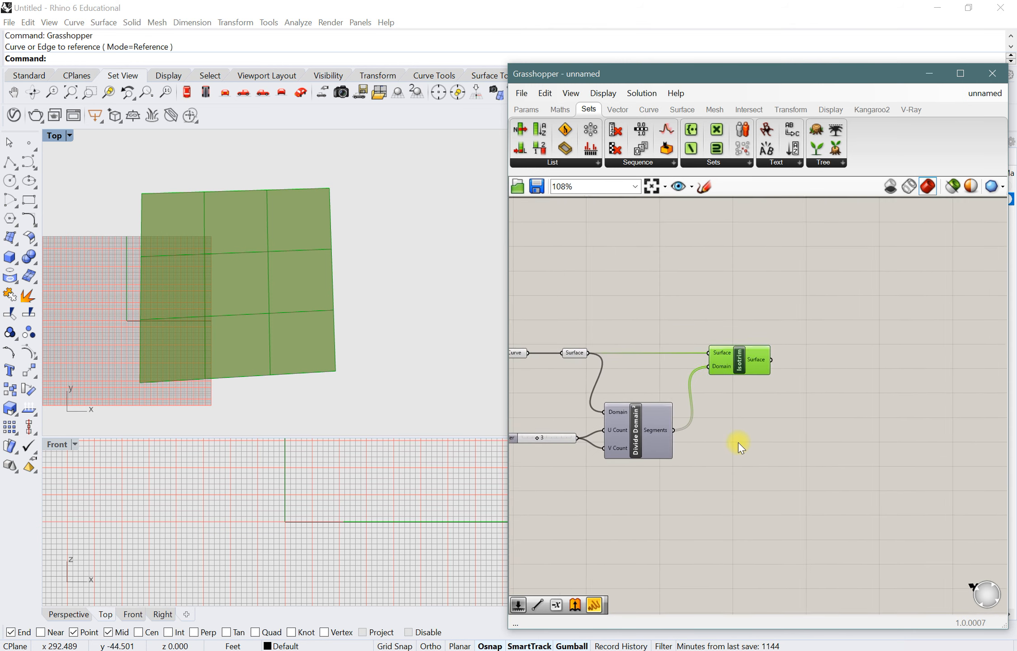
pyautogui.moveTo(739, 443); pyautogui.dragTo(822, 411, button='right')
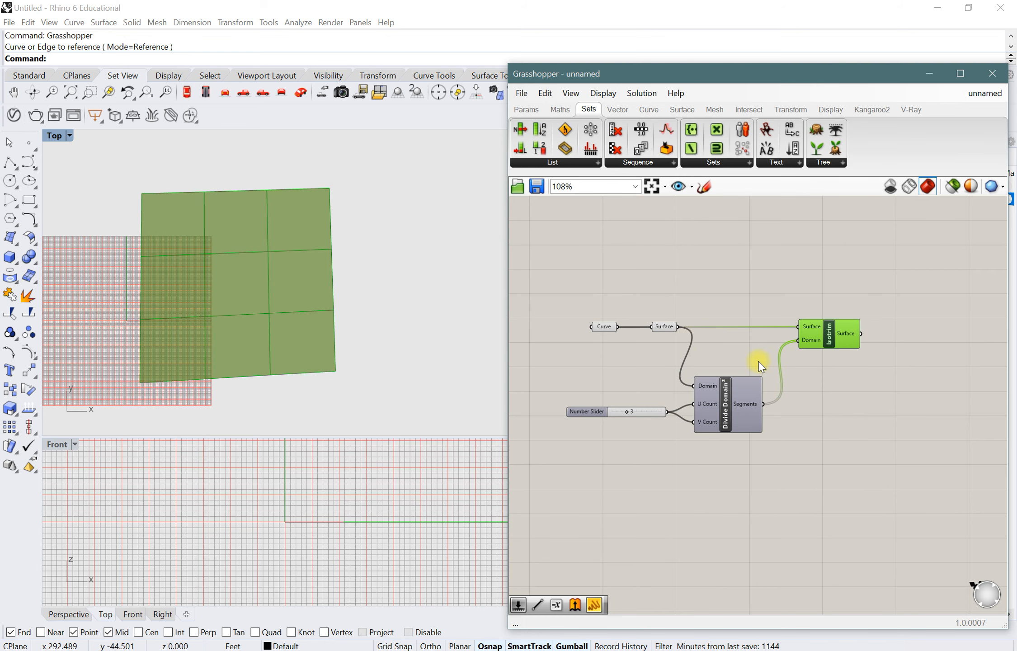
pyautogui.moveTo(882, 397); pyautogui.dragTo(839, 404, button='right')
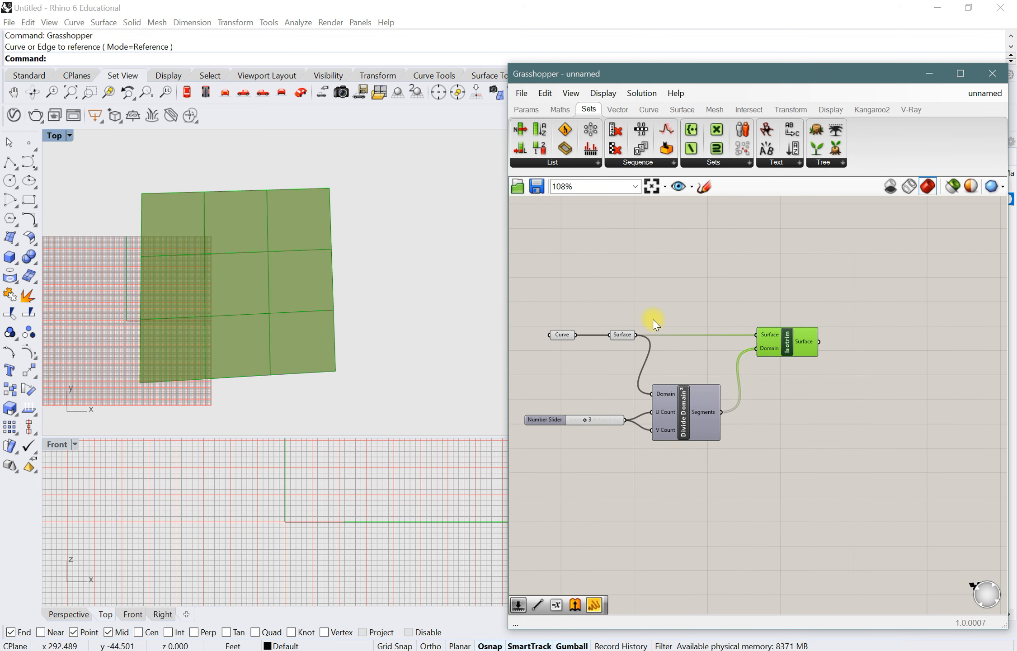
pyautogui.click(623, 336)
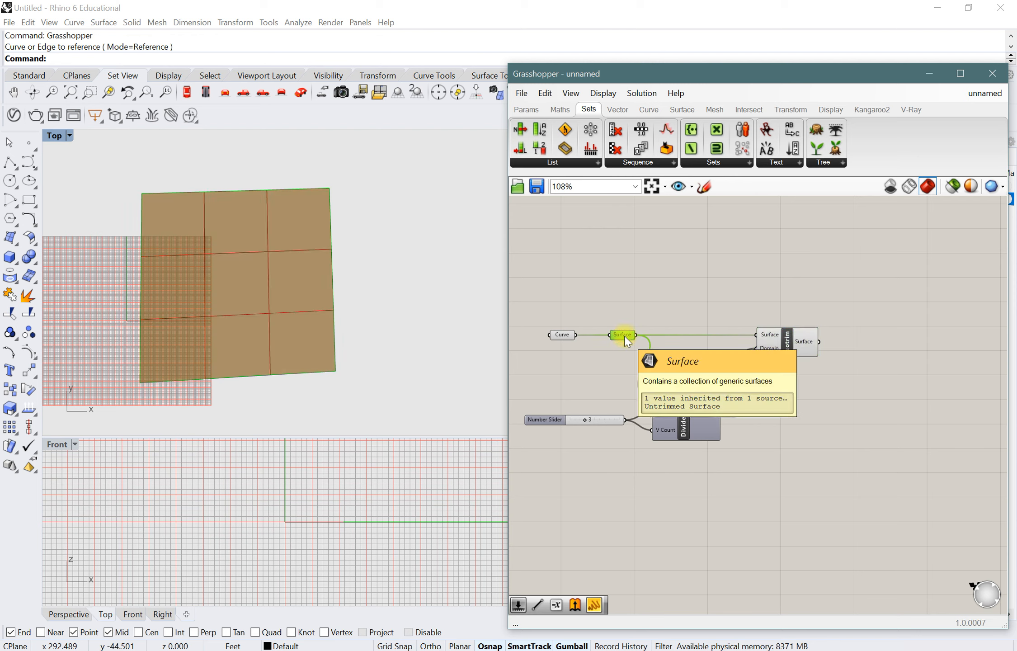
pyautogui.rightClick(626, 340)
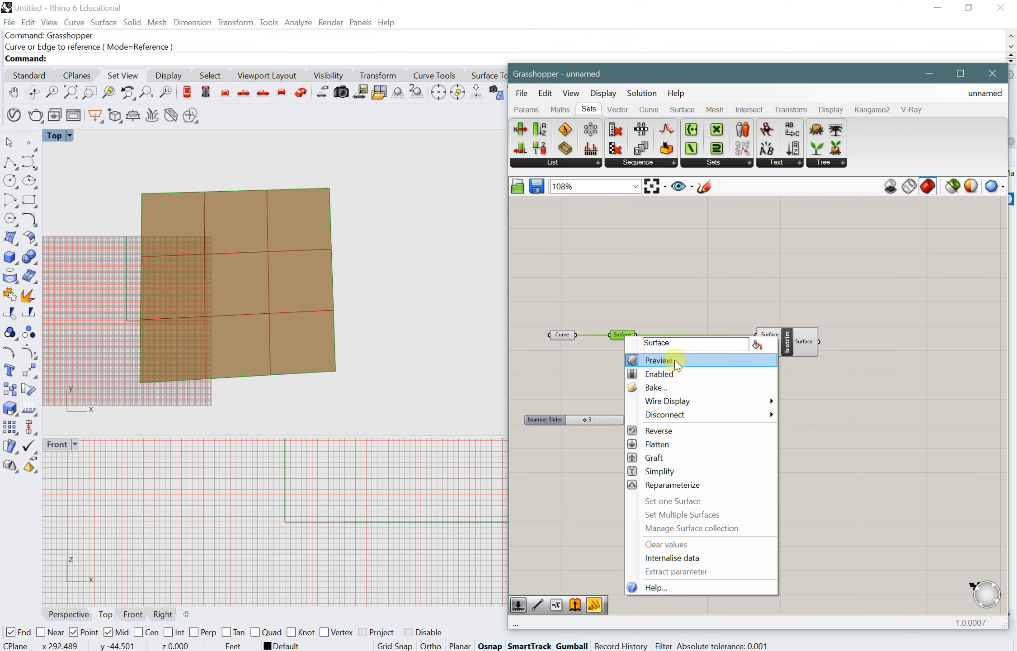
pyautogui.click(656, 361)
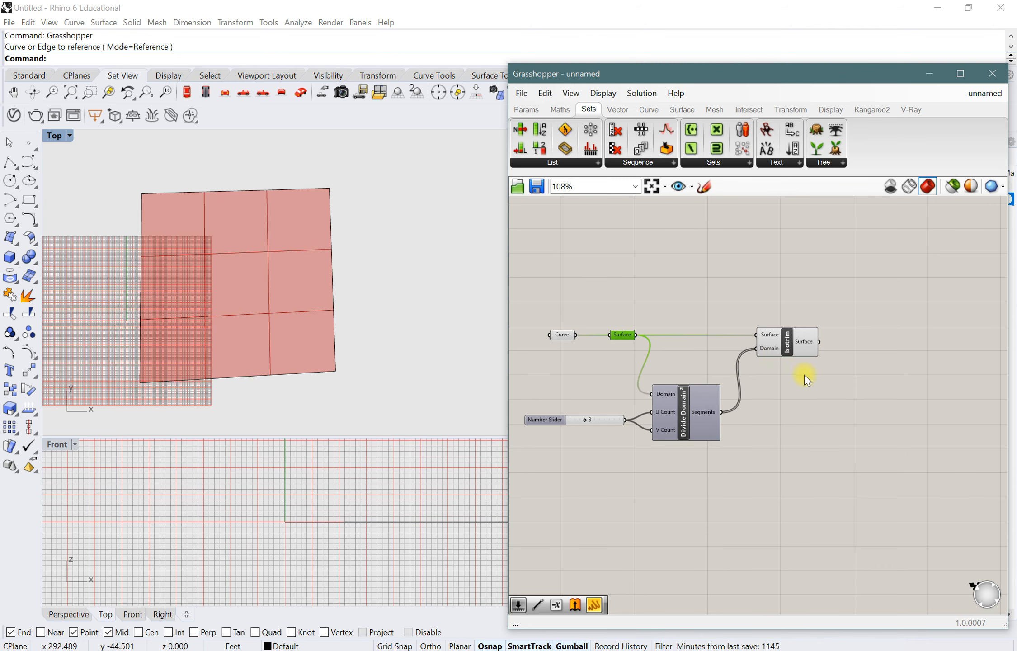
pyautogui.click(788, 349)
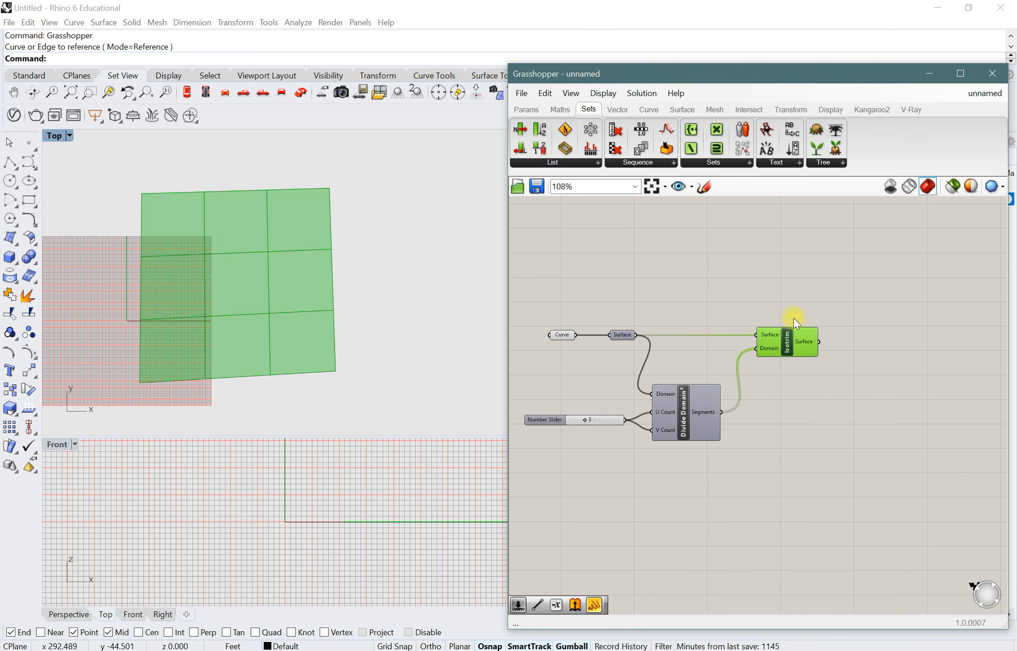
# - Examine the grid cells of the divided site surface in the Top viewport and deselect Isotrim
pyautogui.scroll(-2, 809, 382)
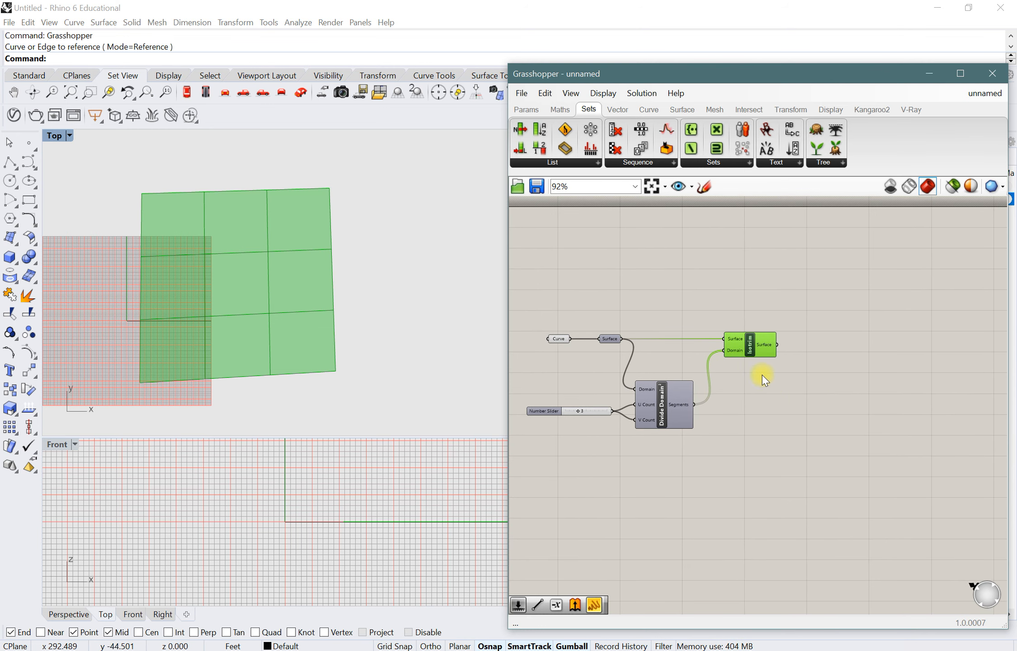
pyautogui.scroll(2, 763, 379)
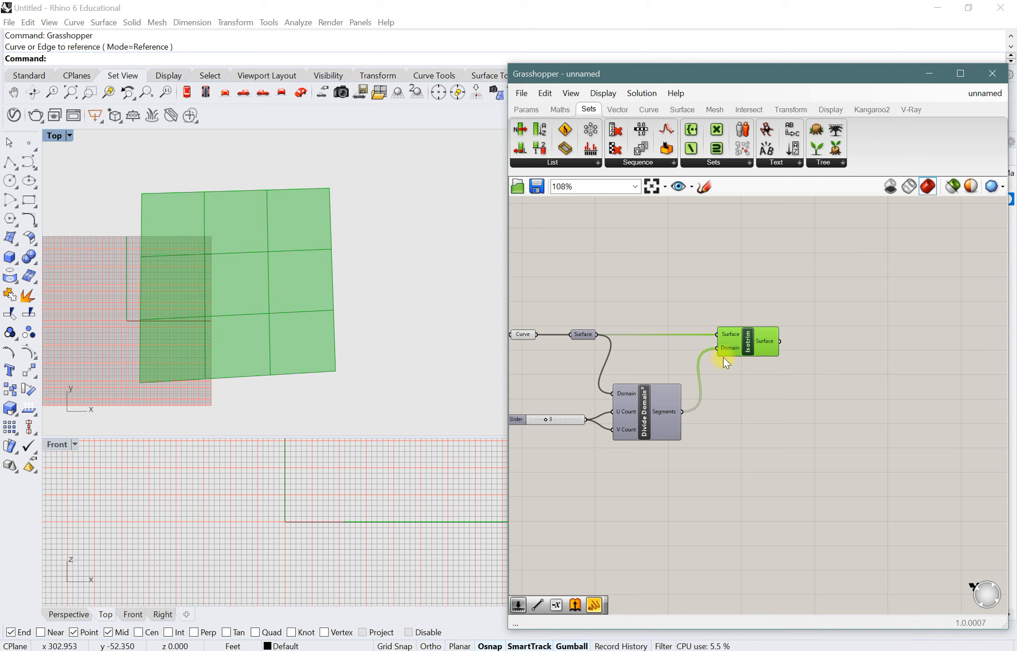
pyautogui.moveTo(749, 337); pyautogui.dragTo(756, 337)
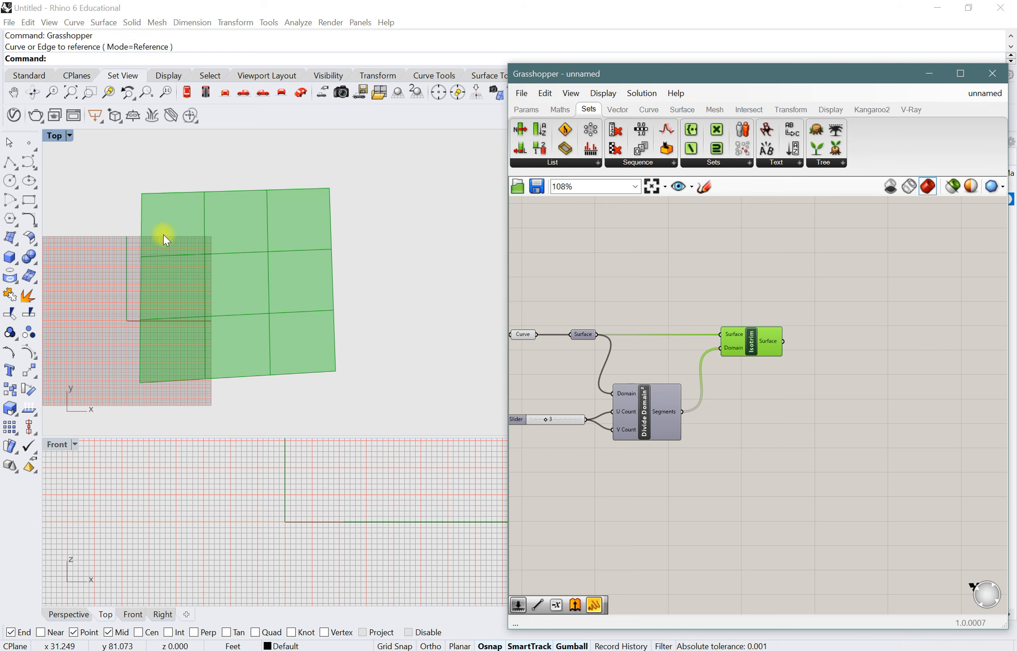
pyautogui.scroll(-2, 339, 337)
pyautogui.scroll(2, 395, 333)
pyautogui.moveTo(359, 329); pyautogui.dragTo(409, 318, button='right')
pyautogui.scroll(2, 286, 252)
pyautogui.moveTo(721, 399); pyautogui.dragTo(665, 416, button='right')
pyautogui.click(770, 363)
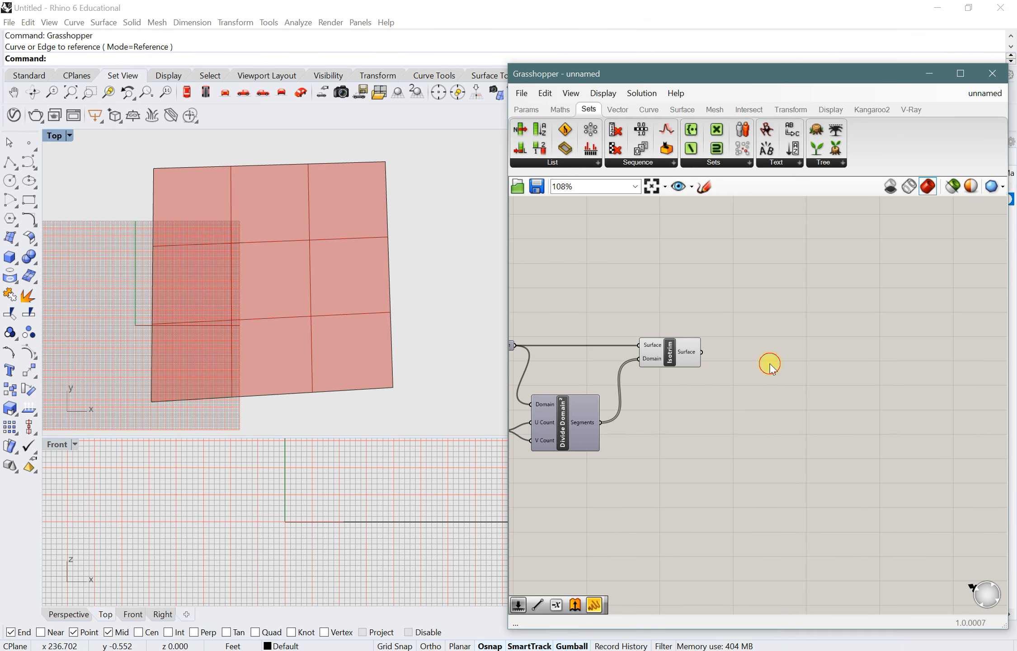
# - Add a Panel above and beyond Isotrim, wire Isotrim's Surface output into it, and enlarge it to show the full list
pyautogui.doubleClick(769, 364)
pyautogui.write('panel')
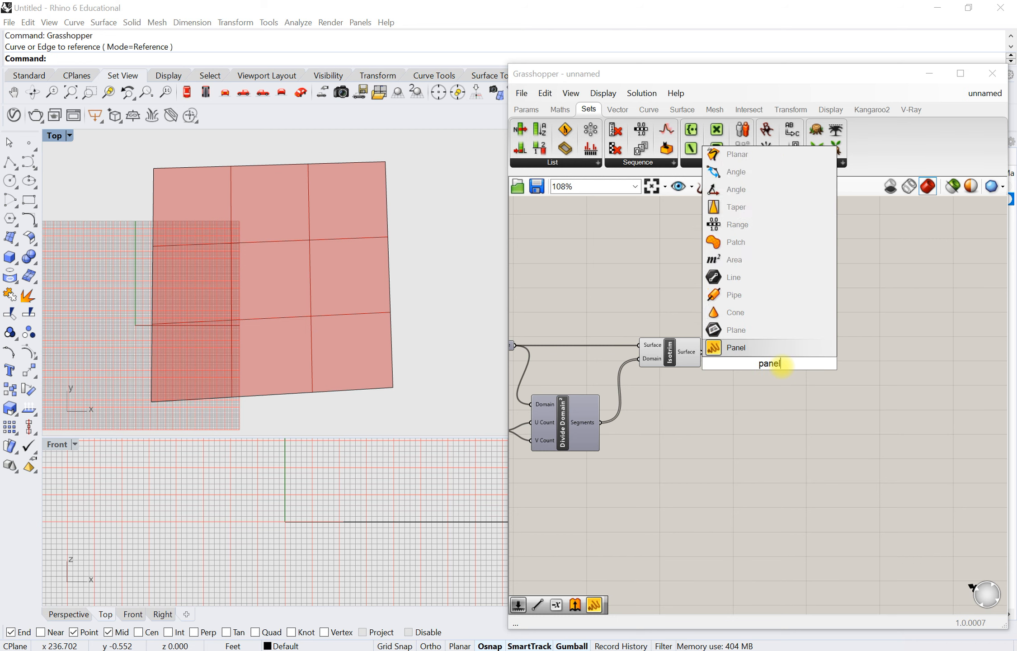
pyautogui.press('Return')
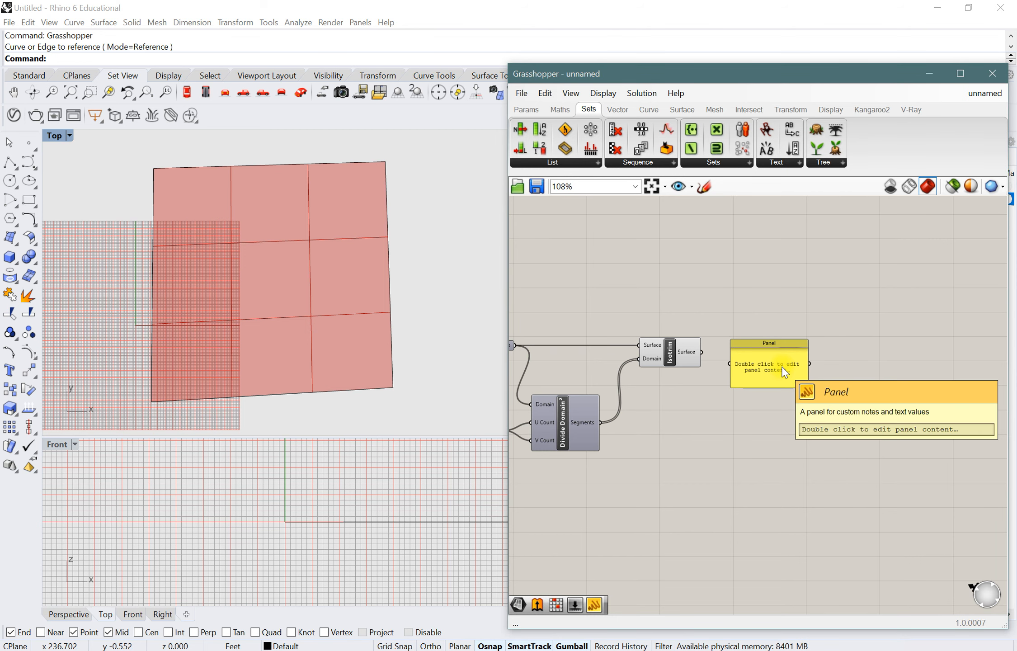
pyautogui.moveTo(772, 373); pyautogui.dragTo(781, 319)
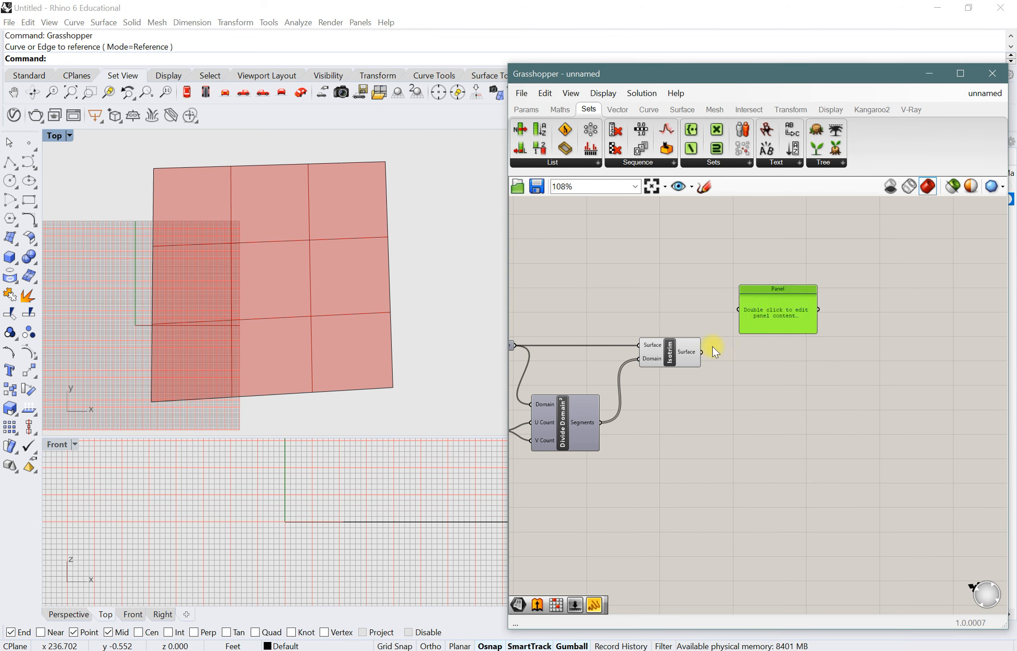
pyautogui.moveTo(703, 355); pyautogui.dragTo(771, 435)
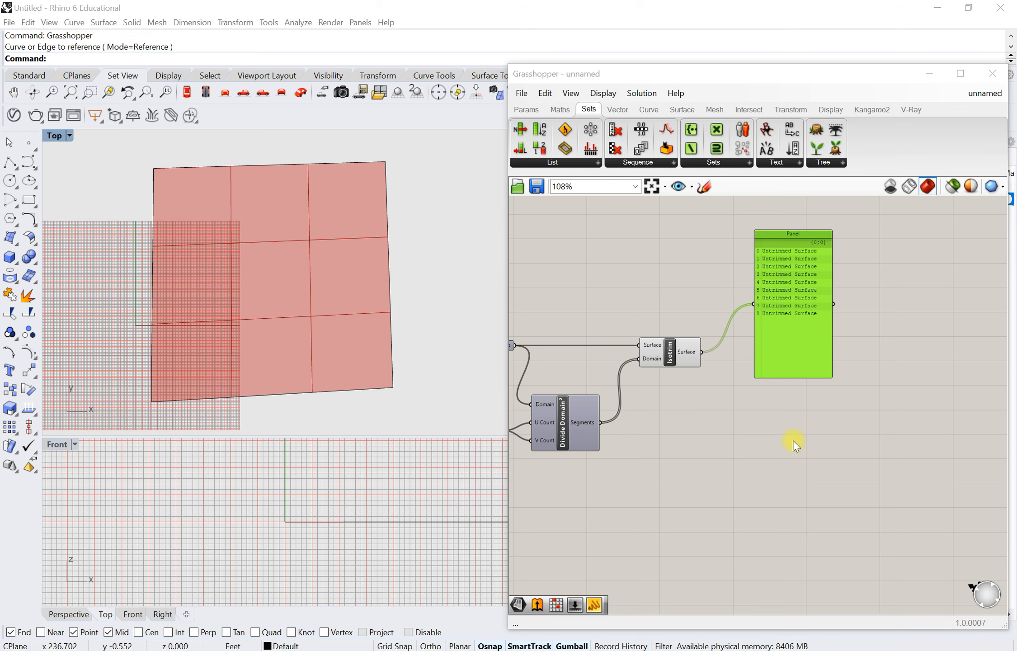
# - Examine the panel's list of surfaces, then move the panel up and shorten it to free space below
pyautogui.moveTo(772, 306); pyautogui.dragTo(765, 318)
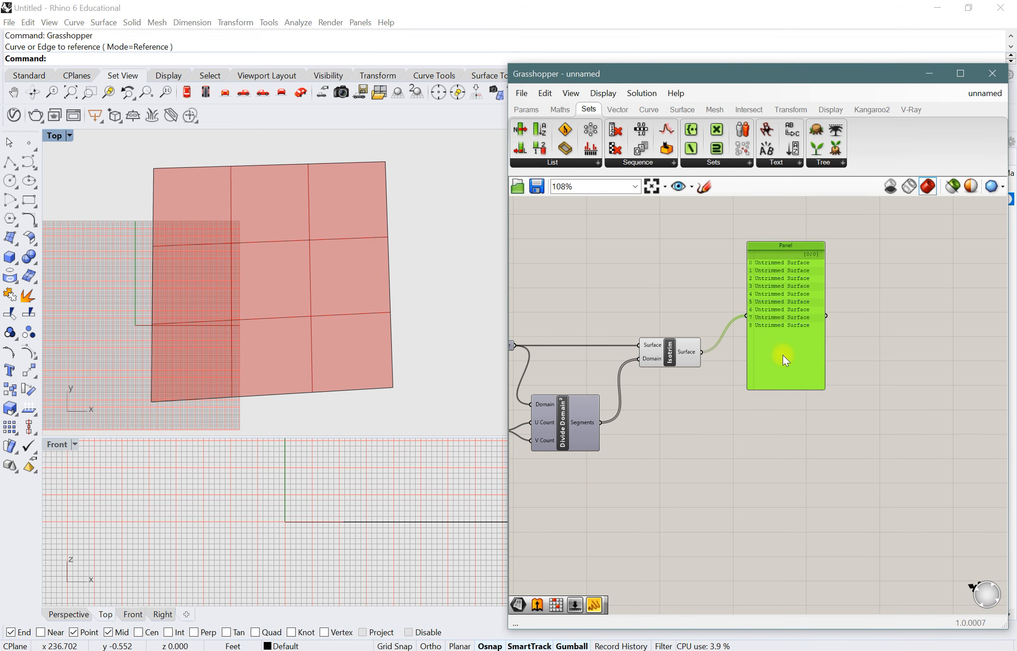
pyautogui.scroll(3, 705, 326)
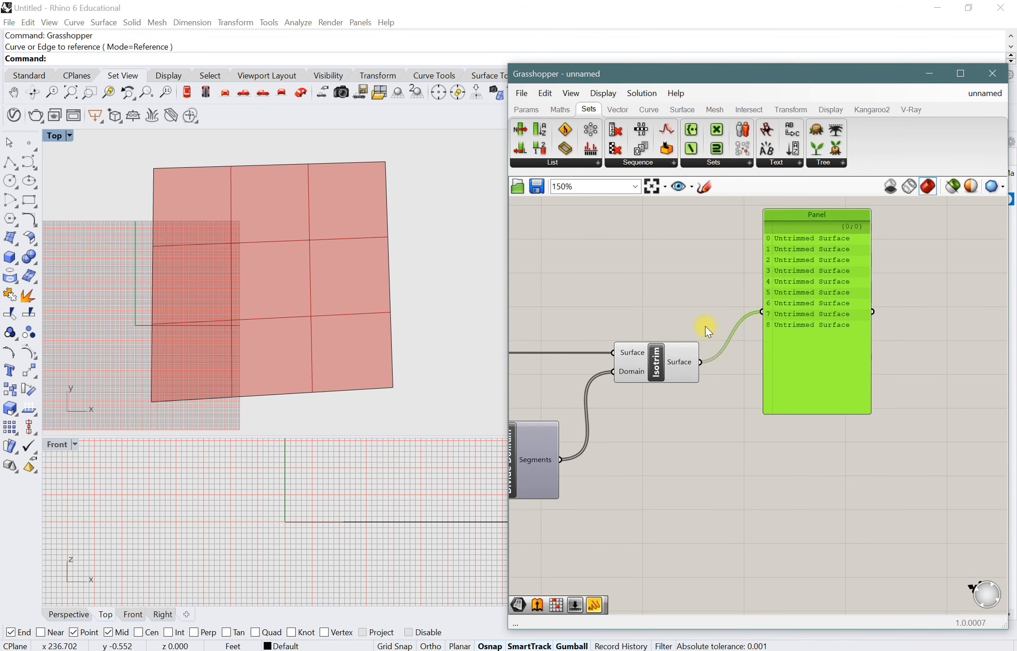
pyautogui.scroll(-1, 714, 341)
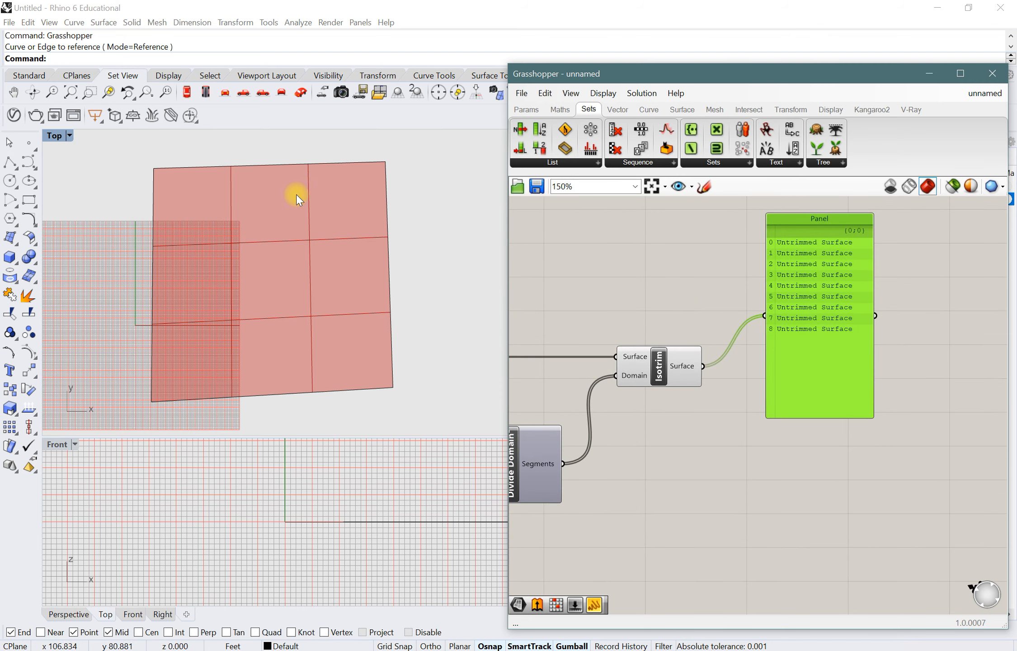
pyautogui.moveTo(780, 299); pyautogui.dragTo(761, 315)
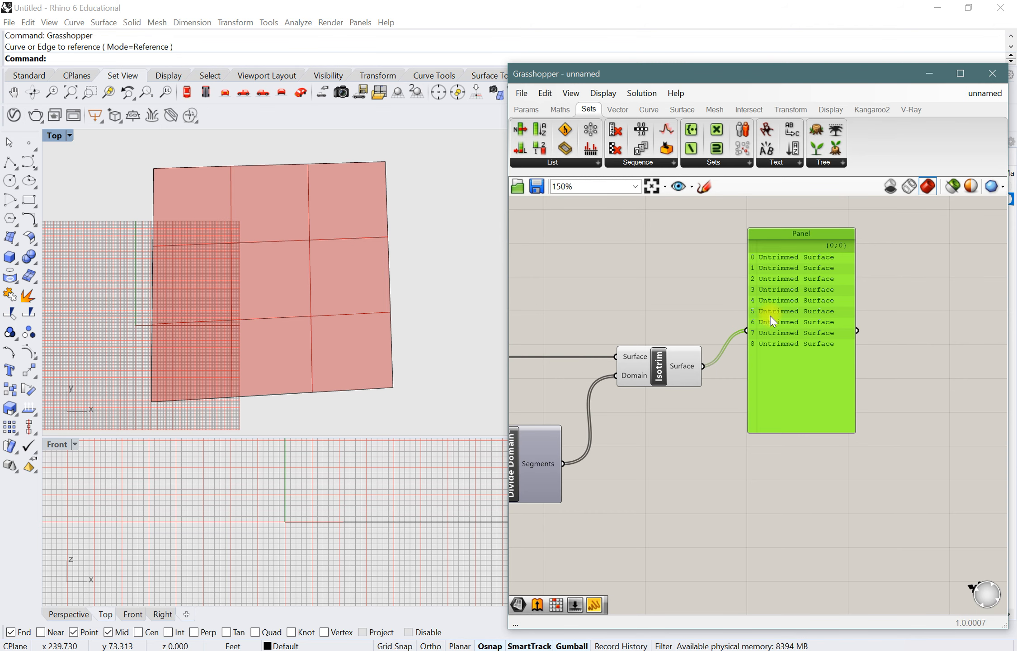
pyautogui.scroll(1, 772, 320)
pyautogui.scroll(1, 792, 372)
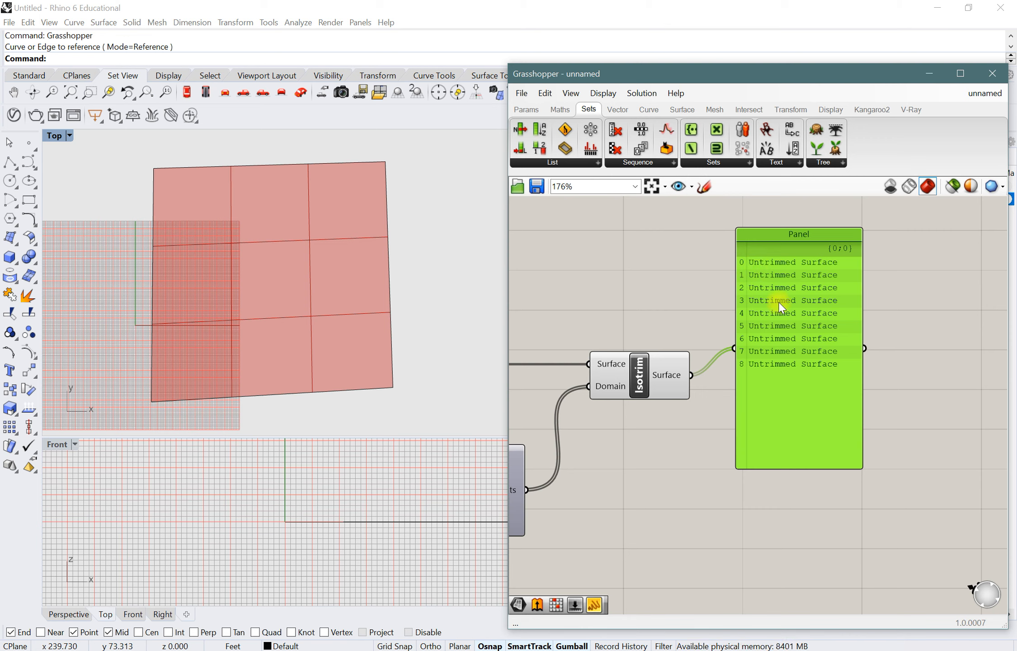
pyautogui.moveTo(780, 315)
pyautogui.mouseDown()
pyautogui.moveTo(810, 299)
pyautogui.moveTo(790, 304)
pyautogui.mouseUp()
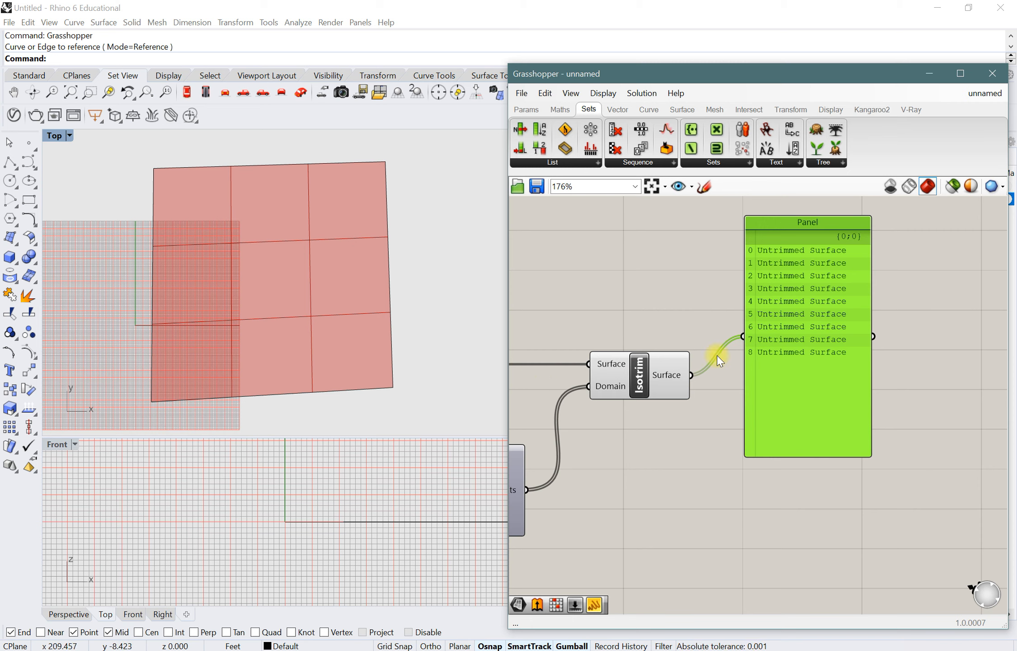
pyautogui.scroll(-1, 714, 354)
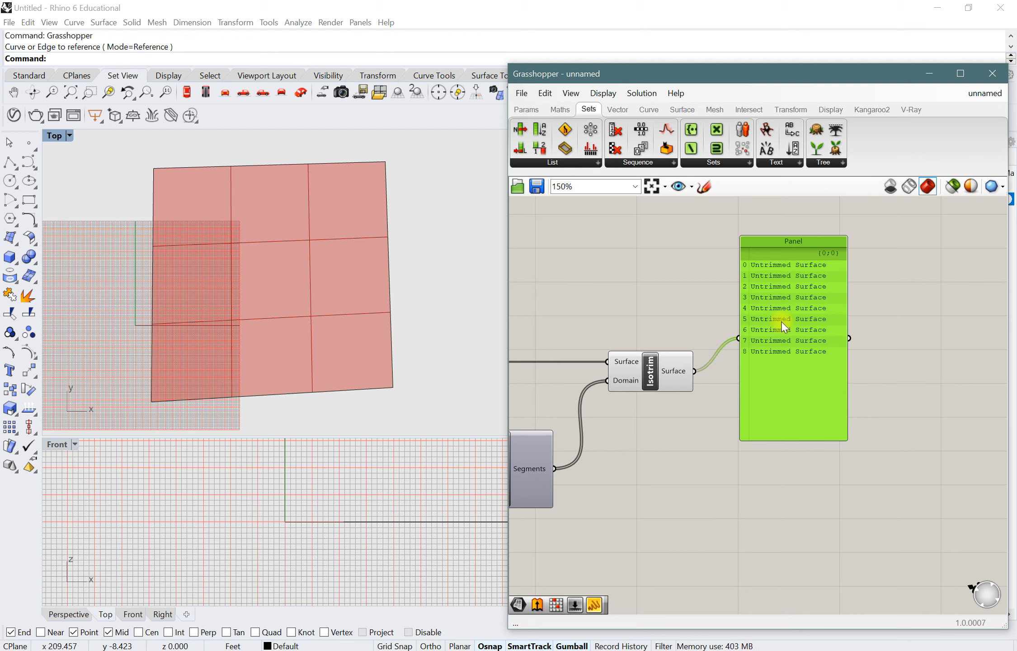
pyautogui.moveTo(793, 438); pyautogui.dragTo(790, 306)
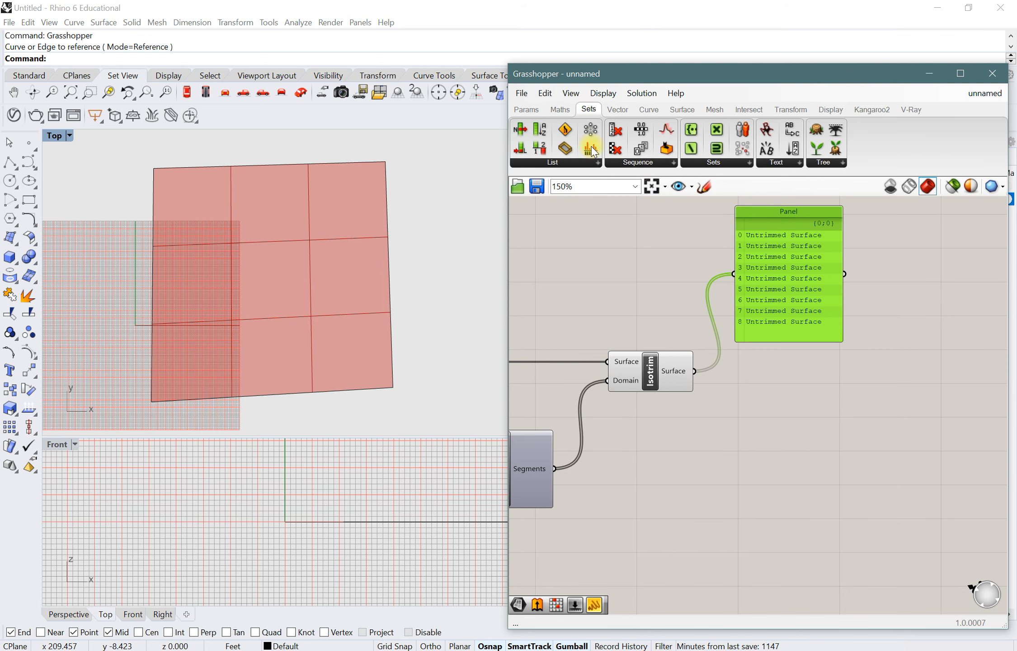
# - Add a Partition List component below the panel and wire Isotrim's Surface output into its List input
pyautogui.click(598, 163)
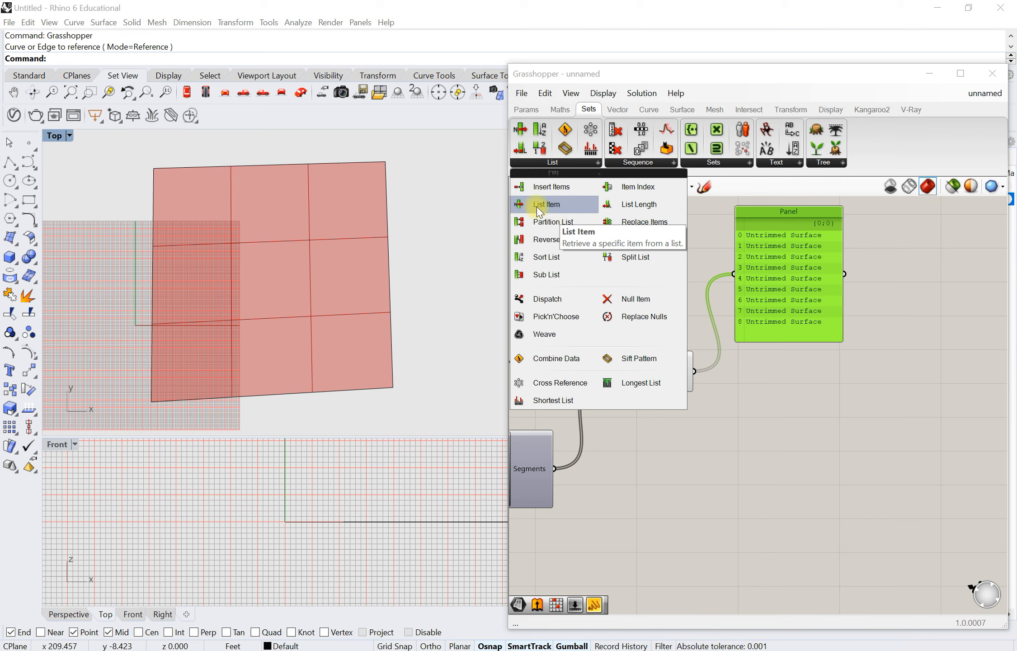
pyautogui.click(559, 223)
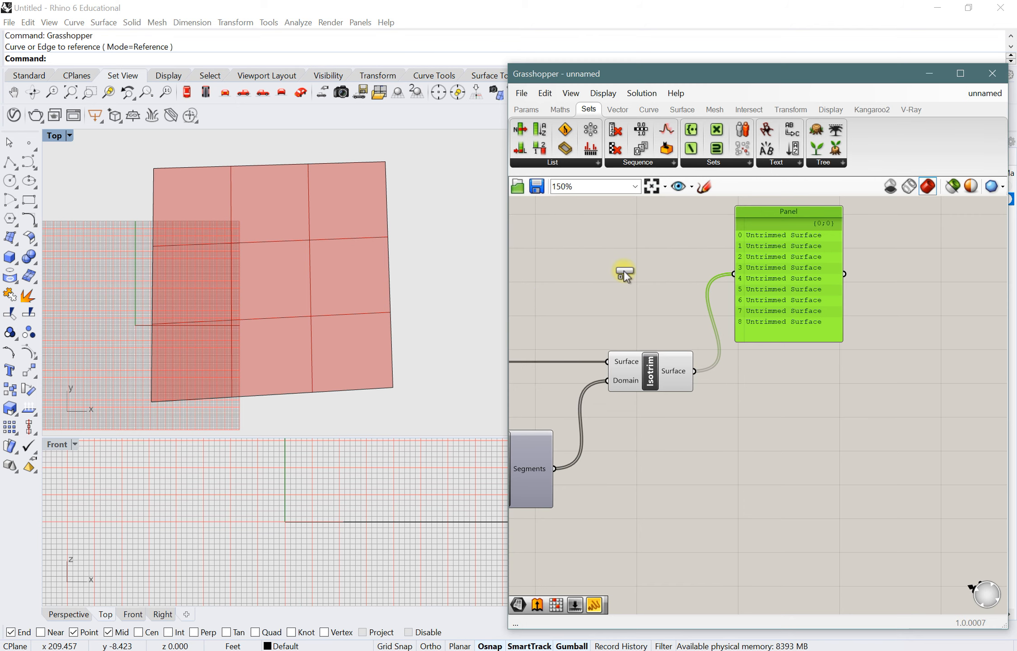
pyautogui.click(730, 456)
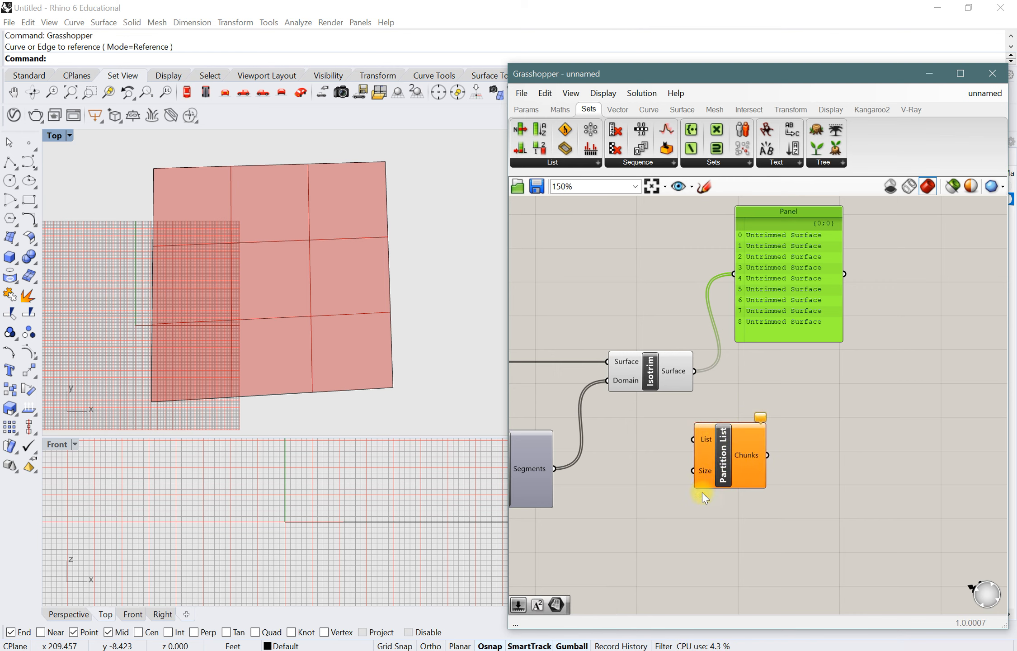
pyautogui.moveTo(735, 458); pyautogui.dragTo(777, 441)
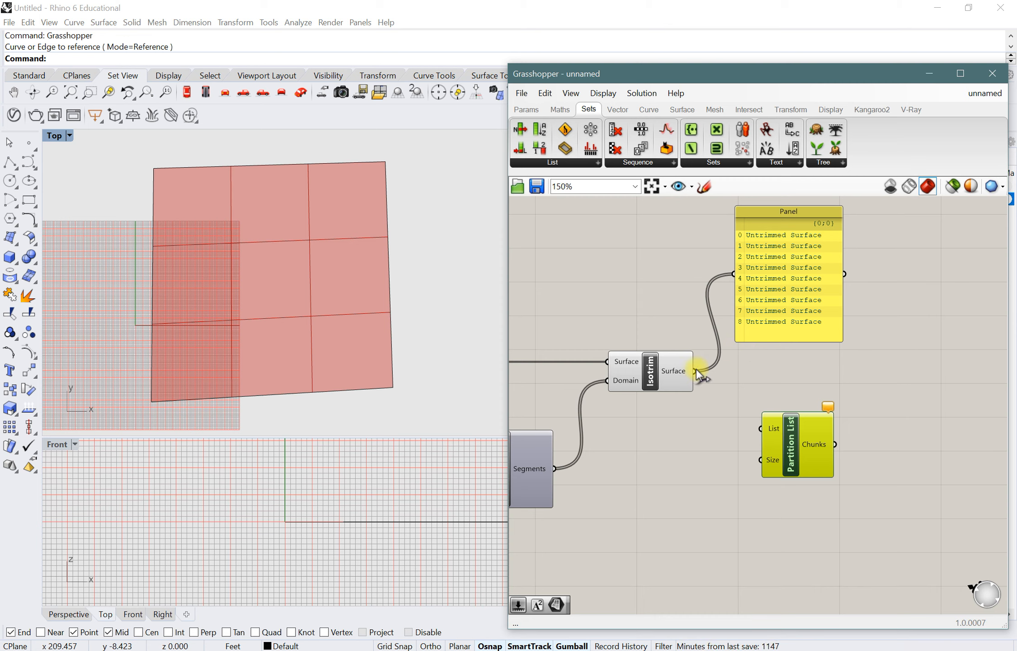
pyautogui.moveTo(695, 371); pyautogui.dragTo(782, 446)
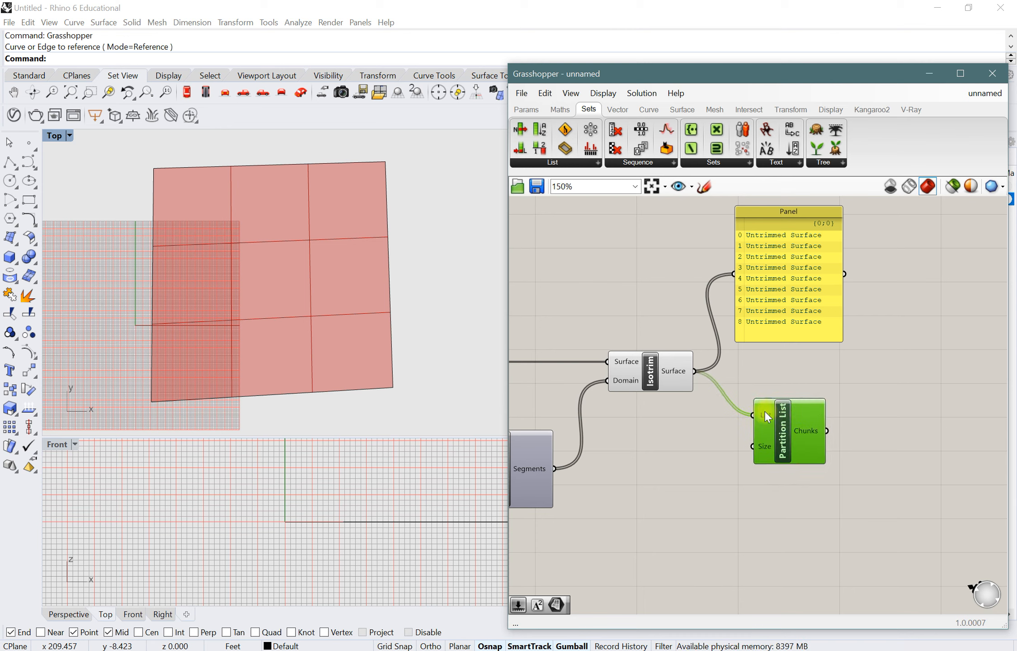
# - Move the panel slightly higher and shift Partition List farther from Isotrim to leave room before its Size input
pyautogui.moveTo(800, 281)
pyautogui.mouseDown()
pyautogui.moveTo(811, 278)
pyautogui.moveTo(800, 289)
pyautogui.moveTo(787, 273)
pyautogui.moveTo(799, 271)
pyautogui.mouseUp()
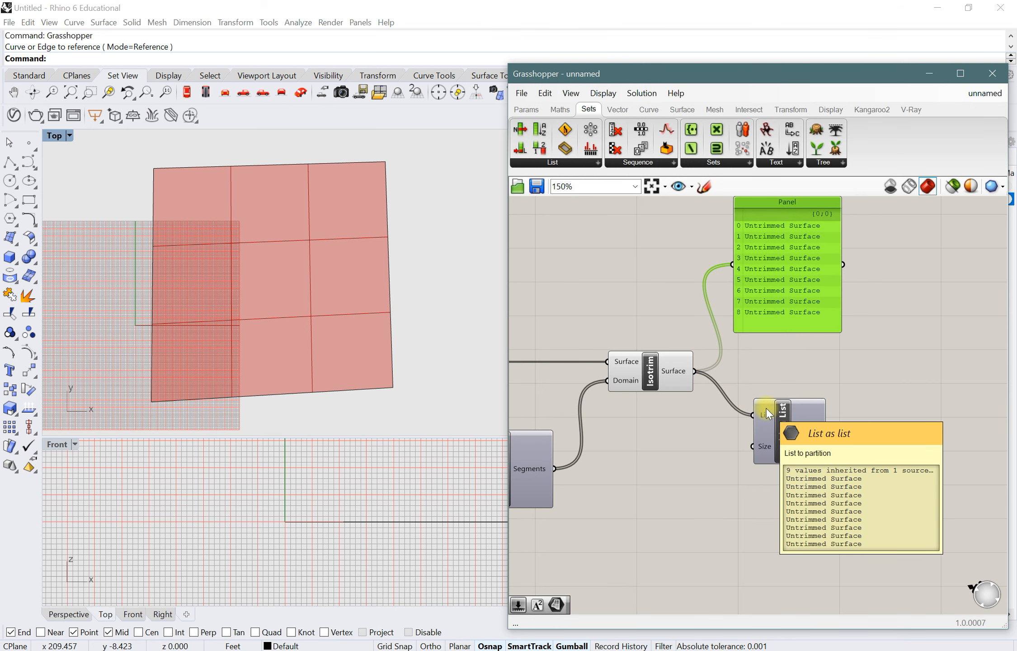
pyautogui.moveTo(802, 461); pyautogui.dragTo(813, 458)
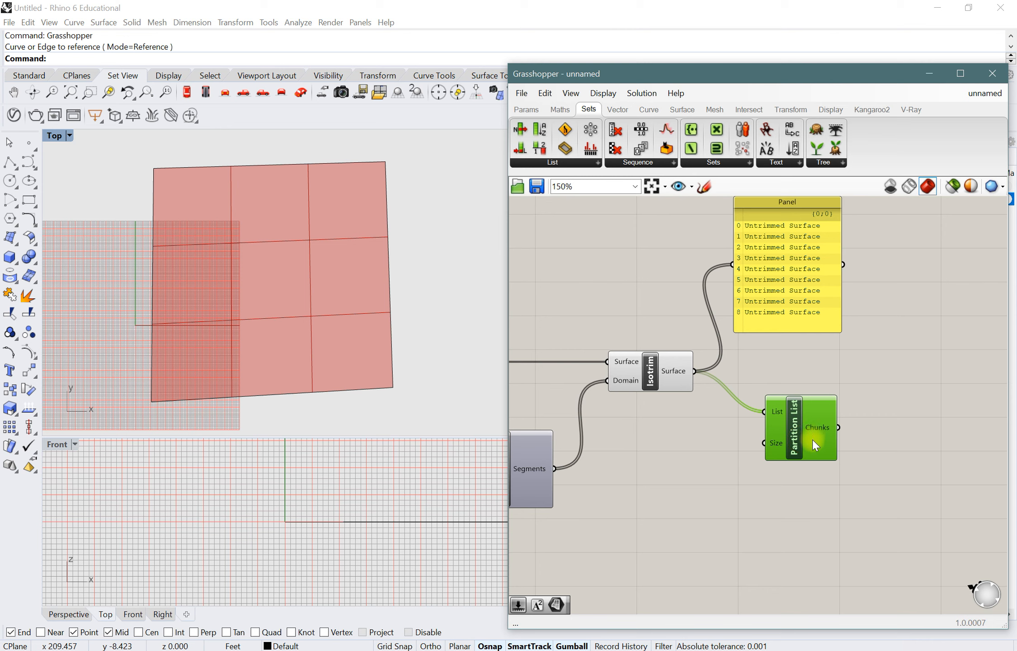
pyautogui.moveTo(775, 444)
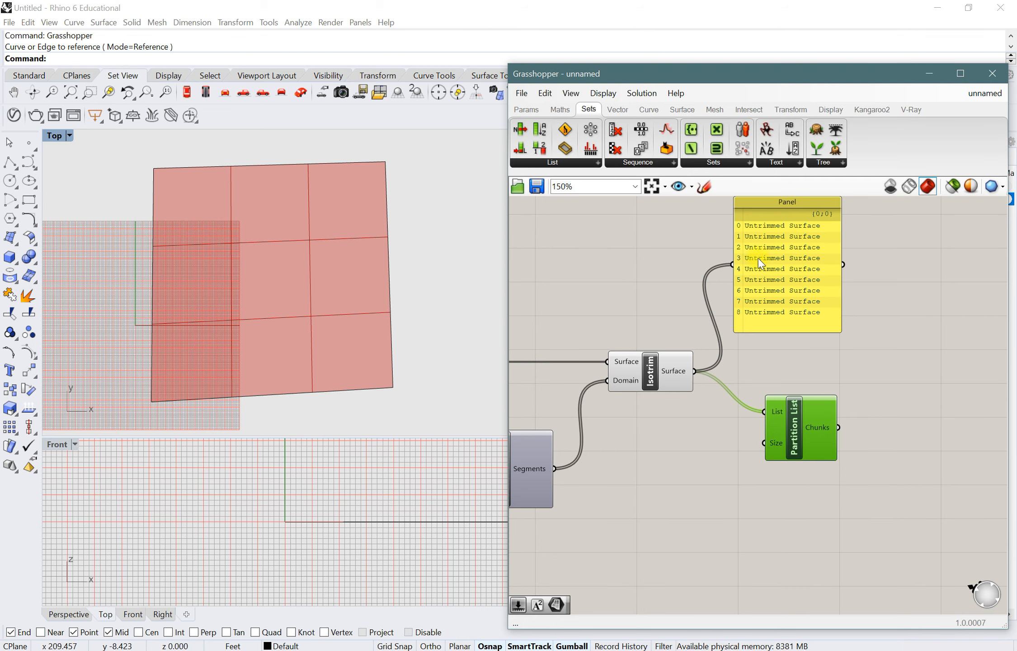
pyautogui.moveTo(794, 439); pyautogui.dragTo(826, 441)
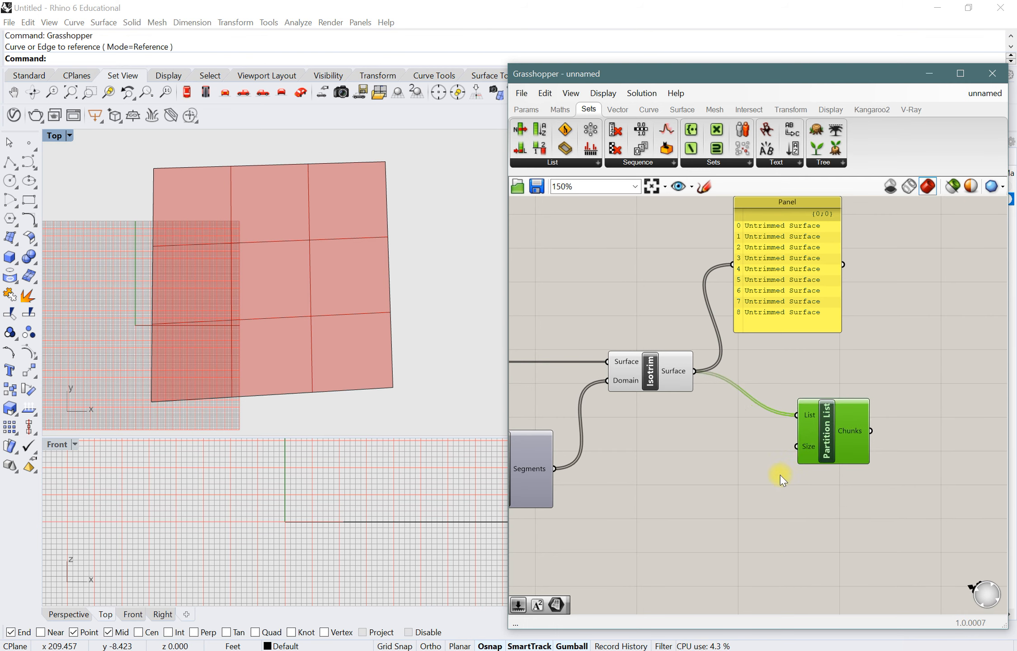
# - Add a number slider with the value 1, wire it into Partition List's Size input, and bring the component closer to the slider
pyautogui.doubleClick(700, 481)
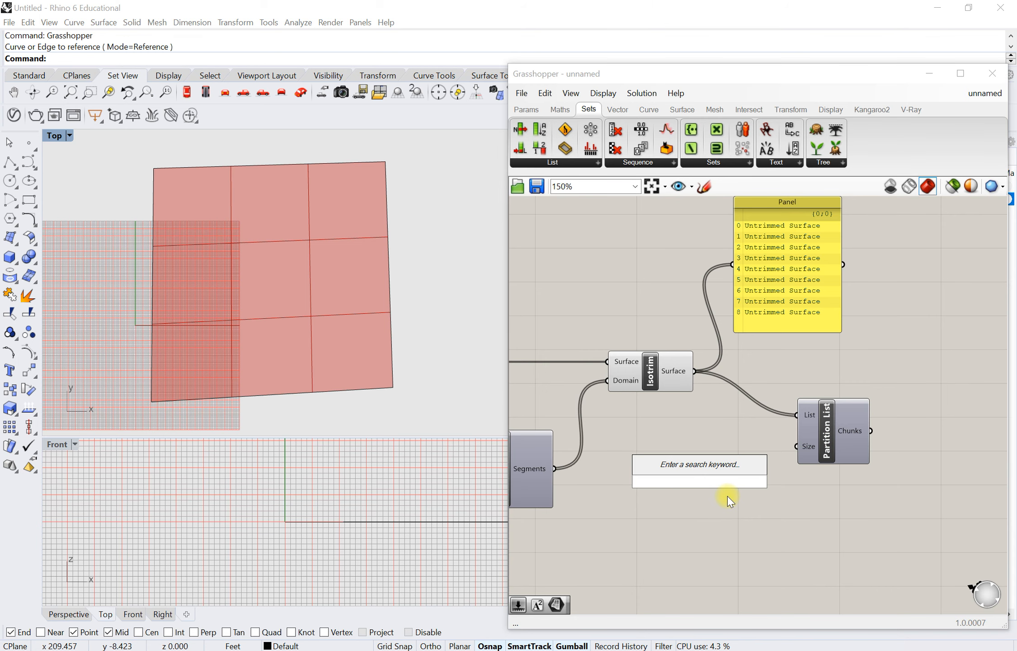
pyautogui.write('1')
pyautogui.press('Return')
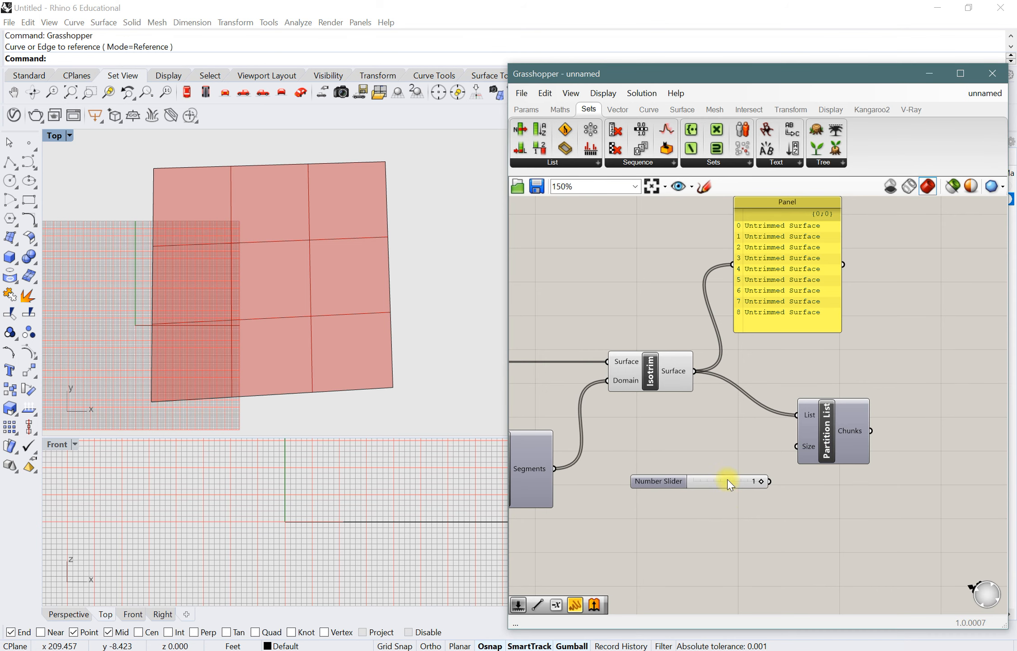
pyautogui.moveTo(718, 482); pyautogui.dragTo(814, 439)
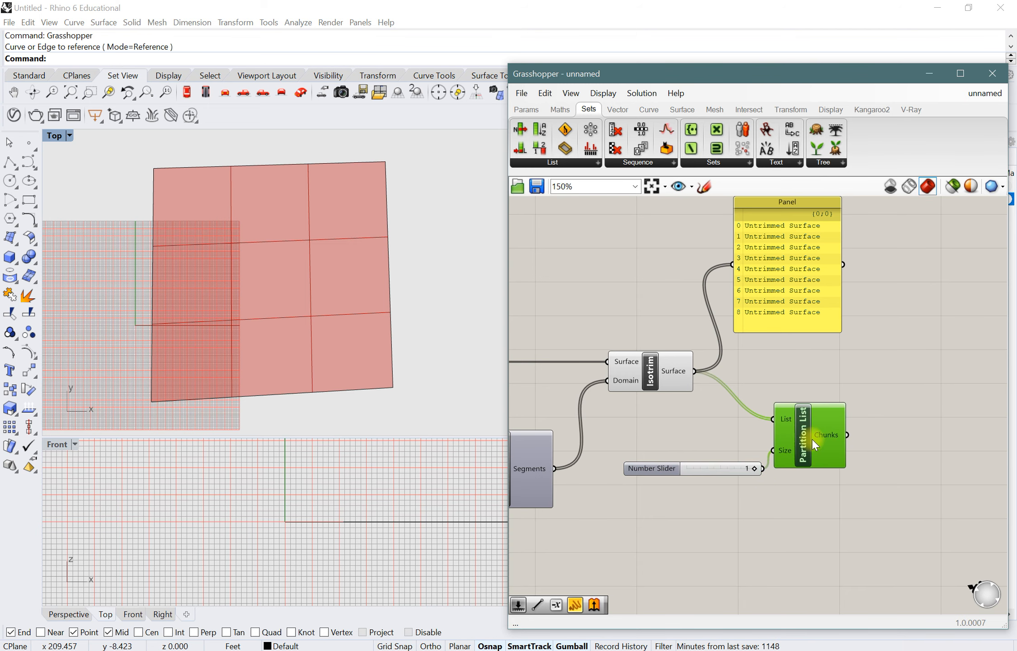
# - Add a second Panel beyond Partition List, wire the Chunks output into it, and move it slightly closer to the component
pyautogui.scroll(-2, 841, 502)
pyautogui.scroll(1, 763, 438)
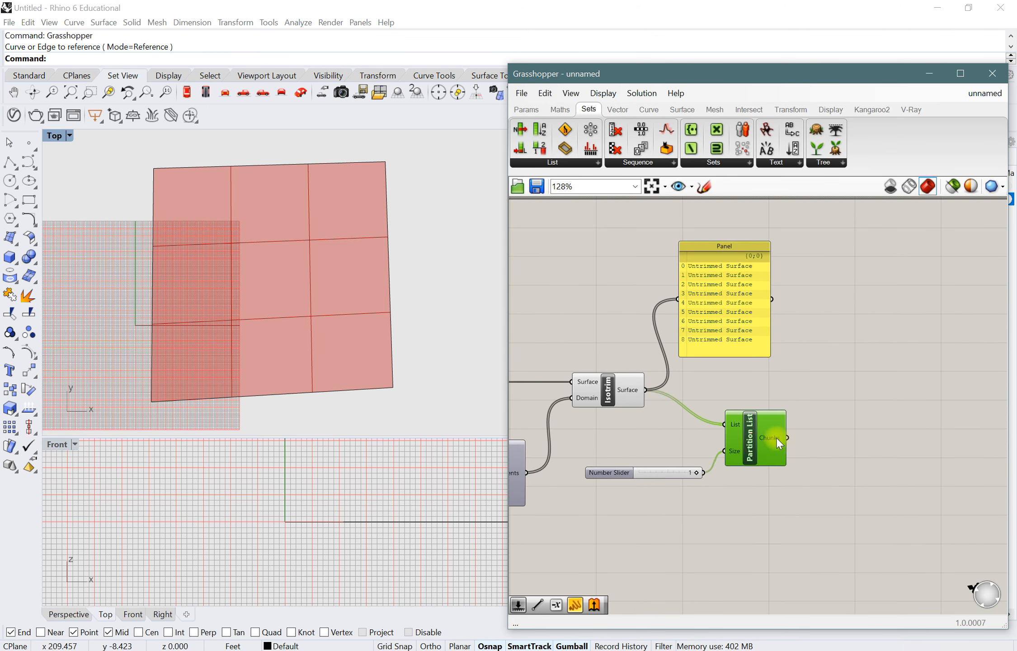
pyautogui.moveTo(837, 391); pyautogui.dragTo(767, 389, button='right')
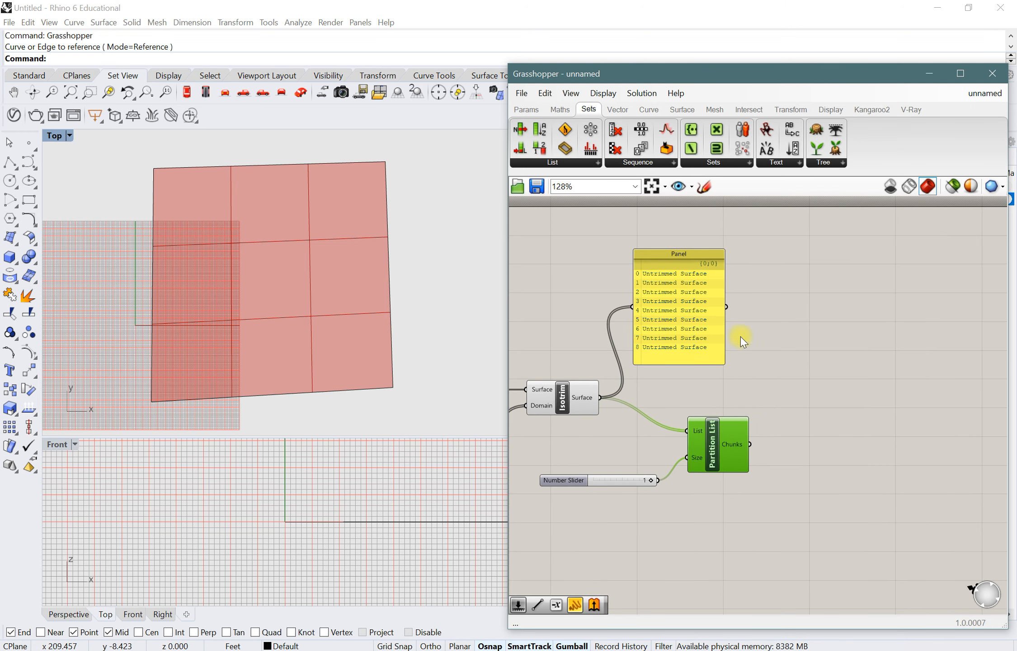
pyautogui.doubleClick(816, 343)
pyautogui.write('pnael')
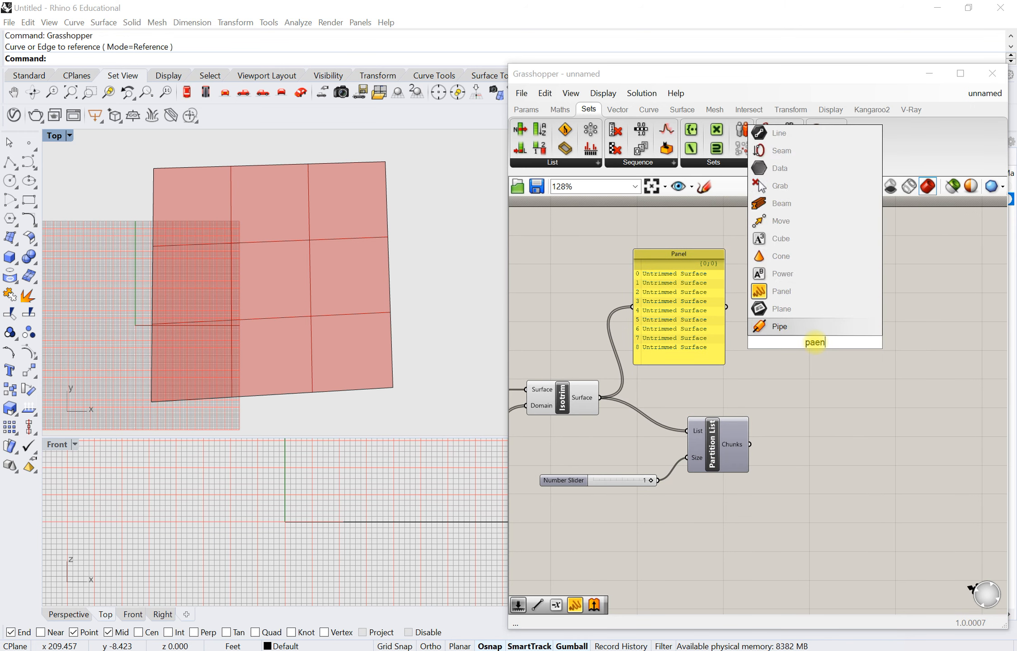
pyautogui.press('BackSpace')
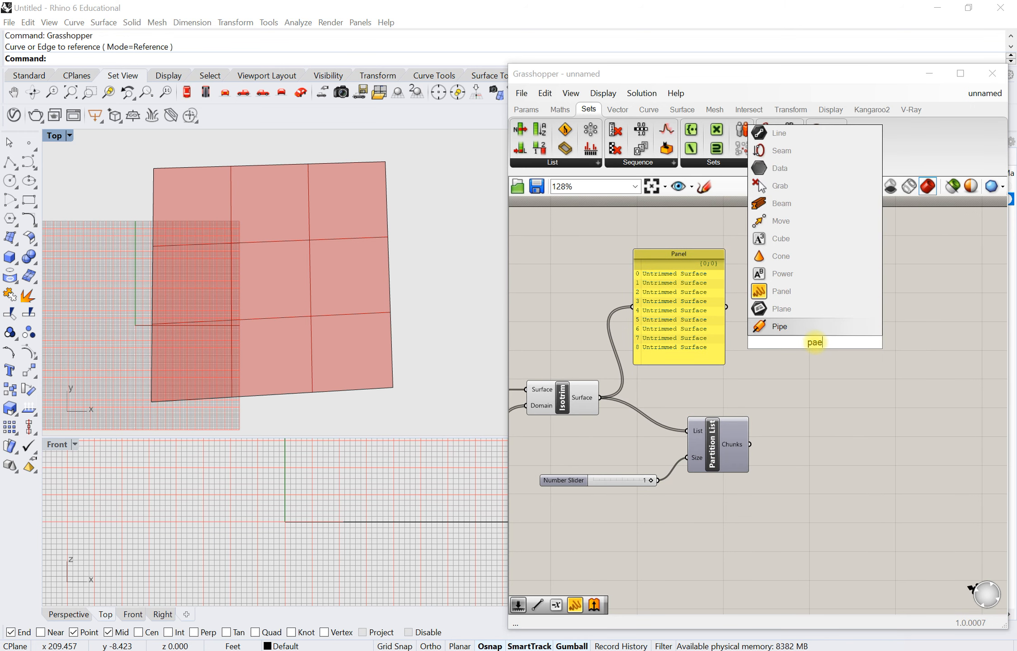
pyautogui.click(797, 292)
pyautogui.moveTo(803, 347); pyautogui.dragTo(844, 379)
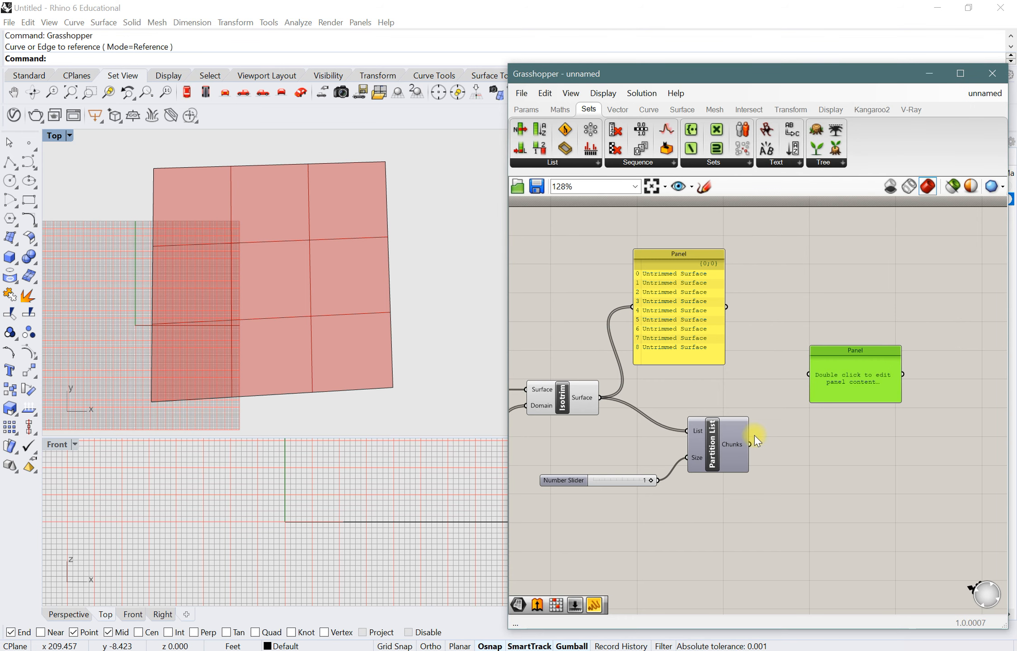
pyautogui.moveTo(751, 444); pyautogui.dragTo(808, 374)
pyautogui.scroll(1, 810, 376)
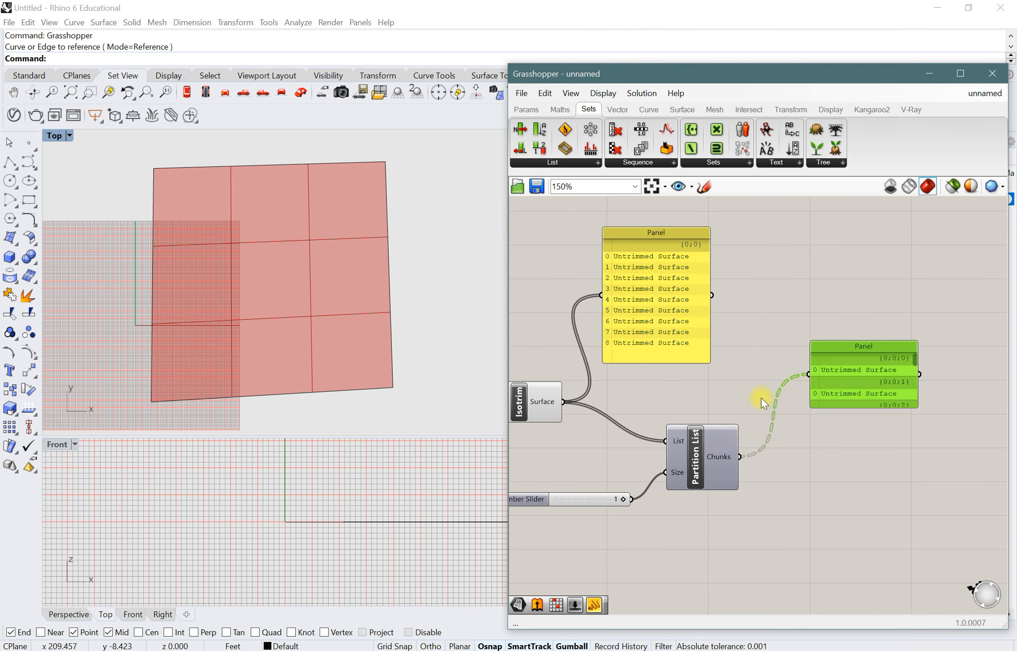
pyautogui.moveTo(838, 393); pyautogui.dragTo(824, 396)
pyautogui.click(806, 415)
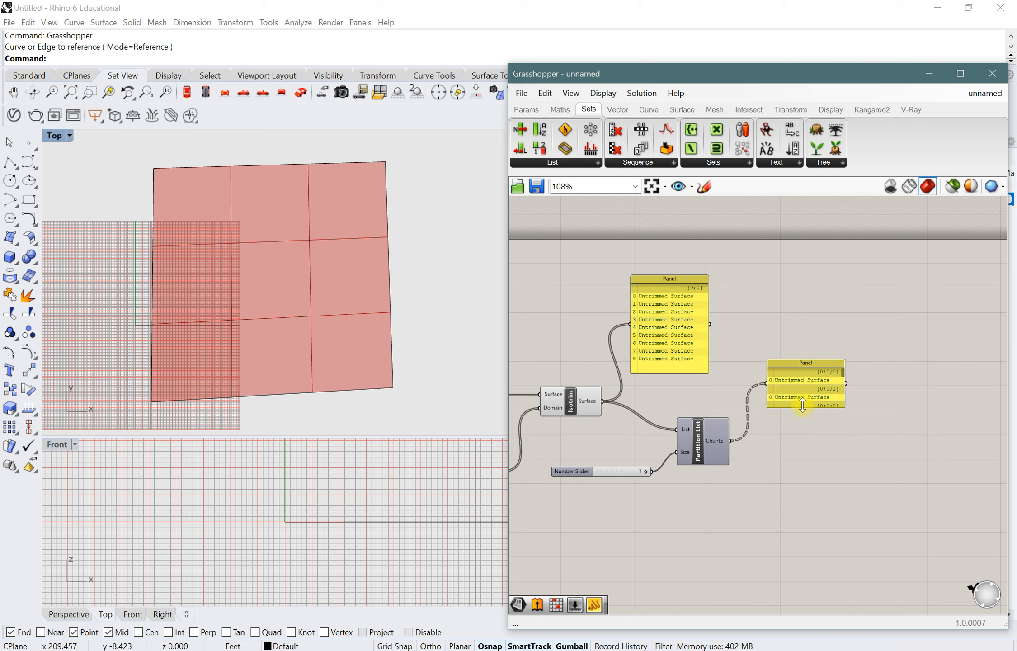
# - Lengthen the second panel until every Chunks branch fits inside it, and move it up above Partition List
pyautogui.moveTo(801, 409); pyautogui.dragTo(789, 528)
pyautogui.moveTo(791, 475); pyautogui.dragTo(786, 471)
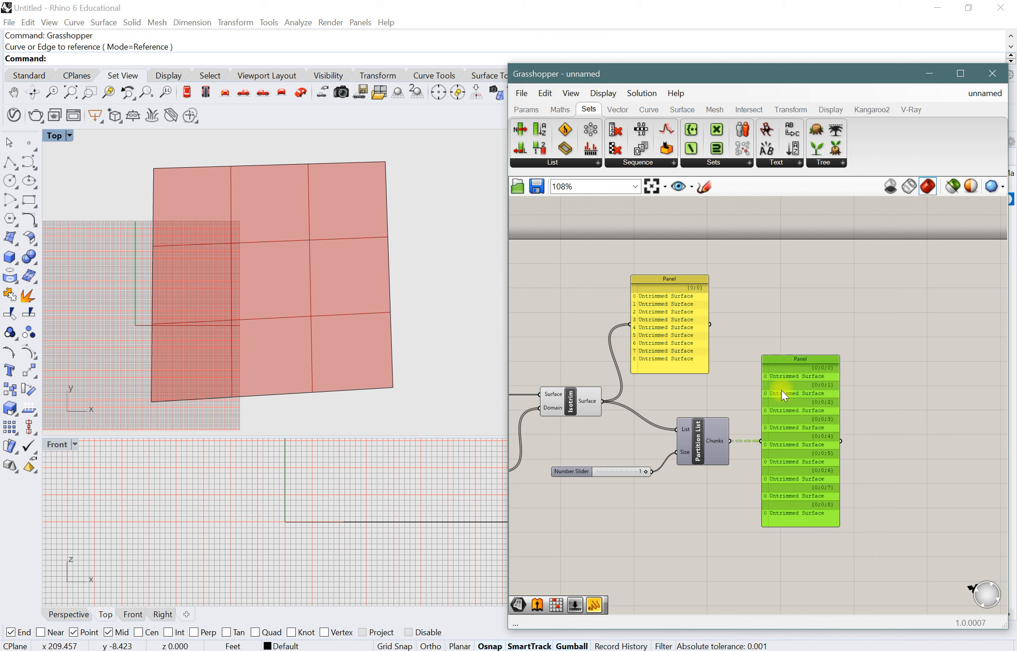
pyautogui.moveTo(803, 446); pyautogui.dragTo(814, 312)
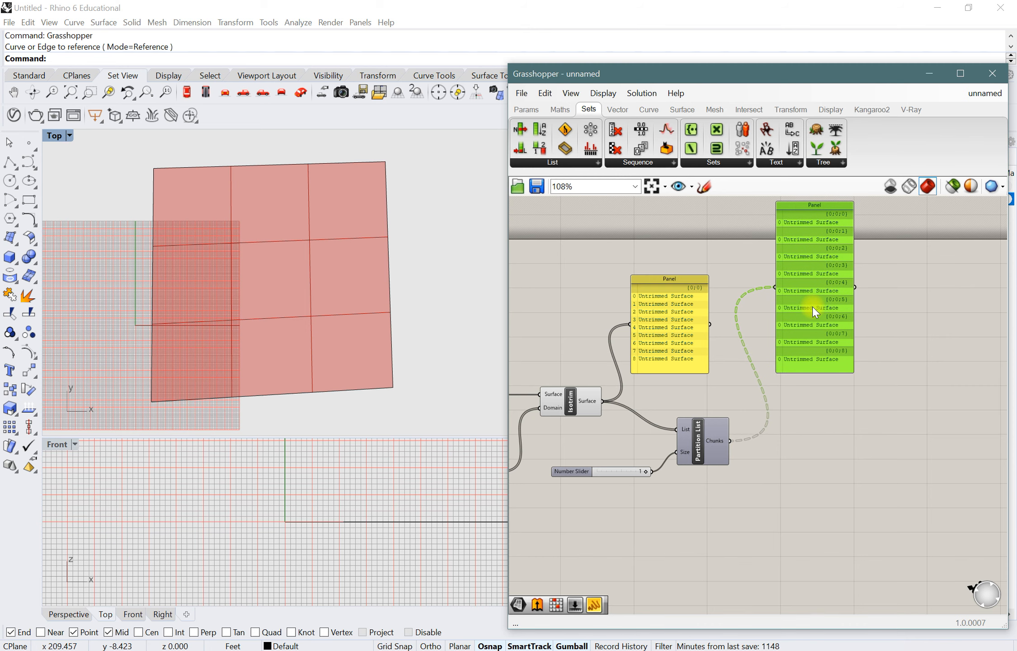
# - Add a Deconstruct Brep component below the second panel, beyond Partition List, and wire the Chunks output into its Brep input
pyautogui.moveTo(842, 443); pyautogui.dragTo(754, 450, button='right')
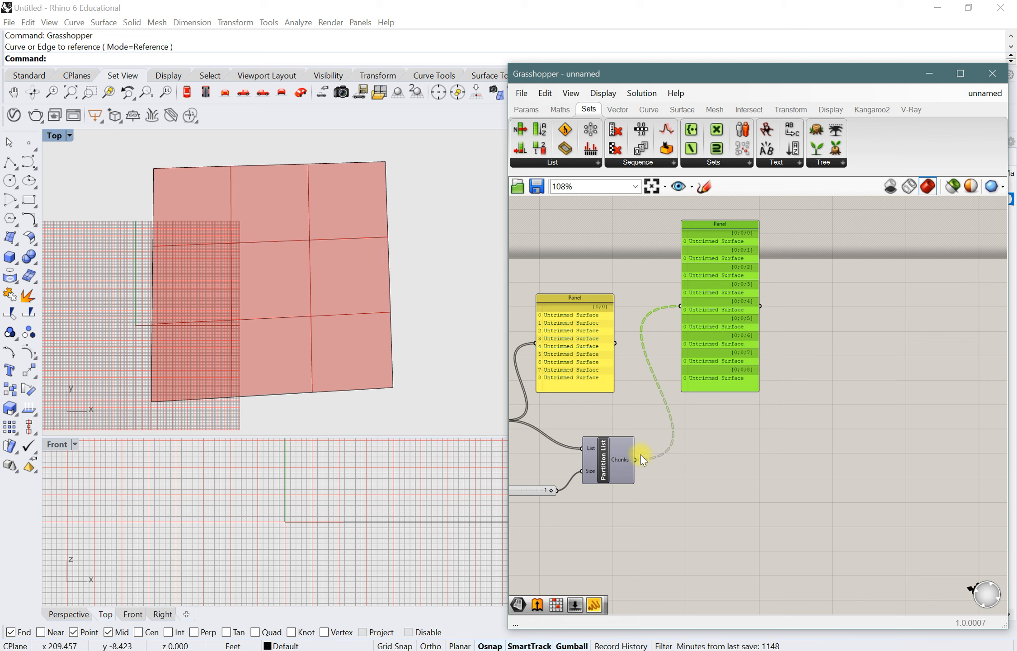
pyautogui.doubleClick(719, 476)
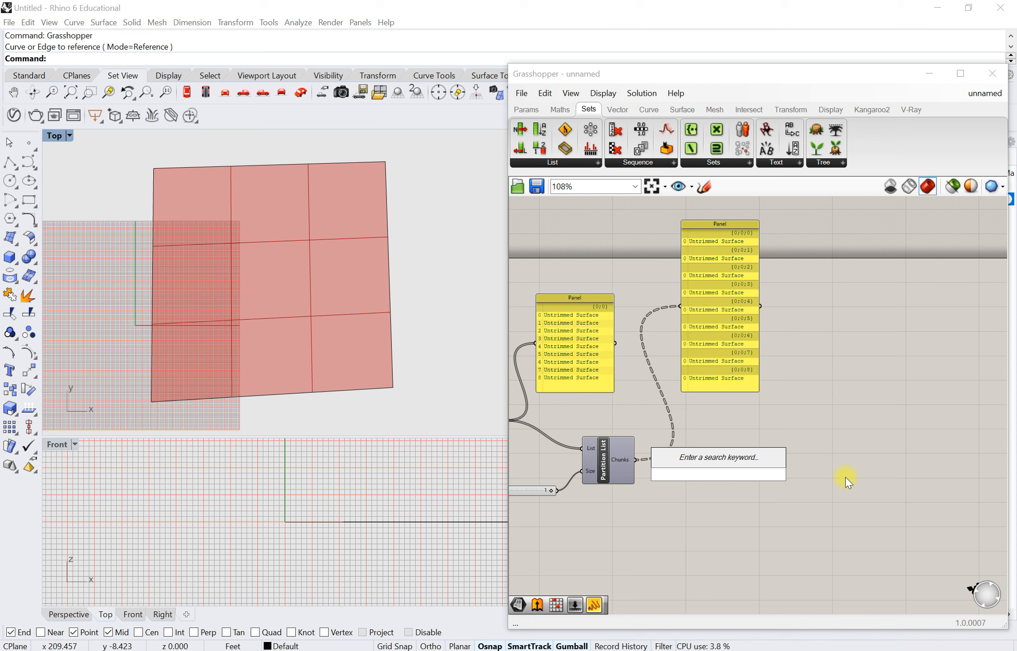
pyautogui.write('d')
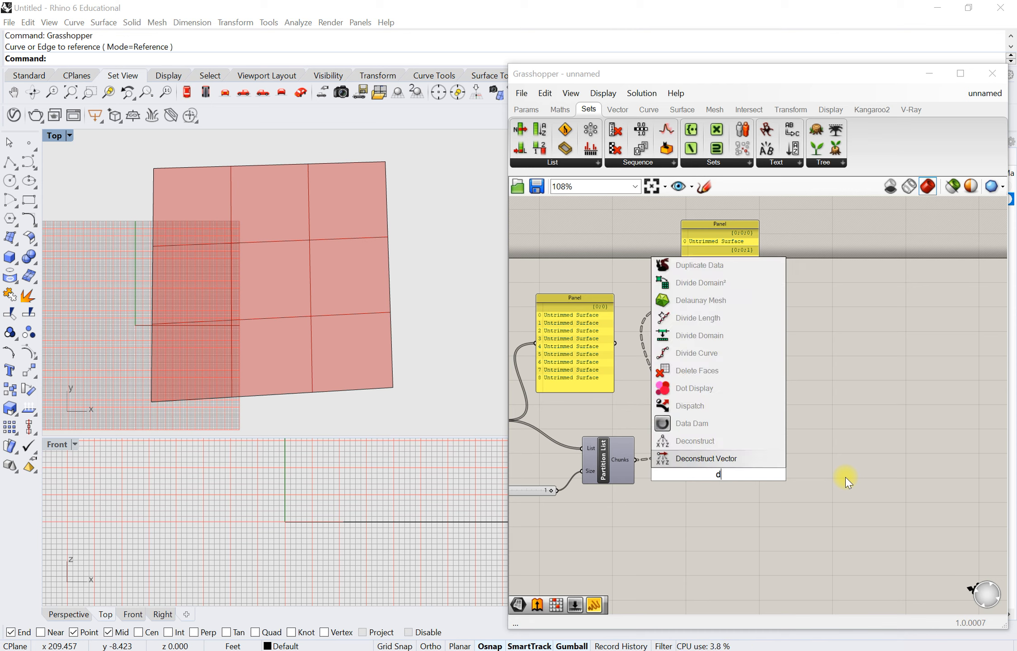
pyautogui.write('econ')
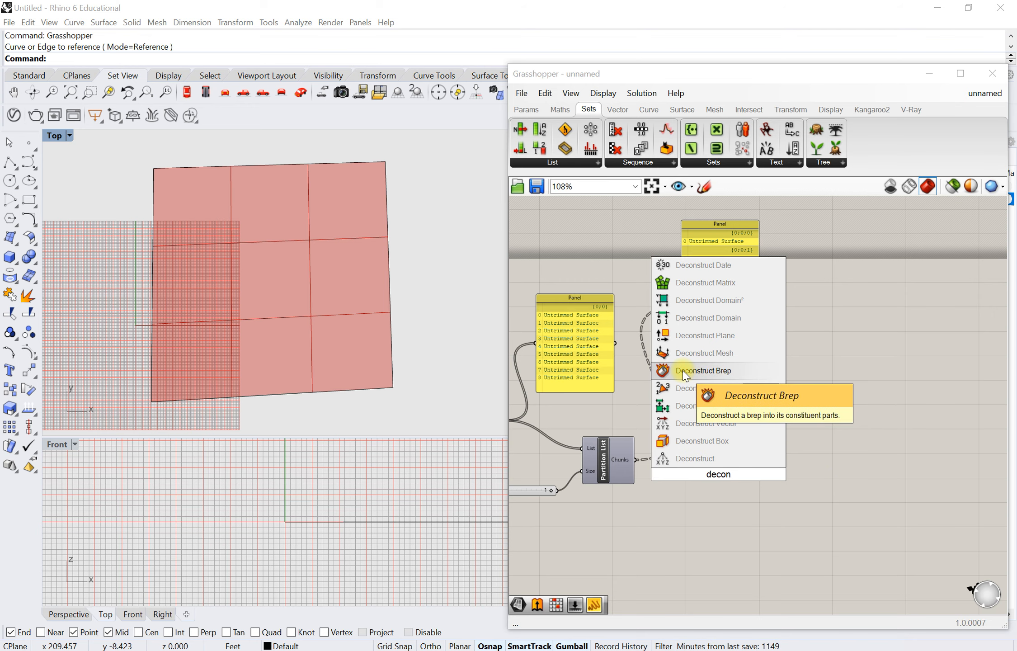
pyautogui.click(695, 372)
pyautogui.scroll(2, 736, 512)
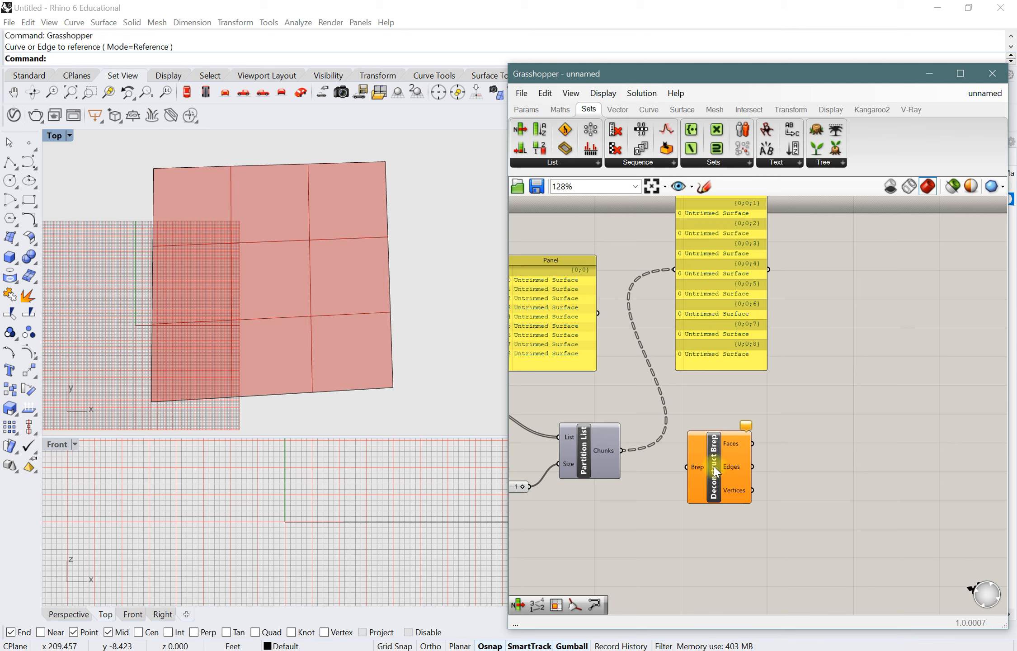
pyautogui.moveTo(718, 472)
pyautogui.mouseDown()
pyautogui.moveTo(757, 466)
pyautogui.moveTo(735, 466)
pyautogui.mouseUp()
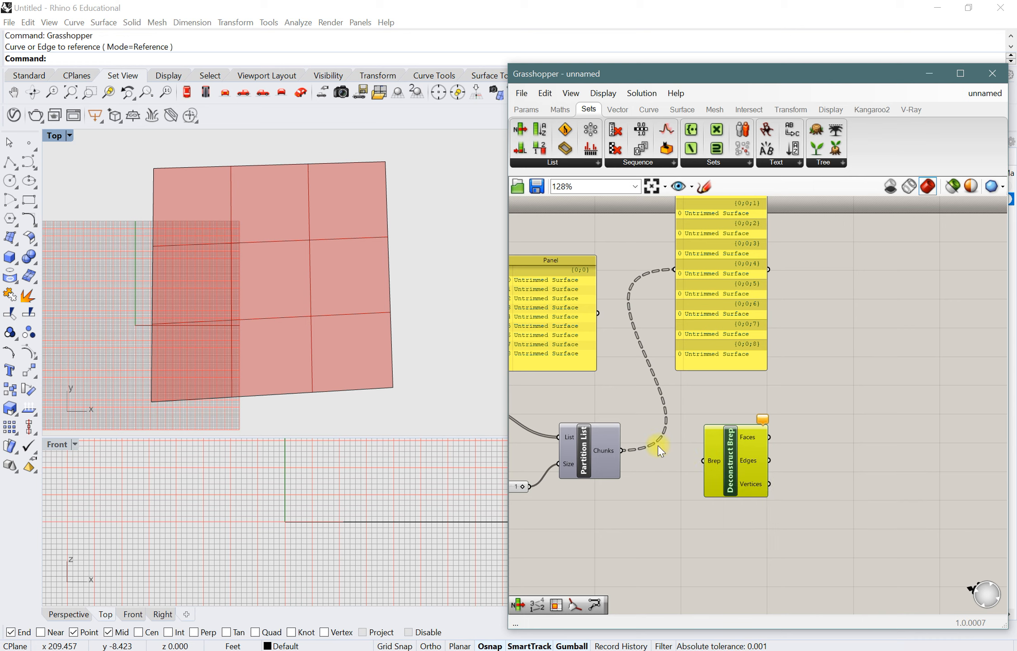
pyautogui.moveTo(719, 471); pyautogui.dragTo(726, 473)
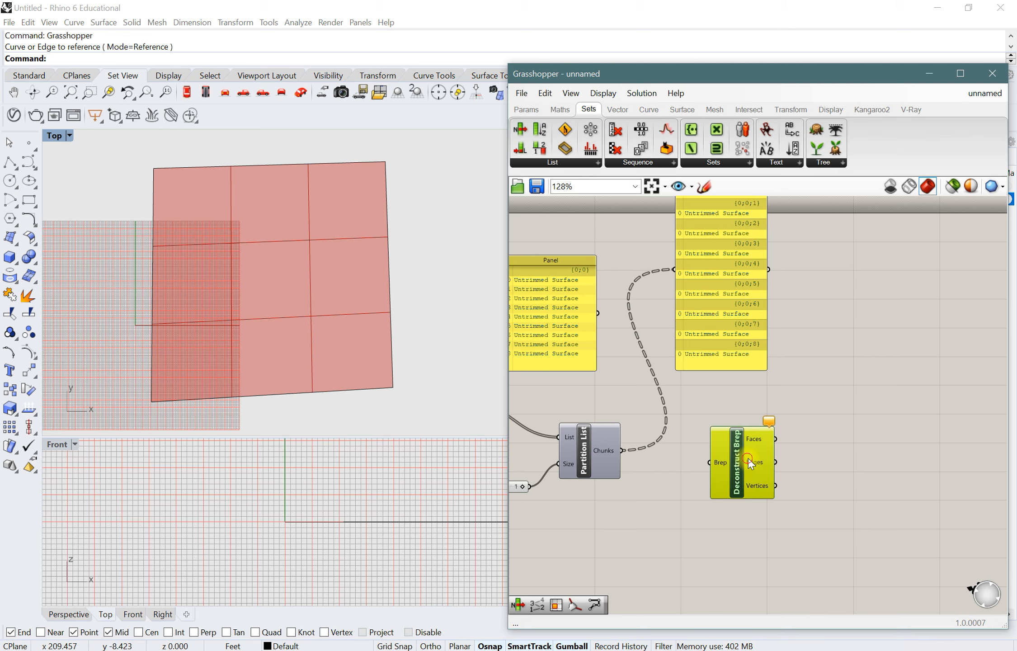
pyautogui.moveTo(751, 456); pyautogui.dragTo(746, 464)
pyautogui.moveTo(624, 451); pyautogui.dragTo(702, 471)
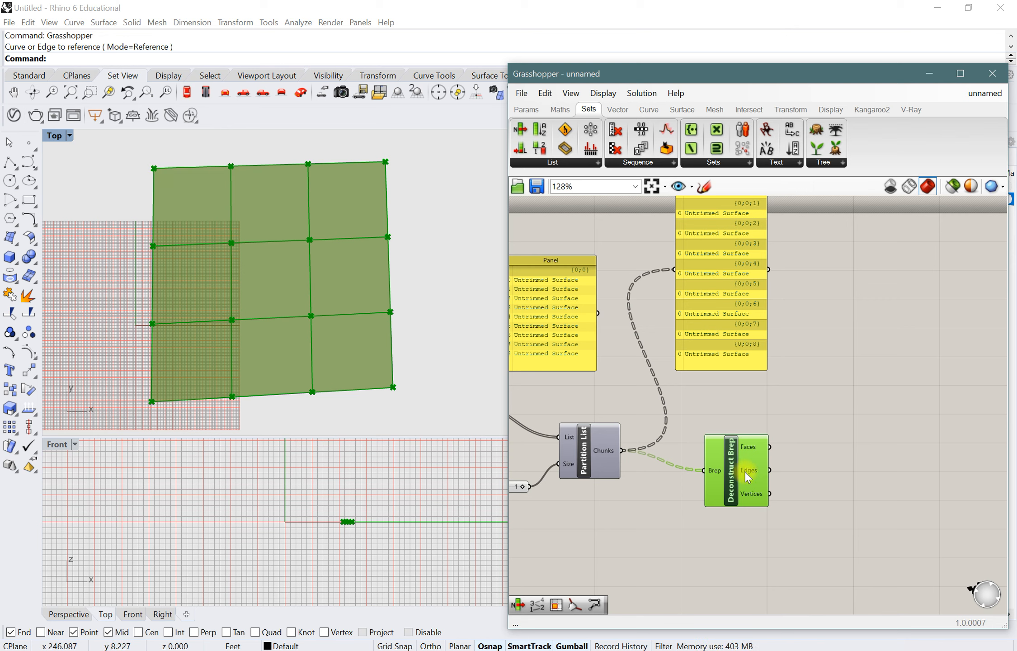
# - Examine the previews of Isotrim and Deconstruct Brep on the site surface and the branch paths in the second panel
pyautogui.scroll(-4, 770, 474)
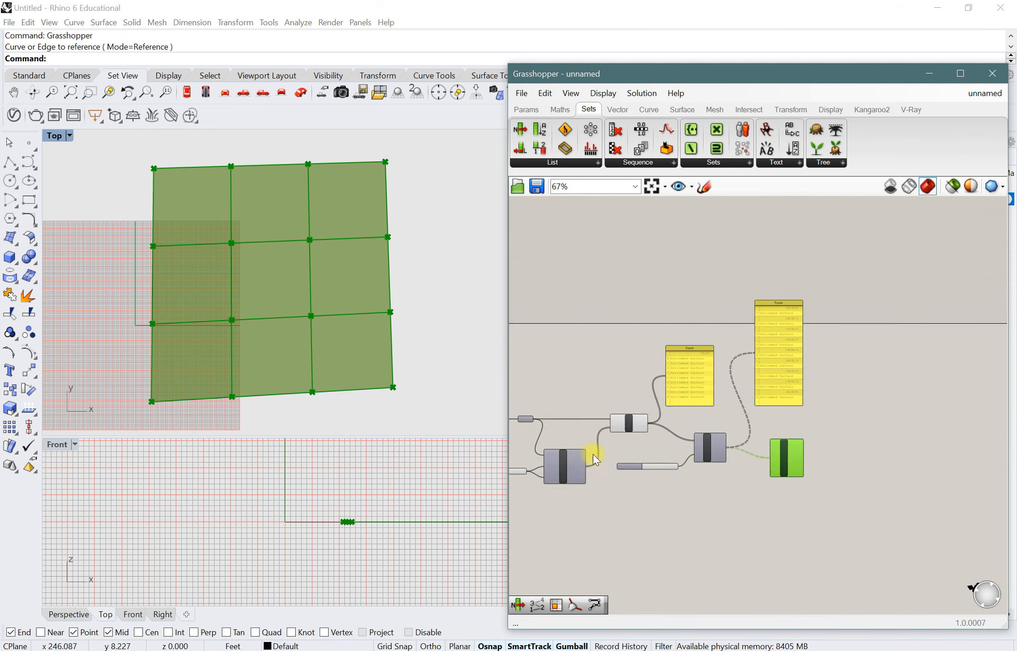
pyautogui.scroll(3, 695, 434)
pyautogui.scroll(1, 695, 434)
pyautogui.click(662, 438)
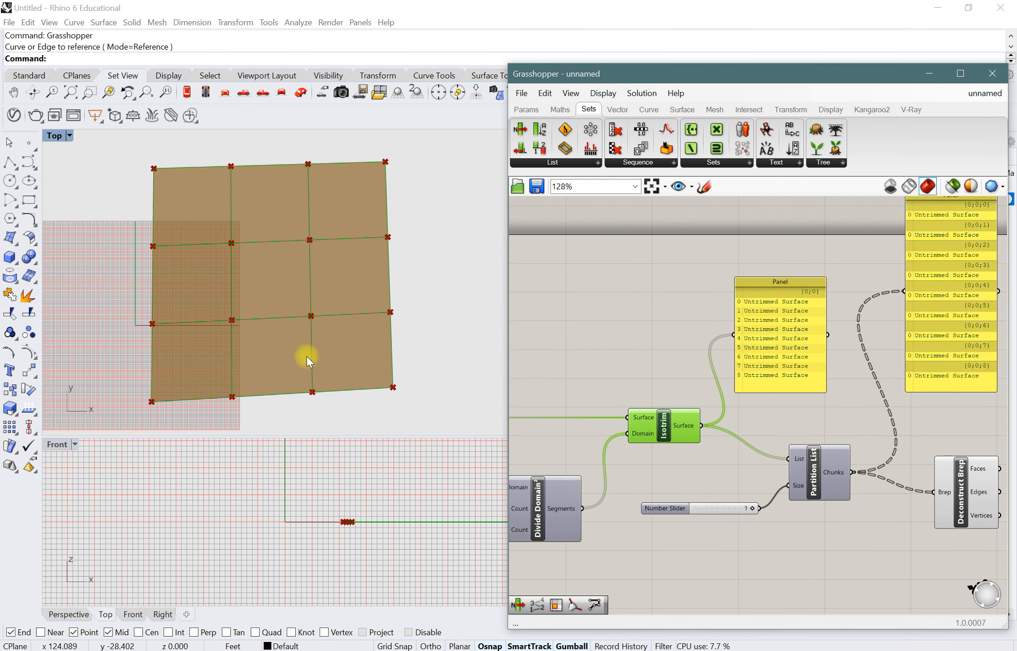
pyautogui.scroll(-2, 861, 484)
pyautogui.scroll(3, 938, 490)
pyautogui.scroll(-1, 926, 495)
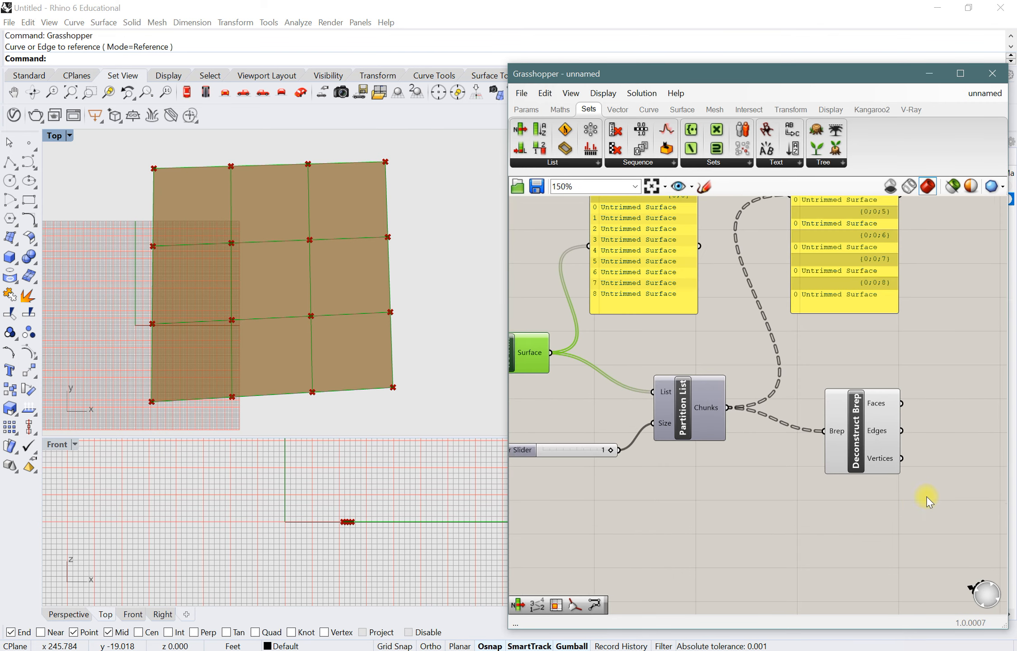
pyautogui.moveTo(926, 495); pyautogui.dragTo(724, 494, button='right')
pyautogui.click(700, 425)
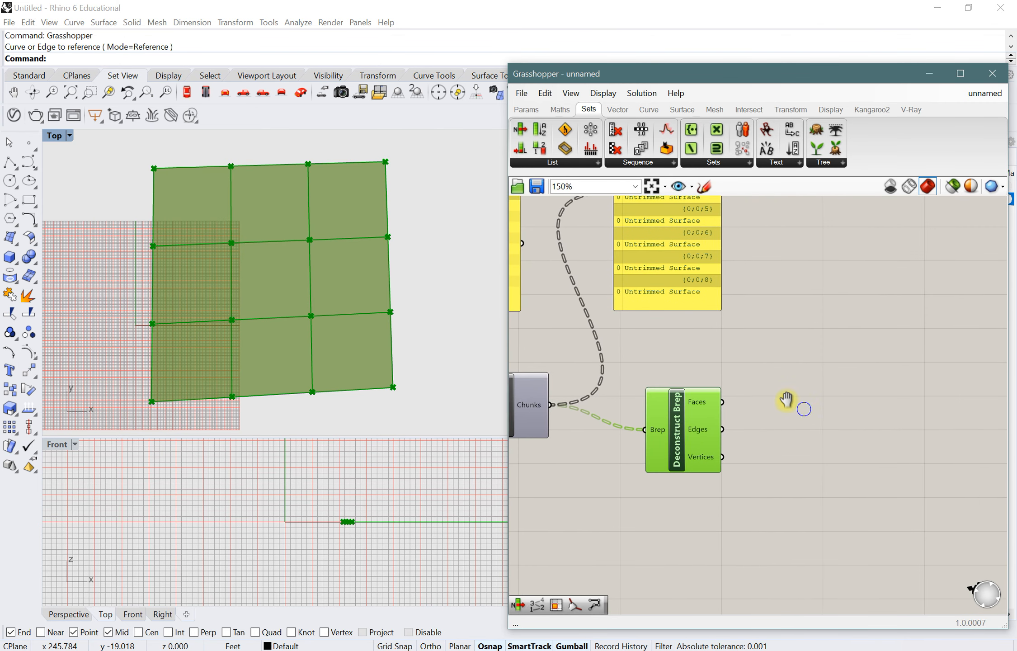
pyautogui.moveTo(788, 405); pyautogui.dragTo(774, 390, button='right')
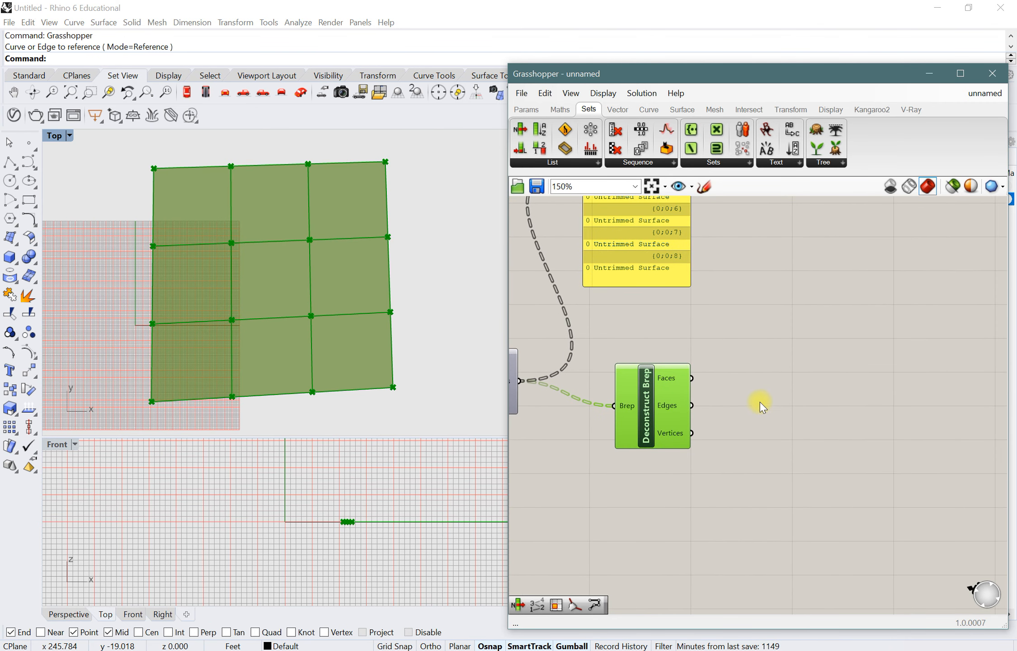
pyautogui.scroll(-3, 728, 344)
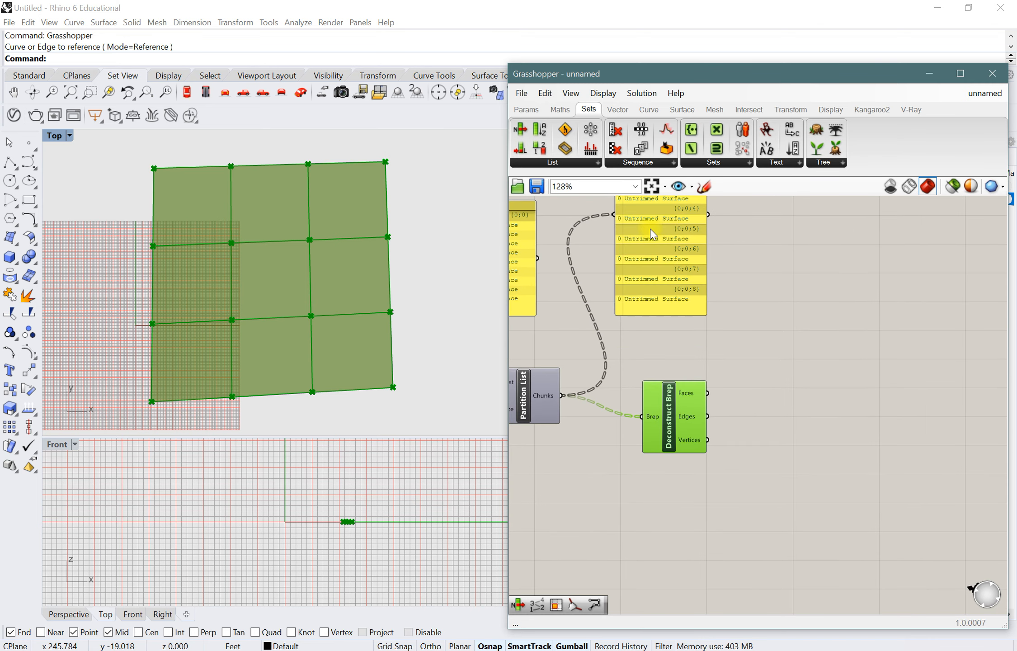
pyautogui.scroll(2, 694, 343)
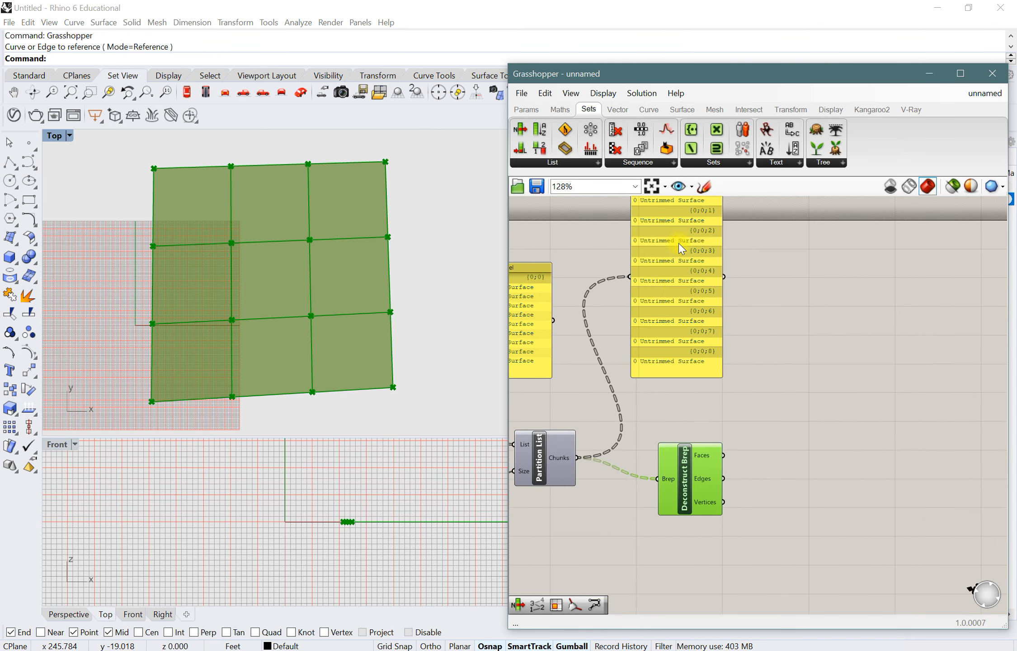
pyautogui.scroll(1, 809, 493)
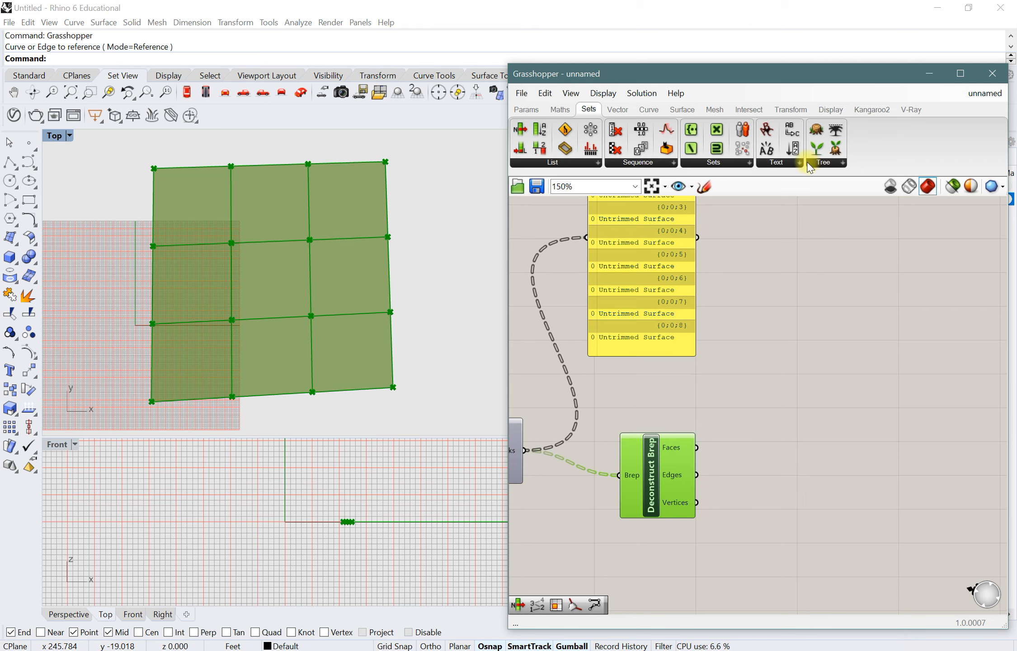
# - Add an Explode Tree component beyond Deconstruct Brep and wire the Faces output into its Data input
pyautogui.click(844, 163)
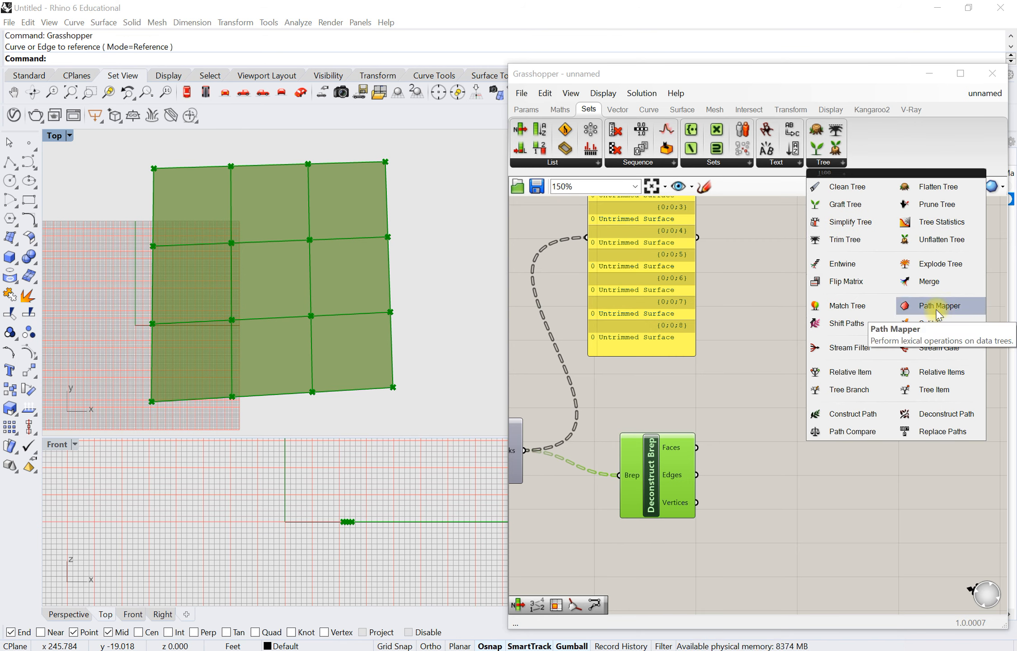
pyautogui.click(939, 266)
pyautogui.click(807, 389)
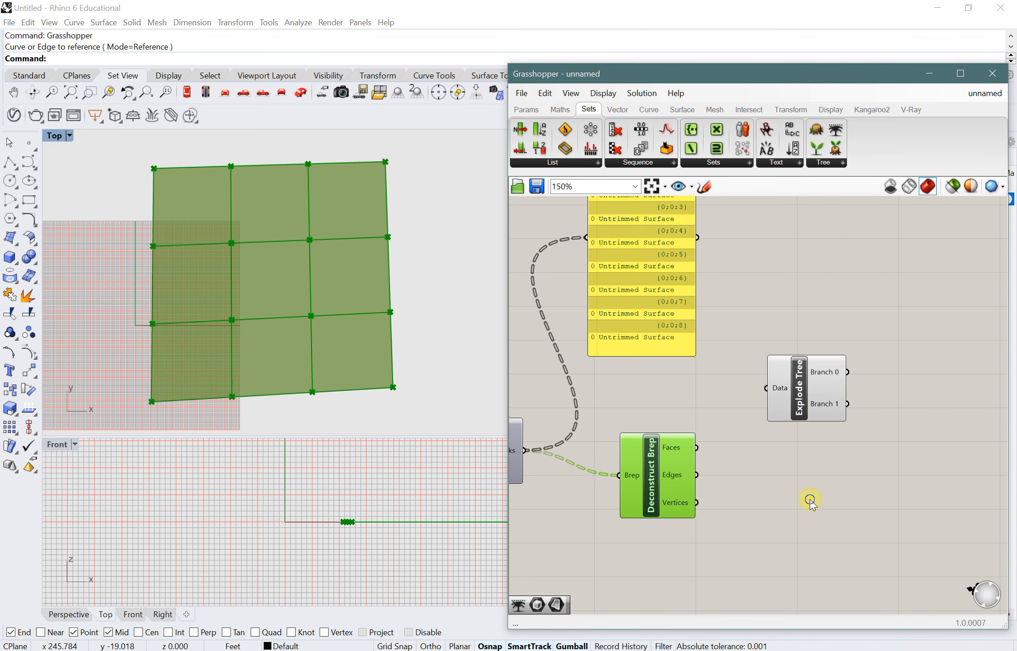
pyautogui.scroll(-2, 814, 475)
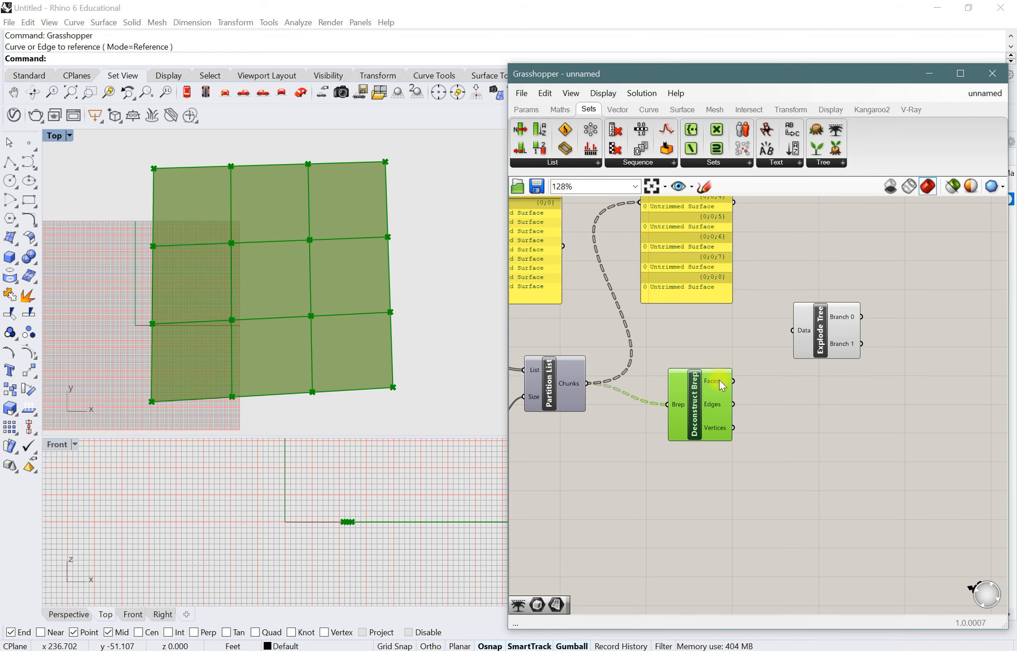
pyautogui.scroll(-1, 776, 403)
pyautogui.click(818, 378)
pyautogui.moveTo(818, 378); pyautogui.dragTo(786, 378)
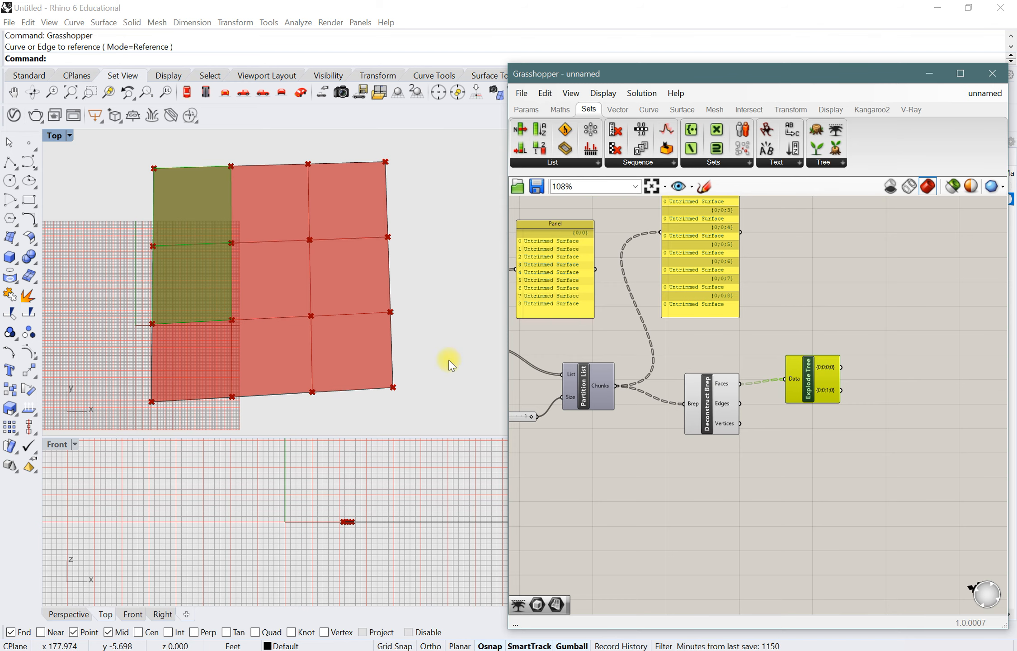
# - Turn off the preview of the Isotrim component
pyautogui.scroll(-2, 823, 427)
pyautogui.scroll(4, 737, 470)
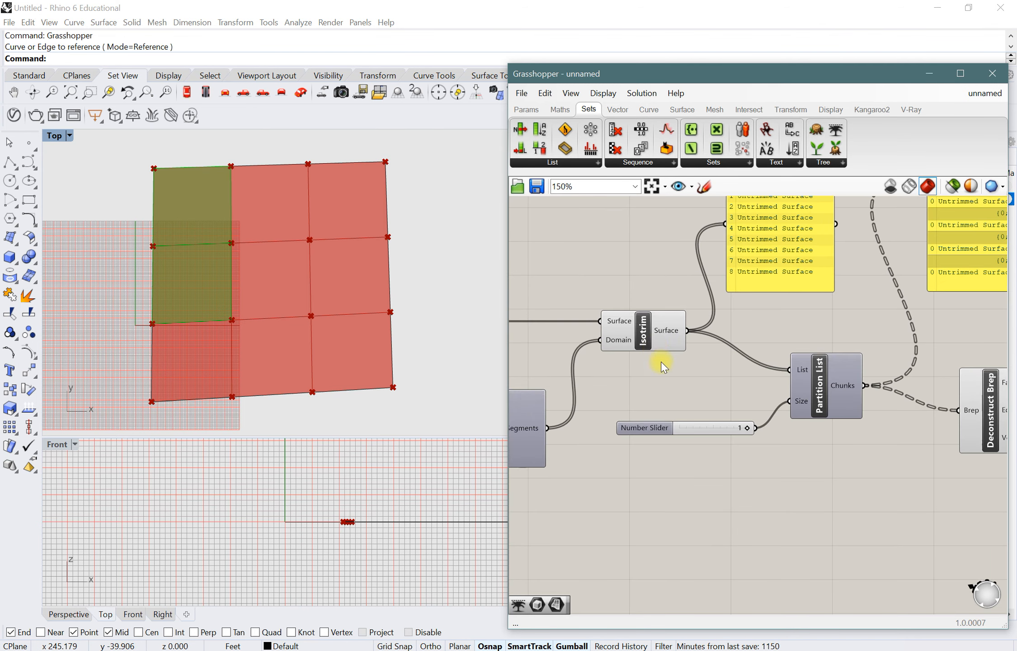
pyautogui.click(642, 334)
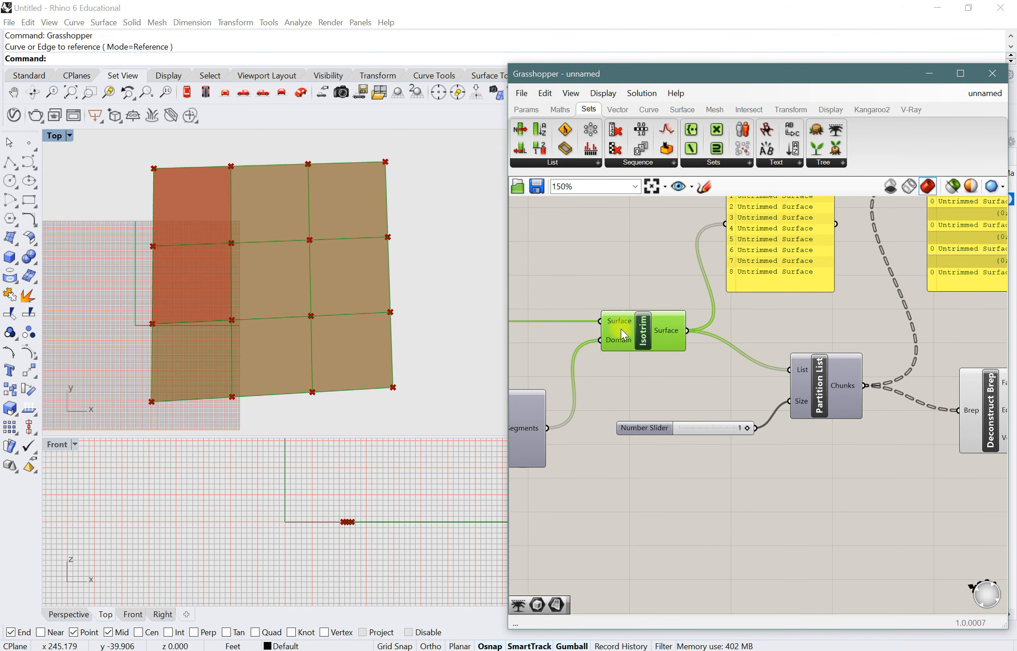
pyautogui.scroll(-6, 626, 328)
pyautogui.moveTo(804, 406); pyautogui.dragTo(748, 402, button='right')
pyautogui.scroll(2, 549, 355)
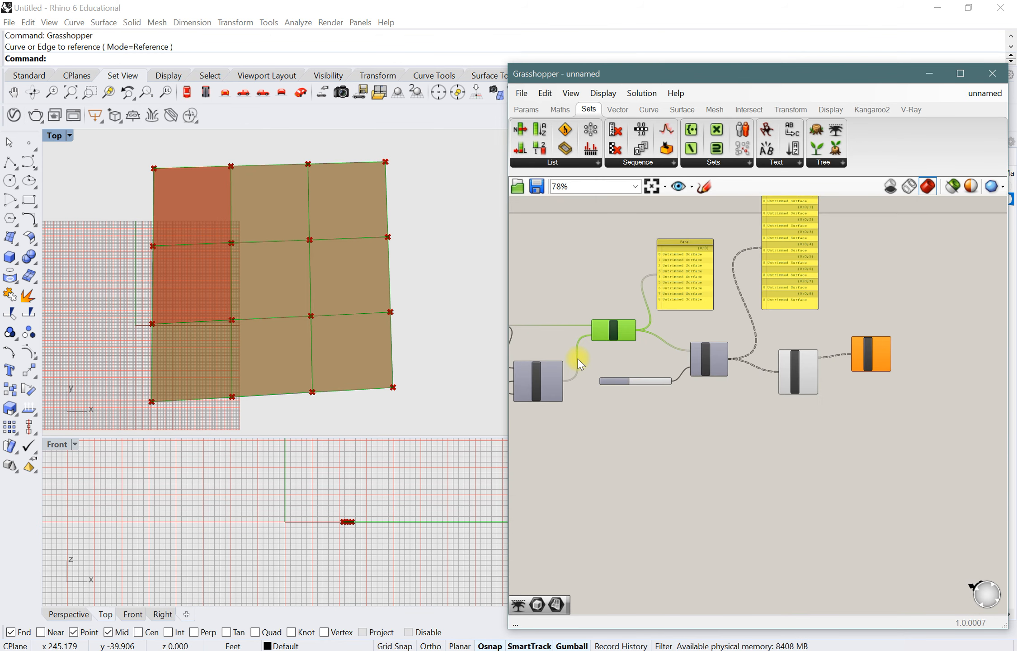
pyautogui.scroll(1, 626, 347)
pyautogui.rightClick(610, 326)
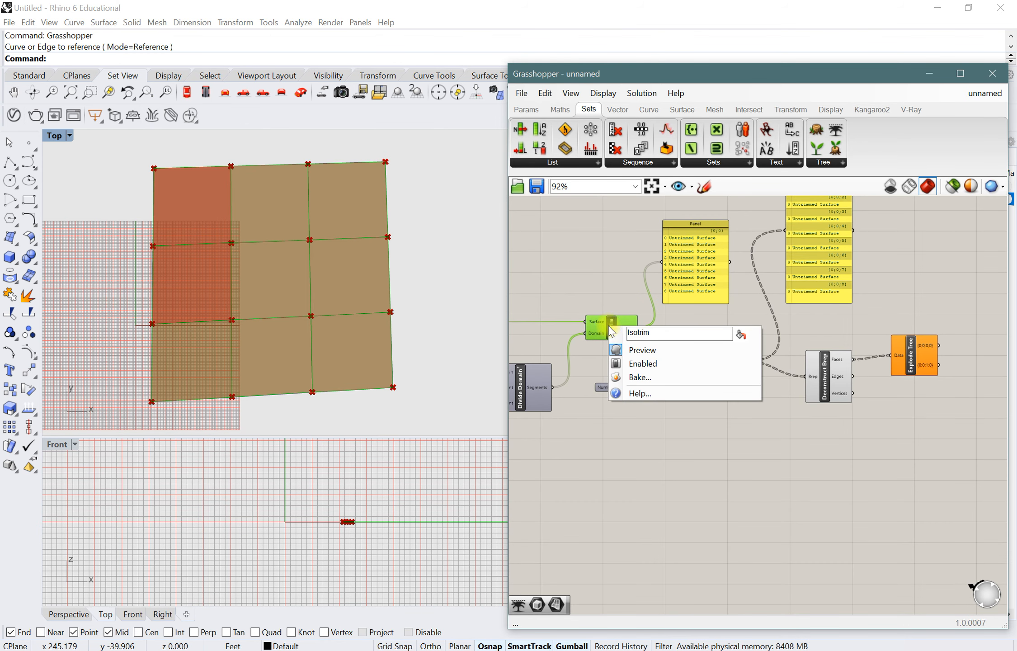
pyautogui.click(631, 351)
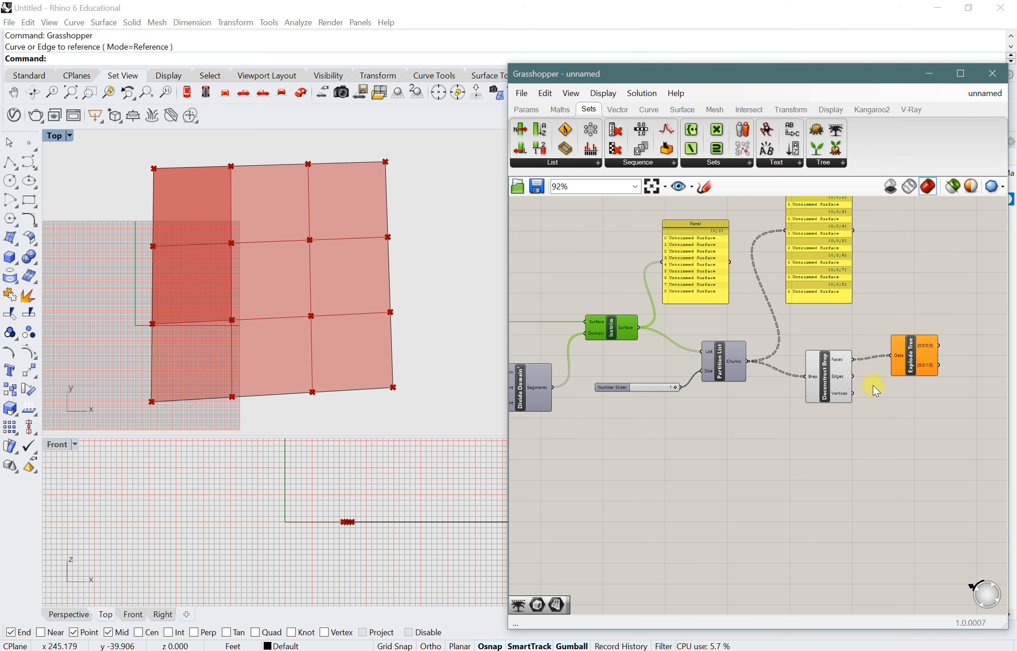
# - Shift Explode Tree slightly farther from Deconstruct Brep and turn off Deconstruct Brep's preview
pyautogui.scroll(-1, 907, 412)
pyautogui.moveTo(920, 419); pyautogui.dragTo(835, 421, button='right')
pyautogui.scroll(2, 836, 370)
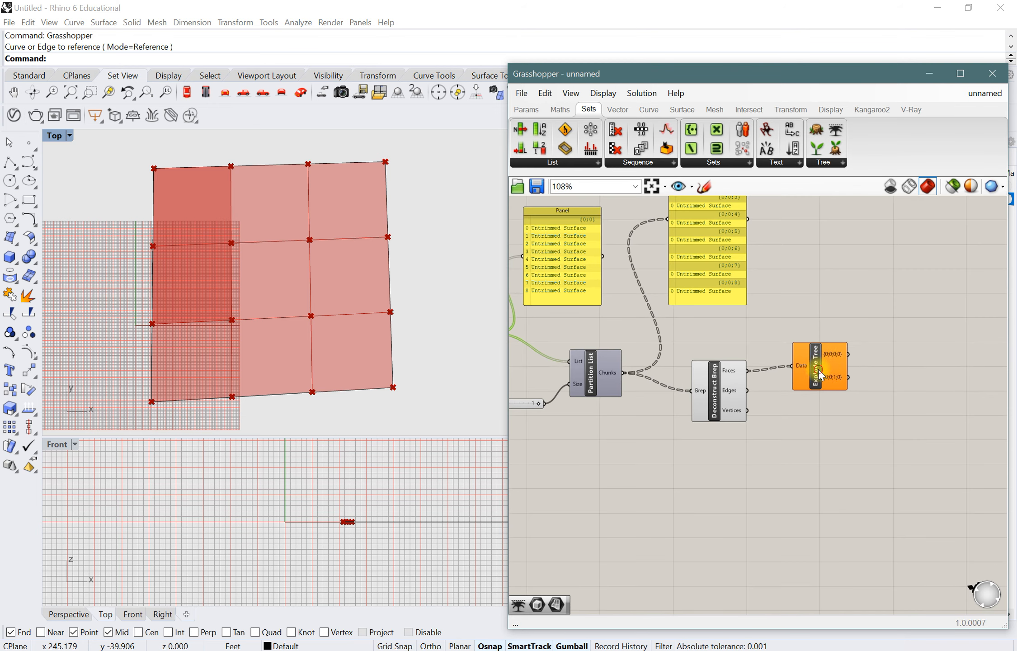
pyautogui.moveTo(821, 375); pyautogui.dragTo(826, 373)
pyautogui.click(714, 385)
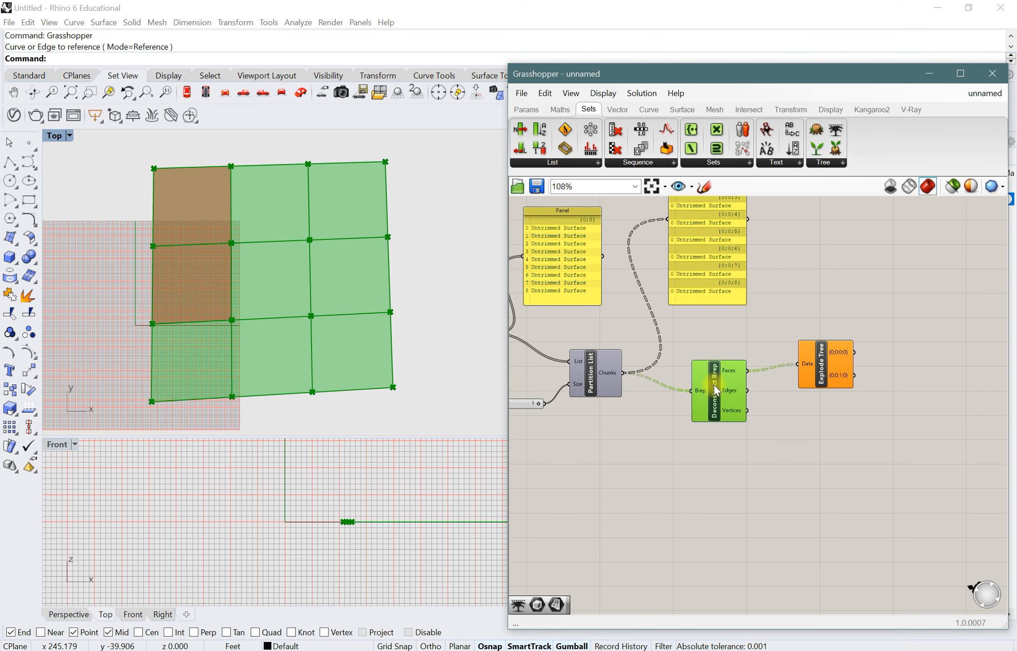
pyautogui.rightClick(716, 385)
pyautogui.click(733, 409)
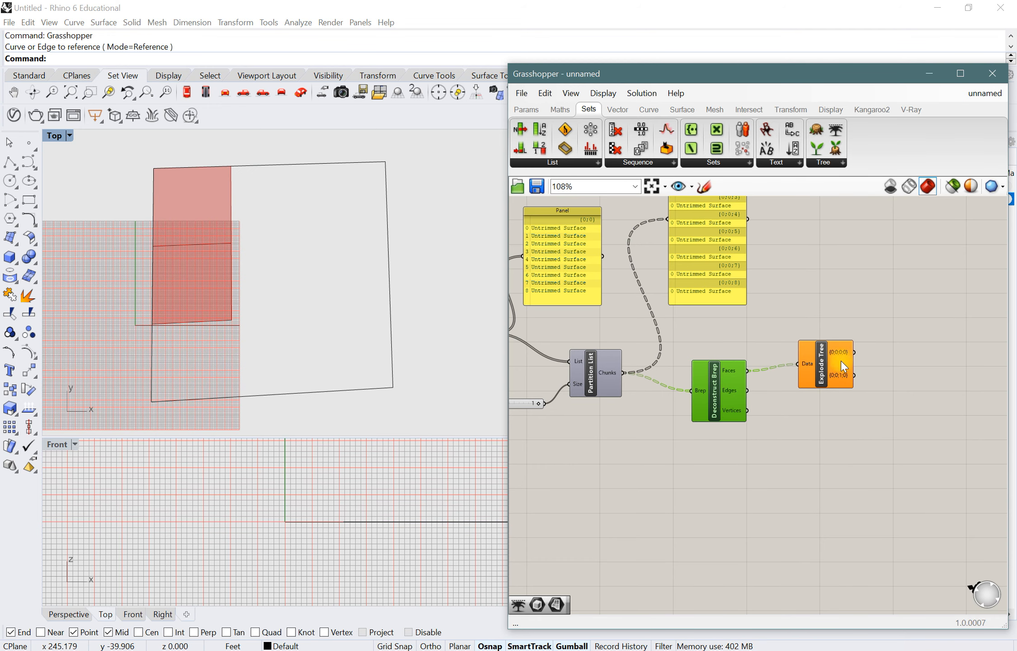
# - Match Explode Tree's outputs to the incoming branches and lower the component to line up its Data input with Faces
pyautogui.scroll(-2, 841, 352)
pyautogui.moveTo(792, 279); pyautogui.dragTo(772, 345, button='right')
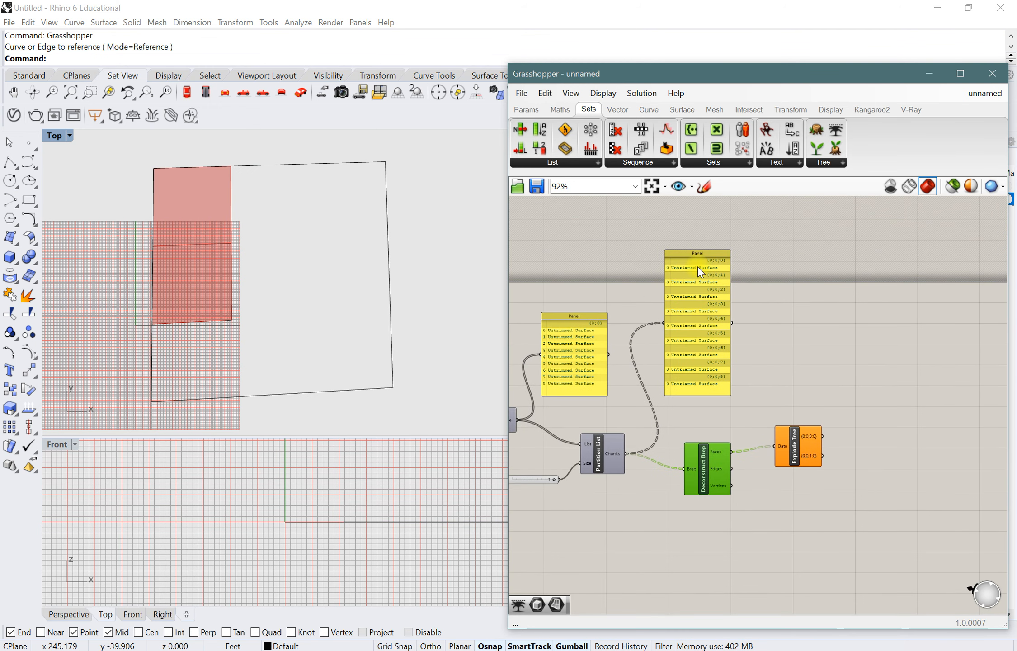
pyautogui.scroll(4, 803, 409)
pyautogui.moveTo(843, 533); pyautogui.dragTo(796, 503, button='right')
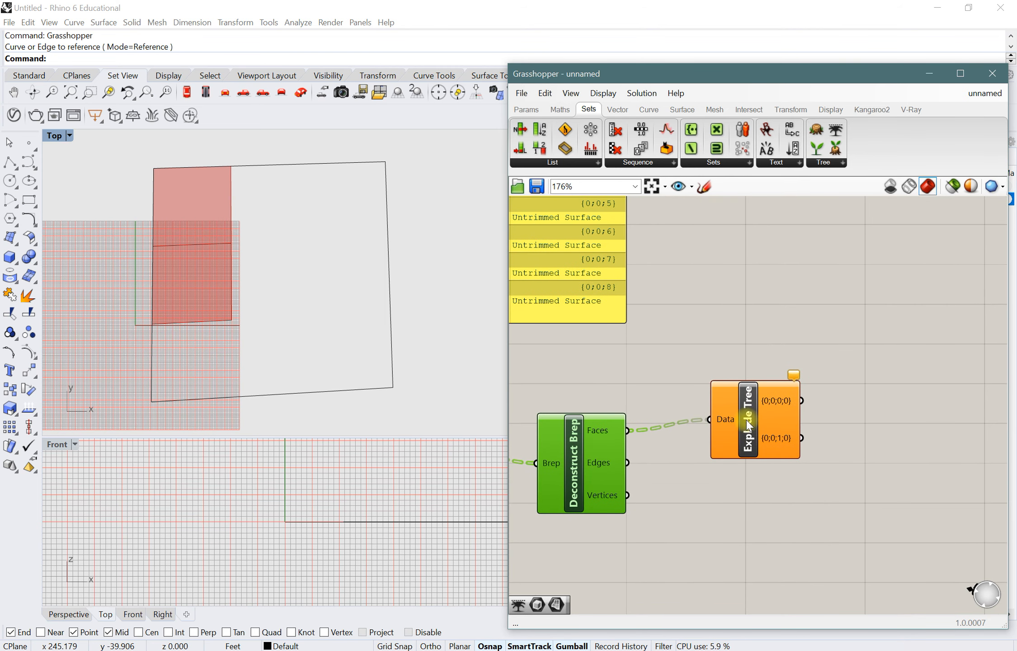
pyautogui.rightClick(750, 425)
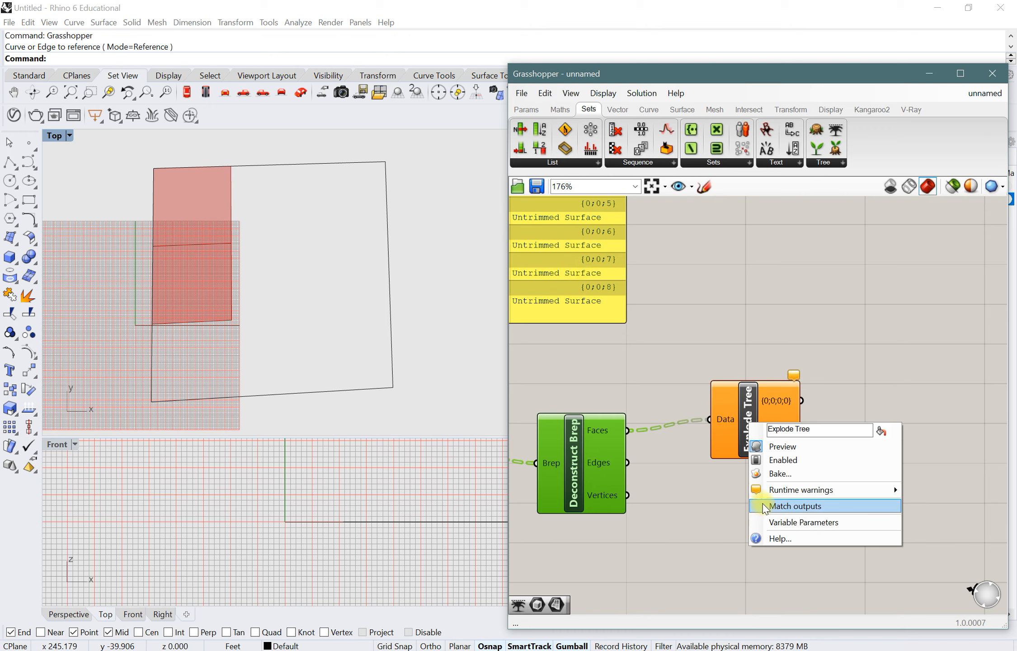
pyautogui.click(792, 512)
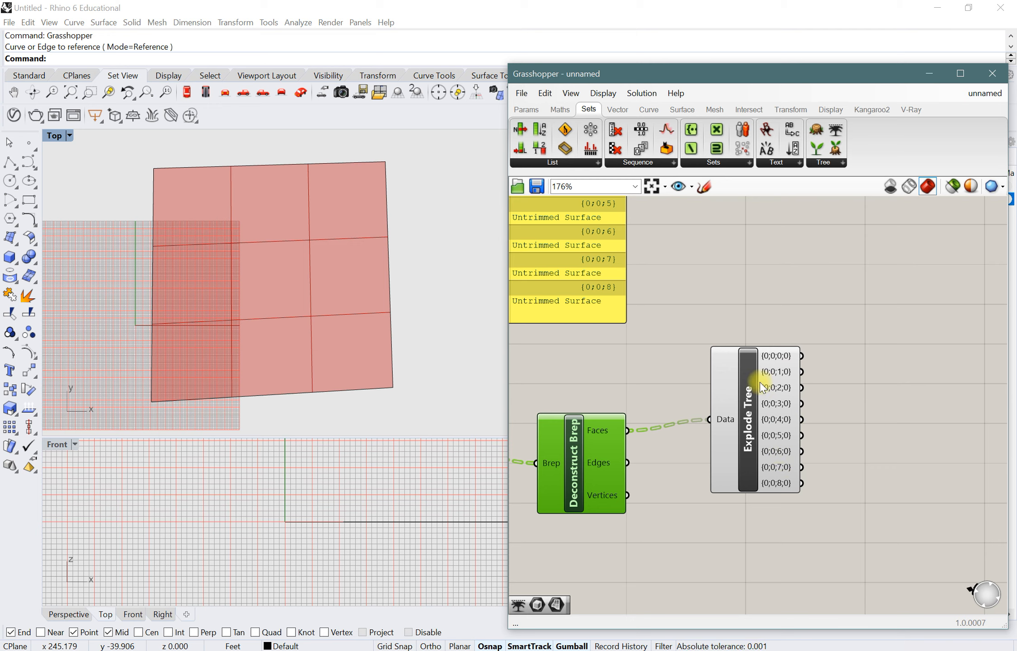
pyautogui.moveTo(755, 389); pyautogui.dragTo(753, 399)
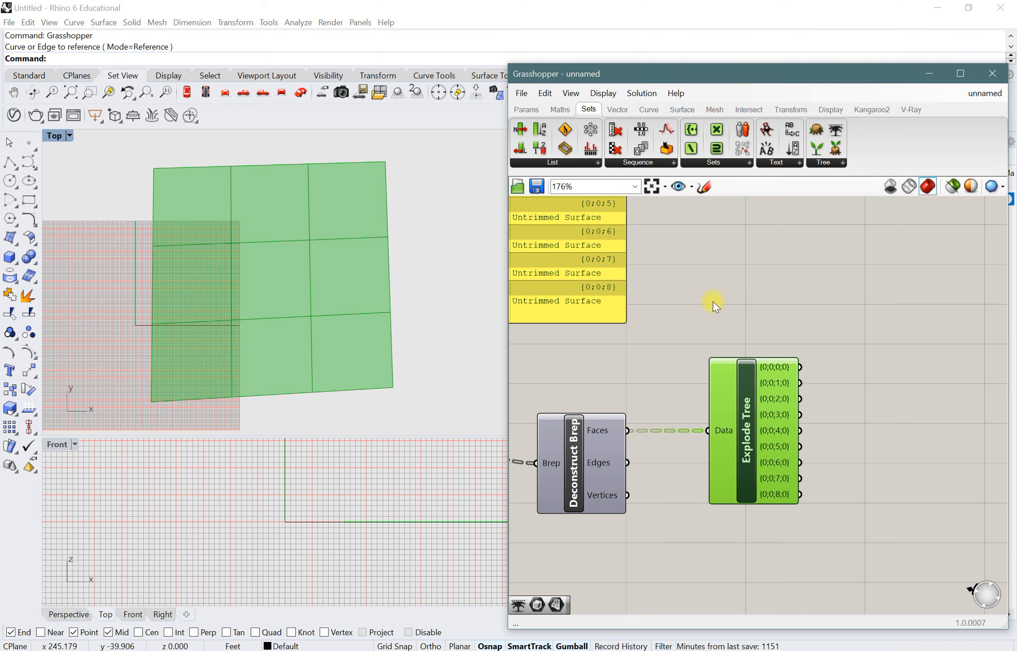
# - Add a Surface parameter beyond Explode Tree and wire the {0;0;0;0} branch output into it
pyautogui.scroll(-2, 713, 302)
pyautogui.moveTo(851, 379); pyautogui.dragTo(740, 366, button='right')
pyautogui.scroll(2, 740, 365)
pyautogui.scroll(-1, 766, 334)
pyautogui.scroll(1, 663, 343)
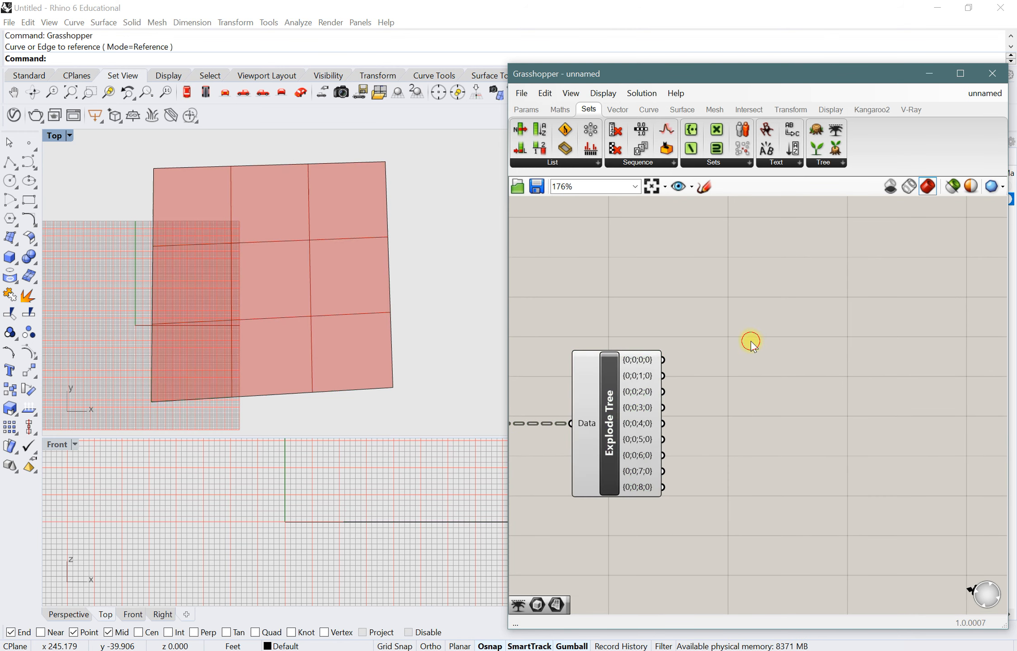
pyautogui.doubleClick(751, 341)
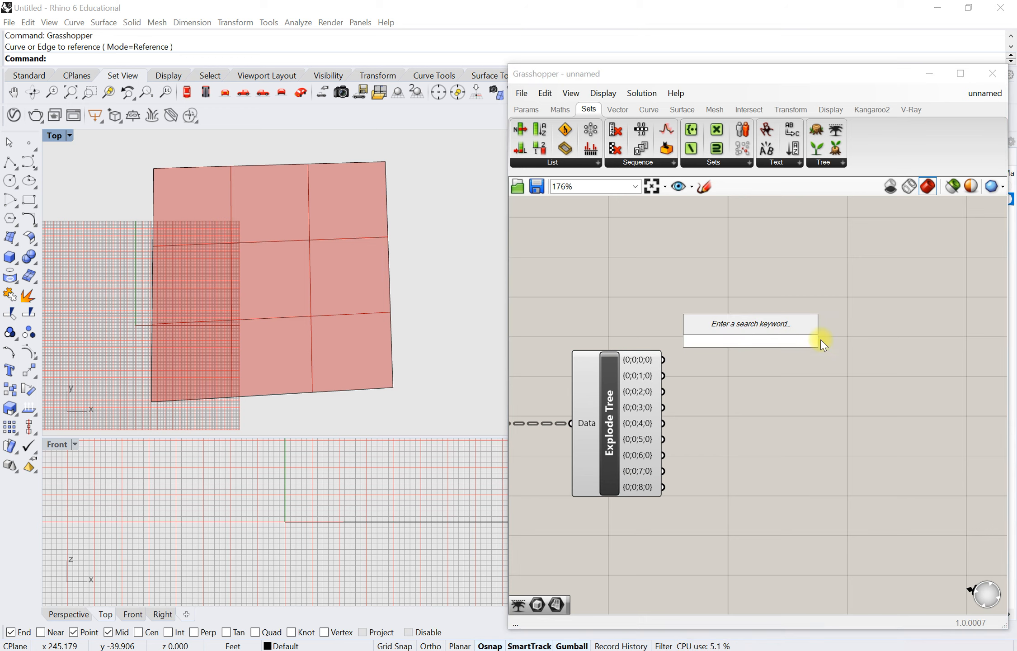
pyautogui.write('surfa')
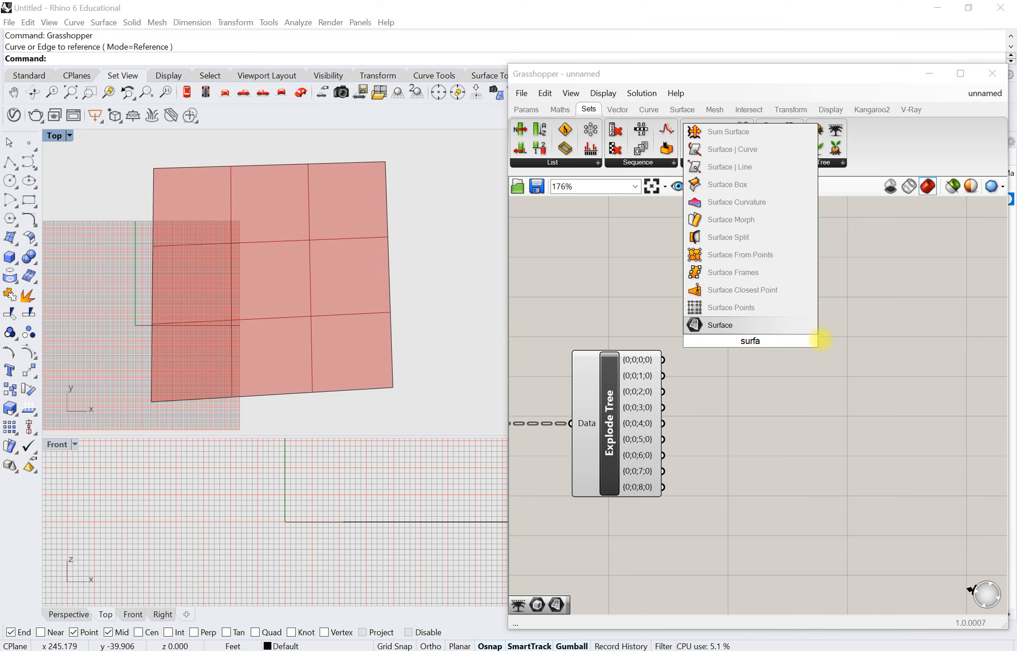
pyautogui.click(758, 325)
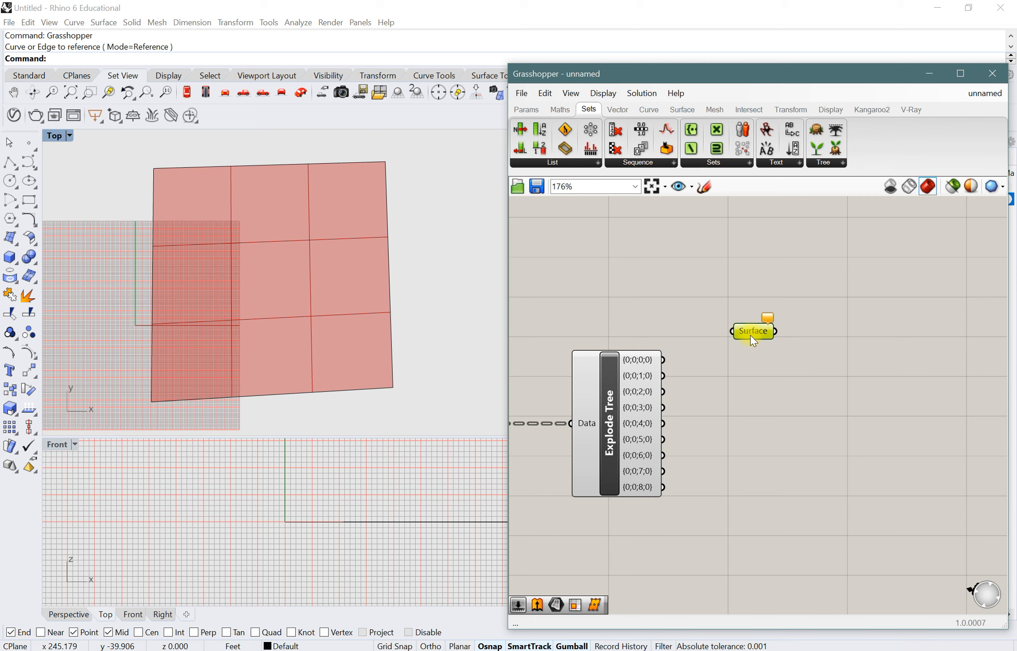
pyautogui.moveTo(662, 361); pyautogui.dragTo(749, 336)
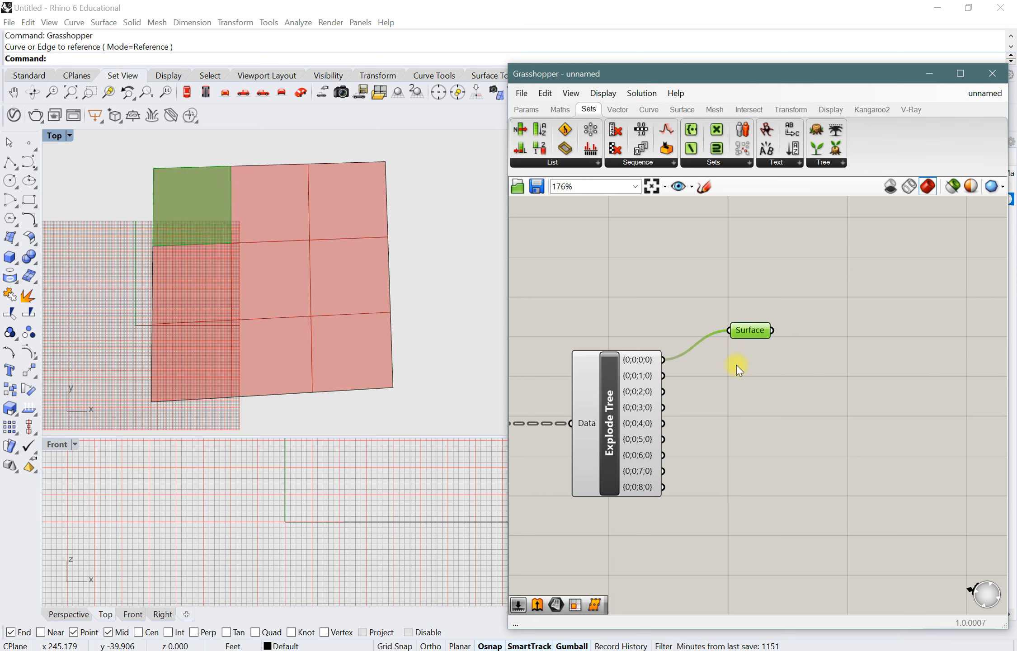
# - Duplicate the Surface parameter, place the copy just below the first, and wire the {0;0;1;0} branch into it as its only source
pyautogui.click(751, 333)
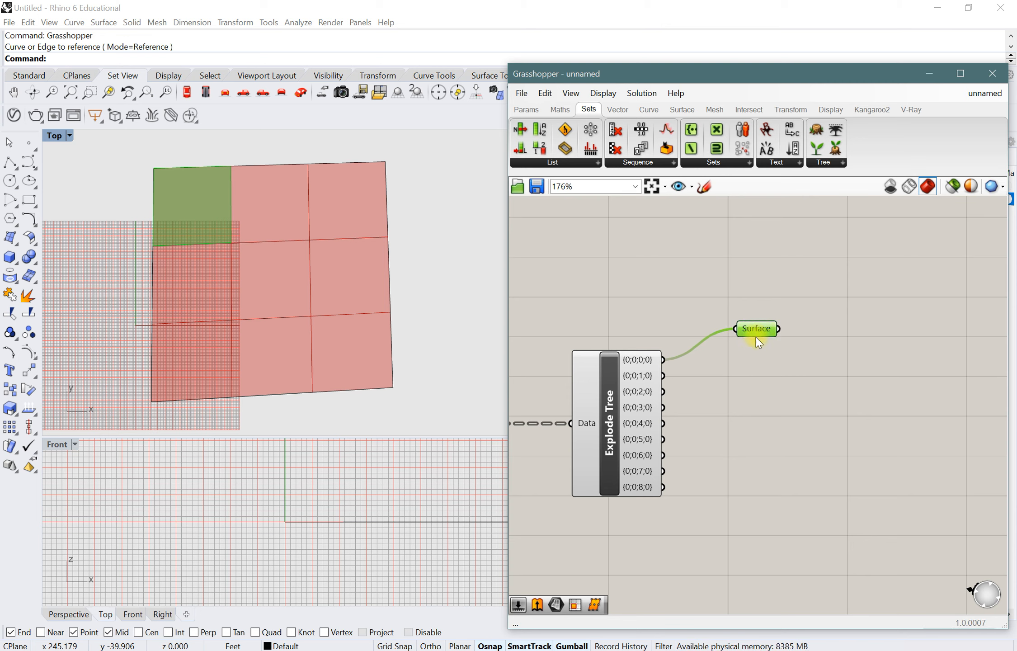
pyautogui.hotkey('ctrl', 'c')
pyautogui.hotkey('ctrl', 'v')
pyautogui.moveTo(763, 352); pyautogui.dragTo(764, 361)
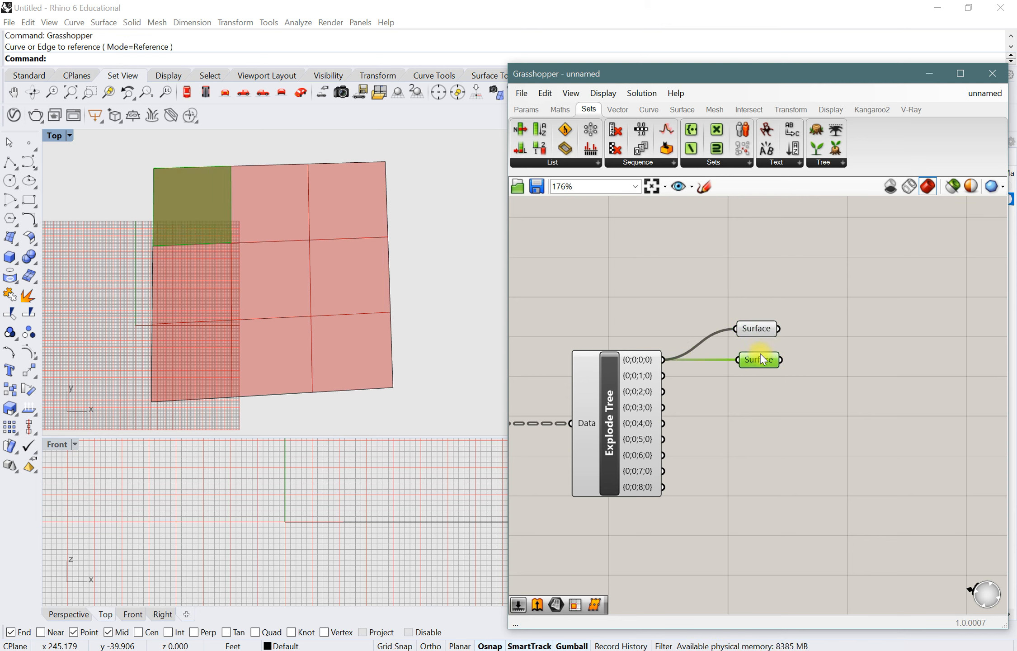
pyautogui.moveTo(665, 375); pyautogui.dragTo(737, 355)
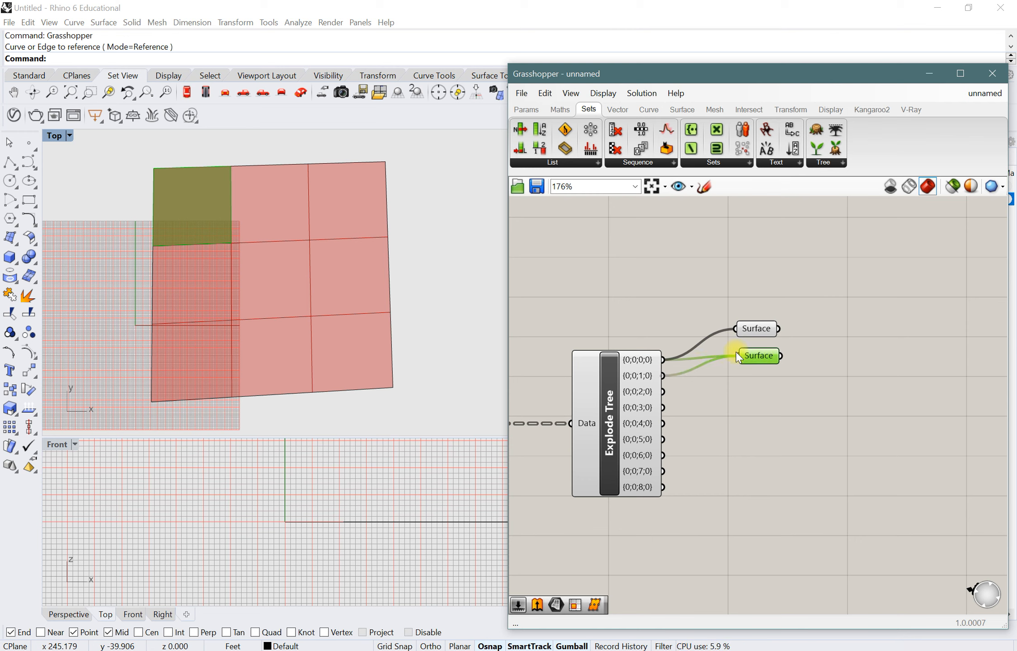
# - Make five more copies of the second Surface parameter
pyautogui.hotkey('ctrl', 'c')
pyautogui.hotkey('ctrl', 'v')
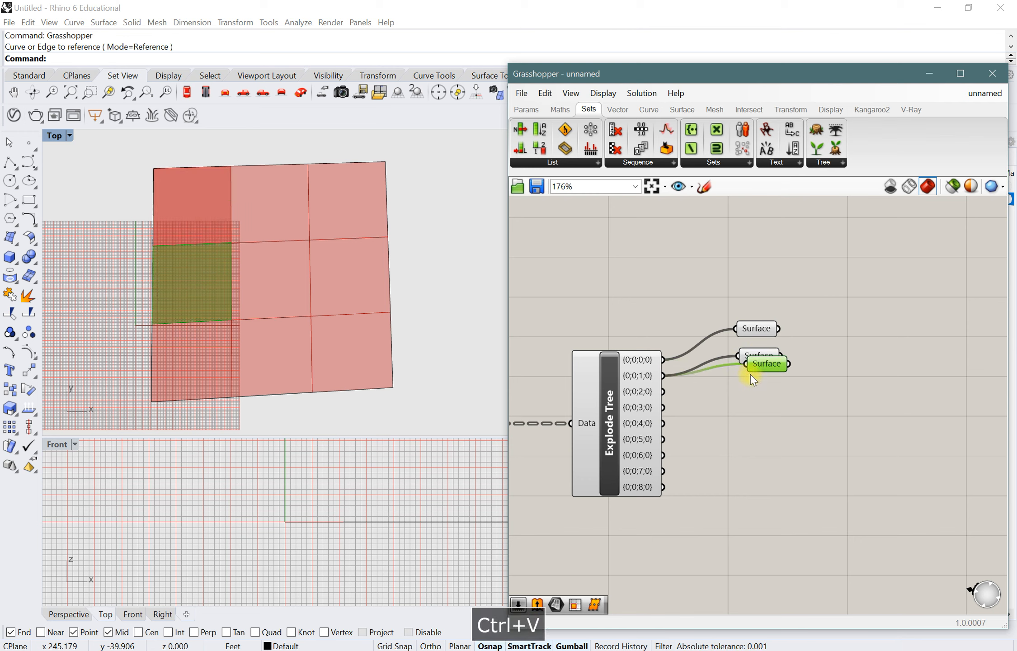
pyautogui.hotkey('ctrl', 'v')
pyautogui.hotkey('ctrl', 'v')
pyautogui.hotkey('ctrl', 'v')
pyautogui.hotkey('ctrl', 'v')
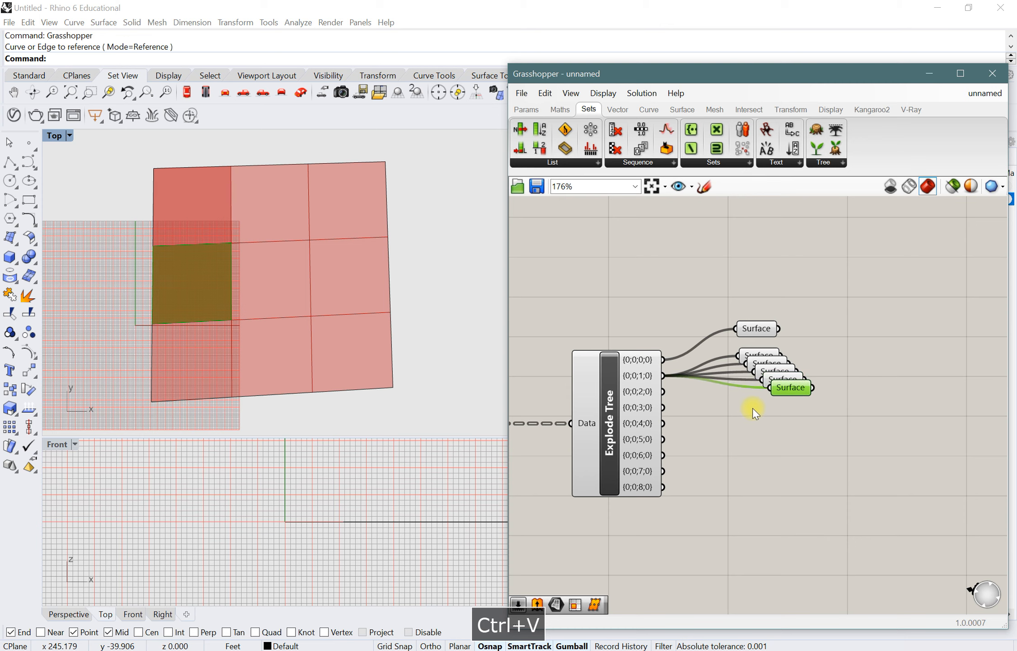
# - Spread the stacked Surface copies into a vertical column beside Explode Tree
pyautogui.moveTo(801, 403); pyautogui.dragTo(782, 502)
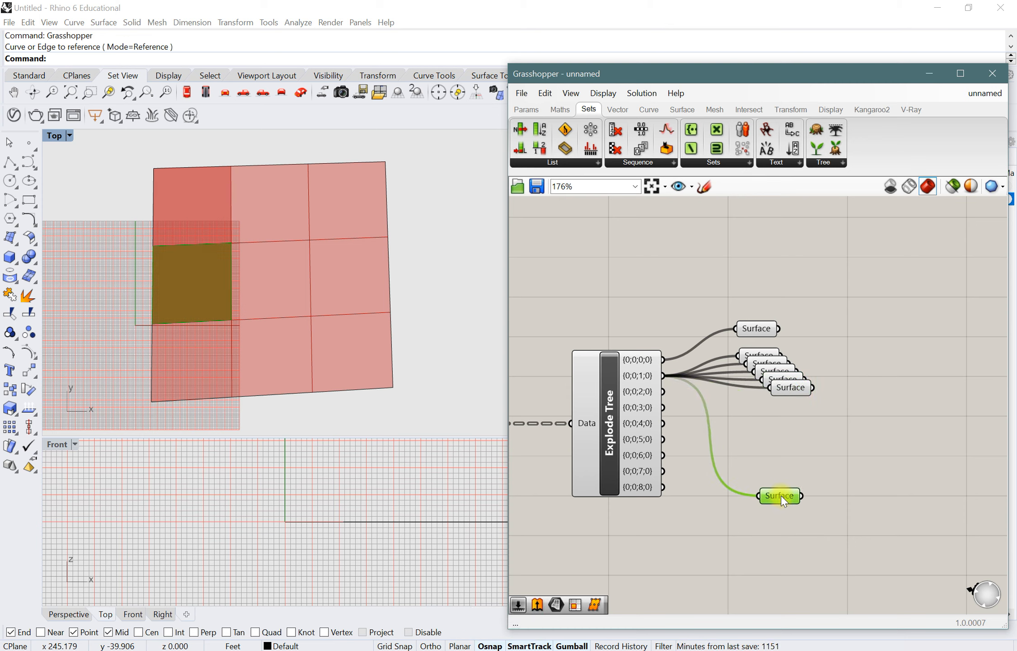
pyautogui.moveTo(792, 390); pyautogui.dragTo(781, 457)
pyautogui.moveTo(783, 380); pyautogui.dragTo(780, 425)
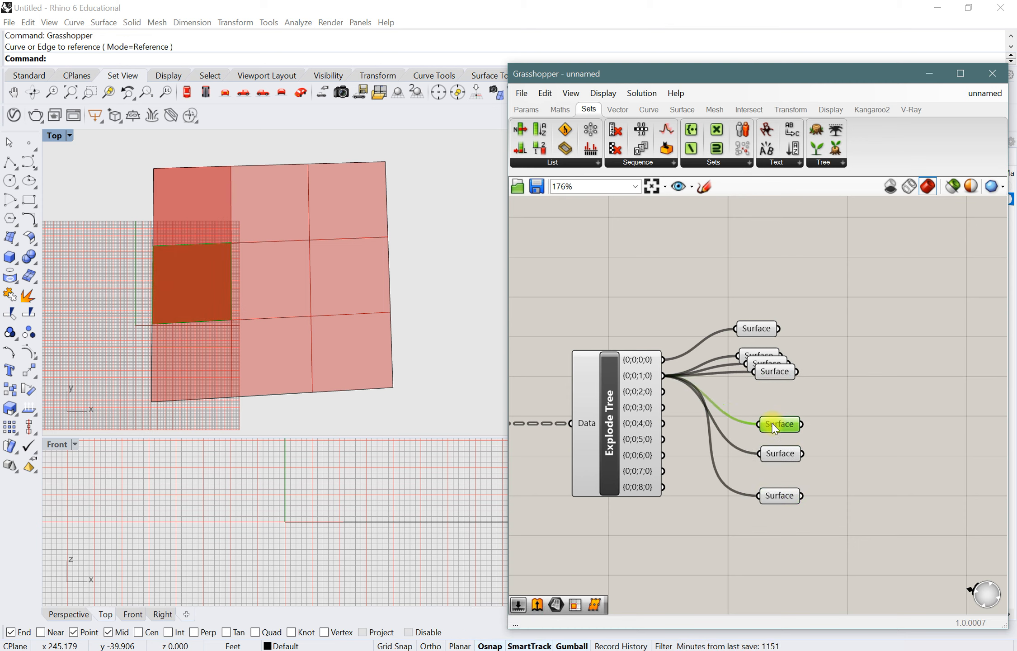
pyautogui.moveTo(774, 369); pyautogui.dragTo(774, 405)
pyautogui.moveTo(767, 362); pyautogui.dragTo(767, 375)
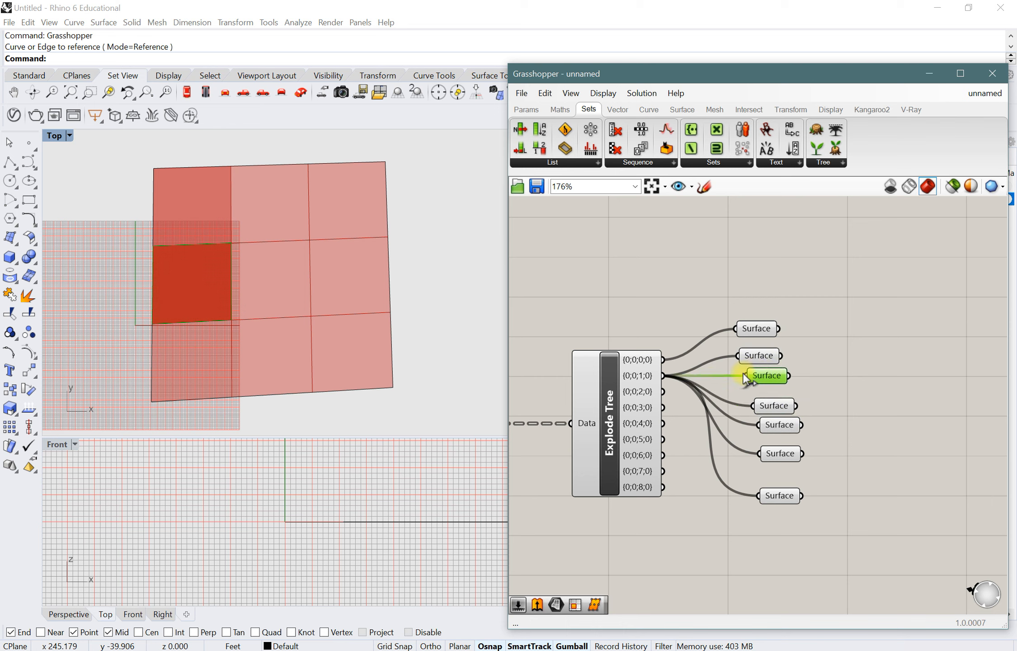
# - Wire Explode Tree outputs {0;0;2;0} through {0;0;5;0} into the third to sixth Surface parameters, and {0;0;8;0} into the last one
pyautogui.moveTo(664, 392); pyautogui.dragTo(746, 376)
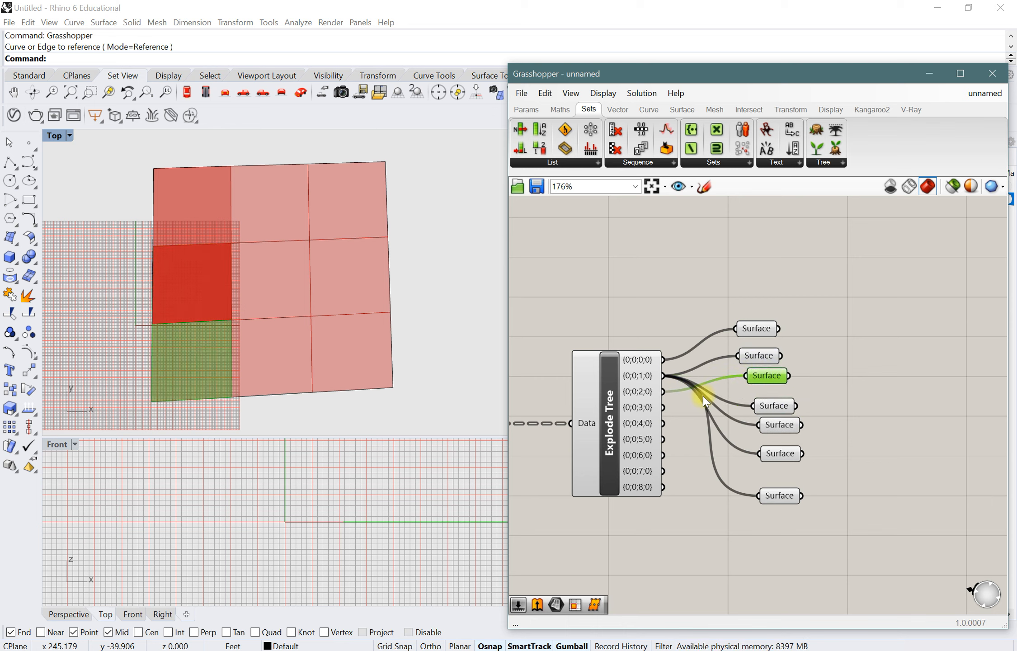
pyautogui.moveTo(663, 407); pyautogui.dragTo(759, 425)
pyautogui.moveTo(664, 439); pyautogui.dragTo(760, 454)
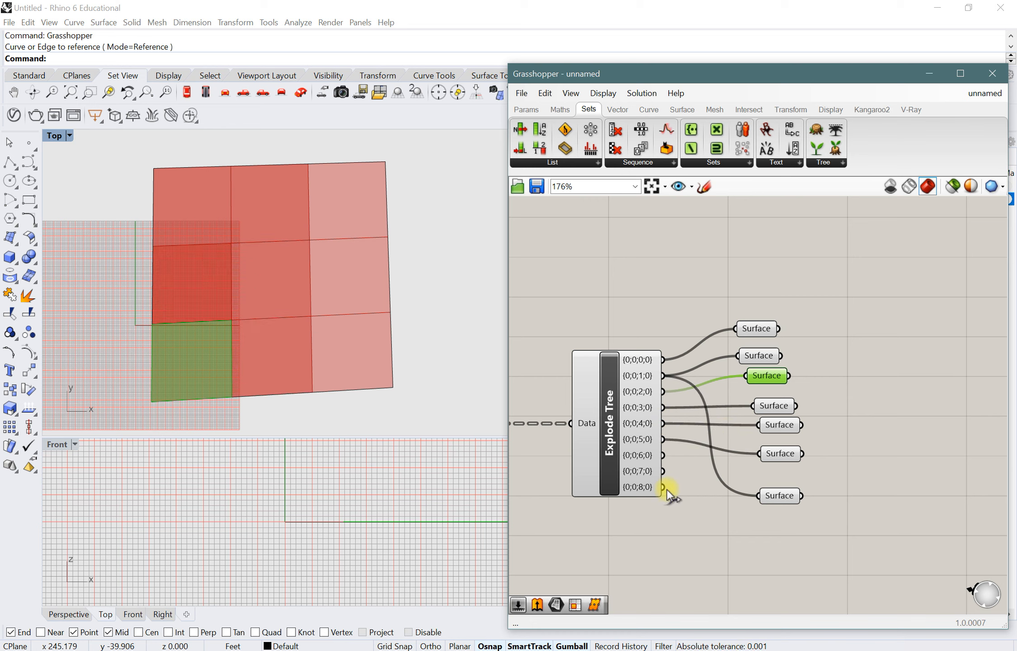
pyautogui.moveTo(662, 487); pyautogui.dragTo(779, 477)
# - Duplicate the last Surface parameter twice, arrange the copies in the column, and feed them from {0;0;6;0} and {0;0;7;0}
pyautogui.hotkey('ctrl', 'v')
pyautogui.hotkey('ctrl', 'v')
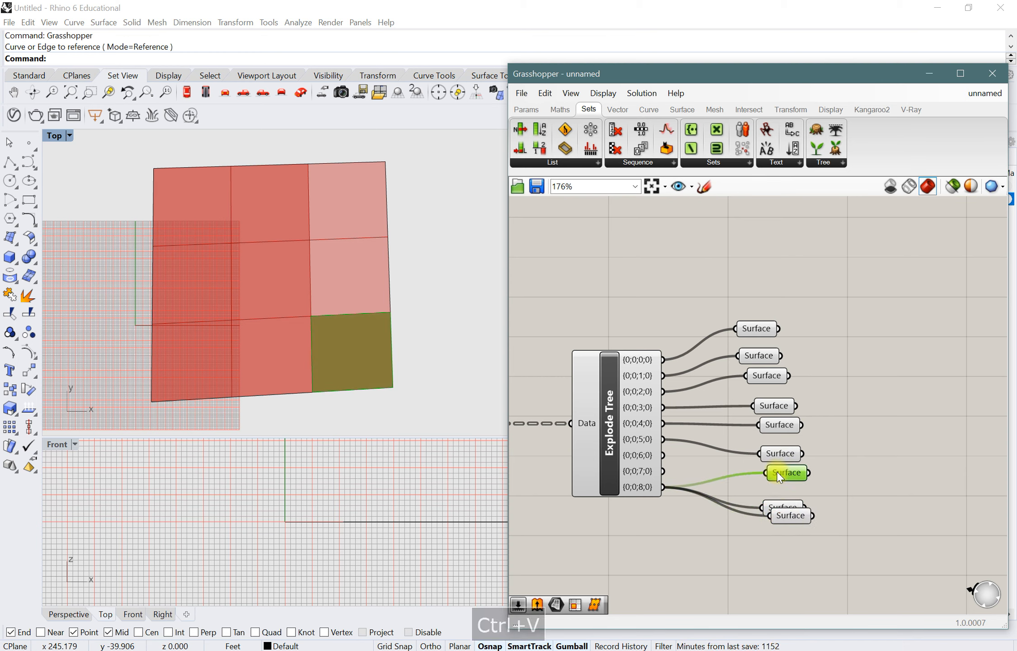
pyautogui.moveTo(663, 455); pyautogui.dragTo(769, 478)
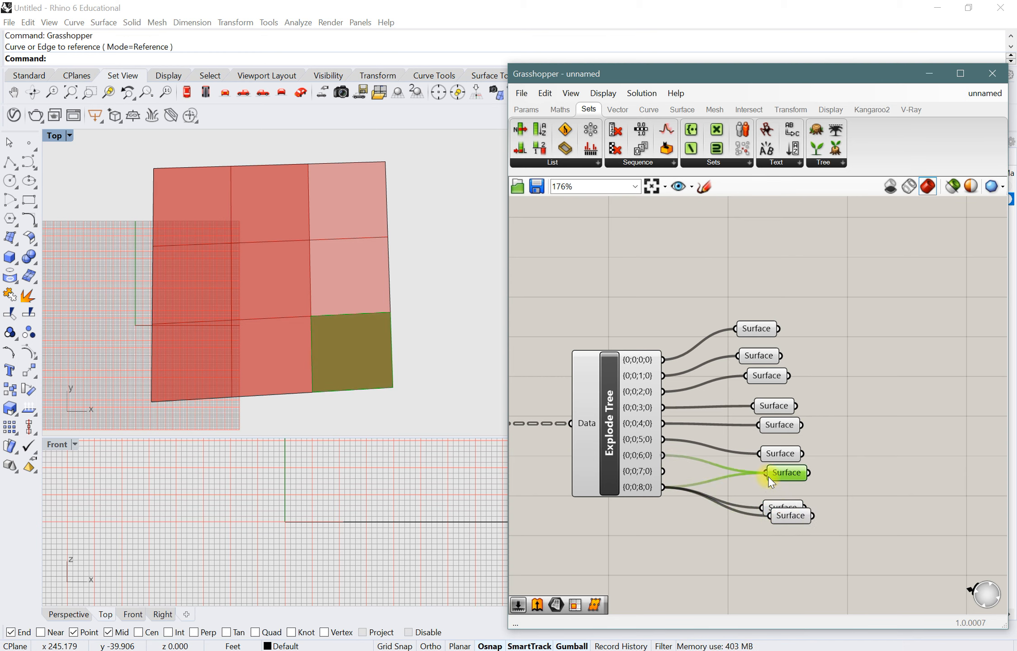
pyautogui.moveTo(789, 517); pyautogui.dragTo(783, 491)
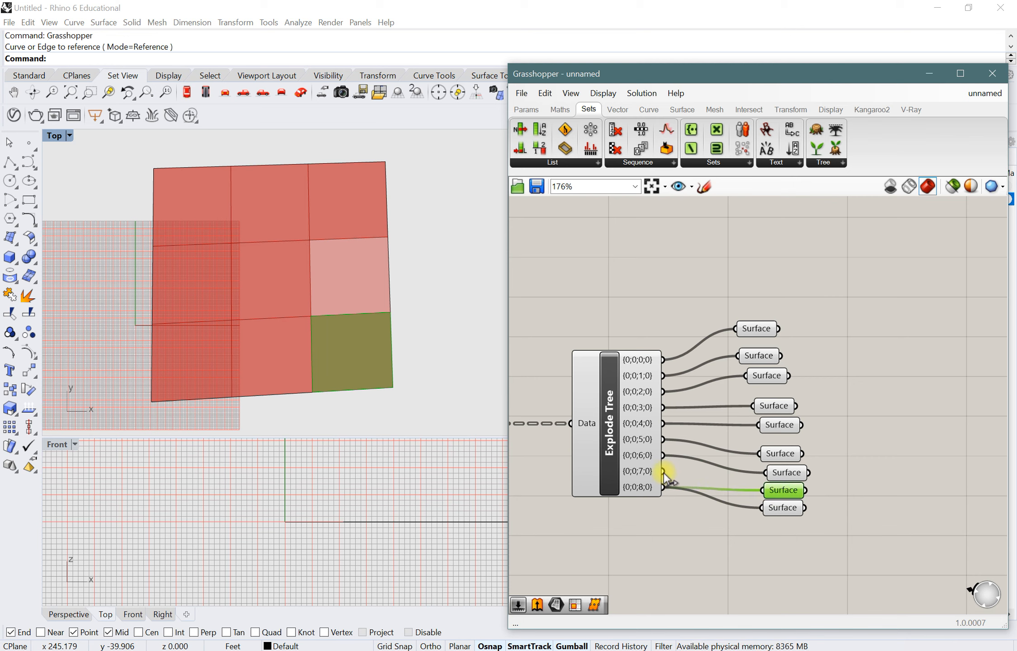
pyautogui.moveTo(664, 472); pyautogui.dragTo(776, 517)
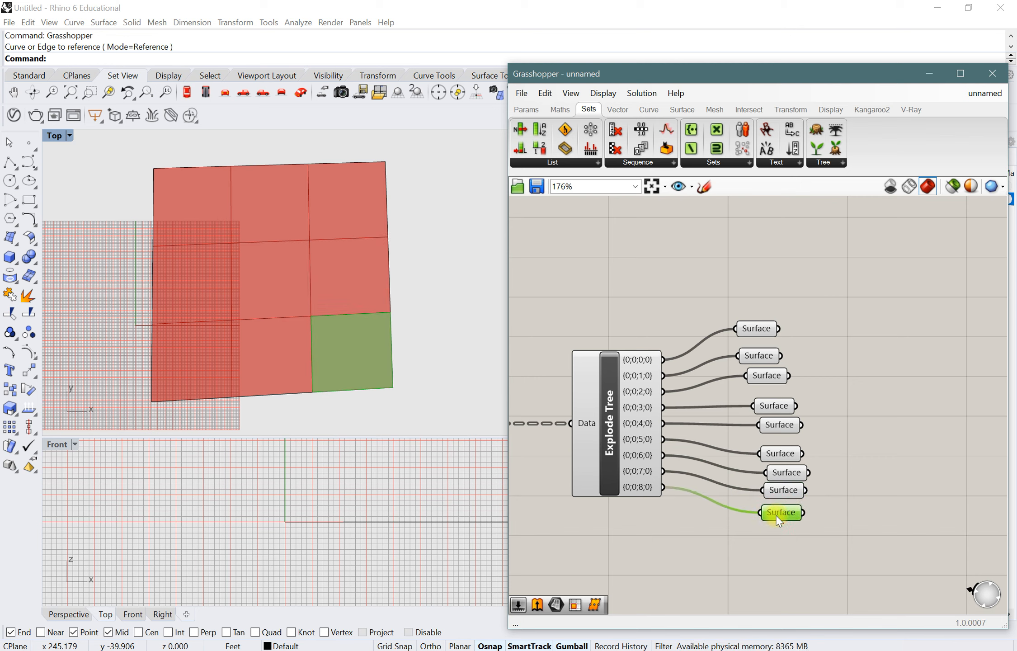
# - Distribute all nine Surface parameters evenly, align them in a vertical column, and move the column closer to Explode Tree
pyautogui.click(822, 540)
pyautogui.moveTo(848, 539); pyautogui.dragTo(719, 302)
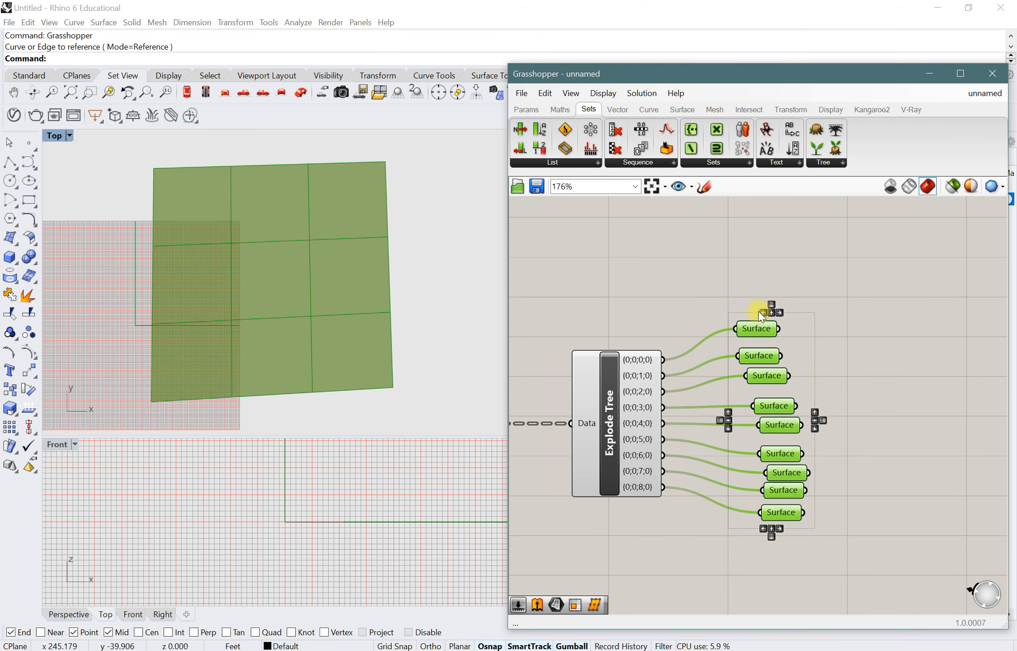
pyautogui.click(770, 537)
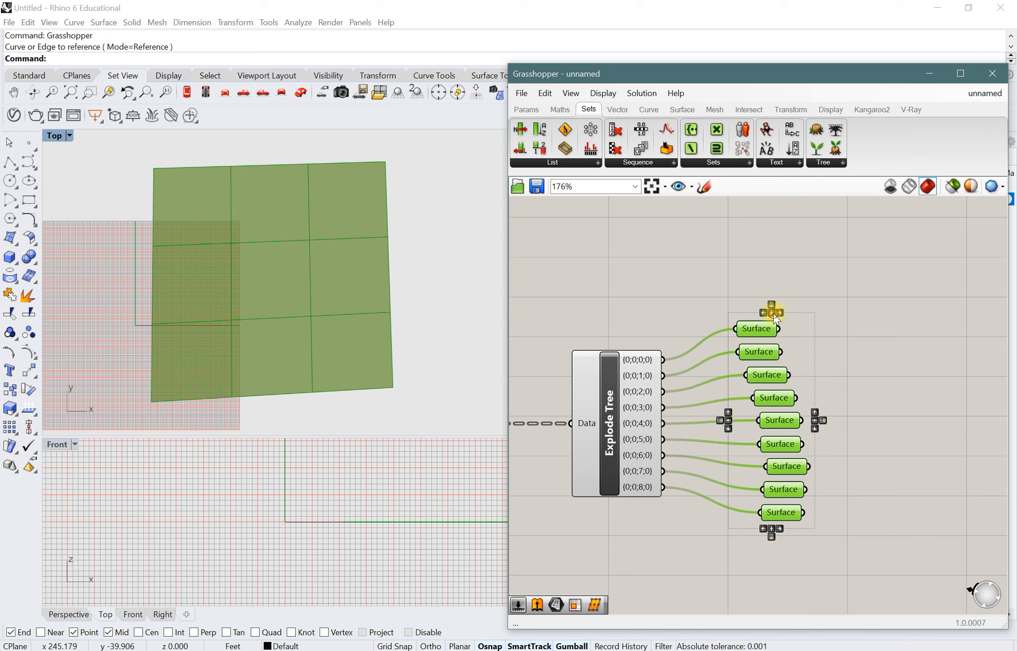
pyautogui.click(773, 313)
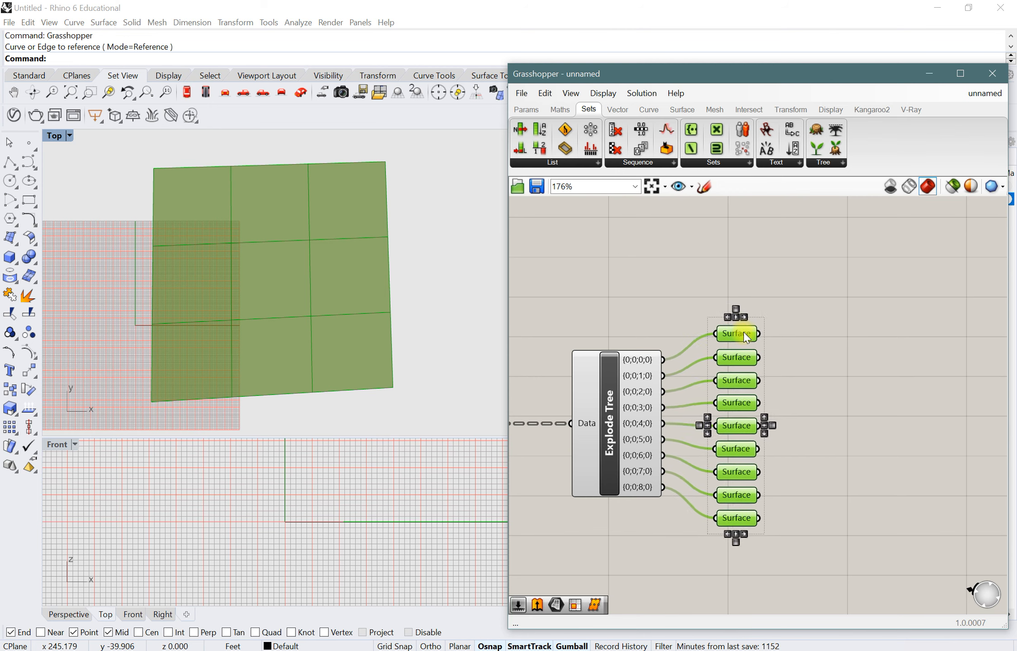
pyautogui.click(819, 383)
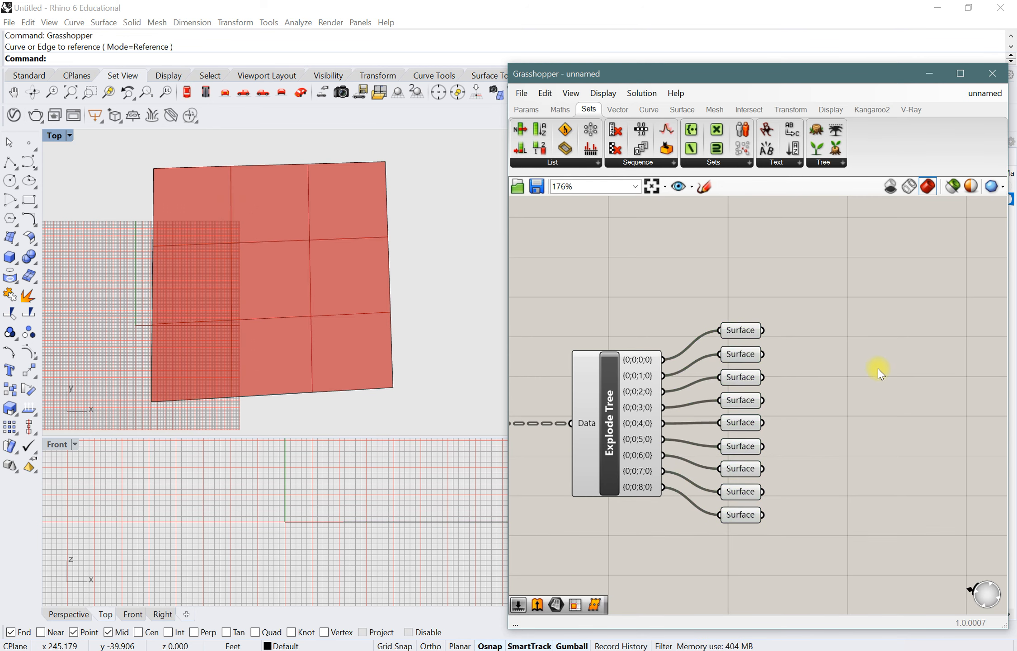
# - Turn off the preview of the Explode Tree component
pyautogui.scroll(-3, 877, 368)
pyautogui.scroll(2, 831, 388)
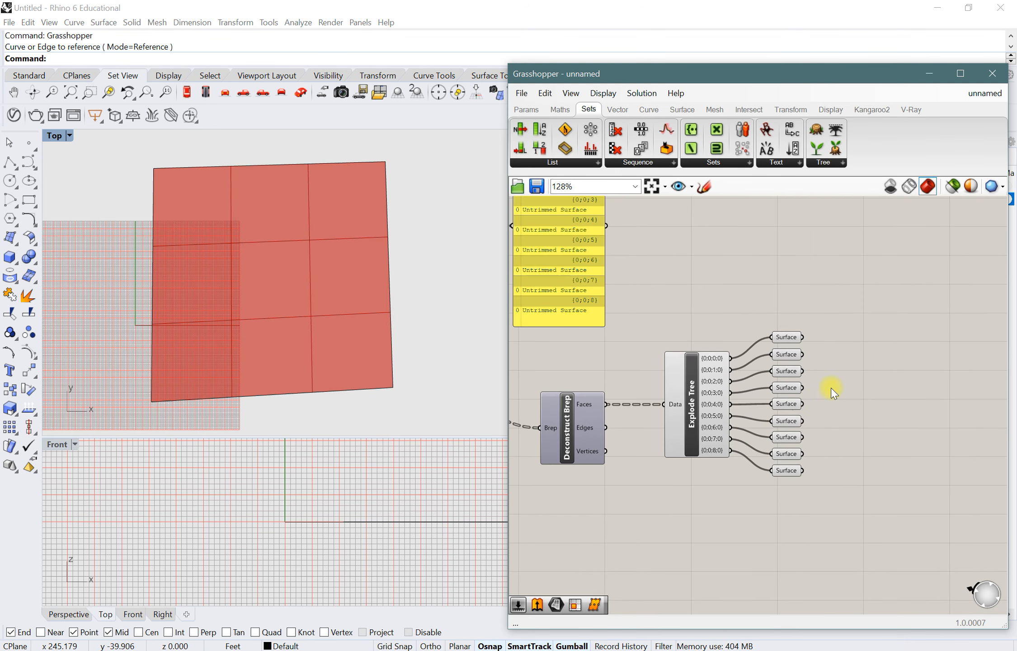
pyautogui.click(696, 400)
pyautogui.rightClick(709, 392)
pyautogui.click(729, 418)
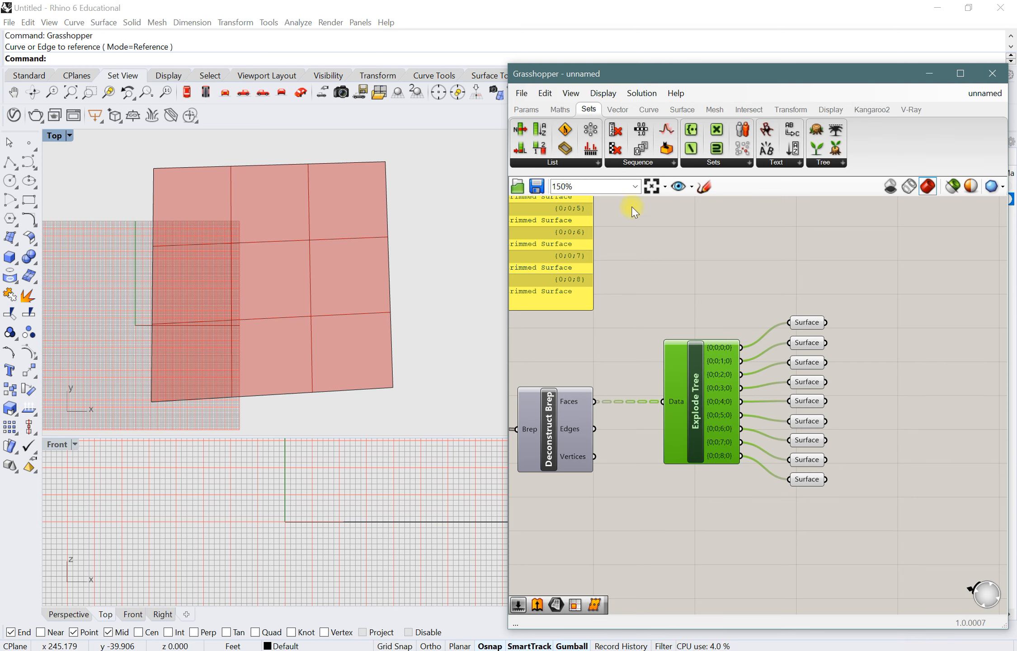
# - Select each of the nine Surface parameters in turn to check which site cell it holds
pyautogui.click(811, 322)
pyautogui.click(808, 343)
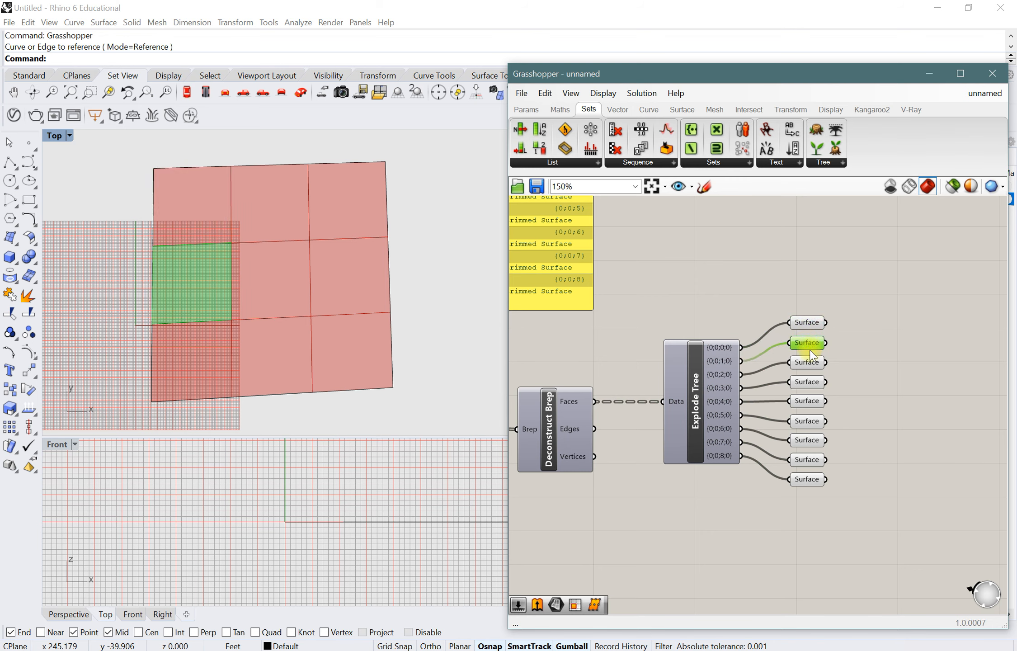
pyautogui.click(808, 363)
pyautogui.click(809, 382)
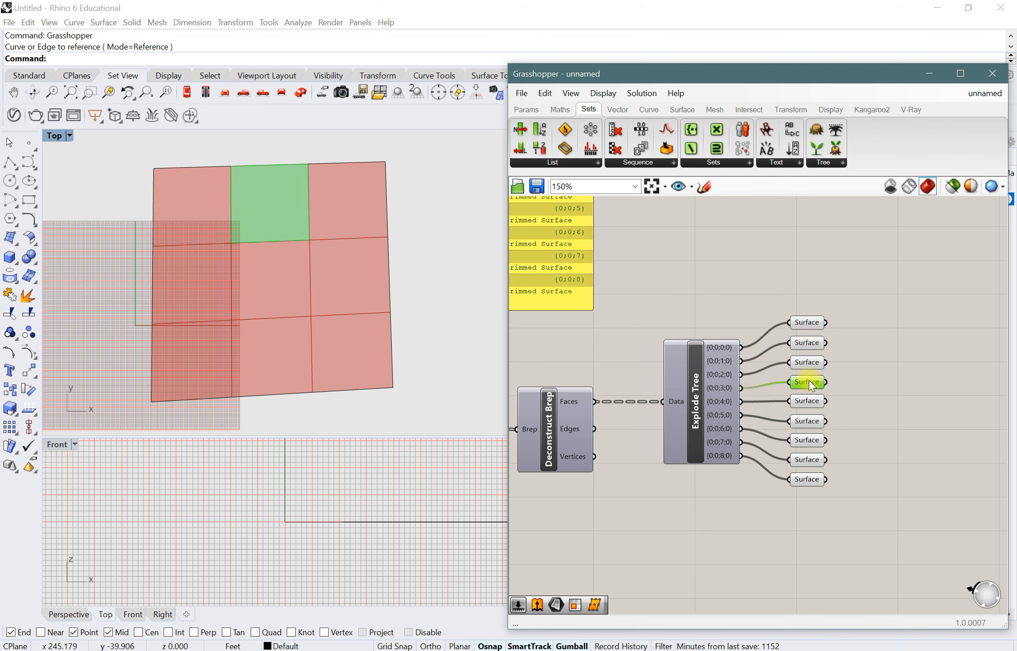
pyautogui.click(808, 401)
pyautogui.click(809, 421)
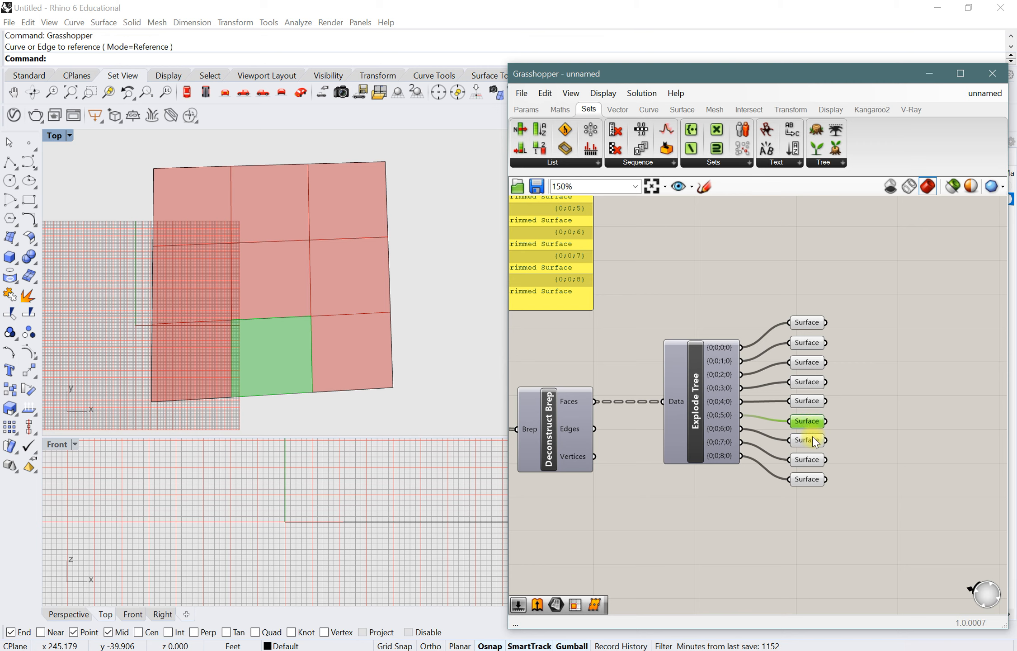
pyautogui.click(813, 440)
pyautogui.click(808, 460)
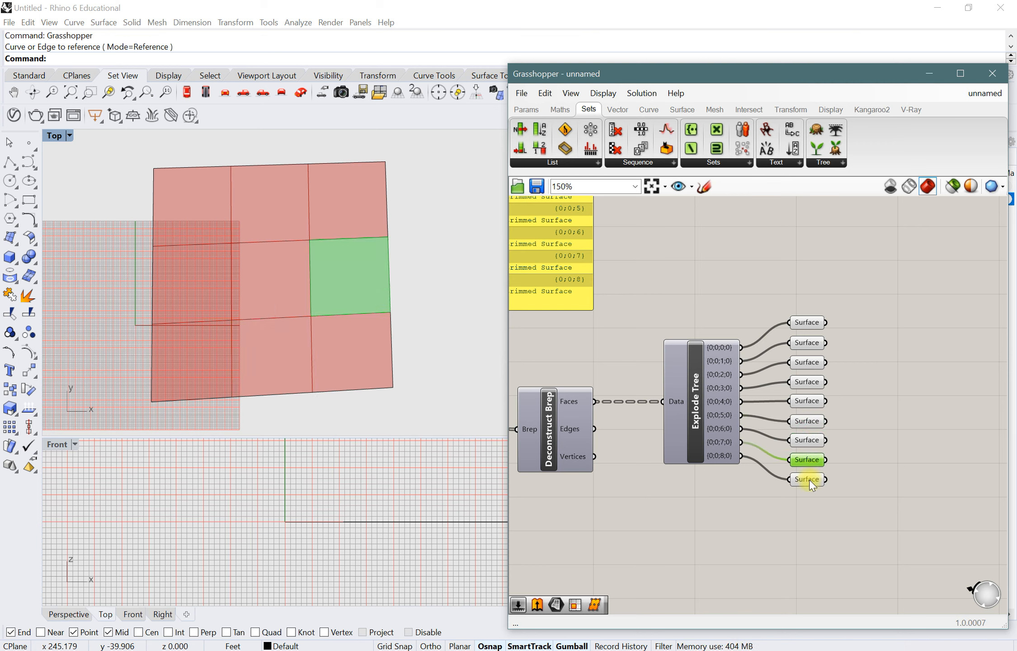
pyautogui.click(810, 480)
pyautogui.click(809, 460)
pyautogui.click(809, 440)
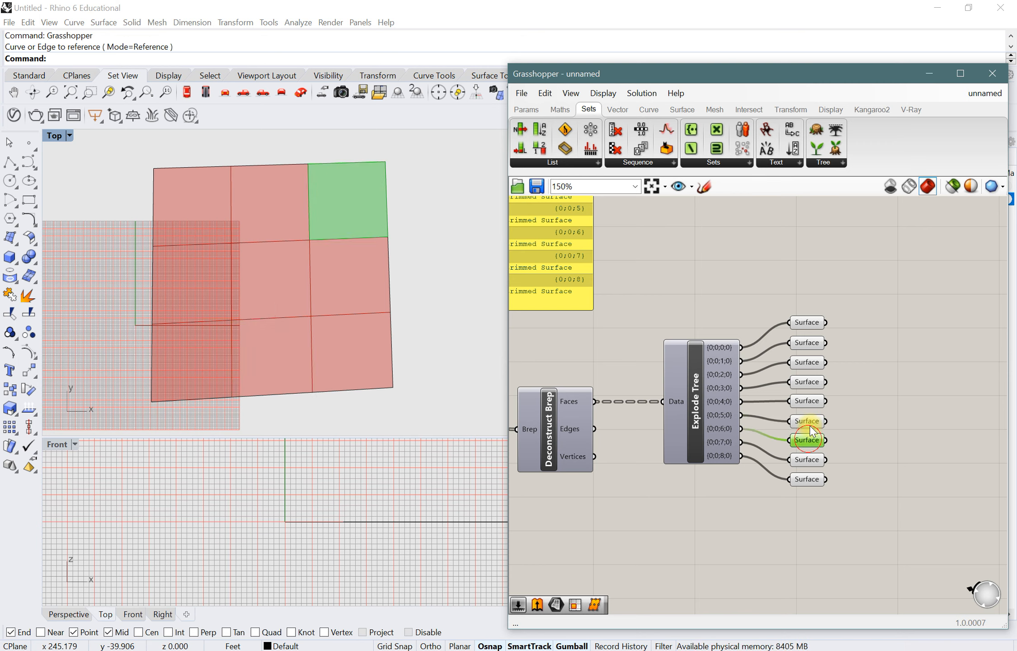
pyautogui.click(809, 422)
pyautogui.click(809, 402)
pyautogui.click(809, 383)
pyautogui.click(810, 364)
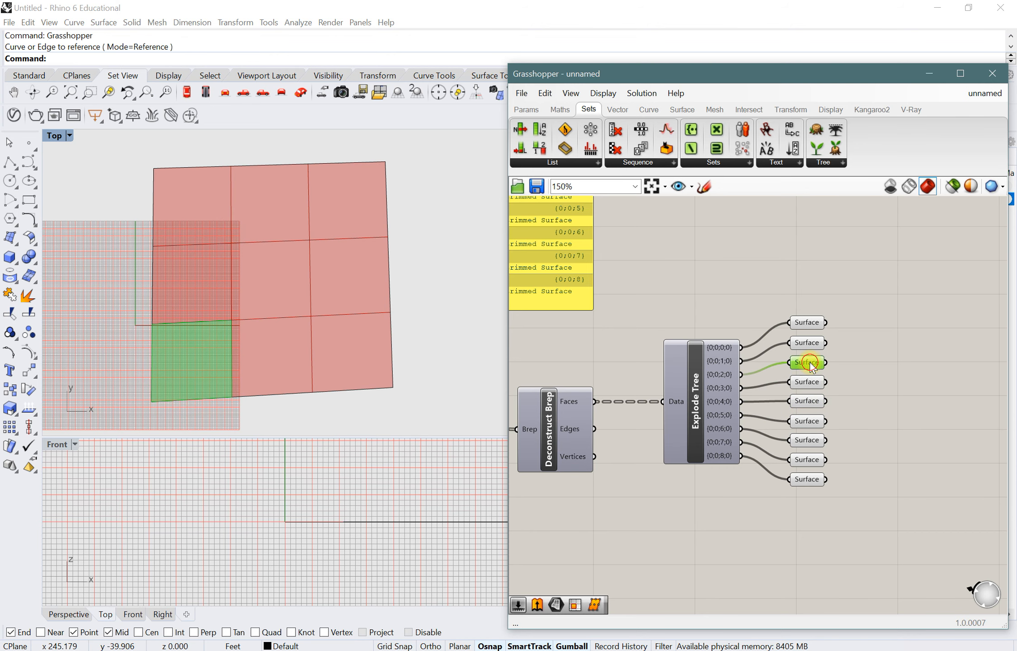
pyautogui.click(808, 343)
pyautogui.click(807, 322)
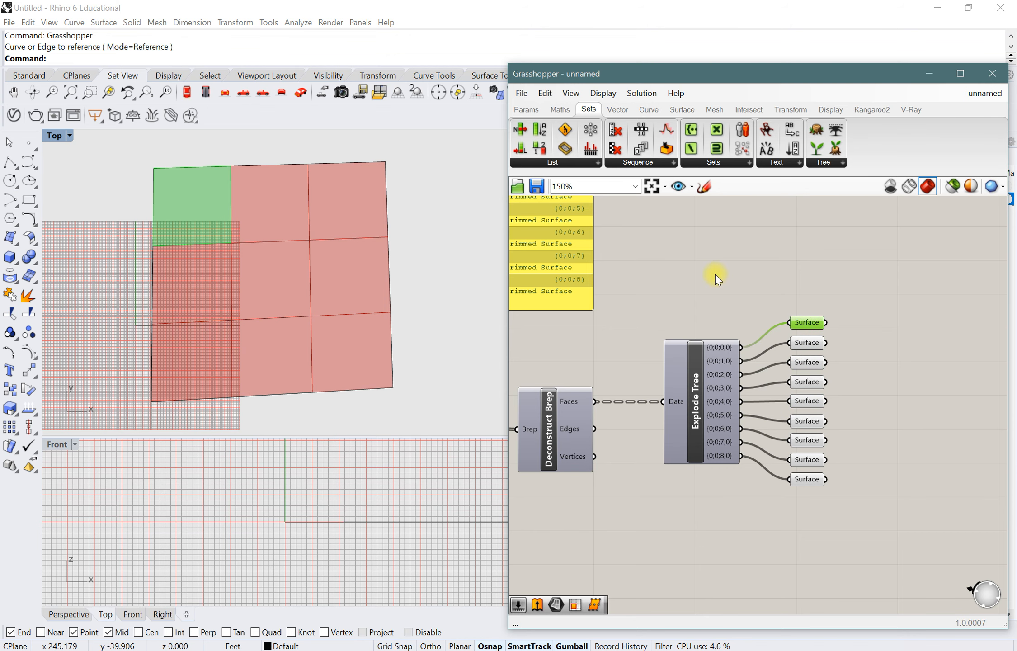
# - Switch to the DC2_A10_SP21 document in Google Docs to review the required region types and densities, and return to Grasshopper
pyautogui.scroll(-3, 718, 279)
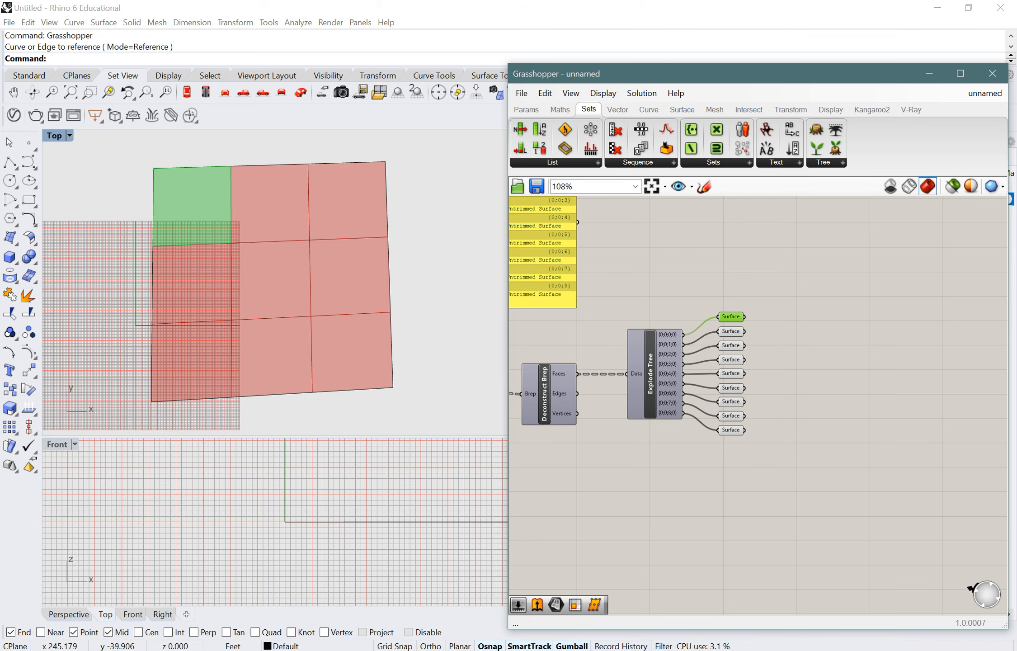
pyautogui.hotkey('alt', 'Tab')
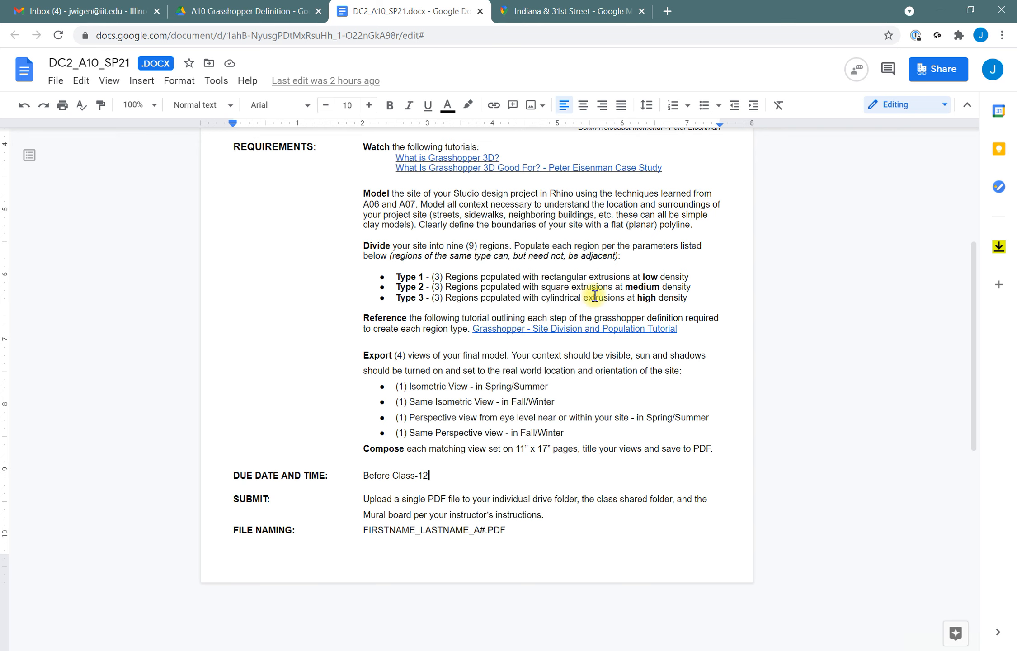
pyautogui.click(940, 10)
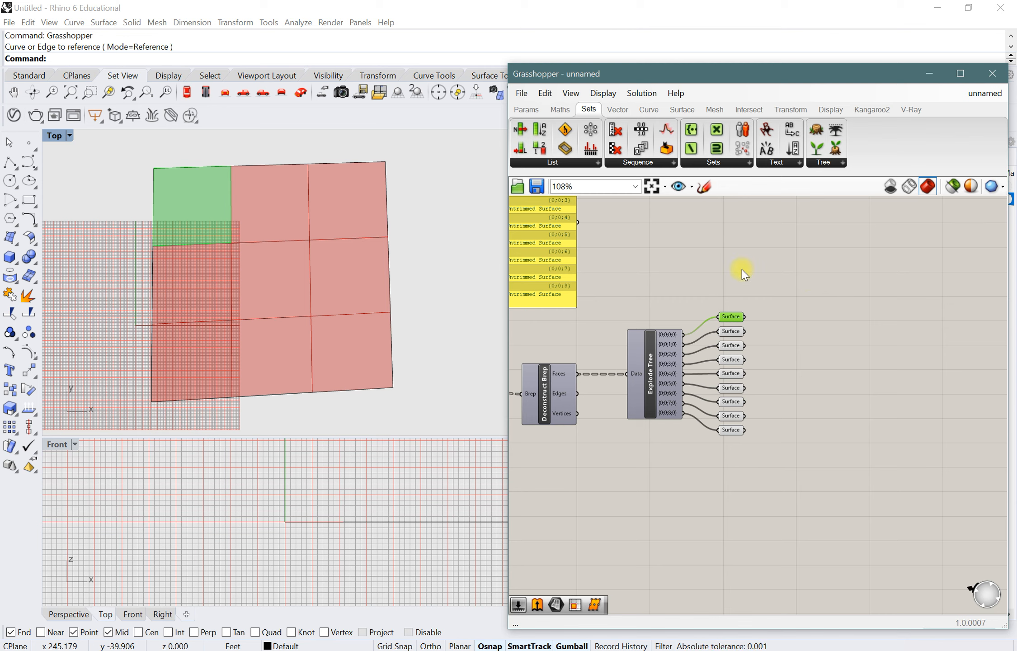
# - Add a Populate Geometry component beside the Surface column and connect the first Surface parameter to its Geometry input
pyautogui.scroll(2, 829, 370)
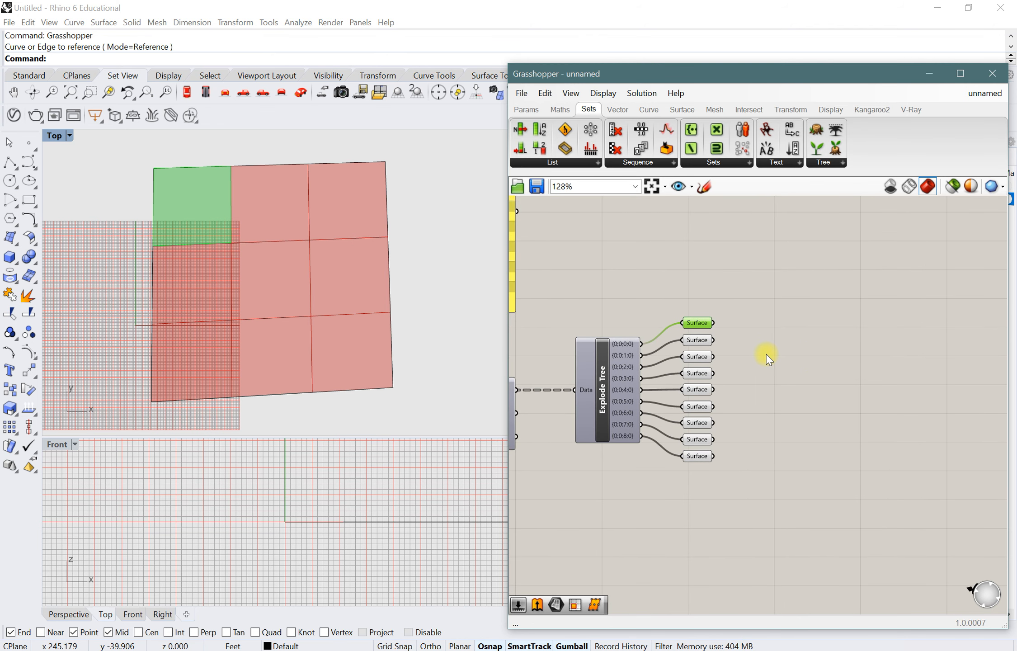
pyautogui.doubleClick(783, 321)
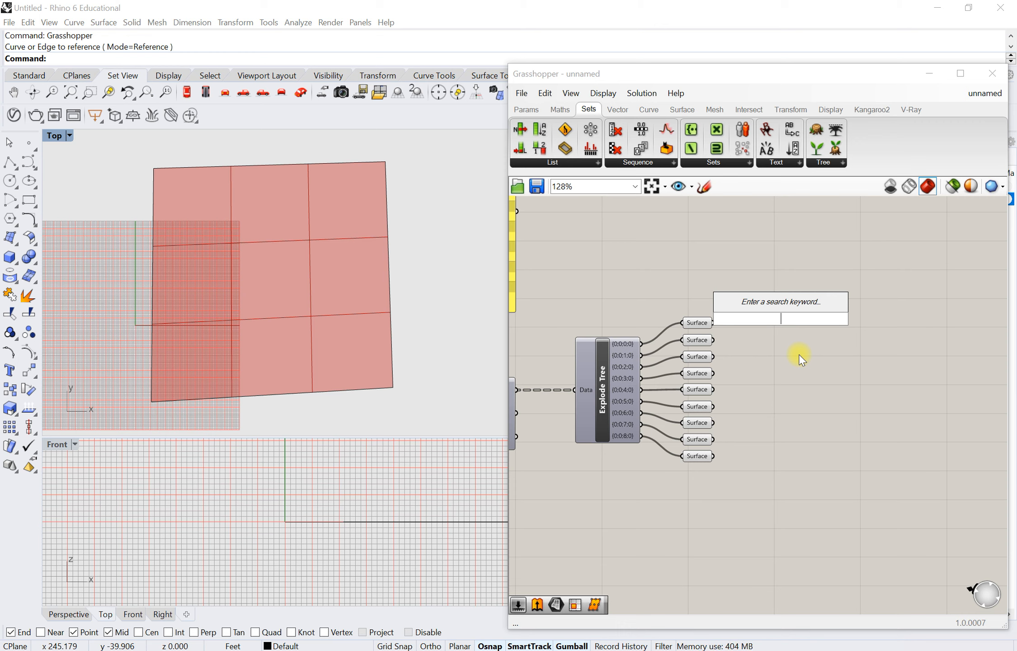
pyautogui.write('po')
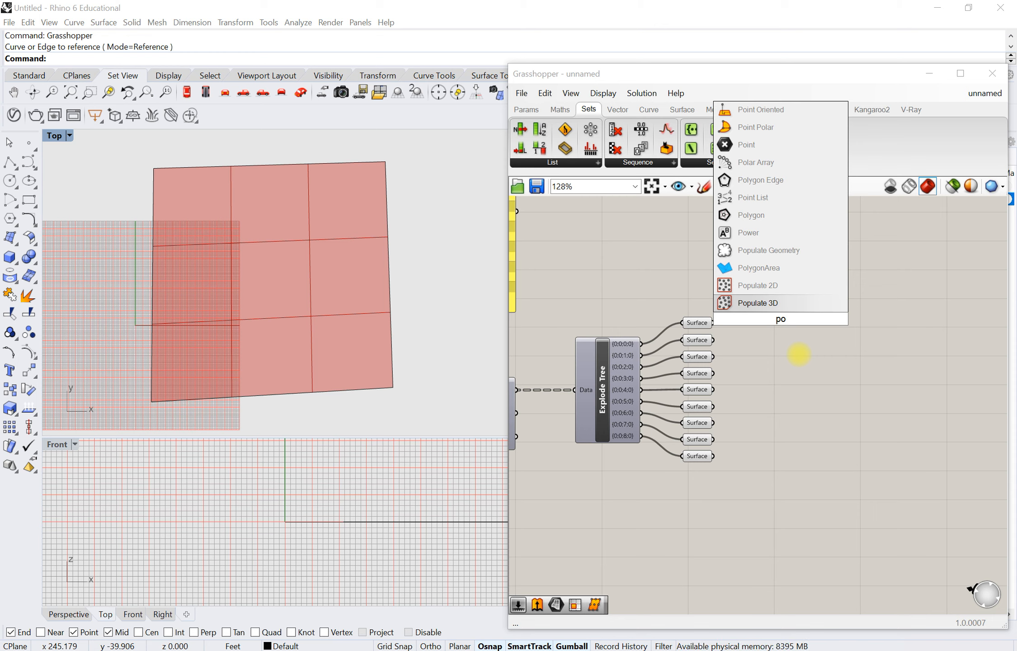
pyautogui.click(775, 256)
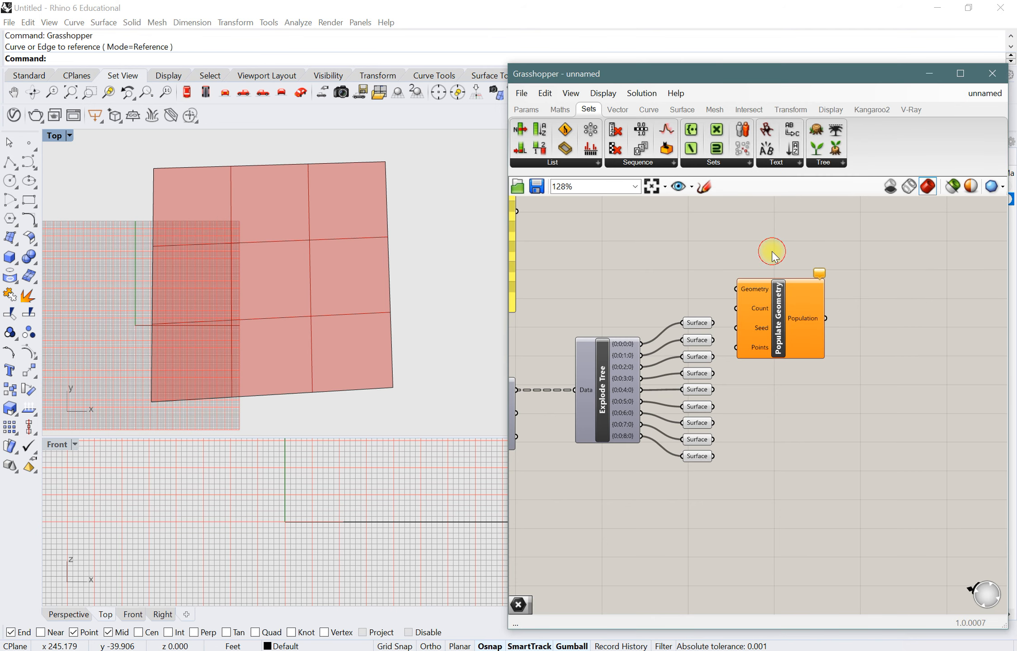
pyautogui.moveTo(751, 306); pyautogui.dragTo(845, 294)
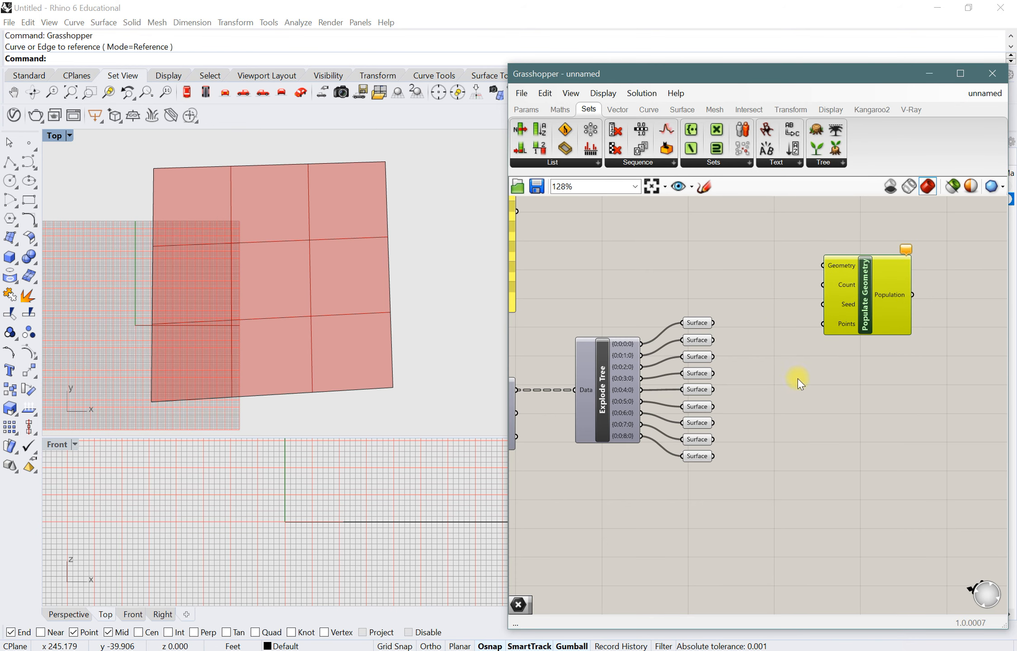
pyautogui.moveTo(799, 378); pyautogui.dragTo(742, 396, button='right')
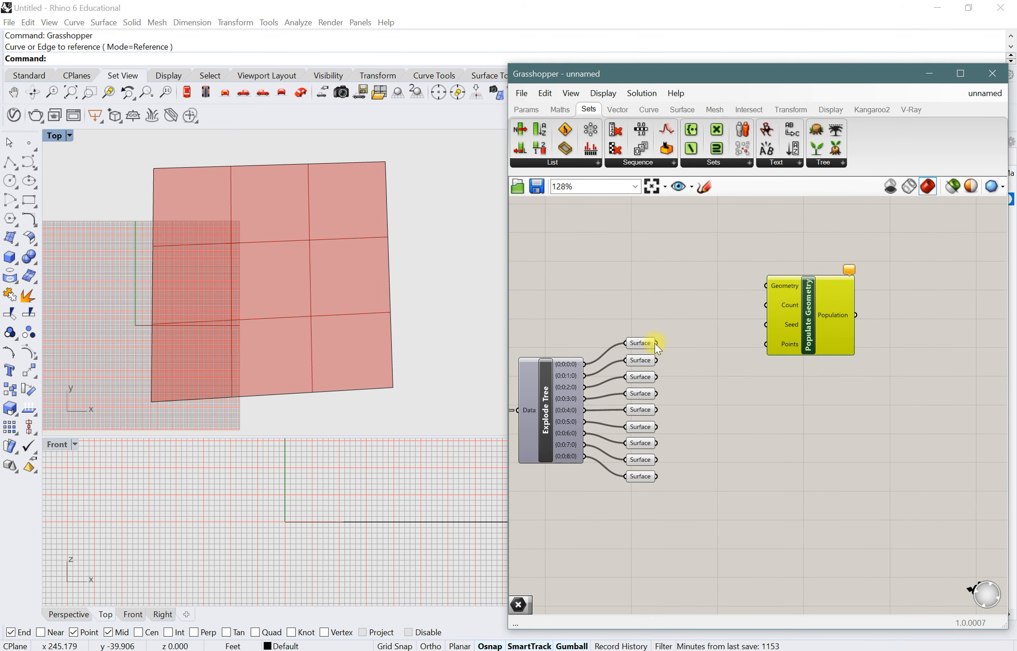
pyautogui.moveTo(657, 343); pyautogui.dragTo(771, 286)
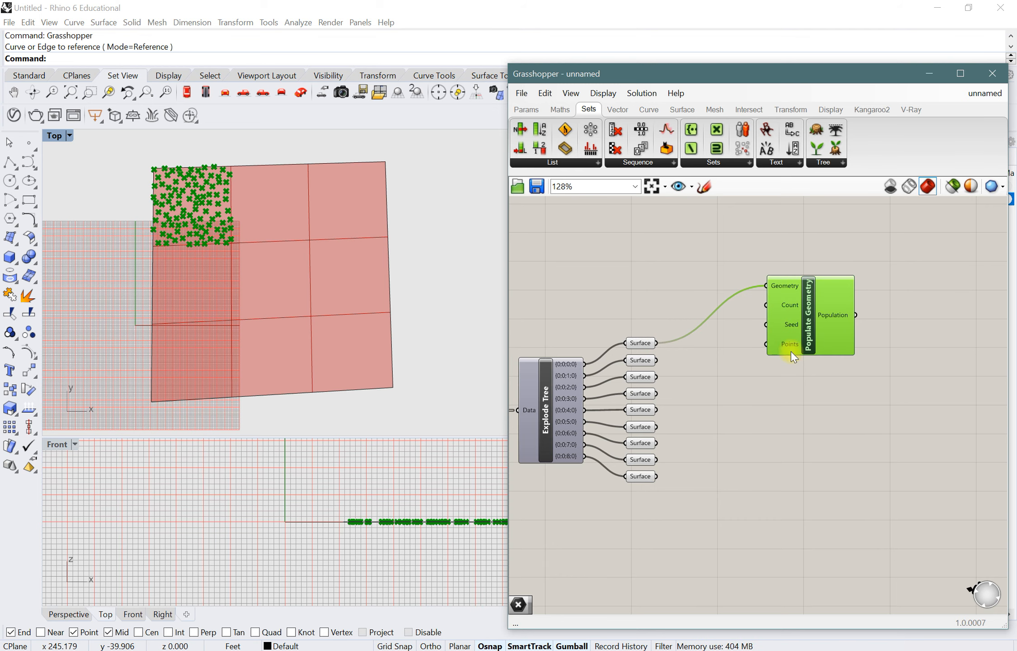
# - Reposition the Populate Geometry component slightly above the Surface column, leaving room for its other inputs
pyautogui.moveTo(812, 316); pyautogui.dragTo(809, 306)
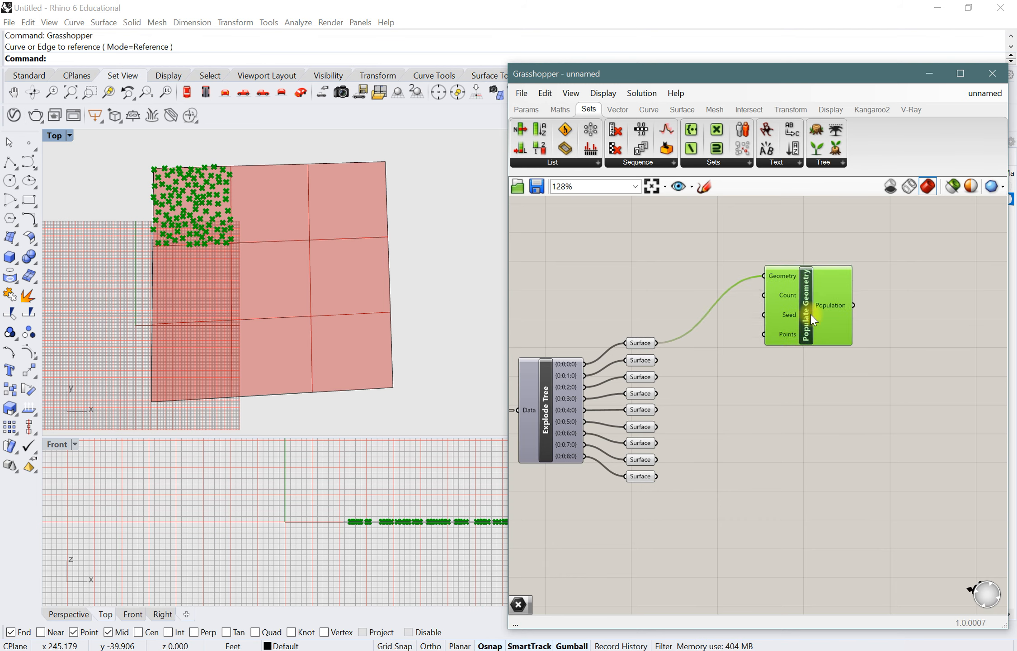
pyautogui.scroll(5, 158, 235)
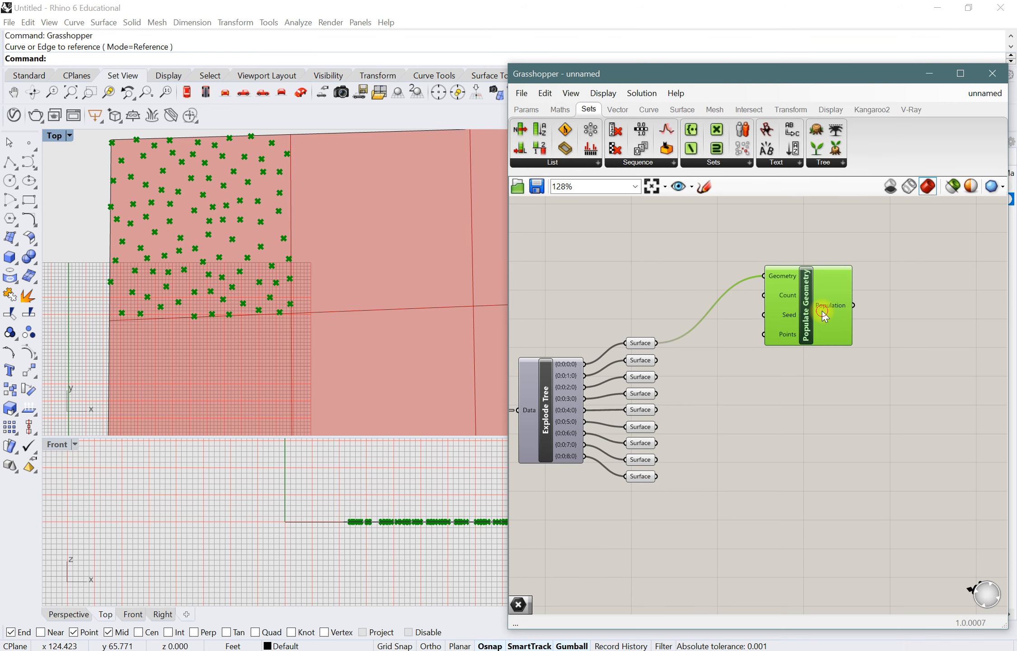
pyautogui.moveTo(830, 310)
pyautogui.mouseDown()
pyautogui.moveTo(842, 277)
pyautogui.moveTo(825, 280)
pyautogui.moveTo(837, 295)
pyautogui.mouseUp()
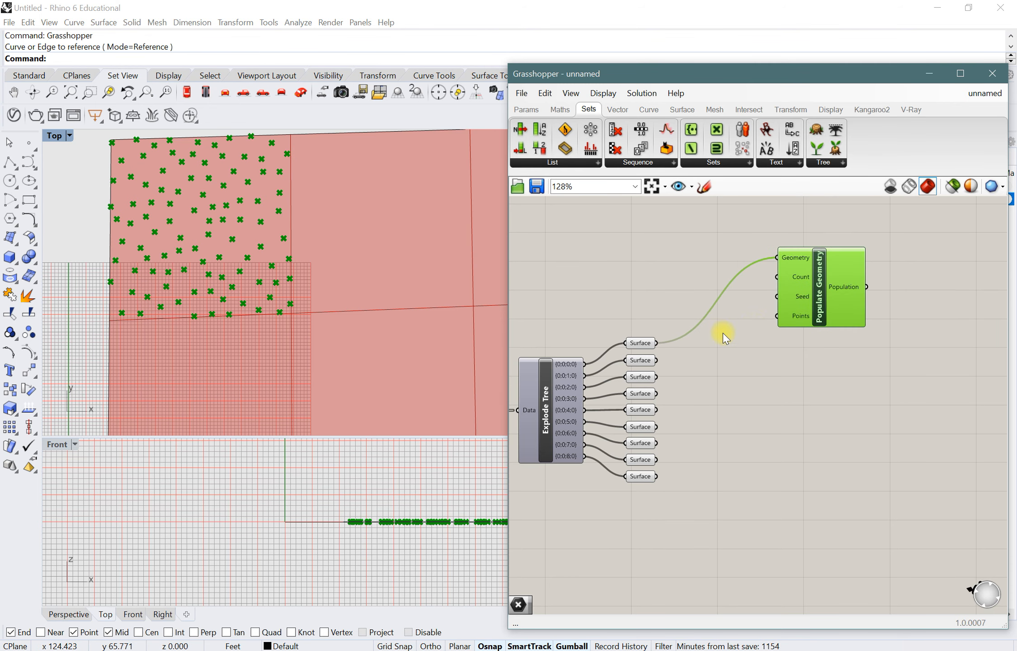
pyautogui.moveTo(723, 333); pyautogui.dragTo(697, 337, button='right')
pyautogui.moveTo(799, 310)
pyautogui.mouseDown()
pyautogui.moveTo(778, 302)
pyautogui.moveTo(795, 323)
pyautogui.mouseUp()
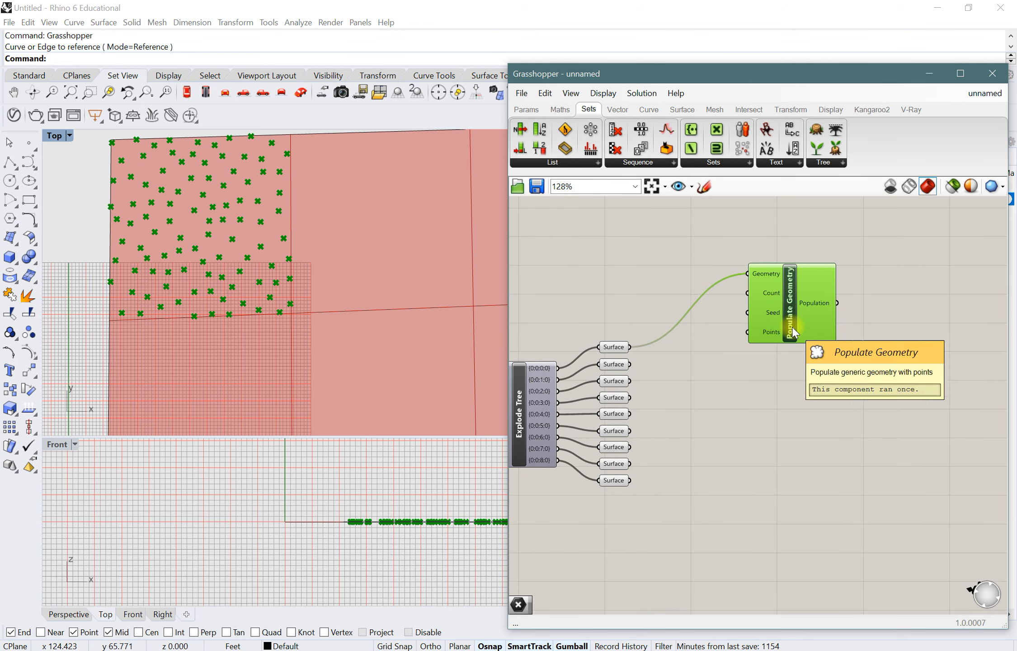
# - Move the entire Grasshopper definition further down the canvas, away from its upper boundary
pyautogui.scroll(-1, 796, 322)
pyautogui.scroll(-7, 797, 385)
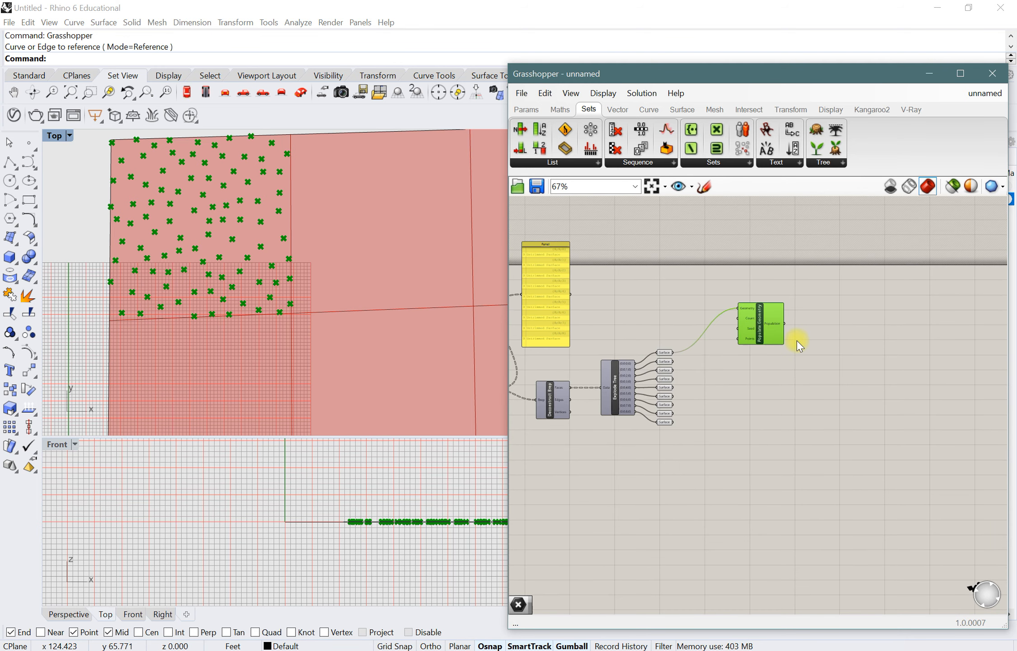
pyautogui.moveTo(828, 423); pyautogui.dragTo(542, 271)
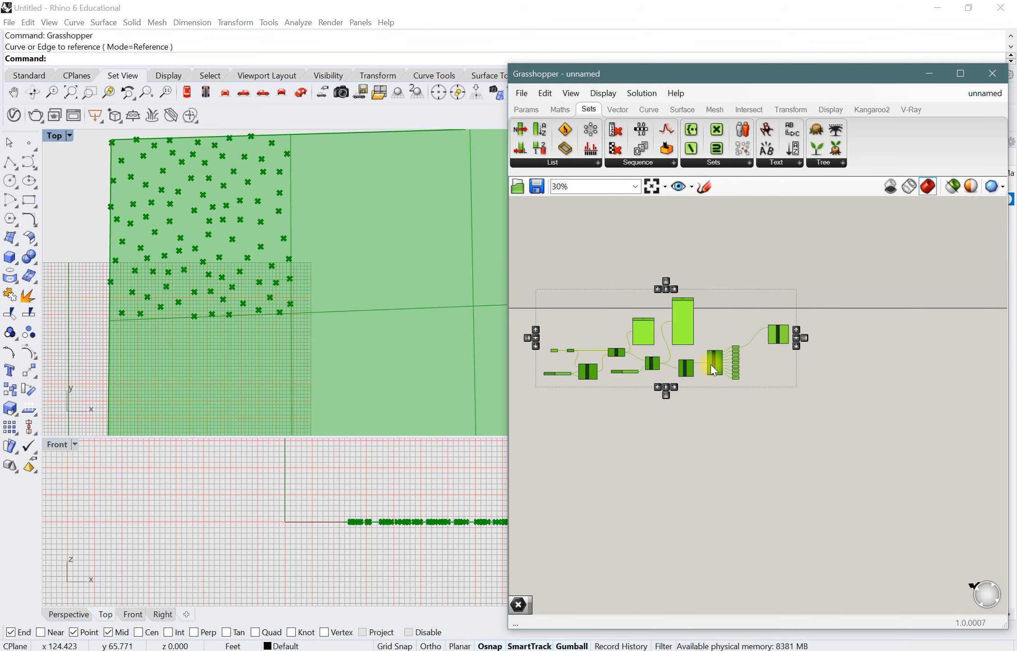
pyautogui.moveTo(714, 366); pyautogui.dragTo(721, 432)
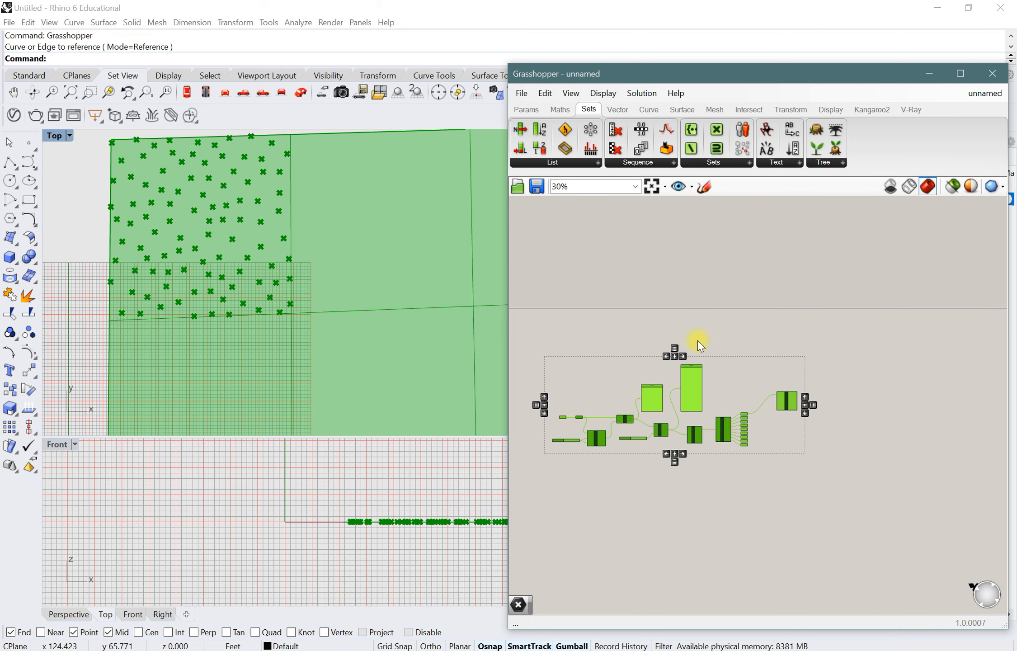
pyautogui.scroll(-2, 698, 340)
pyautogui.click(774, 427)
# - Rename the Populate Geometry component as "Populate Geometry - Type 1"
pyautogui.scroll(6, 740, 309)
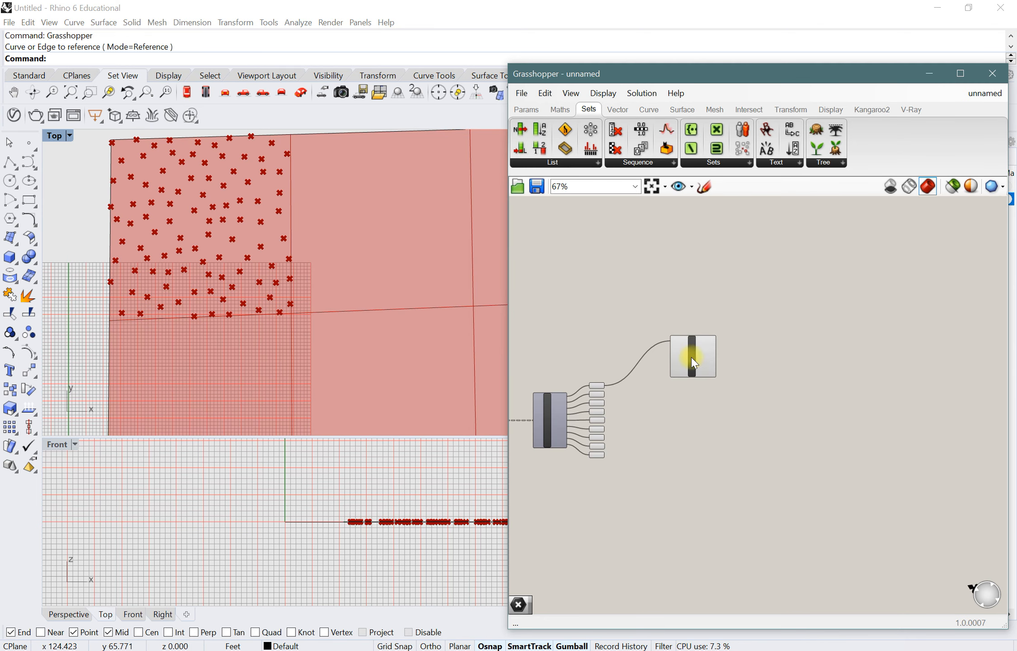
pyautogui.click(699, 357)
pyautogui.scroll(4, 698, 357)
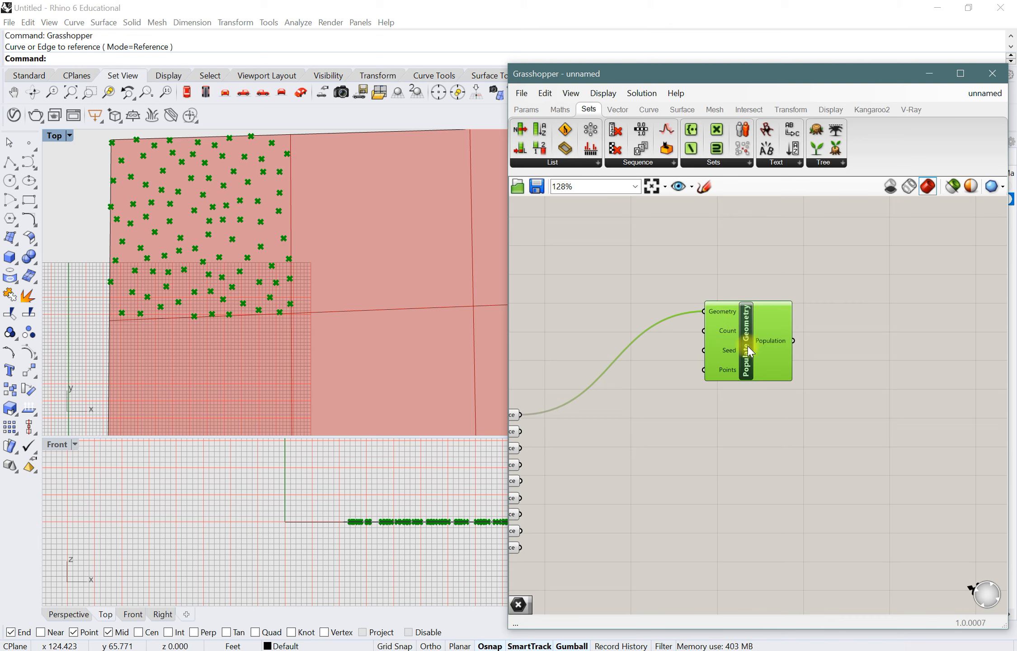
pyautogui.moveTo(748, 349); pyautogui.dragTo(749, 345)
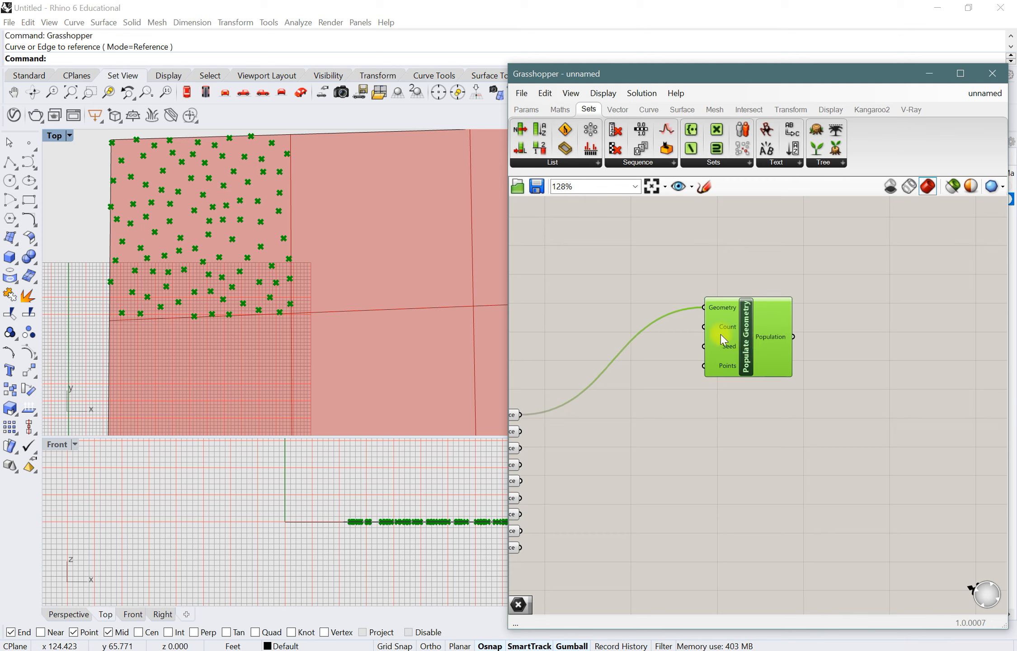
pyautogui.rightClick(747, 311)
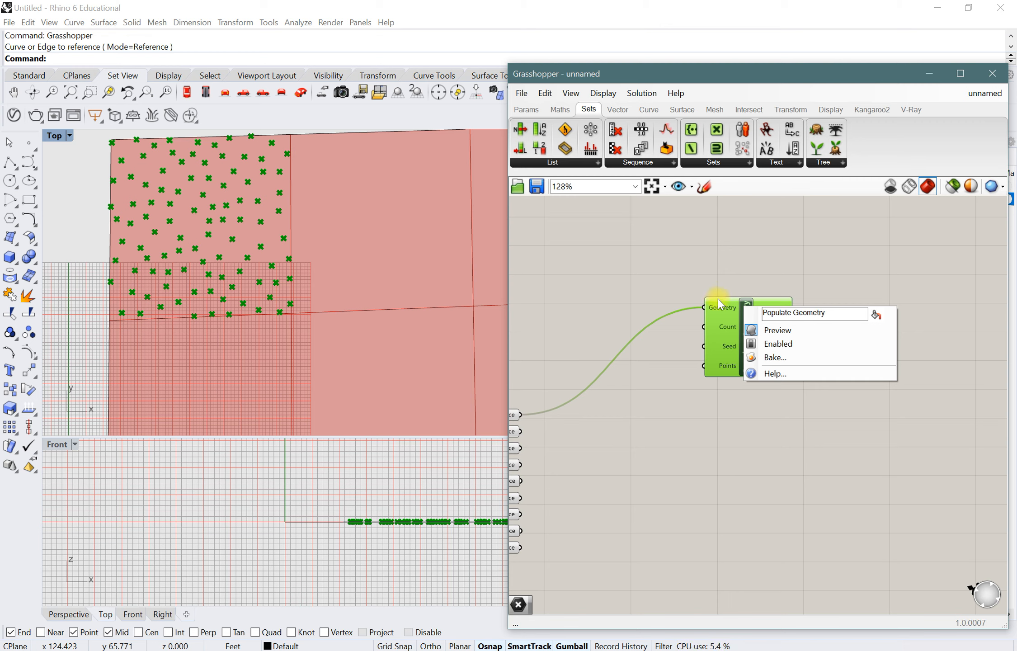
pyautogui.click(719, 304)
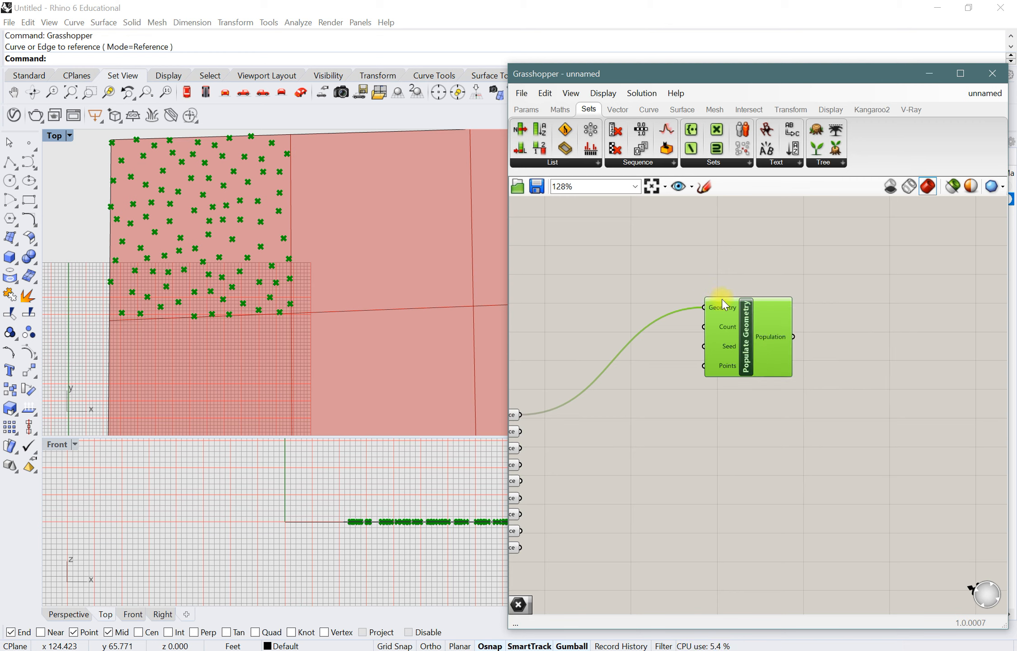
pyautogui.rightClick(747, 312)
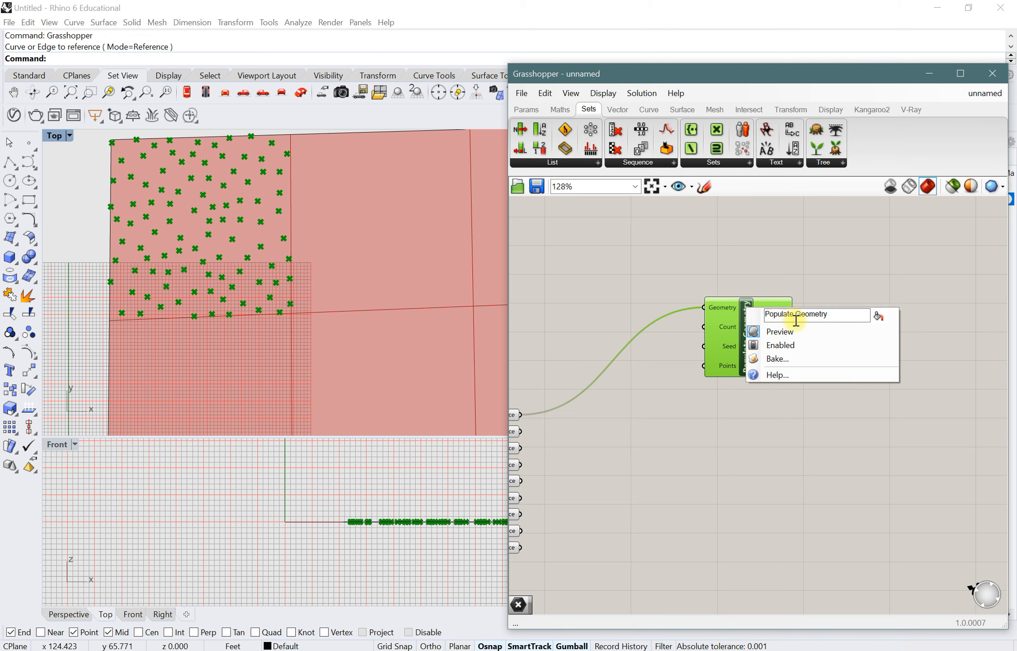
pyautogui.click(844, 311)
pyautogui.write('- ')
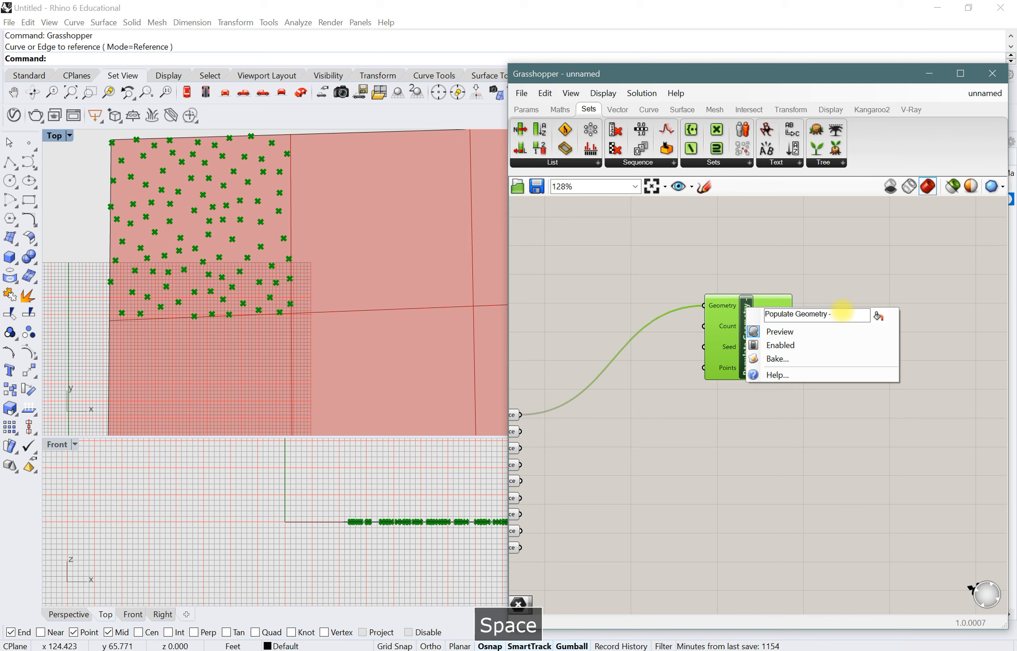
pyautogui.write('Type 1')
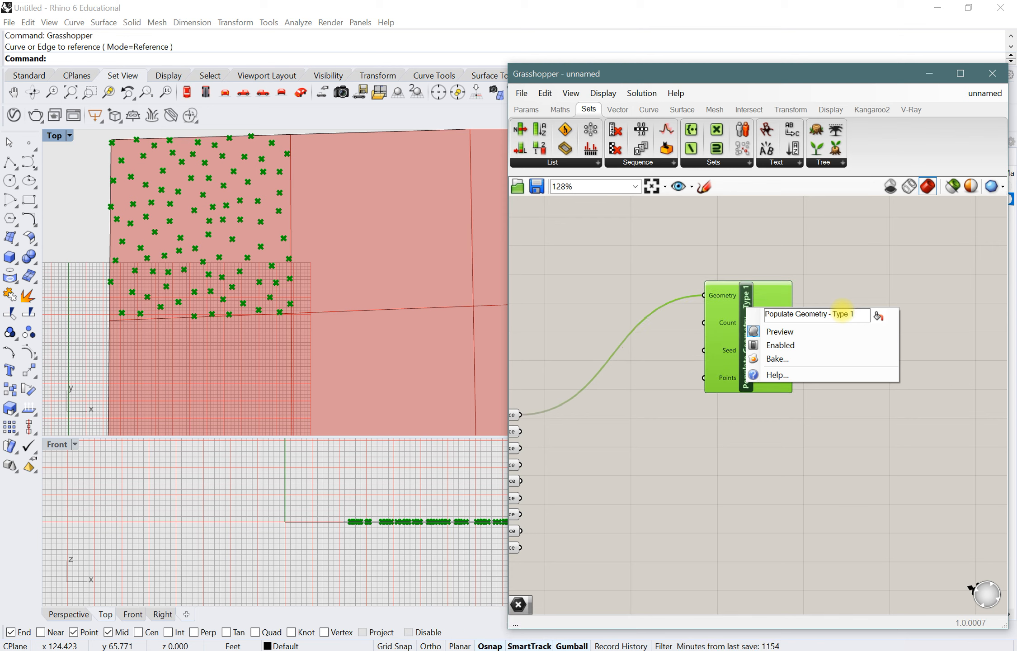
pyautogui.press('Return')
pyautogui.click(846, 259)
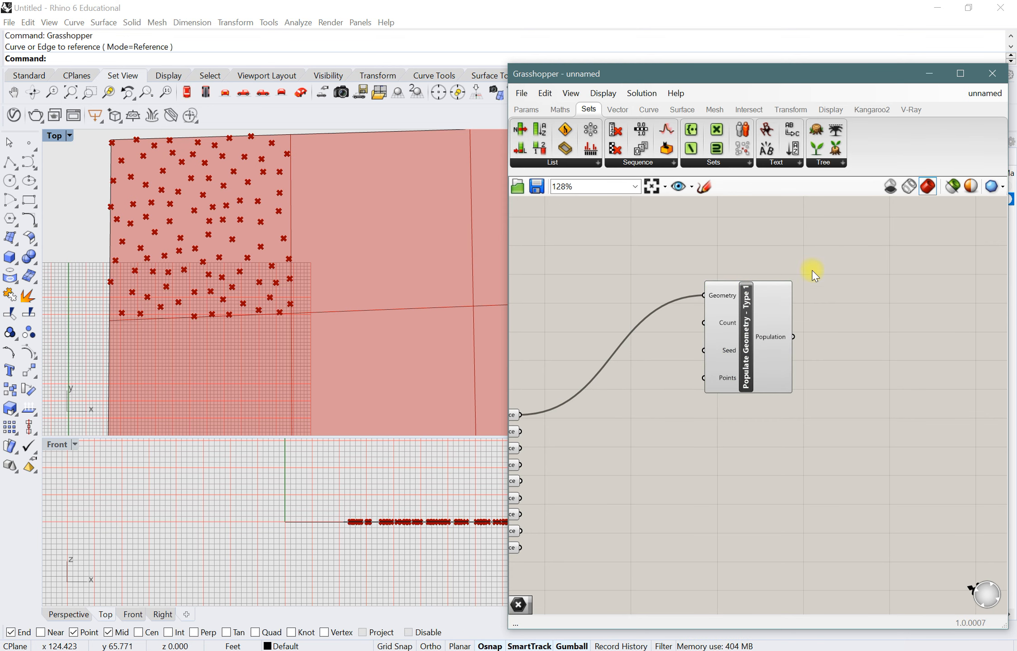
# - Add a Number Slider with value 20, connect it to Populate Geometry's Count input, and line it up with that input
pyautogui.click(737, 310)
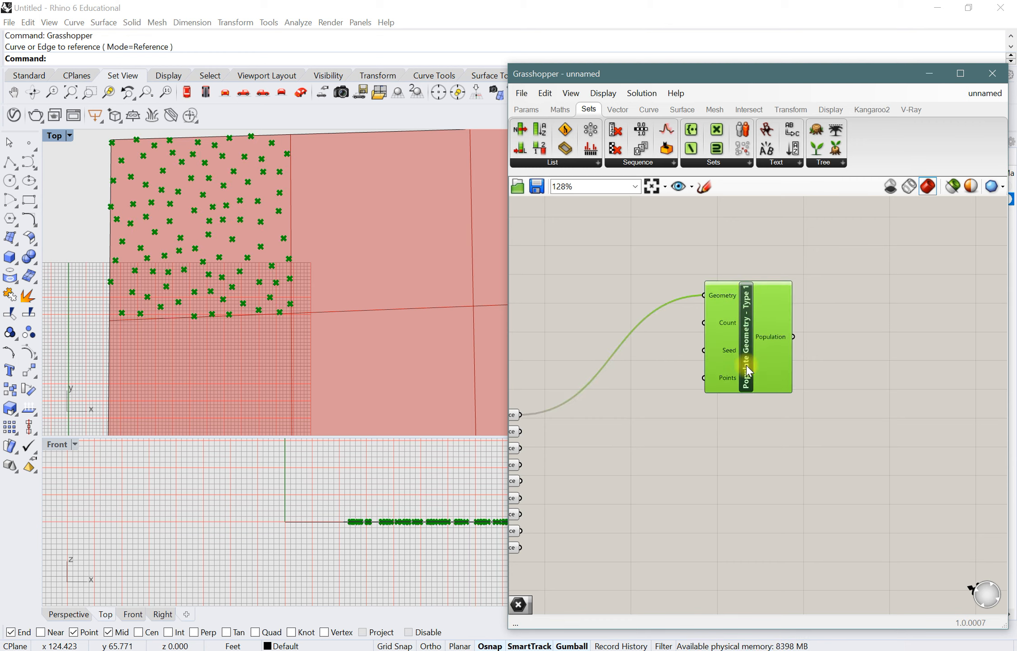
pyautogui.moveTo(745, 324); pyautogui.dragTo(807, 314)
pyautogui.doubleClick(644, 273)
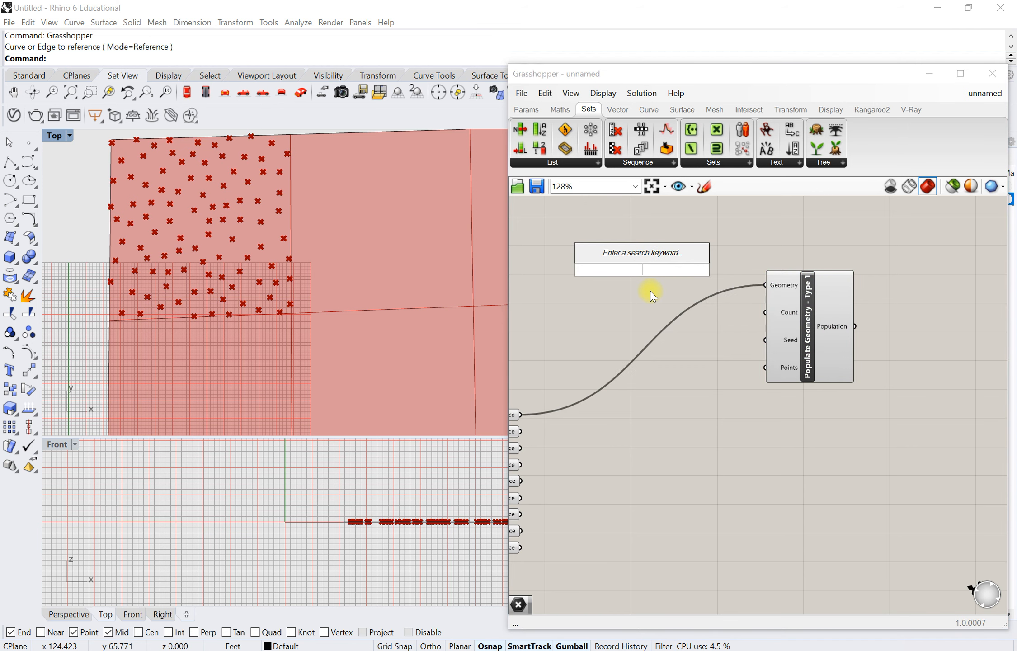
pyautogui.write('20')
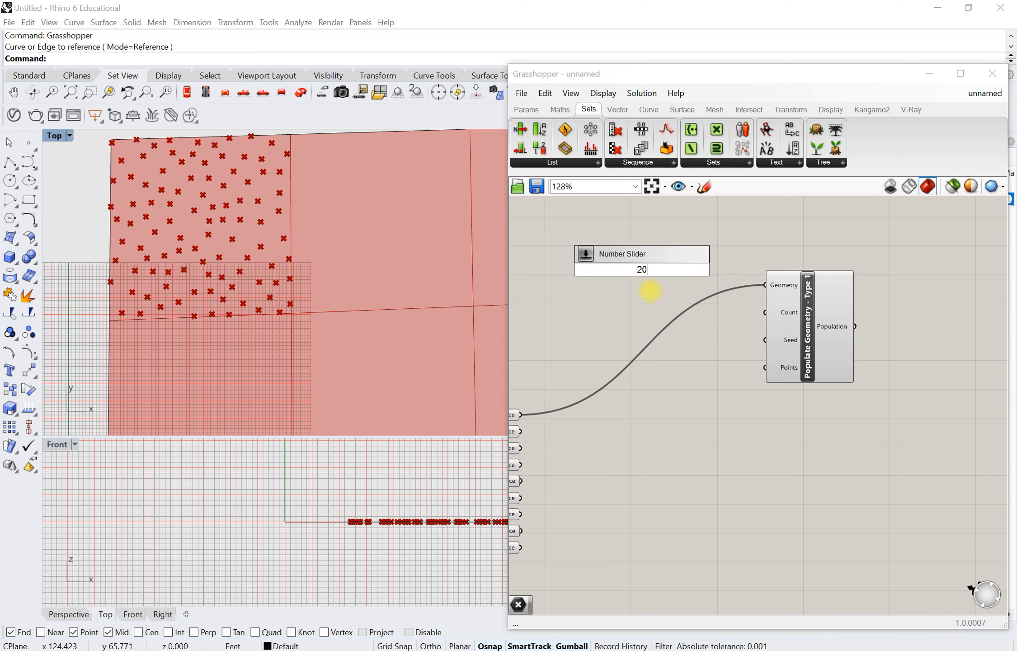
pyautogui.press('Return')
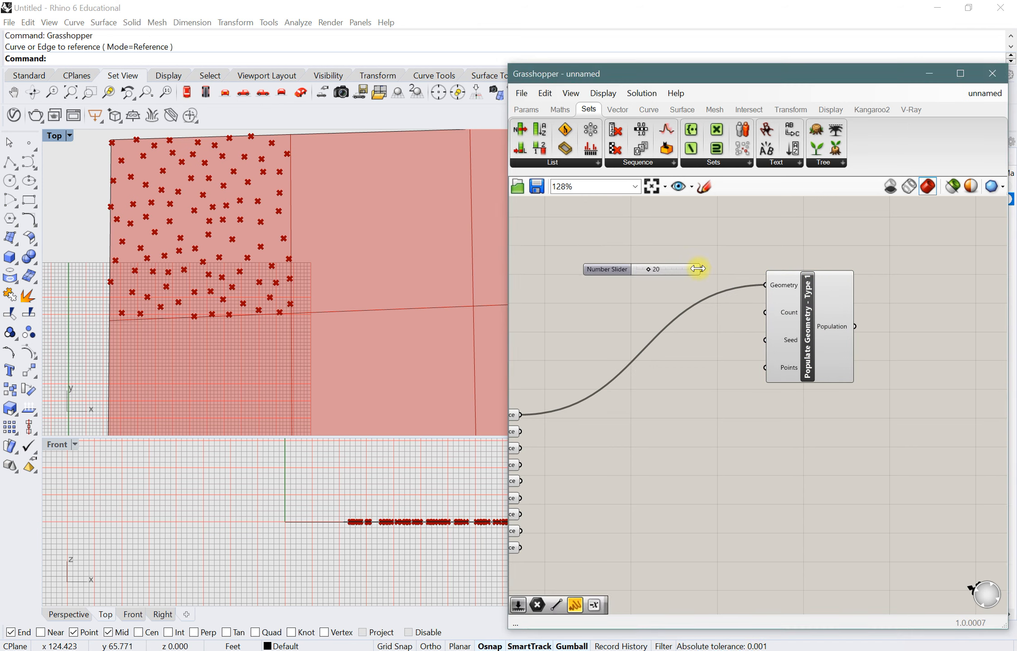
pyautogui.moveTo(701, 269); pyautogui.dragTo(763, 313)
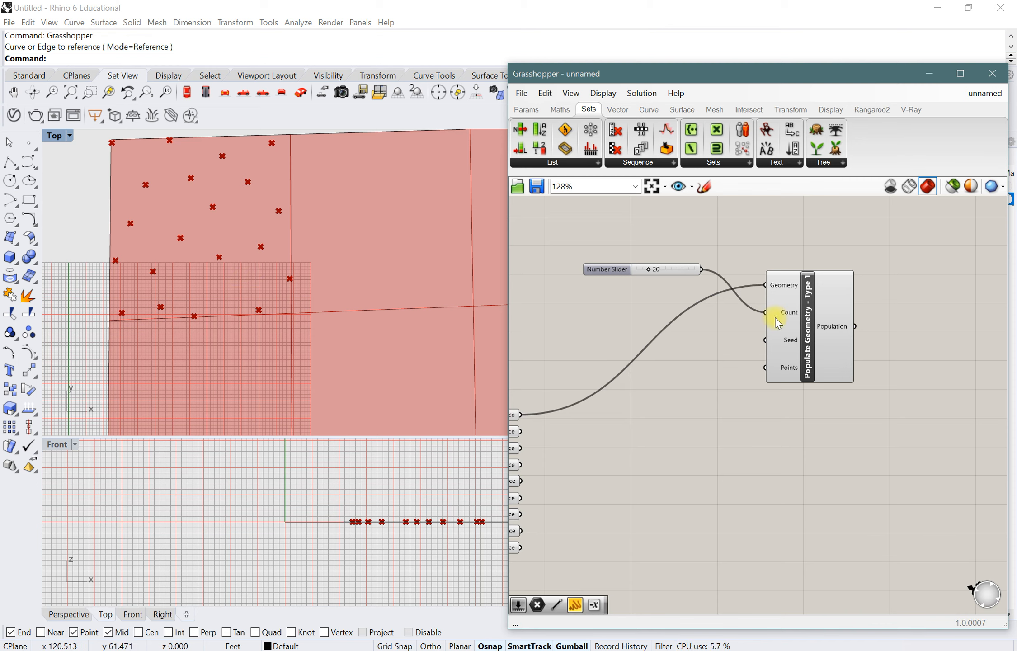
pyautogui.click(627, 271)
pyautogui.moveTo(655, 326); pyautogui.dragTo(658, 313)
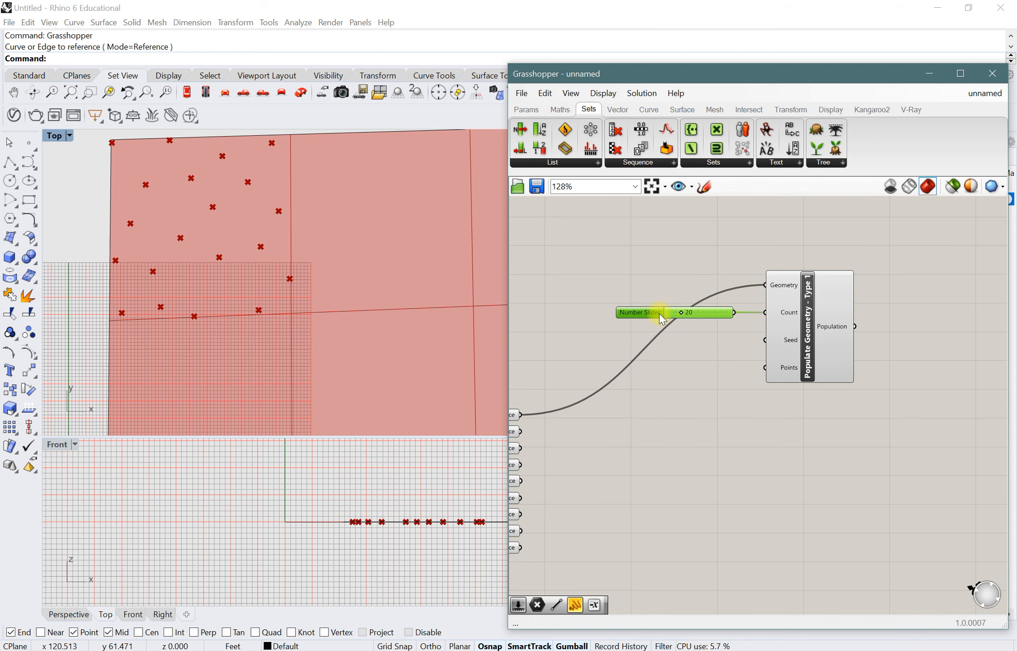
# - Duplicate the Count slider, connect the copy to Populate Geometry's Seed input, and set it to 38
pyautogui.moveTo(816, 440); pyautogui.dragTo(832, 423, button='right')
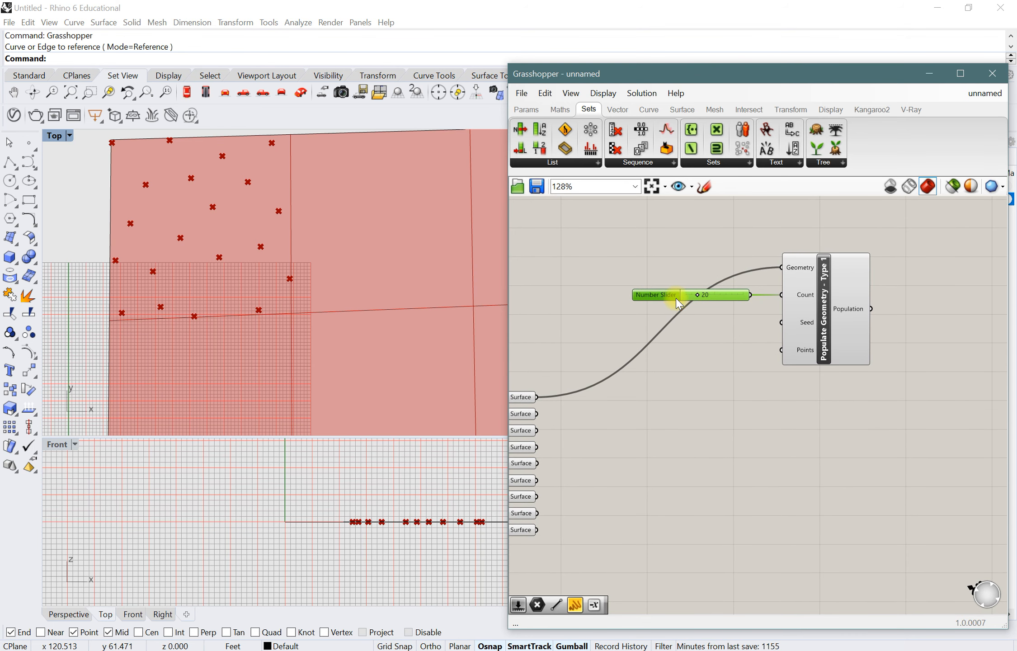
pyautogui.hotkey('ctrl', 'c')
pyautogui.hotkey('ctrl', 'v')
pyautogui.moveTo(678, 302); pyautogui.dragTo(670, 327)
pyautogui.moveTo(749, 325); pyautogui.dragTo(778, 322)
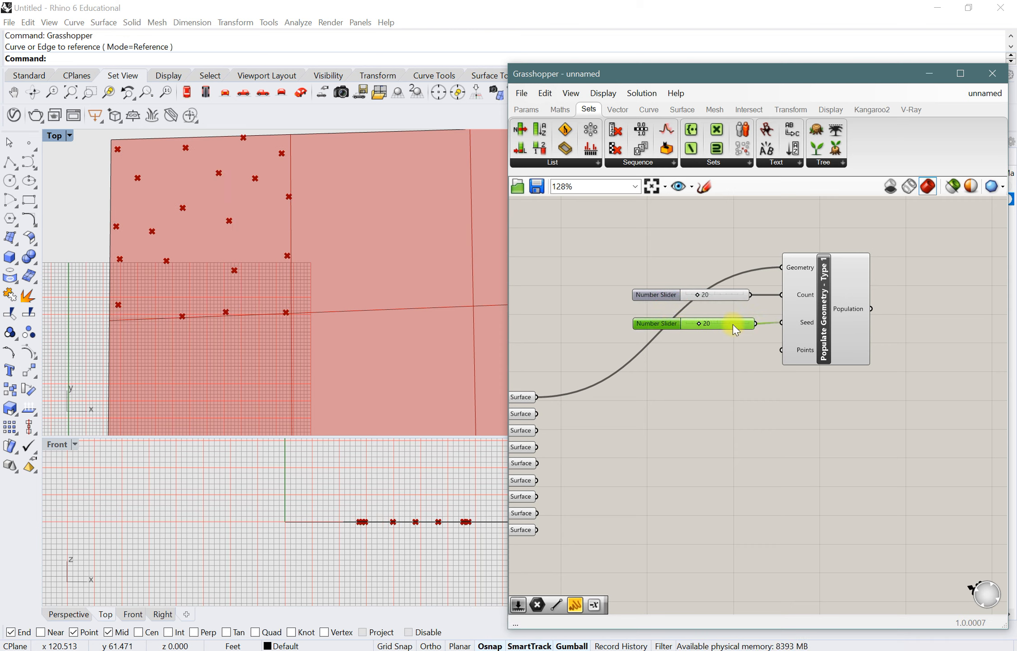
pyautogui.moveTo(700, 325); pyautogui.dragTo(668, 320)
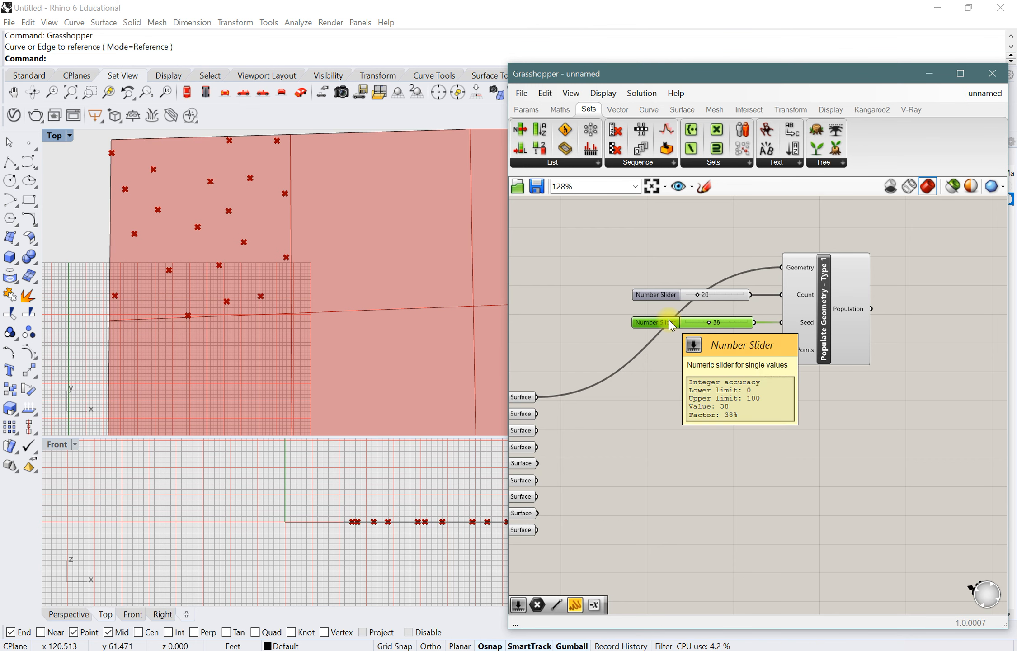
# - Add a Rectangle component to the canvas and place it beside the Populate Geometry - Type 1 component
pyautogui.scroll(-2, 662, 320)
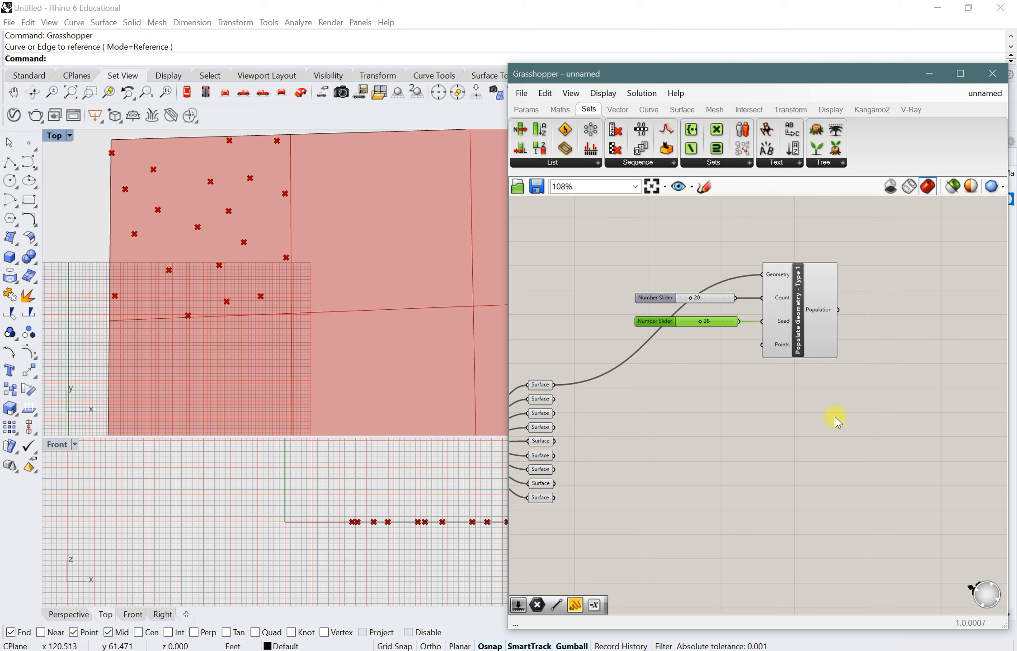
pyautogui.moveTo(763, 406); pyautogui.dragTo(636, 426, button='right')
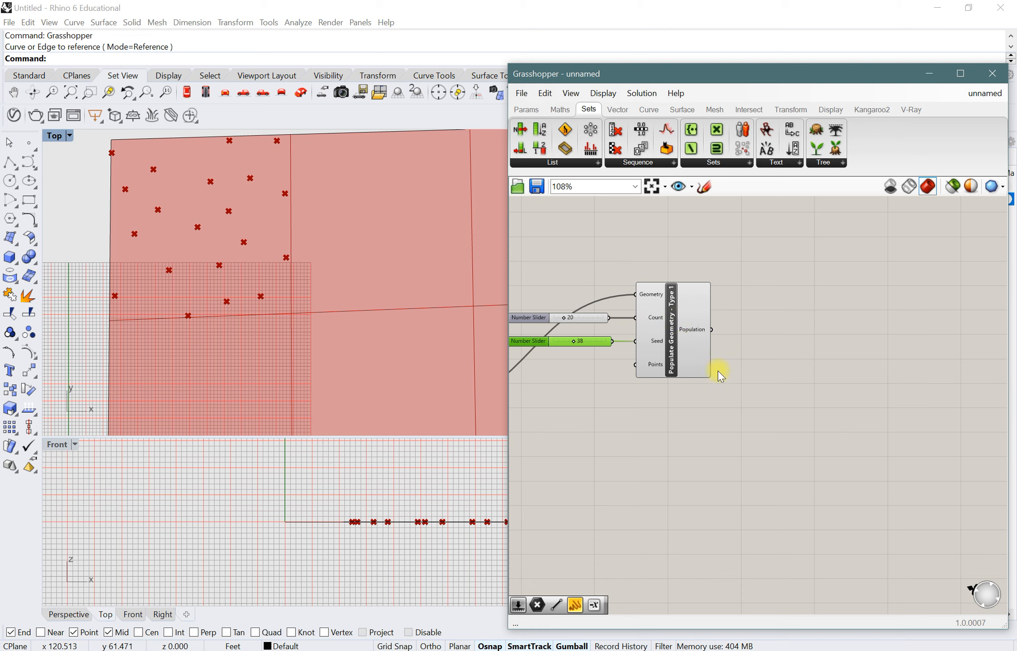
pyautogui.doubleClick(791, 357)
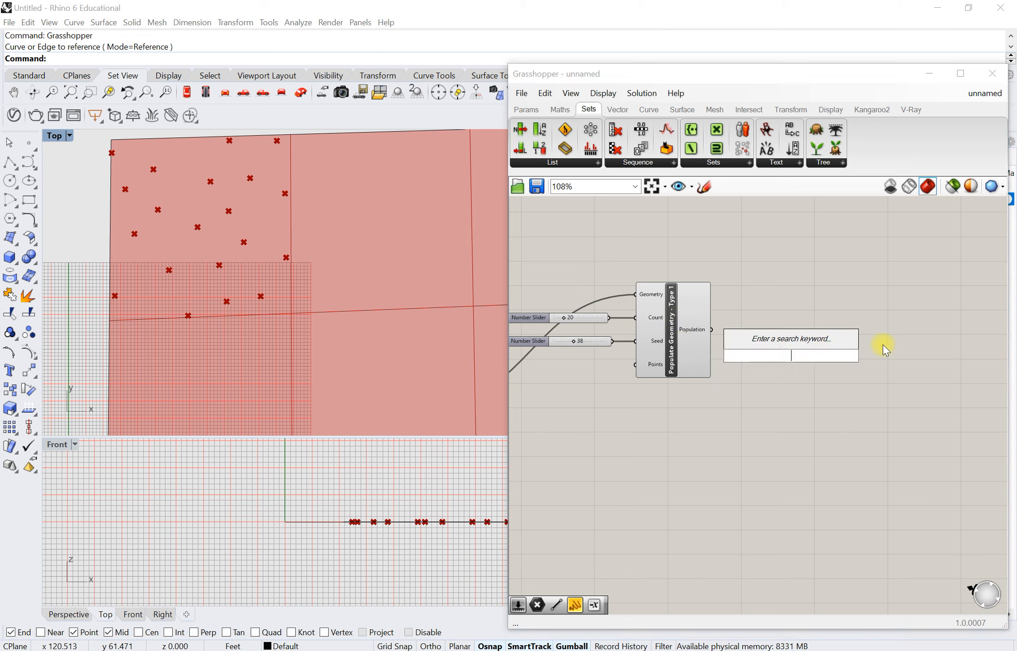
pyautogui.write('rect')
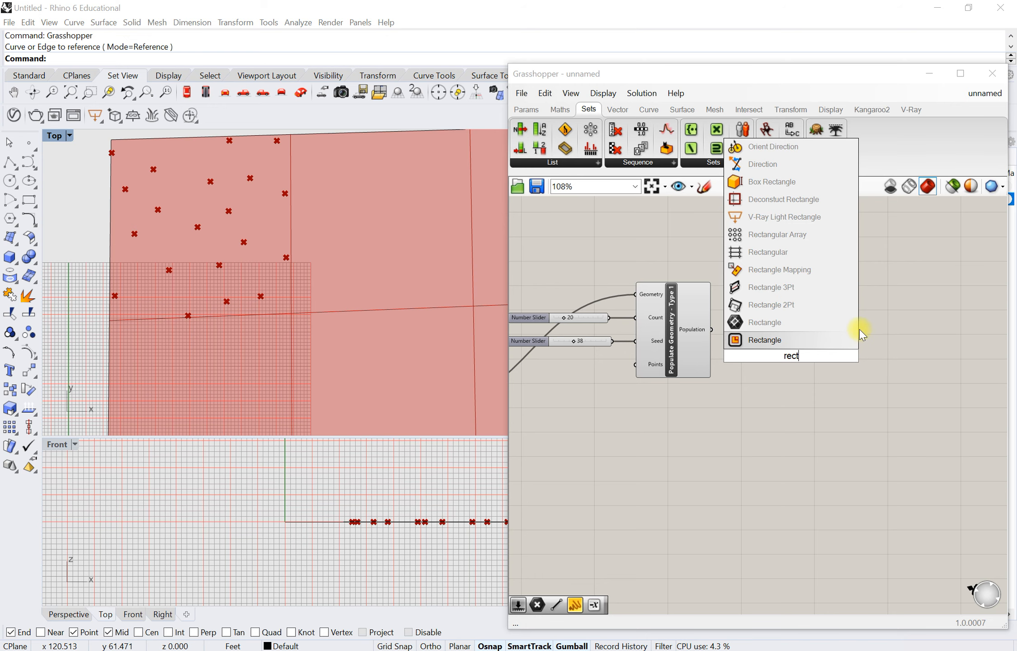
pyautogui.click(807, 344)
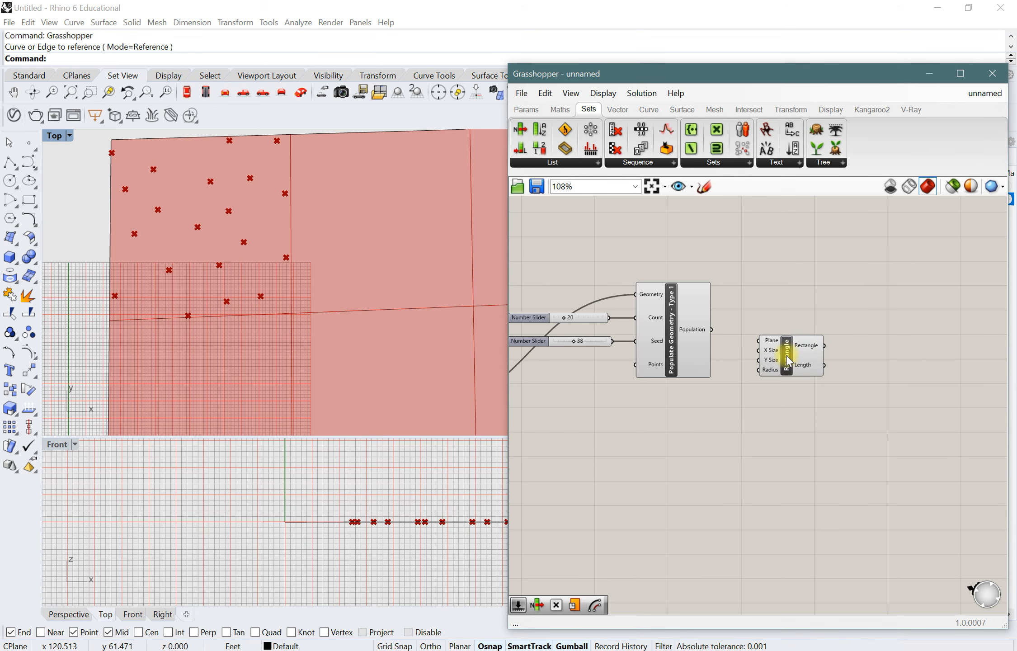
pyautogui.scroll(2, 786, 356)
pyautogui.moveTo(791, 364); pyautogui.dragTo(813, 310)
pyautogui.doubleClick(805, 367)
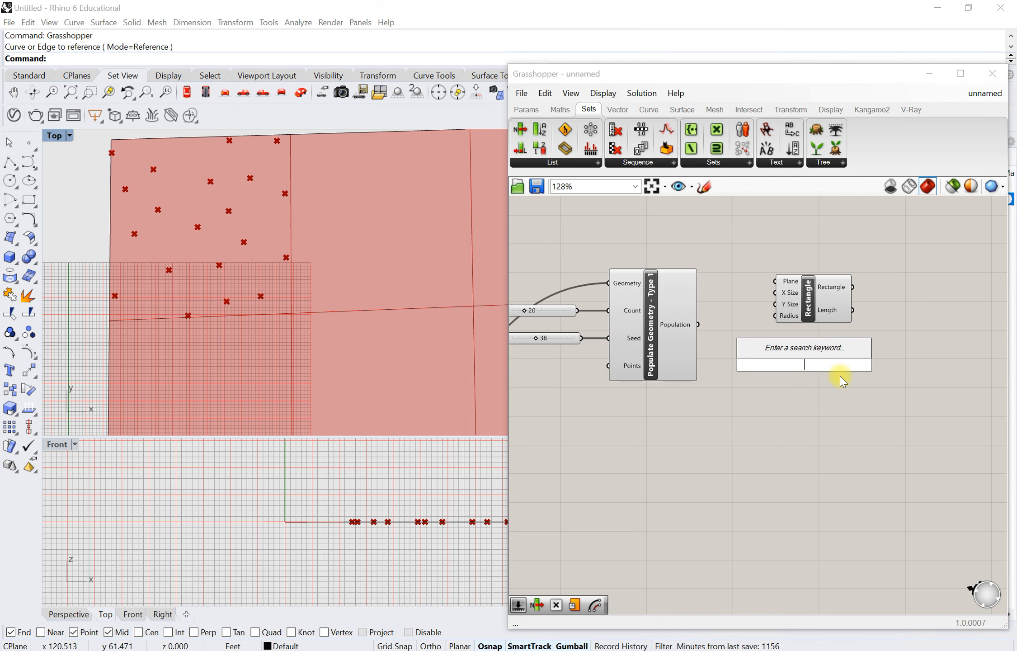
pyautogui.write('rec')
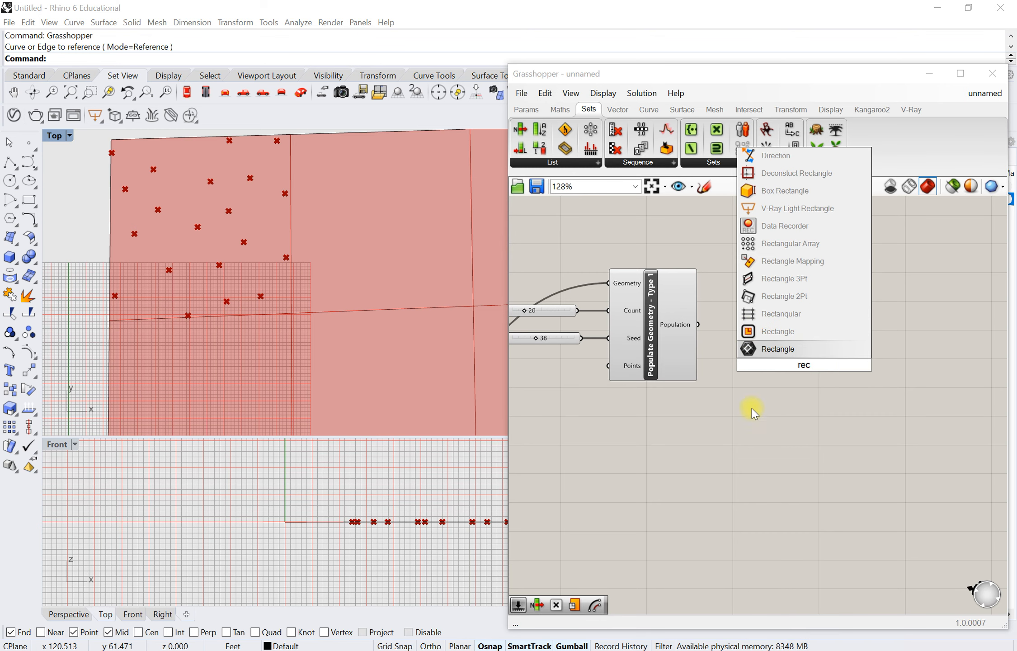
pyautogui.press('Return')
pyautogui.scroll(3, 841, 294)
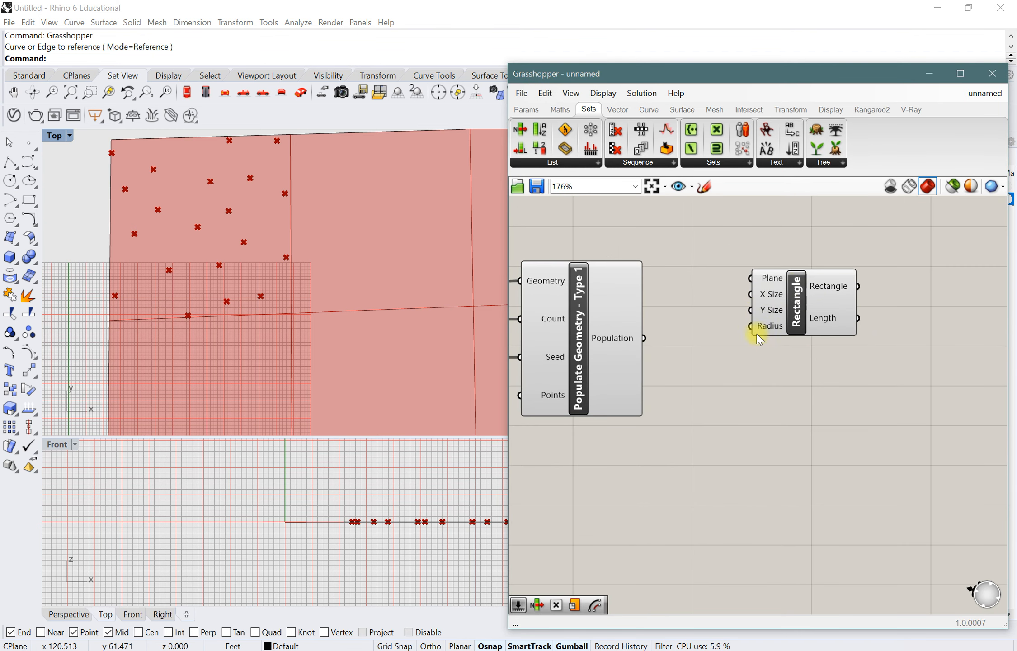
pyautogui.scroll(-3, 736, 349)
pyautogui.scroll(-1, 768, 395)
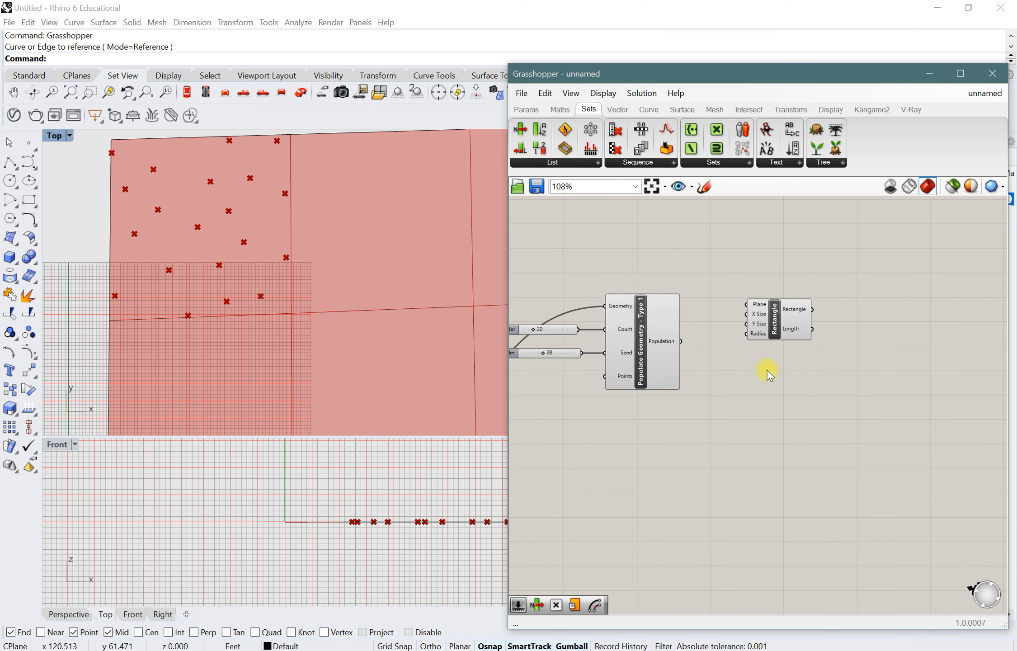
# - Move the Rectangle component further from Populate Geometry and connect the Population output to its Plane input
pyautogui.moveTo(774, 318); pyautogui.dragTo(875, 320)
pyautogui.scroll(-1, 856, 389)
pyautogui.moveTo(856, 390); pyautogui.dragTo(795, 386, button='right')
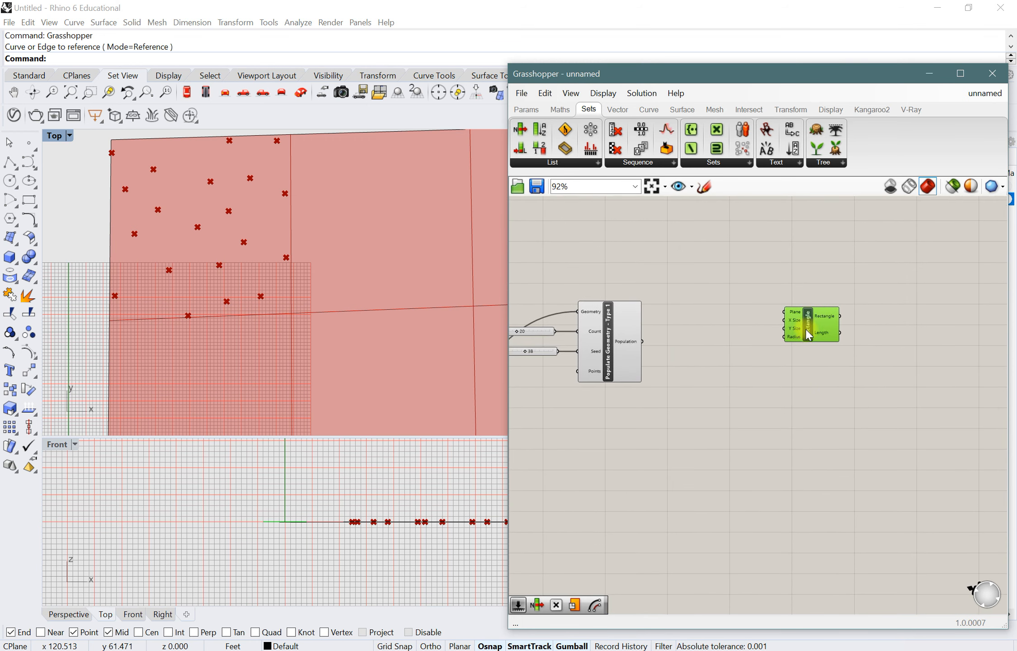
pyautogui.scroll(2, 806, 332)
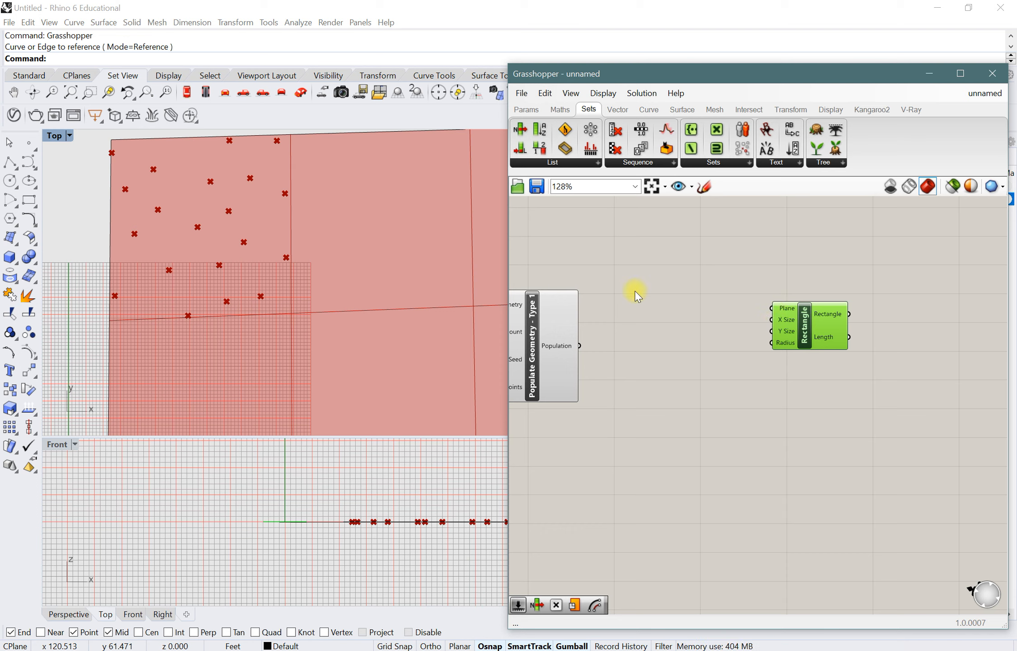
pyautogui.moveTo(580, 346); pyautogui.dragTo(770, 307)
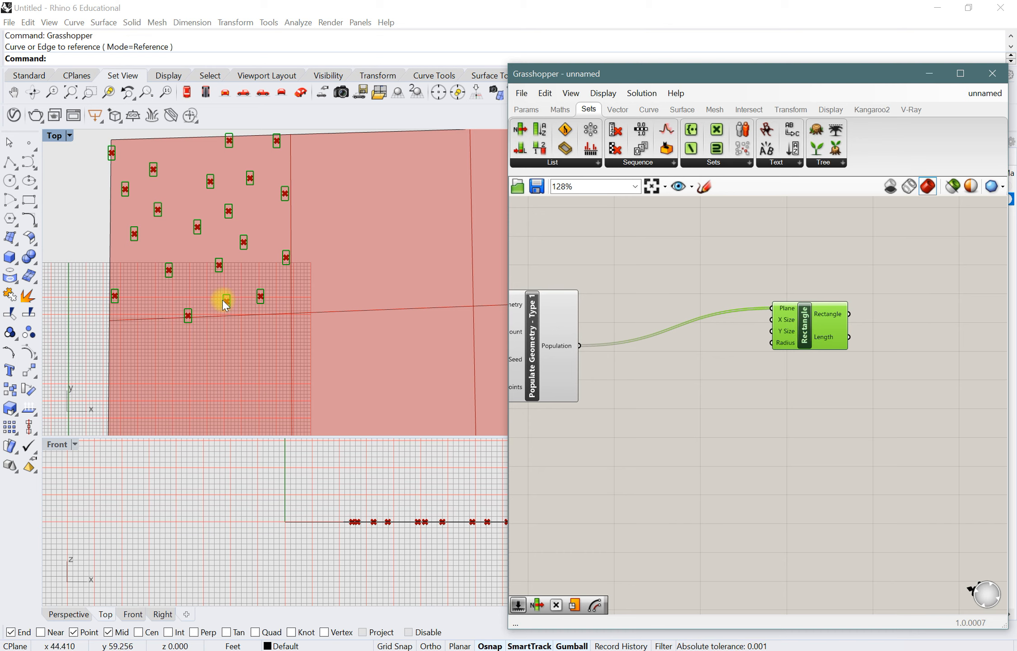
pyautogui.scroll(5, 157, 205)
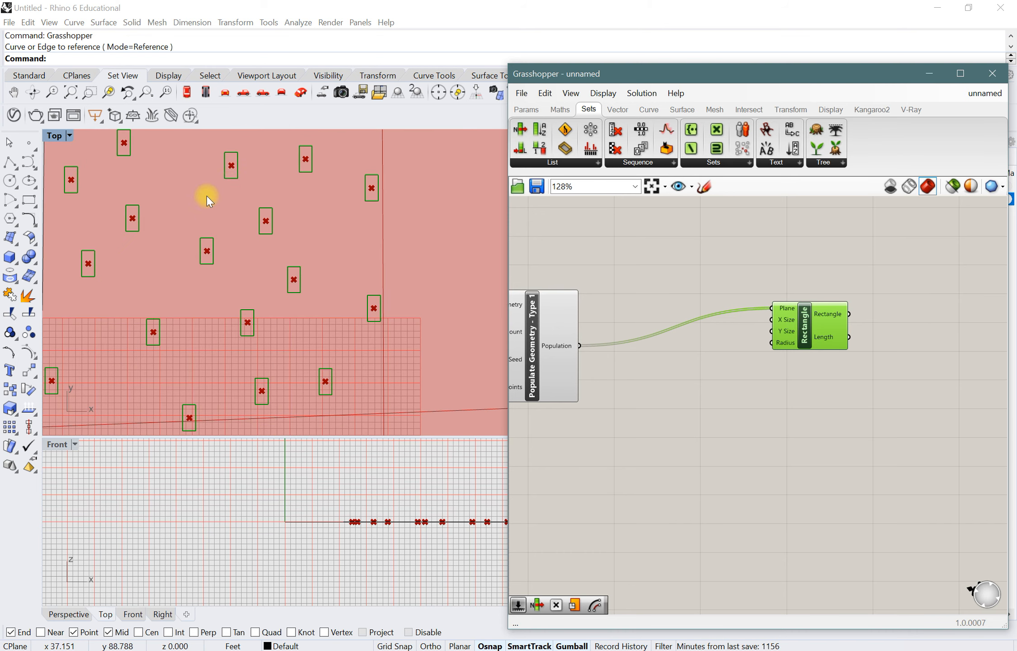
pyautogui.scroll(-2, 790, 411)
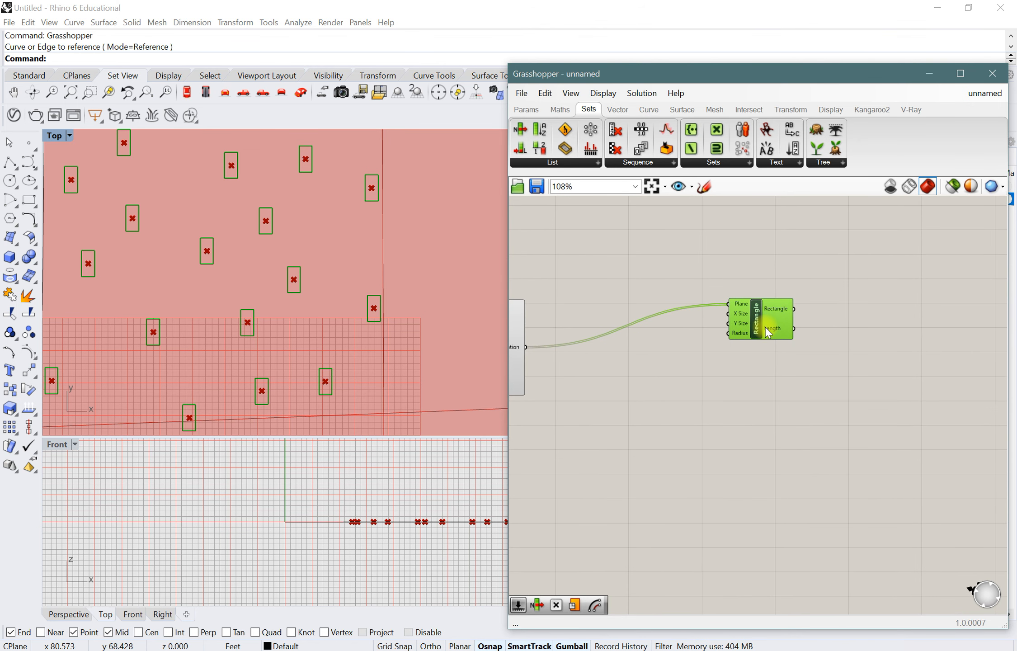
# - Add a Number Slider with value 3 and connect it to both the X Size and Y Size inputs of Rectangle
pyautogui.moveTo(769, 332)
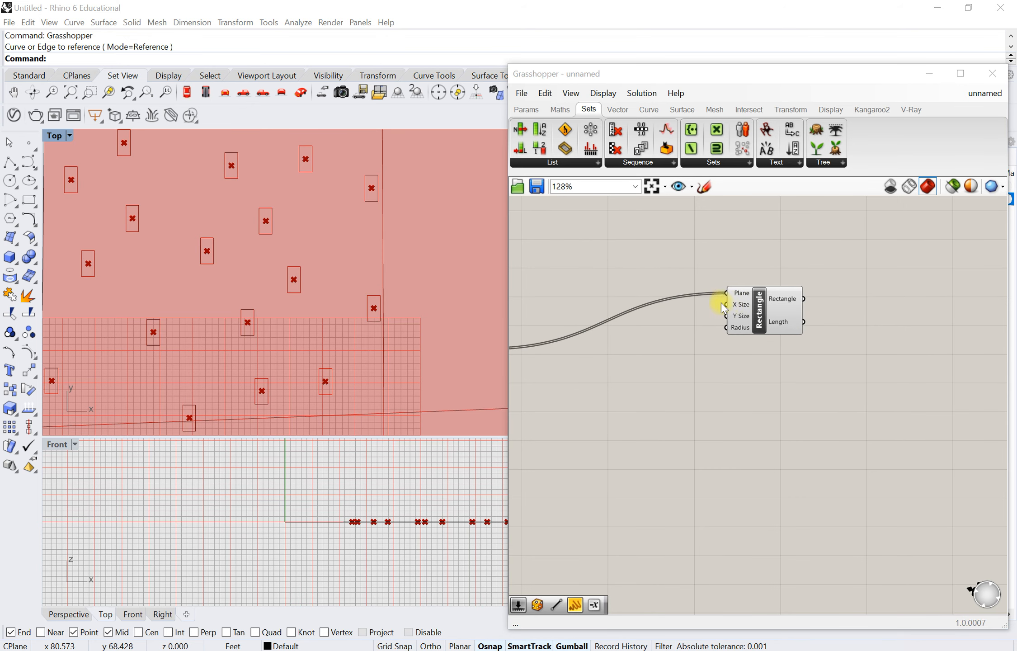
pyautogui.doubleClick(664, 373)
pyautogui.write('3')
pyautogui.press('Return')
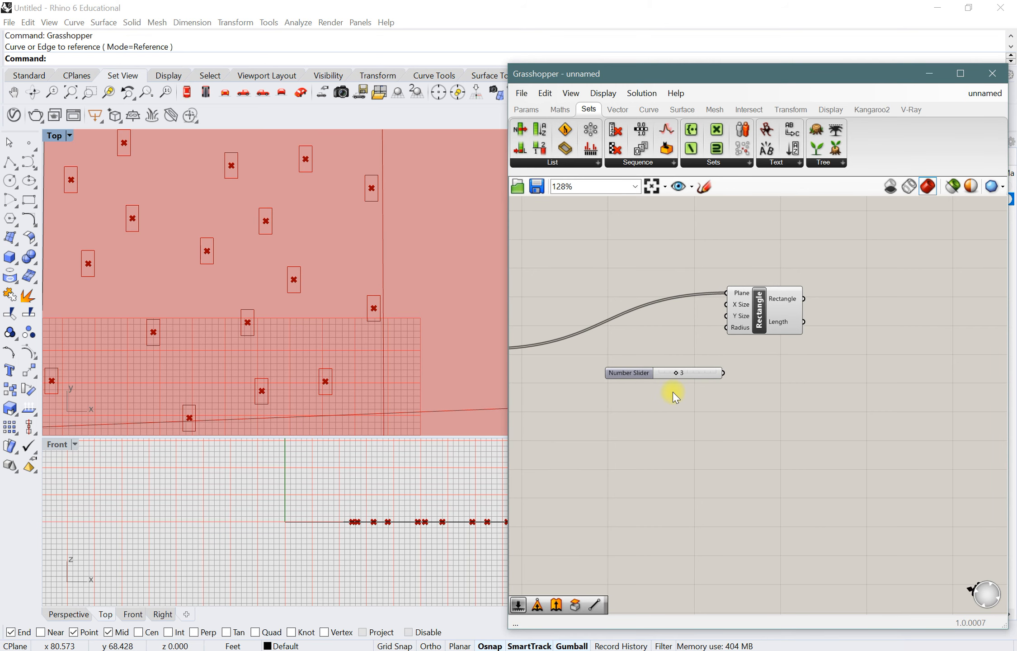
pyautogui.moveTo(707, 373); pyautogui.dragTo(728, 305)
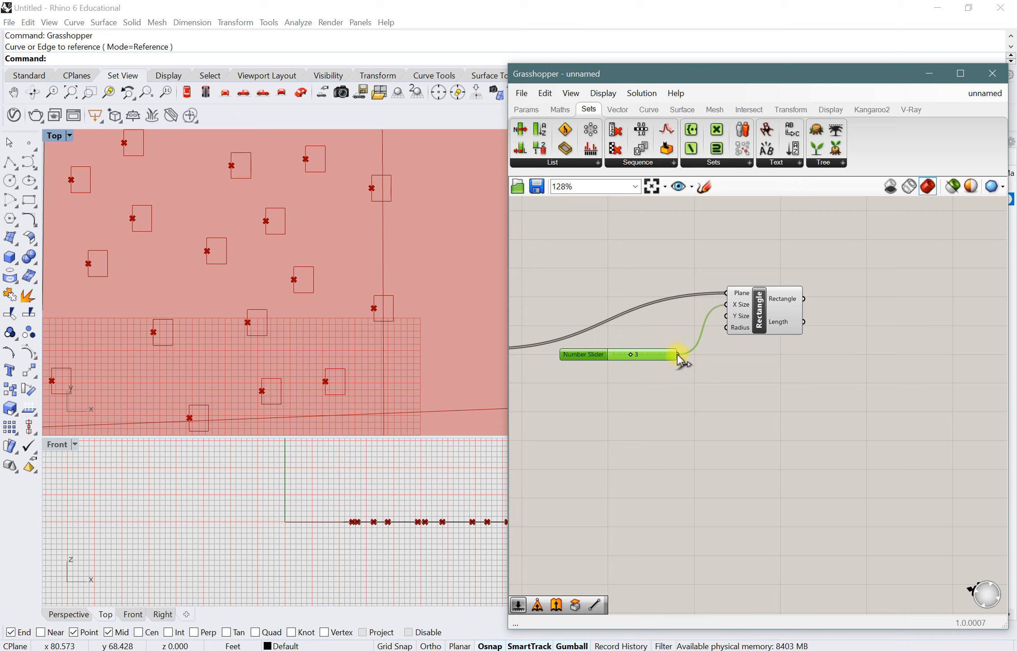
pyautogui.moveTo(681, 355); pyautogui.dragTo(767, 317)
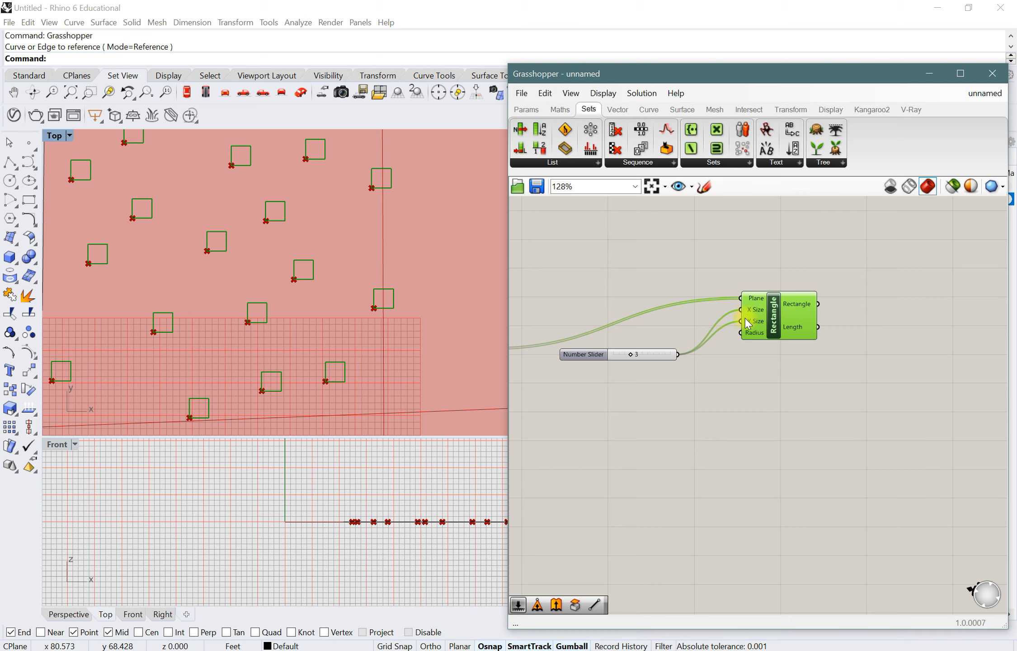
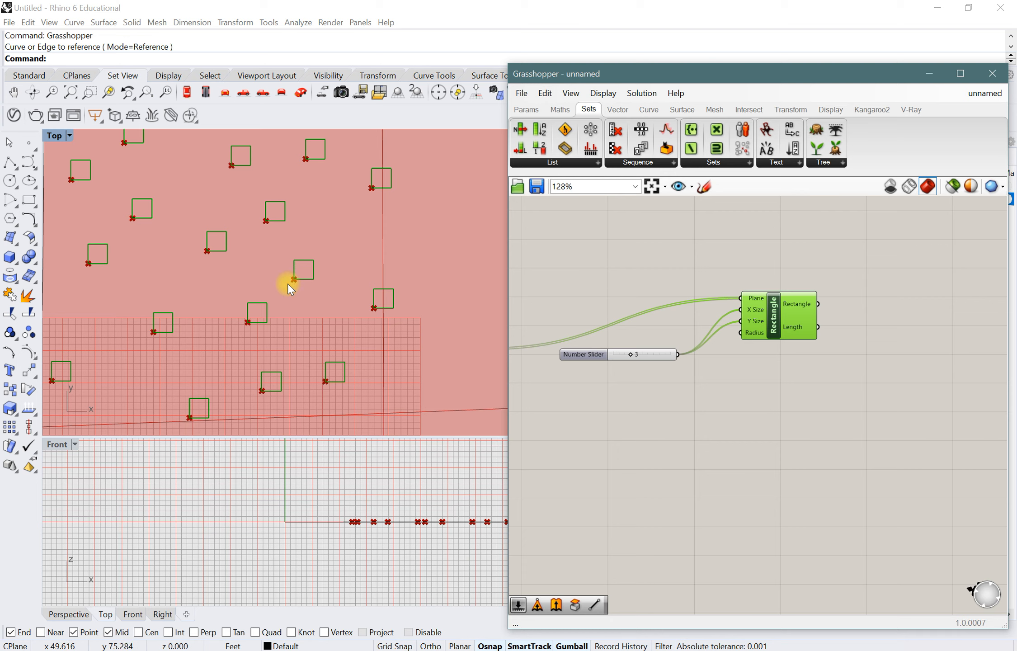
# - Reposition the Rectangle component and its size slider closer together so their wires run clearly
pyautogui.moveTo(783, 310); pyautogui.dragTo(803, 297)
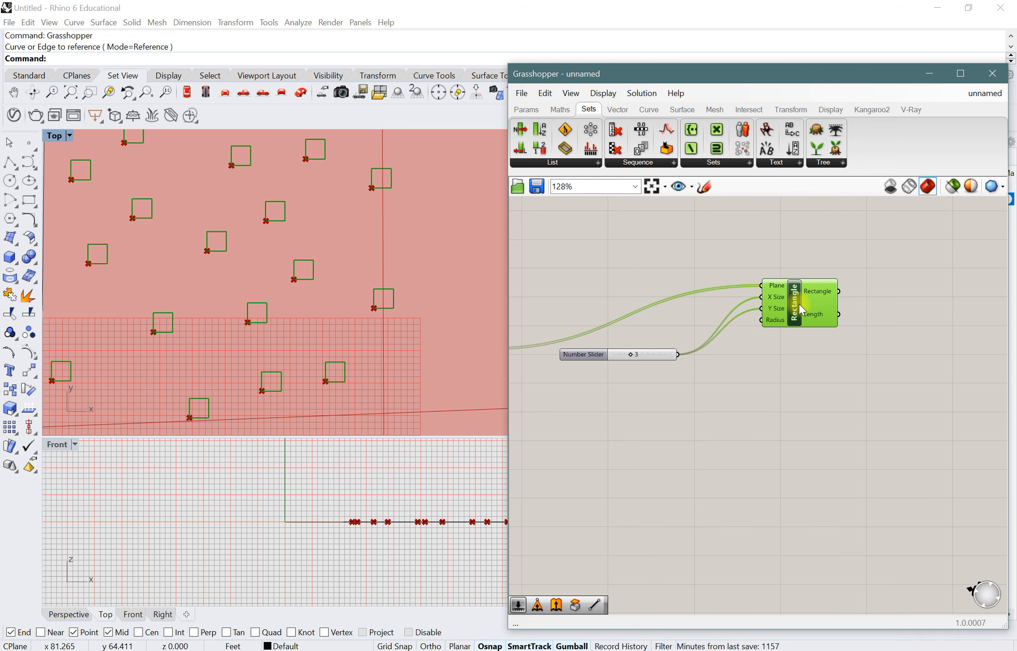
pyautogui.moveTo(582, 357); pyautogui.dragTo(619, 359)
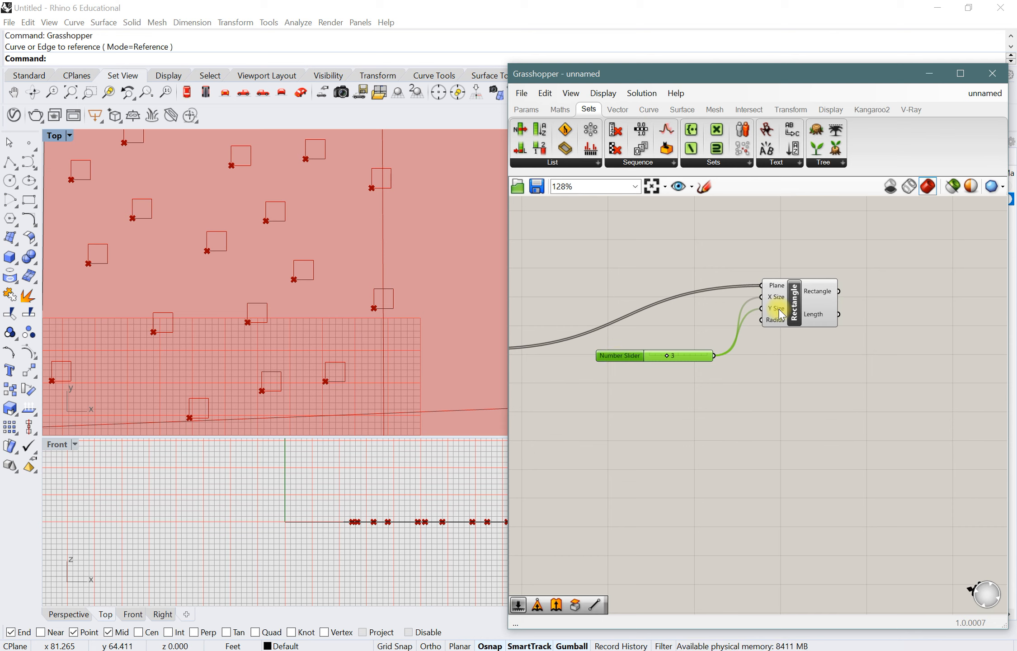
pyautogui.moveTo(794, 313)
pyautogui.mouseDown()
pyautogui.moveTo(768, 298)
pyautogui.moveTo(797, 318)
pyautogui.mouseUp()
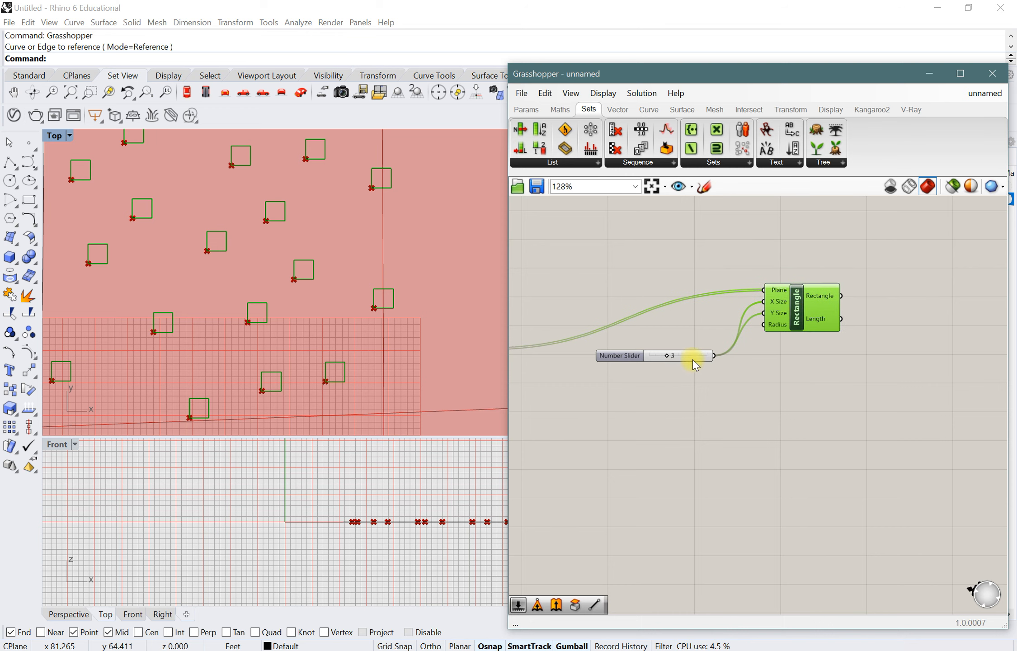
pyautogui.moveTo(813, 332); pyautogui.dragTo(803, 334)
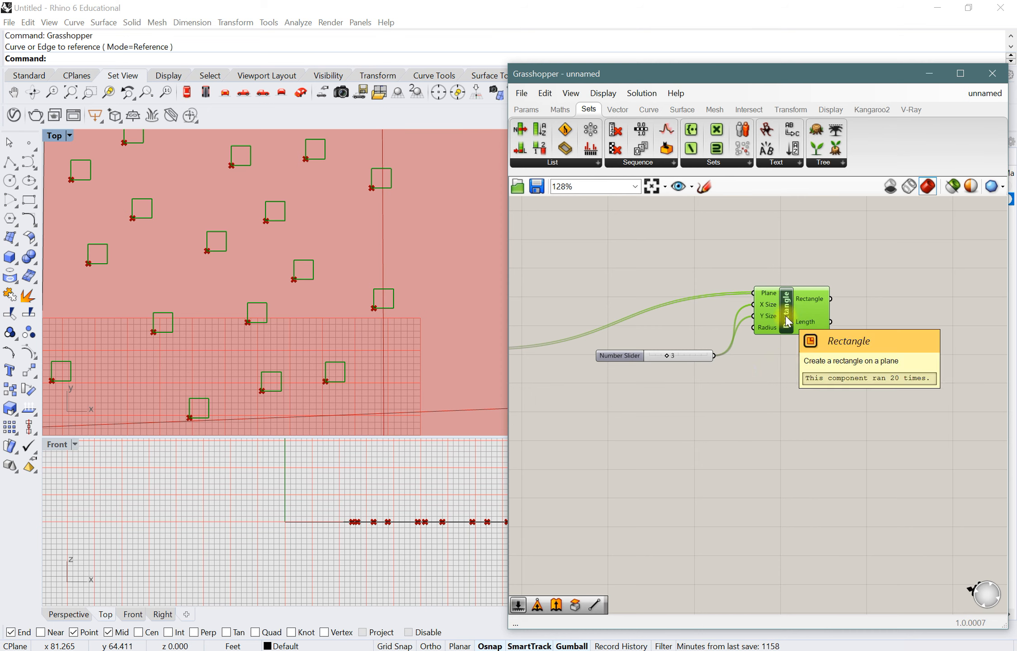
pyautogui.moveTo(787, 321); pyautogui.dragTo(786, 327)
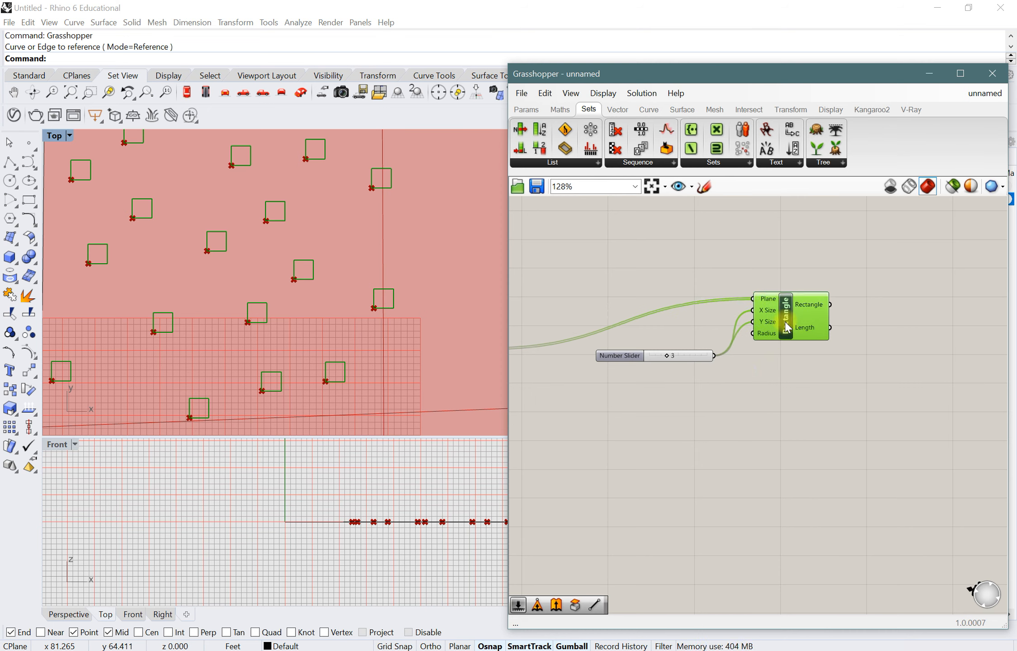
pyautogui.click(697, 357)
pyautogui.press('Delete')
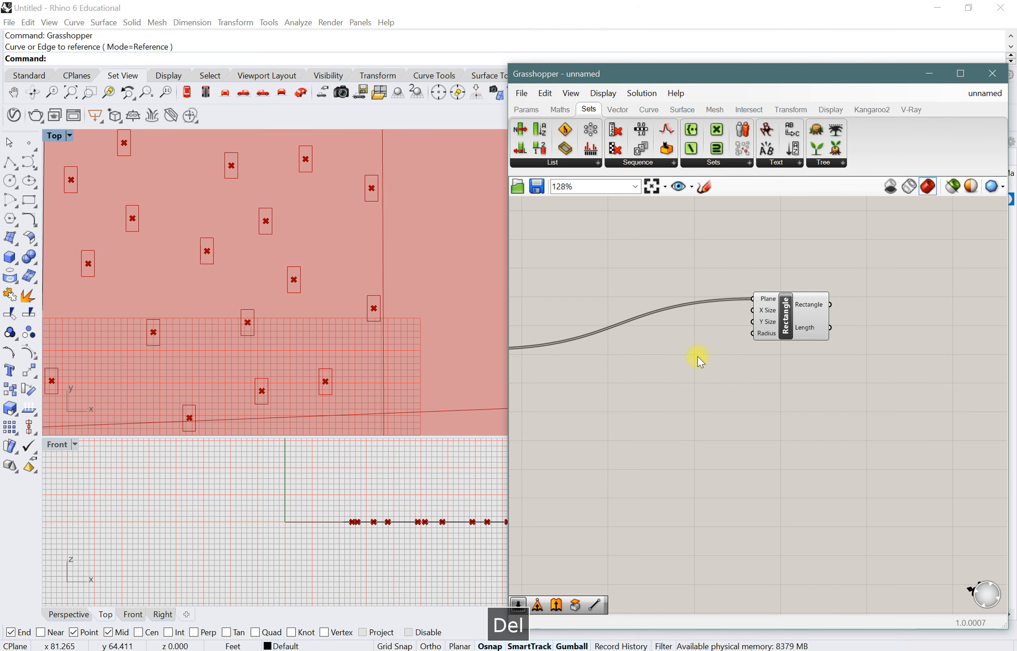
pyautogui.moveTo(785, 316); pyautogui.dragTo(801, 294)
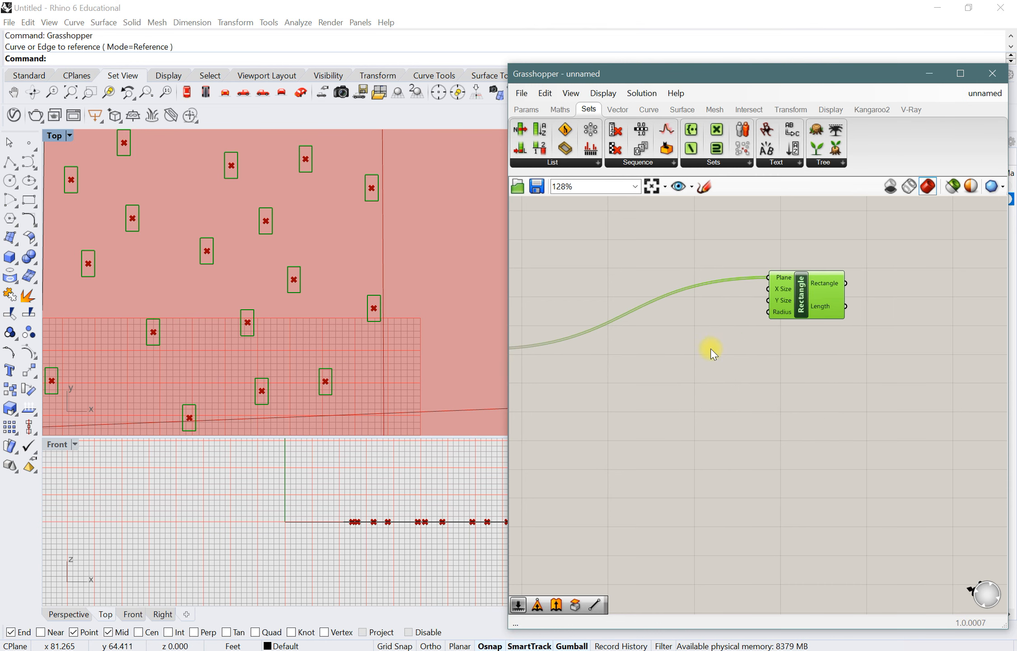
pyautogui.hotkey('ctrl', 'z')
pyautogui.hotkey('ctrl', 'z')
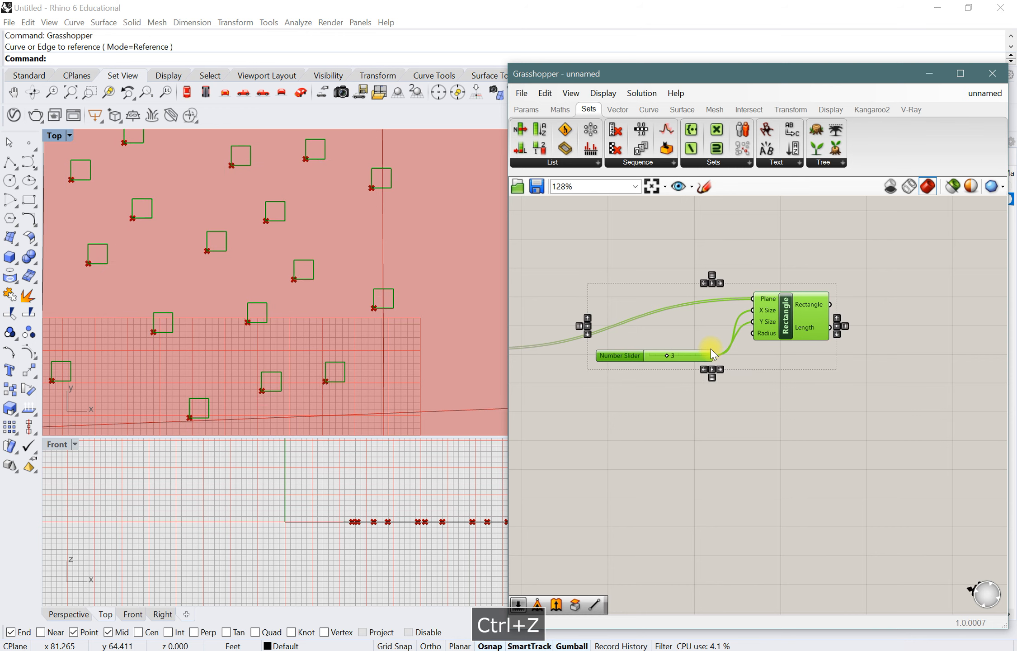
# - Move the size slider well below the Rectangle component and shift Rectangle upward to free space between them
pyautogui.moveTo(626, 359); pyautogui.dragTo(647, 464)
pyautogui.click(674, 411)
pyautogui.scroll(1, 796, 334)
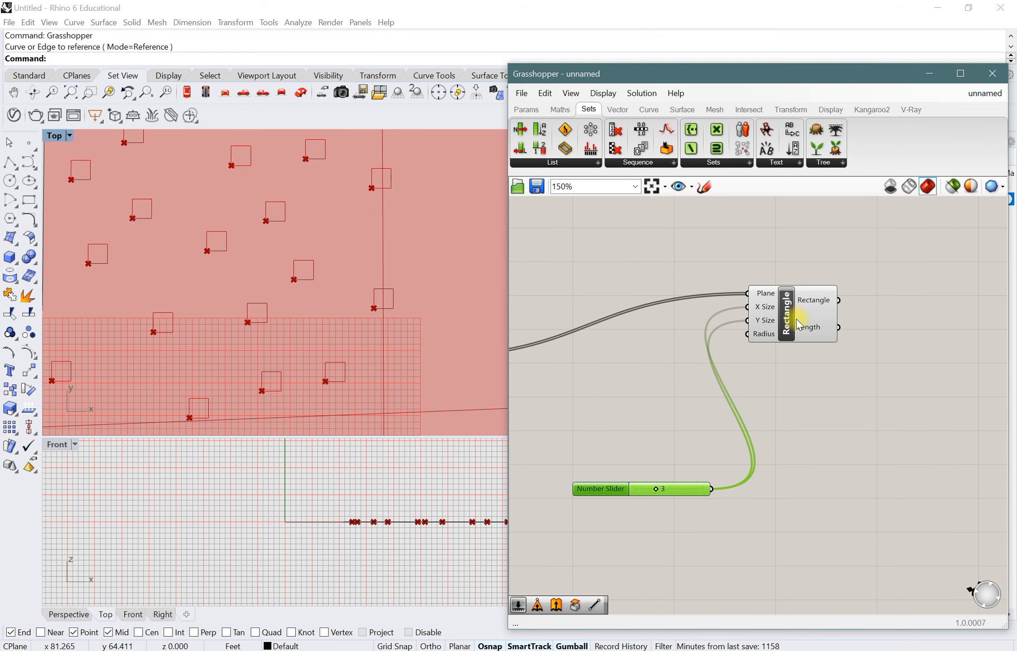
pyautogui.click(805, 314)
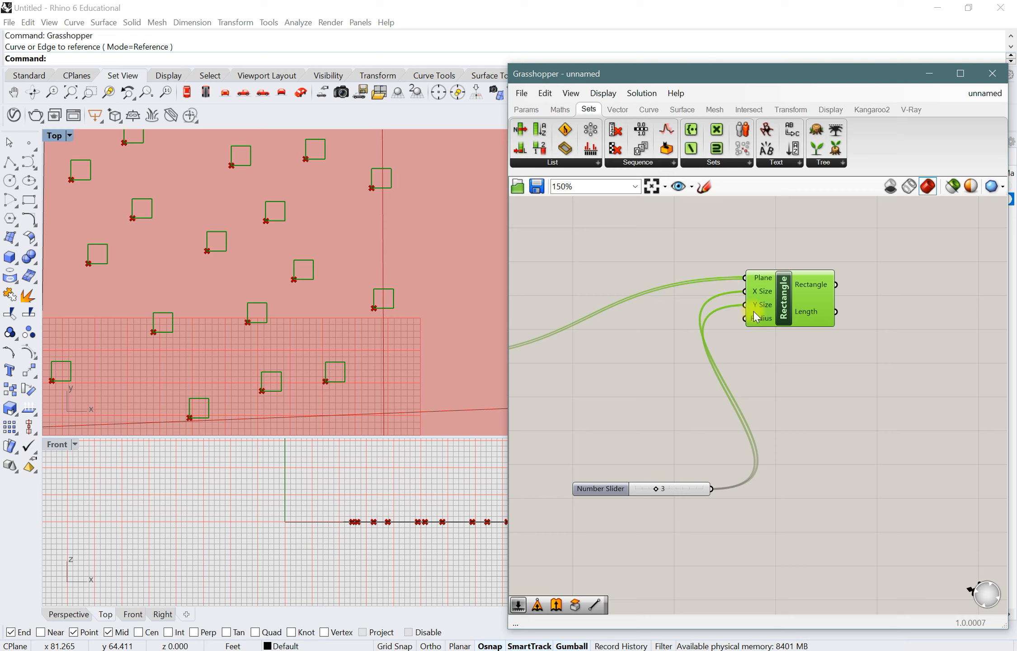
pyautogui.moveTo(795, 316); pyautogui.dragTo(810, 306)
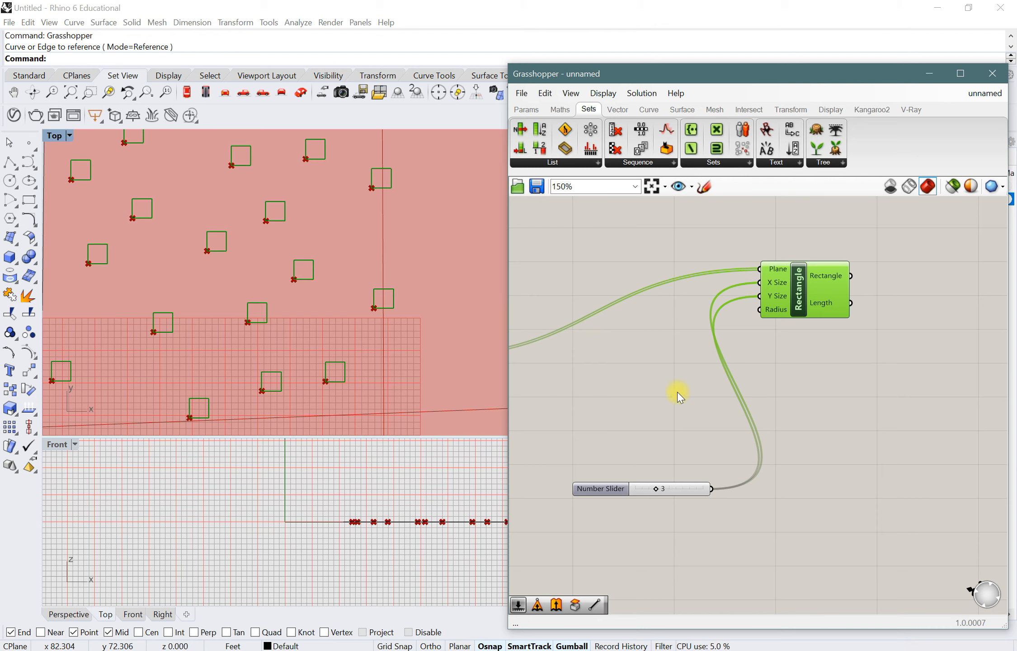
# - Add a Construct Domain component and arrange it between the size slider and the Rectangle component
pyautogui.doubleClick(621, 356)
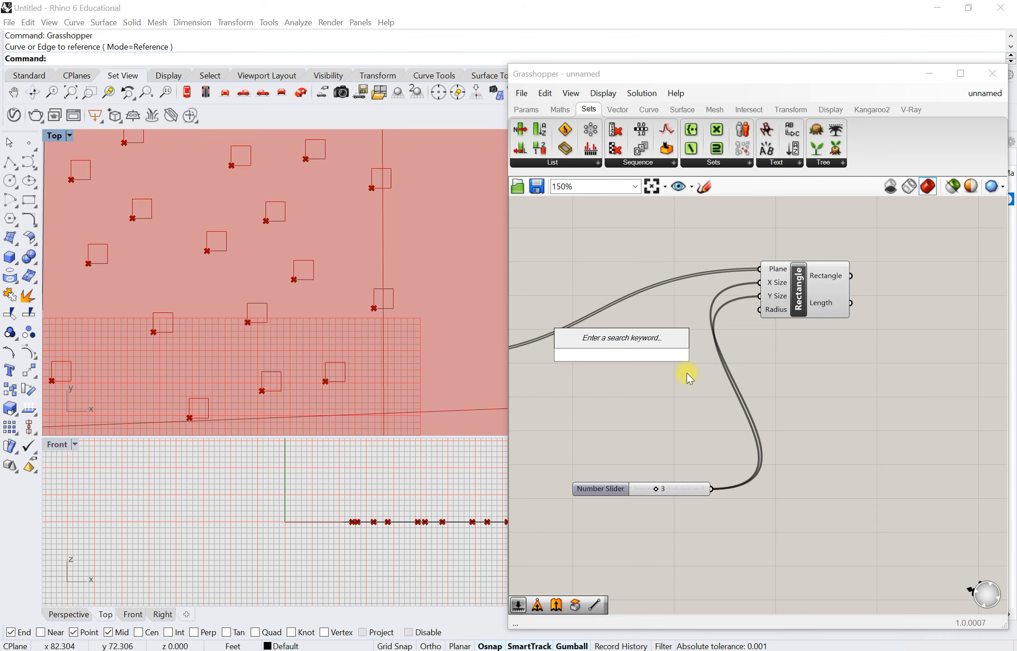
pyautogui.write('domain')
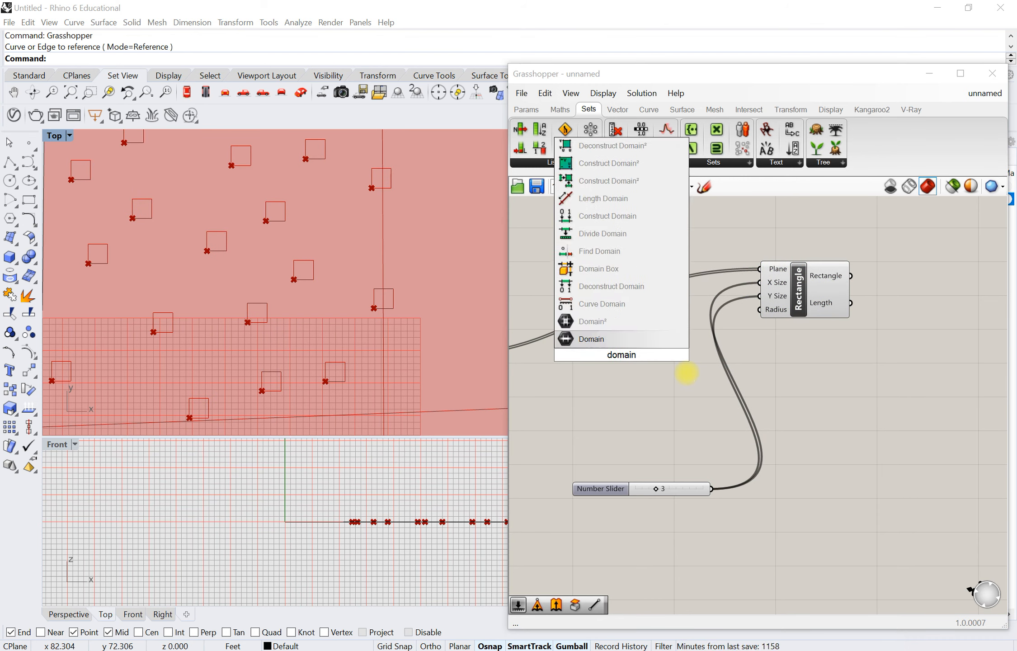
pyautogui.click(624, 216)
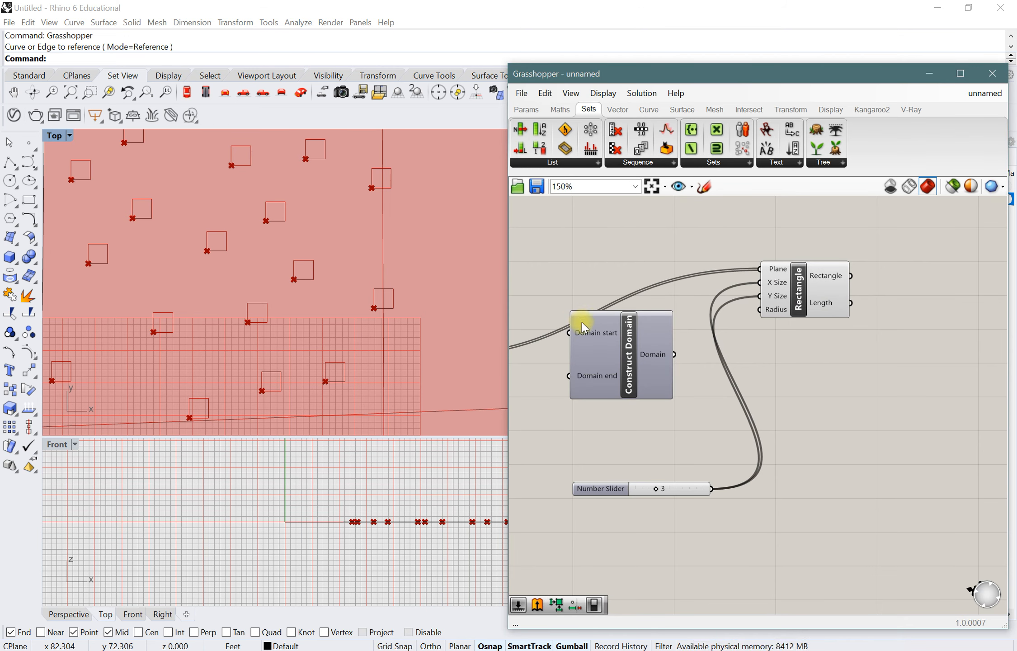
pyautogui.moveTo(805, 297); pyautogui.dragTo(834, 288)
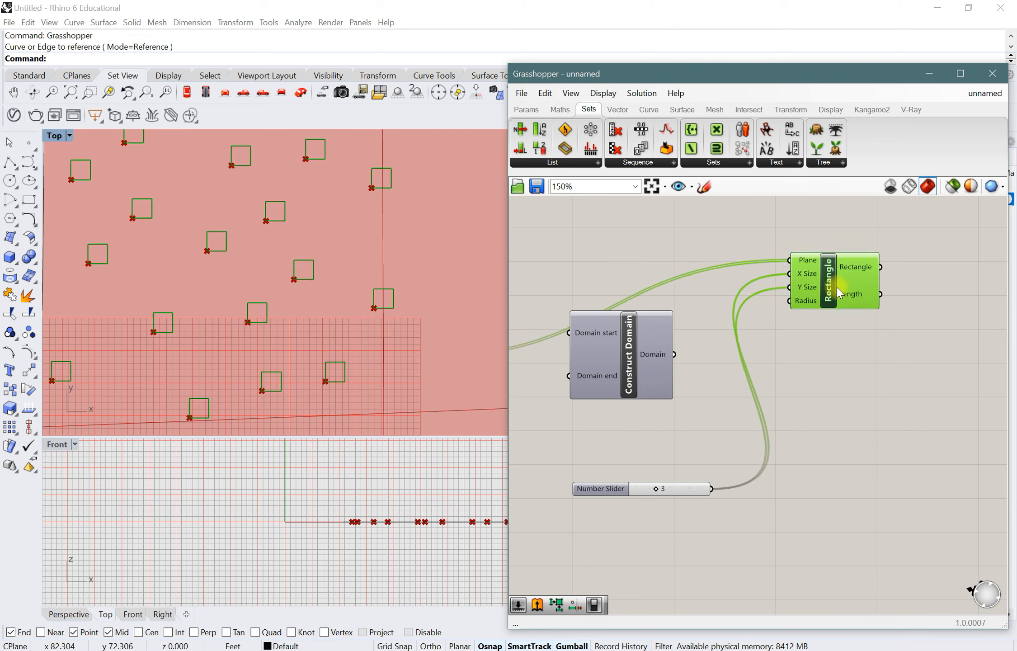
pyautogui.moveTo(636, 364); pyautogui.dragTo(673, 345)
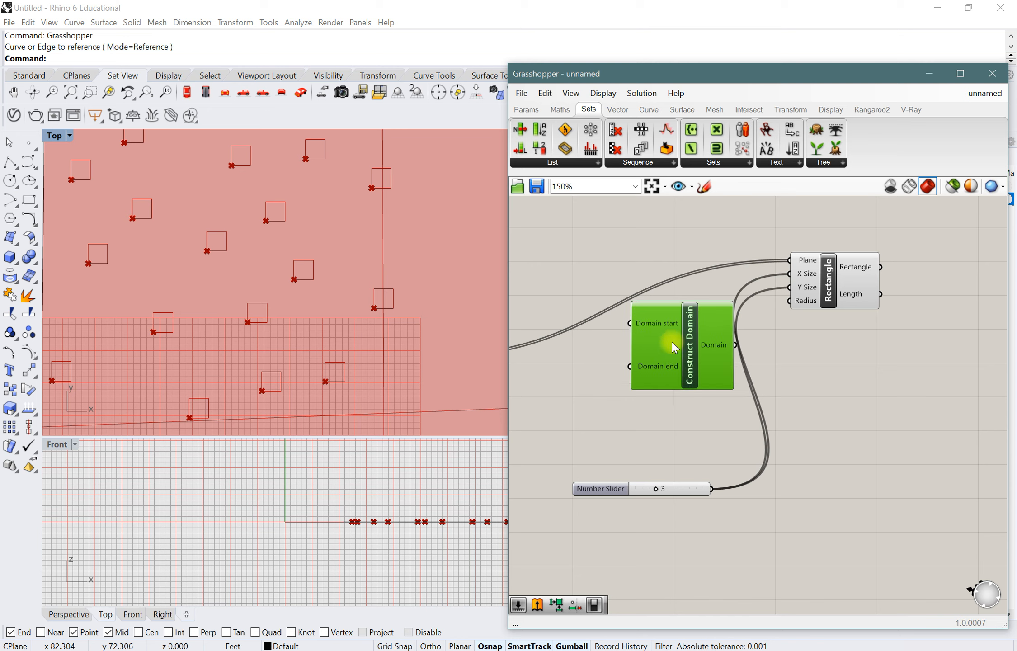
# - Assign the expression -x/2 to the Domain start input of the Construct Domain component
pyautogui.rightClick(653, 324)
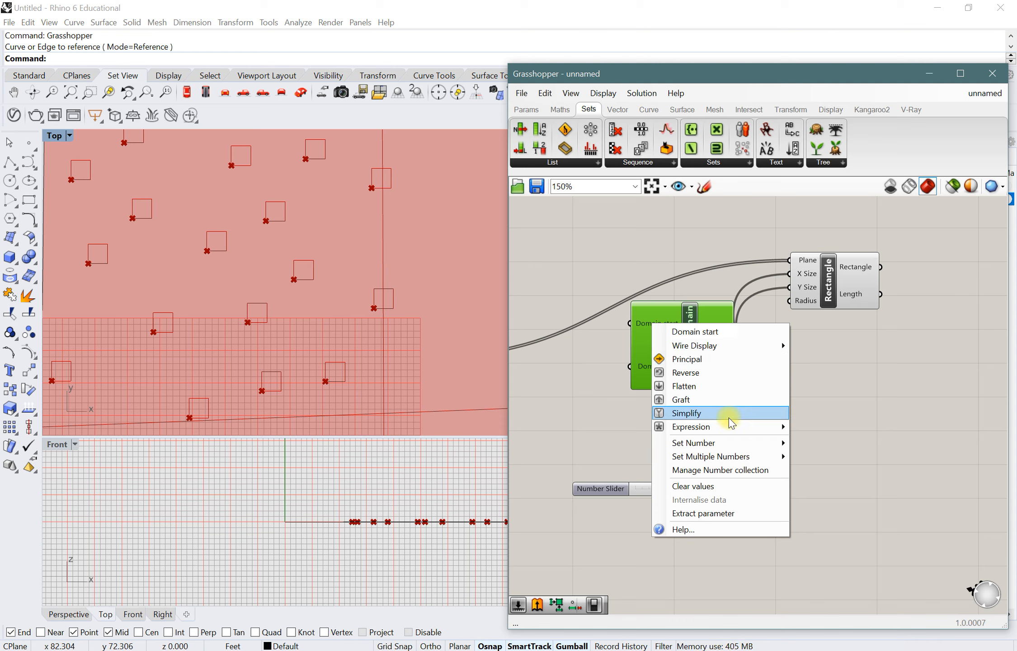
pyautogui.moveTo(734, 428)
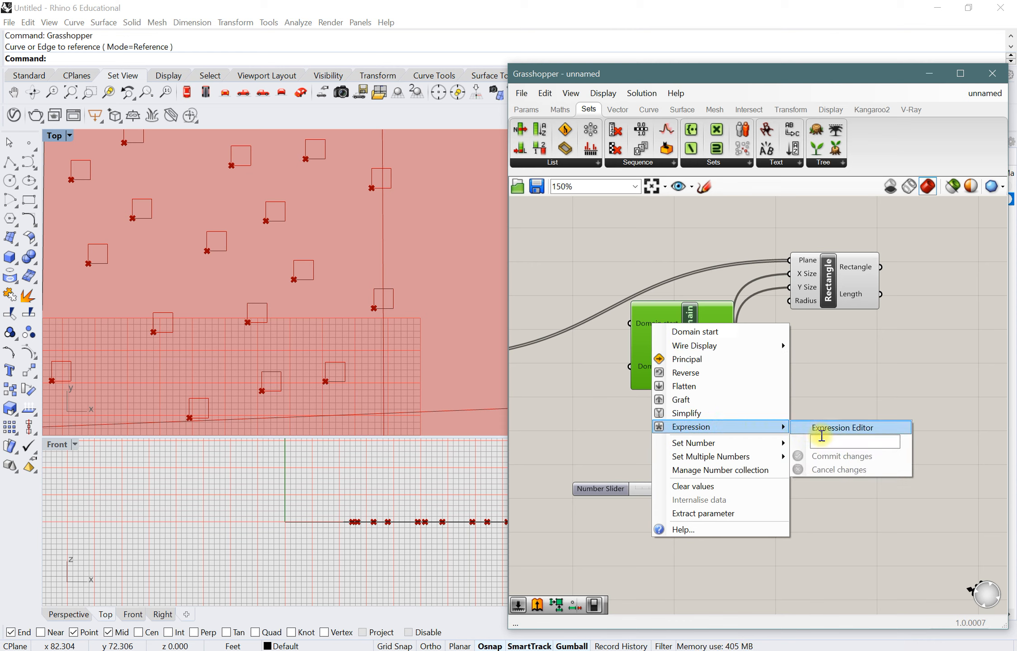
pyautogui.click(824, 441)
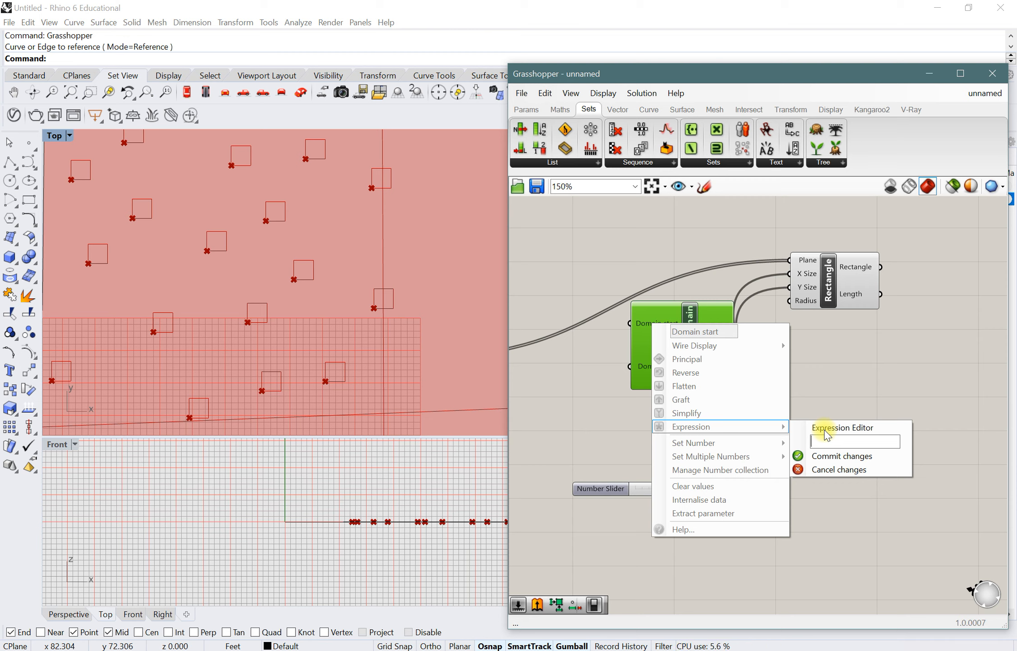
pyautogui.write('-x/2')
pyautogui.click(821, 457)
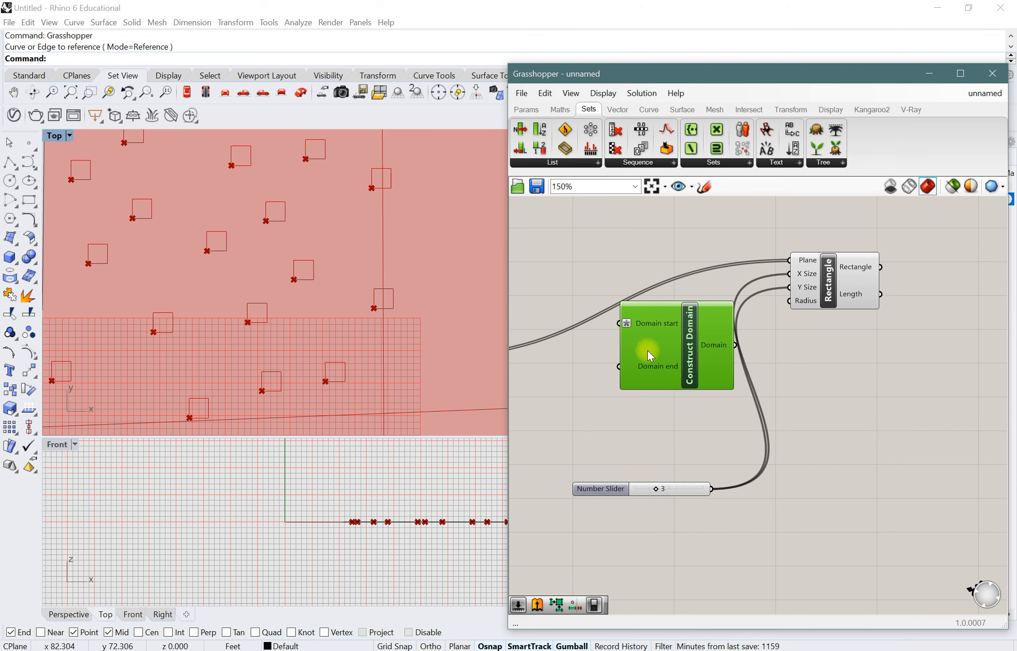
# - Assign the expression x/2 to the Domain end input of the Construct Domain component
pyautogui.rightClick(647, 368)
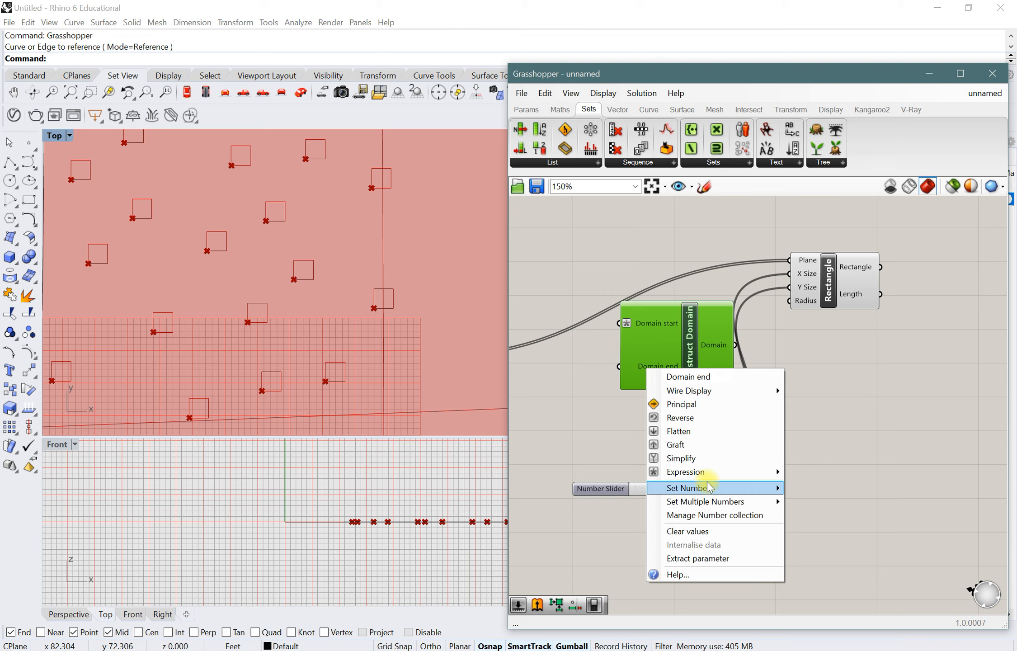
pyautogui.moveTo(709, 488)
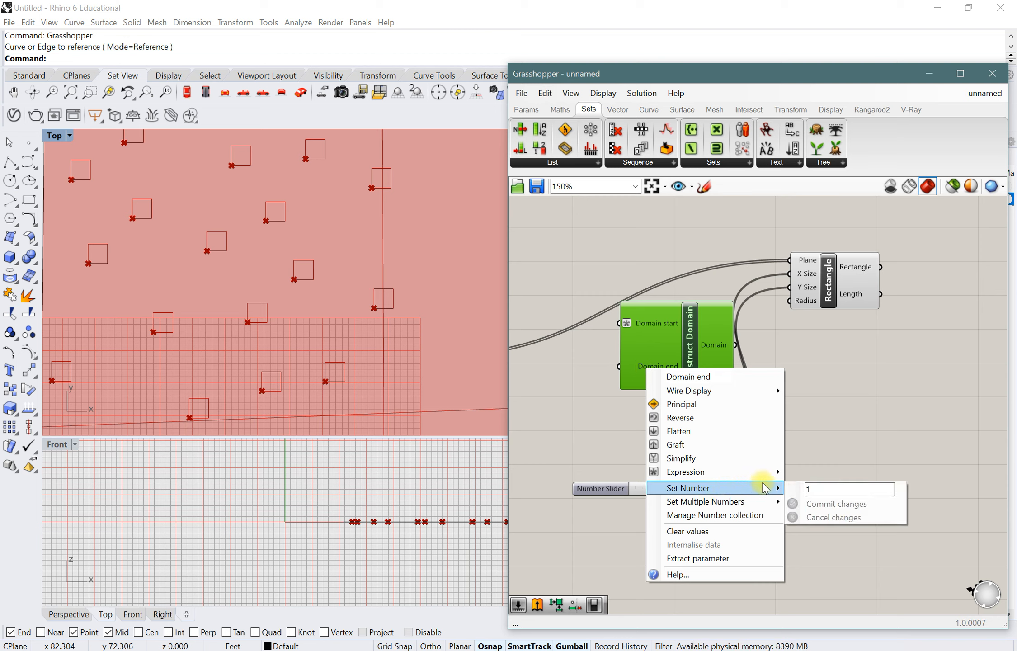
pyautogui.moveTo(747, 471)
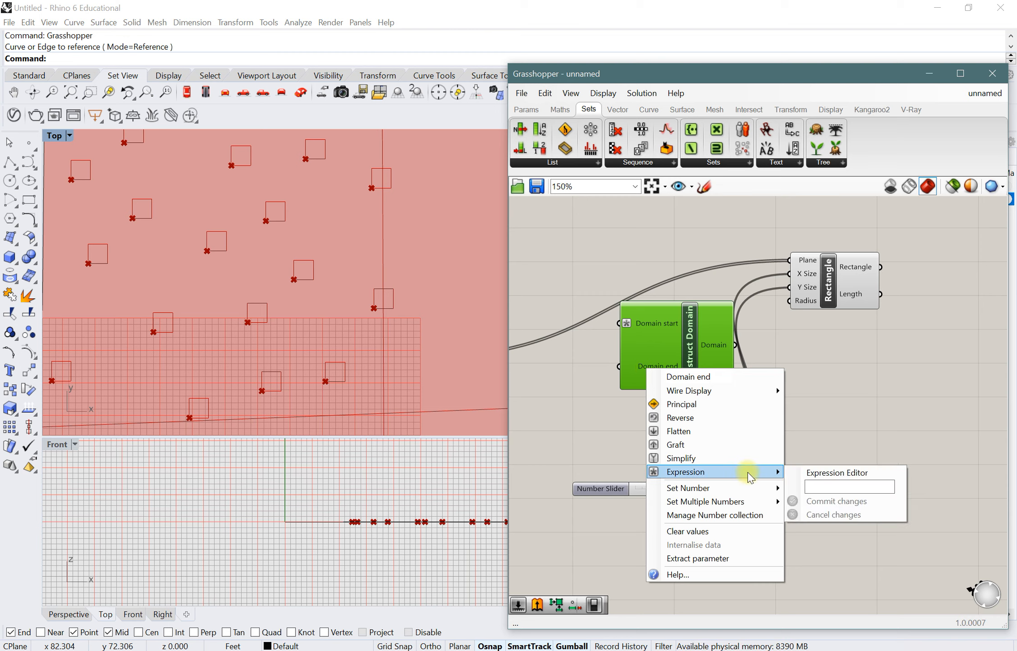
pyautogui.click(819, 484)
pyautogui.write('x')
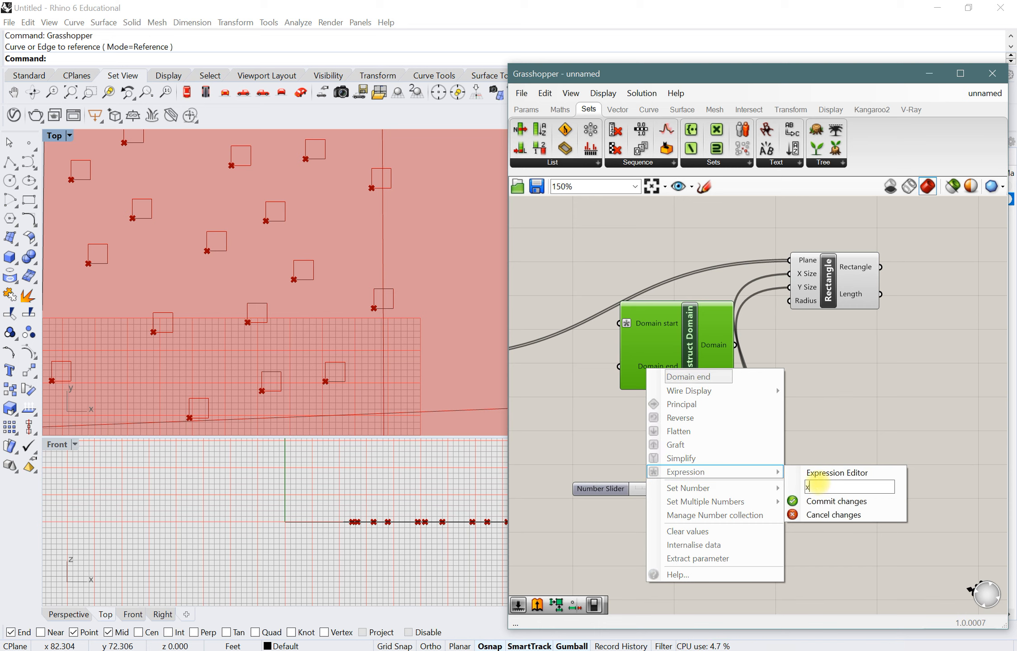
pyautogui.write('/2')
pyautogui.click(836, 501)
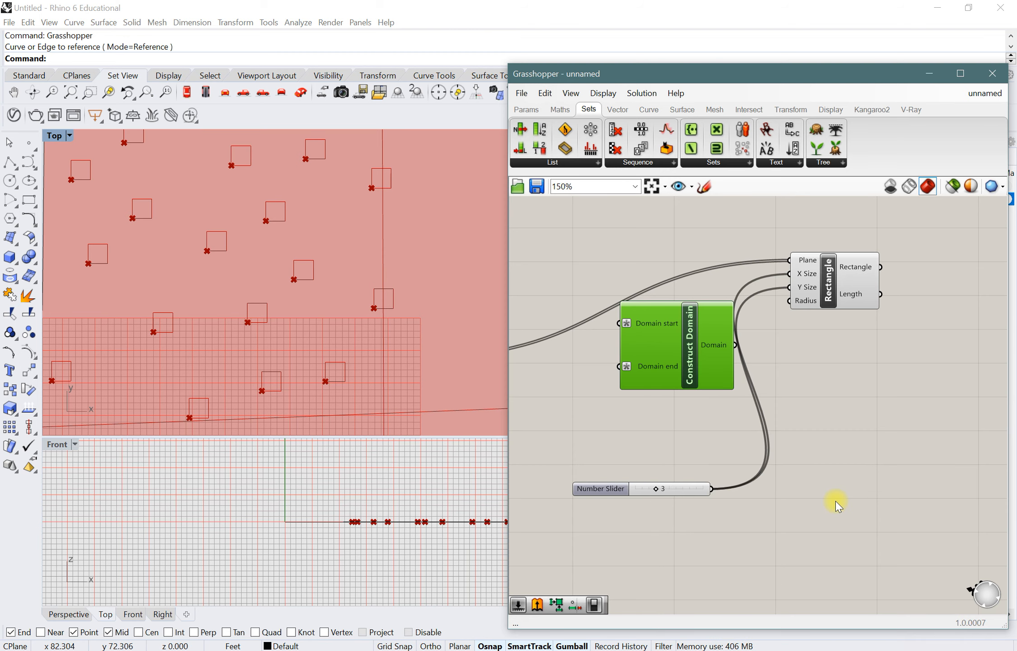
# - Feed the Construct Domain output into the Rectangle's X Size and a duplicate Construct Domain into its Y Size
pyautogui.moveTo(836, 286); pyautogui.dragTo(861, 306)
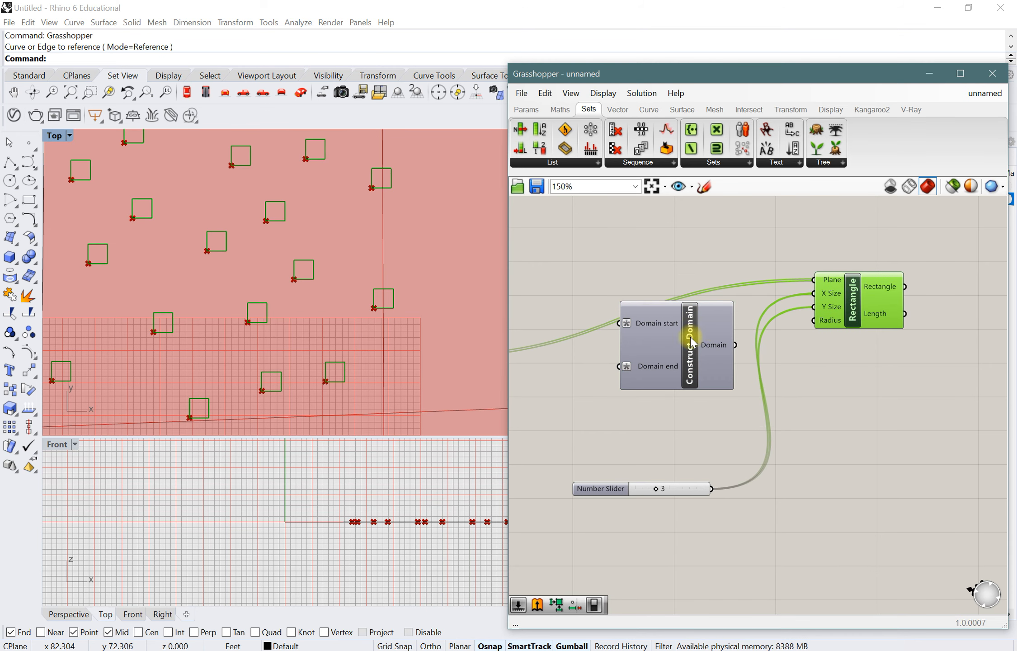
pyautogui.moveTo(692, 342); pyautogui.dragTo(814, 293)
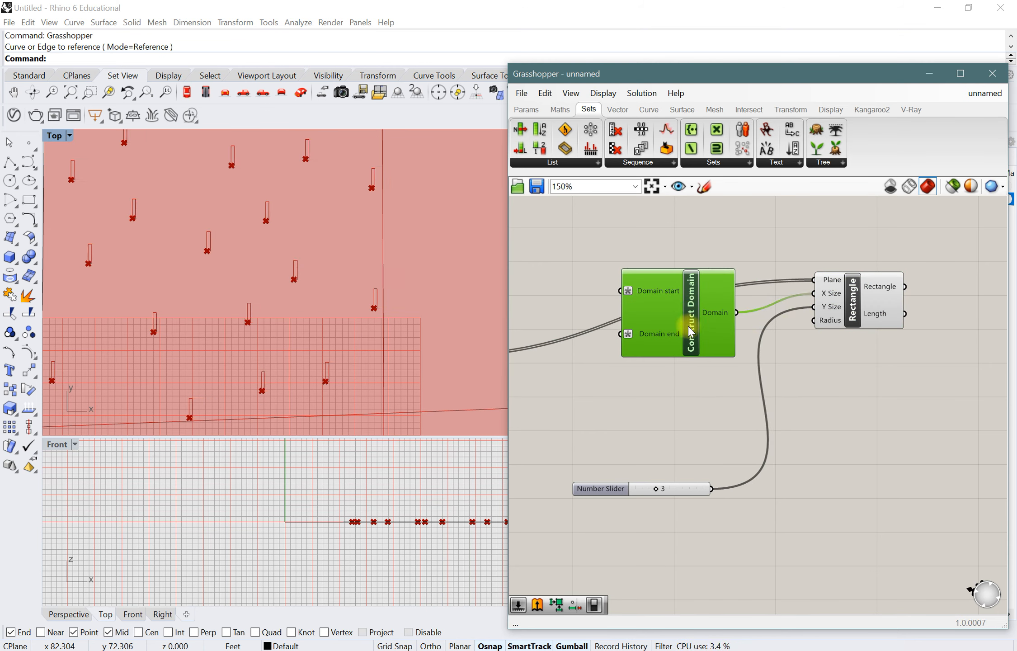
pyautogui.hotkey('ctrl', 'c')
pyautogui.hotkey('ctrl', 'v')
pyautogui.moveTo(694, 332)
pyautogui.mouseDown()
pyautogui.moveTo(694, 422)
pyautogui.moveTo(814, 307)
pyautogui.mouseUp()
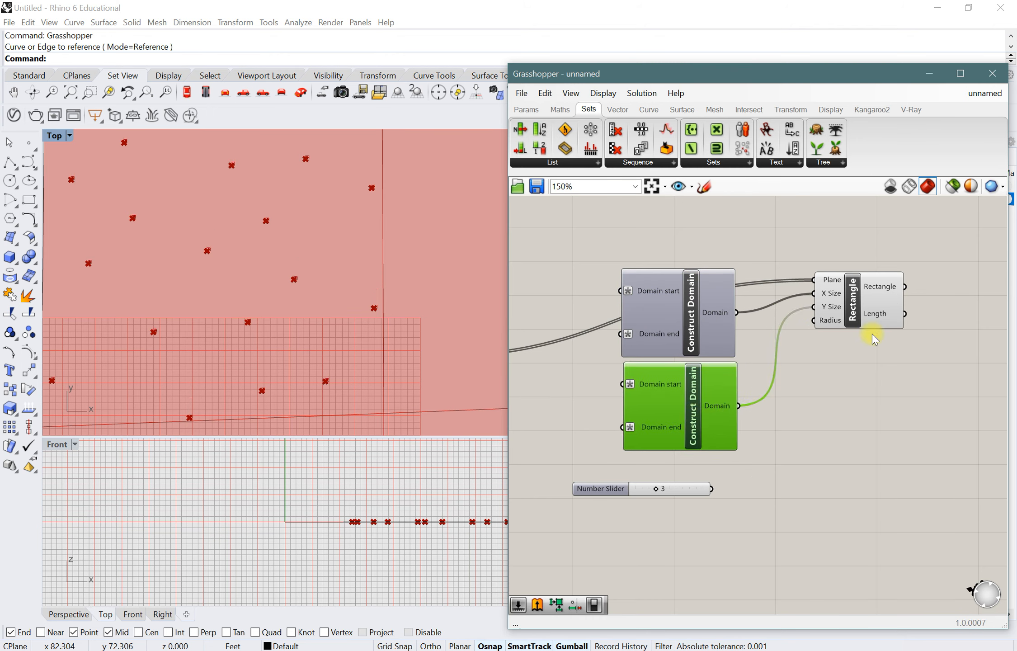
# - Move both Construct Domain components and the Rectangle together away from the number slider, and shift the slider to the domains' input side
pyautogui.scroll(-1, 852, 344)
pyautogui.moveTo(862, 420); pyautogui.dragTo(710, 284)
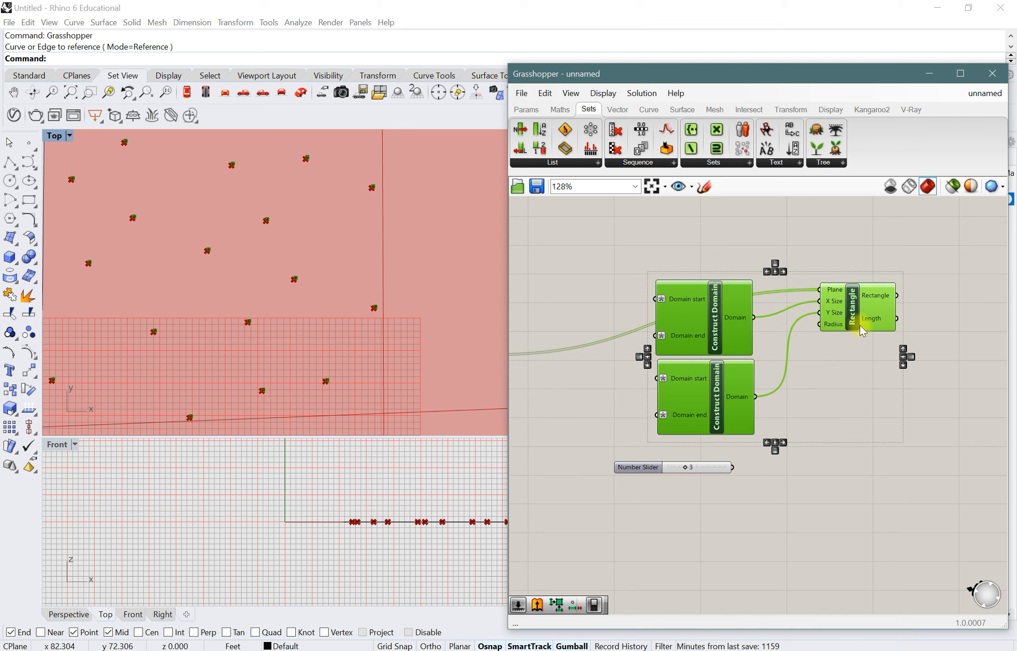
pyautogui.moveTo(860, 325); pyautogui.dragTo(906, 280)
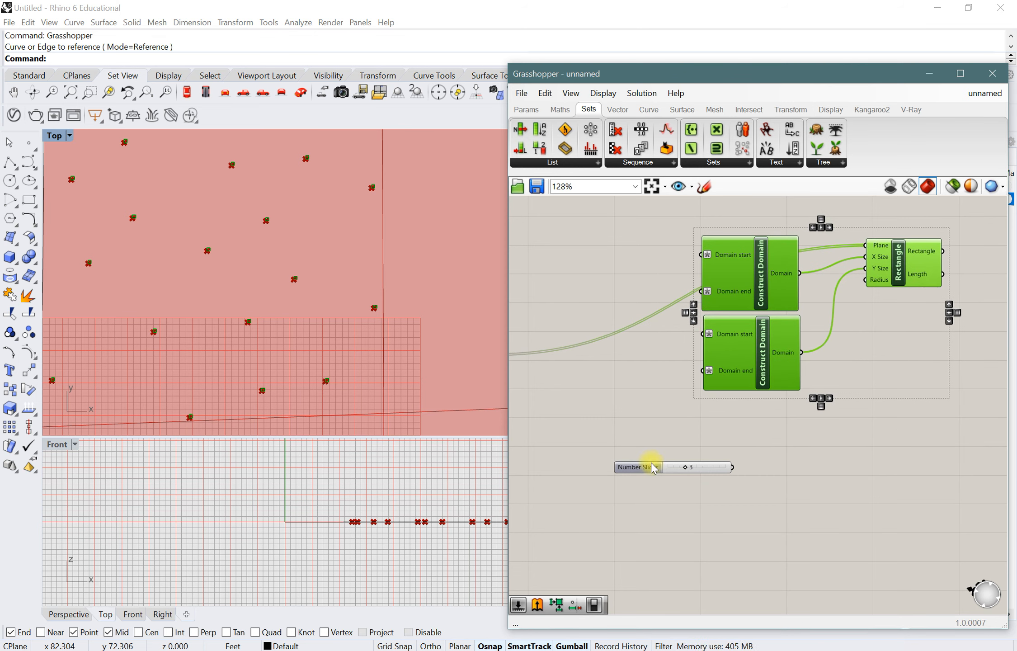
pyautogui.moveTo(653, 468); pyautogui.dragTo(559, 423)
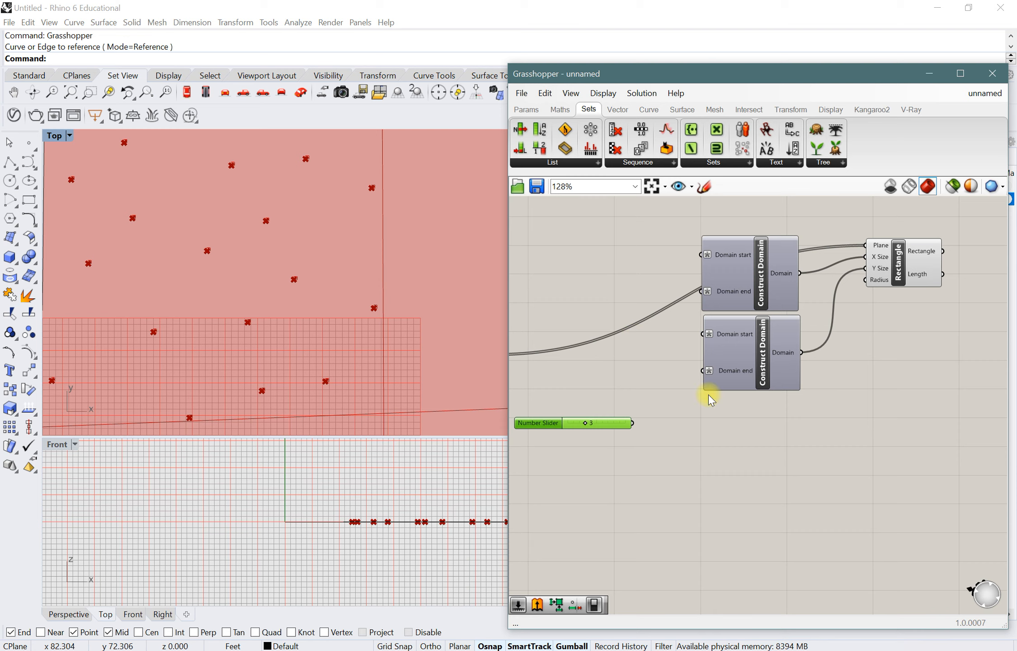
# - Connect the number slider of 3 to Domain start and Domain end of both Construct Domain components, and tidy the two components' placement
pyautogui.moveTo(633, 423); pyautogui.dragTo(699, 256)
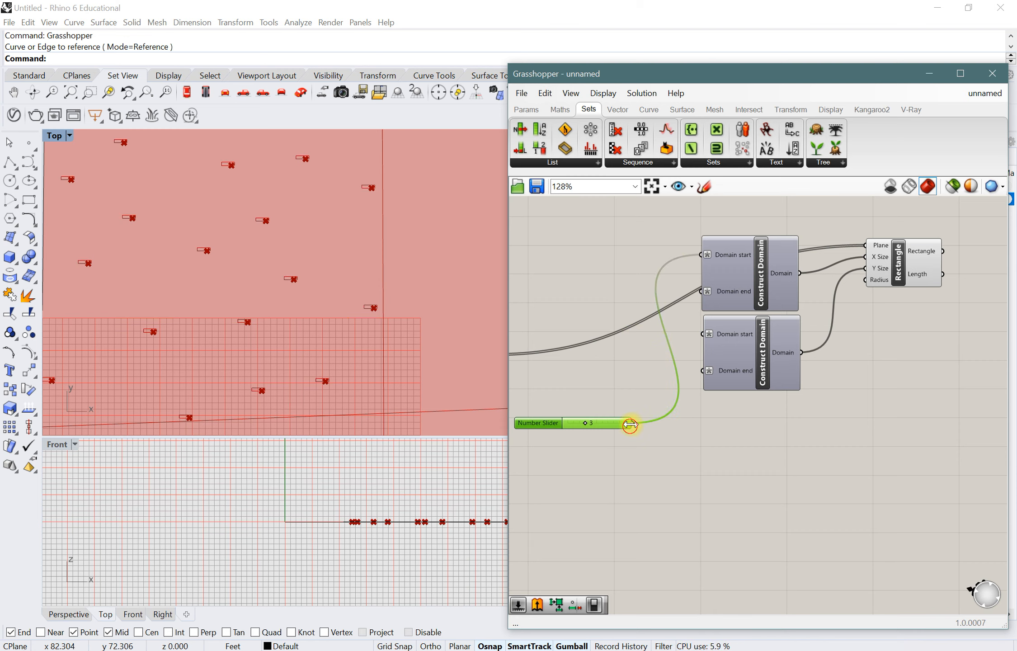
pyautogui.moveTo(630, 425); pyautogui.dragTo(608, 335)
pyautogui.moveTo(632, 425); pyautogui.dragTo(699, 291)
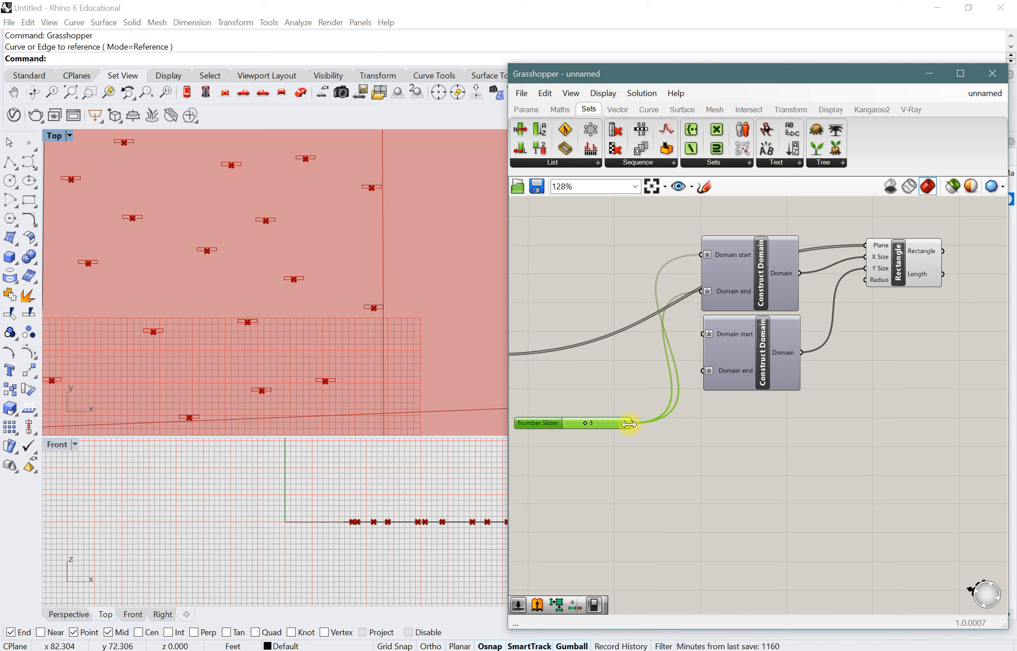
pyautogui.moveTo(633, 424); pyautogui.dragTo(703, 334)
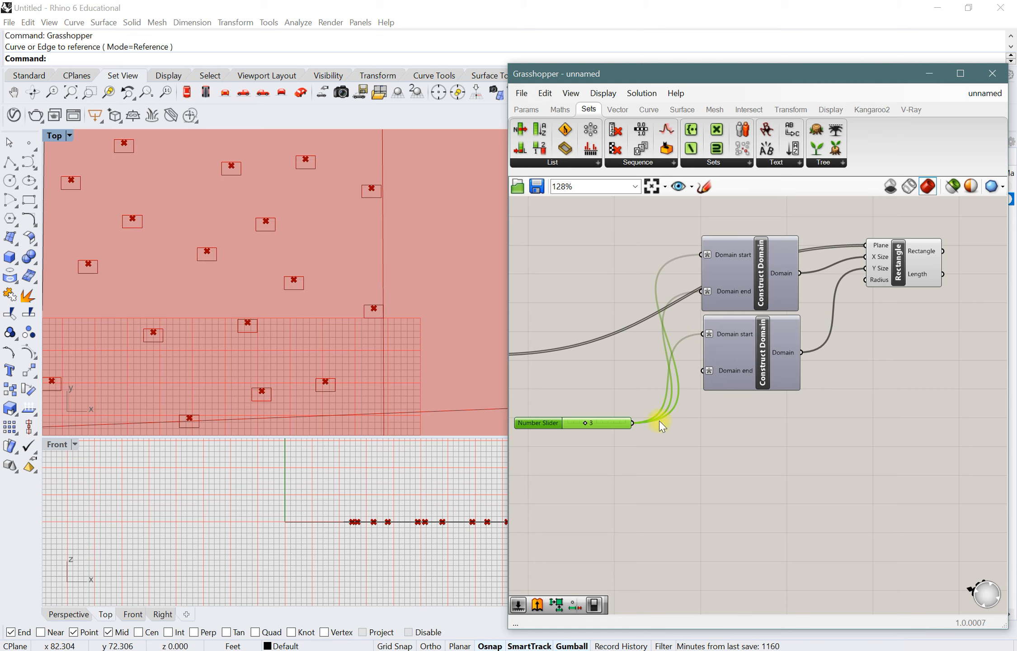
pyautogui.moveTo(633, 424); pyautogui.dragTo(702, 370)
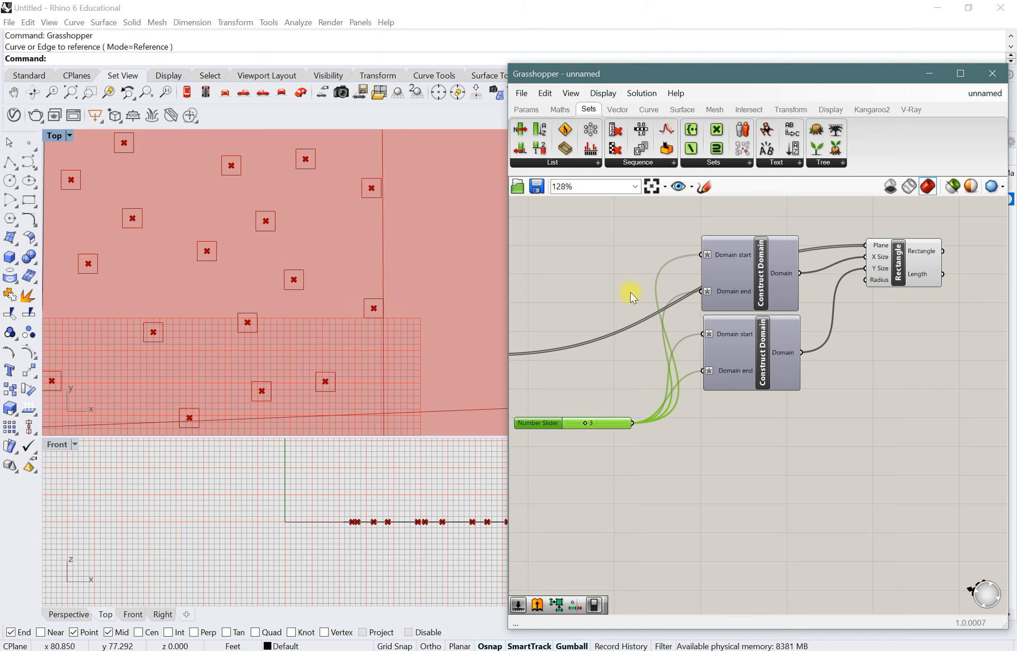
pyautogui.moveTo(736, 270); pyautogui.dragTo(736, 263)
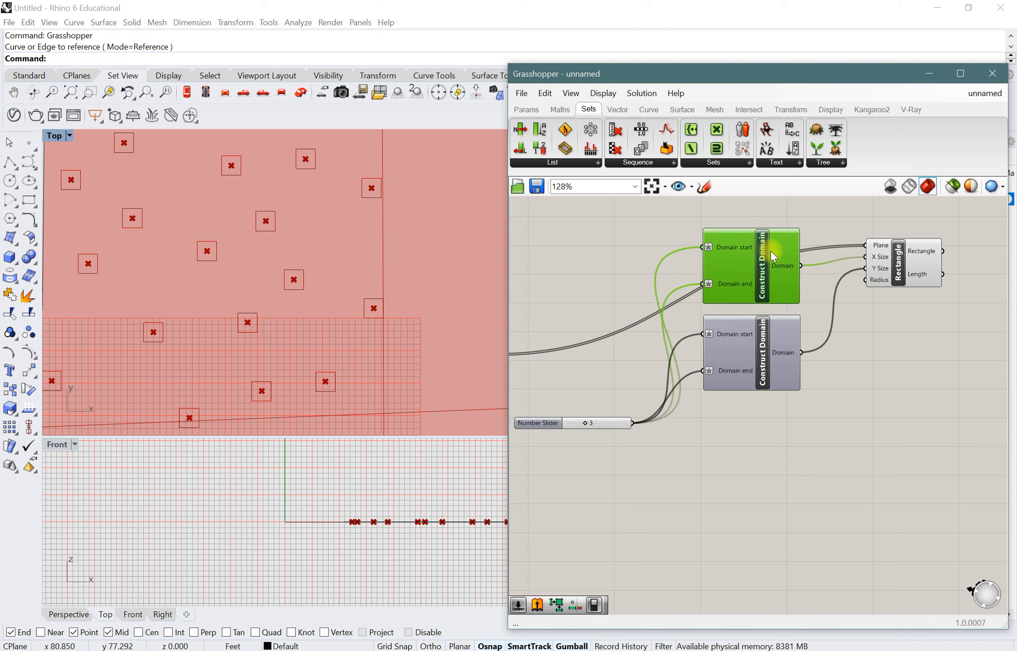
pyautogui.moveTo(764, 346); pyautogui.dragTo(766, 339)
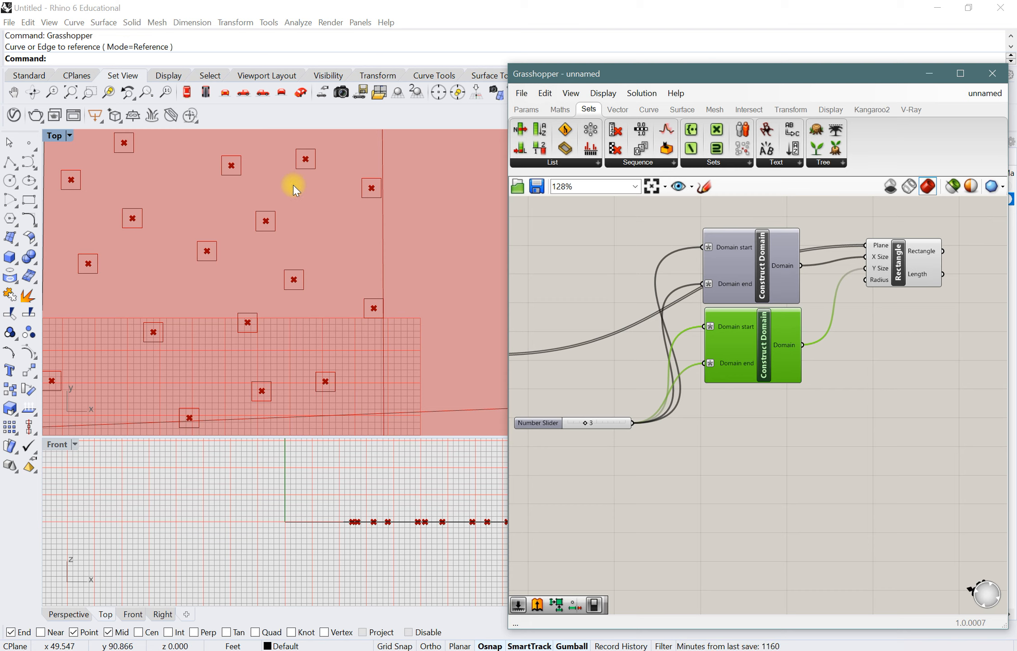
# - Examine how the population points, the two Construct Domain components and the Rectangle component are wired together
pyautogui.scroll(-3, 633, 286)
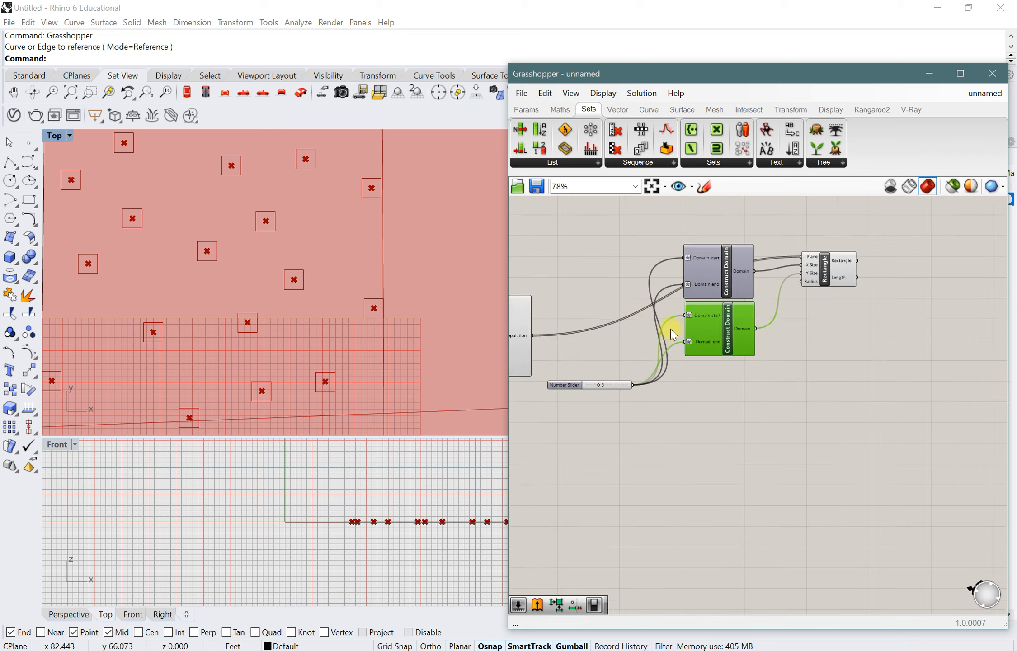
pyautogui.scroll(2, 569, 332)
pyautogui.moveTo(560, 372); pyautogui.dragTo(640, 352, button='right')
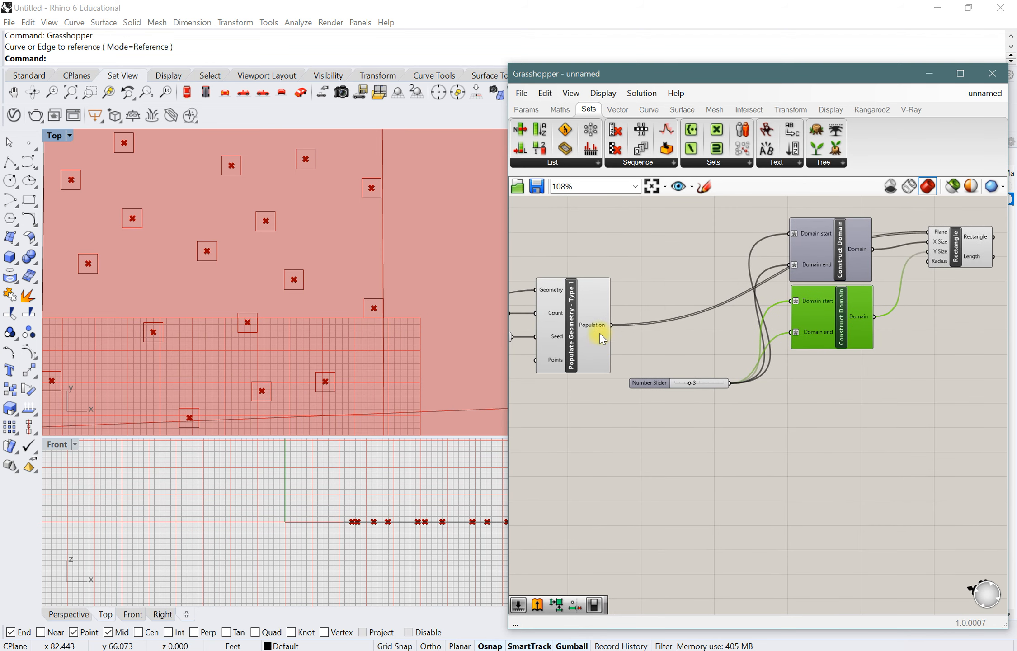
pyautogui.scroll(-1, 673, 362)
pyautogui.moveTo(848, 387); pyautogui.dragTo(791, 400, button='right')
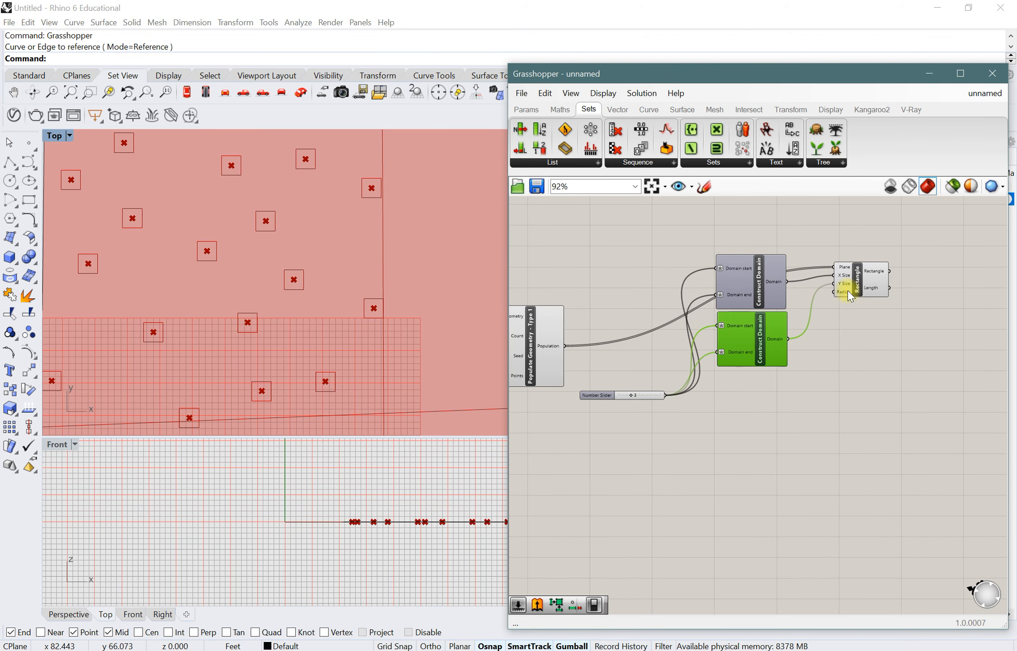
pyautogui.scroll(2, 841, 288)
pyautogui.click(861, 292)
pyautogui.moveTo(861, 296); pyautogui.dragTo(858, 292)
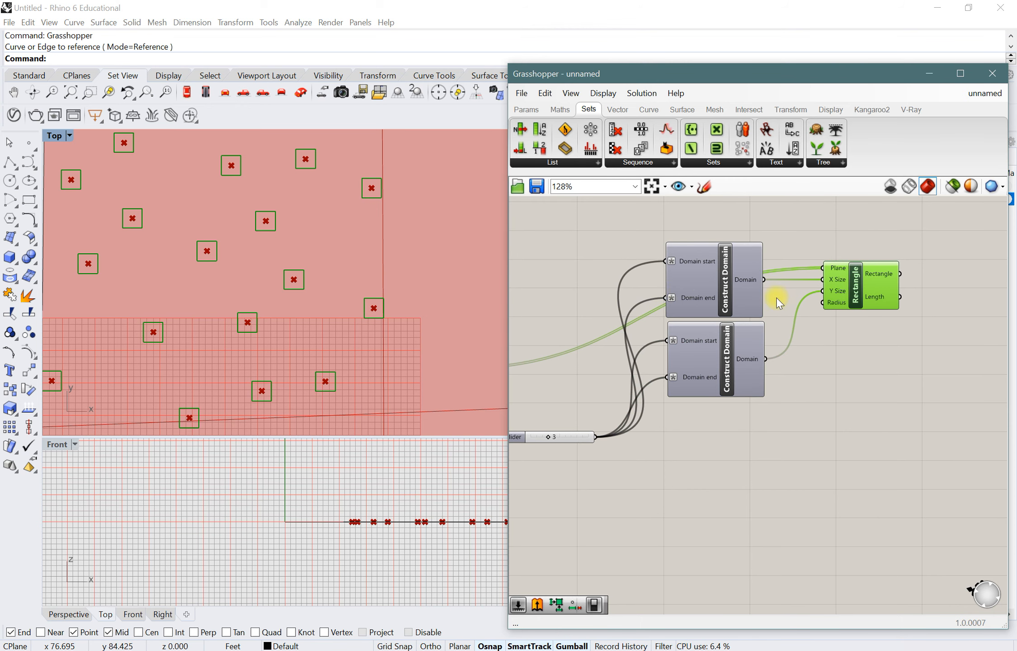
pyautogui.moveTo(533, 450); pyautogui.dragTo(579, 427, button='right')
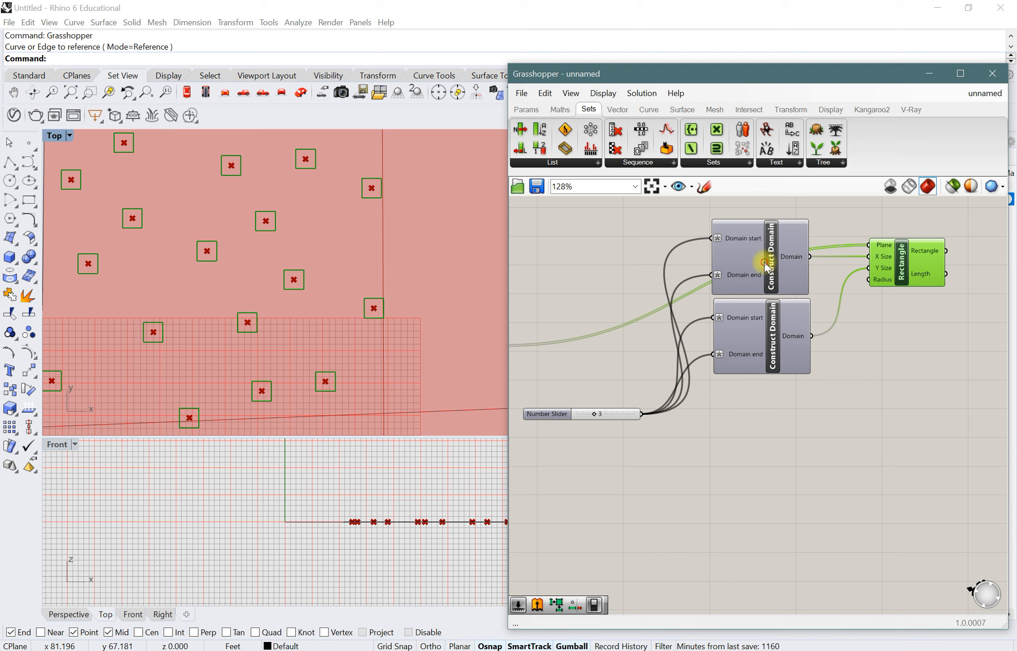
pyautogui.moveTo(765, 266); pyautogui.dragTo(767, 265)
pyautogui.click(771, 338)
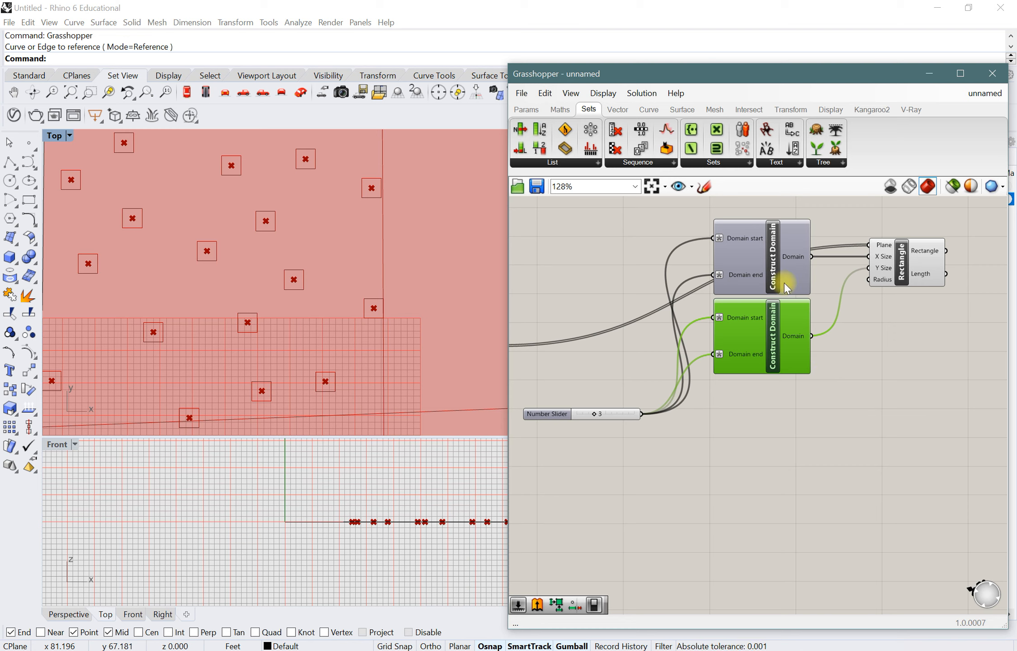
# - Space the lower Construct Domain slightly away from the upper one and move the number slider of 3 beside the upper one's inputs
pyautogui.moveTo(787, 321); pyautogui.dragTo(787, 328)
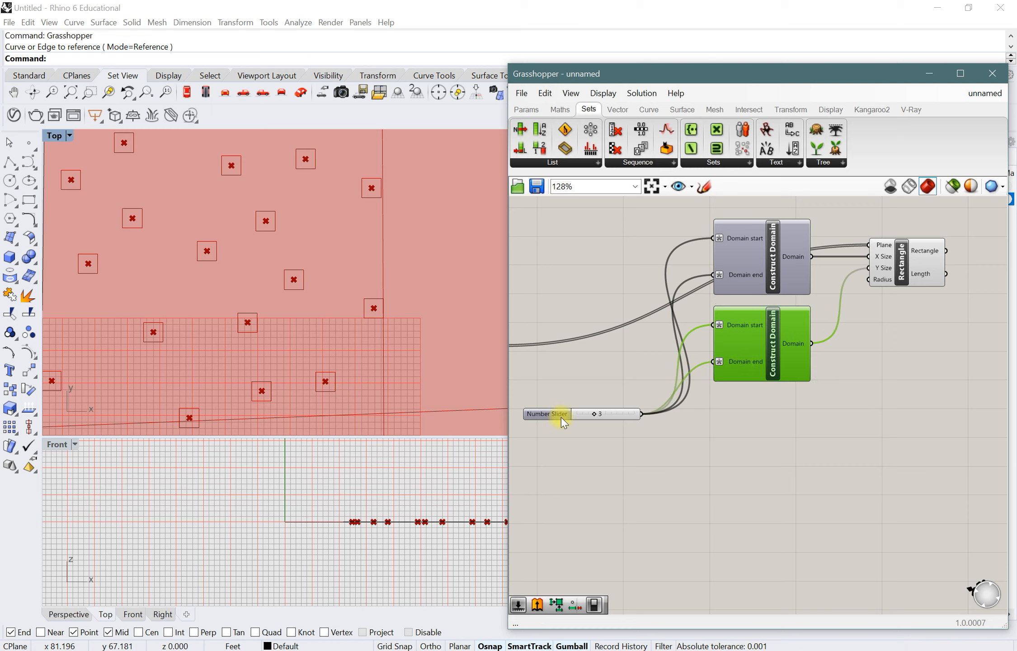
pyautogui.scroll(-2, 795, 411)
pyautogui.scroll(3, 685, 416)
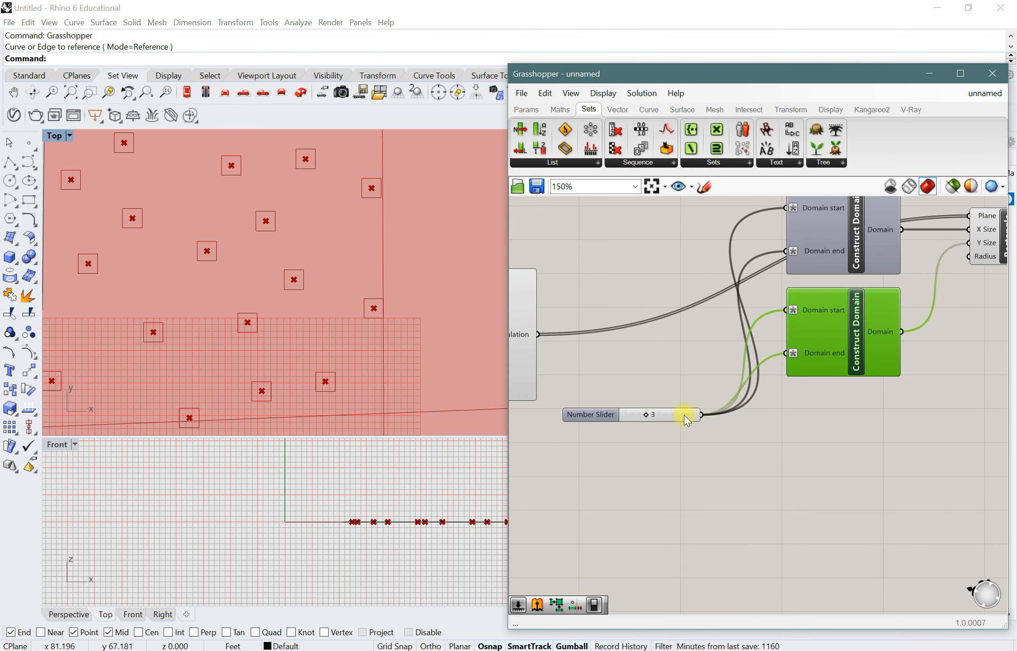
pyautogui.moveTo(595, 414); pyautogui.dragTo(630, 235)
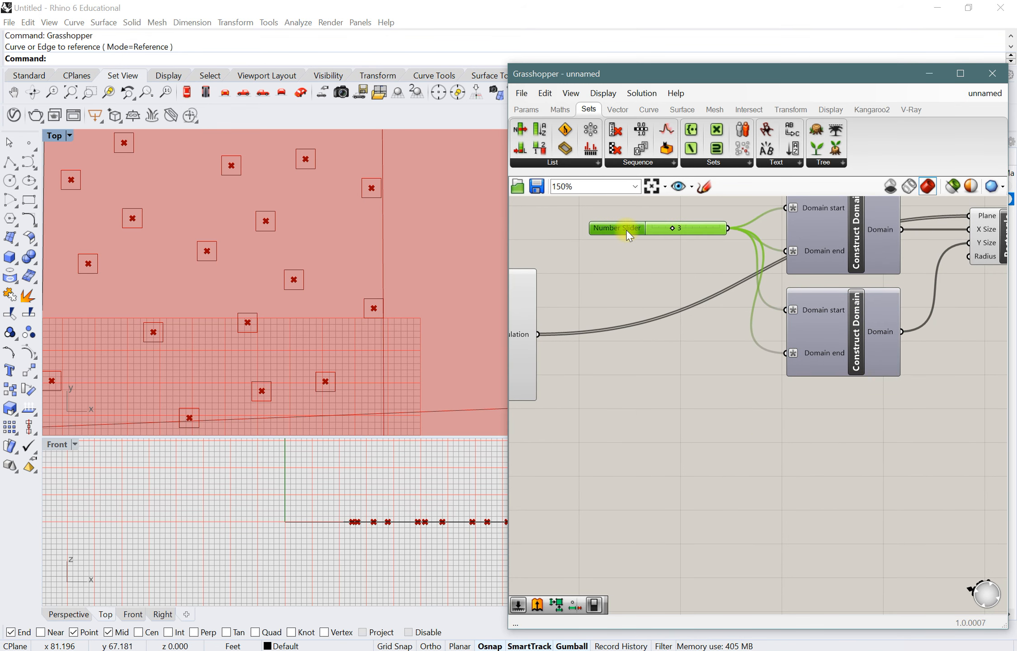
# - Add a number slider set to 5 and connect it to Domain start and Domain end of the Y Size Construct Domain
pyautogui.doubleClick(677, 368)
pyautogui.write('5')
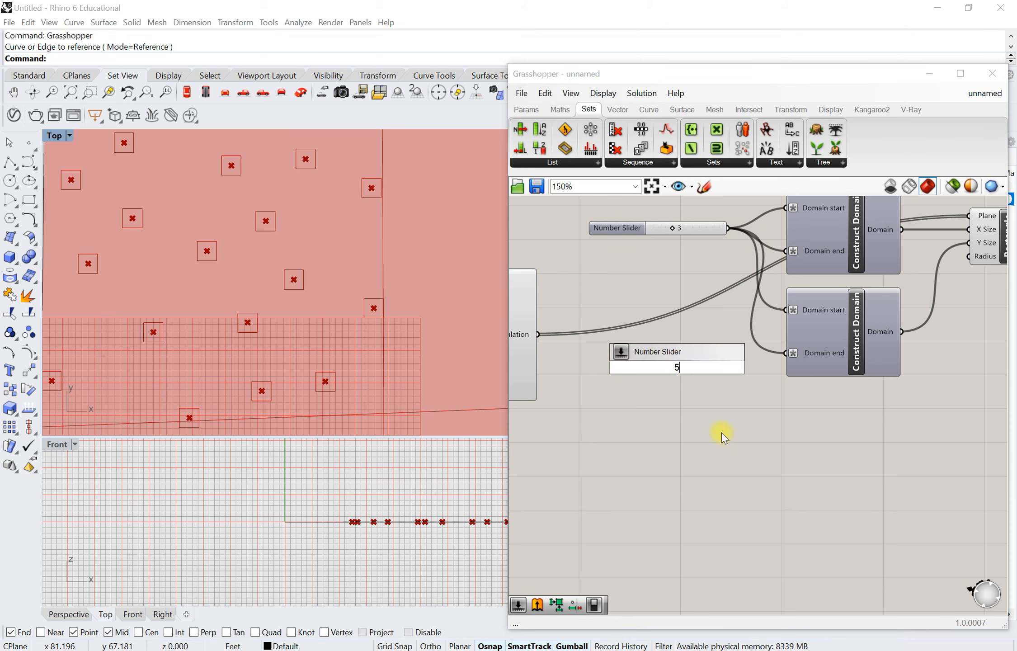
pyautogui.press('Return')
pyautogui.click(712, 368)
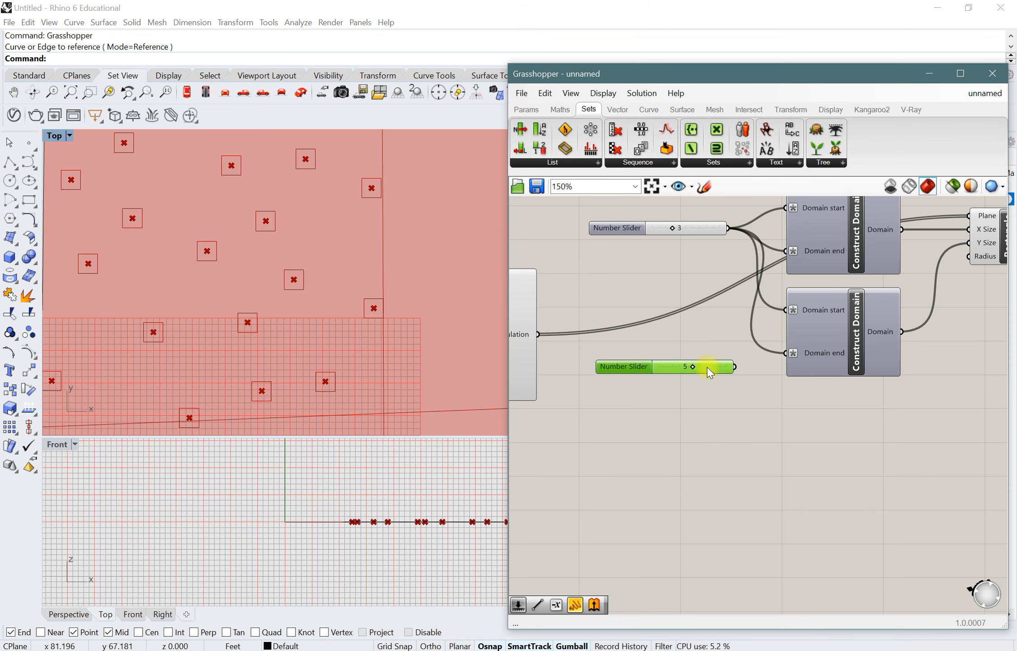
pyautogui.moveTo(732, 366); pyautogui.dragTo(780, 307)
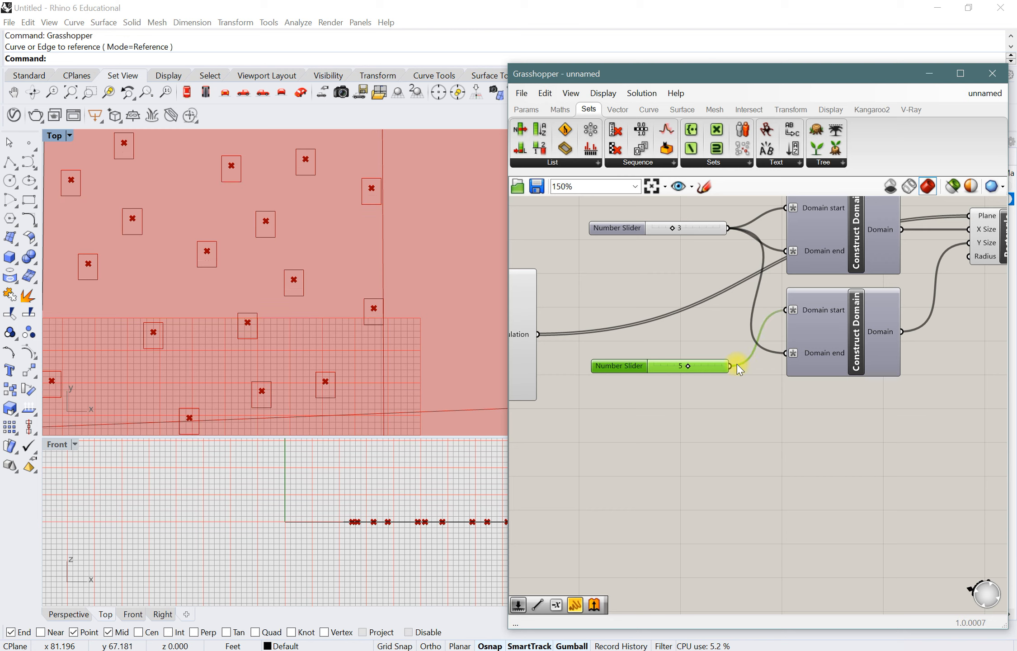
pyautogui.moveTo(728, 366); pyautogui.dragTo(784, 355)
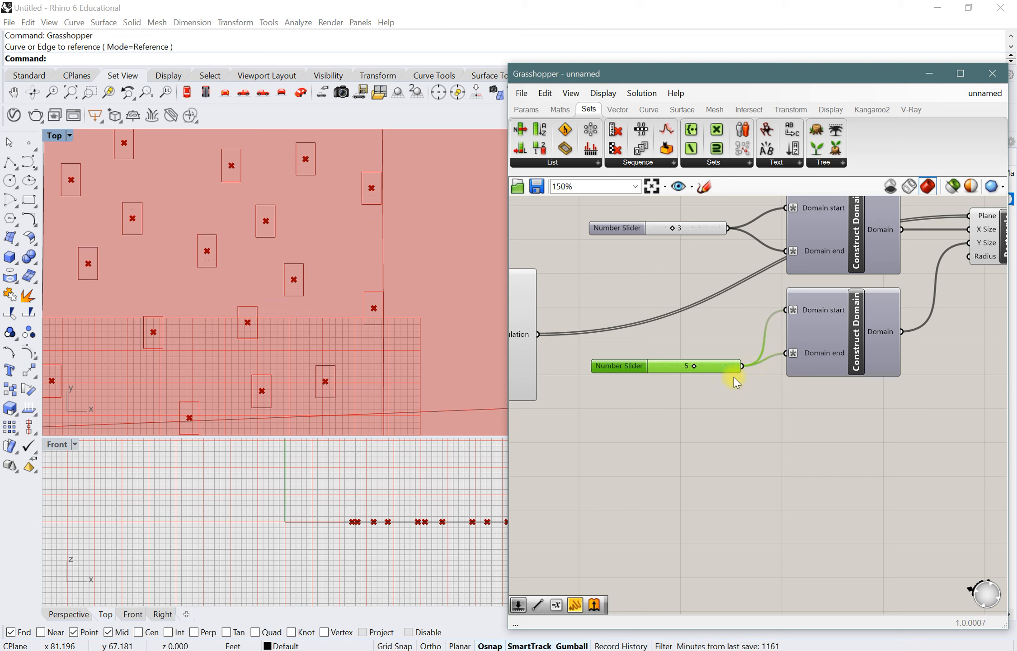
pyautogui.moveTo(678, 369); pyautogui.dragTo(669, 365)
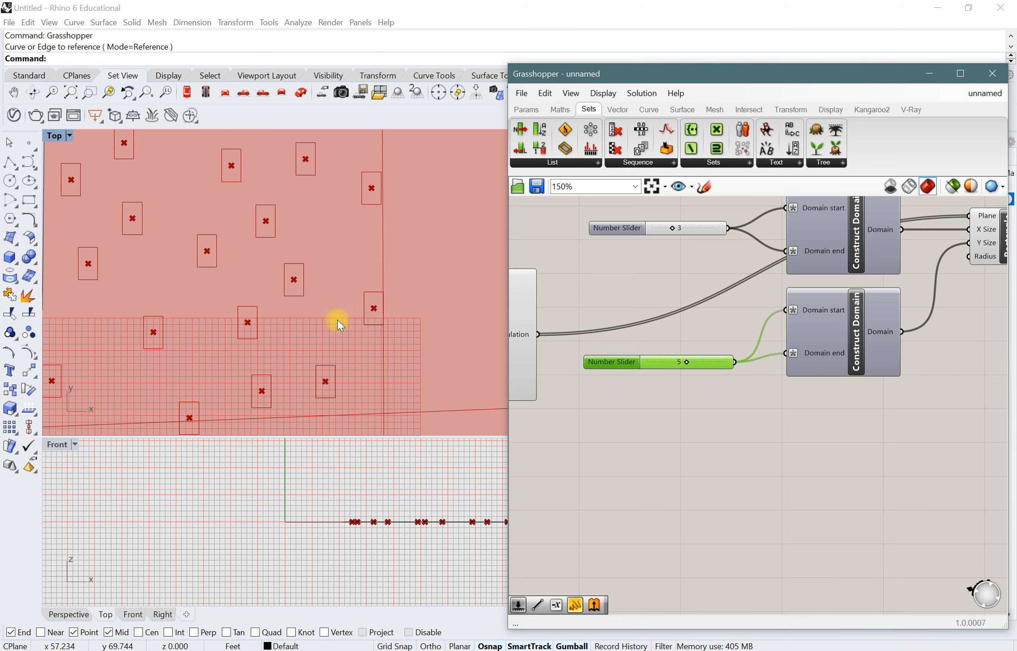
# - Examine the rectangles around the populated points in the Top view and the definition on the canvas
pyautogui.scroll(-2, 365, 307)
pyautogui.scroll(2, 364, 303)
pyautogui.scroll(-4, 320, 198)
pyautogui.scroll(2, 333, 240)
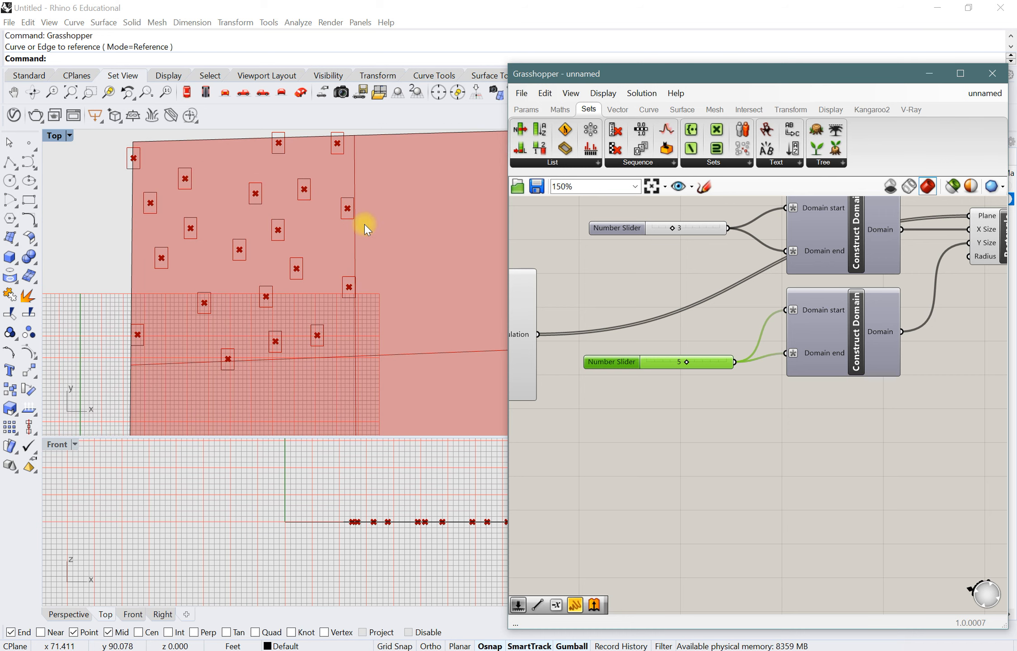
pyautogui.scroll(3, 236, 218)
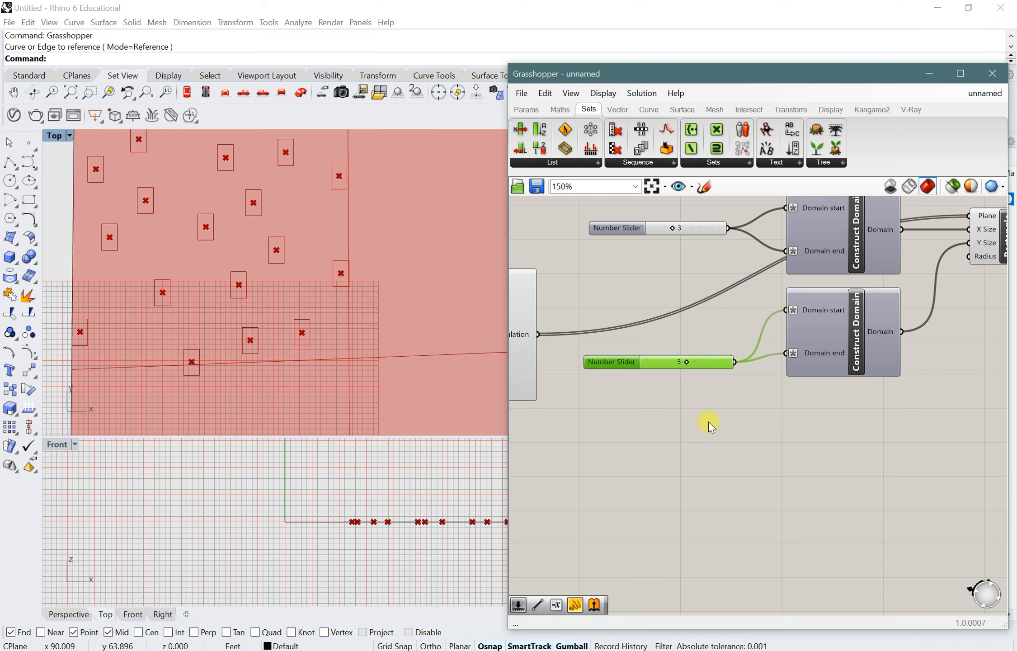
pyautogui.scroll(-2, 708, 420)
pyautogui.scroll(-2, 723, 385)
pyautogui.scroll(2, 715, 331)
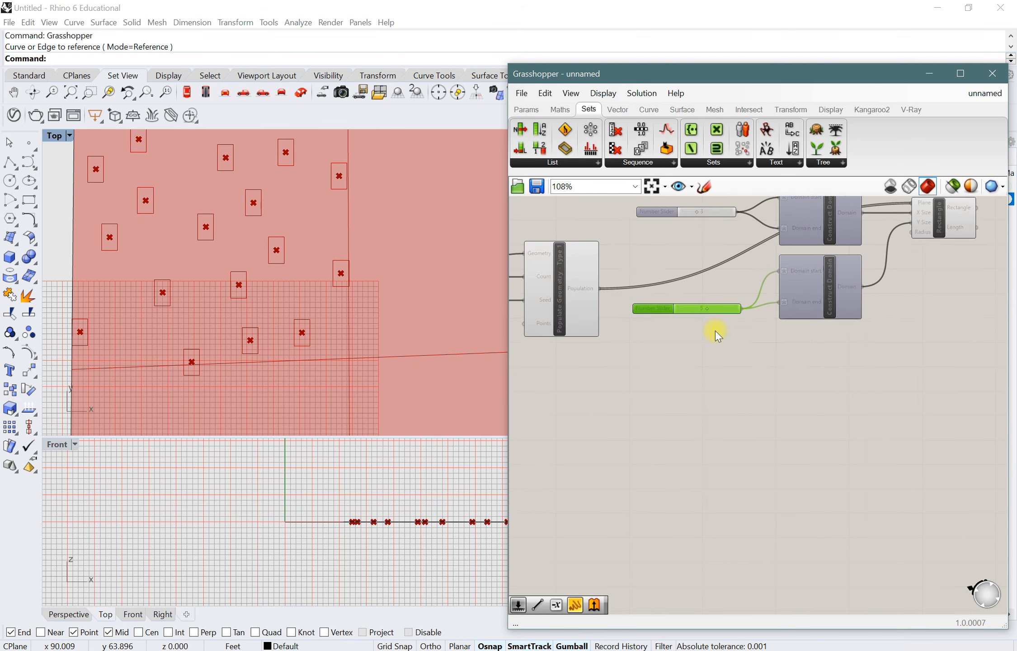
# - Set the number sliders for both the Y Size and X Size domains to 10
pyautogui.scroll(2, 702, 252)
pyautogui.moveTo(702, 252); pyautogui.dragTo(694, 288, button='right')
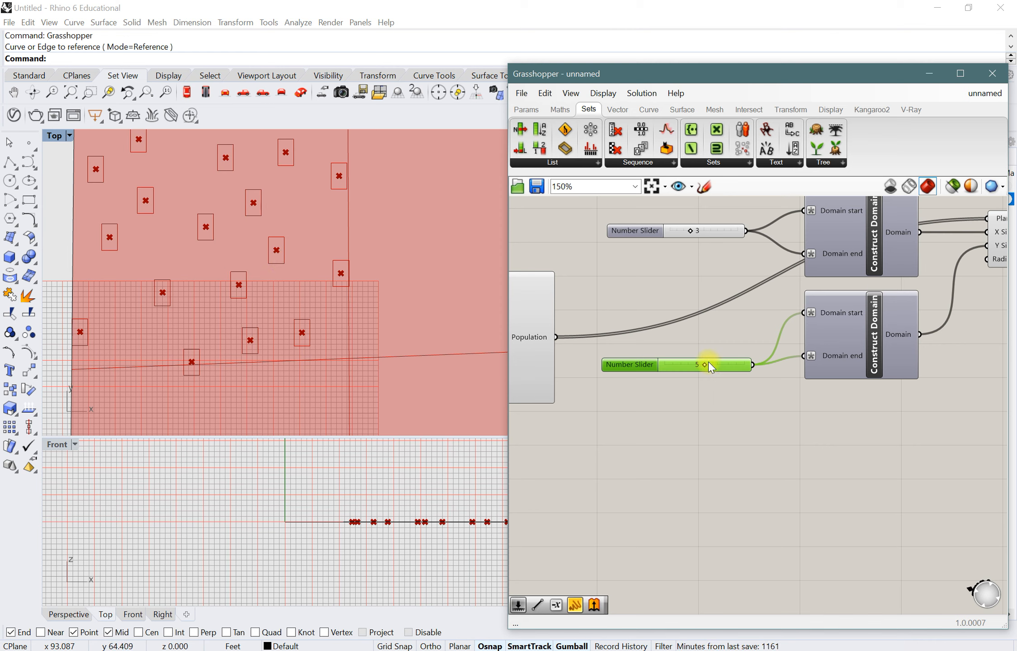
pyautogui.moveTo(704, 367); pyautogui.dragTo(753, 367)
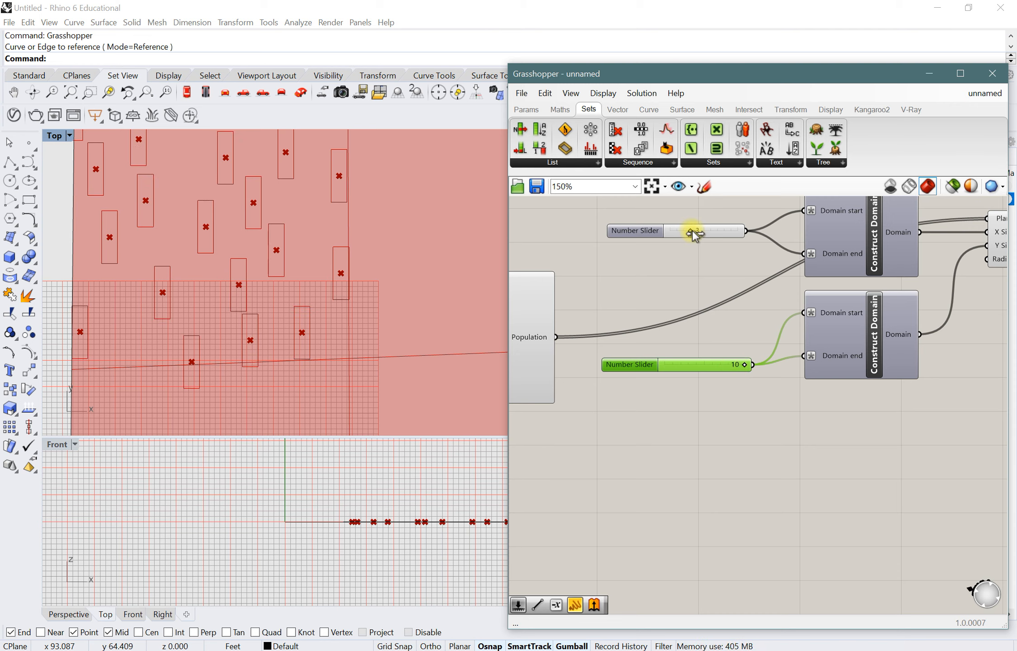
pyautogui.moveTo(694, 233); pyautogui.dragTo(753, 232)
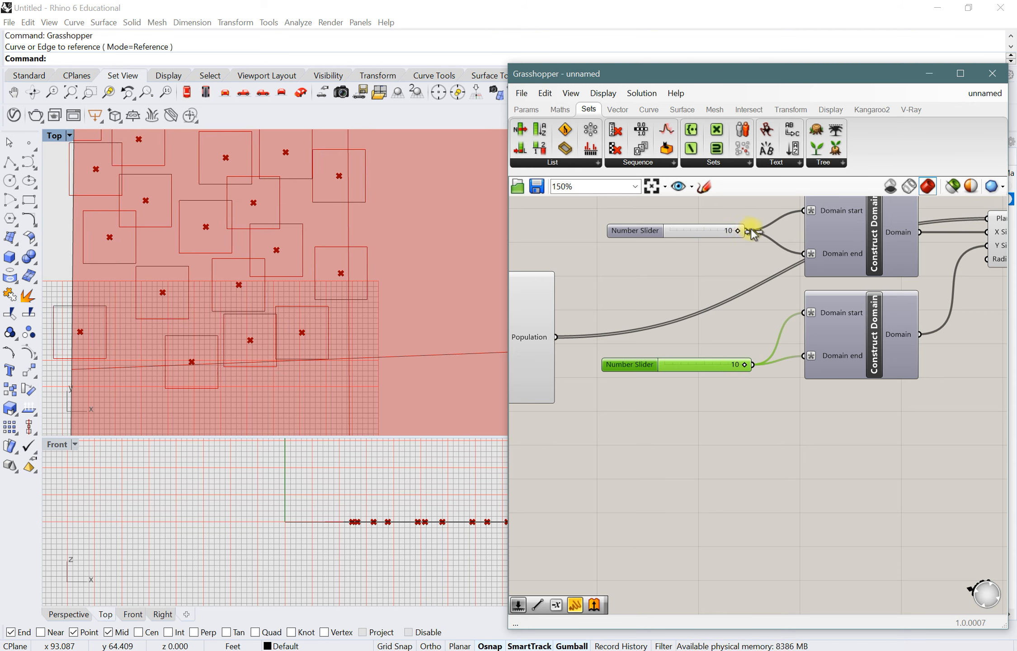
pyautogui.scroll(-3, 356, 342)
pyautogui.scroll(6, 289, 254)
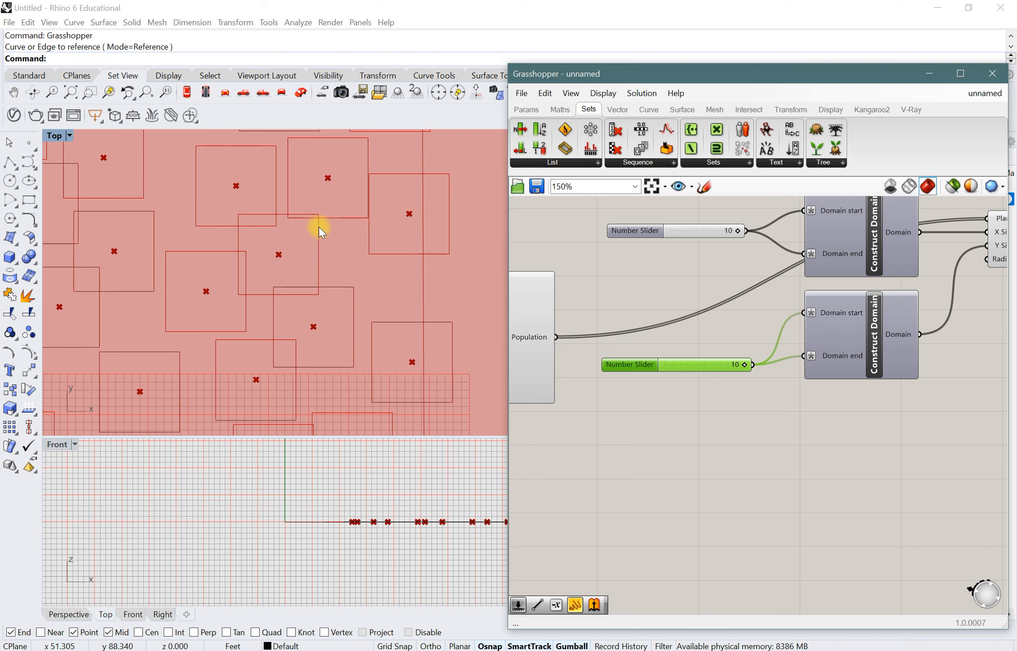
pyautogui.scroll(1, 205, 236)
pyautogui.scroll(-3, 269, 267)
pyautogui.scroll(2, 340, 241)
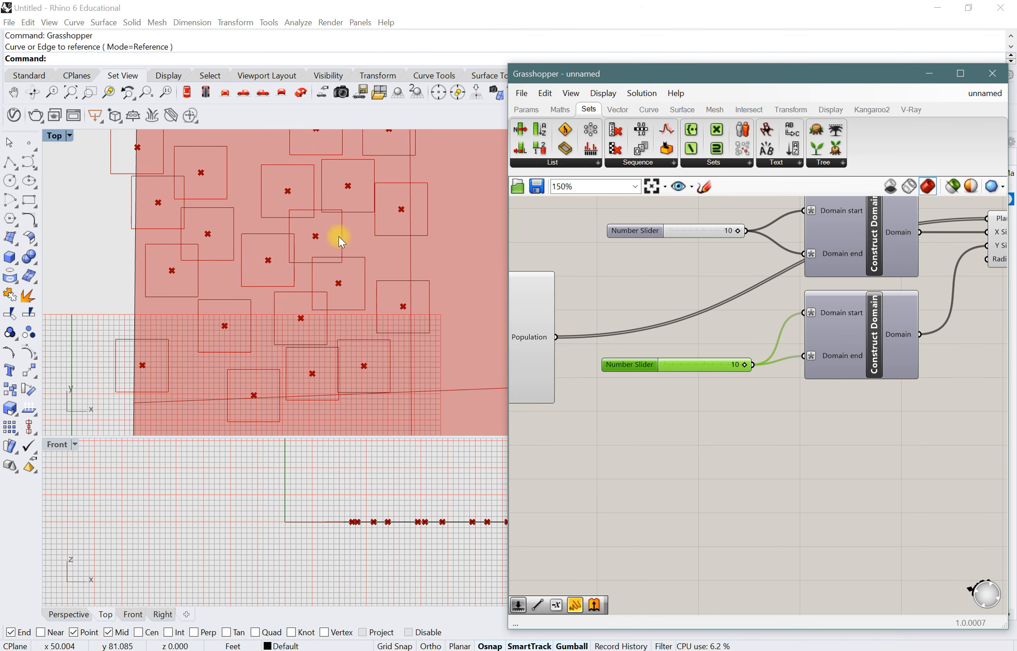
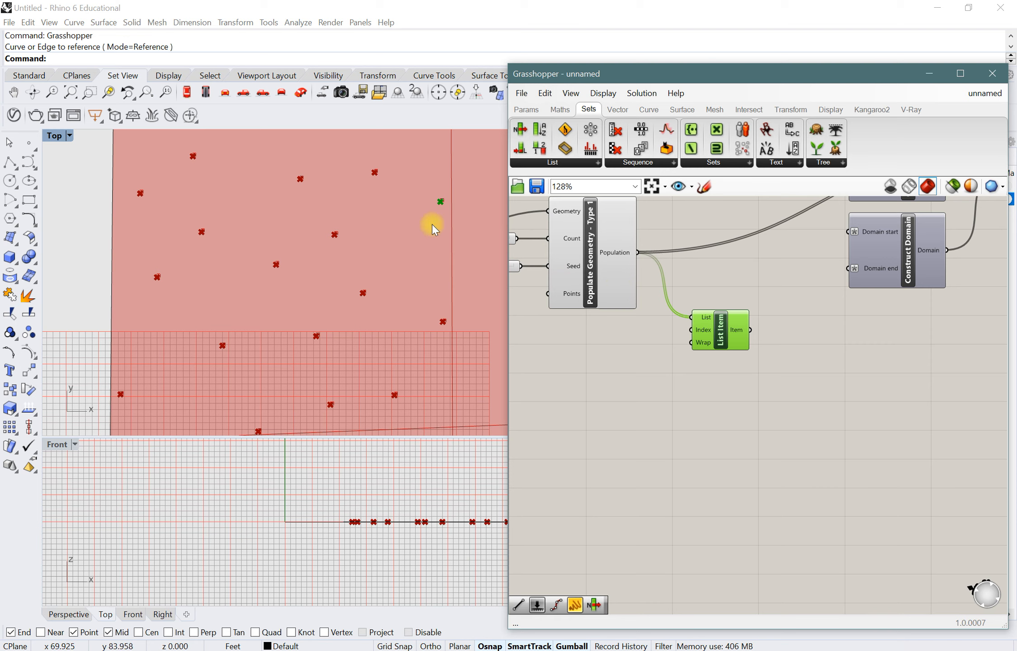
# - Add a number slider set to 12 and connect it to the Index input of List Item
pyautogui.moveTo(700, 342); pyautogui.dragTo(709, 351)
pyautogui.doubleClick(597, 373)
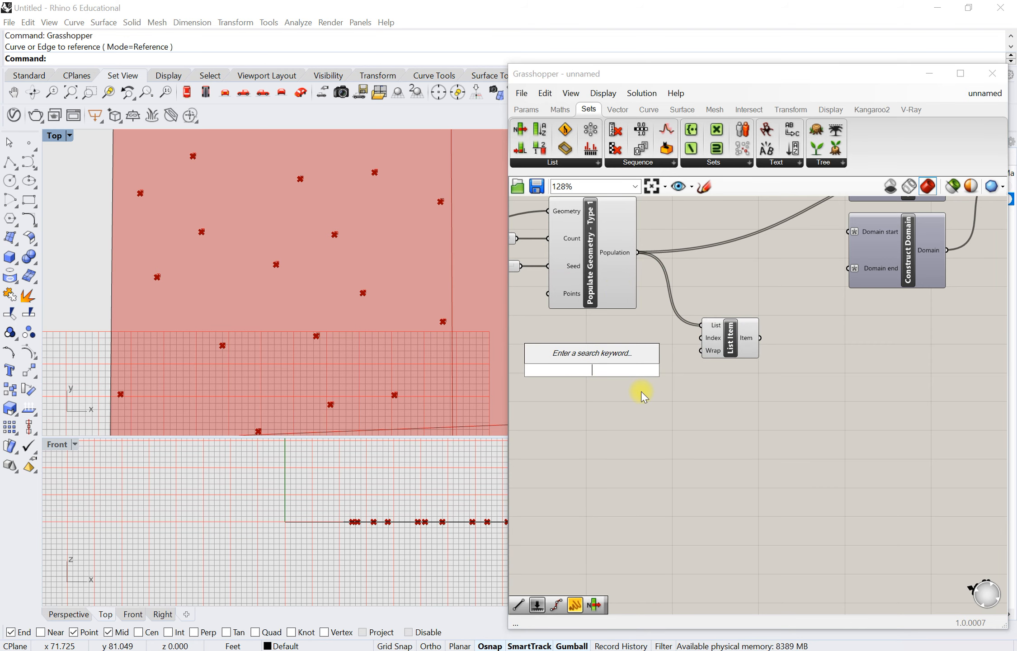
pyautogui.write('1')
pyautogui.press('Return')
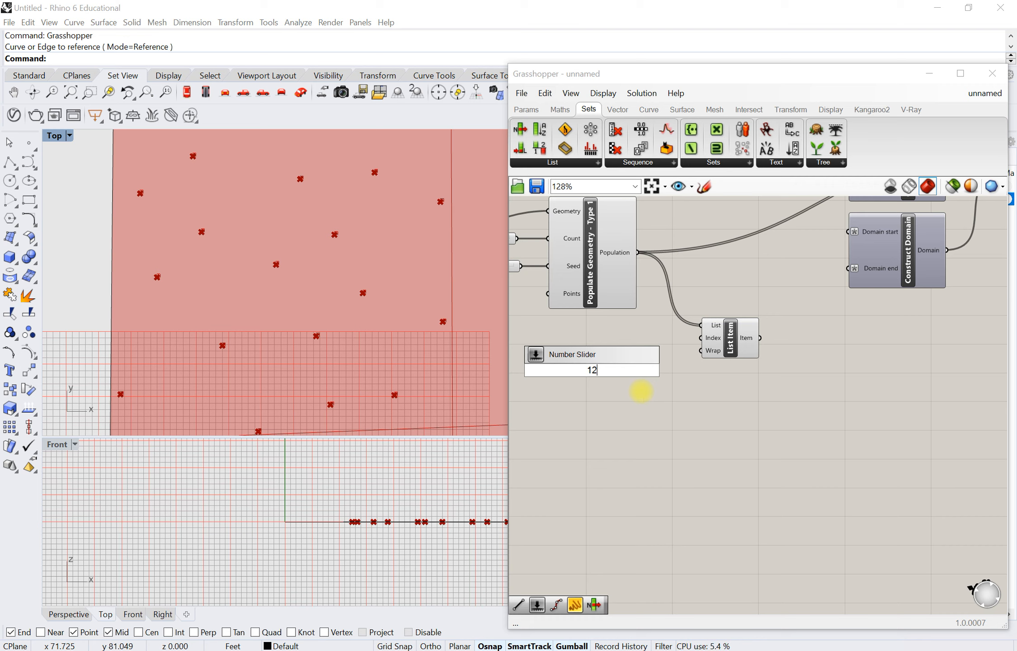
pyautogui.write('2')
pyautogui.press('Return')
pyautogui.moveTo(673, 342); pyautogui.dragTo(700, 337)
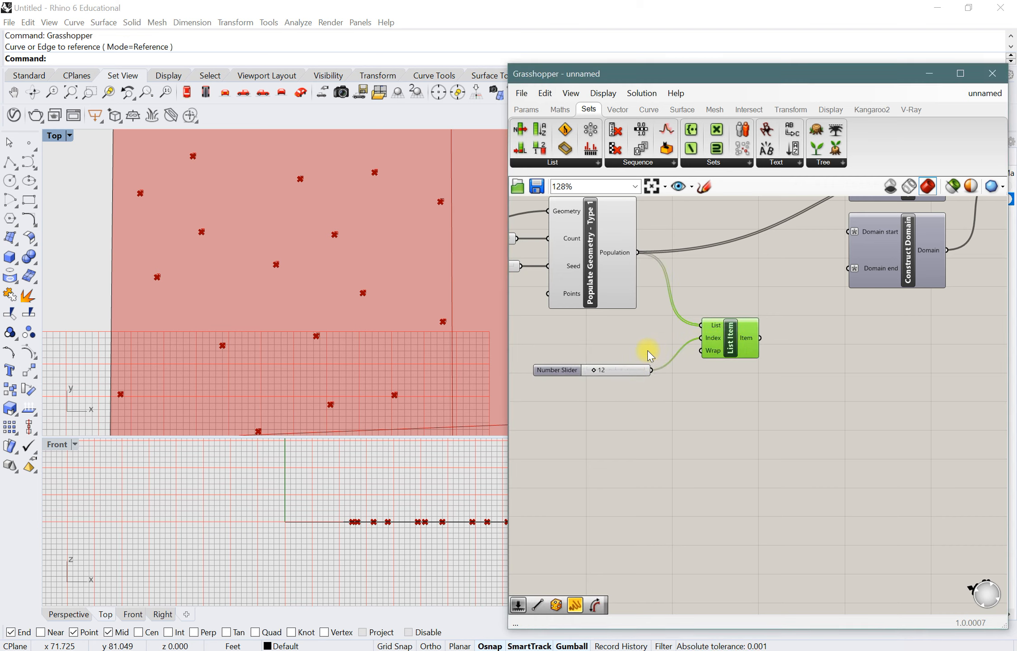
# - Set the number slider driving the List Item index to 42
pyautogui.scroll(-2, 385, 307)
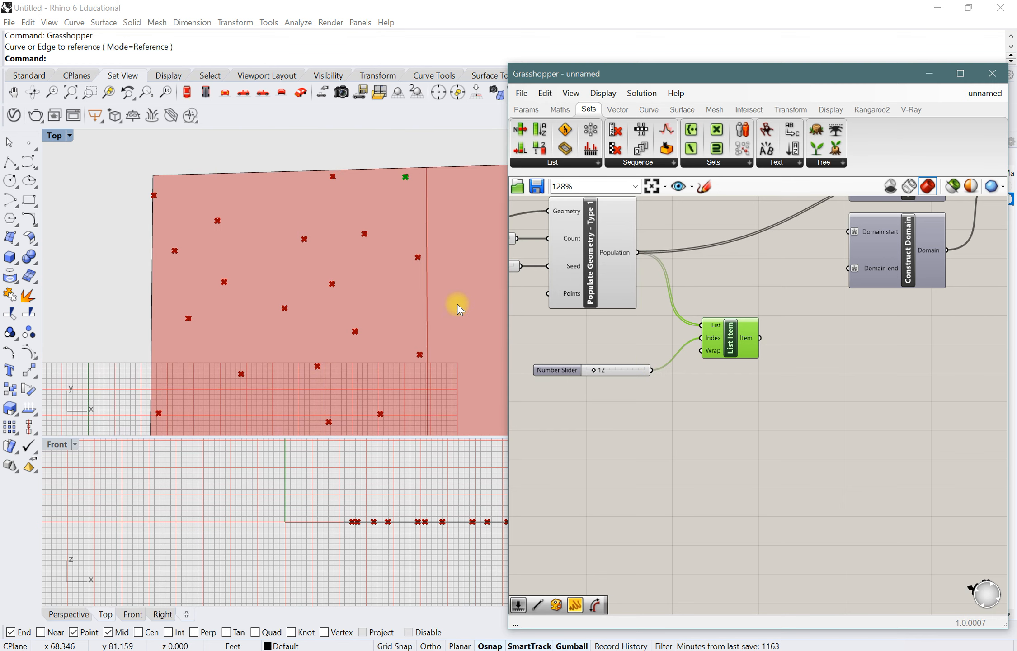
pyautogui.scroll(-1, 454, 312)
pyautogui.scroll(-1, 450, 362)
pyautogui.scroll(2, 449, 362)
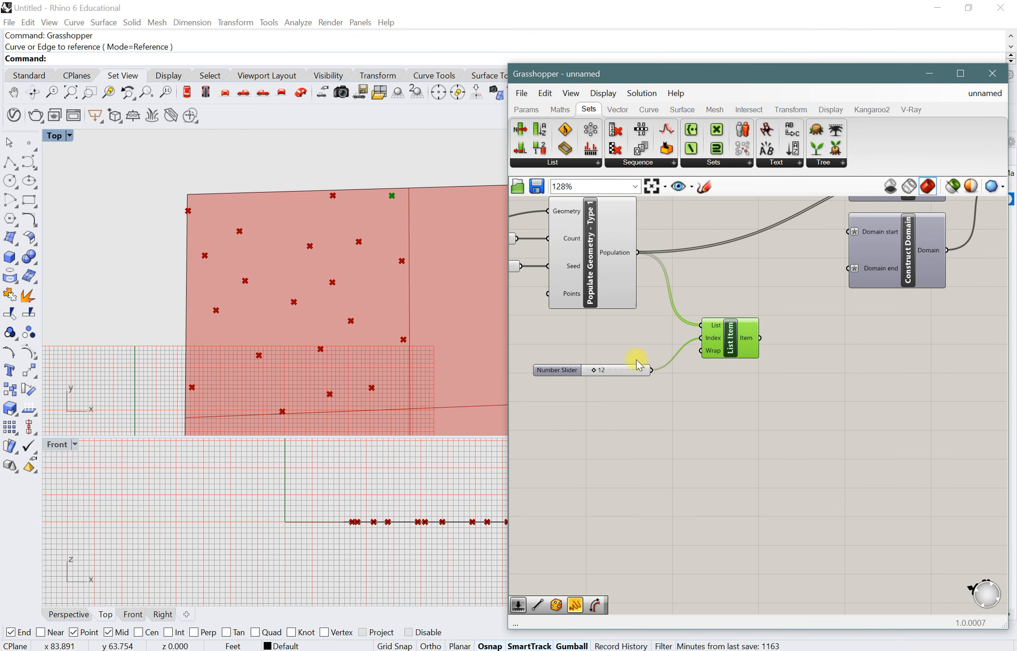
pyautogui.moveTo(595, 371); pyautogui.dragTo(612, 373)
pyautogui.scroll(3, 288, 400)
pyautogui.scroll(-3, 717, 425)
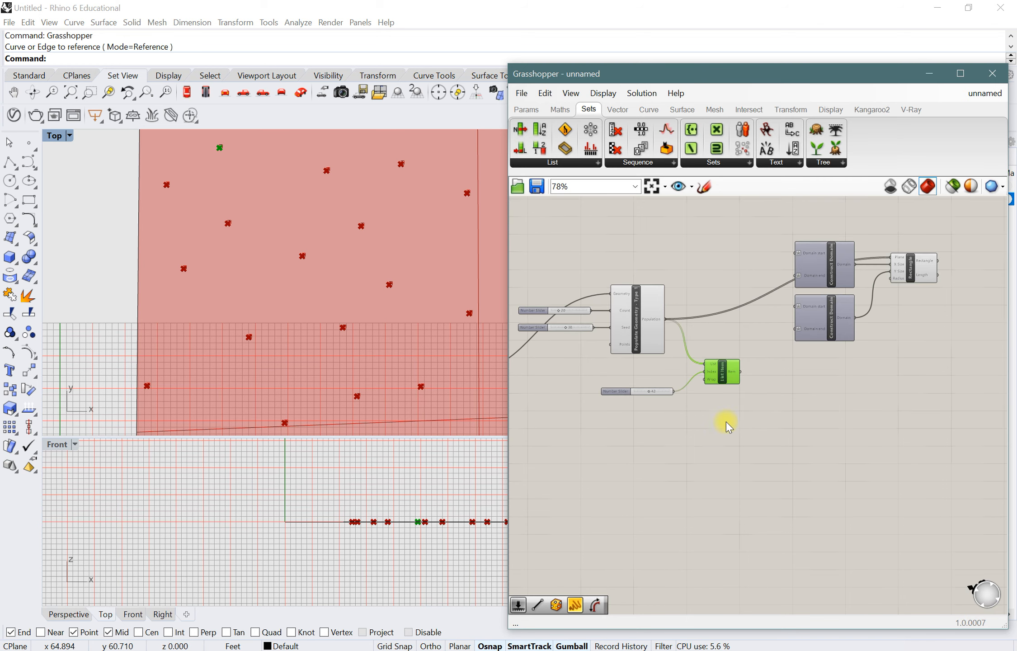
# - Add a Panel near Populate Geometry and connect the Population output to it
pyautogui.scroll(2, 722, 313)
pyautogui.moveTo(695, 285); pyautogui.dragTo(690, 308, button='right')
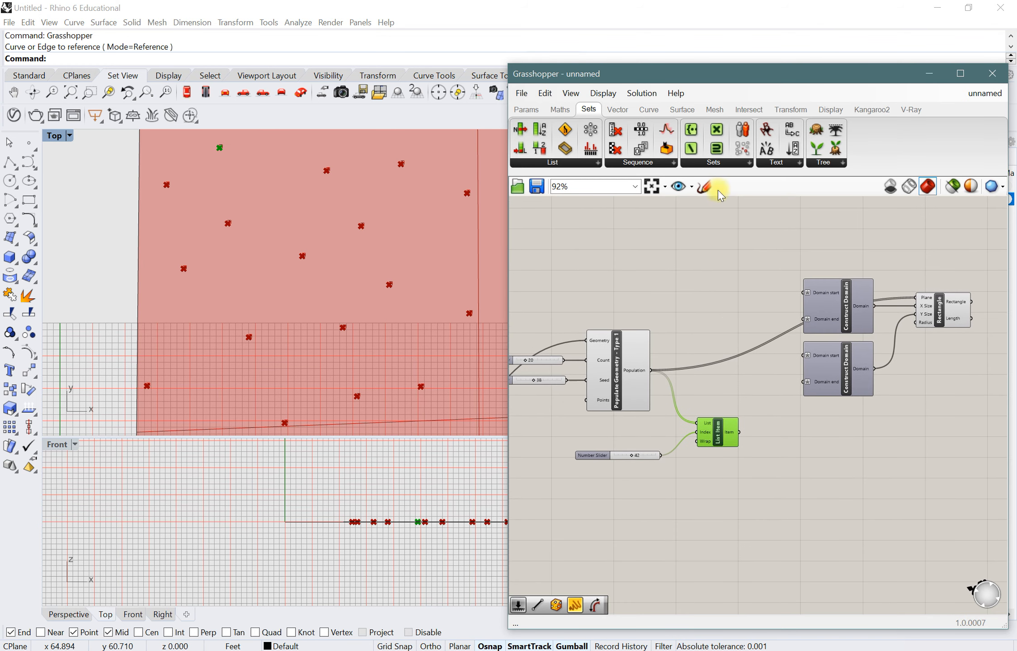
pyautogui.doubleClick(715, 296)
pyautogui.write('panel')
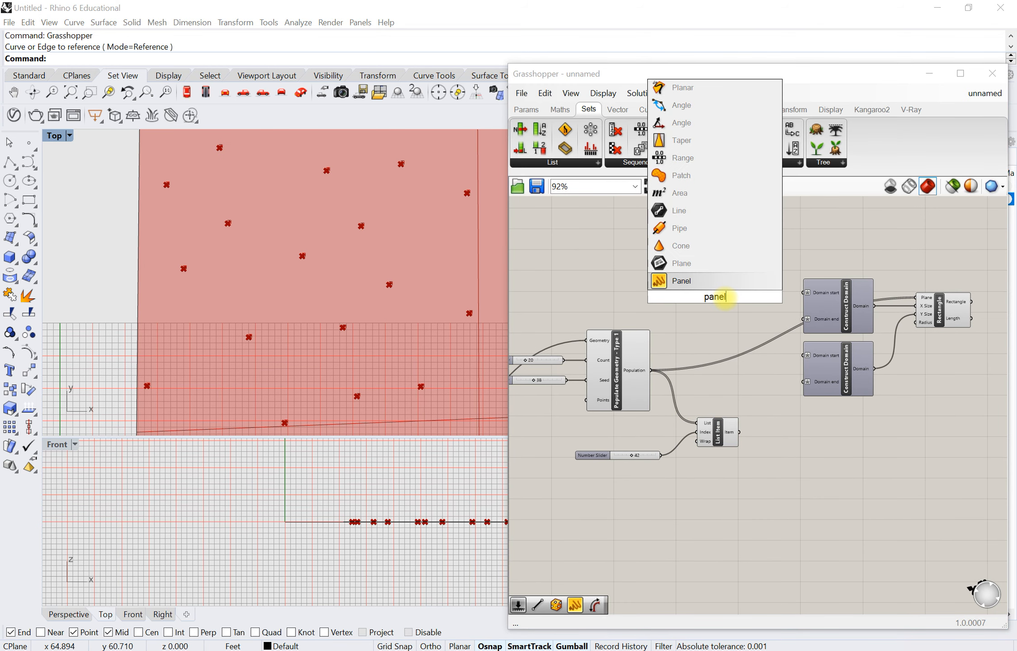
pyautogui.click(720, 281)
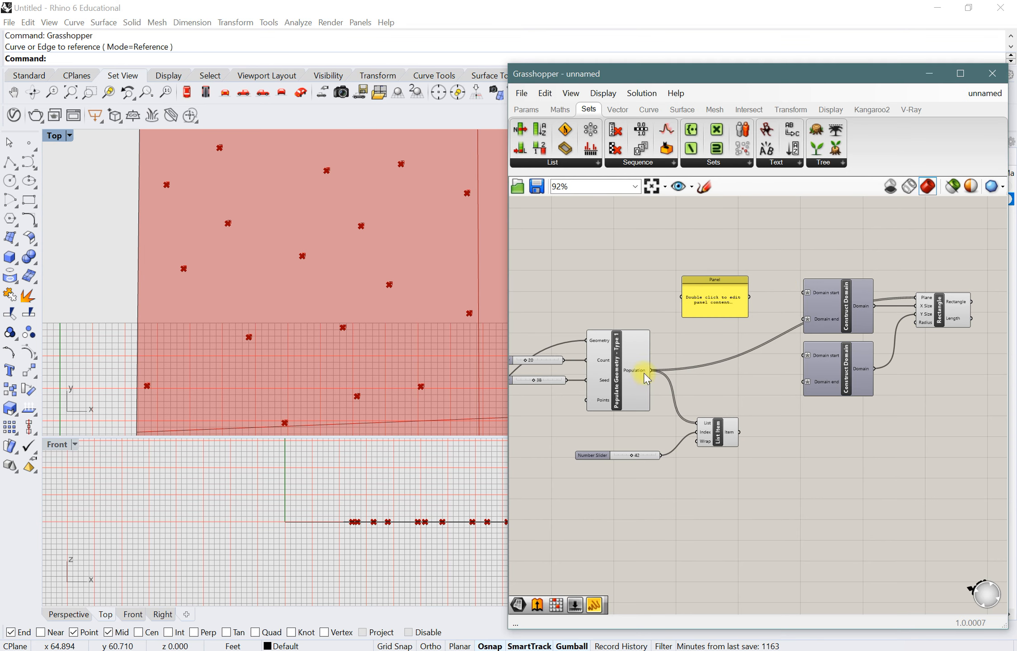
pyautogui.moveTo(651, 371); pyautogui.dragTo(695, 448)
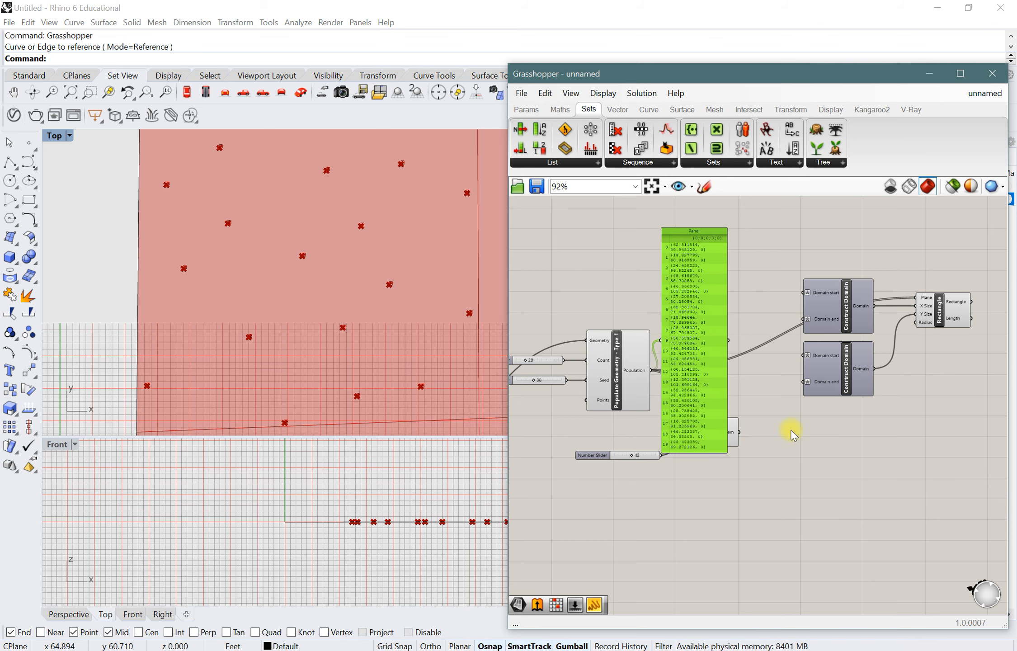
# - Move the point-list panel above the Population wires, clear of List Item, and shift List Item slightly
pyautogui.scroll(2, 769, 447)
pyautogui.scroll(-3, 750, 378)
pyautogui.scroll(3, 756, 380)
pyautogui.moveTo(718, 382); pyautogui.dragTo(738, 225)
pyautogui.scroll(-2, 746, 360)
pyautogui.moveTo(783, 424); pyautogui.dragTo(742, 472, button='right')
pyautogui.moveTo(681, 303); pyautogui.dragTo(682, 317)
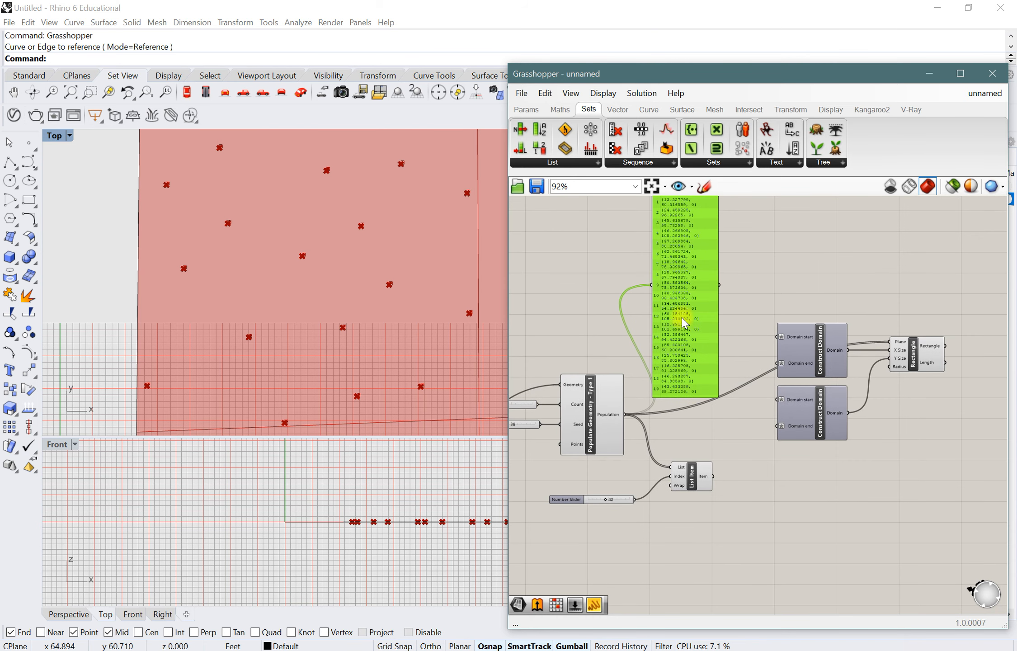
pyautogui.click(683, 472)
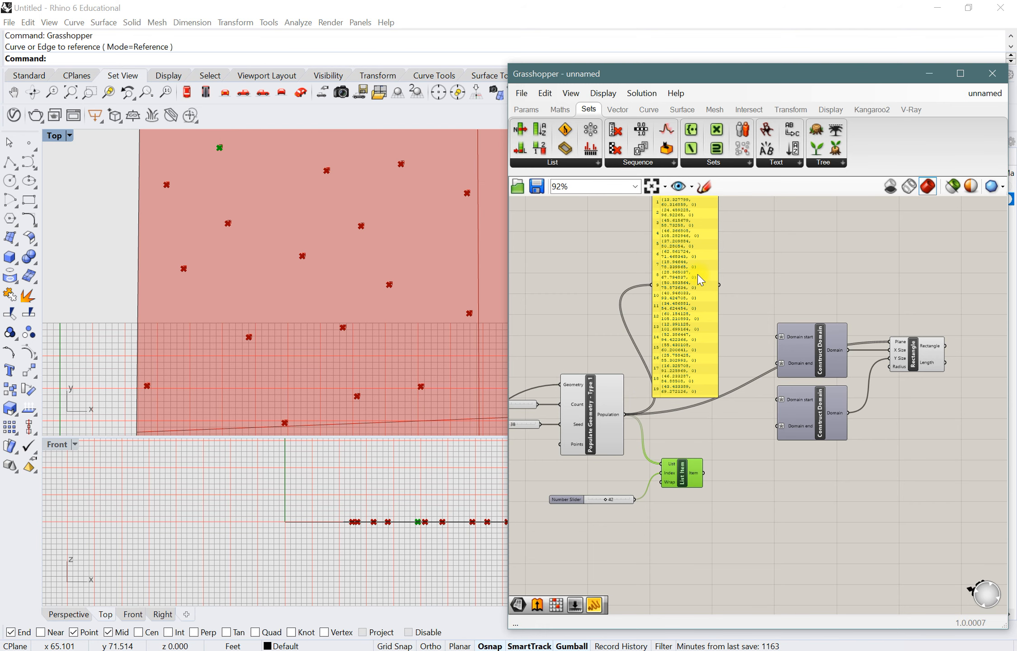
pyautogui.moveTo(700, 279); pyautogui.dragTo(695, 246)
pyautogui.scroll(-3, 696, 253)
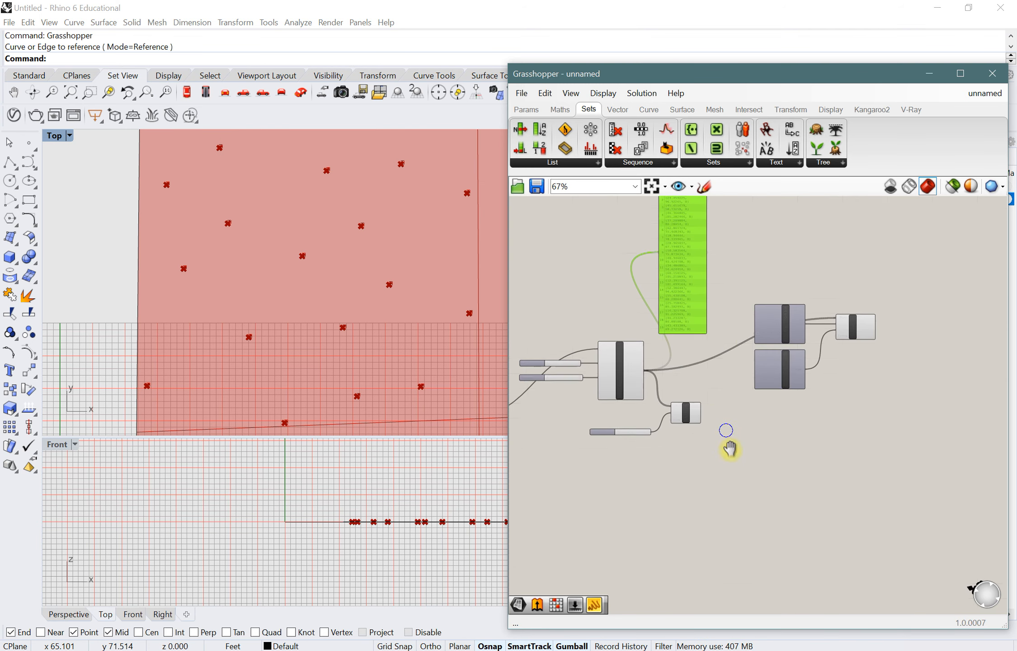
pyautogui.scroll(4, 626, 443)
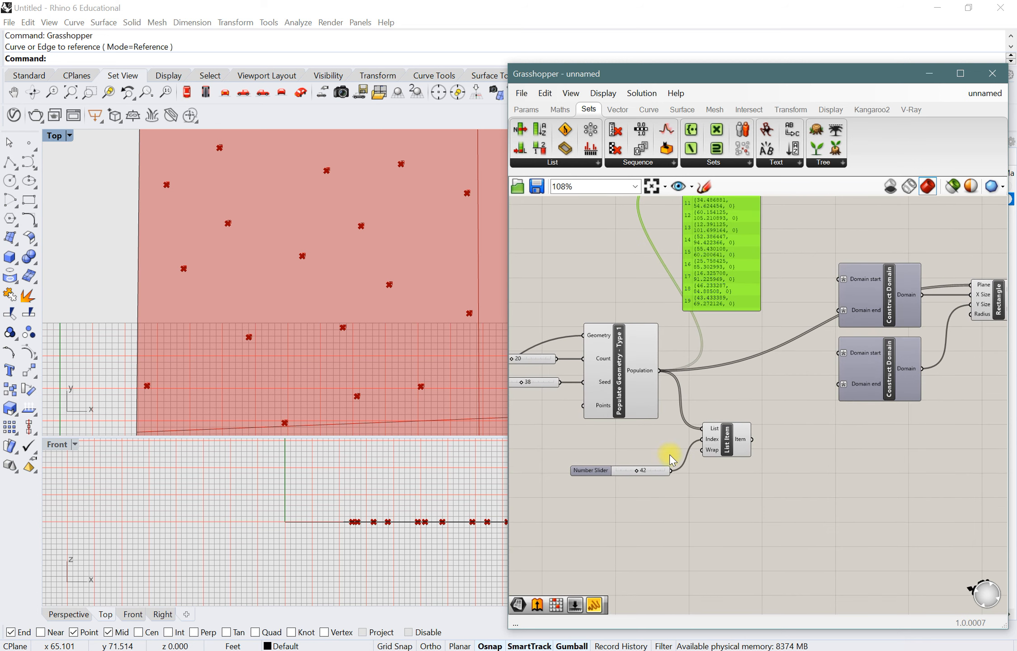
# - Add a Closest Point component and place it beside List Item, shifting List Item and its slider down to make room
pyautogui.click(718, 438)
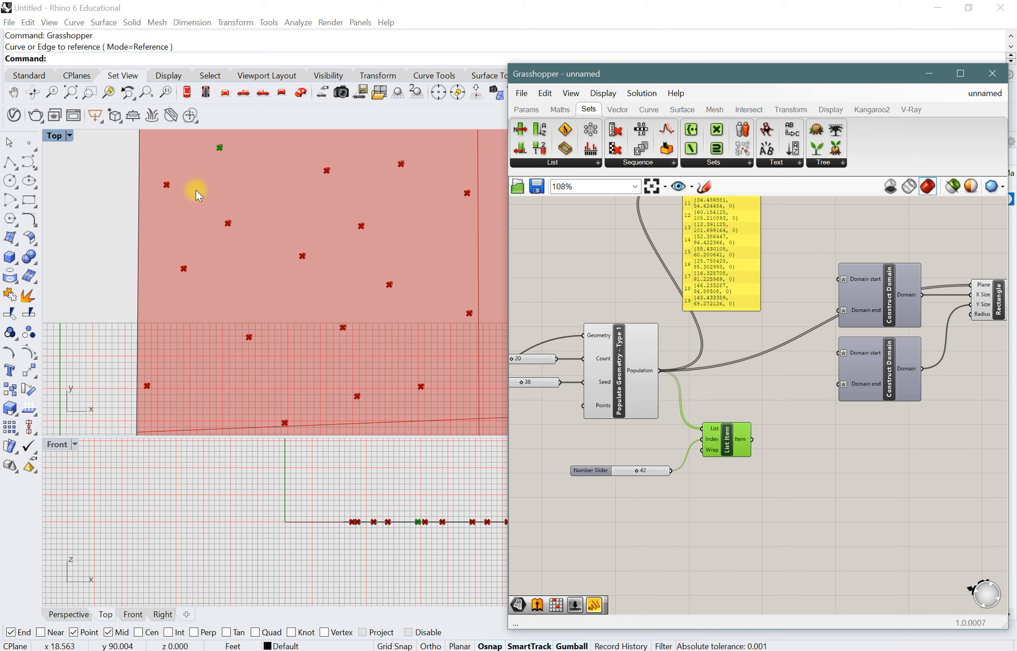
pyautogui.scroll(-2, 263, 336)
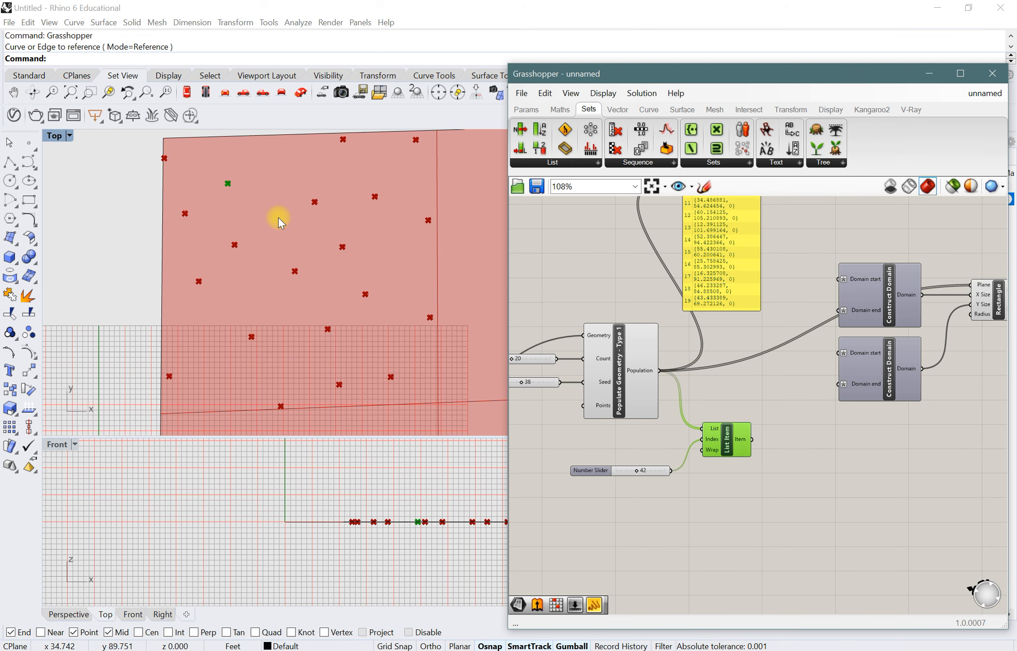
pyautogui.doubleClick(763, 525)
pyautogui.write('clo')
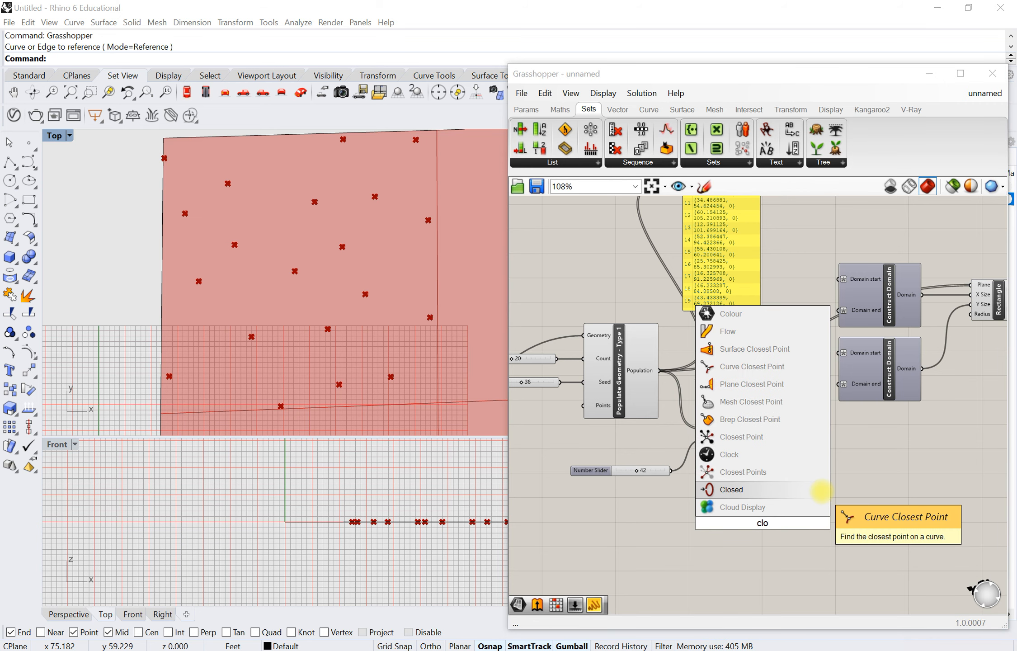
pyautogui.click(760, 438)
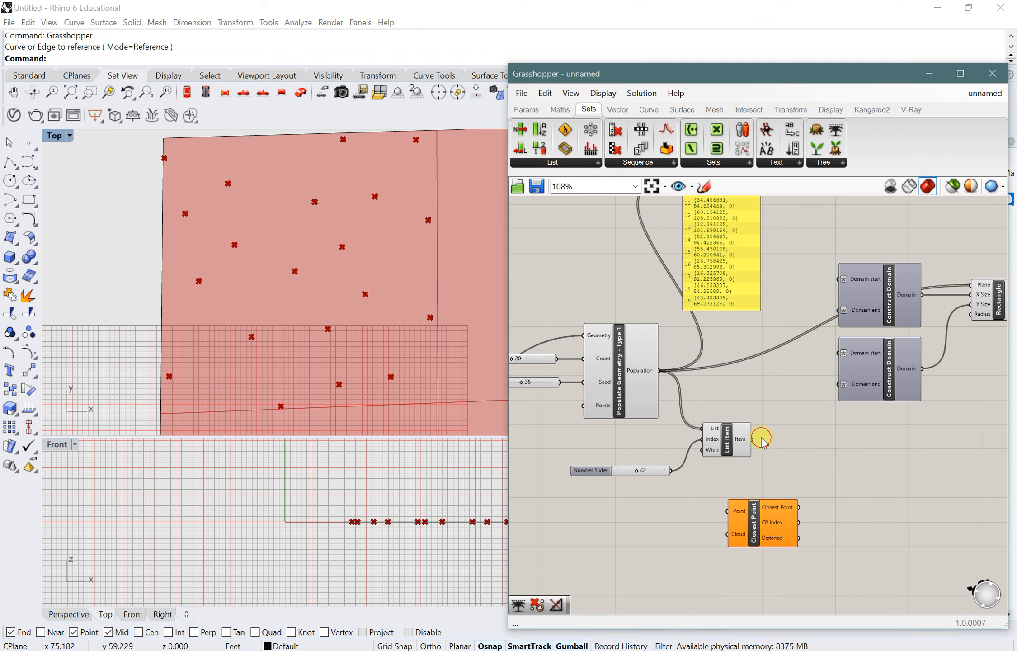
pyautogui.moveTo(748, 474); pyautogui.dragTo(573, 424)
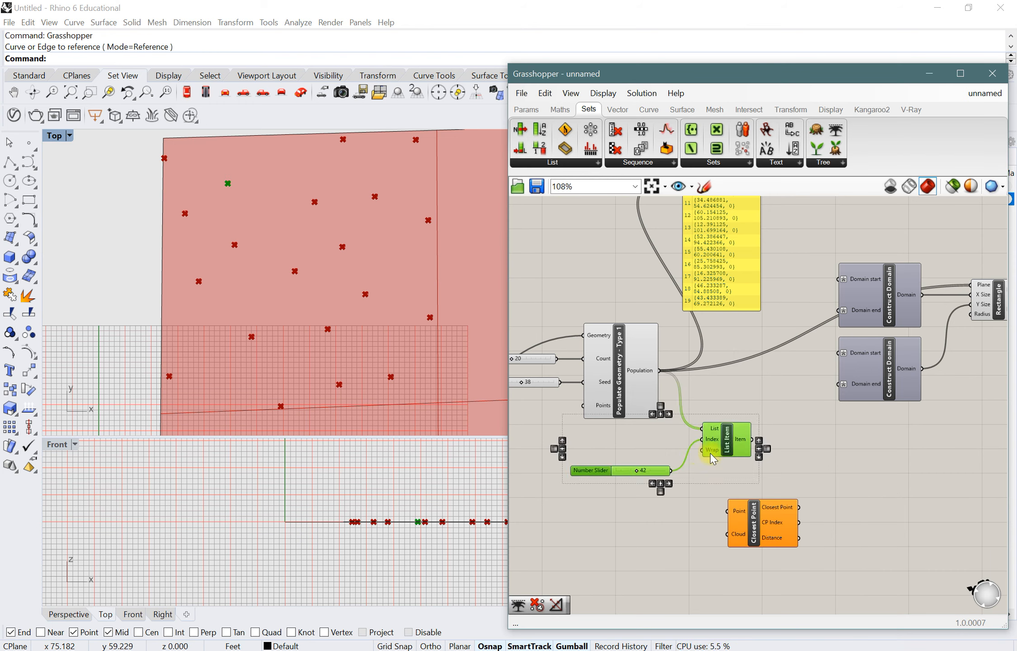
pyautogui.moveTo(724, 449); pyautogui.dragTo(680, 481)
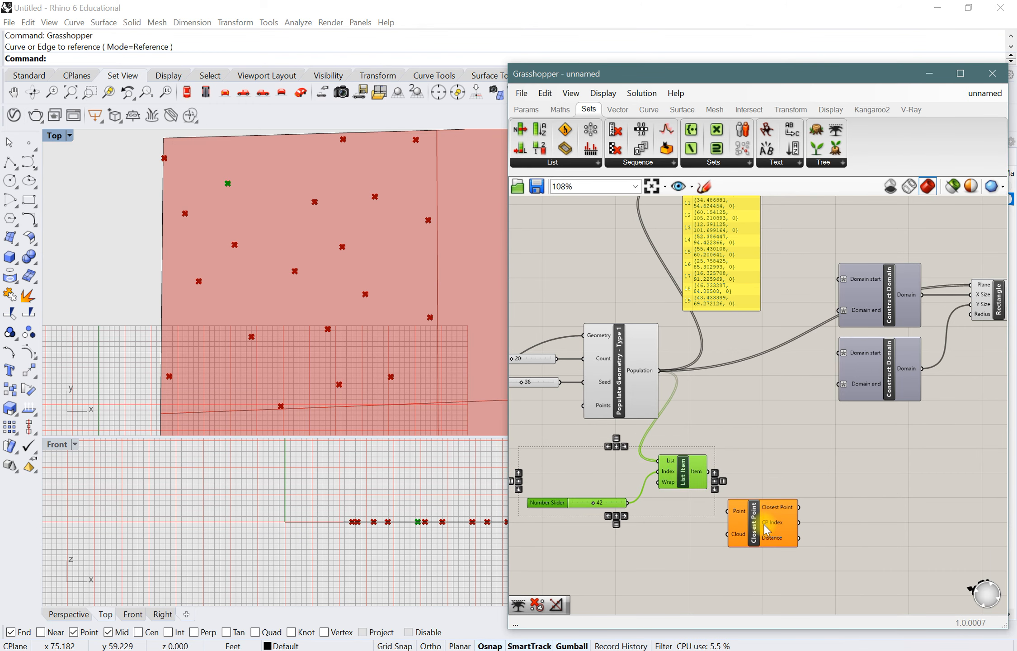
pyautogui.moveTo(766, 529); pyautogui.dragTo(785, 497)
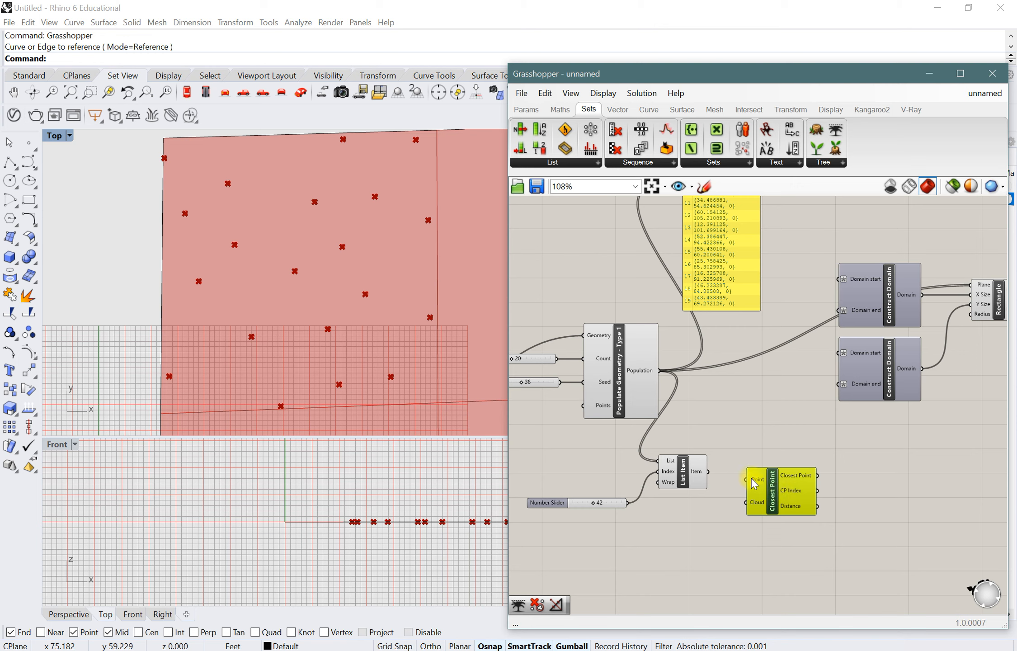
# - Connect the List Item output to Closest Point's Point input and the Population output to its Cloud input
pyautogui.moveTo(709, 471); pyautogui.dragTo(746, 480)
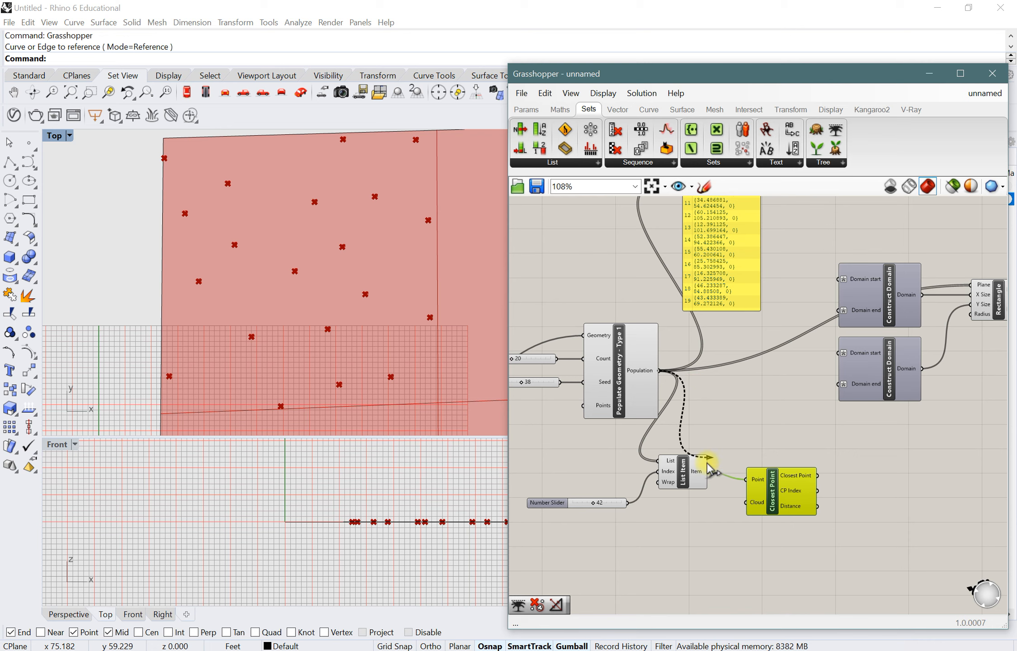
pyautogui.moveTo(707, 463); pyautogui.dragTo(789, 501)
pyautogui.click(784, 561)
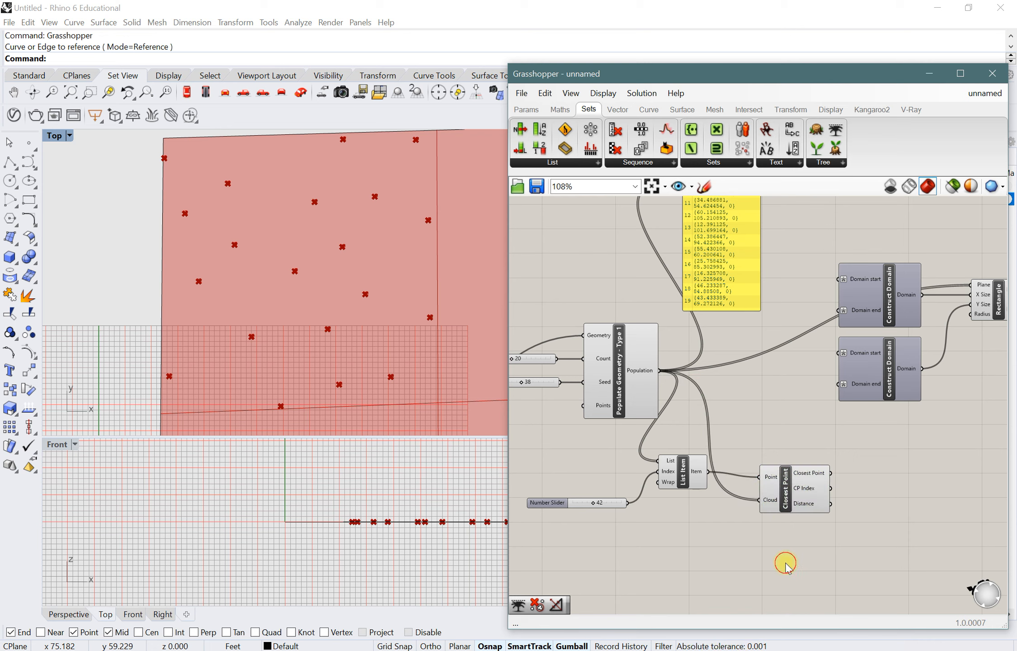
# - Compare the points highlighted by List Item and Closest Point, and space the two components further apart
pyautogui.click(789, 497)
pyautogui.click(682, 478)
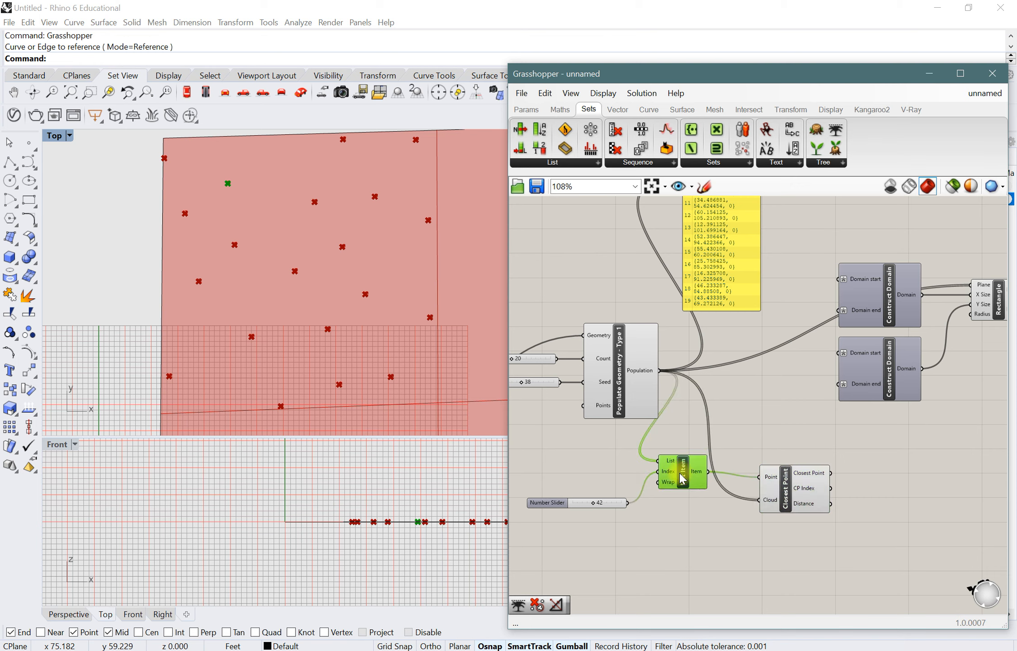
pyautogui.click(808, 493)
pyautogui.click(679, 470)
pyautogui.moveTo(677, 470); pyautogui.dragTo(688, 485)
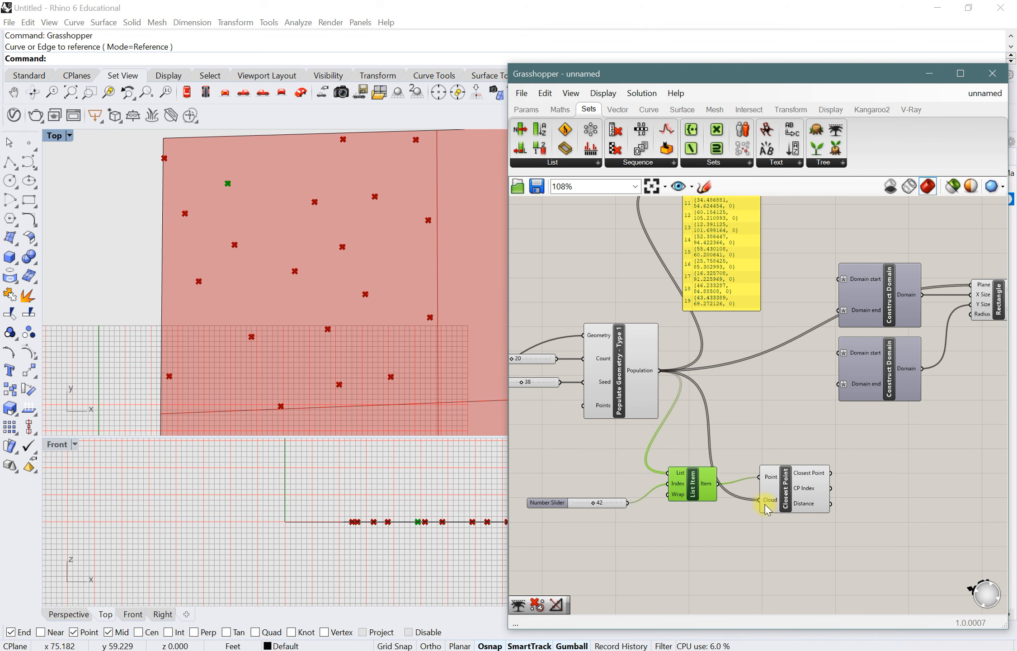
pyautogui.click(785, 488)
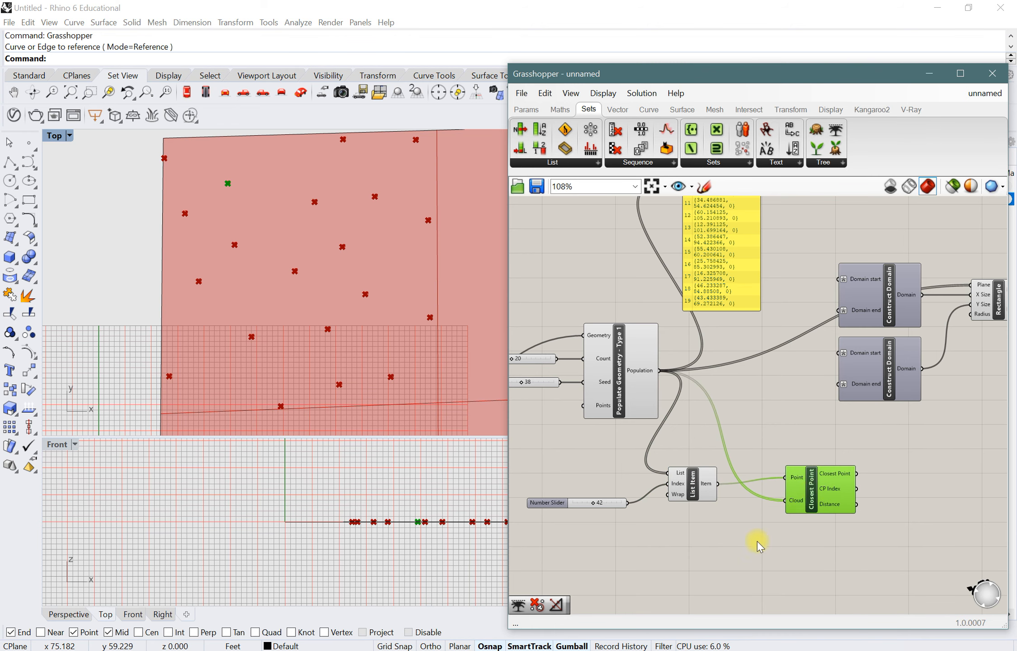
# - Add a Cull Index component and place it just below List Item
pyautogui.moveTo(756, 549); pyautogui.dragTo(747, 463, button='right')
pyautogui.doubleClick(725, 486)
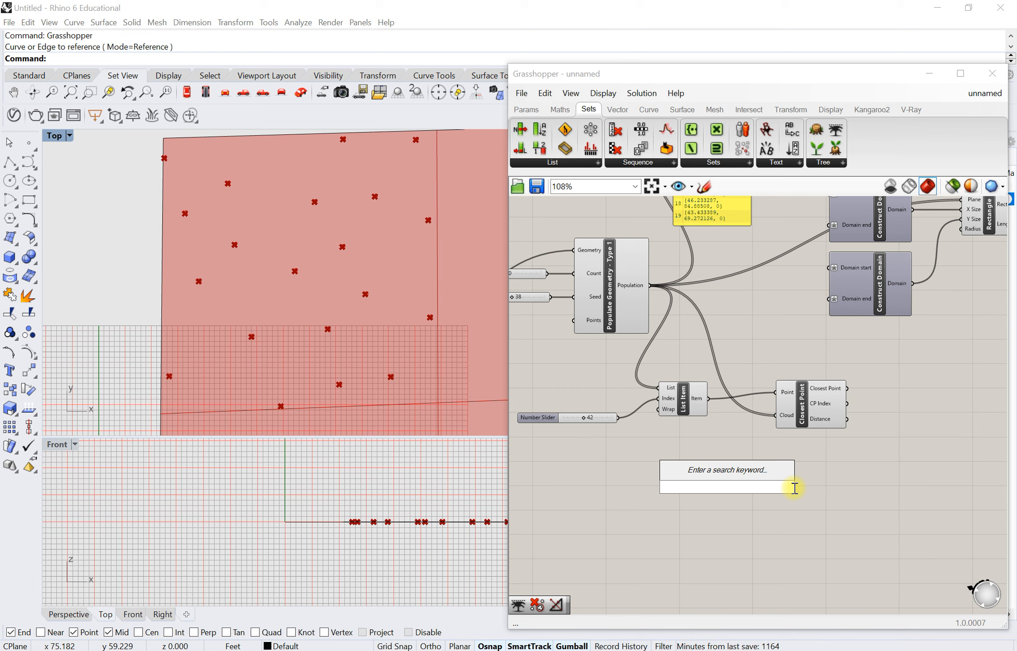
pyautogui.write('cull')
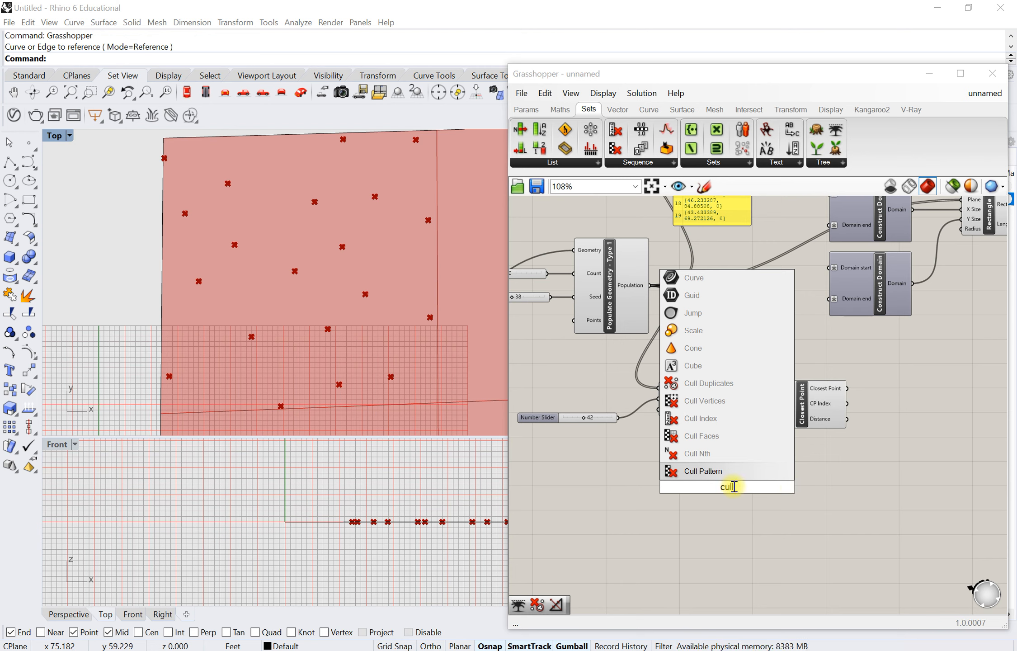
pyautogui.click(711, 423)
pyautogui.moveTo(722, 501); pyautogui.dragTo(721, 469)
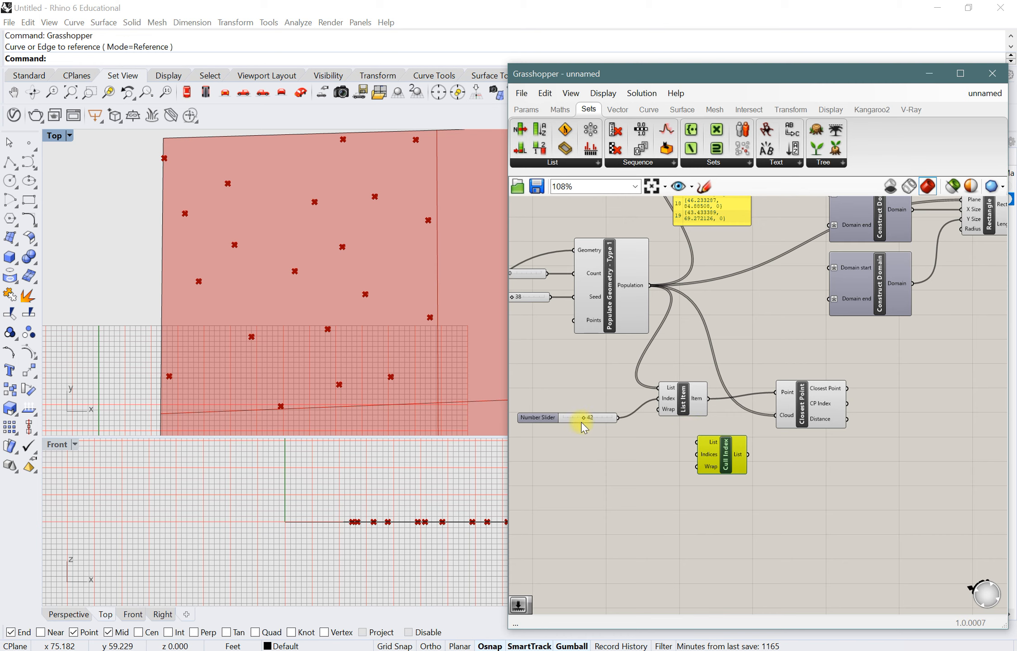
# - Connect the List Item index slider to Cull Index's Indices input and the Population output to its List input
pyautogui.moveTo(682, 401)
pyautogui.mouseDown()
pyautogui.moveTo(668, 405)
pyautogui.moveTo(677, 403)
pyautogui.mouseUp()
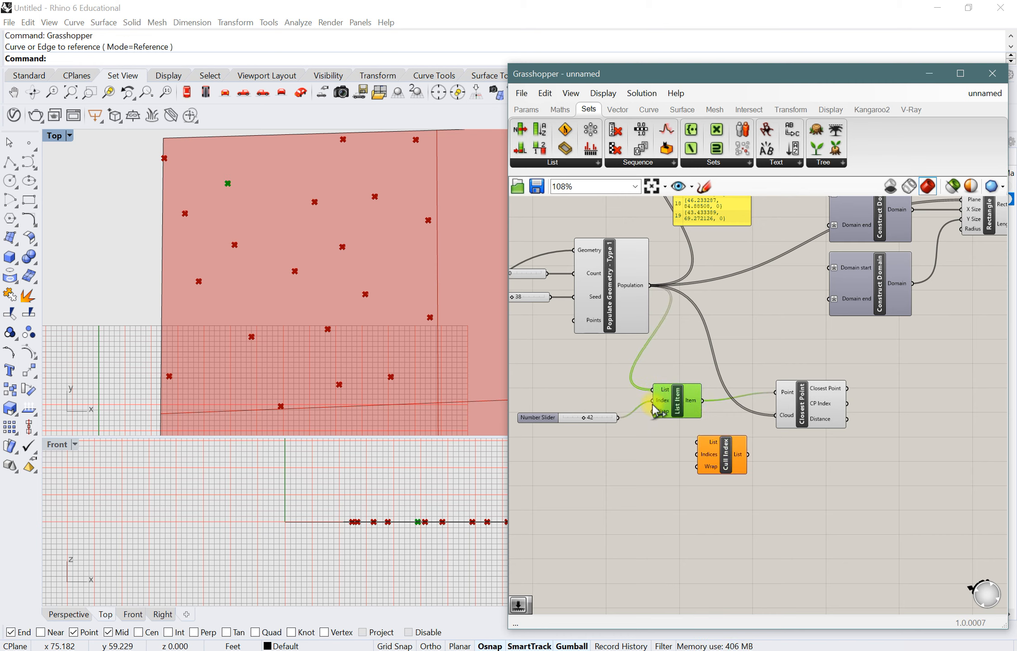
pyautogui.moveTo(610, 424); pyautogui.dragTo(610, 420)
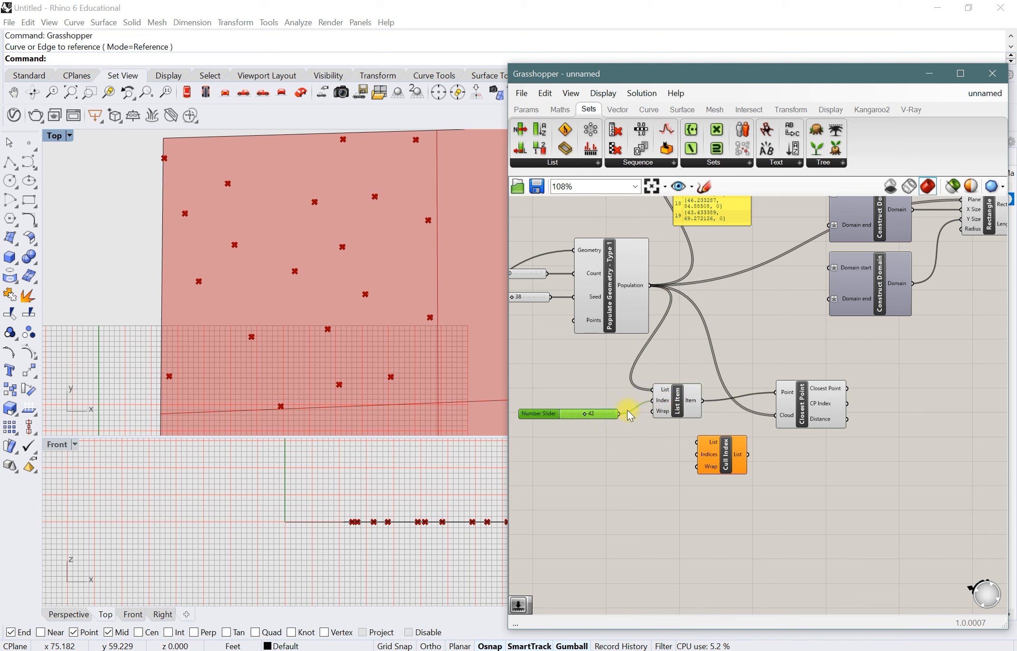
pyautogui.moveTo(665, 457); pyautogui.dragTo(686, 457)
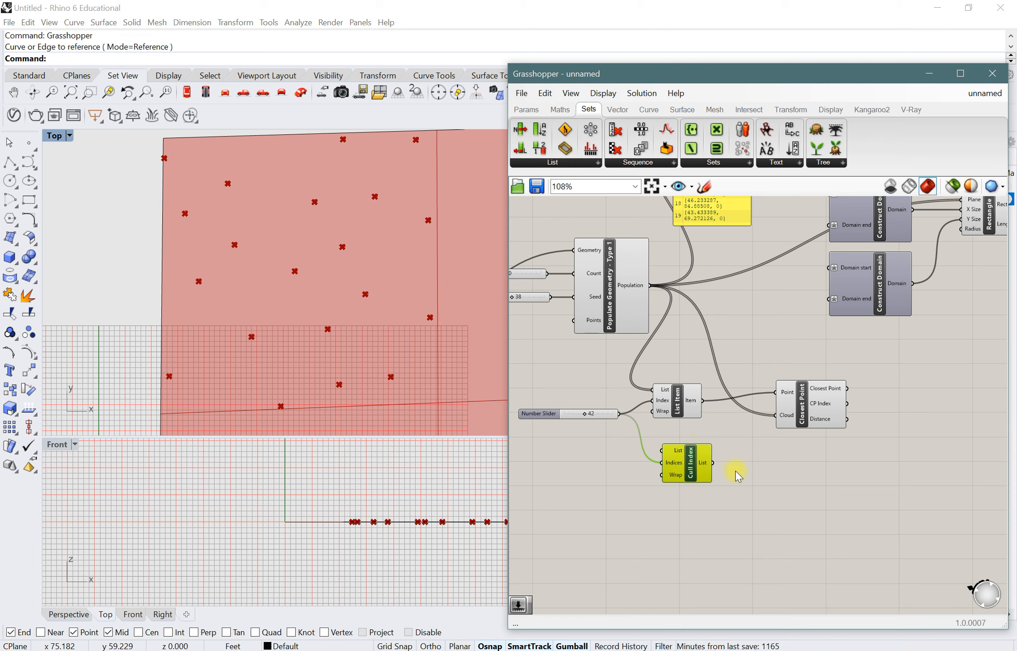
pyautogui.moveTo(699, 473); pyautogui.dragTo(732, 474)
pyautogui.click(674, 337)
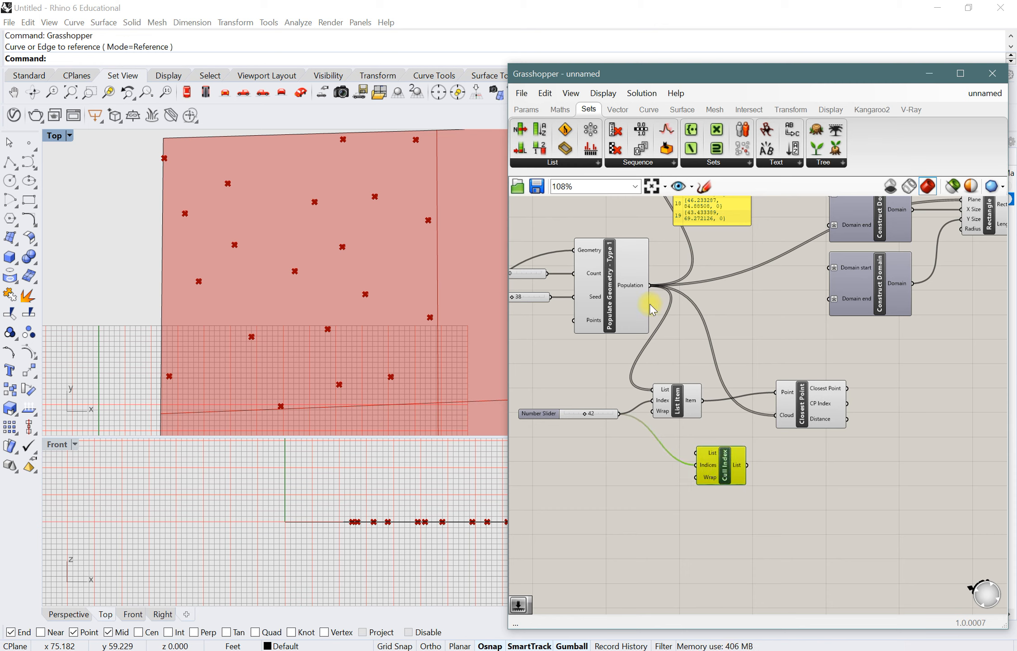
pyautogui.moveTo(653, 285); pyautogui.dragTo(697, 480)
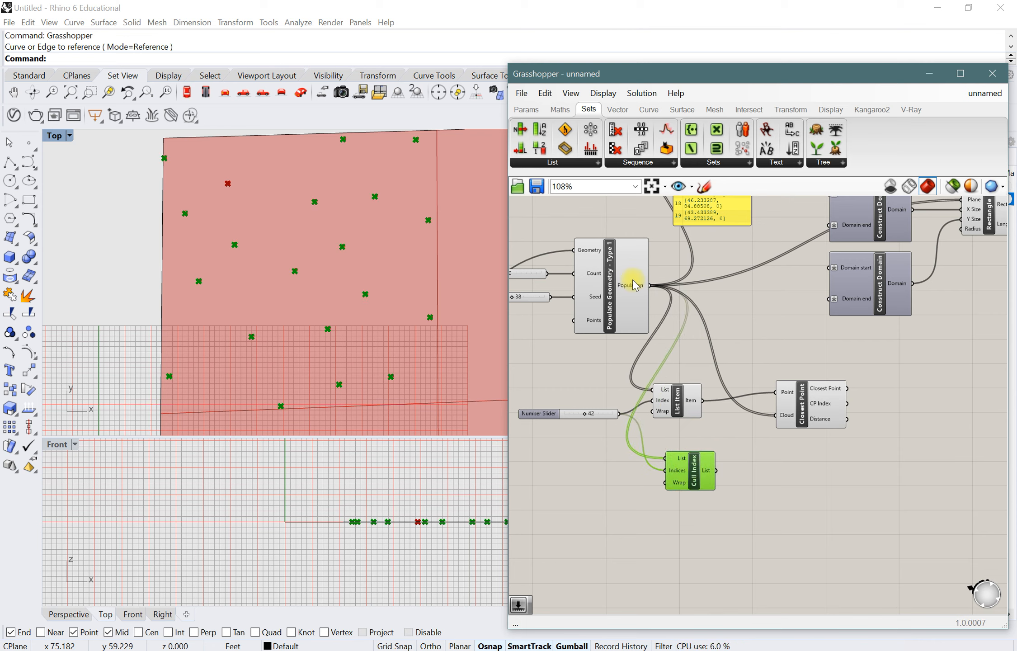
pyautogui.click(608, 284)
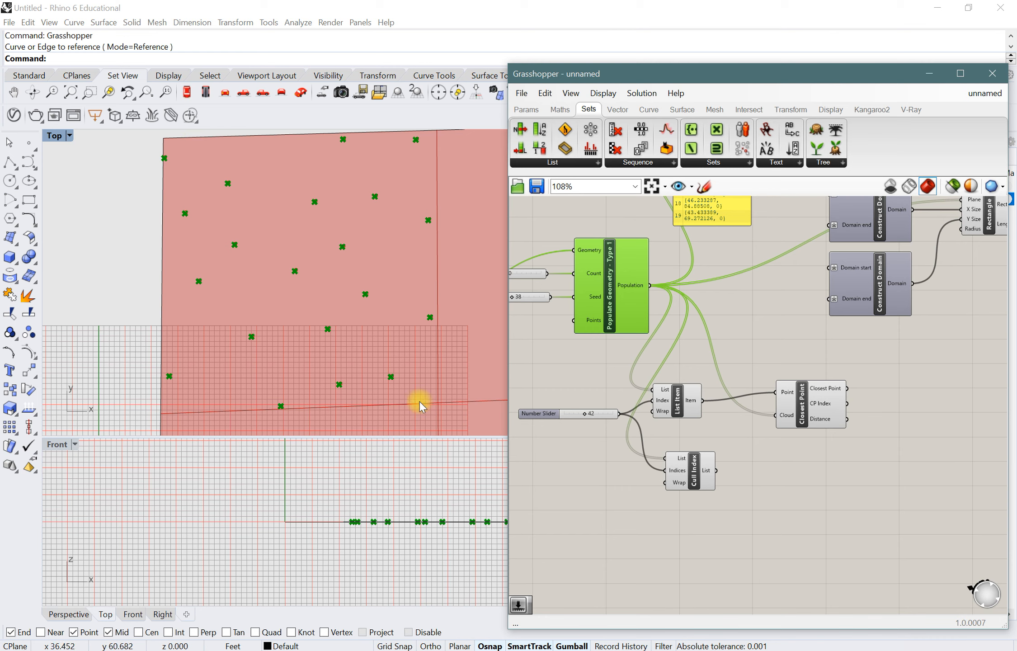
# - Compare the points highlighted by List Item and Cull Index, and align the two components one above the other
pyautogui.click(679, 404)
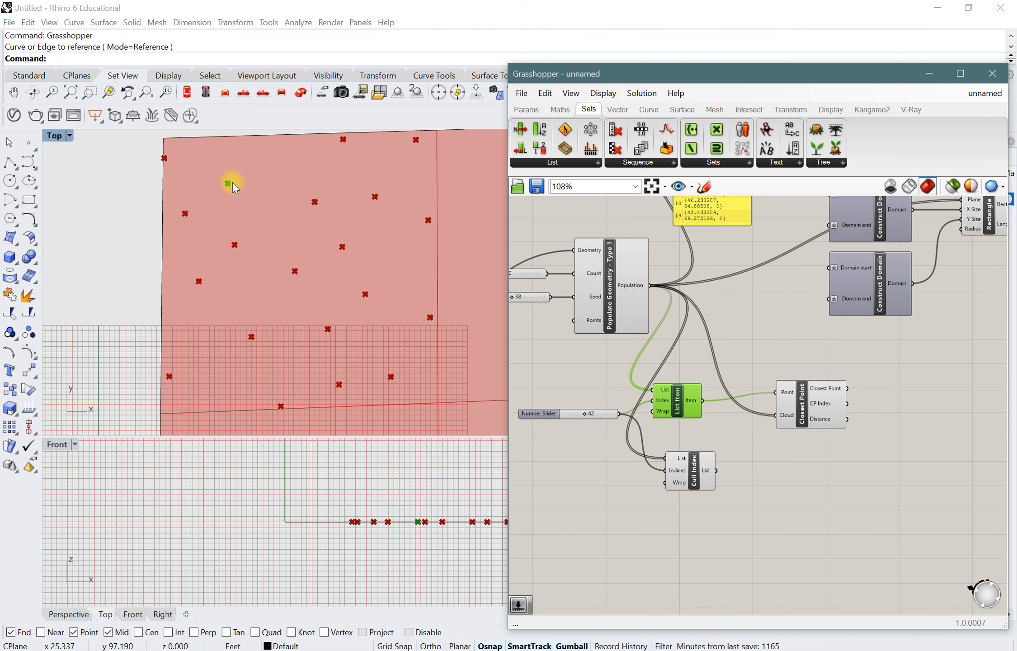
pyautogui.moveTo(701, 392); pyautogui.dragTo(707, 394)
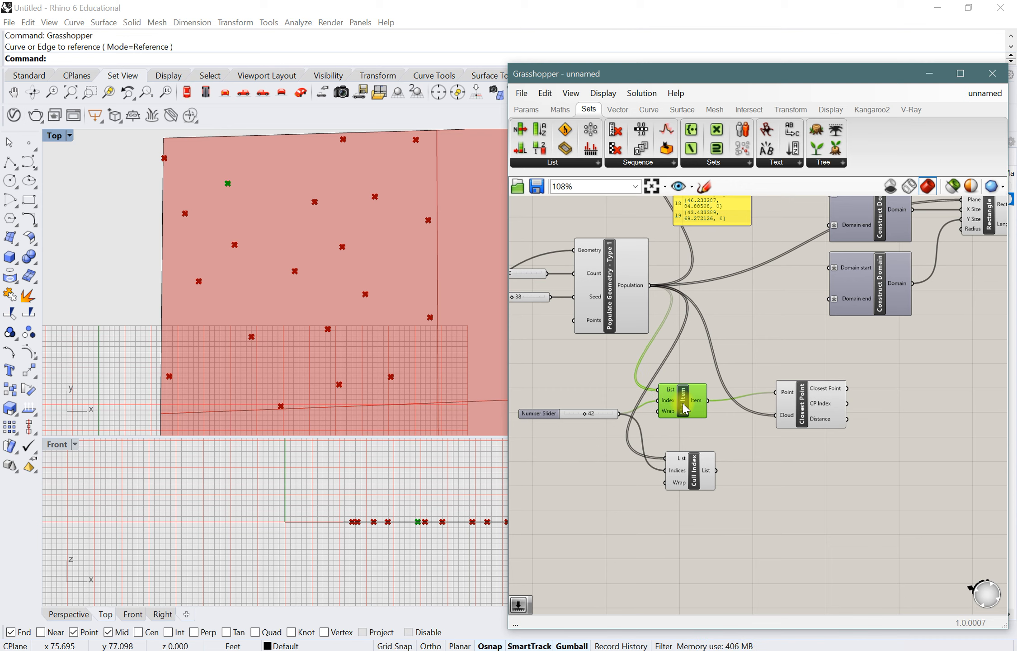
pyautogui.click(696, 483)
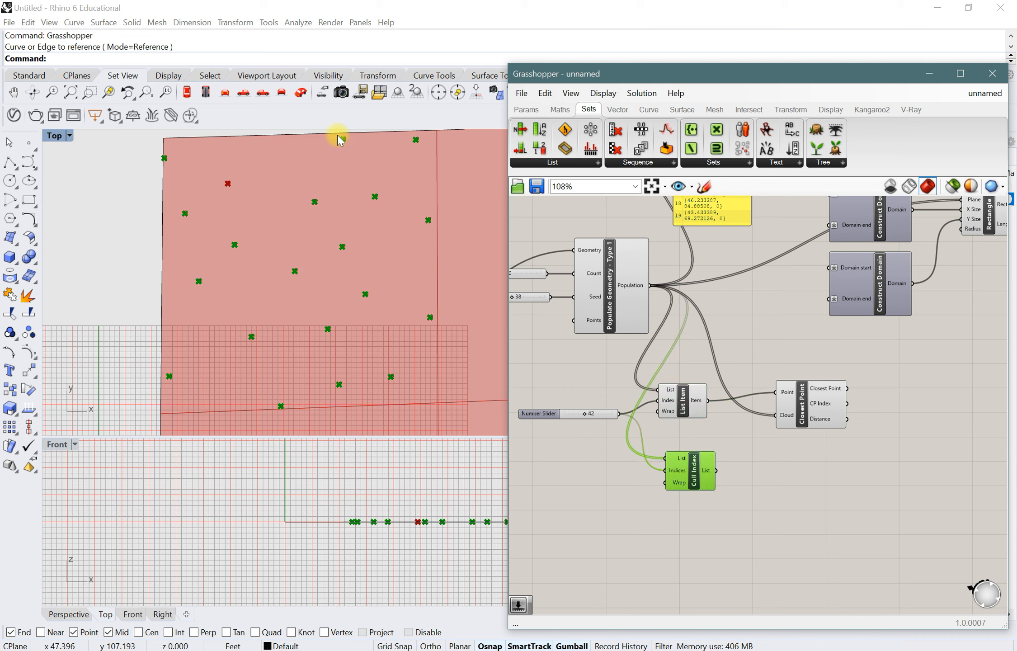
pyautogui.moveTo(695, 486); pyautogui.dragTo(688, 480)
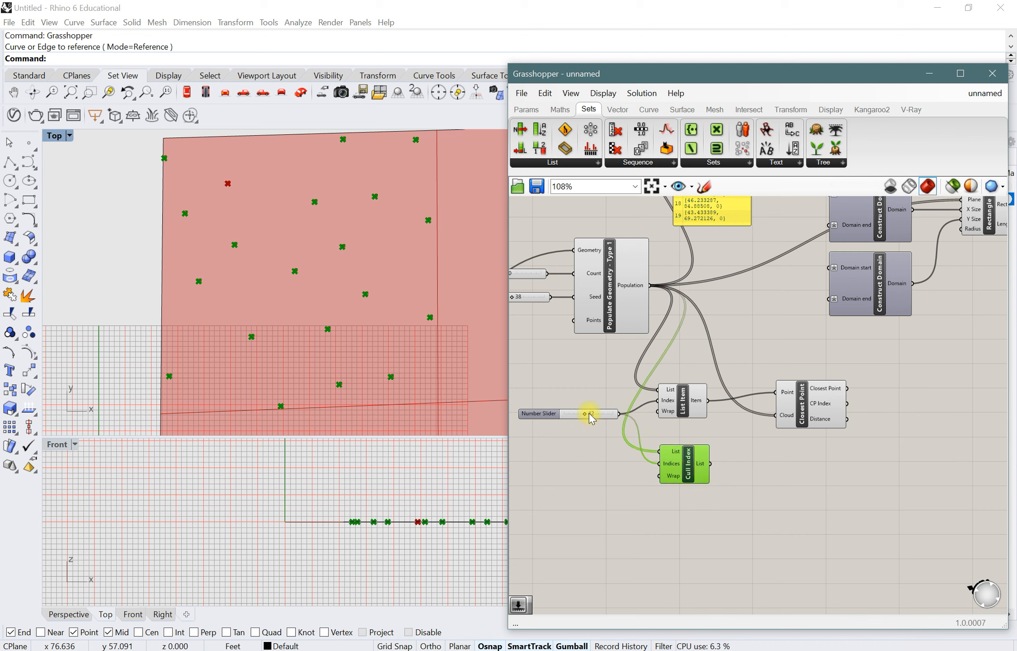
# - Set the index slider to 36 and connect Cull Index's List output to Closest Point's Cloud input in place of the Population wire
pyautogui.moveTo(586, 414); pyautogui.dragTo(586, 418)
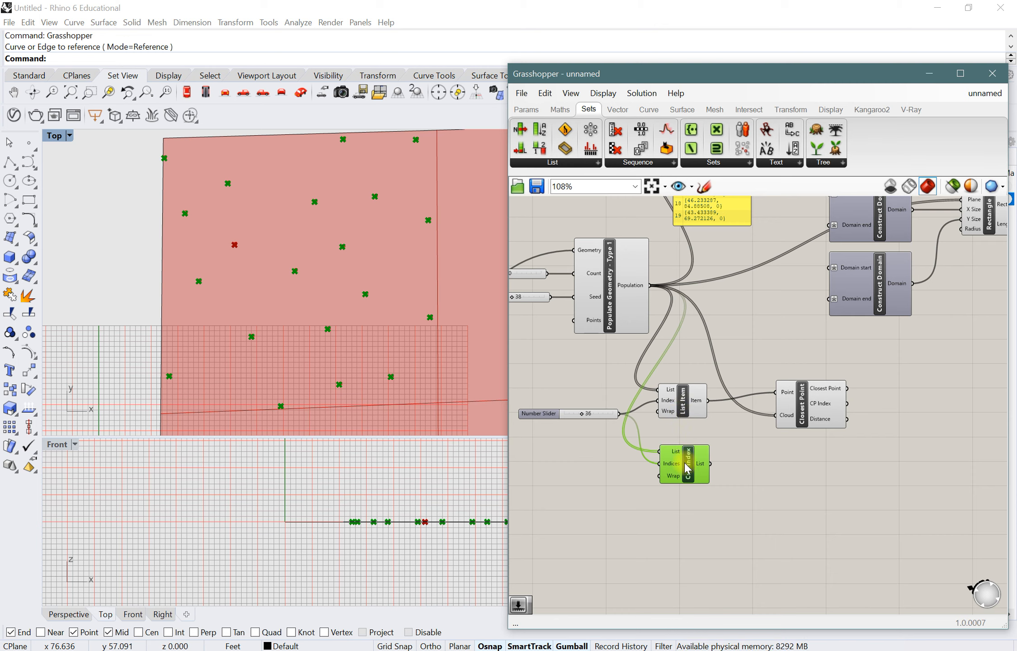
pyautogui.moveTo(711, 464); pyautogui.dragTo(776, 415)
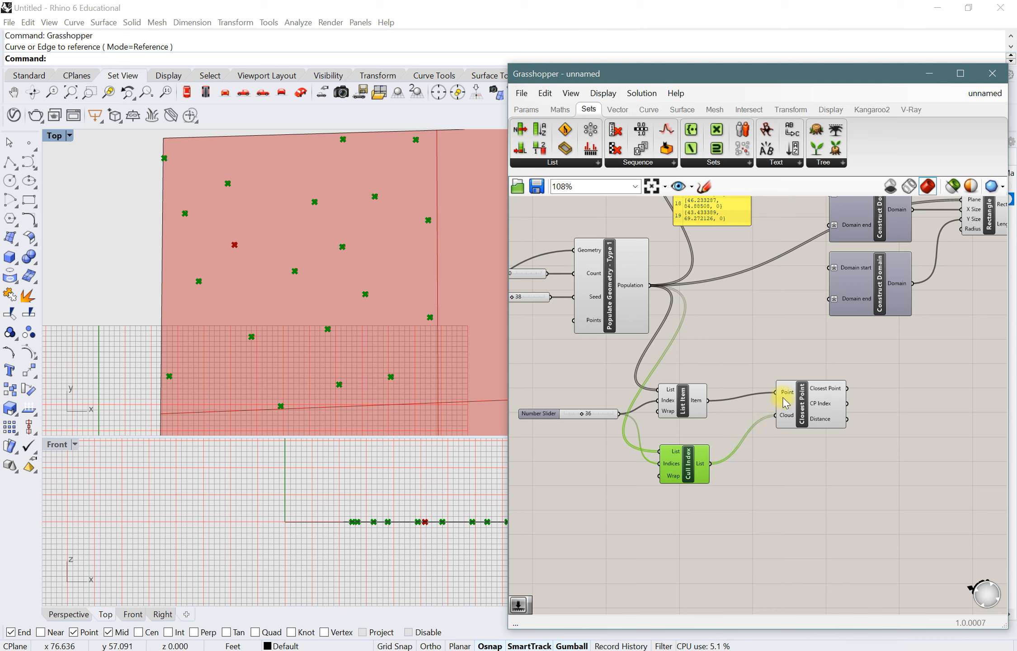
# - Compare the point selected by List Item with the neighbour returned by Closest Point
pyautogui.click(688, 395)
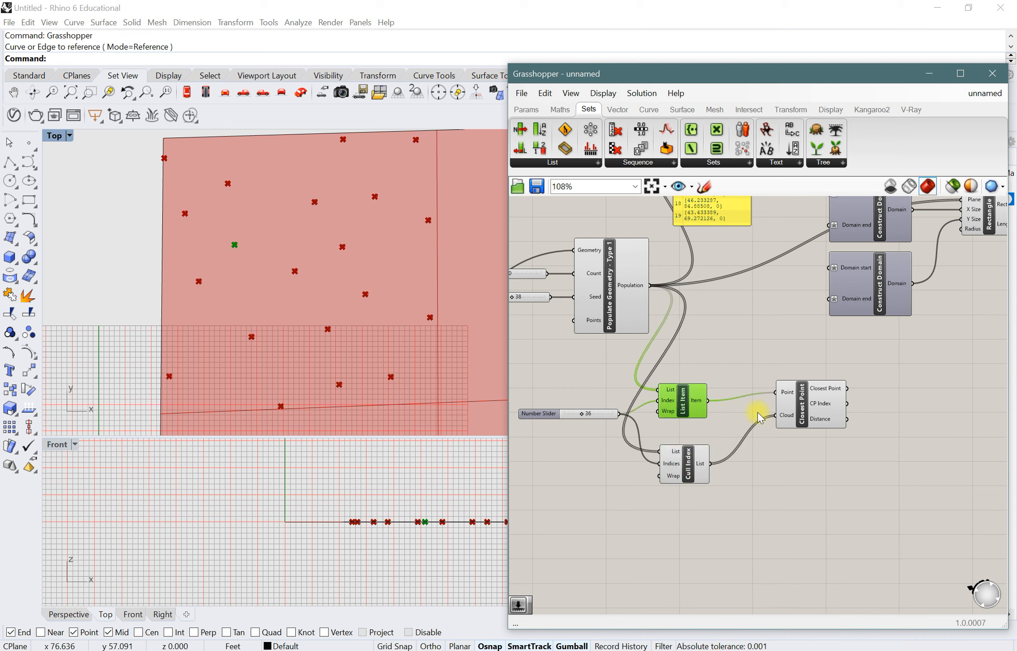
pyautogui.click(796, 413)
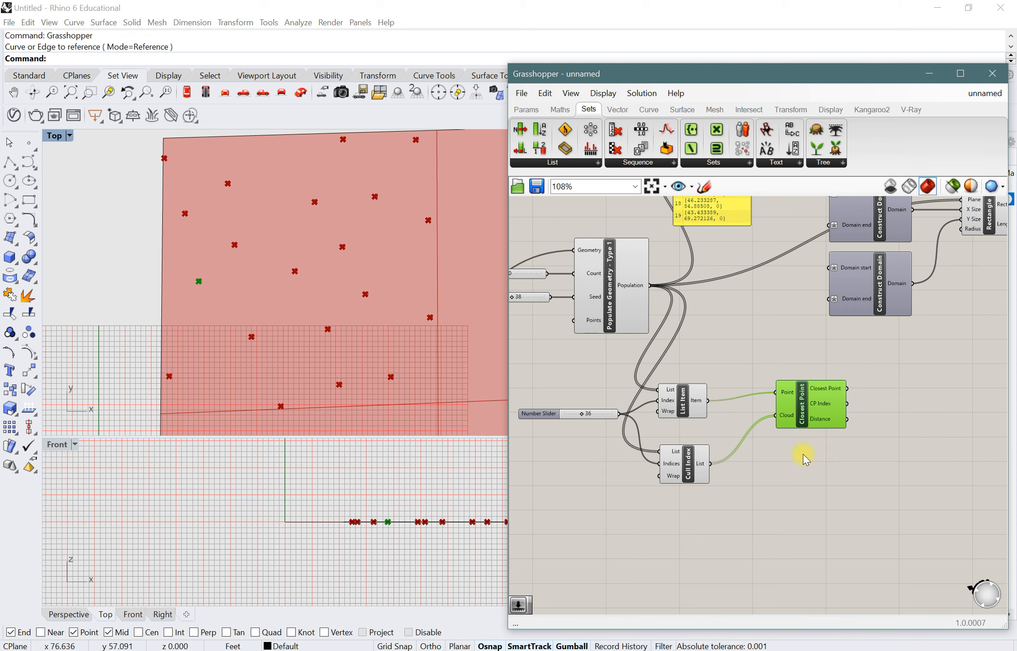
pyautogui.click(689, 399)
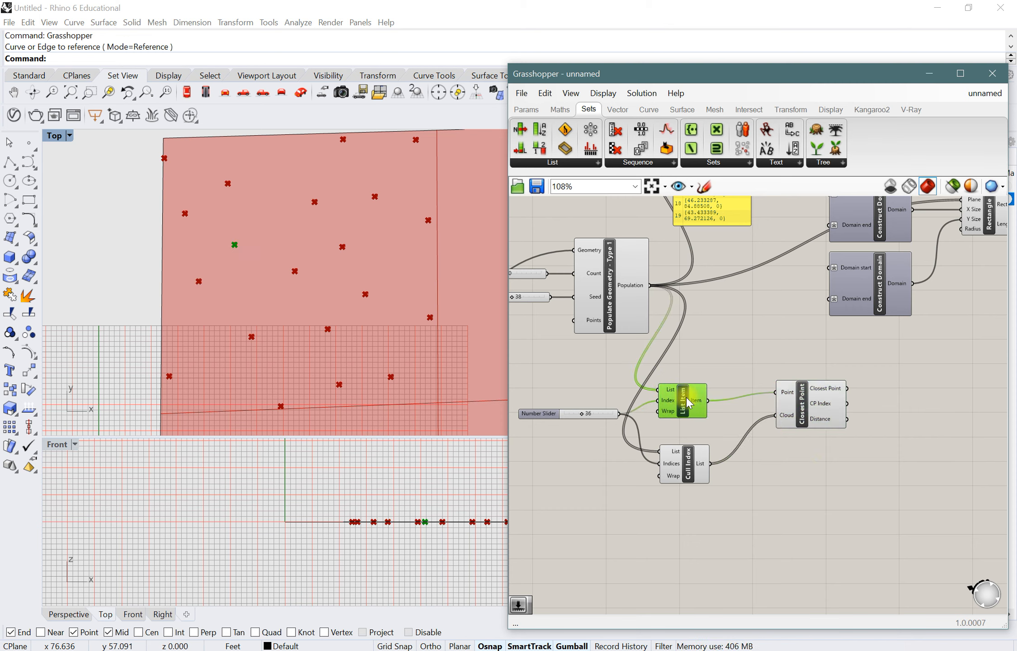
pyautogui.click(806, 406)
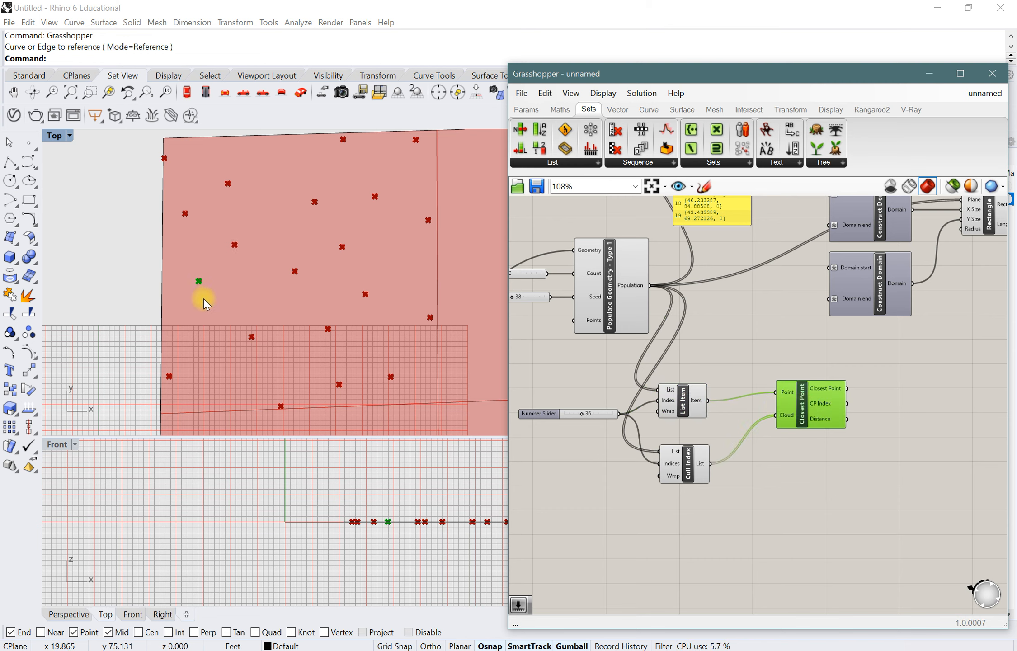
# - Move Closest Point nearer to List Item and Cull Index, and shift the Construct Domain and Rectangle components away from it
pyautogui.moveTo(794, 474); pyautogui.dragTo(694, 432, button='right')
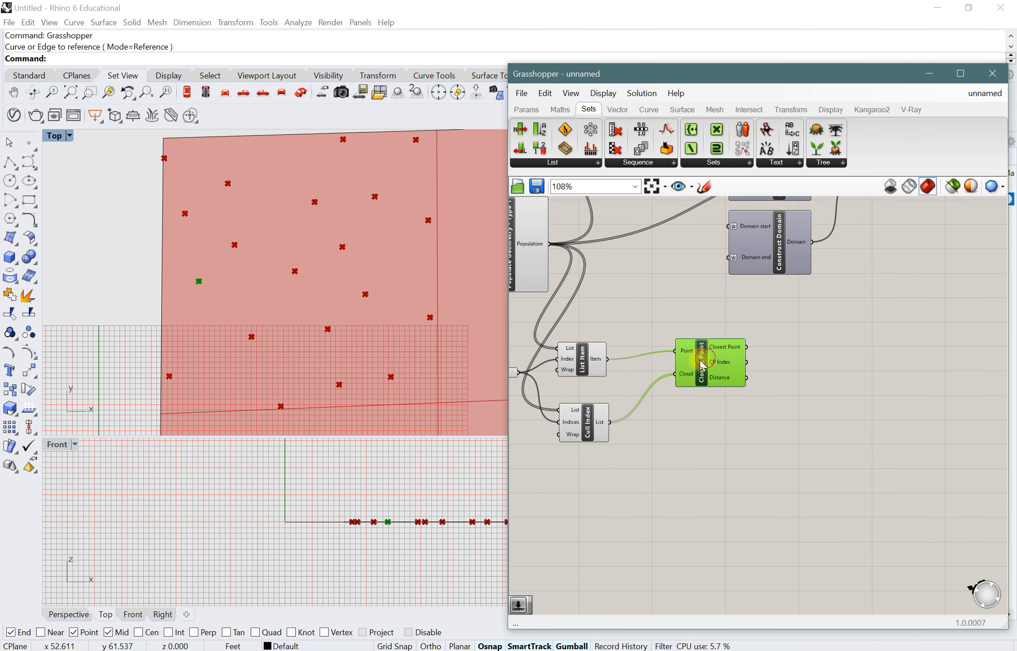
pyautogui.moveTo(703, 364); pyautogui.dragTo(692, 376)
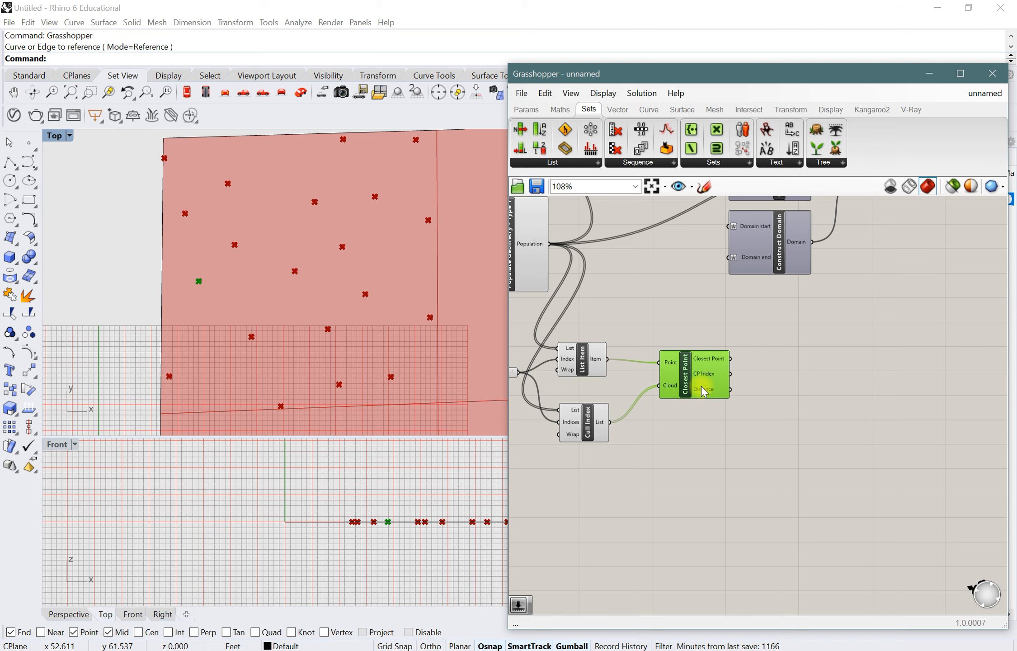
pyautogui.moveTo(701, 386); pyautogui.dragTo(693, 383)
pyautogui.scroll(-2, 693, 383)
pyautogui.moveTo(779, 367); pyautogui.dragTo(713, 424, button='right')
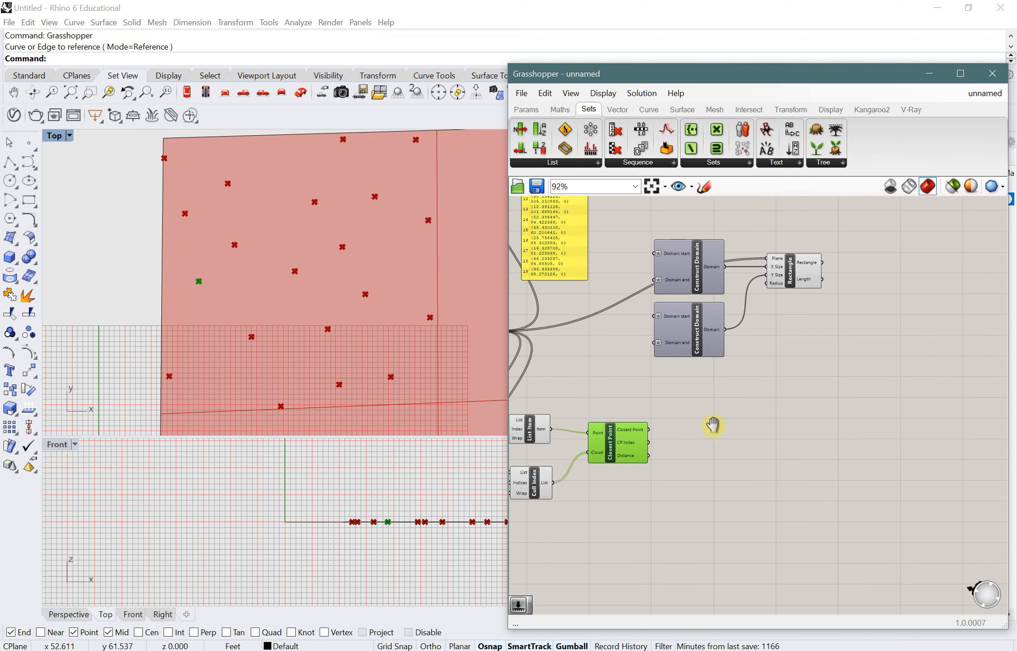
pyautogui.moveTo(788, 374); pyautogui.dragTo(733, 274)
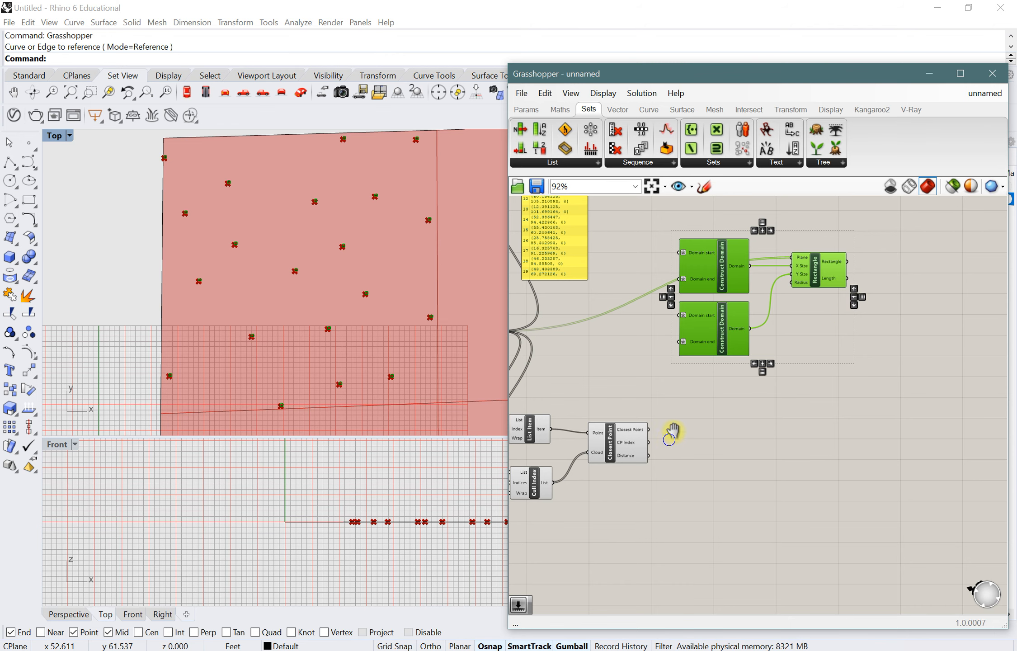
pyautogui.moveTo(670, 438); pyautogui.dragTo(686, 398, button='right')
pyautogui.scroll(2, 643, 404)
# - Examine Closest Point's highlighted result among the populated points and its place in the overall definition
pyautogui.click(643, 409)
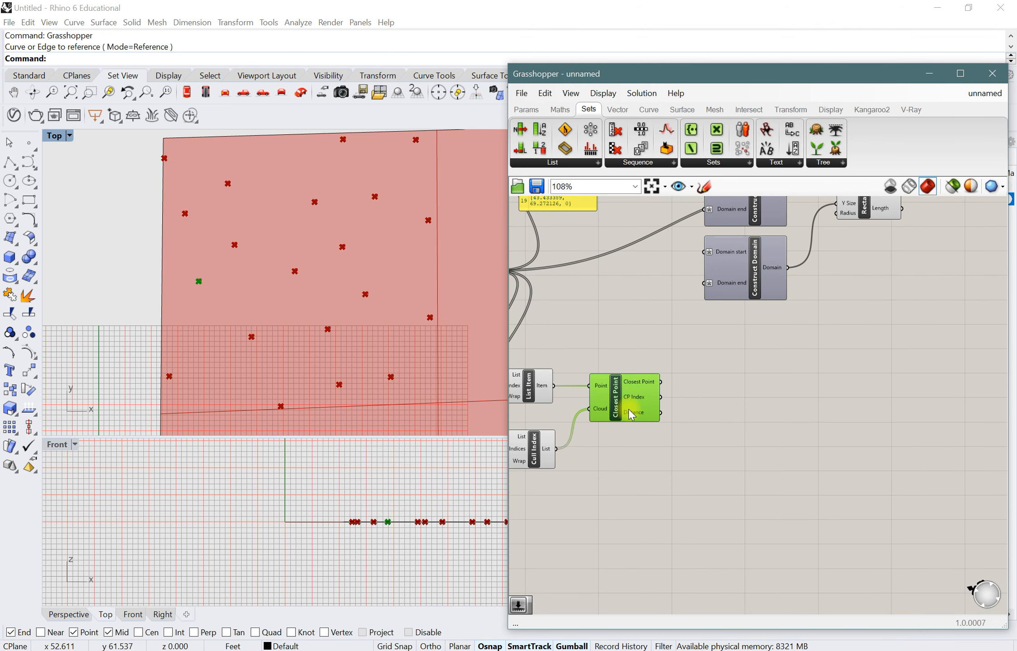
pyautogui.scroll(-2, 643, 406)
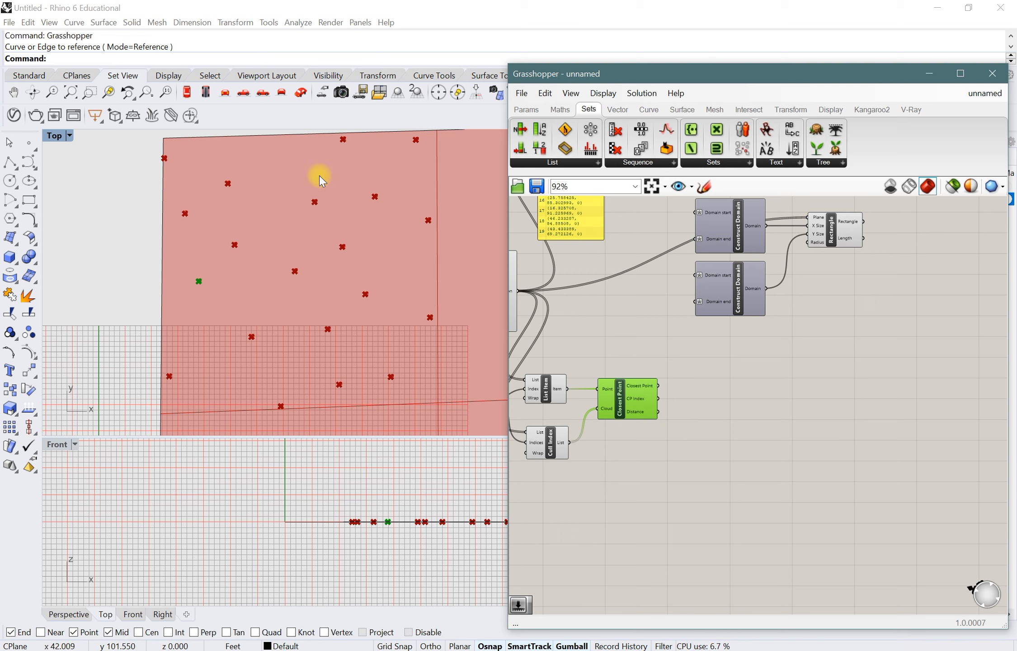
pyautogui.scroll(-4, 763, 363)
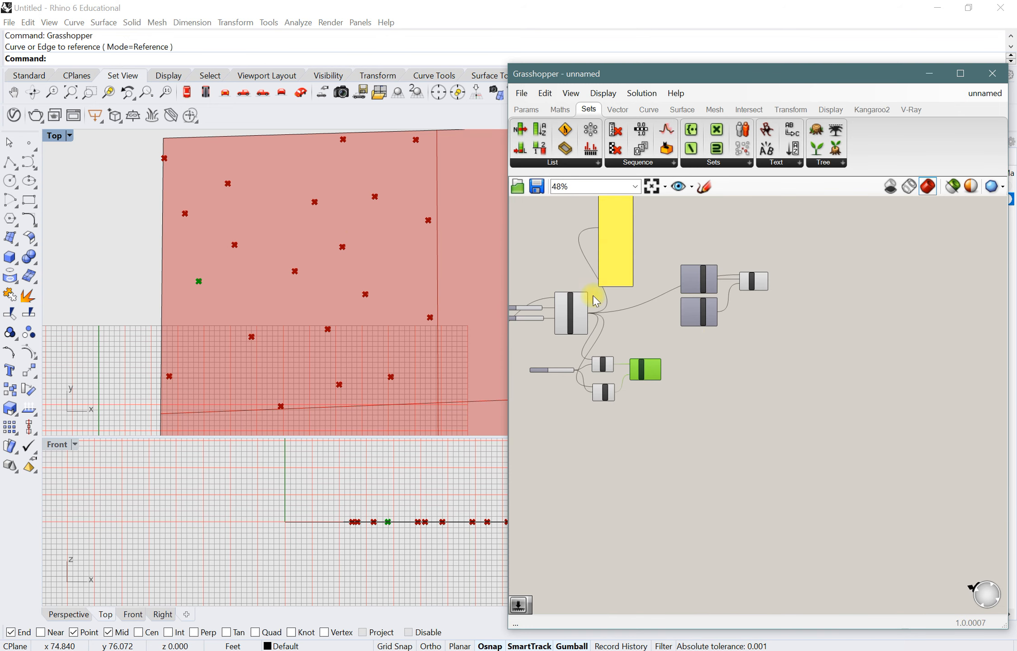
pyautogui.scroll(-2, 349, 278)
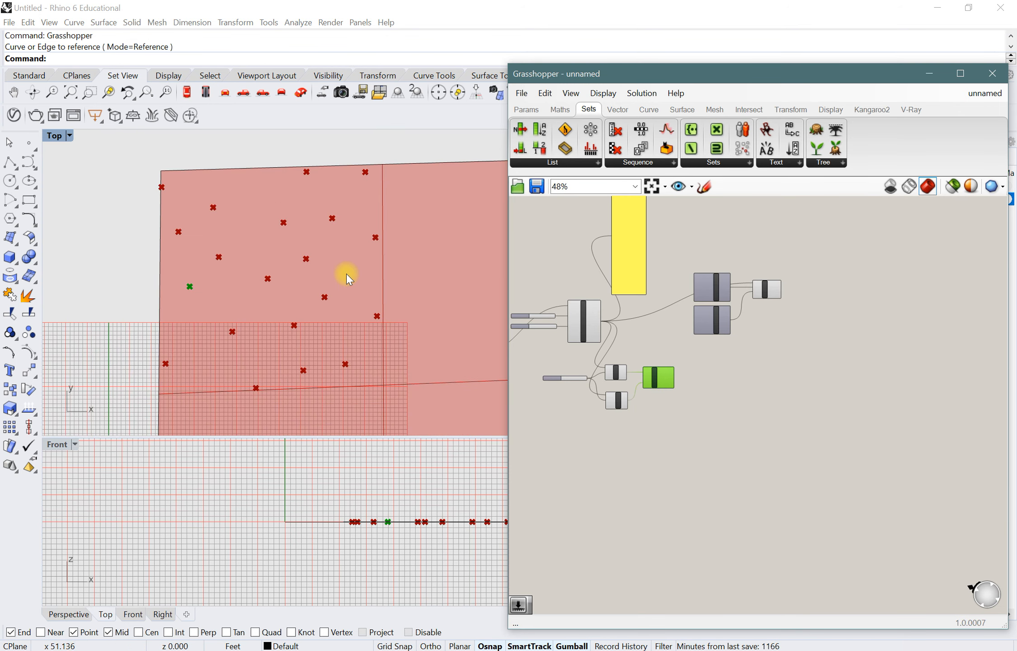
pyautogui.scroll(2, 348, 278)
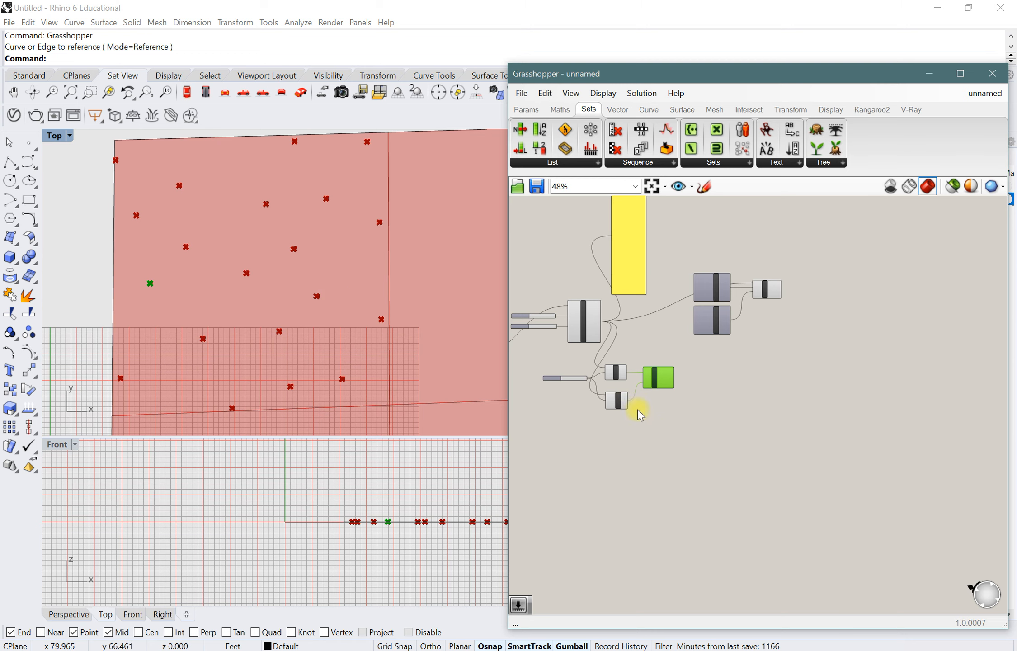
pyautogui.scroll(5, 631, 380)
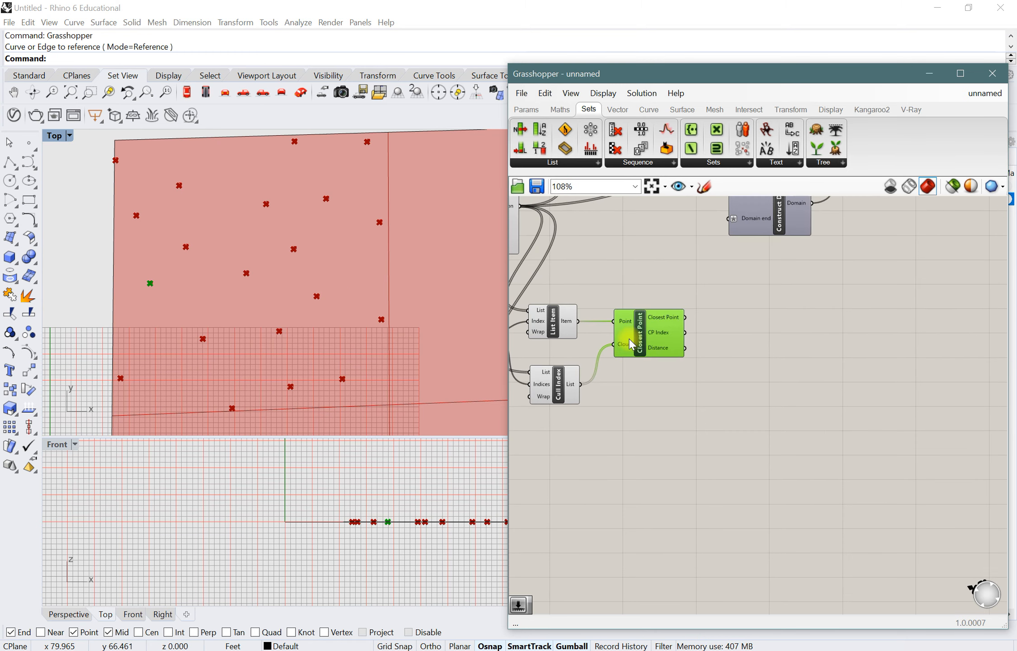
pyautogui.scroll(-3, 697, 335)
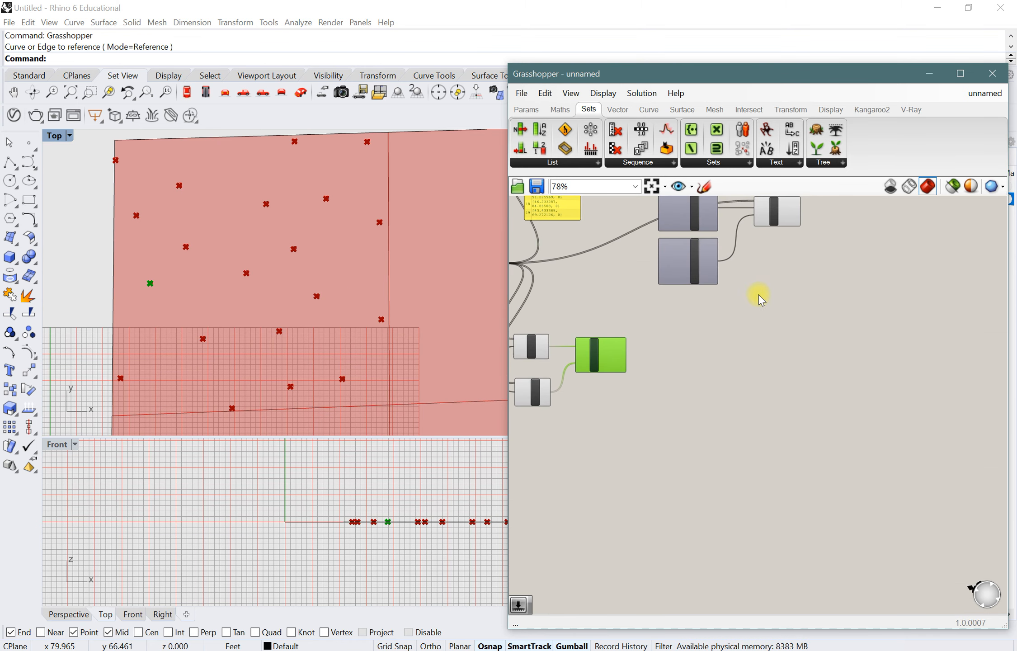
pyautogui.scroll(-2, 759, 298)
pyautogui.scroll(4, 670, 347)
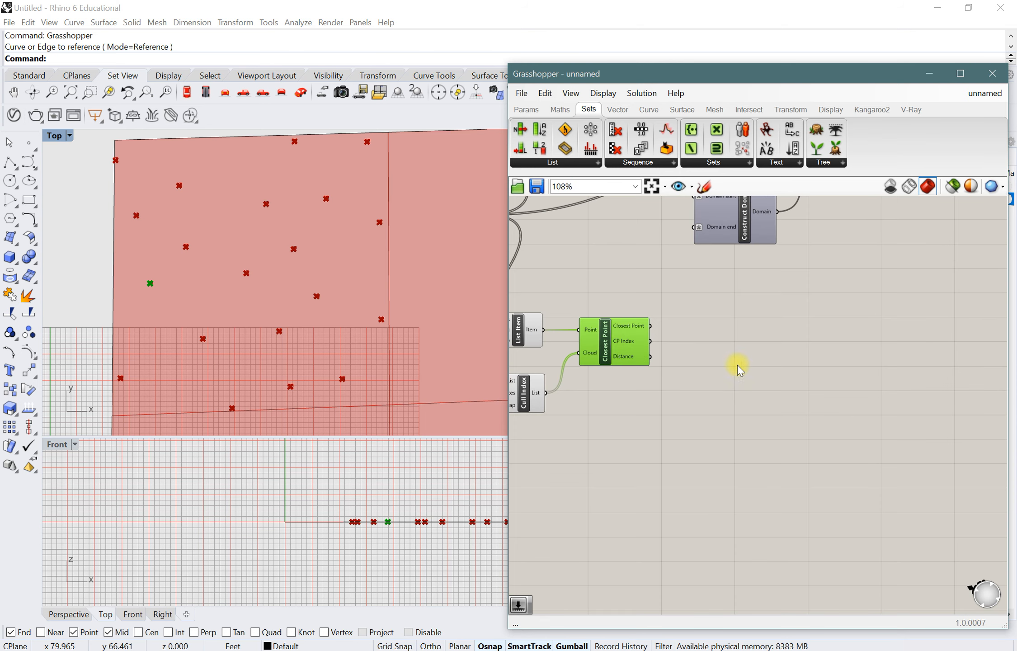
# - Move both Construct Domain components and the Rectangle farther along the canvas to free up space after Closest Point
pyautogui.scroll(-3, 645, 356)
pyautogui.scroll(1, 779, 327)
pyautogui.moveTo(773, 294); pyautogui.dragTo(685, 233)
pyautogui.moveTo(752, 236); pyautogui.dragTo(806, 234)
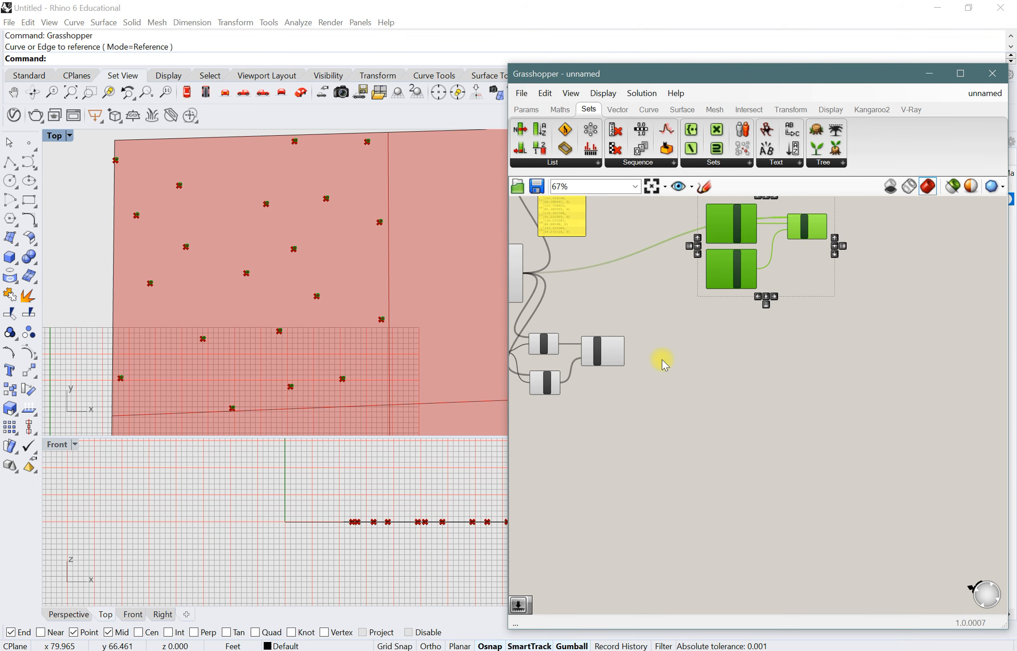
# - Add a Division component just after Closest Point, and look through the Maths components
pyautogui.scroll(2, 664, 364)
pyautogui.moveTo(738, 370); pyautogui.dragTo(752, 414, button='right')
pyautogui.click(703, 398)
pyautogui.doubleClick(705, 392)
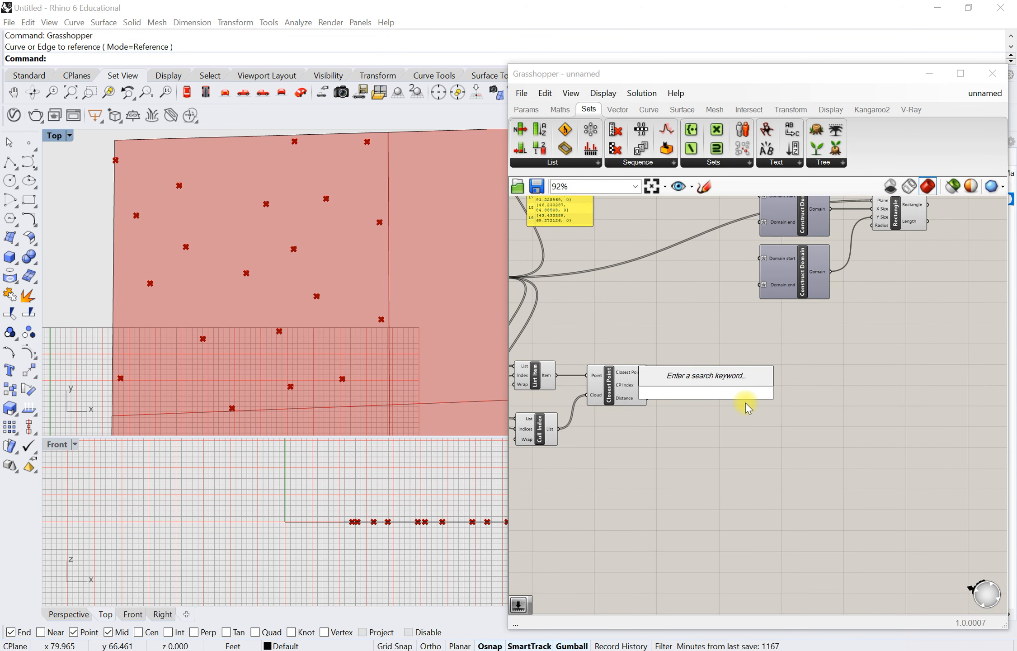
pyautogui.write('div')
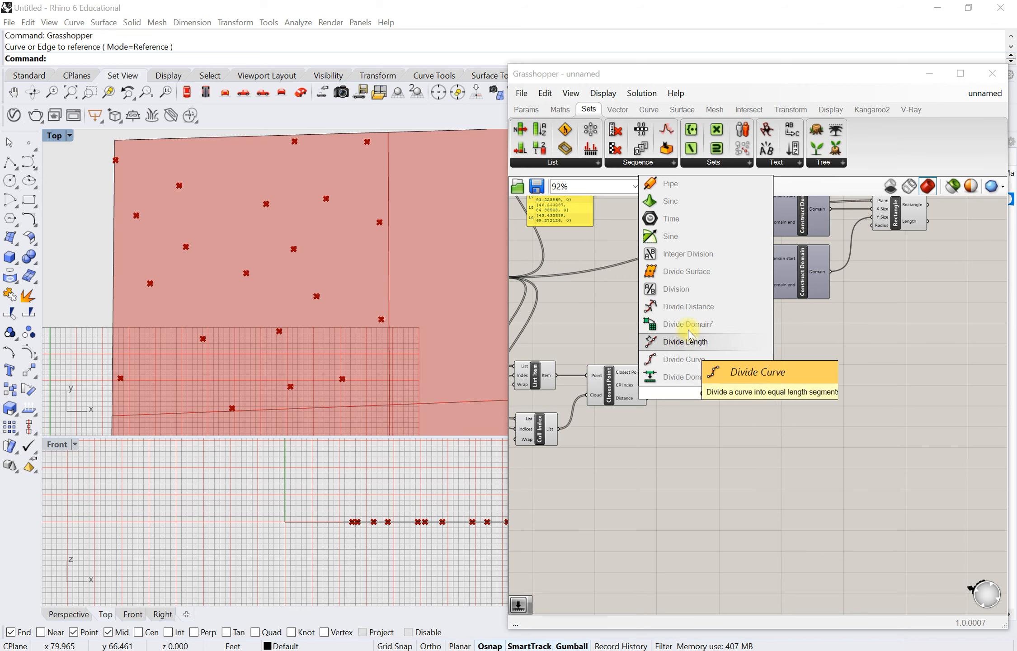
pyautogui.click(683, 288)
pyautogui.scroll(2, 671, 429)
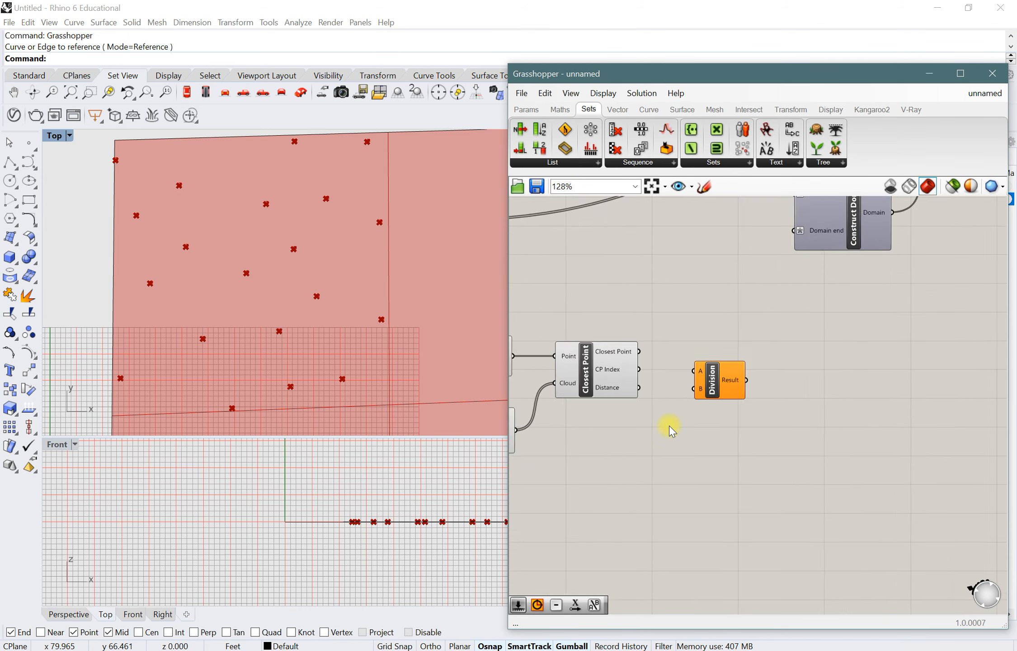
pyautogui.scroll(1, 671, 430)
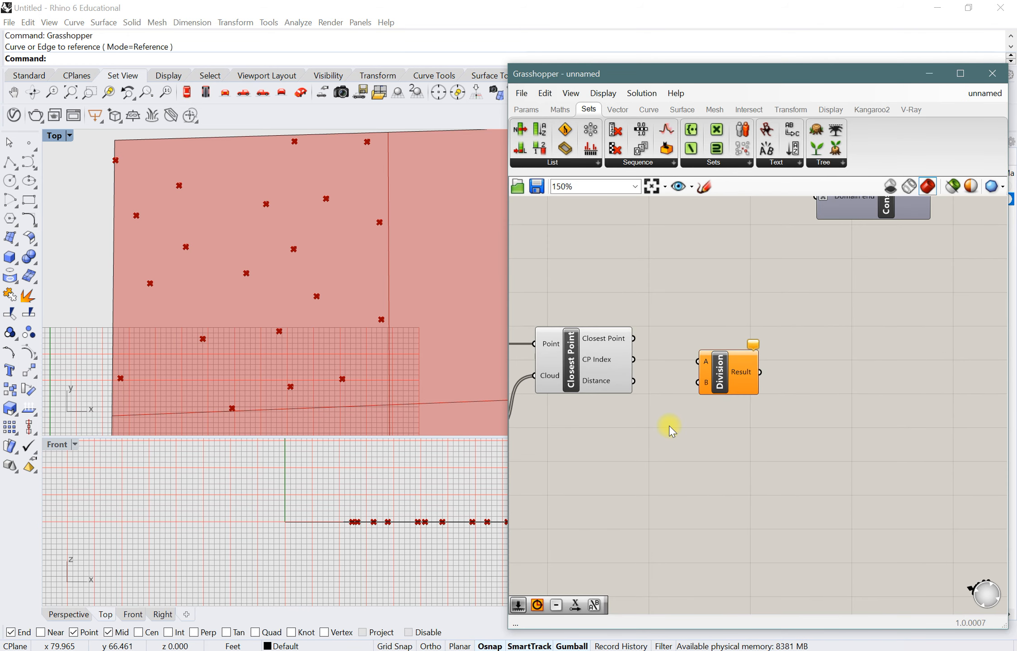
pyautogui.click(561, 110)
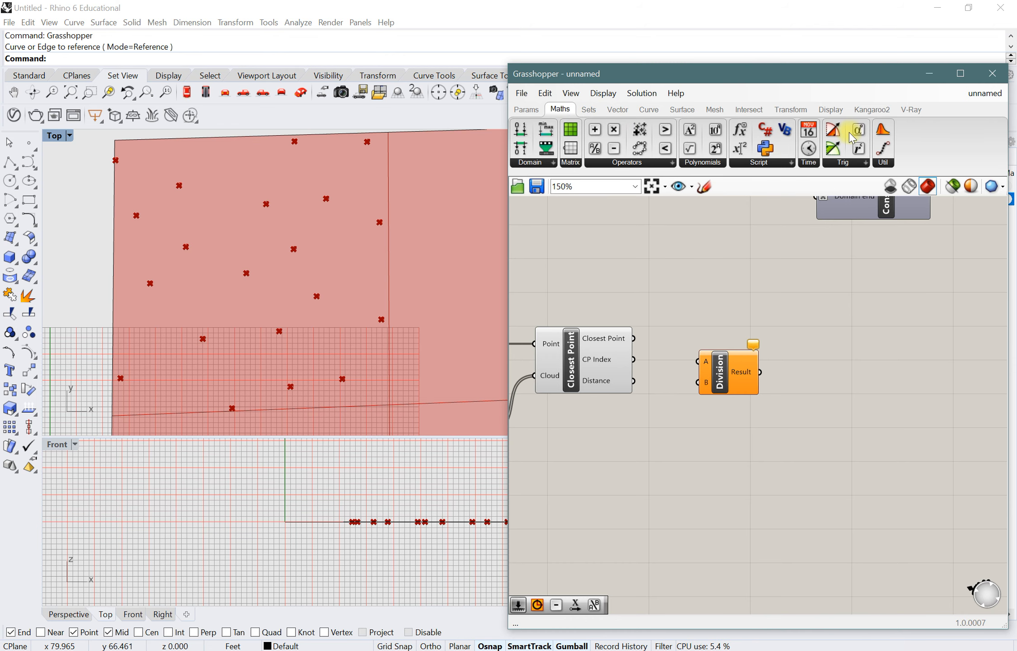
# - Connect Closest Point's Distance output to Division's A input and space Division farther from Closest Point
pyautogui.moveTo(818, 398); pyautogui.dragTo(794, 434, button='right')
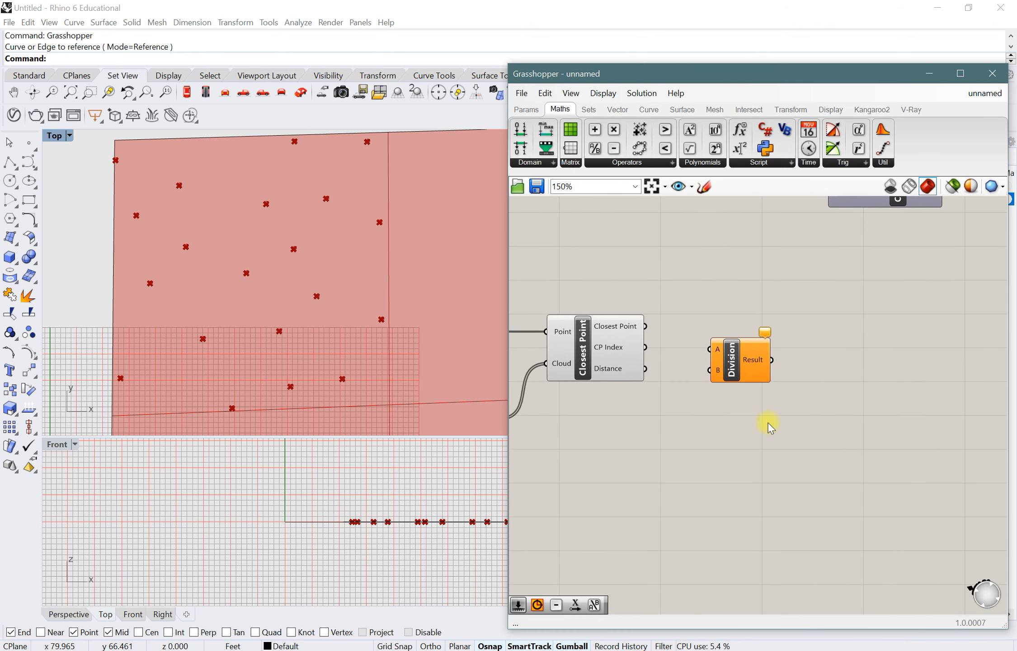
pyautogui.moveTo(740, 376)
pyautogui.mouseDown()
pyautogui.moveTo(778, 377)
pyautogui.moveTo(749, 368)
pyautogui.moveTo(751, 387)
pyautogui.mouseUp()
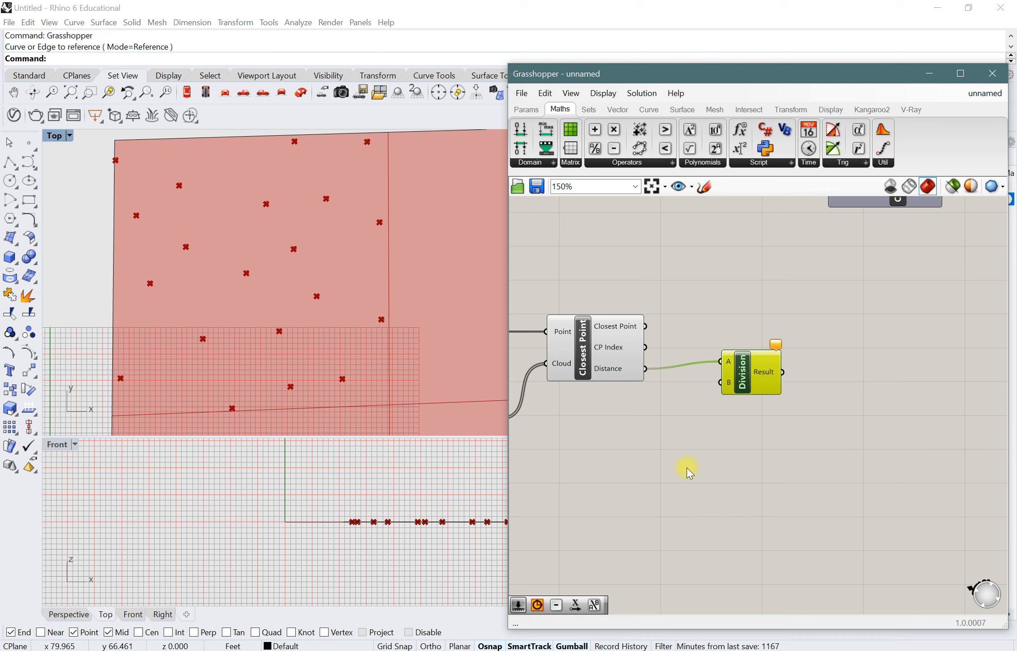
pyautogui.moveTo(759, 382); pyautogui.dragTo(790, 376)
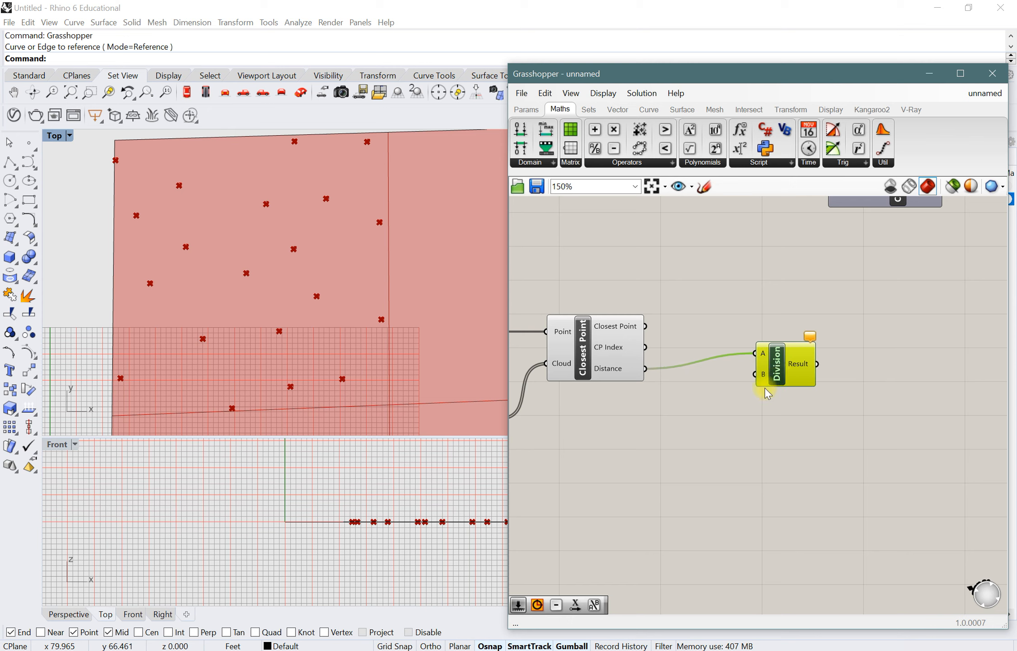
# - Add a number slider with value 2 below Division and connect it to Division's B input
pyautogui.doubleClick(731, 422)
pyautogui.write('2')
pyautogui.press('Return')
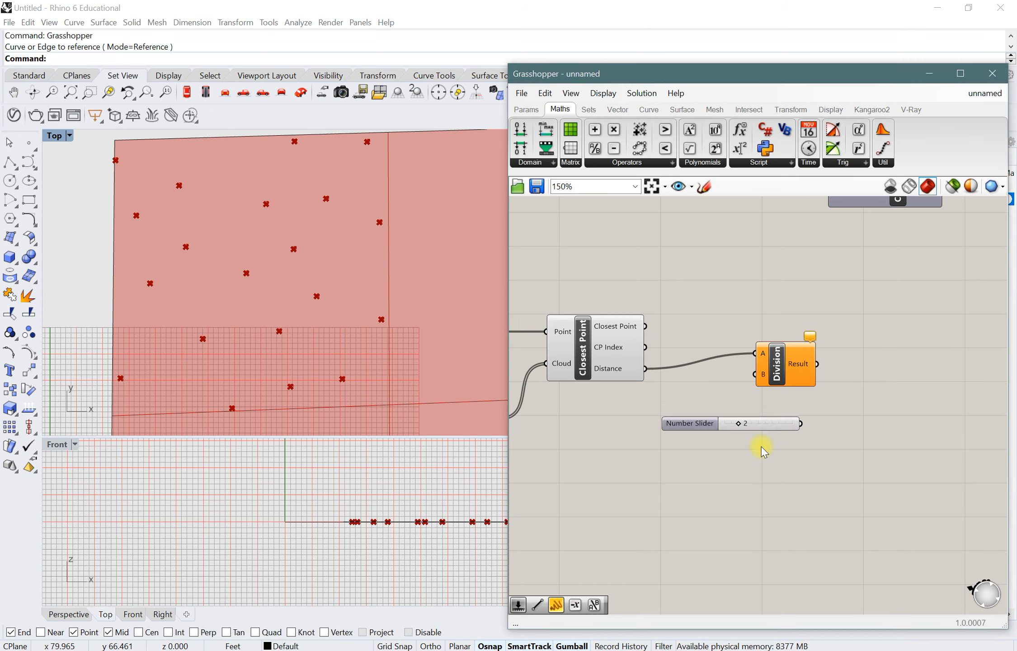
pyautogui.moveTo(784, 424); pyautogui.dragTo(758, 355)
# - Move the Division component up beside the first Construct Domain's inputs
pyautogui.scroll(-4, 751, 353)
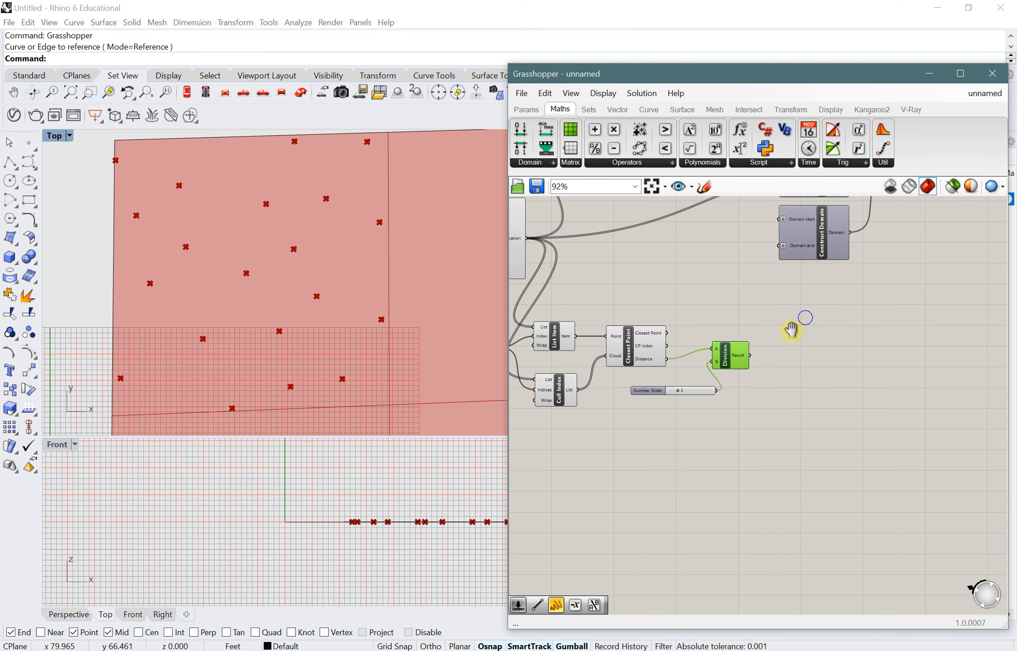
pyautogui.moveTo(704, 417); pyautogui.dragTo(677, 248)
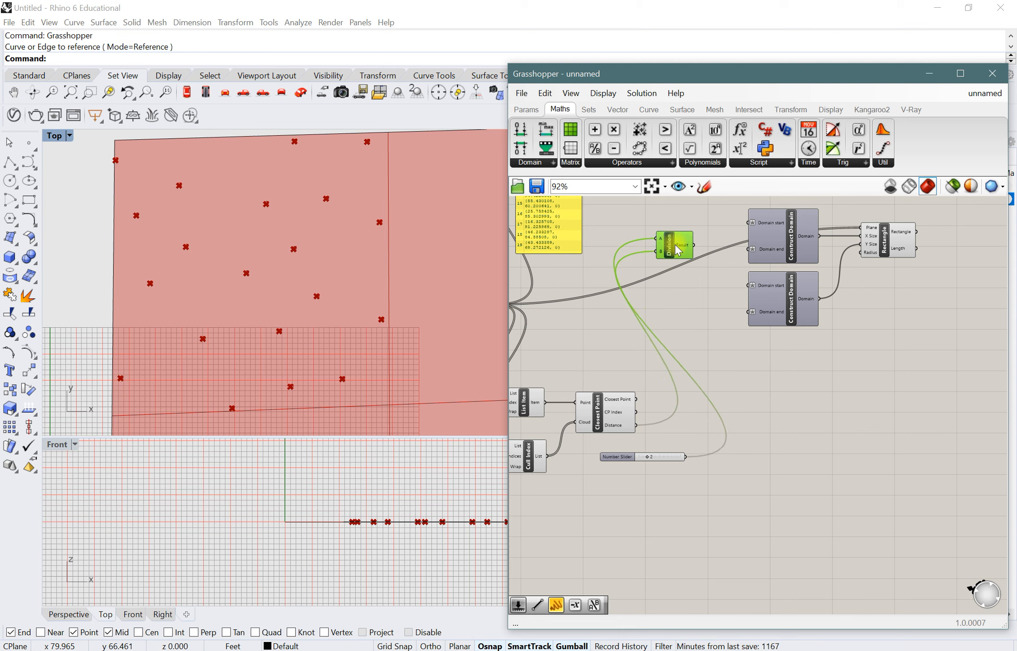
pyautogui.click(702, 245)
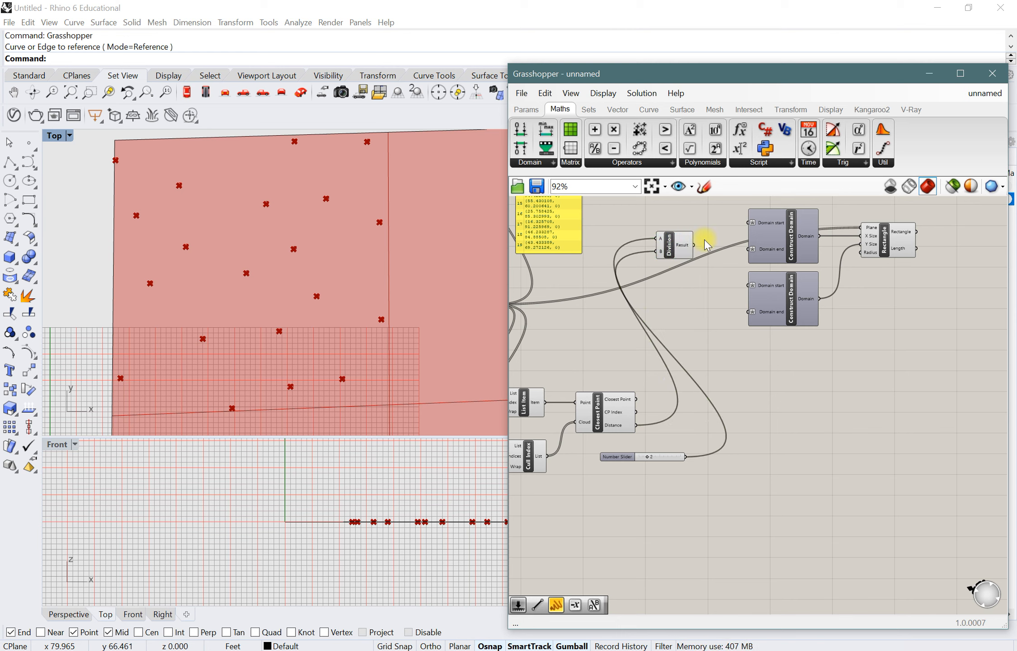
# - Connect Division's Result to the Domain start and Domain end inputs of both Construct Domain components
pyautogui.moveTo(736, 227); pyautogui.dragTo(750, 249)
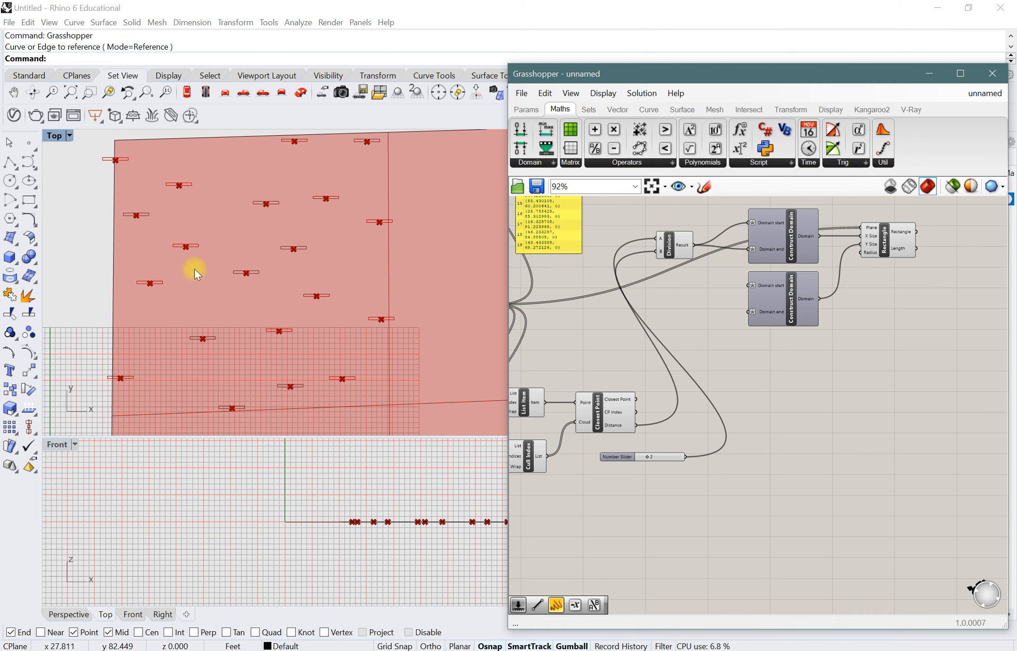
pyautogui.moveTo(671, 254); pyautogui.dragTo(688, 245)
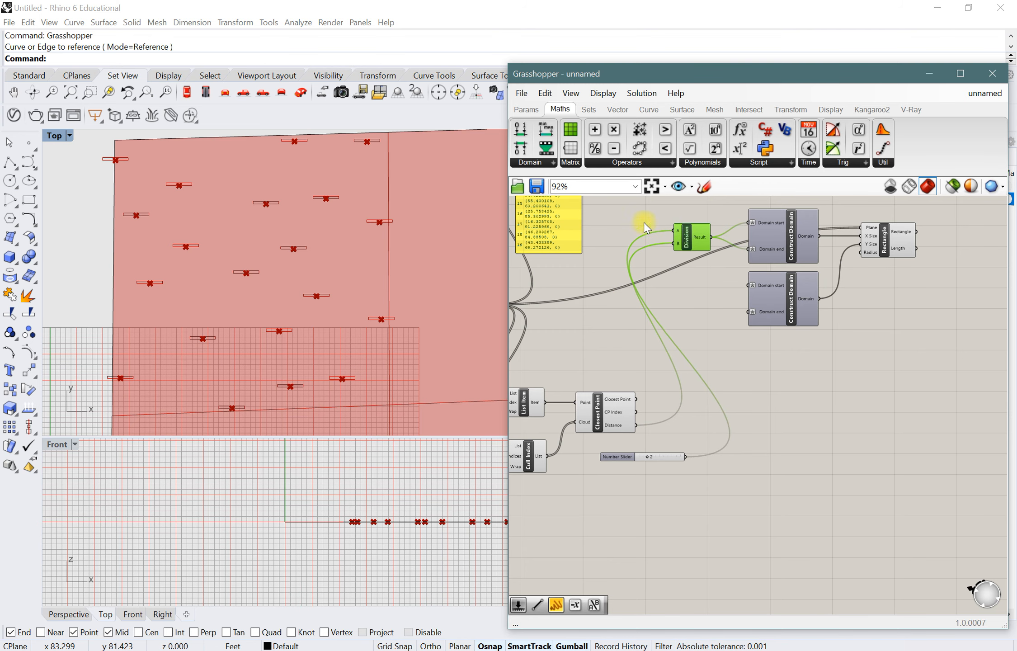
pyautogui.scroll(2, 762, 387)
pyautogui.scroll(-2, 762, 355)
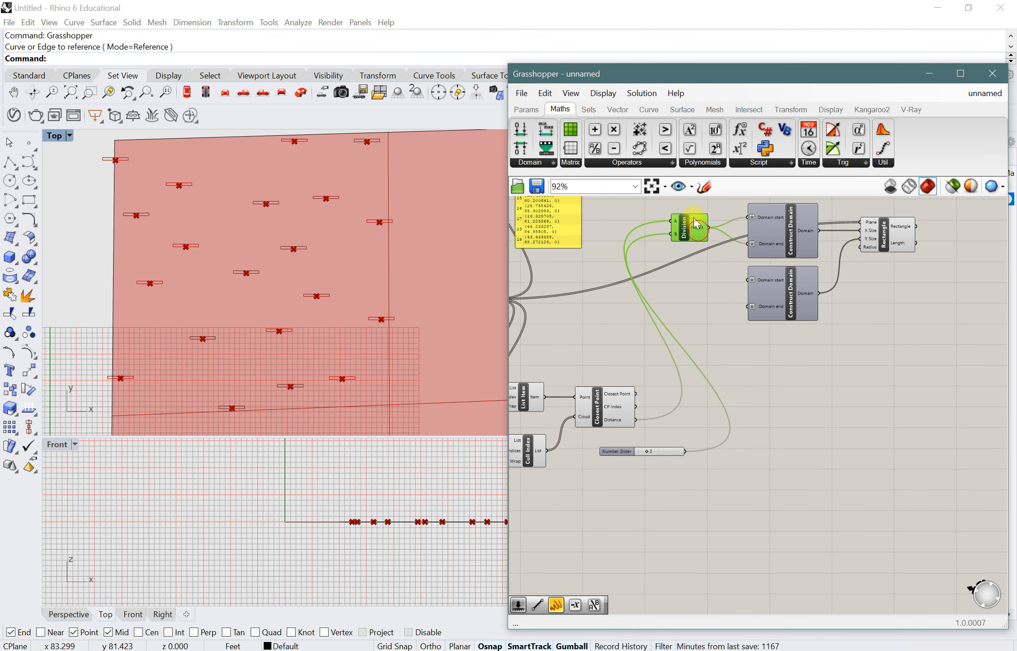
pyautogui.moveTo(702, 229); pyautogui.dragTo(702, 268)
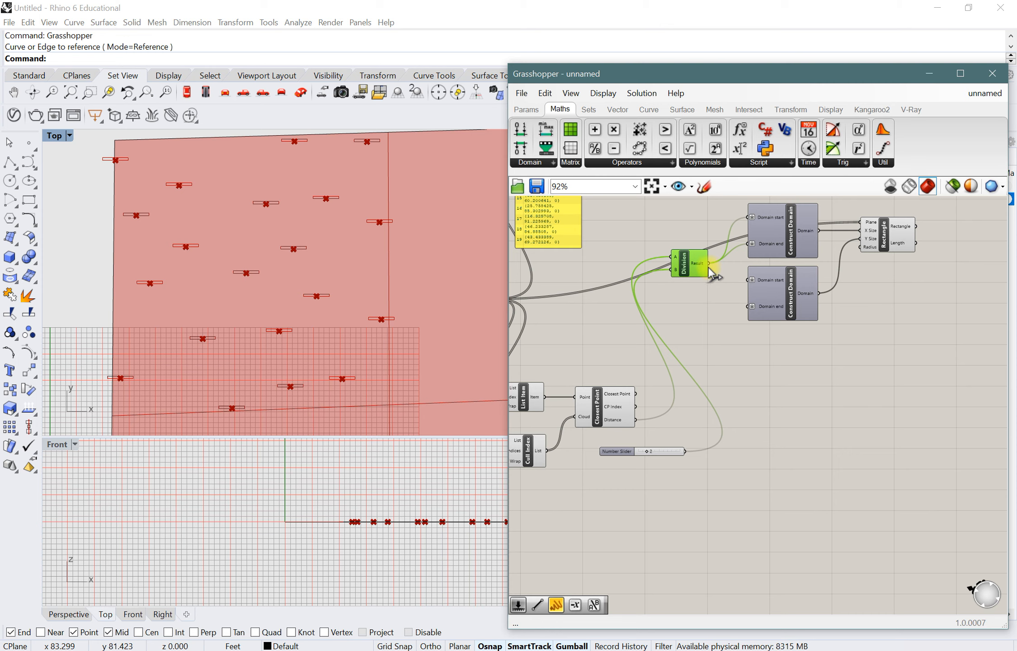
pyautogui.moveTo(739, 279); pyautogui.dragTo(748, 306)
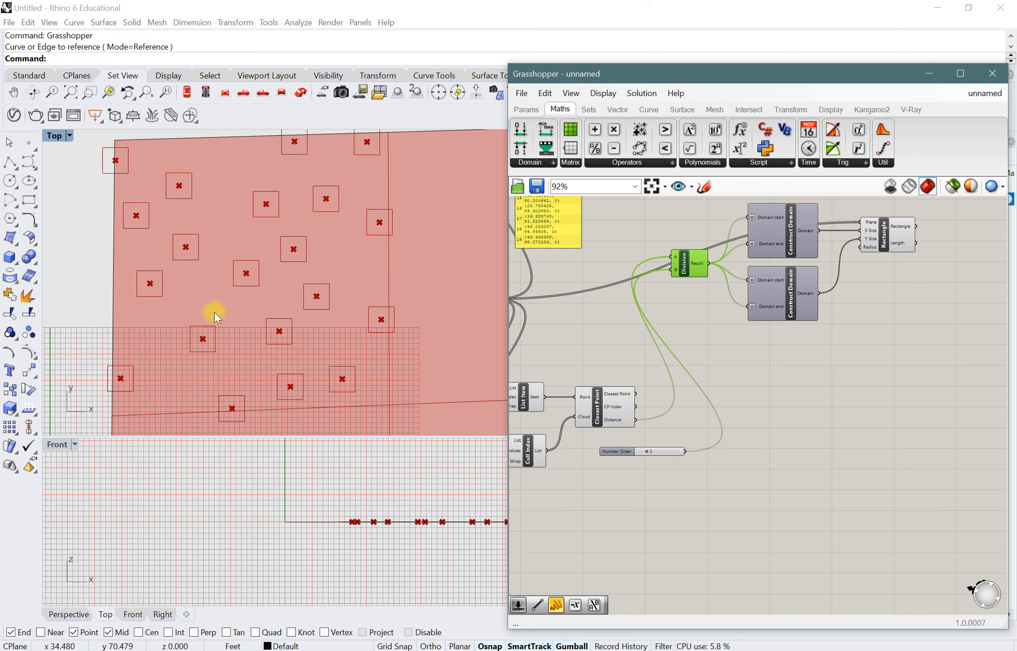
# - Space the Division component farther from the Construct Domain components and shift its number slider slightly
pyautogui.moveTo(692, 276); pyautogui.dragTo(678, 256)
pyautogui.moveTo(613, 450); pyautogui.dragTo(603, 452)
pyautogui.moveTo(680, 246); pyautogui.dragTo(678, 239)
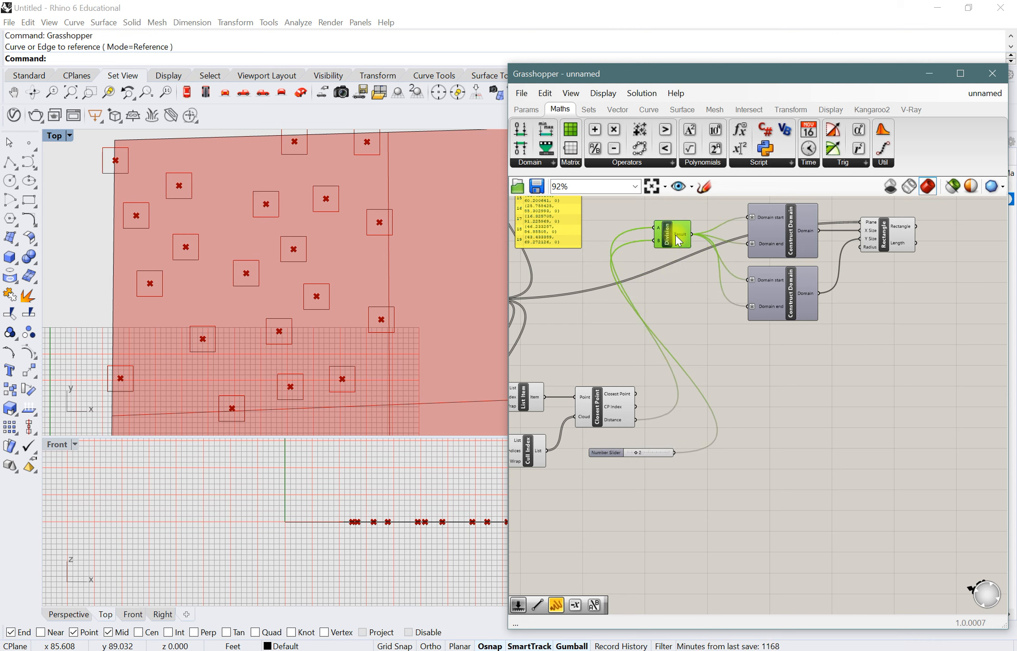
pyautogui.click(770, 306)
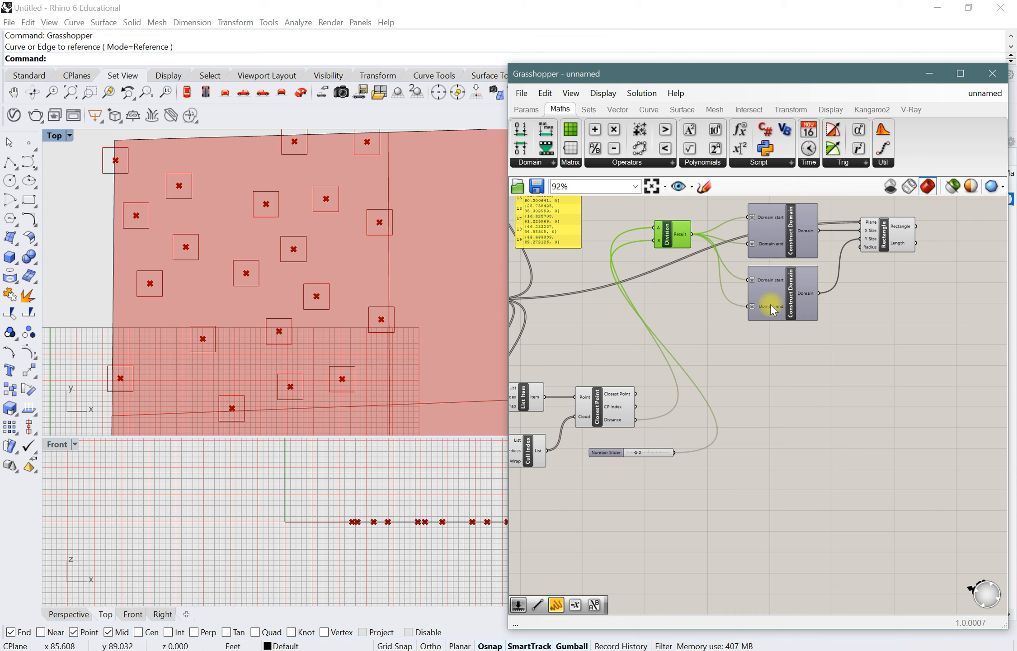
pyautogui.click(673, 238)
pyautogui.moveTo(671, 239); pyautogui.dragTo(676, 231)
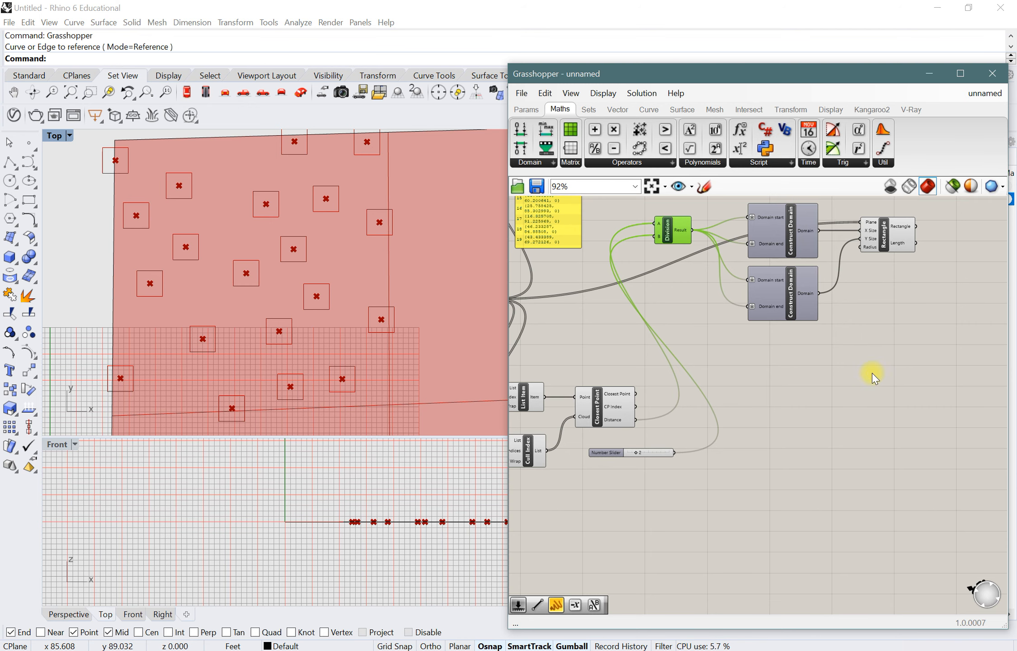
# - Add a Multiplication component below Division and connect Division's Result to its A input
pyautogui.scroll(2, 872, 375)
pyautogui.click(906, 375)
pyautogui.moveTo(913, 381); pyautogui.dragTo(802, 257)
pyautogui.click(763, 442)
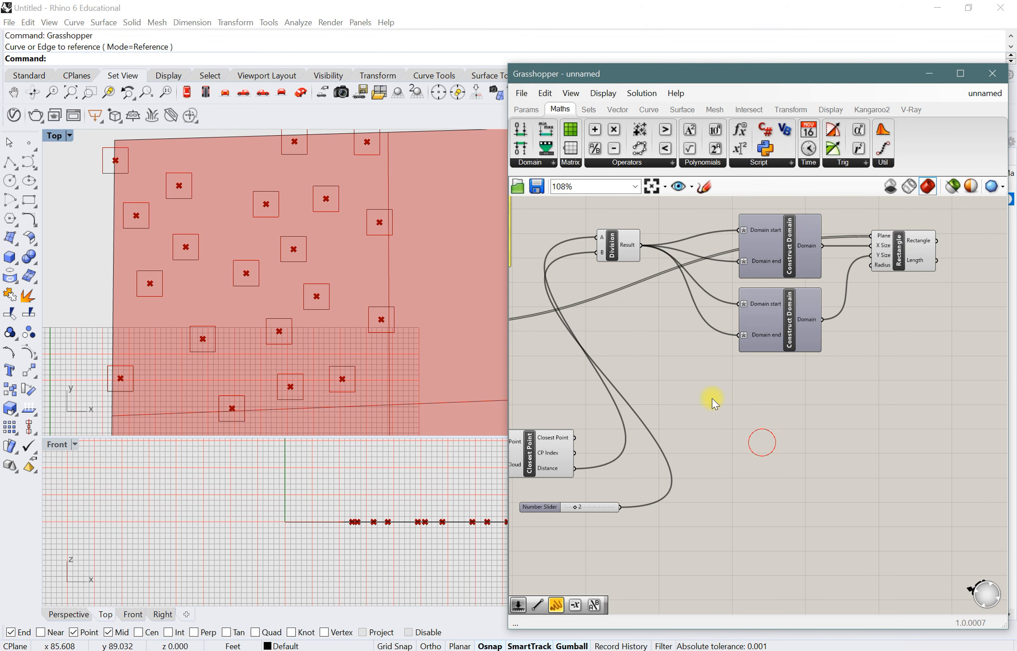
pyautogui.moveTo(692, 374); pyautogui.dragTo(725, 346, button='right')
pyautogui.moveTo(657, 227); pyautogui.dragTo(648, 227)
pyautogui.doubleClick(715, 333)
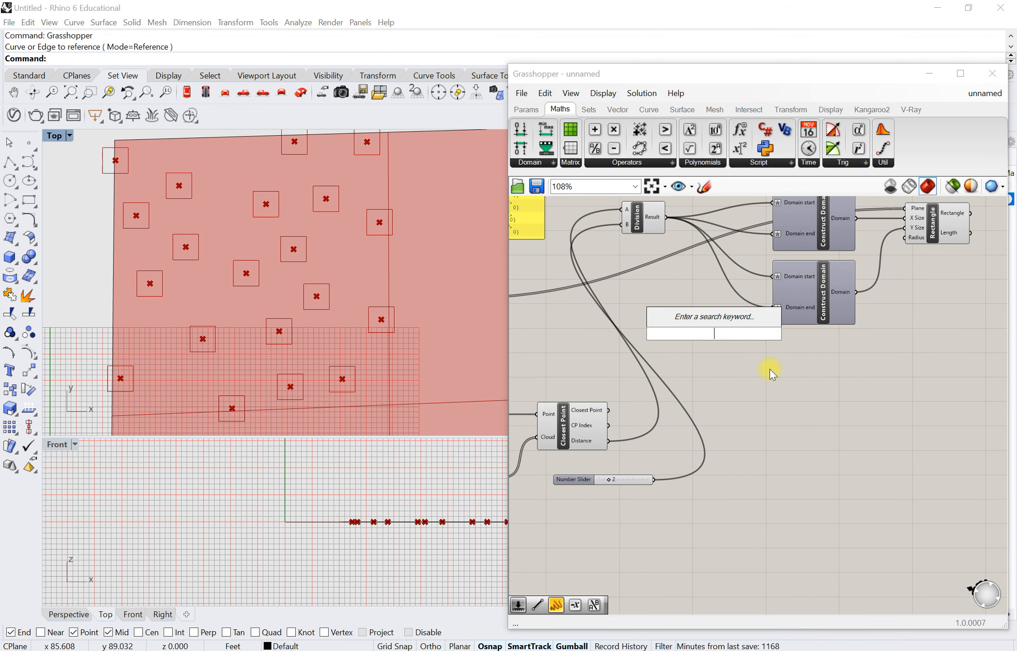
pyautogui.write('multi')
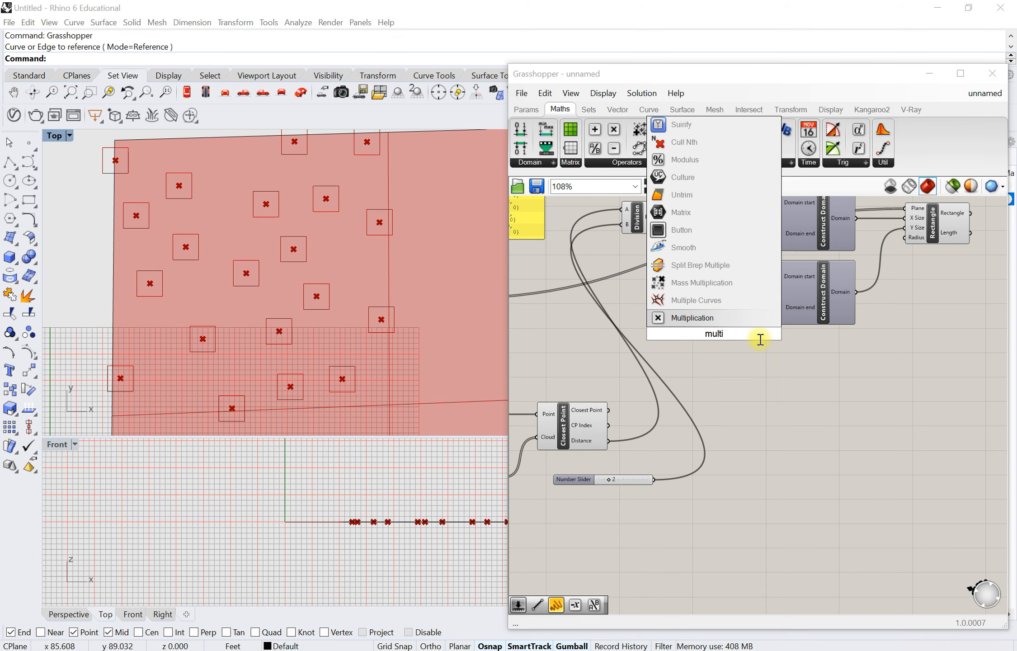
pyautogui.click(705, 317)
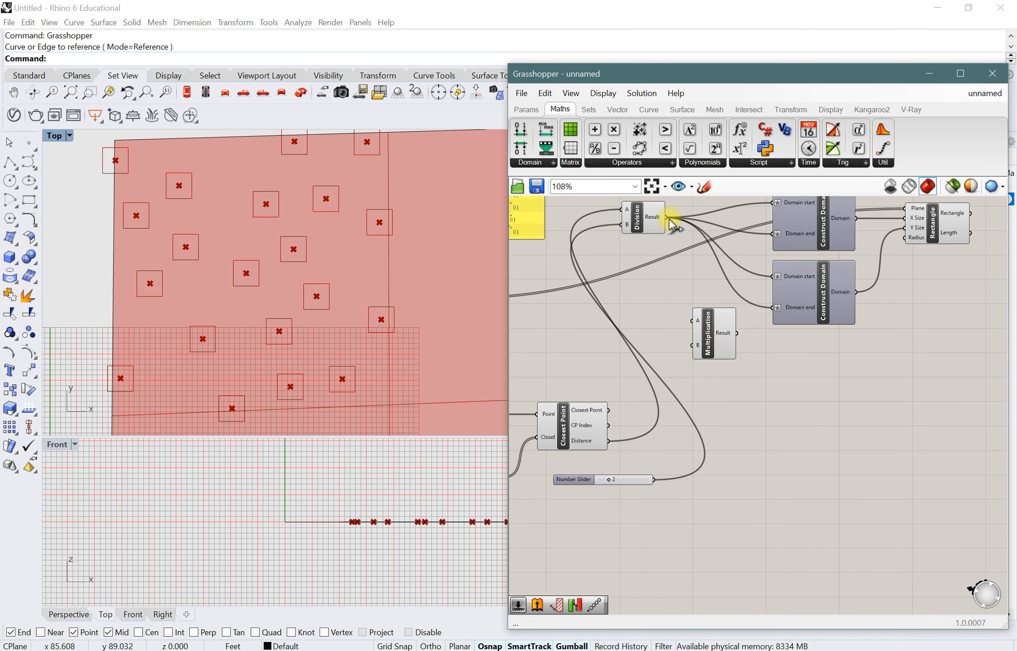
pyautogui.moveTo(667, 217); pyautogui.dragTo(717, 318)
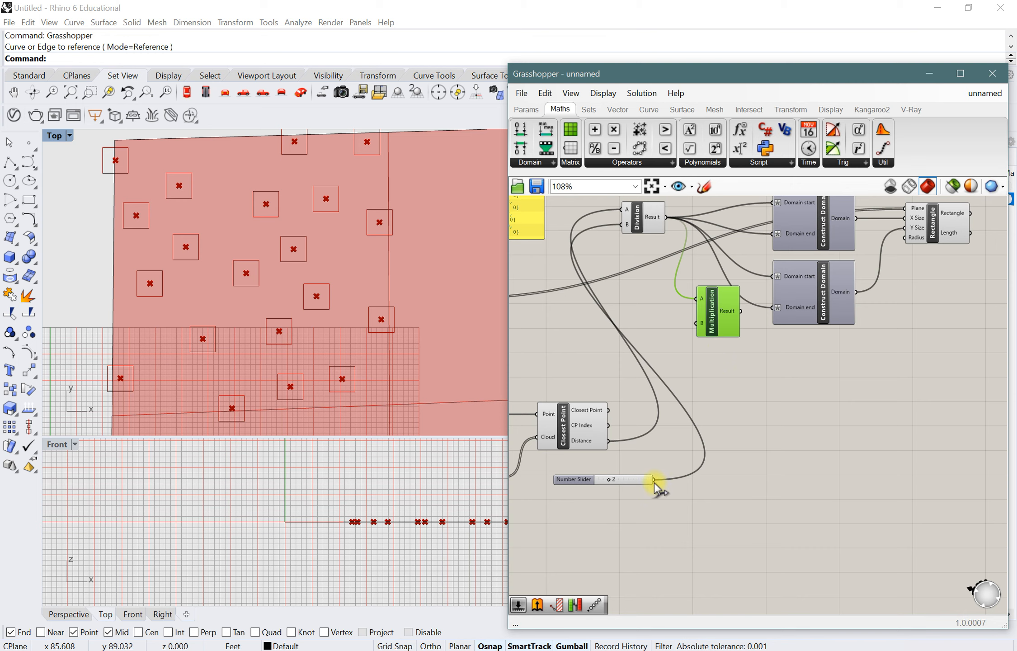
# - Add a number slider with value 2 and connect it to Multiplication's B input
pyautogui.doubleClick(663, 354)
pyautogui.write('2')
pyautogui.press('Return')
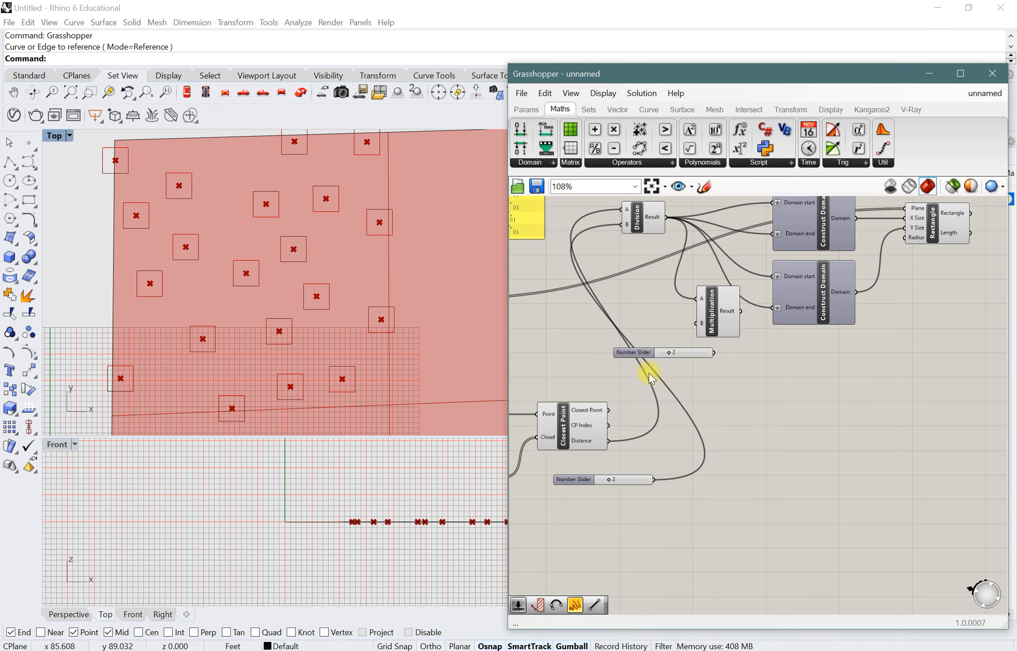
pyautogui.moveTo(701, 355); pyautogui.dragTo(663, 329)
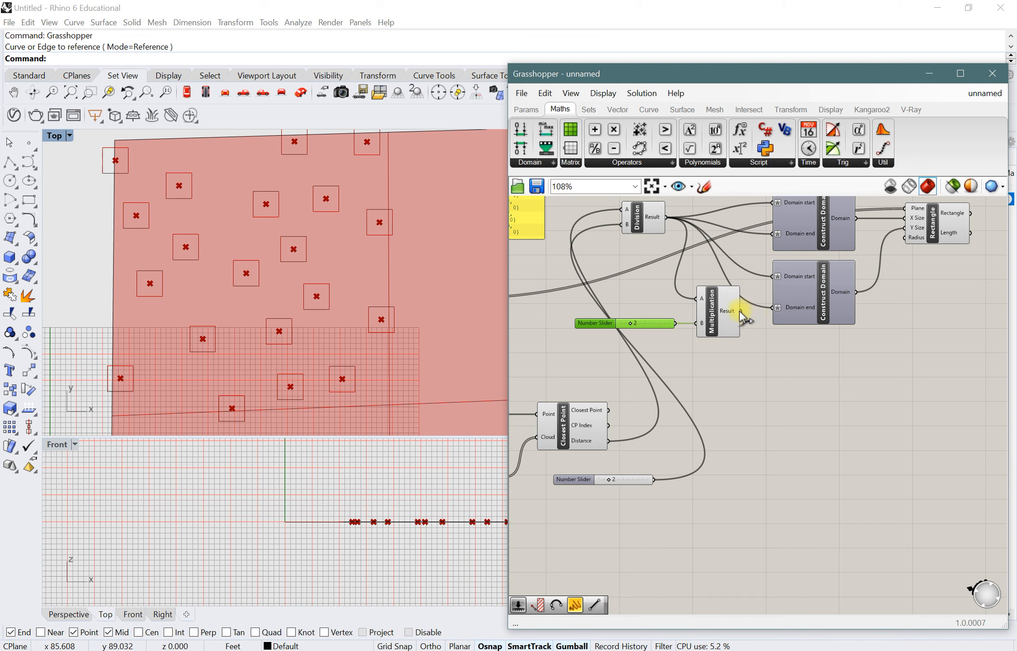
# - Replace the wires into the second Construct Domain's start and end inputs with Multiplication's Result, and check the rectangles for overlaps
pyautogui.click(719, 322)
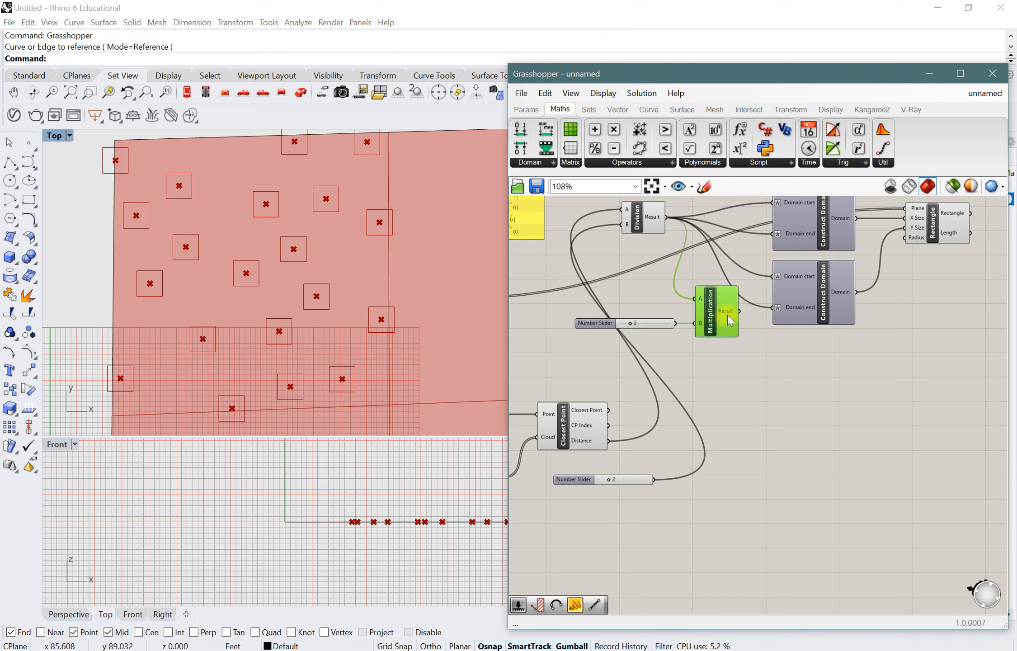
pyautogui.moveTo(766, 275); pyautogui.dragTo(775, 308)
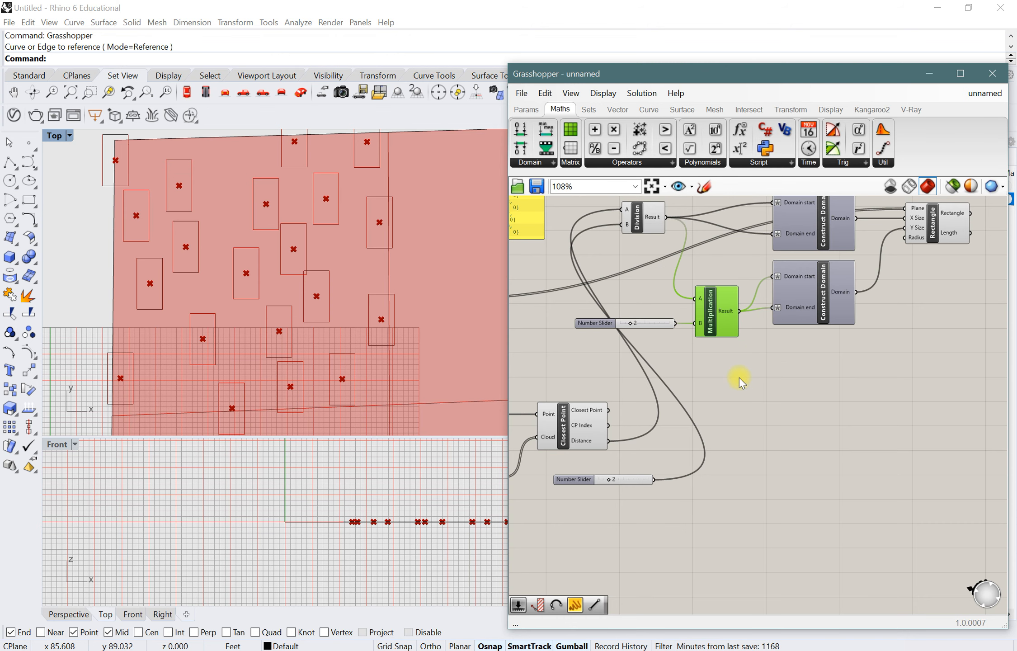
pyautogui.scroll(-2, 732, 346)
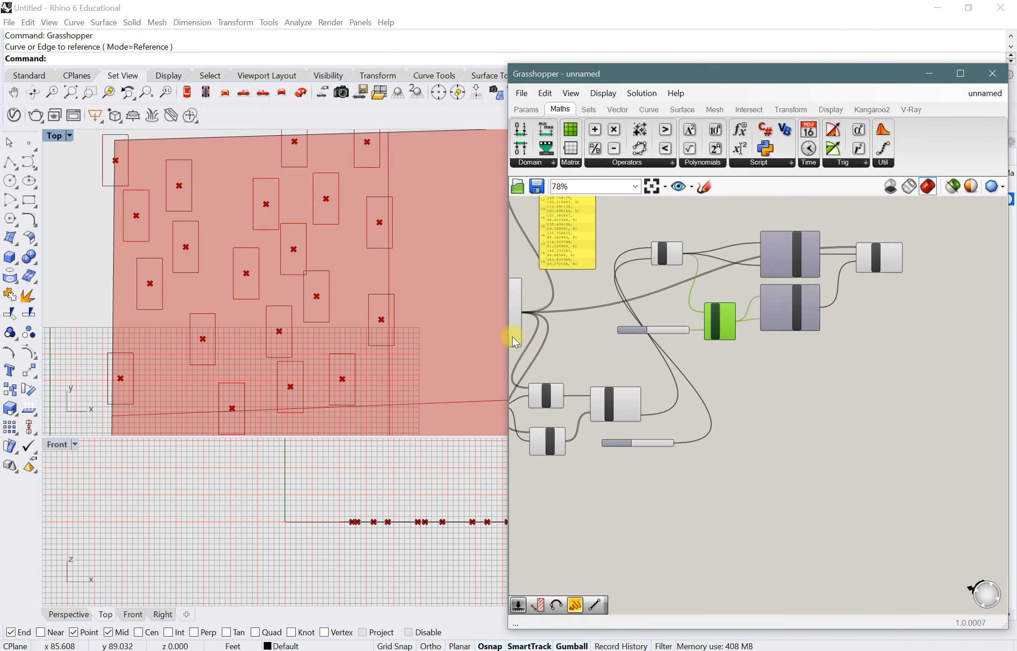
pyautogui.scroll(2, 301, 294)
pyautogui.scroll(-3, 300, 294)
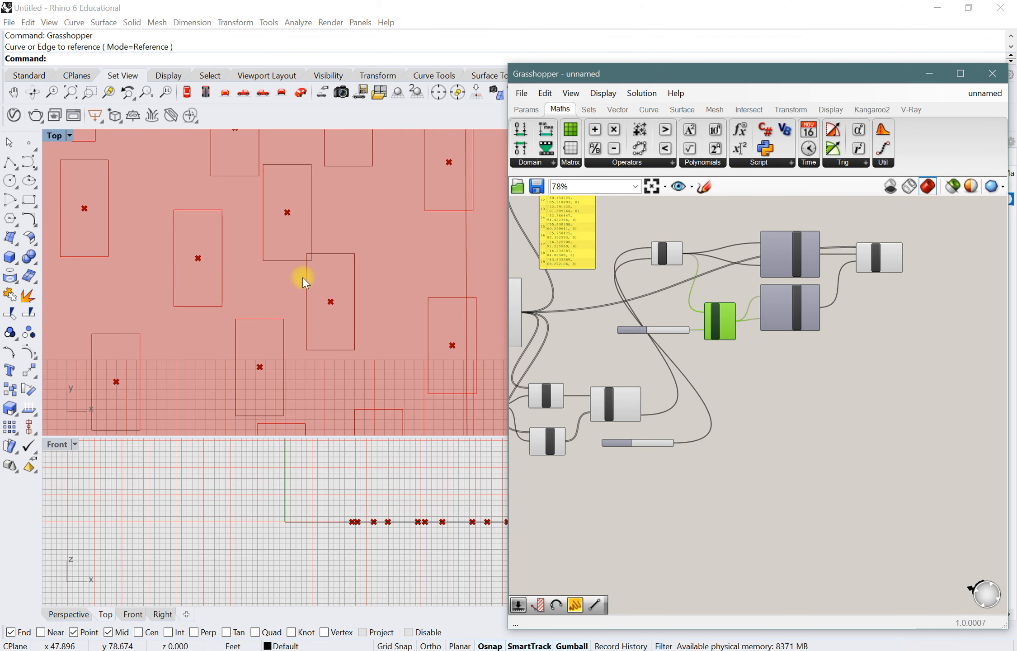
pyautogui.scroll(1, 294, 269)
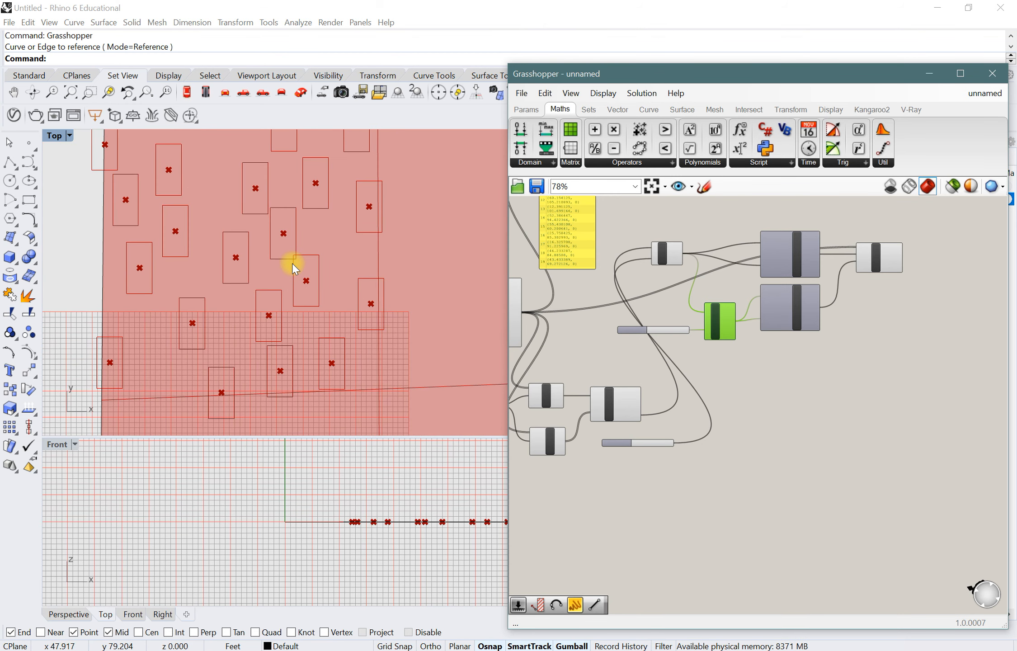
# - Replace the slider feeding Multiplication's B input with a new number slider of value 1.8
pyautogui.scroll(2, 712, 361)
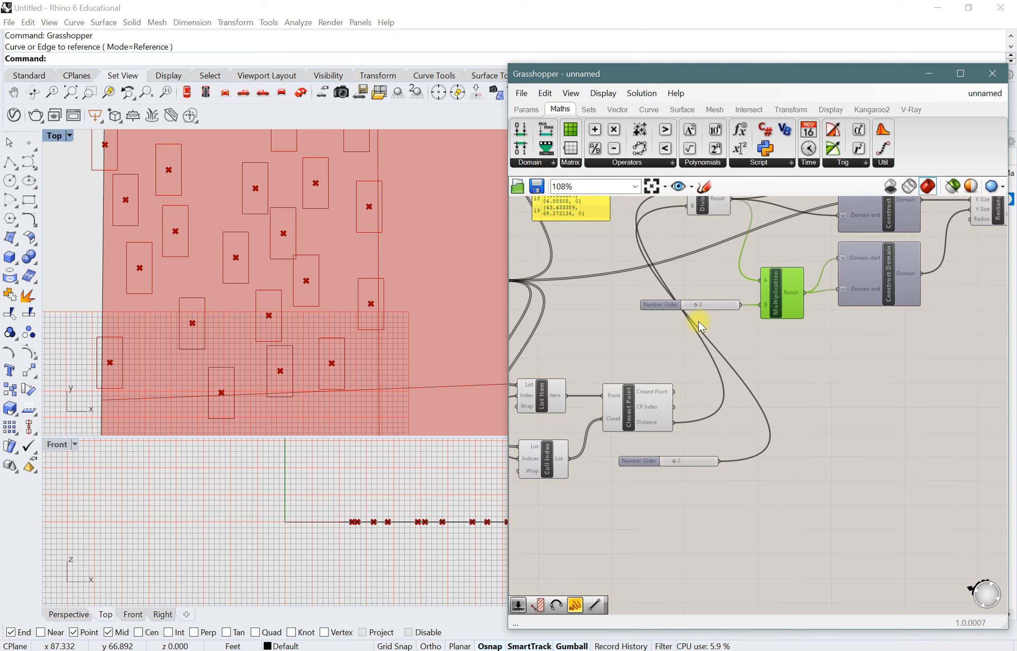
pyautogui.scroll(1, 705, 319)
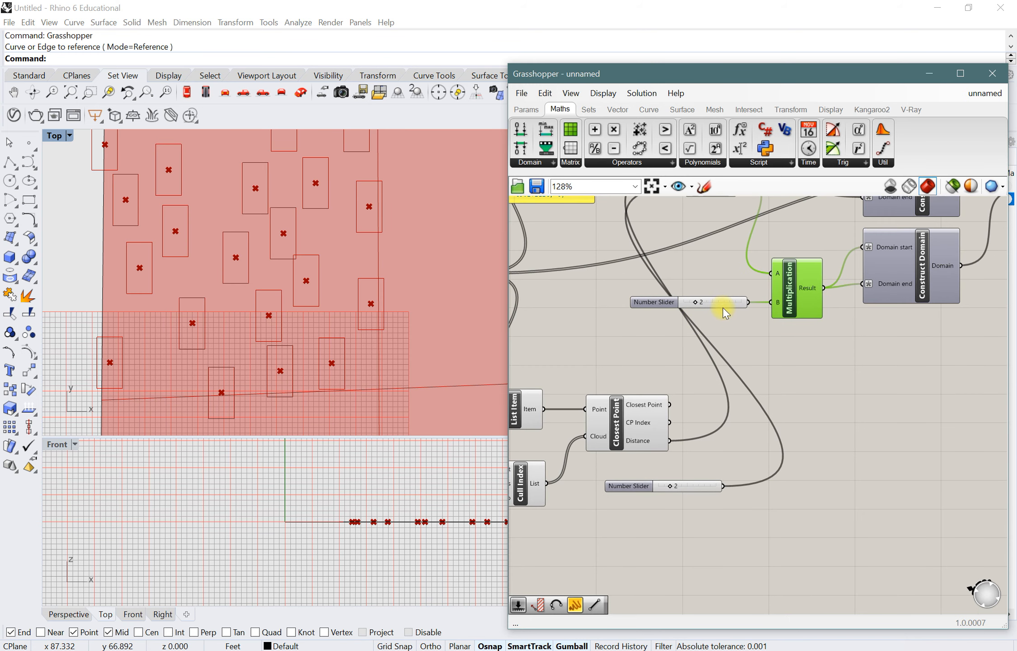
pyautogui.click(715, 307)
pyautogui.press('Delete')
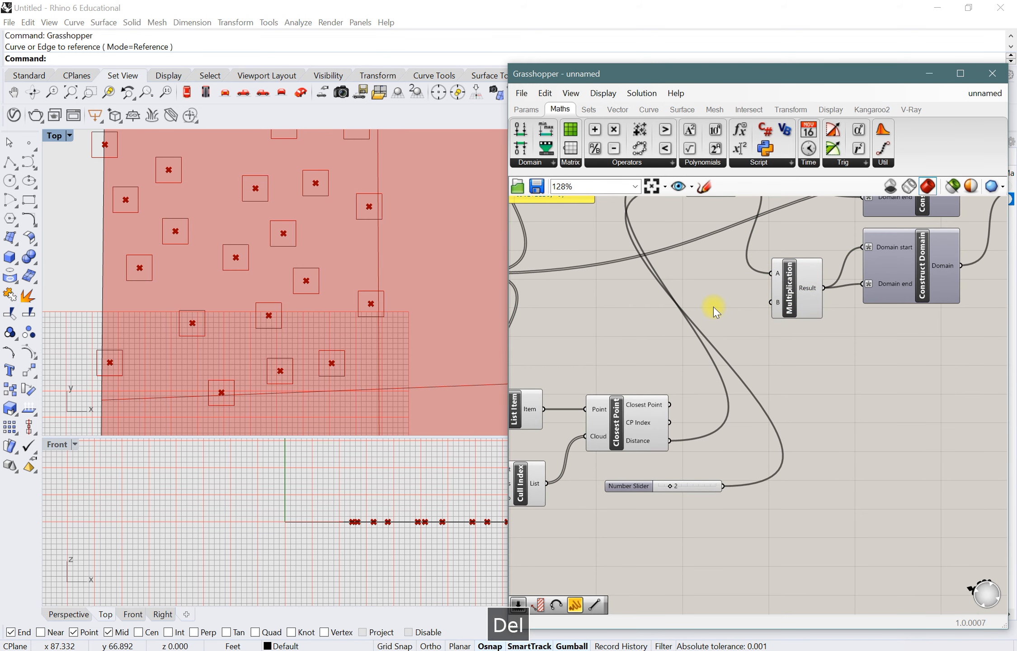
pyautogui.doubleClick(705, 303)
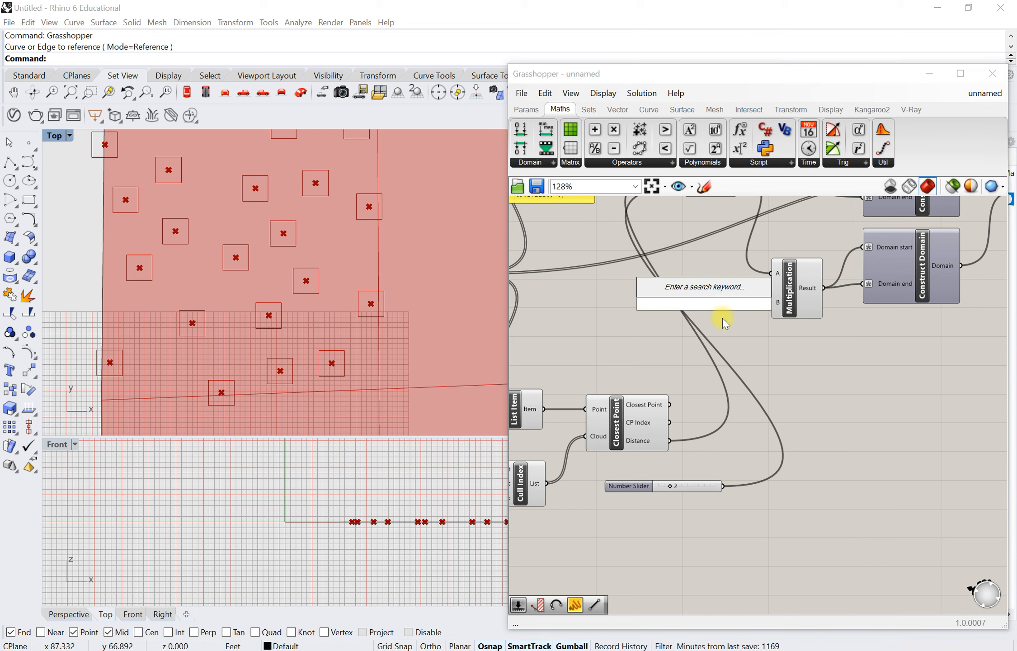
pyautogui.write('1.8')
pyautogui.press('Return')
pyautogui.moveTo(744, 305)
pyautogui.mouseDown()
pyautogui.moveTo(720, 303)
pyautogui.moveTo(772, 302)
pyautogui.moveTo(738, 309)
pyautogui.mouseUp()
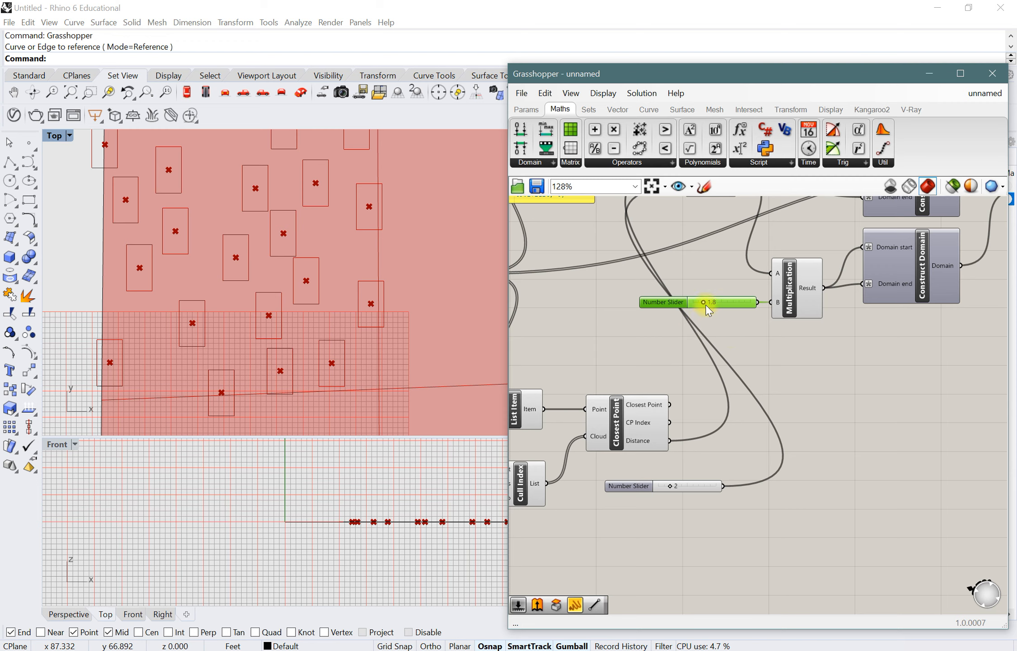
# - Set the slider feeding Multiplication's B input to 1.6 and review the rectangles in the Top viewport
pyautogui.scroll(3, 706, 304)
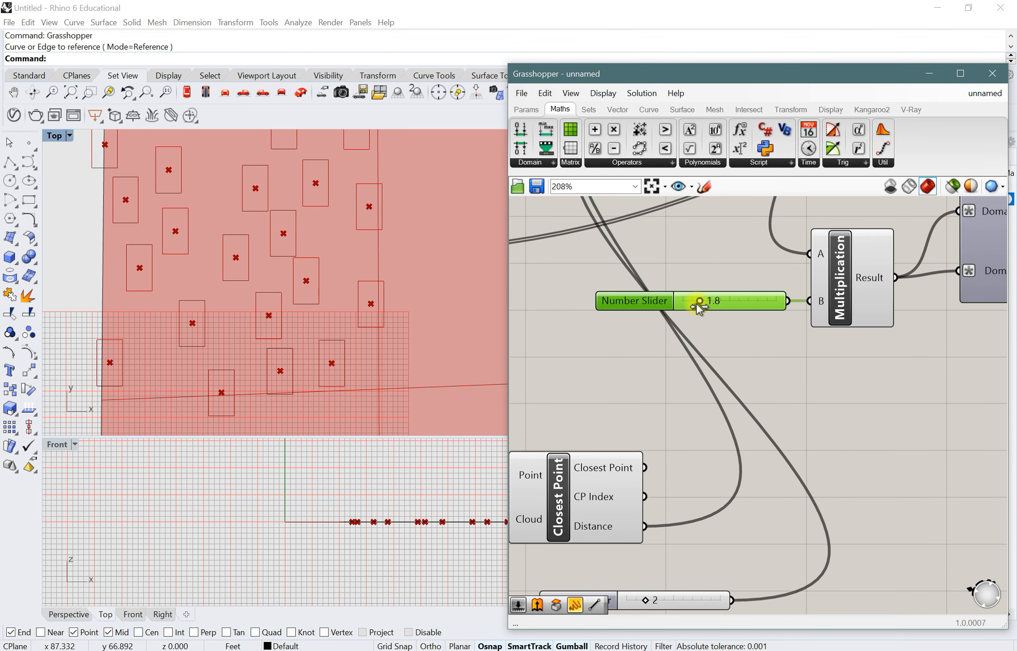
pyautogui.moveTo(697, 304)
pyautogui.mouseDown()
pyautogui.moveTo(713, 305)
pyautogui.moveTo(696, 307)
pyautogui.mouseUp()
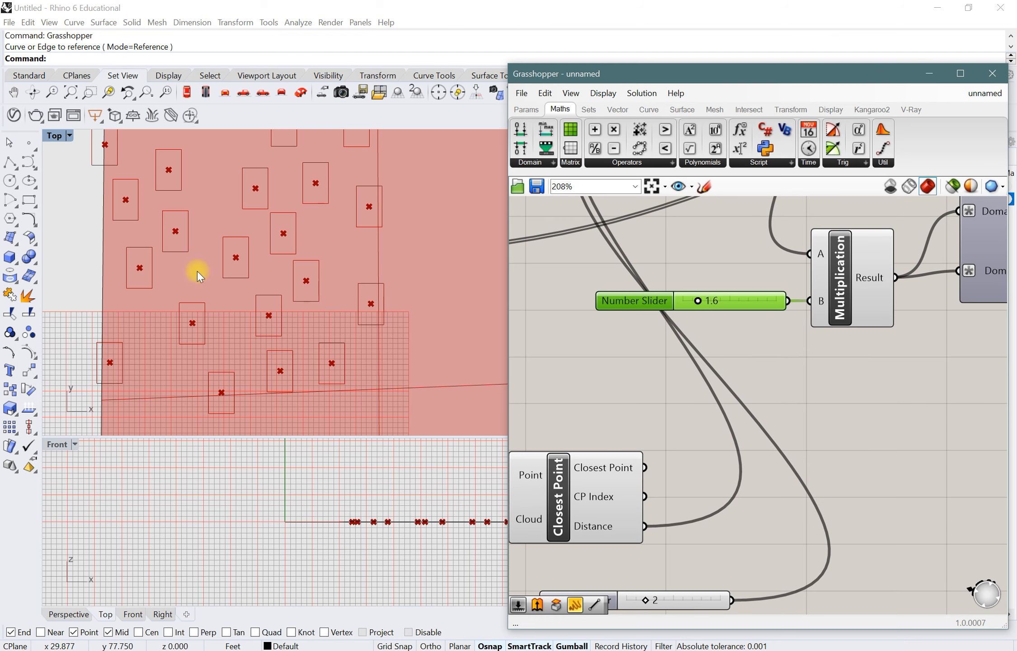
pyautogui.moveTo(225, 226); pyautogui.dragTo(212, 247, button='right')
pyautogui.scroll(-5, 739, 353)
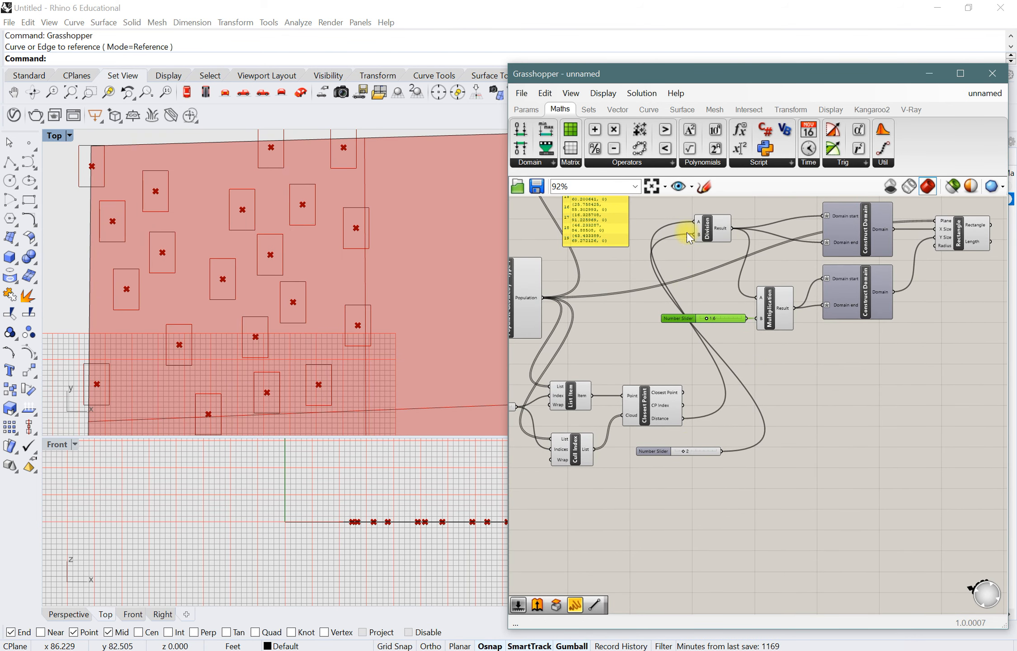
# - Move the Rectangle component farther from the Construct Domain components and lower the Grasshopper window to uncover more of Rhino
pyautogui.scroll(-2, 854, 366)
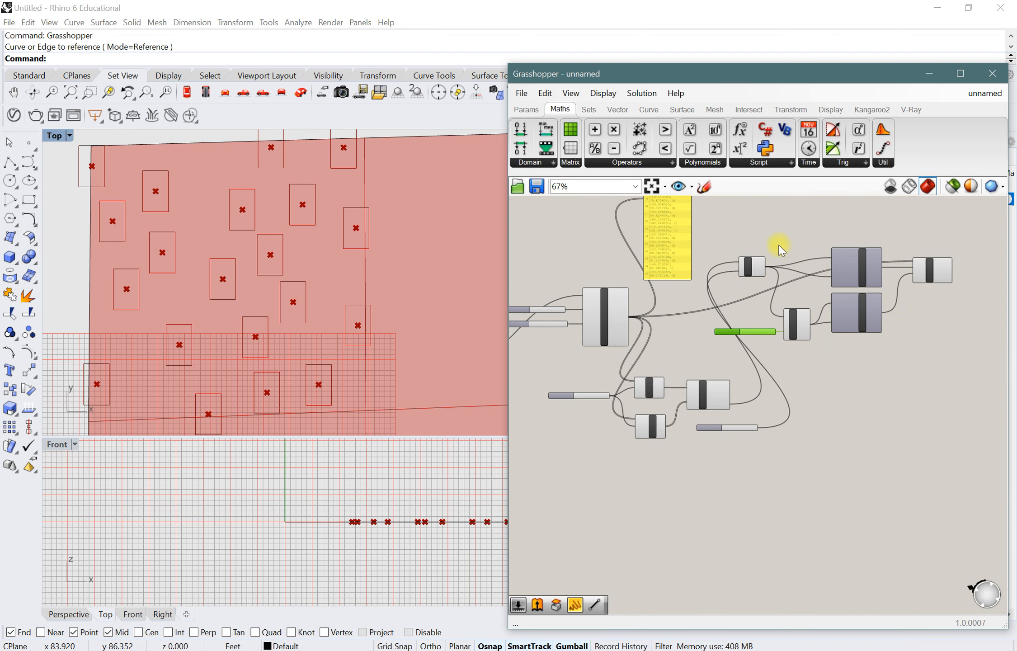
pyautogui.scroll(2, 887, 296)
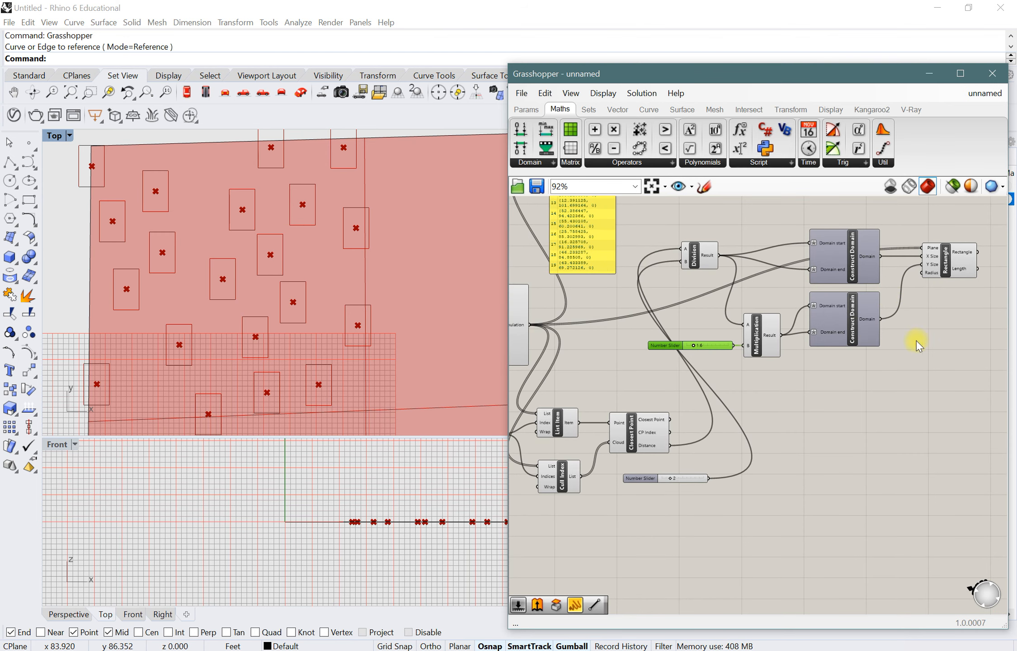
pyautogui.scroll(-2, 844, 302)
pyautogui.moveTo(905, 384); pyautogui.dragTo(749, 387, button='right')
pyautogui.scroll(2, 775, 312)
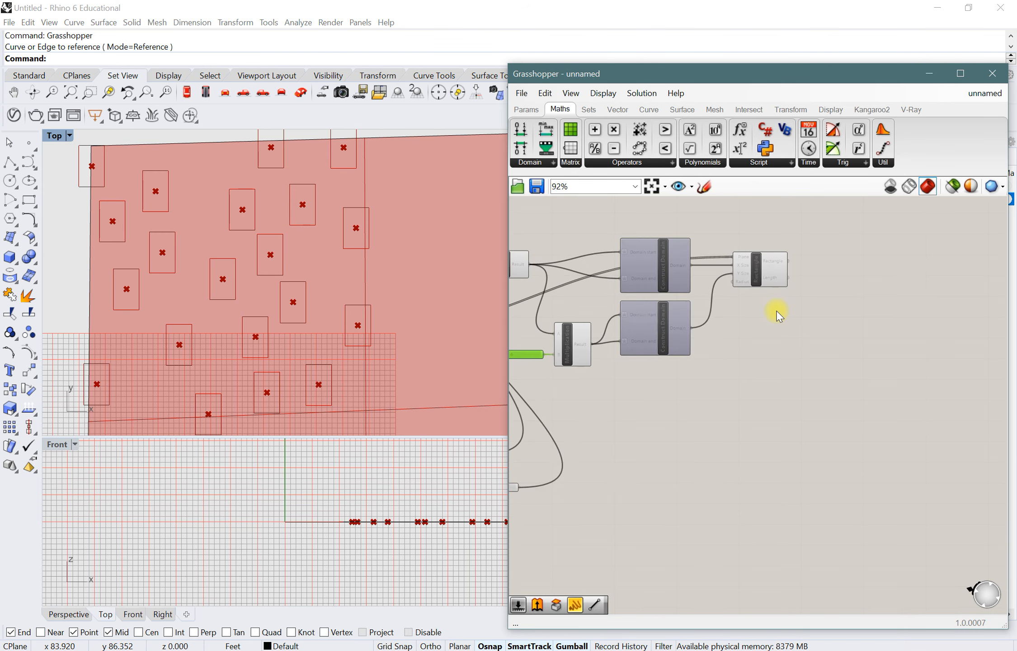
pyautogui.click(769, 271)
pyautogui.moveTo(768, 273); pyautogui.dragTo(789, 273)
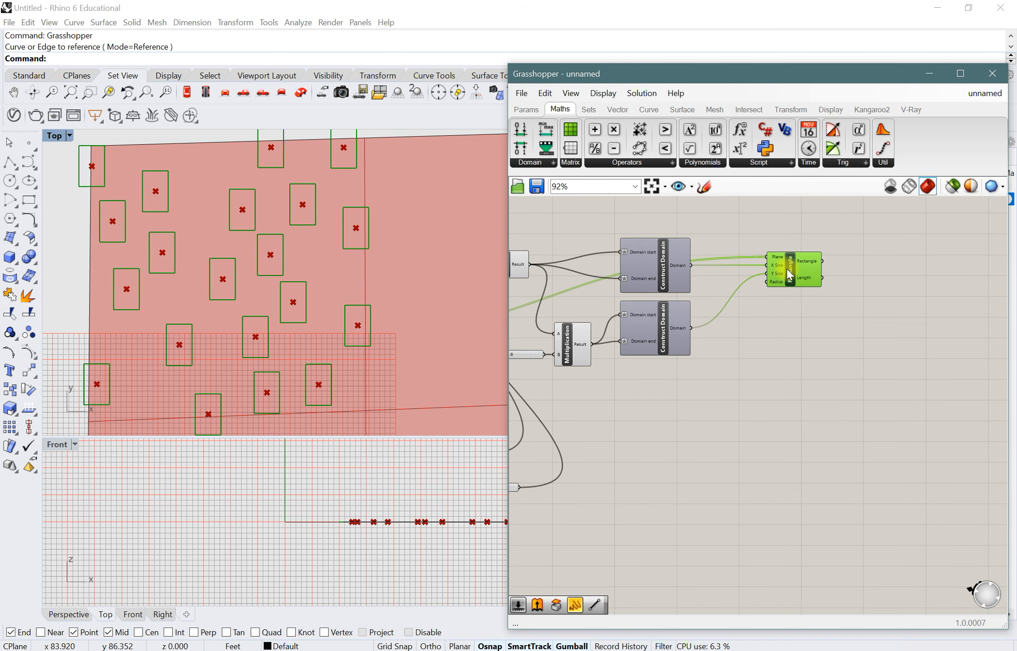
pyautogui.moveTo(814, 364); pyautogui.dragTo(691, 359, button='right')
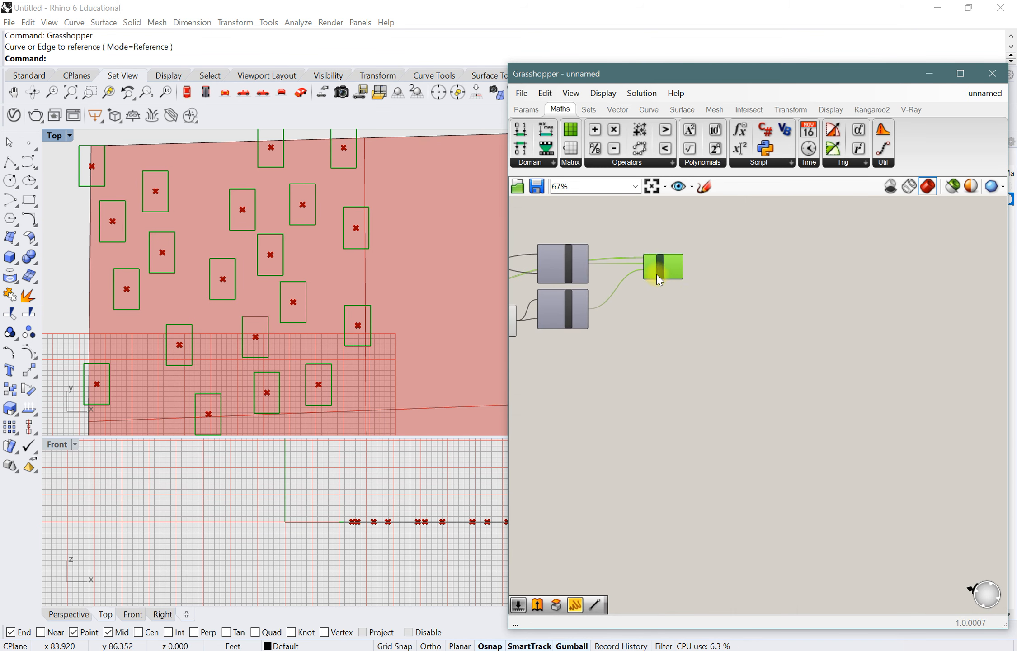
pyautogui.click(667, 274)
pyautogui.moveTo(665, 276); pyautogui.dragTo(659, 279)
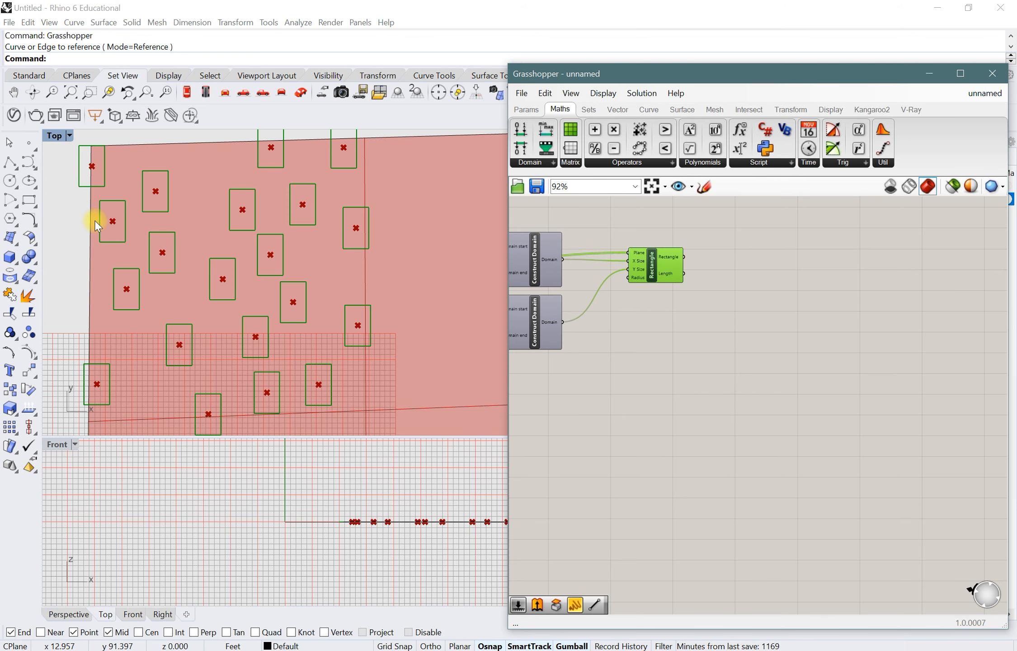
pyautogui.moveTo(709, 77); pyautogui.dragTo(721, 199)
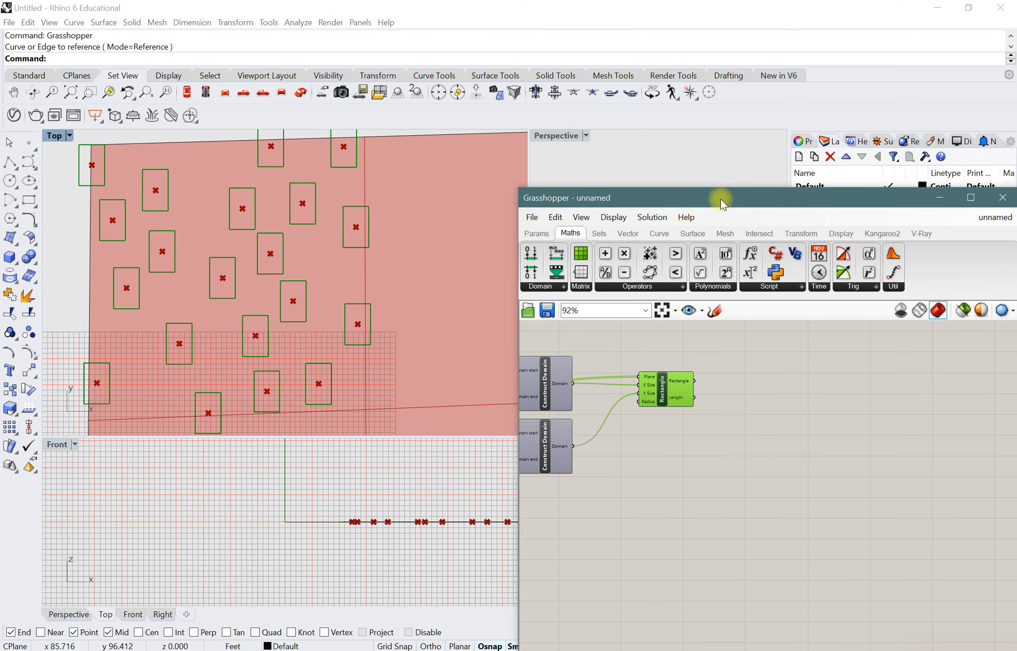
# - Maximize the Perspective viewport and tilt its view to show the rectangles at an angle
pyautogui.doubleClick(556, 135)
pyautogui.moveTo(367, 463); pyautogui.dragTo(290, 368, button='right')
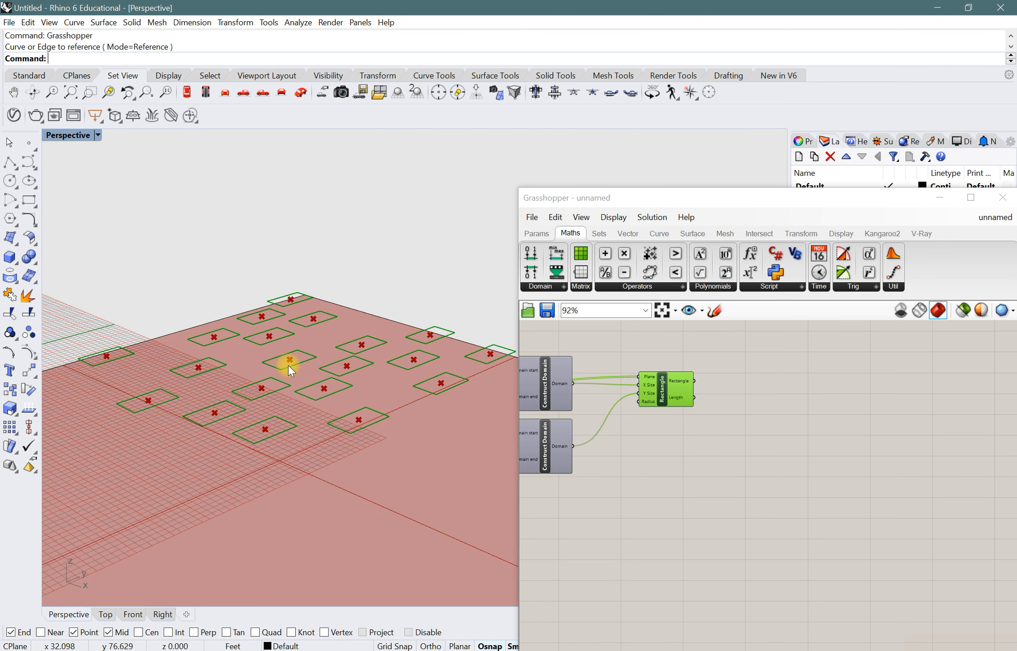
pyautogui.scroll(-2, 711, 470)
pyautogui.click(678, 461)
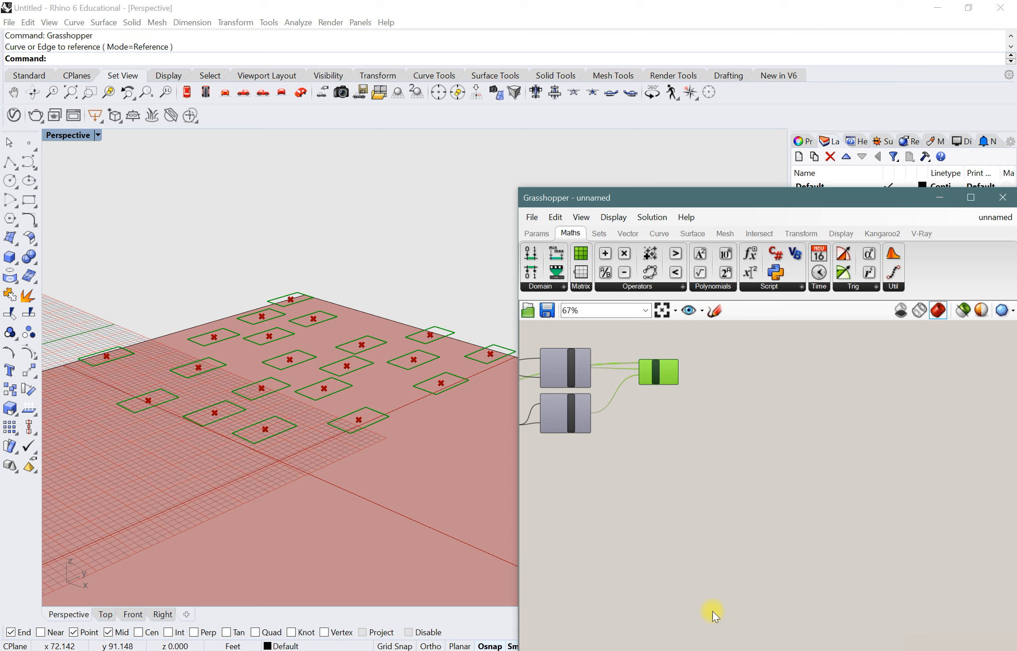
pyautogui.scroll(2, 701, 438)
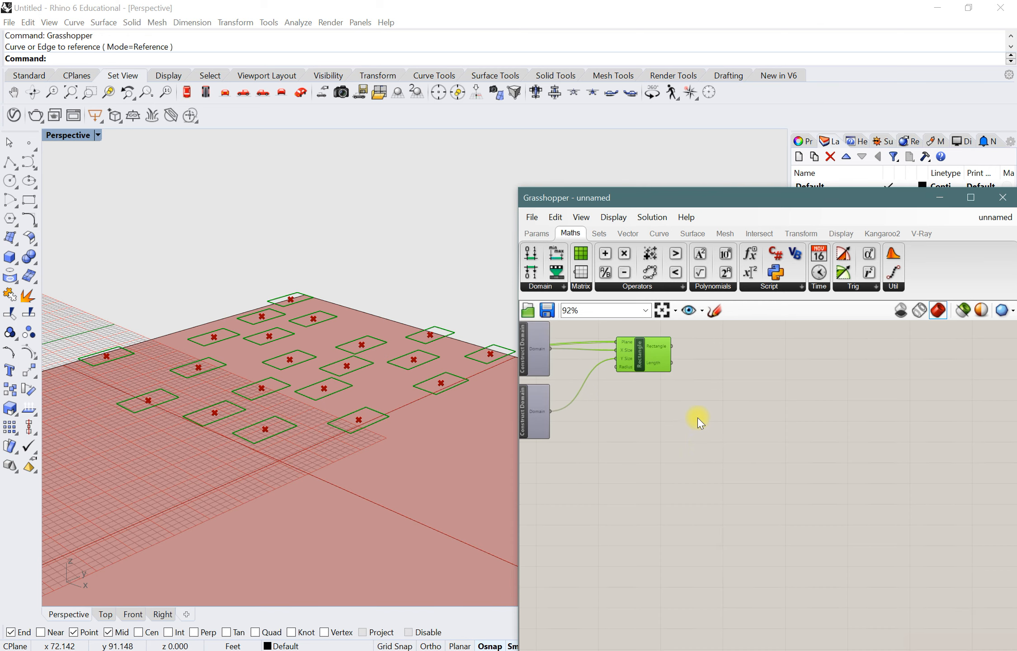
# - Add an Extrude component after Rectangle and wire Rectangle's Rectangle output into its Base input
pyautogui.doubleClick(696, 368)
pyautogui.write('extrude')
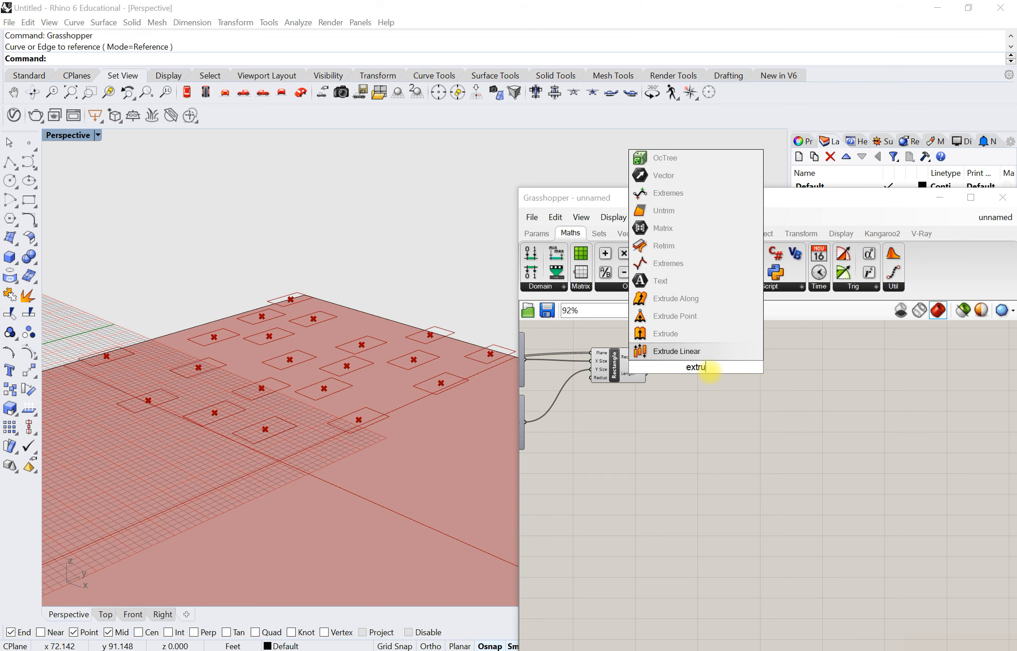
pyautogui.press('Return')
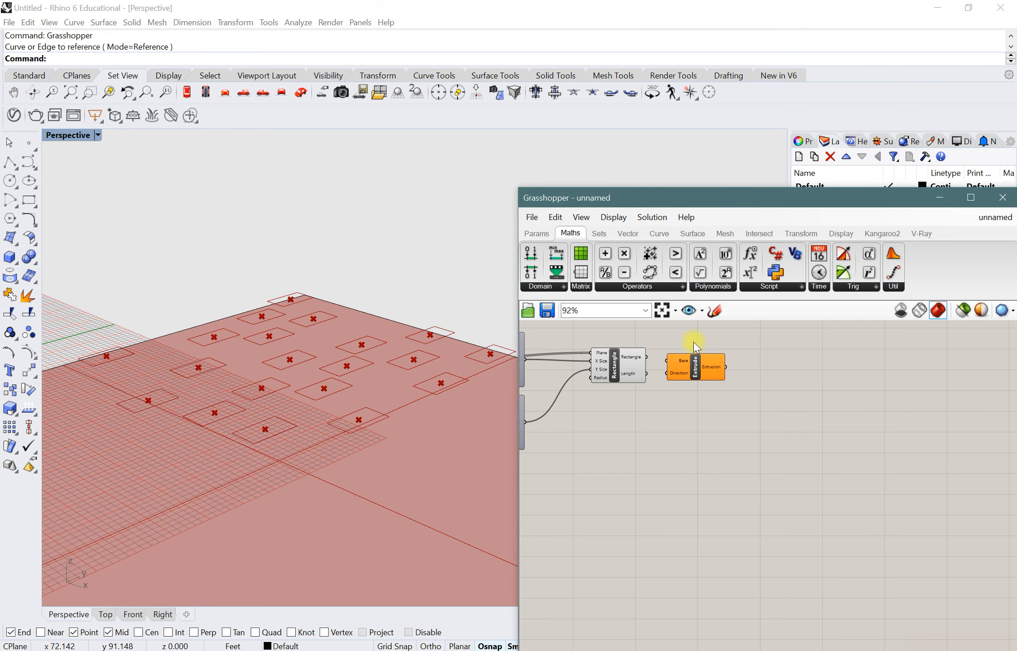
pyautogui.scroll(2, 682, 394)
pyautogui.moveTo(693, 358); pyautogui.dragTo(748, 364)
pyautogui.moveTo(702, 409); pyautogui.dragTo(727, 449, button='right')
pyautogui.moveTo(780, 409); pyautogui.dragTo(782, 399)
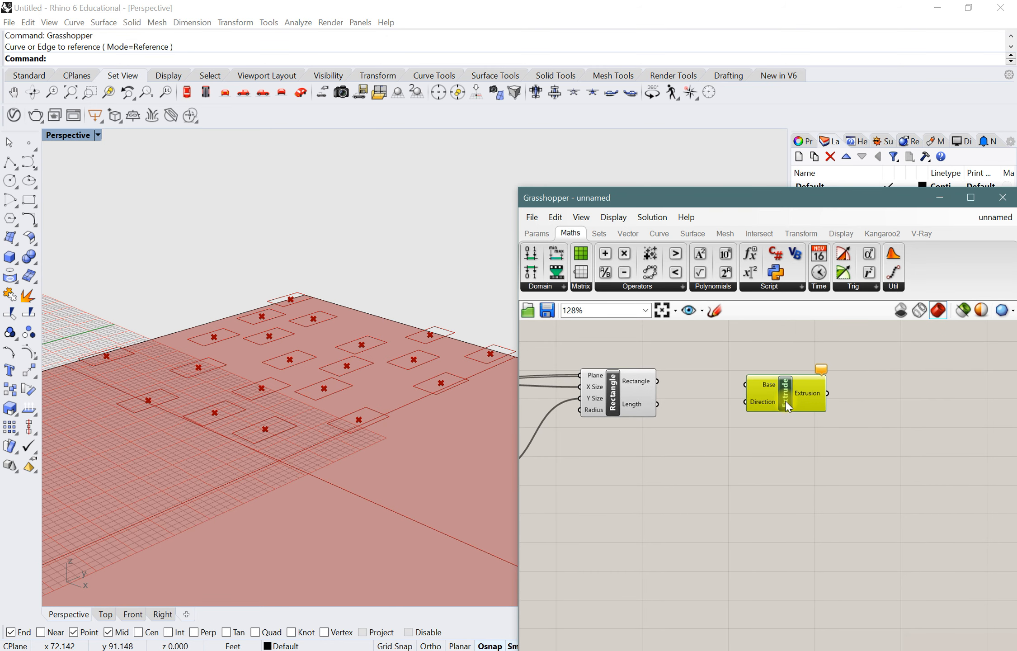
pyautogui.moveTo(657, 380); pyautogui.dragTo(845, 403)
pyautogui.click(796, 455)
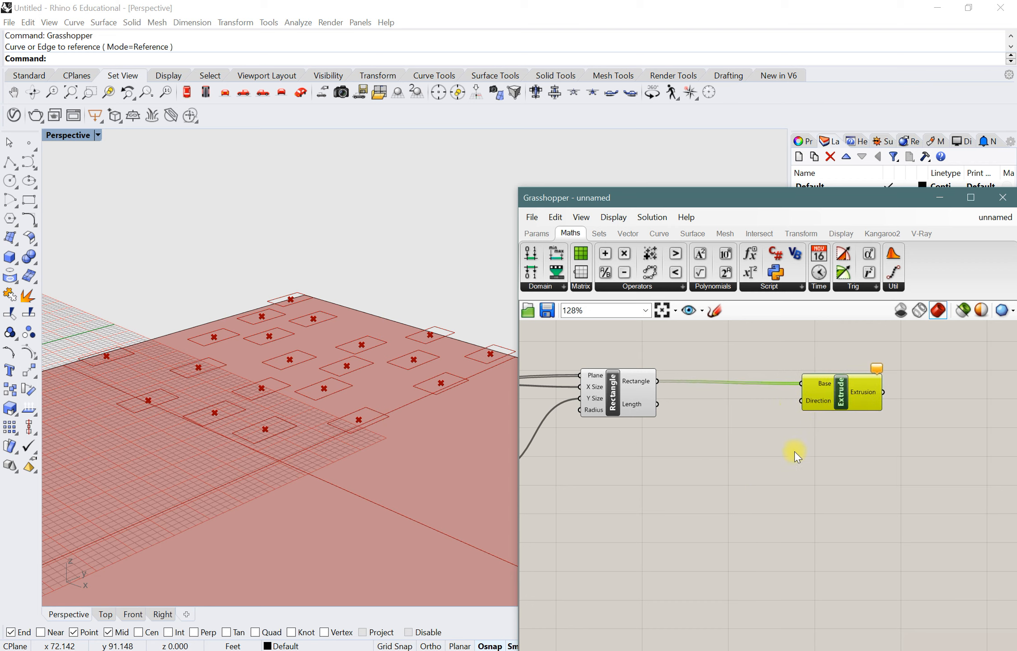
# - Add a Unit Z component below Extrude and wire its Unit vector output into Extrude's Direction input
pyautogui.doubleClick(783, 504)
pyautogui.write('z')
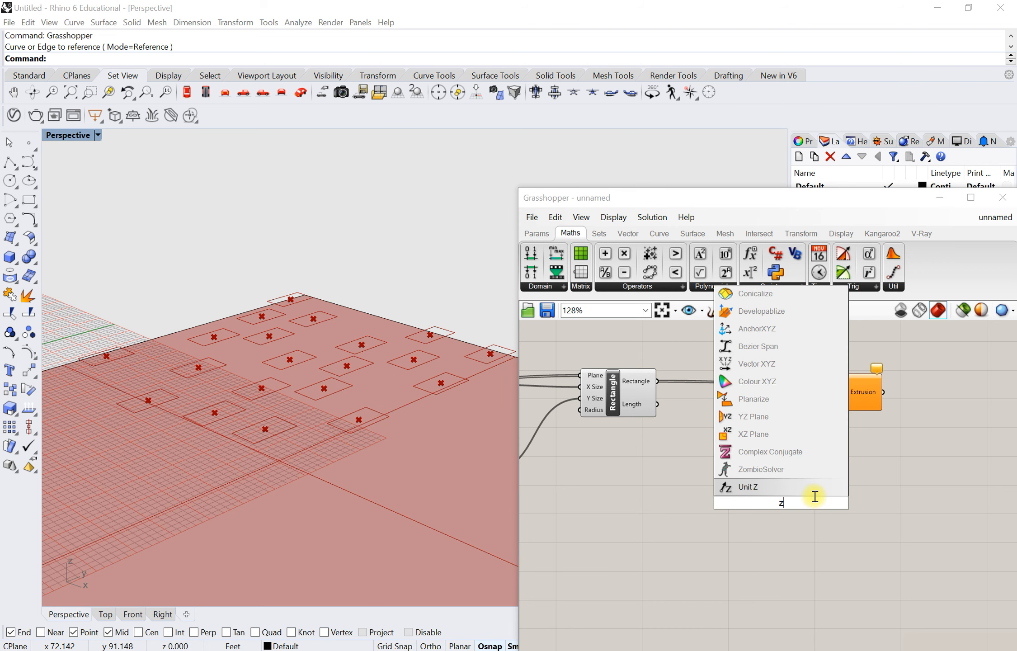
pyautogui.click(809, 492)
pyautogui.moveTo(809, 495); pyautogui.dragTo(802, 401)
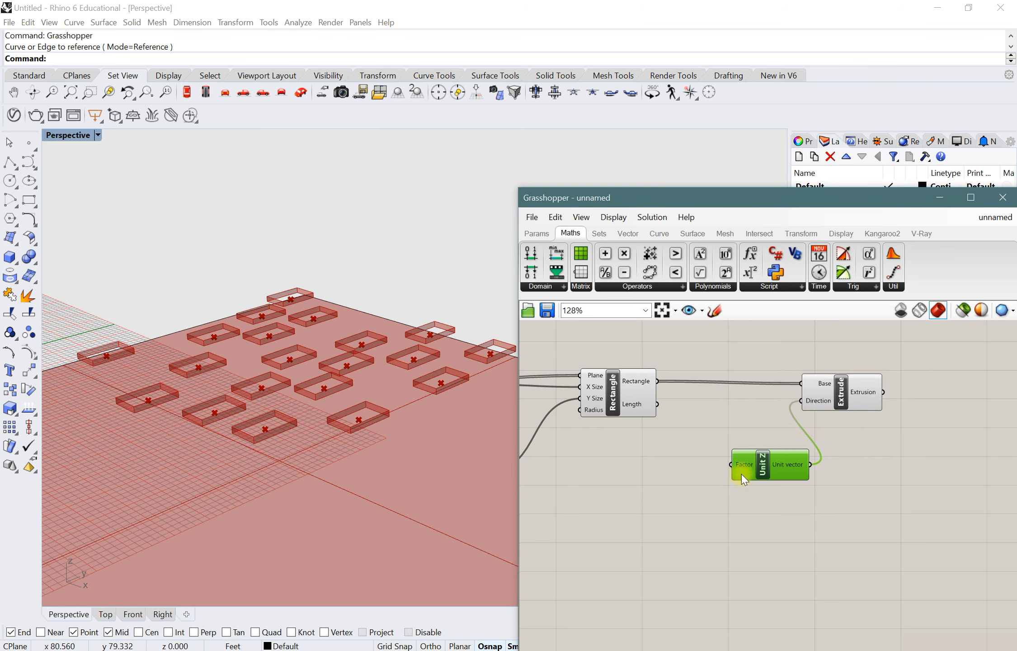
pyautogui.click(853, 377)
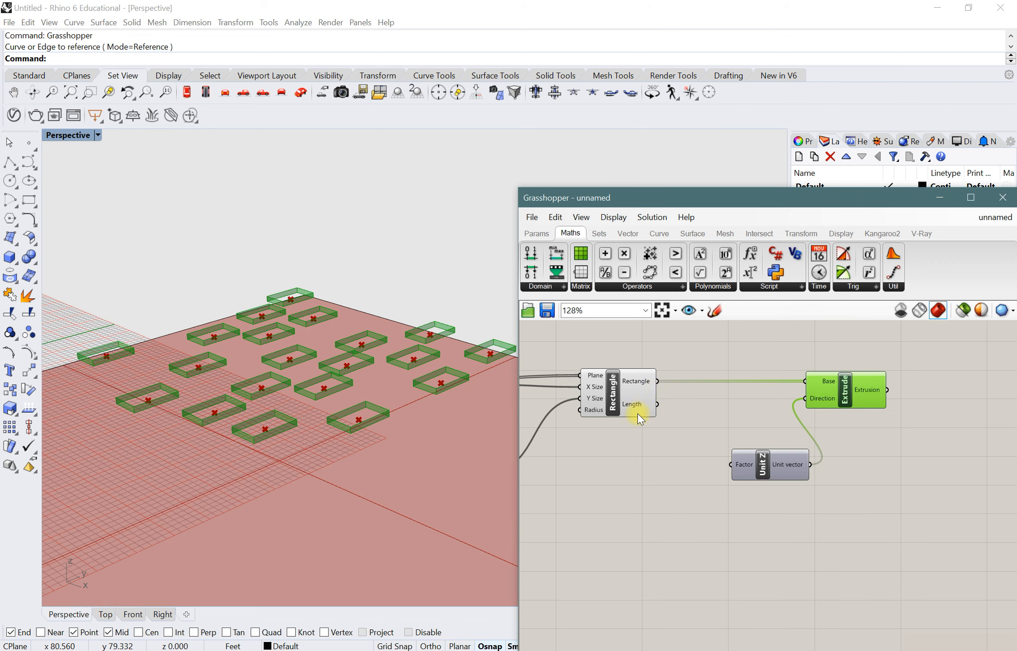
# - Add a Random component below Unit Z and wire its Random output into Unit Z's Factor input
pyautogui.moveTo(639, 418)
pyautogui.scroll(-2, 639, 418)
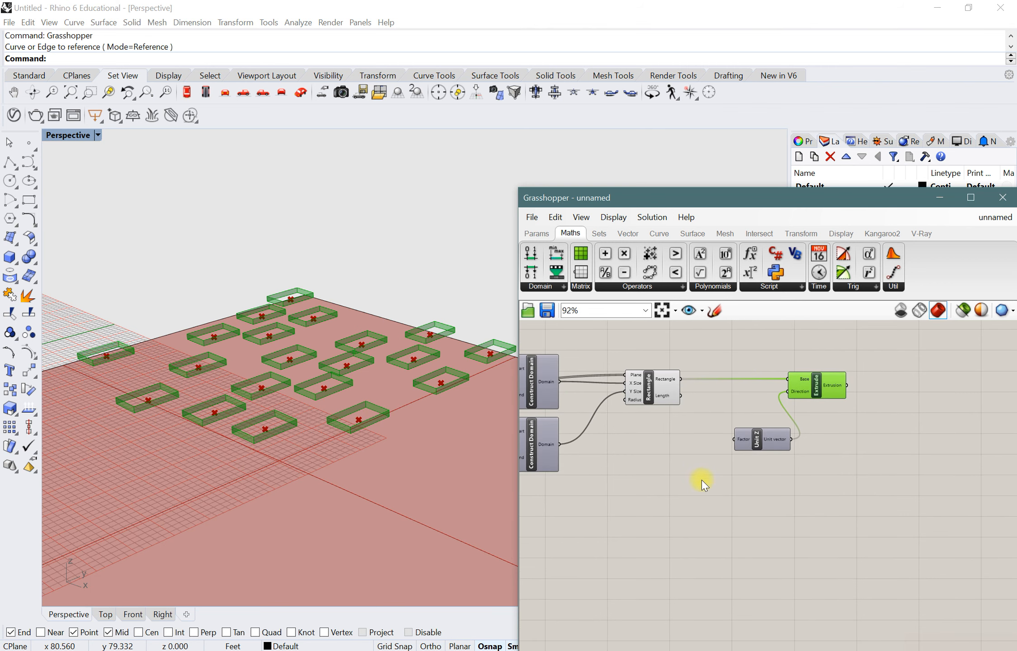
pyautogui.moveTo(705, 470); pyautogui.dragTo(749, 443, button='right')
pyautogui.scroll(1, 753, 452)
pyautogui.doubleClick(752, 456)
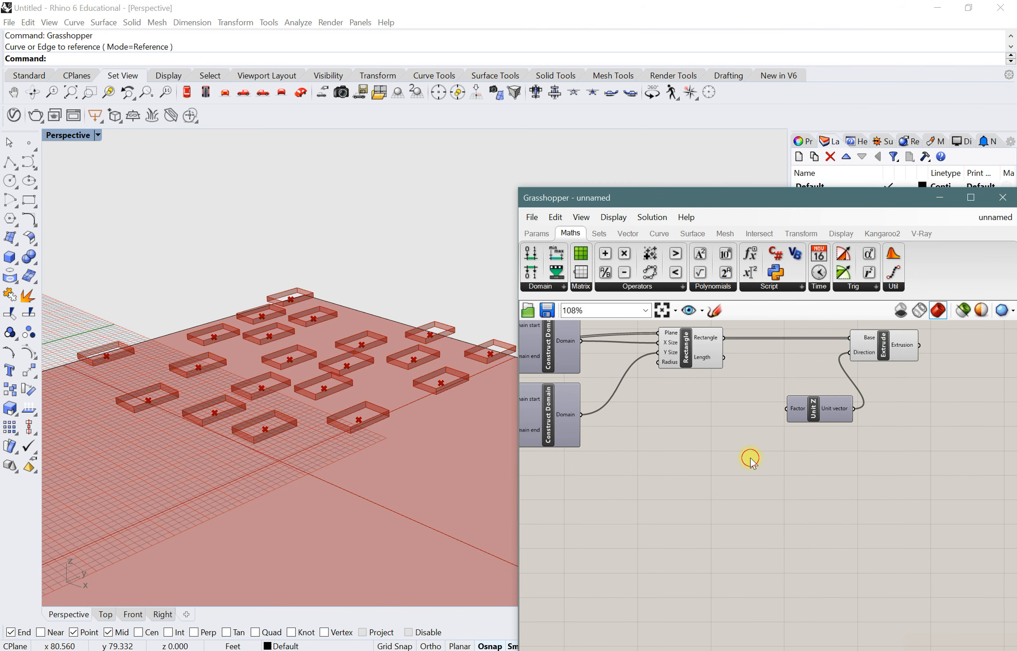
pyautogui.write('rand')
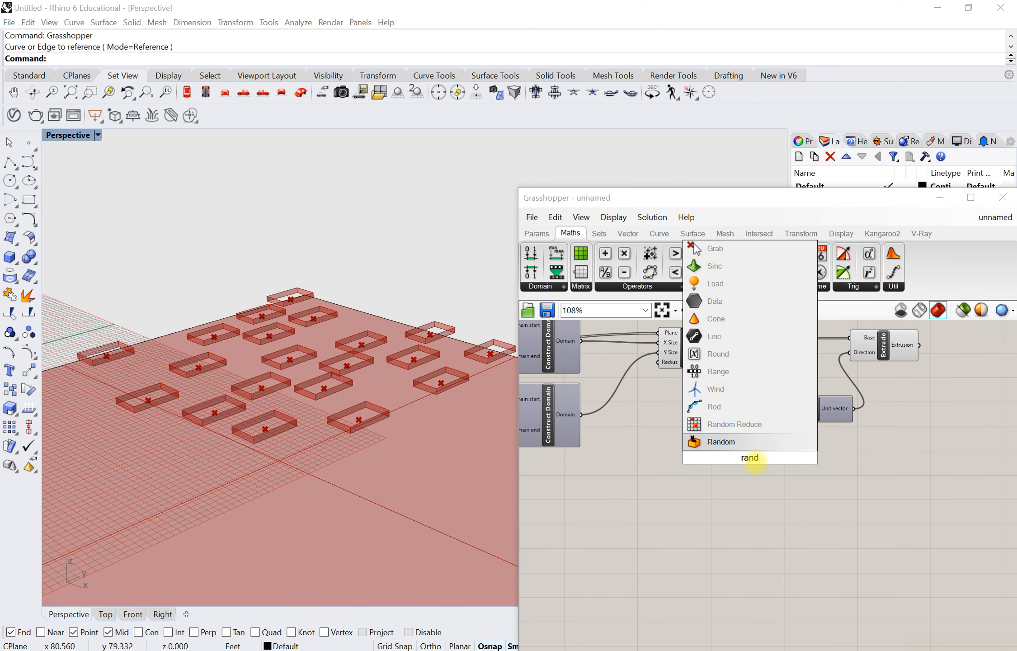
pyautogui.click(732, 442)
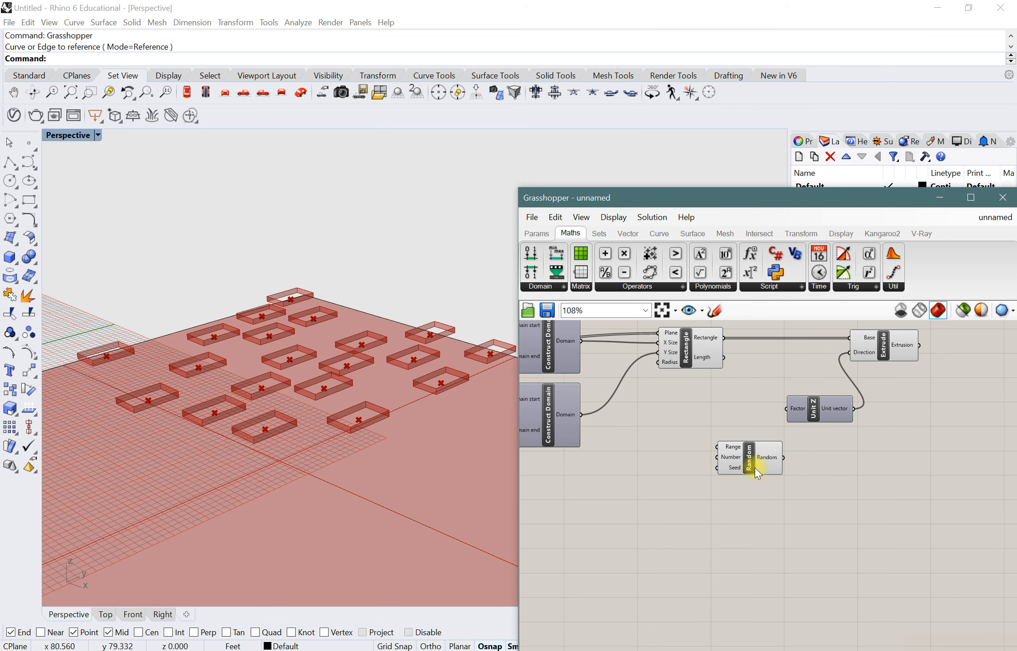
pyautogui.moveTo(744, 474); pyautogui.dragTo(749, 473)
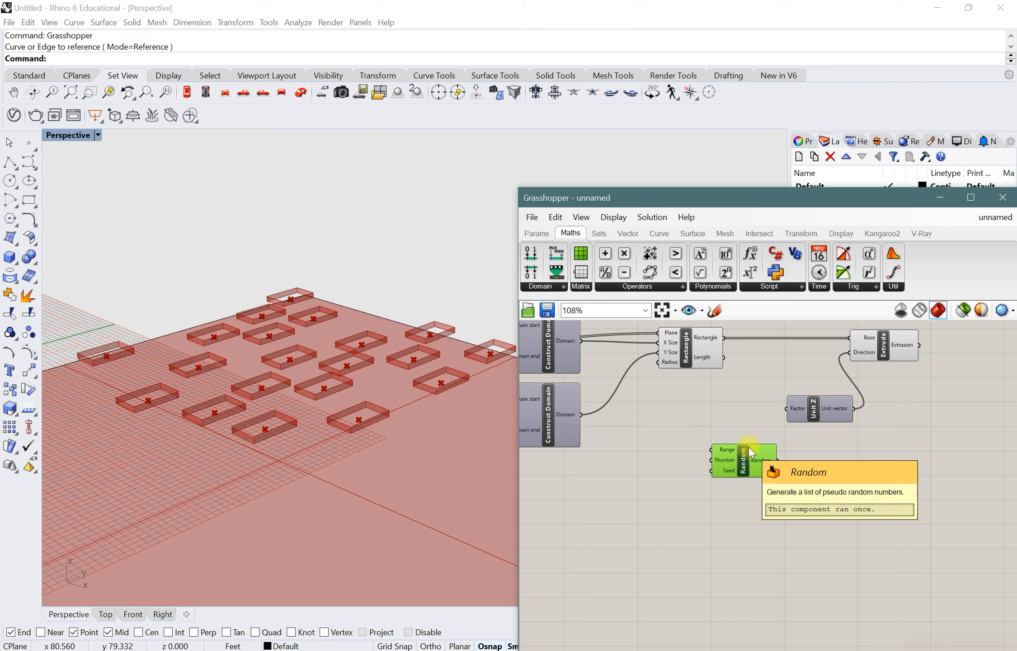
pyautogui.moveTo(742, 467); pyautogui.dragTo(737, 467)
pyautogui.scroll(-2, 784, 443)
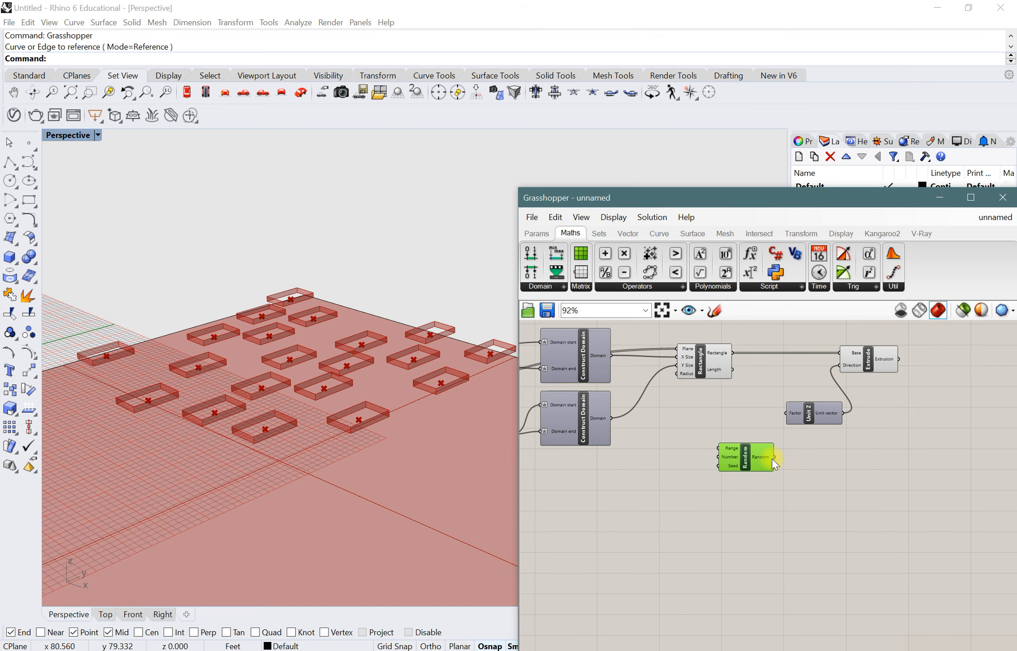
pyautogui.moveTo(776, 435); pyautogui.dragTo(791, 412)
# - Raise the Grasshopper window so that more of the canvas around Populate Geometry is uncovered
pyautogui.moveTo(727, 476); pyautogui.dragTo(797, 465, button='right')
pyautogui.scroll(-3, 810, 438)
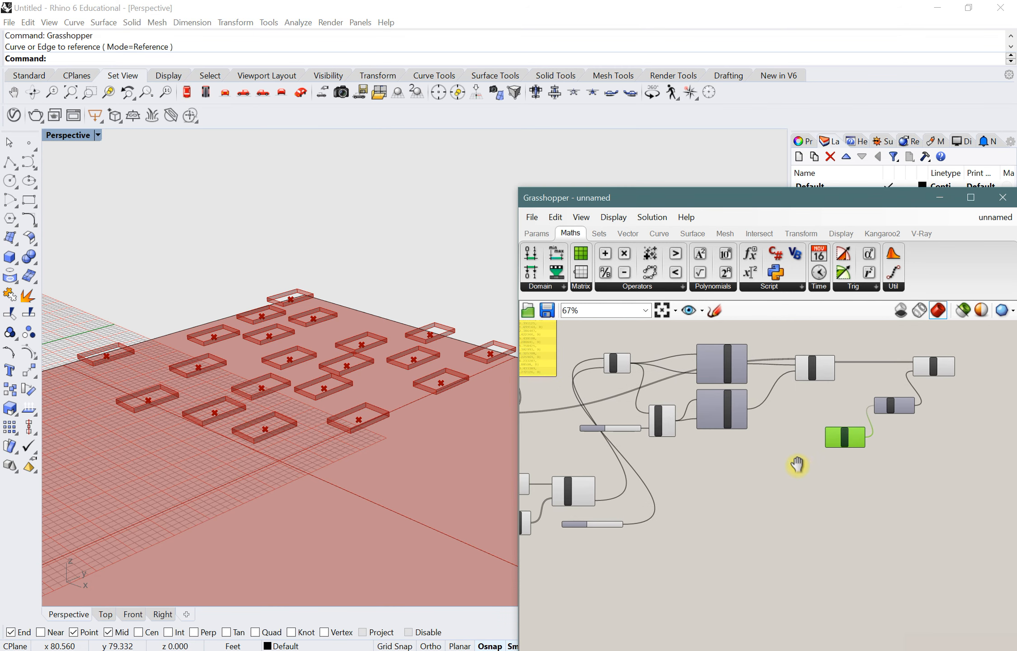
pyautogui.scroll(4, 823, 454)
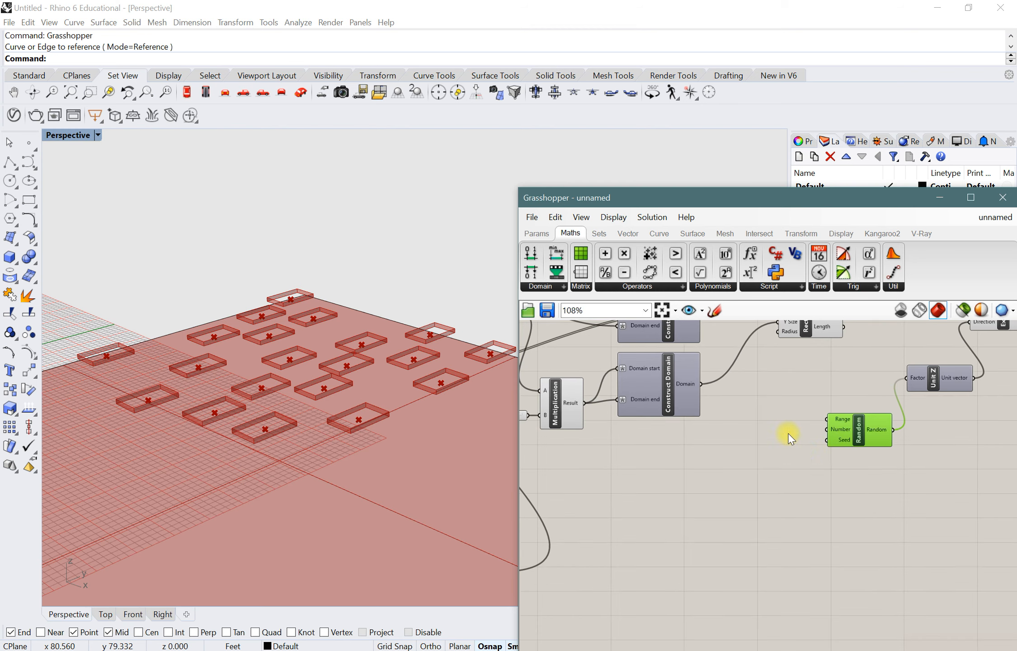
pyautogui.scroll(-4, 788, 438)
pyautogui.scroll(3, 645, 416)
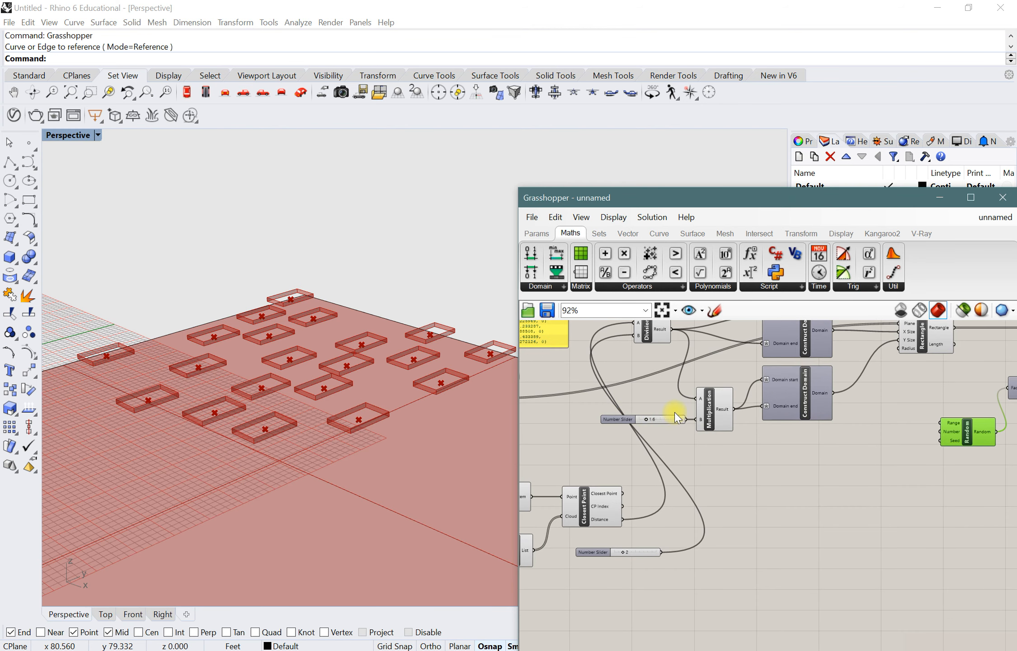
pyautogui.scroll(-3, 719, 457)
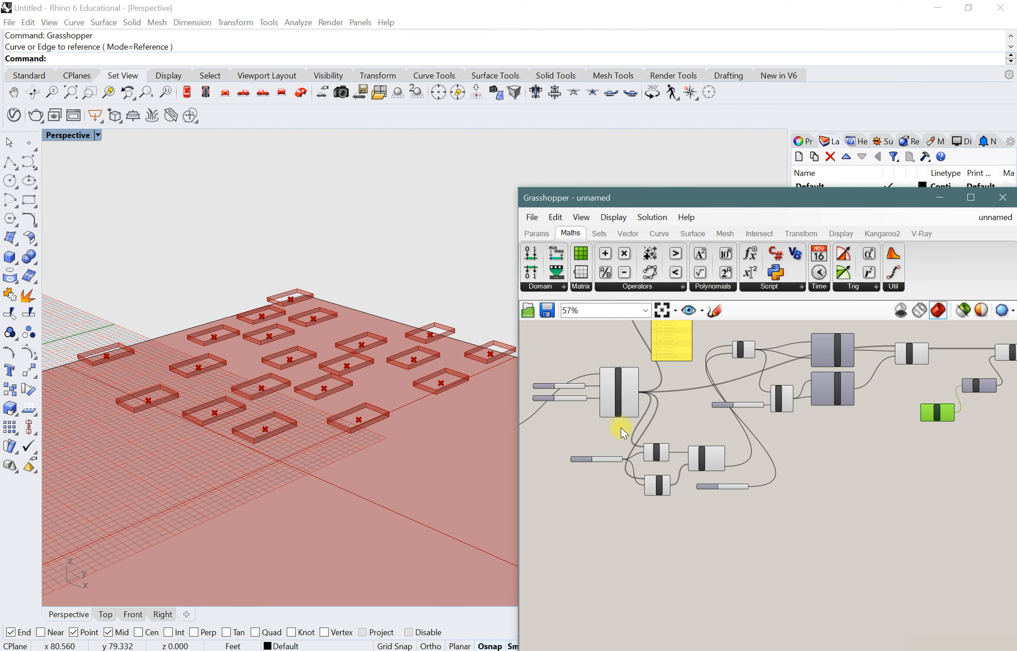
pyautogui.scroll(3, 608, 409)
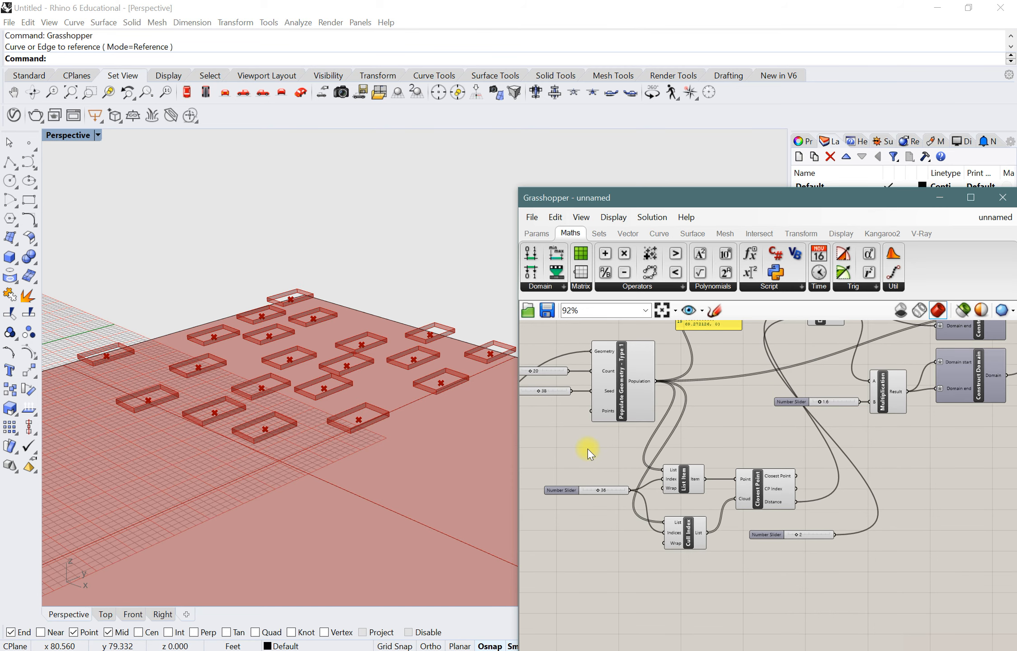
pyautogui.moveTo(717, 197); pyautogui.dragTo(690, 53)
# - Bring the Random component beside Populate Geometry and wire the Count number slider into its Number input
pyautogui.scroll(1, 561, 231)
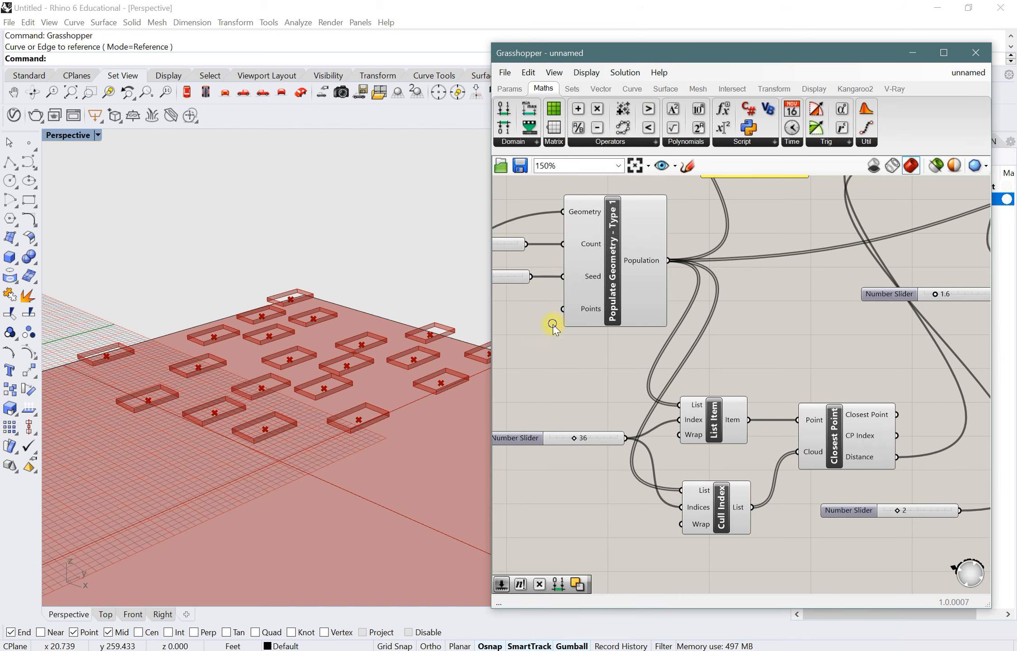
pyautogui.scroll(2, 551, 324)
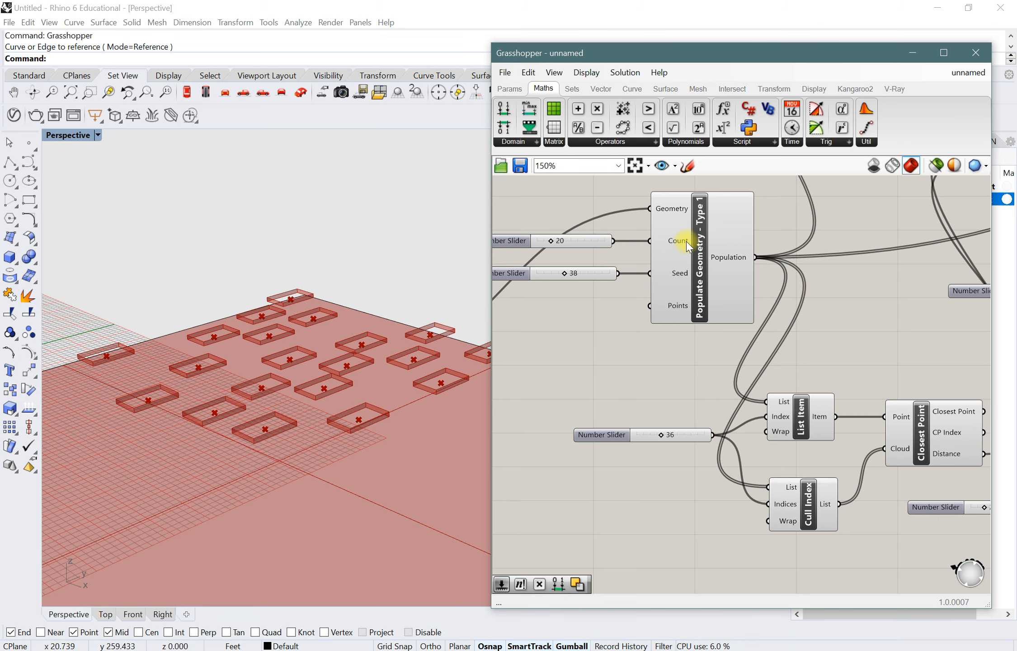
pyautogui.scroll(-2, 660, 247)
pyautogui.scroll(-1, 552, 318)
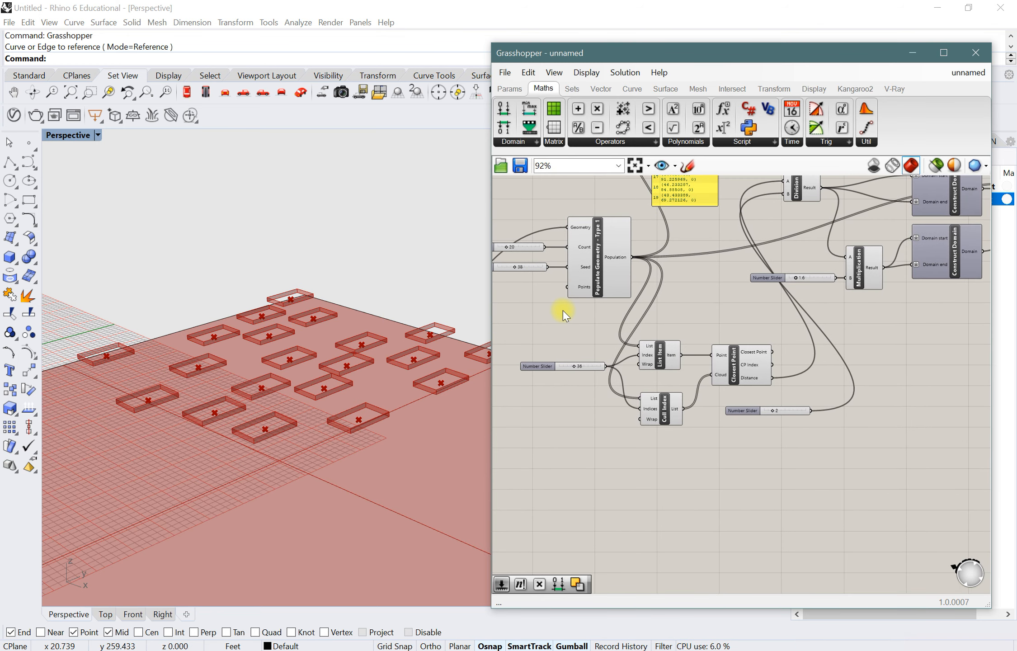
pyautogui.scroll(-3, 550, 302)
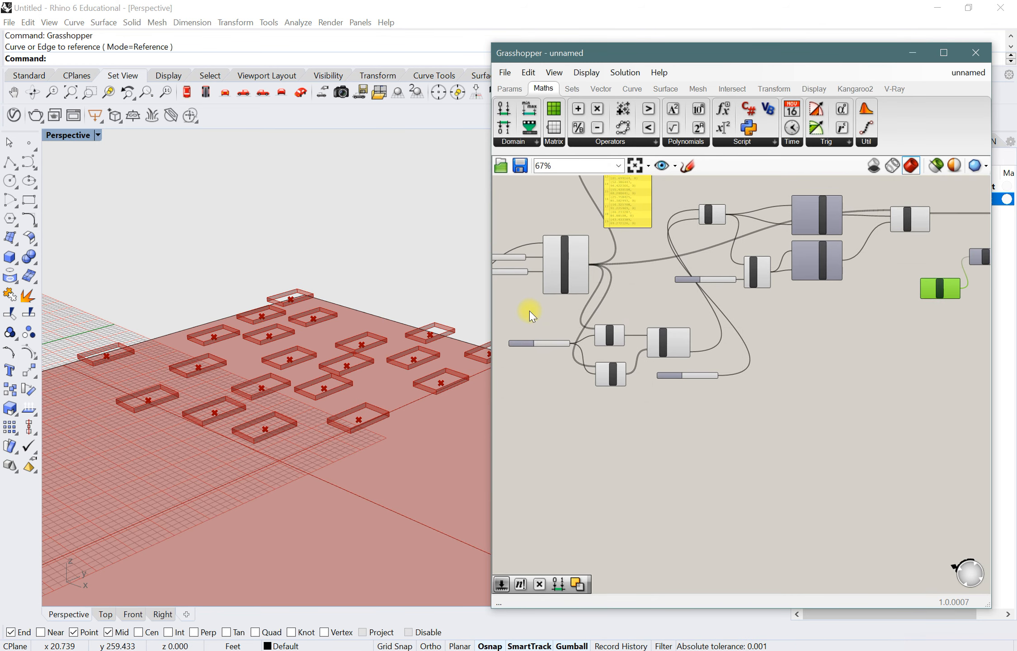
pyautogui.scroll(-3, 533, 304)
pyautogui.moveTo(861, 292); pyautogui.dragTo(575, 307)
pyautogui.scroll(6, 575, 307)
pyautogui.moveTo(540, 334); pyautogui.dragTo(654, 334, button='right')
pyautogui.scroll(2, 672, 234)
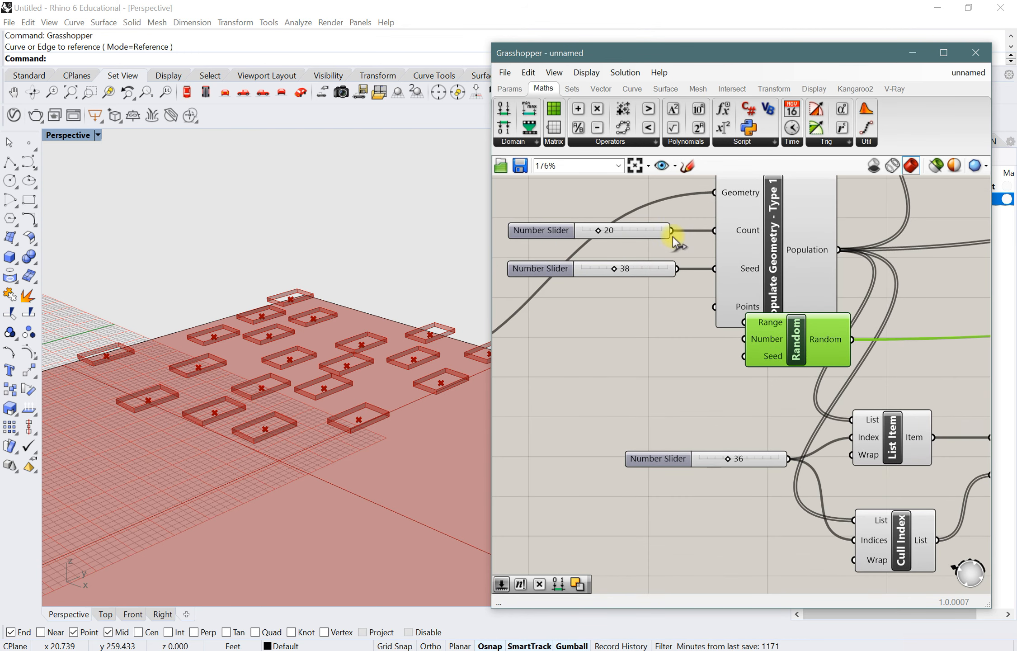
pyautogui.moveTo(673, 228); pyautogui.dragTo(737, 339)
pyautogui.moveTo(796, 349); pyautogui.dragTo(750, 364)
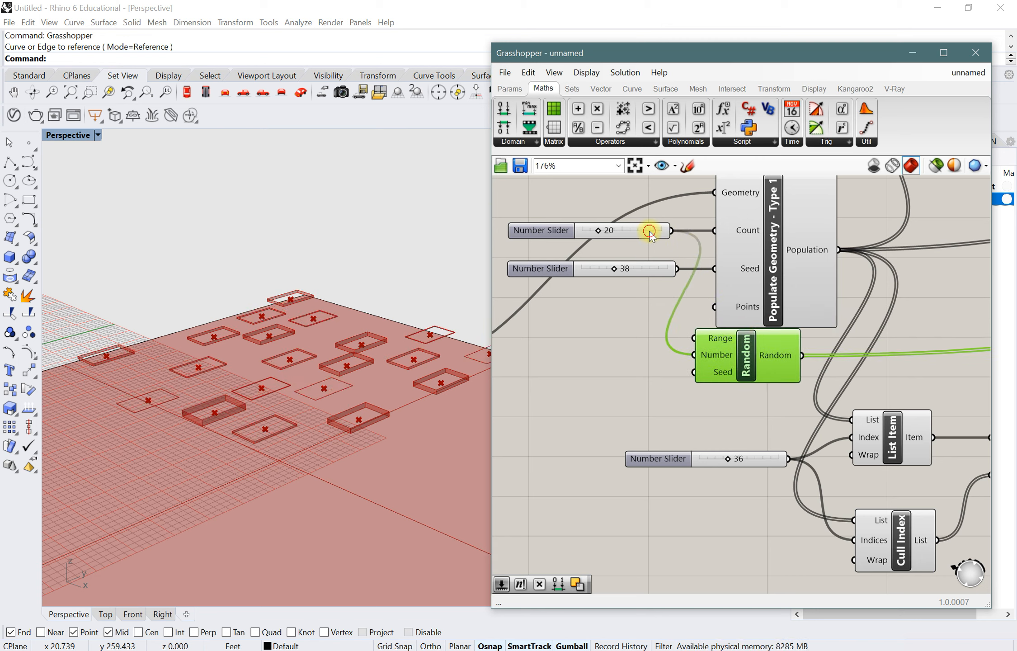
pyautogui.moveTo(649, 233); pyautogui.dragTo(655, 235)
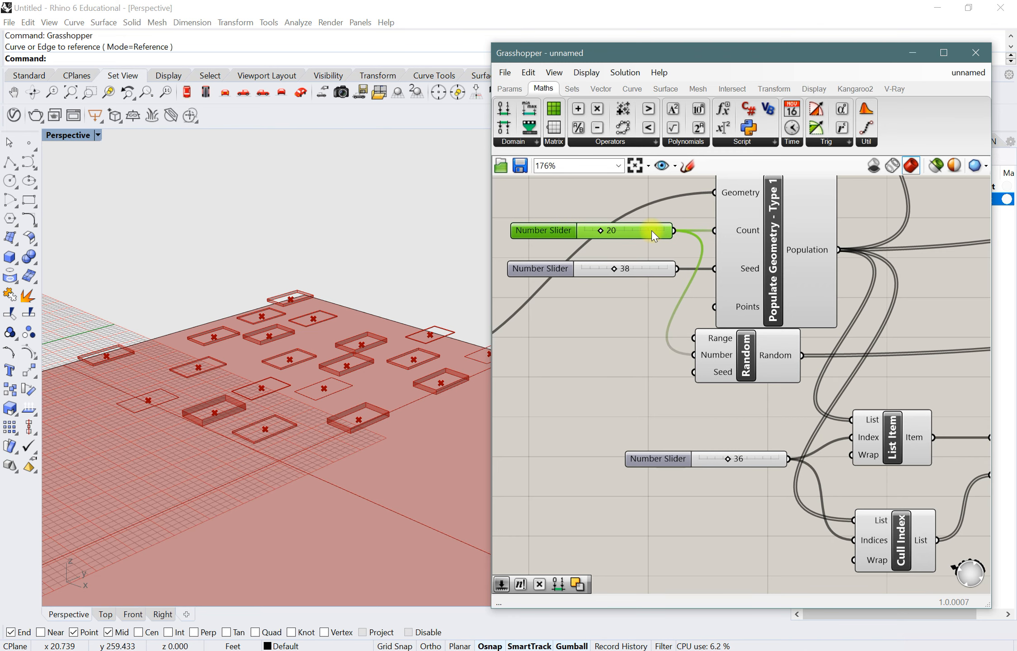
# - Move the Random component back across the canvas to just below and before Unit Z
pyautogui.scroll(-5, 638, 362)
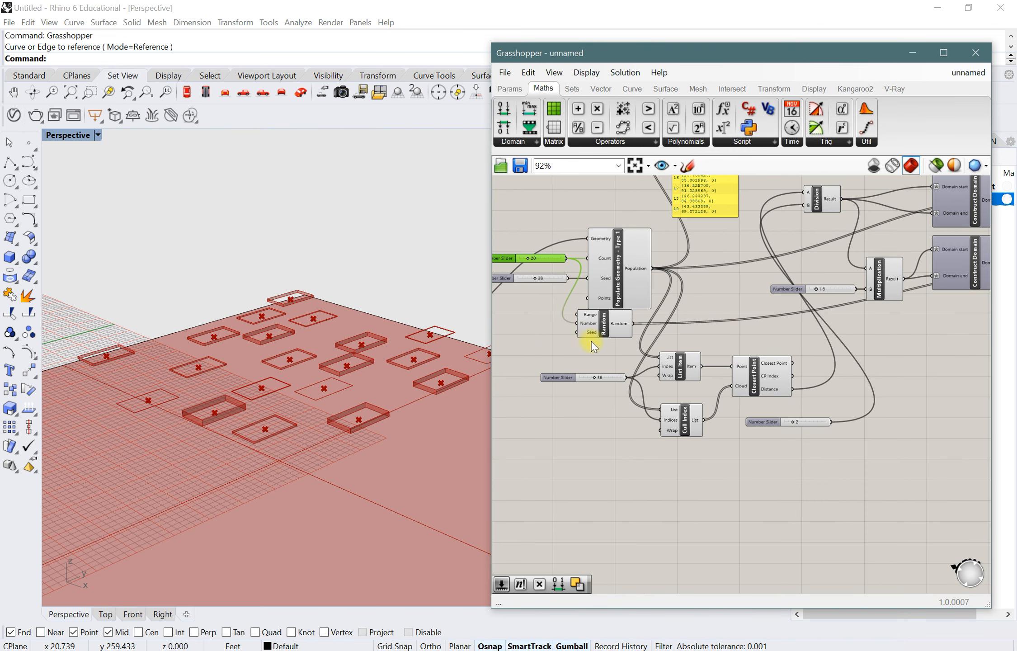
pyautogui.moveTo(602, 324); pyautogui.dragTo(962, 345)
pyautogui.moveTo(931, 420); pyautogui.dragTo(672, 380, button='right')
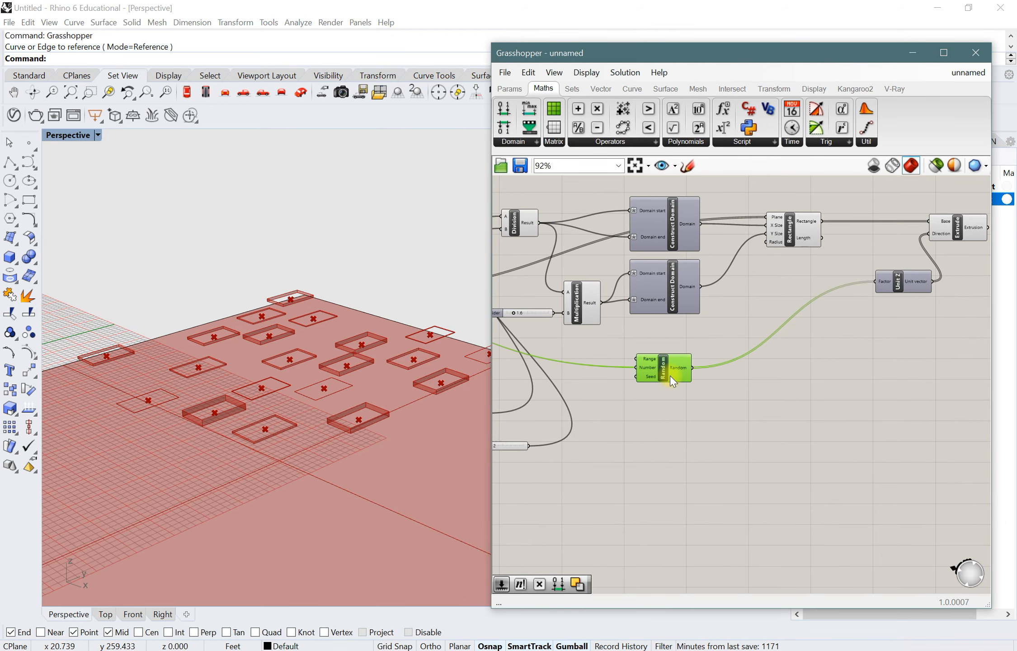
pyautogui.moveTo(670, 375); pyautogui.dragTo(827, 344)
pyautogui.scroll(1, 827, 341)
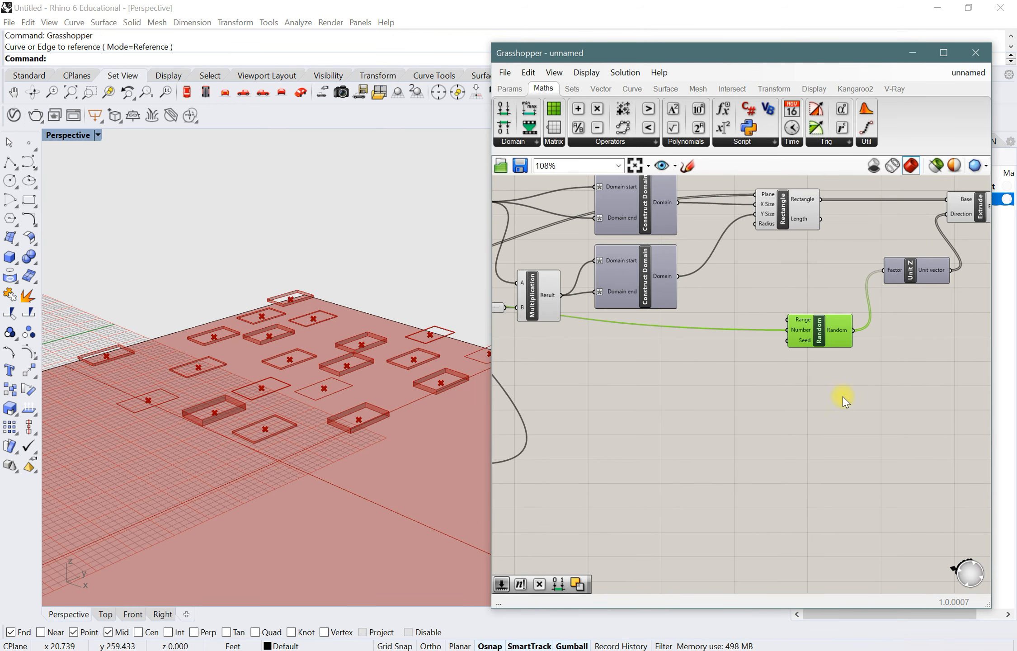
pyautogui.scroll(1, 829, 352)
# - Review the definition's wiring from the surface parameters and Populate Geometry through to Random, Unit Z and Extrude
pyautogui.scroll(-5, 801, 386)
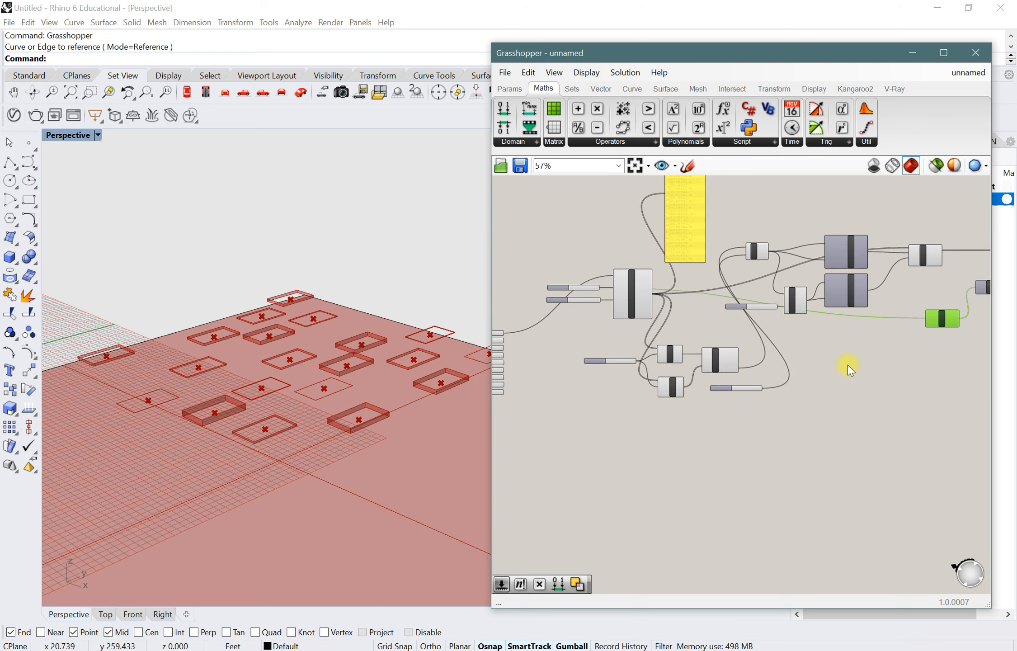
pyautogui.scroll(5, 627, 361)
pyautogui.scroll(-3, 796, 443)
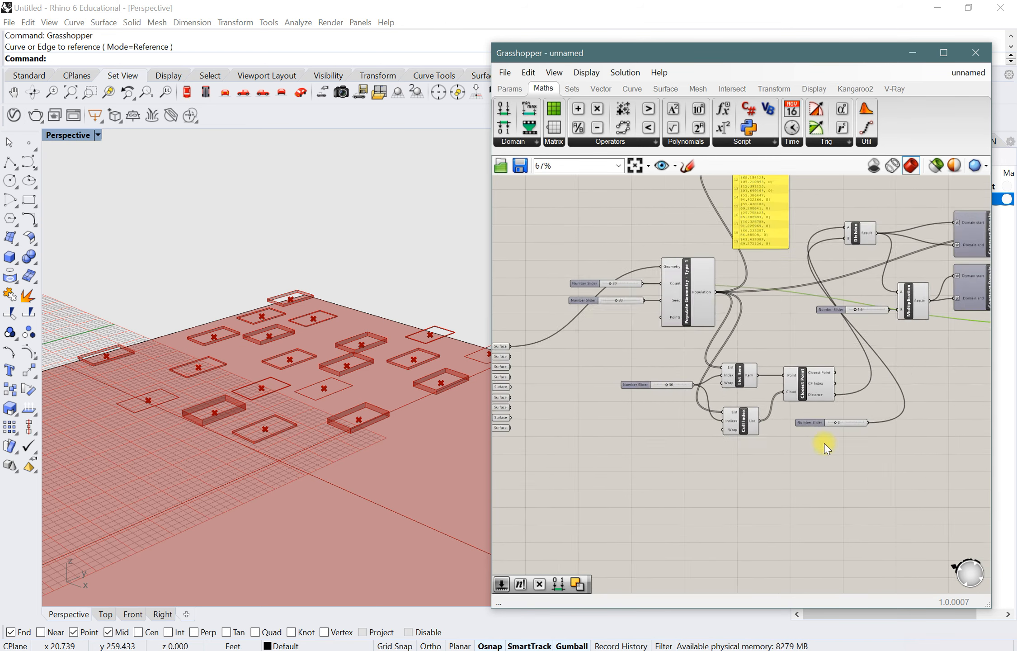
pyautogui.moveTo(620, 447); pyautogui.dragTo(722, 421, button='right')
pyautogui.scroll(2, 731, 419)
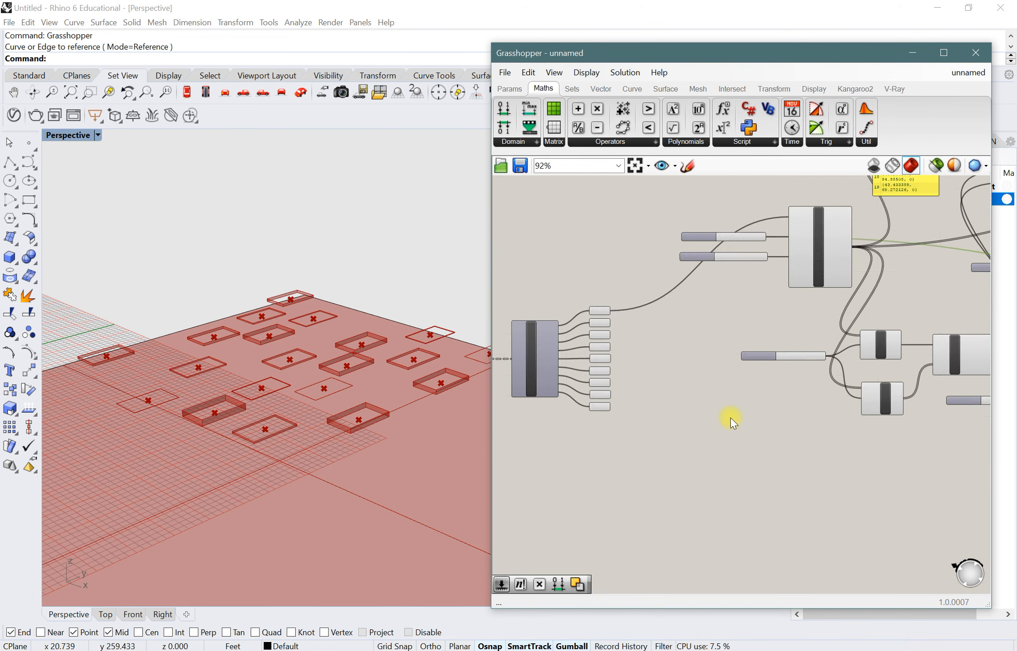
pyautogui.moveTo(617, 465); pyautogui.dragTo(839, 465, button='right')
pyautogui.moveTo(654, 453); pyautogui.dragTo(785, 451, button='right')
pyautogui.moveTo(670, 447); pyautogui.dragTo(774, 436, button='right')
pyautogui.scroll(2, 627, 393)
pyautogui.scroll(-8, 727, 420)
pyautogui.moveTo(927, 471); pyautogui.dragTo(704, 418, button='right')
pyautogui.scroll(3, 893, 363)
pyautogui.moveTo(893, 367); pyautogui.dragTo(743, 406, button='right')
pyautogui.scroll(2, 786, 268)
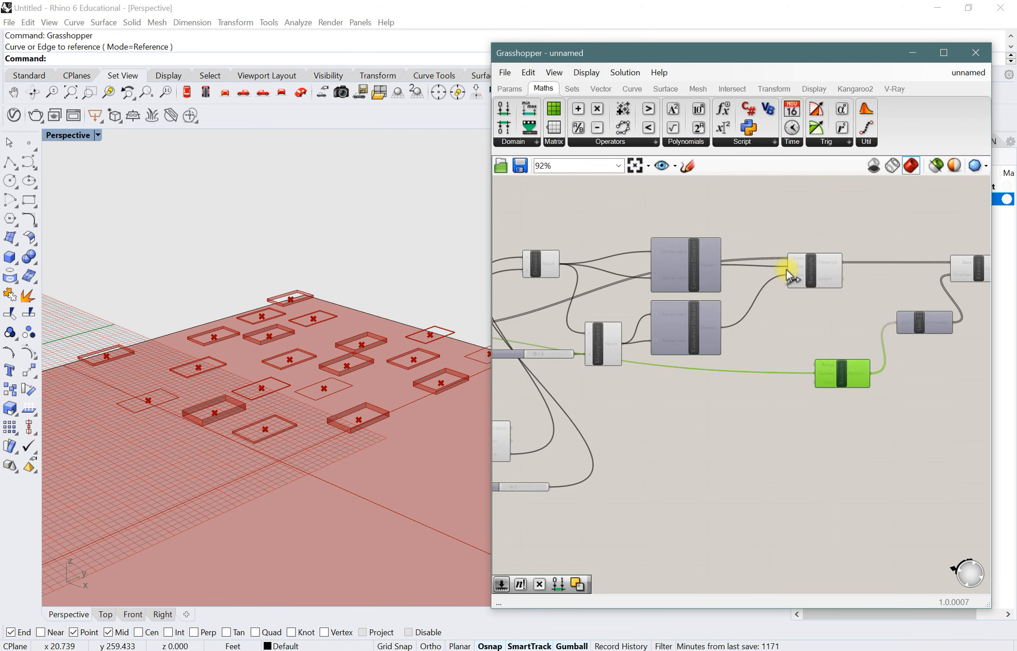
# - Add a Construct Domain component below and before Random and wire its Domain output into Random's Range input
pyautogui.scroll(2, 699, 267)
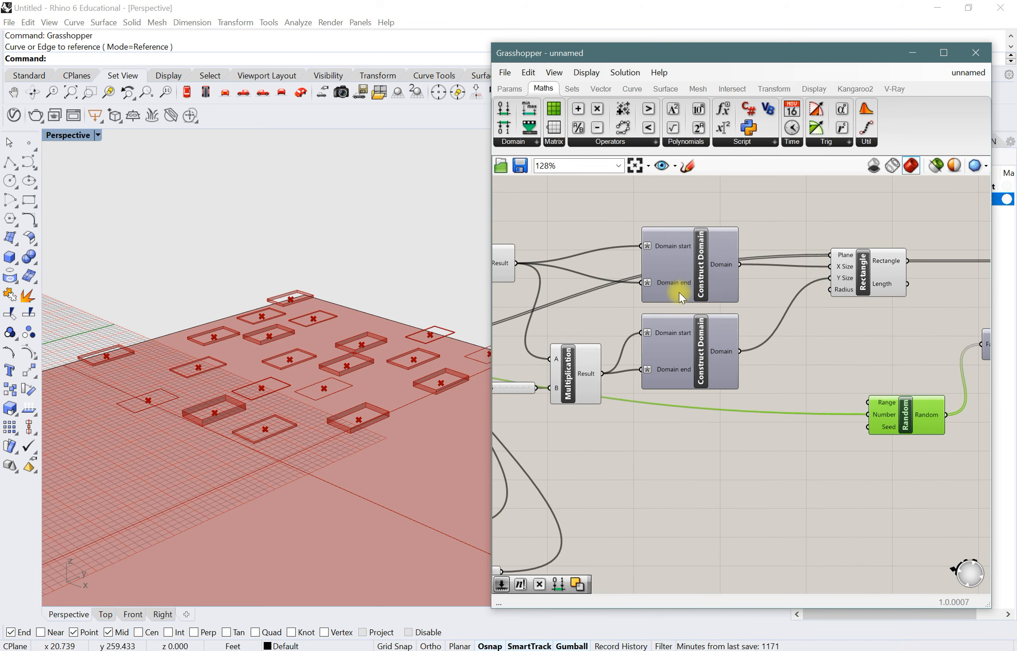
pyautogui.scroll(-2, 778, 281)
pyautogui.scroll(-2, 769, 292)
pyautogui.scroll(3, 746, 373)
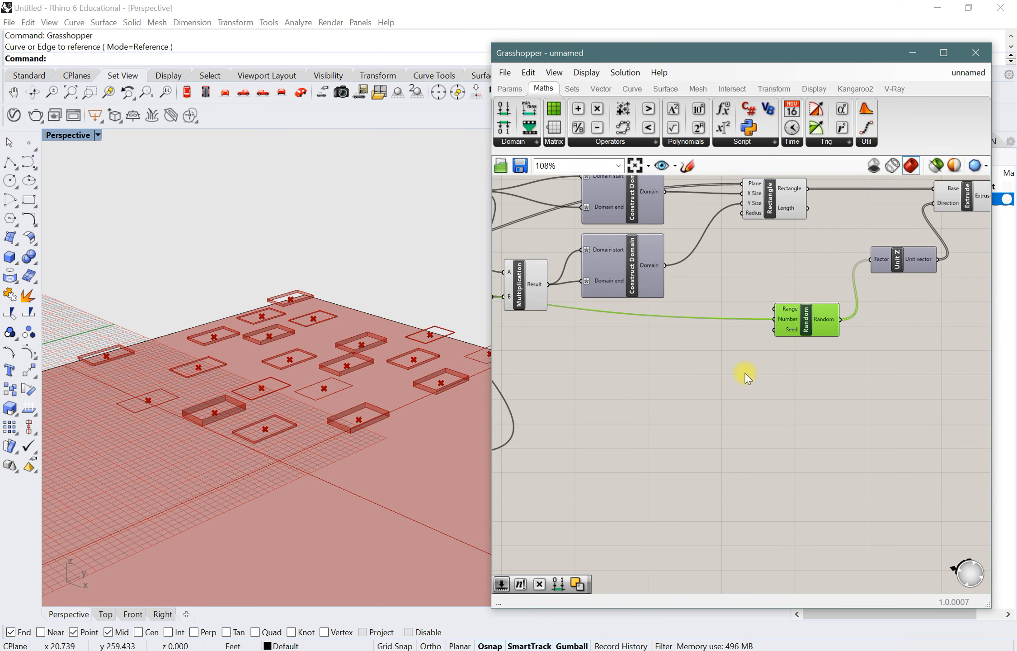
pyautogui.click(743, 369)
pyautogui.doubleClick(822, 379)
pyautogui.write('dom')
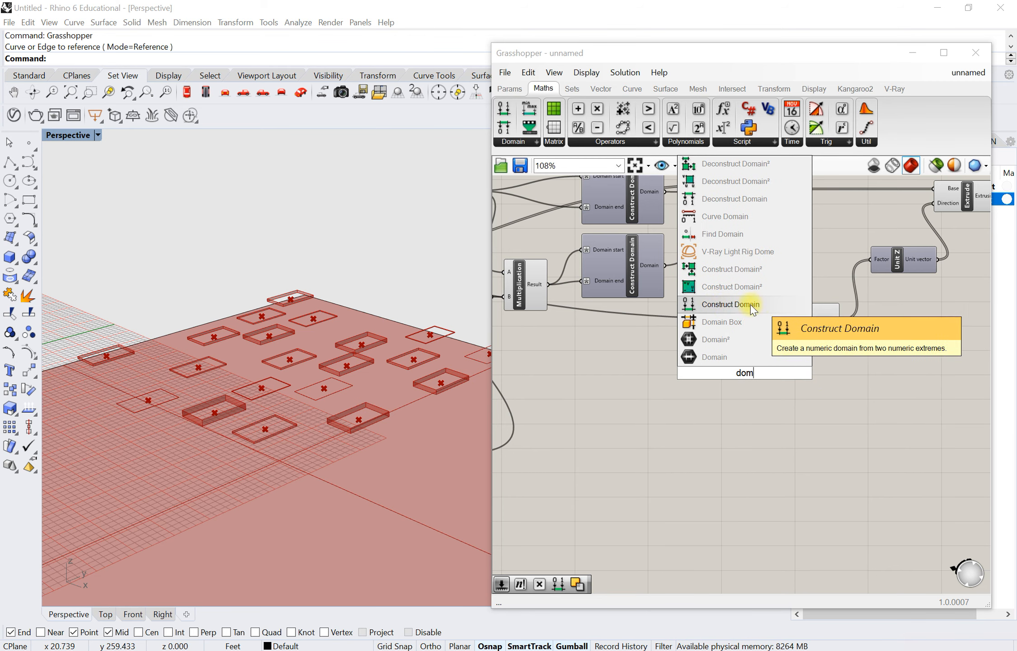
pyautogui.click(737, 304)
pyautogui.scroll(2, 774, 395)
pyautogui.click(732, 388)
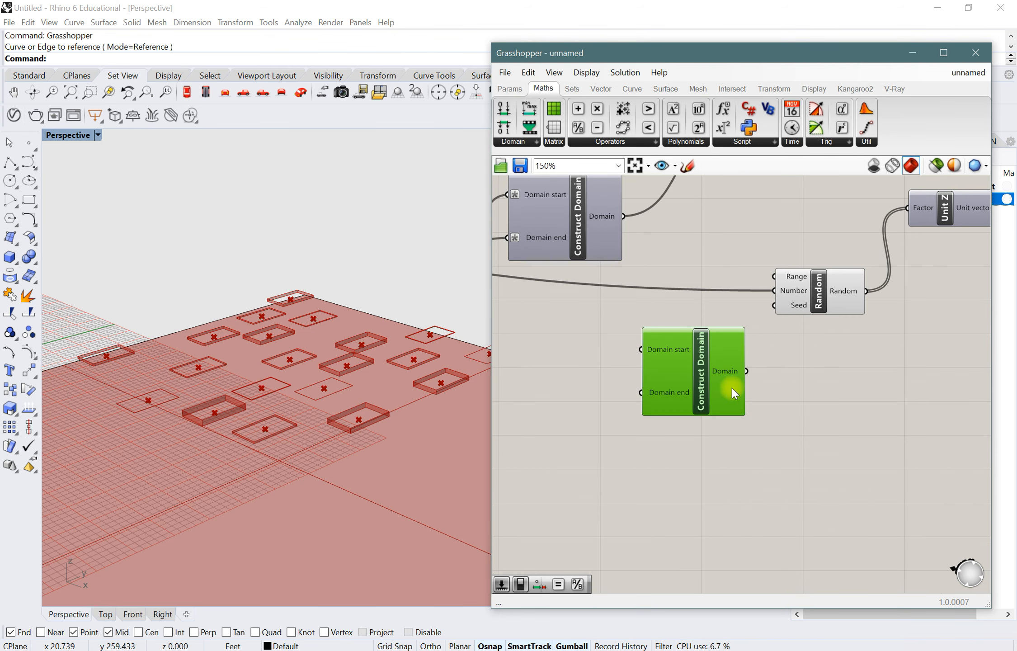
pyautogui.moveTo(747, 371); pyautogui.dragTo(775, 276)
pyautogui.moveTo(827, 450); pyautogui.dragTo(870, 434, button='right')
pyautogui.moveTo(760, 370); pyautogui.dragTo(761, 364)
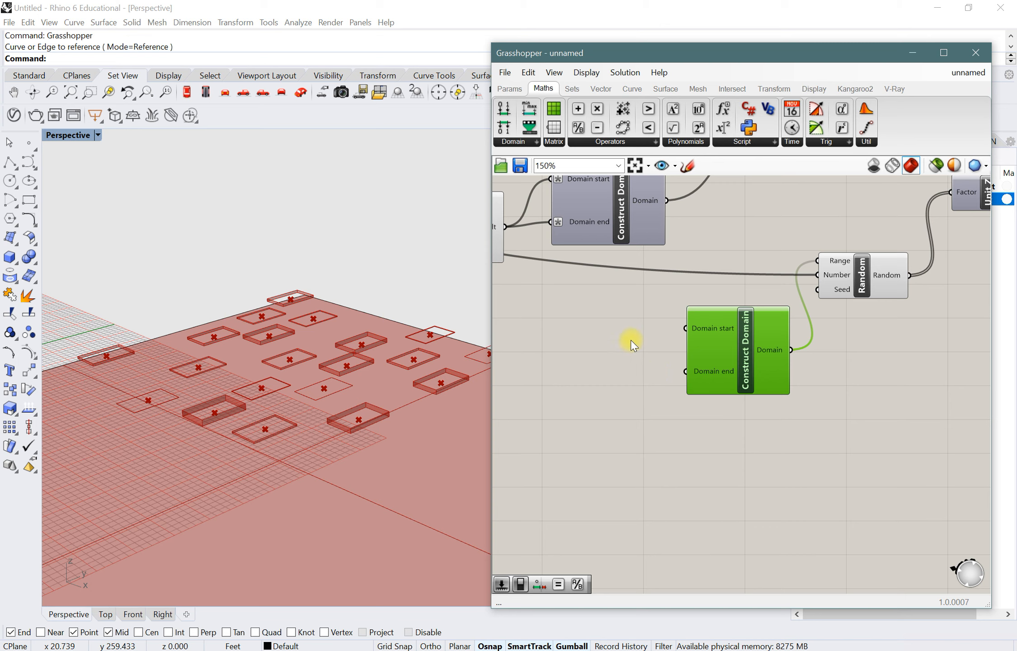
# - Add a number slider set to 2 and wire it into the new Construct Domain's Domain start input
pyautogui.click(606, 332)
pyautogui.doubleClick(604, 333)
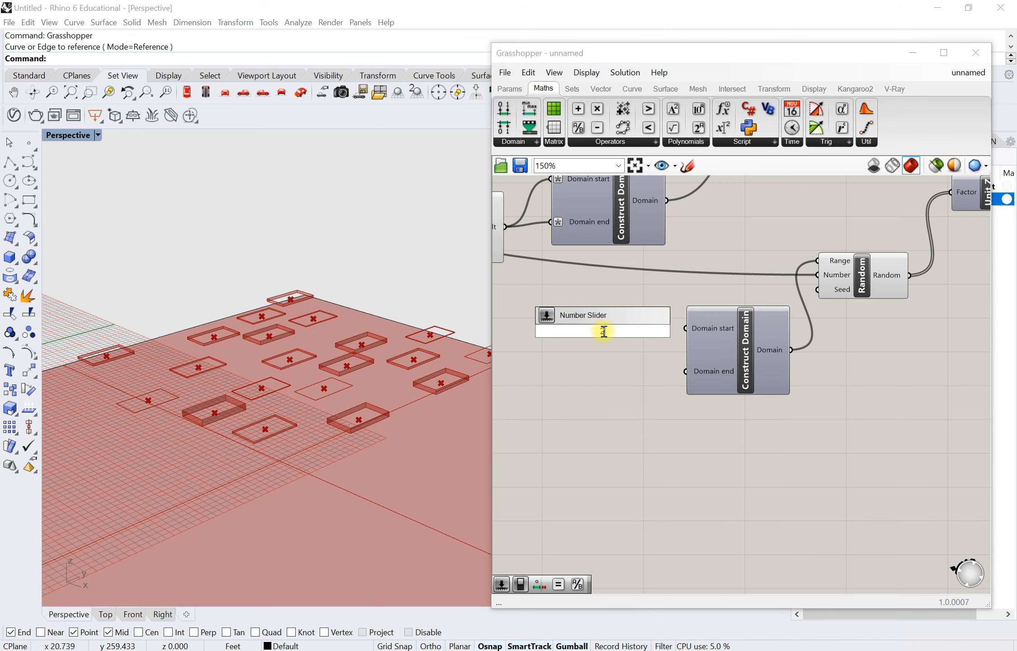
pyautogui.press('Return')
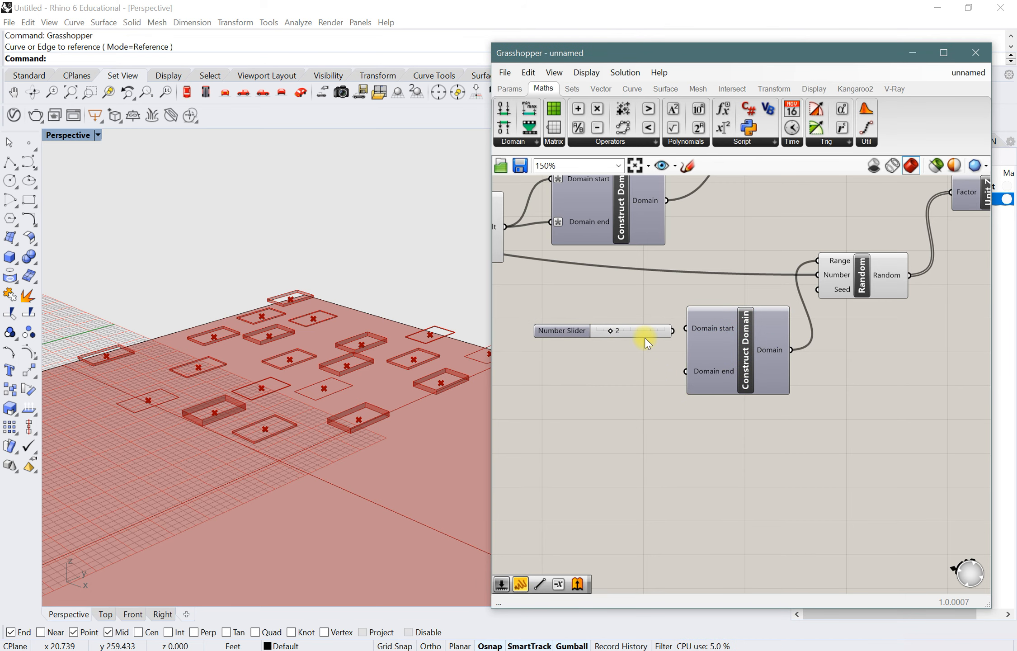
pyautogui.click(625, 336)
pyautogui.moveTo(651, 334); pyautogui.dragTo(686, 329)
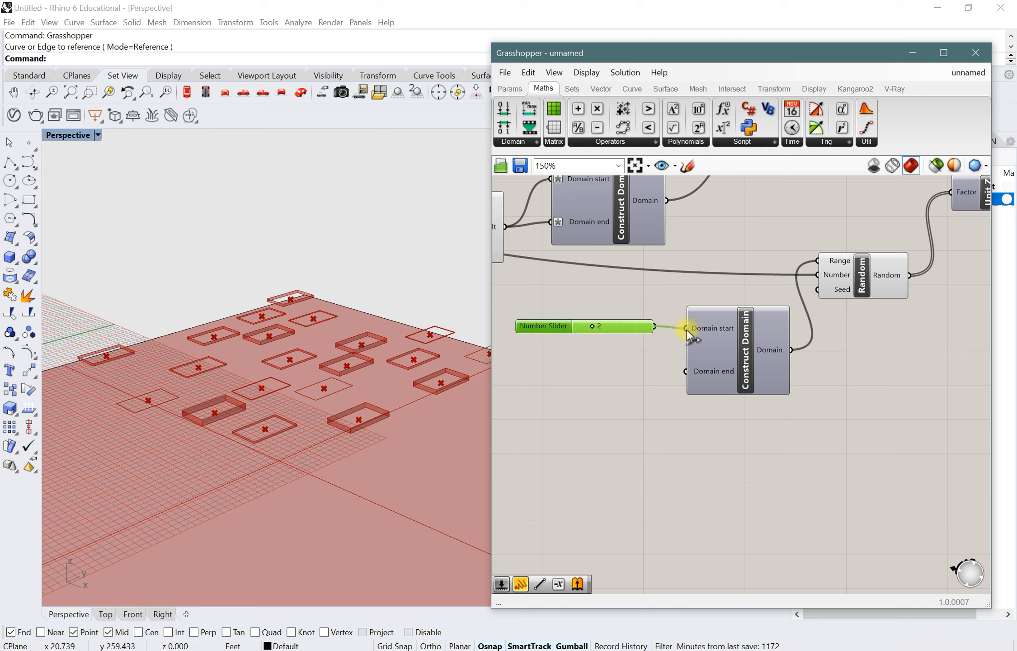
pyautogui.doubleClick(612, 390)
pyautogui.write('15')
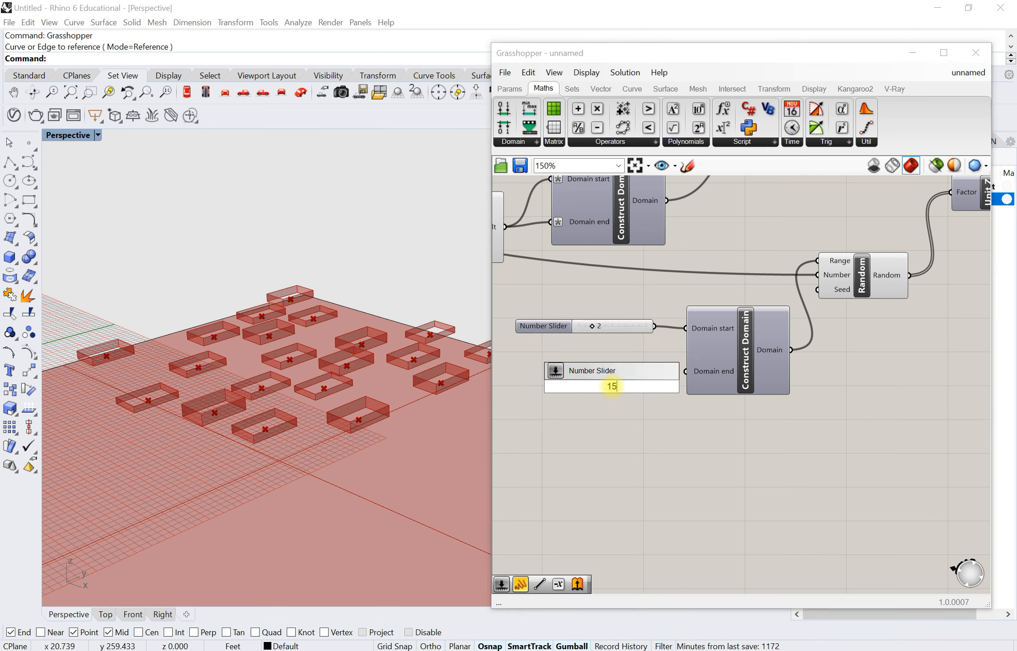
pyautogui.write('\\')
pyautogui.press('Return')
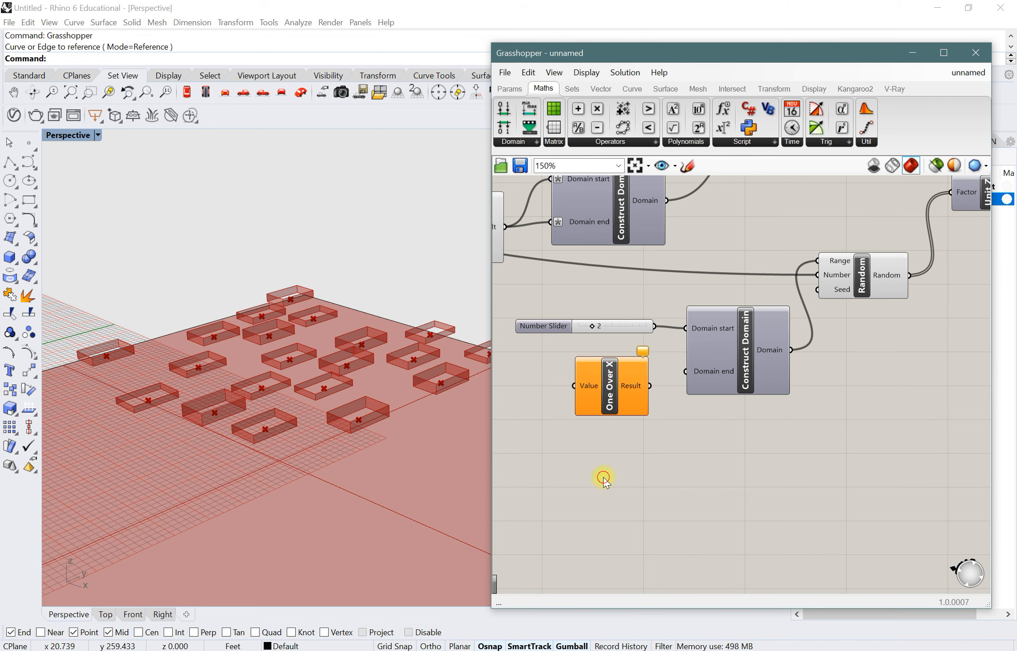
pyautogui.click(609, 377)
pyautogui.press('Delete')
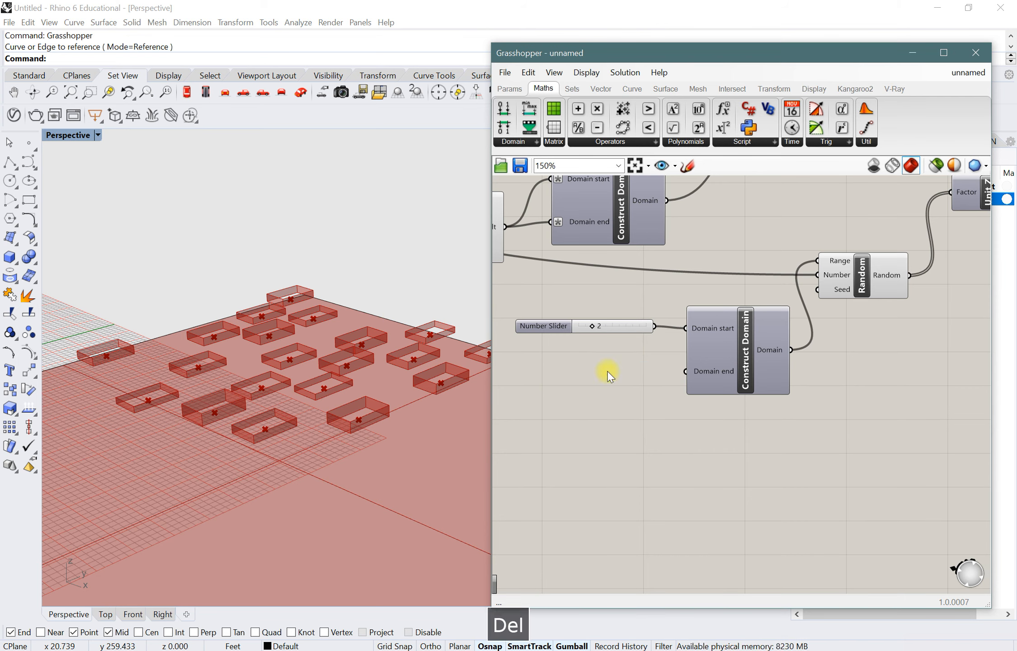
# - Add a number slider set to 15 and wire it into the new Construct Domain's Domain end input
pyautogui.doubleClick(608, 376)
pyautogui.write('15')
pyautogui.press('Return')
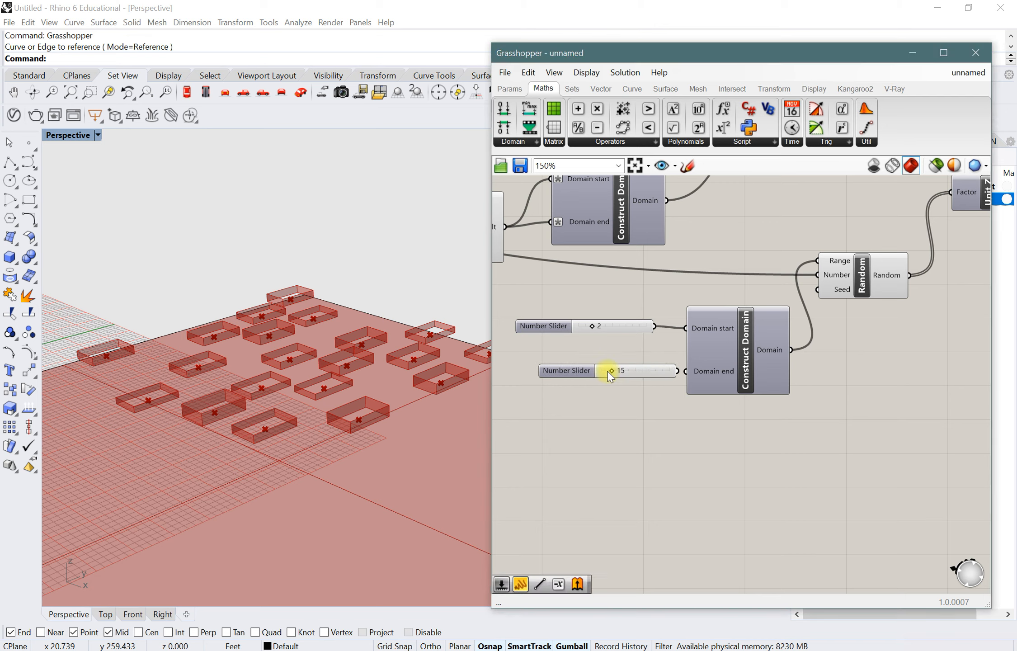
pyautogui.moveTo(663, 373); pyautogui.dragTo(685, 371)
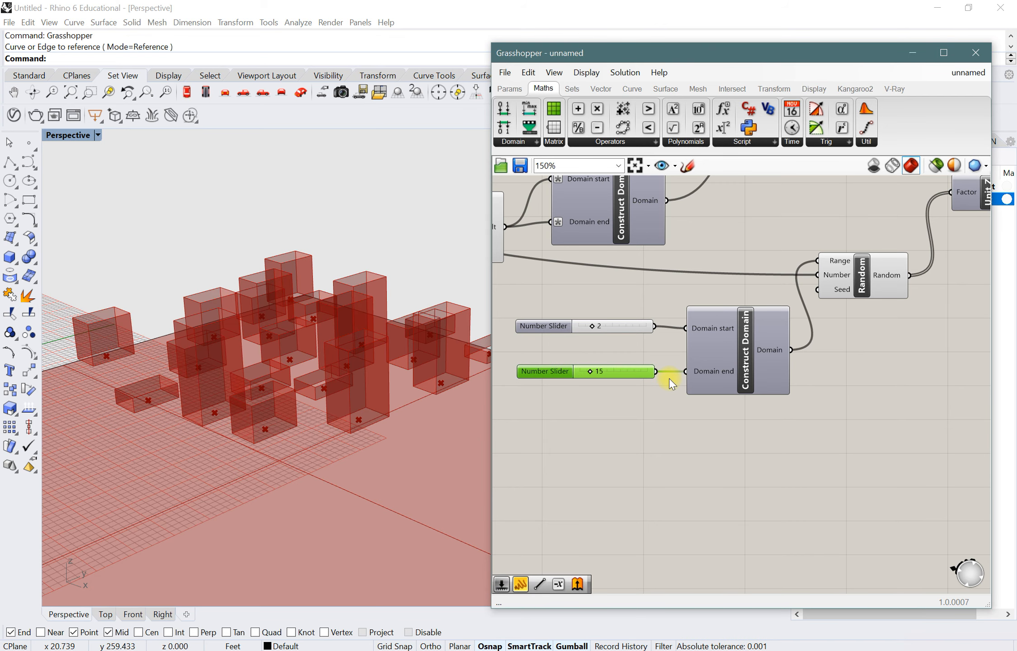
# - Examine the randomly tall extrusions from several angles in the Perspective viewport
pyautogui.scroll(-4, 205, 327)
pyautogui.moveTo(241, 418); pyautogui.dragTo(278, 415, button='right')
pyautogui.scroll(-3, 335, 399)
pyautogui.scroll(5, 232, 396)
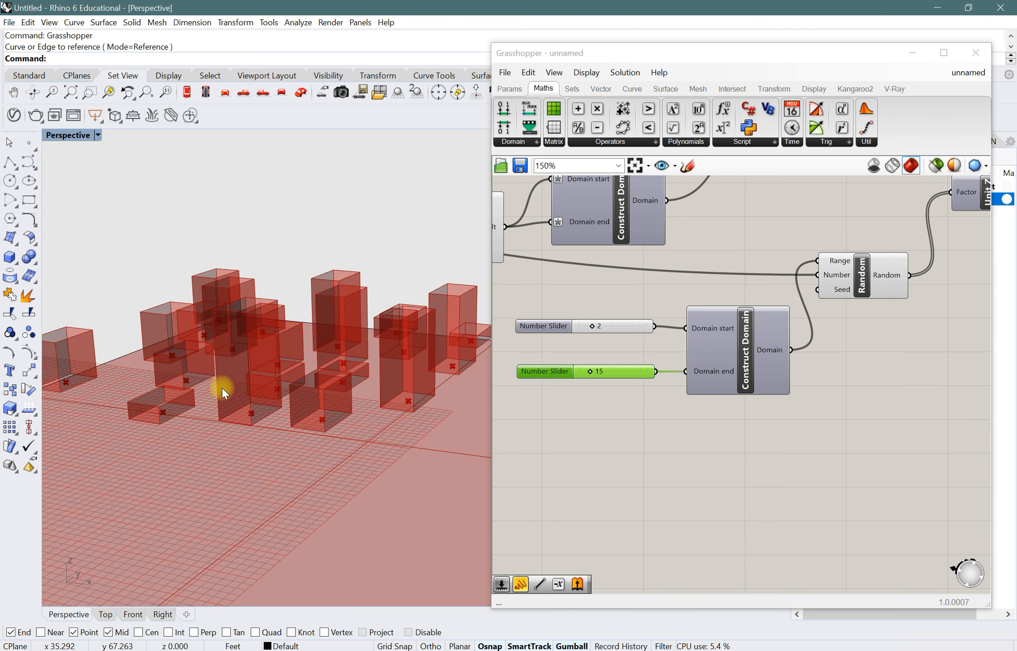
pyautogui.moveTo(223, 386); pyautogui.dragTo(320, 298, button='right')
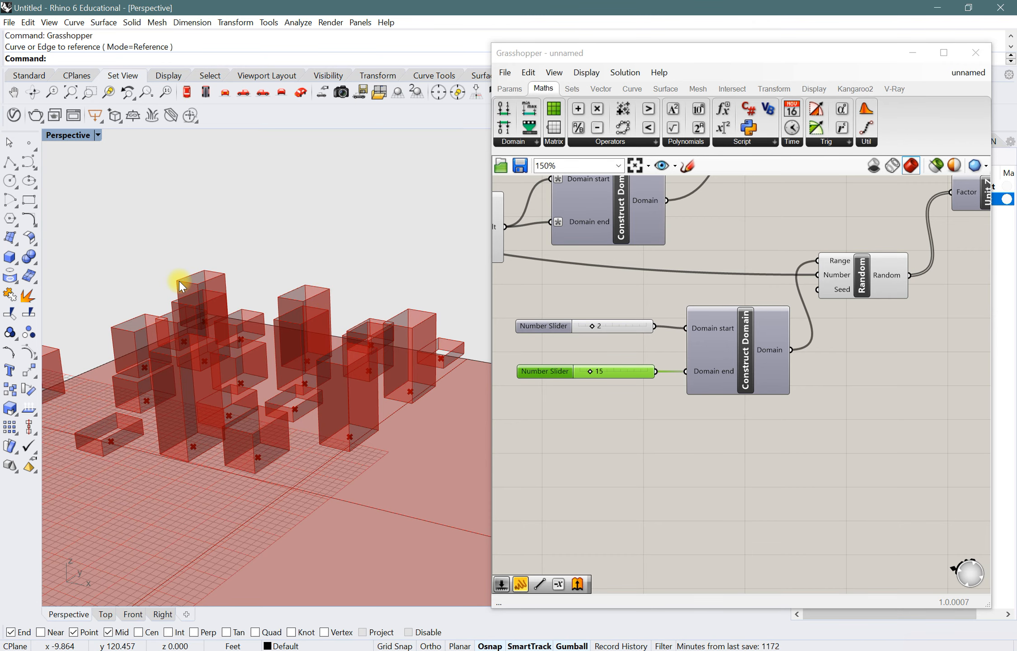
pyautogui.scroll(-2, 713, 394)
pyautogui.moveTo(253, 398); pyautogui.dragTo(222, 379, button='right')
# - Add a Cap Holes component after Extrude and wire the Extrusion output into its Brep input
pyautogui.scroll(-2, 741, 465)
pyautogui.scroll(3, 697, 448)
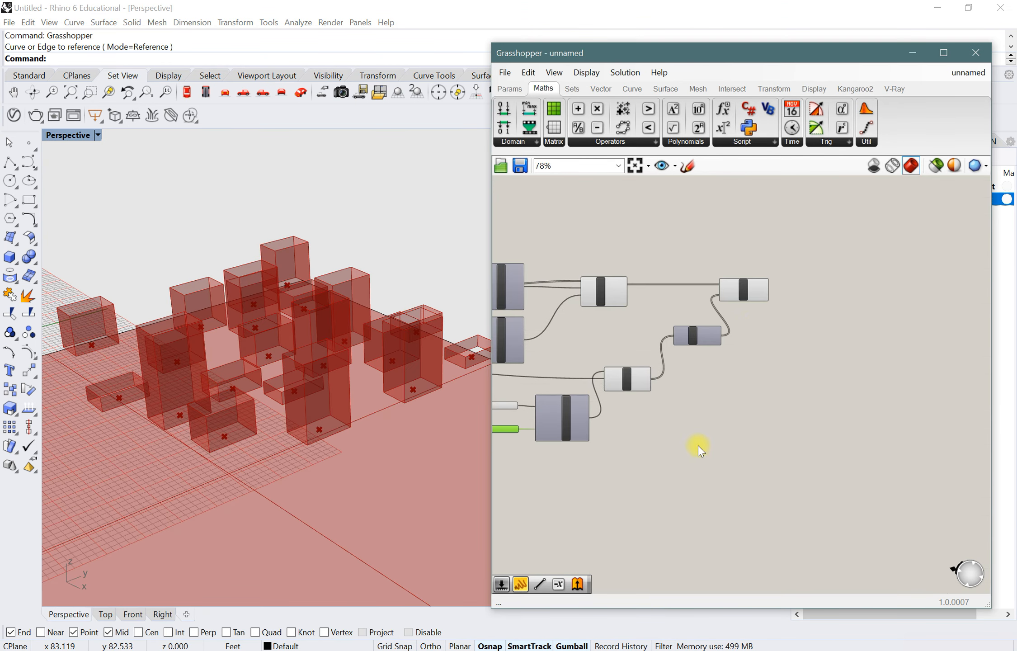
pyautogui.doubleClick(824, 265)
pyautogui.write('cap')
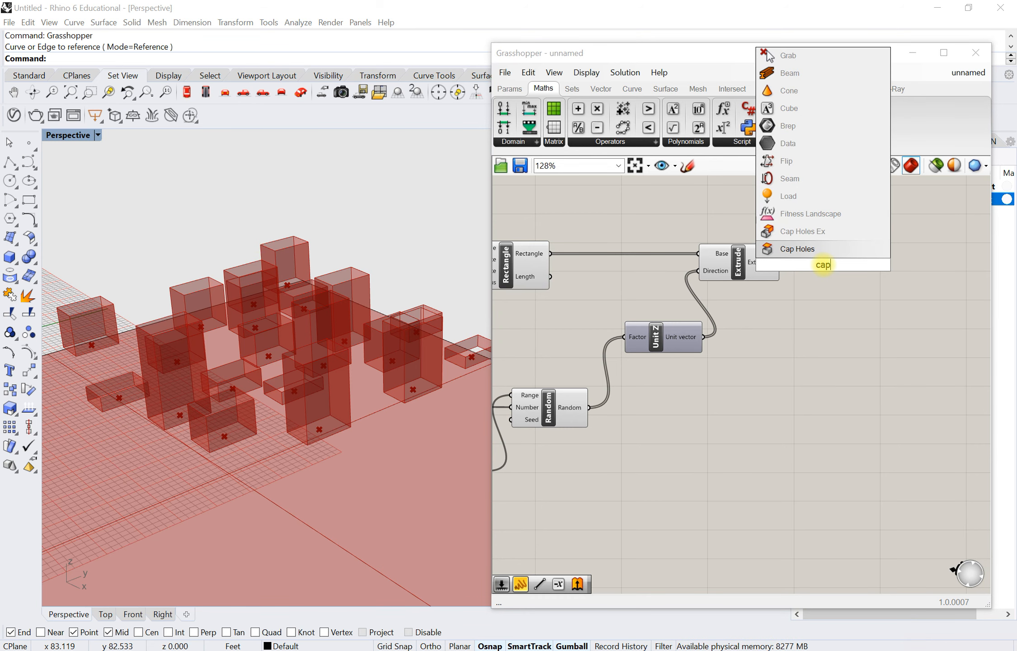
pyautogui.click(802, 249)
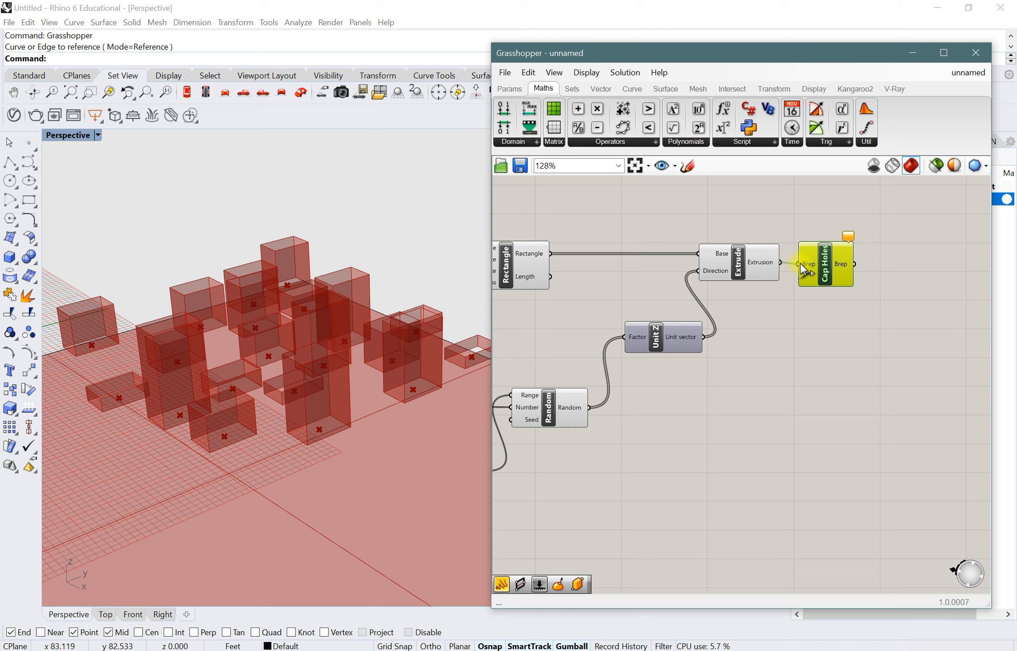
pyautogui.moveTo(801, 263); pyautogui.dragTo(798, 263)
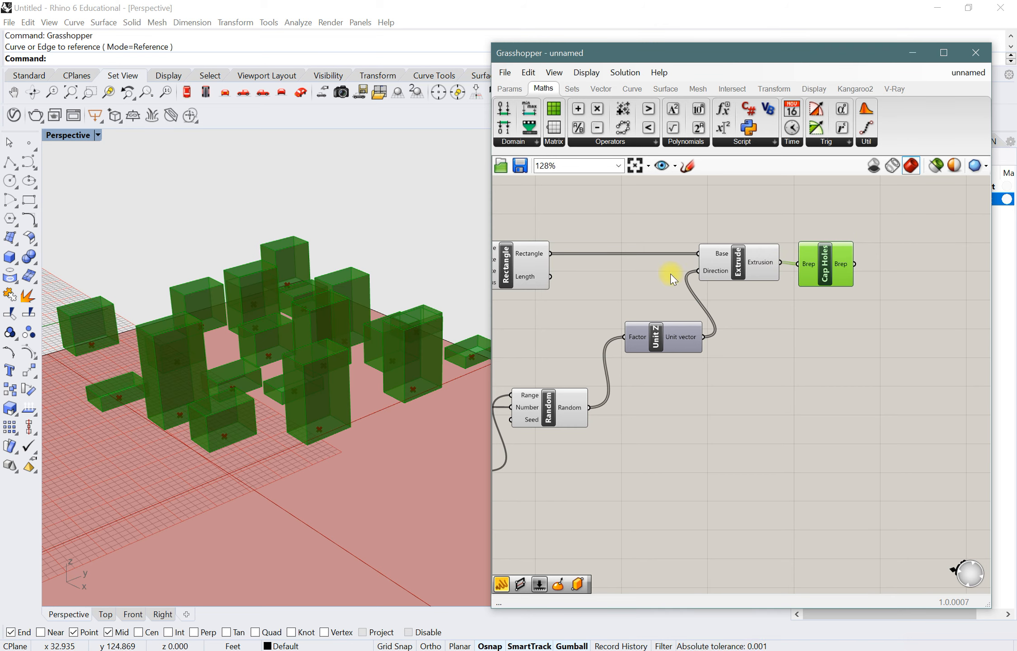
# - Turn off the preview of the Extrude component and move Cap Holes farther away from it
pyautogui.click(735, 263)
pyautogui.rightClick(735, 264)
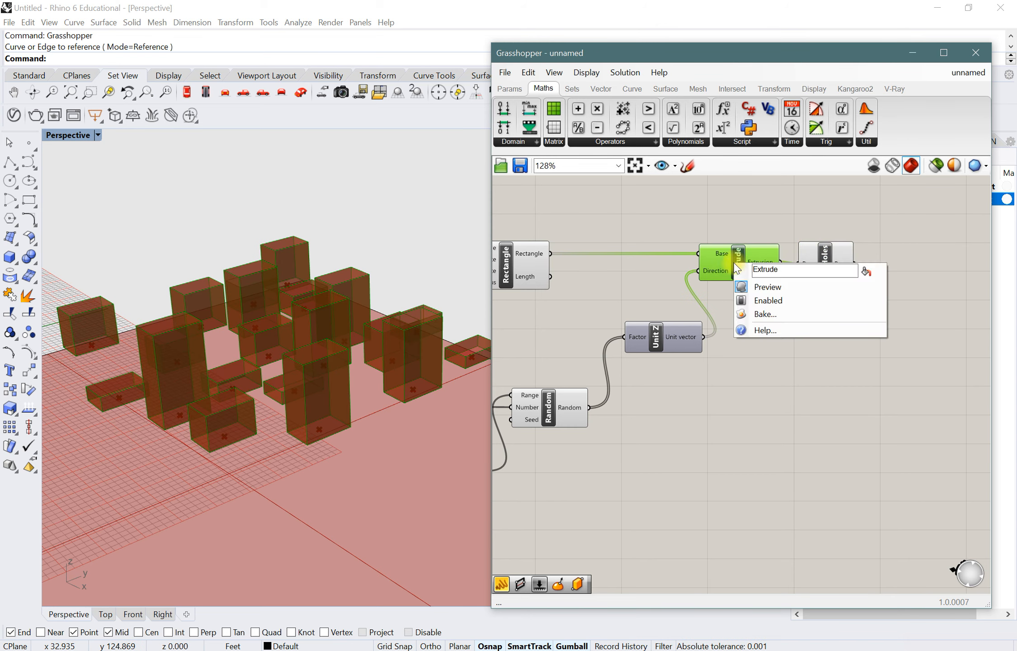
pyautogui.click(752, 286)
pyautogui.click(844, 267)
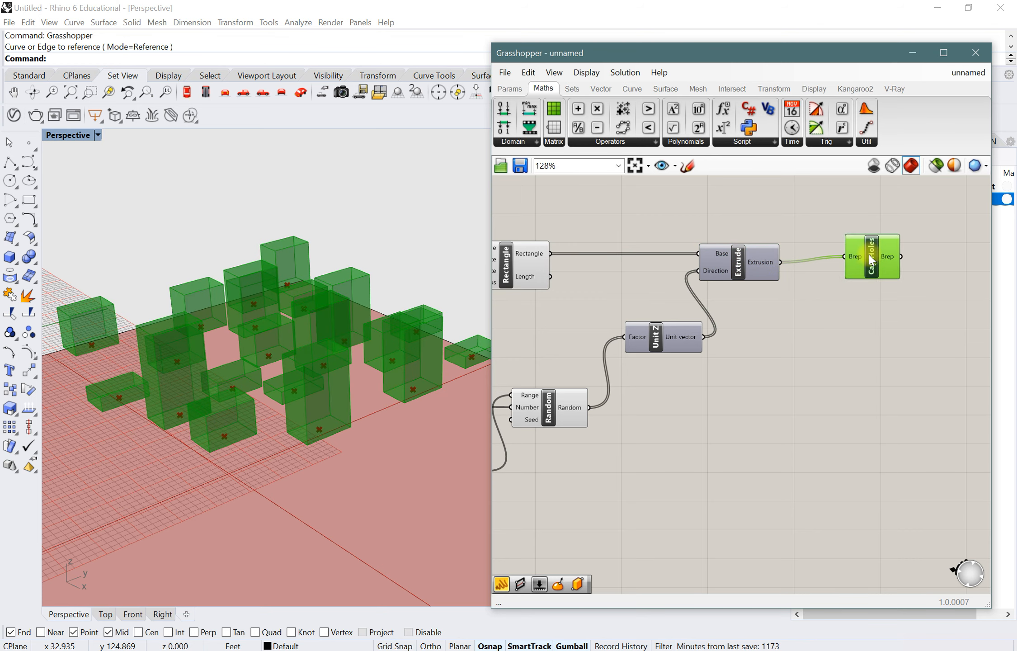
# - Move the height Construct Domain and its two number sliders down to make room beneath Random
pyautogui.scroll(-3, 871, 263)
pyautogui.scroll(5, 803, 293)
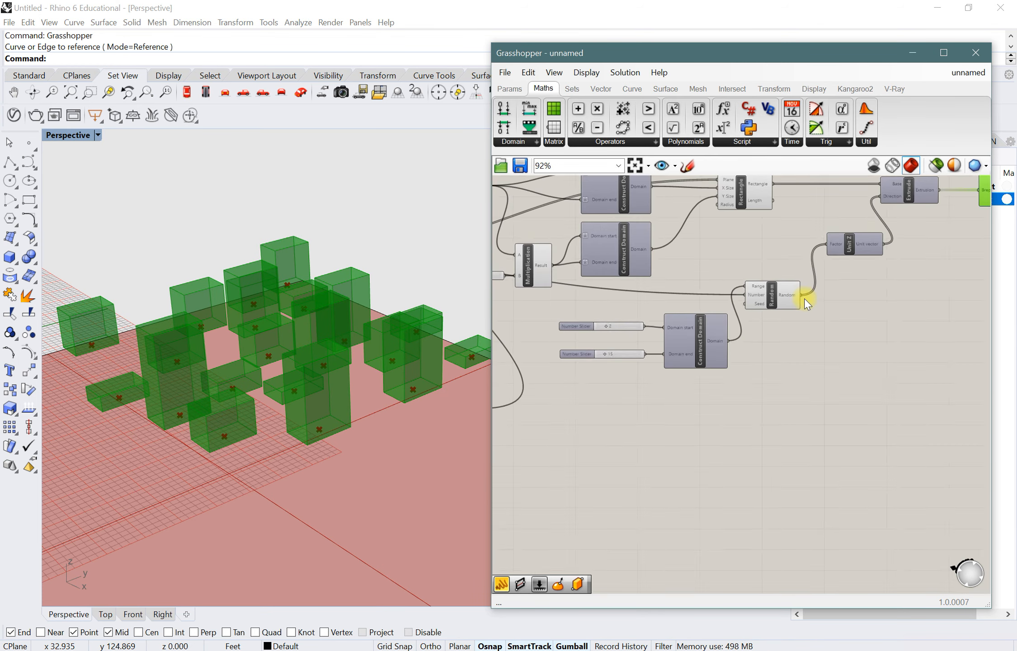
pyautogui.click(802, 293)
pyautogui.moveTo(710, 430); pyautogui.dragTo(581, 316)
pyautogui.moveTo(671, 343); pyautogui.dragTo(690, 374)
pyautogui.scroll(2, 674, 329)
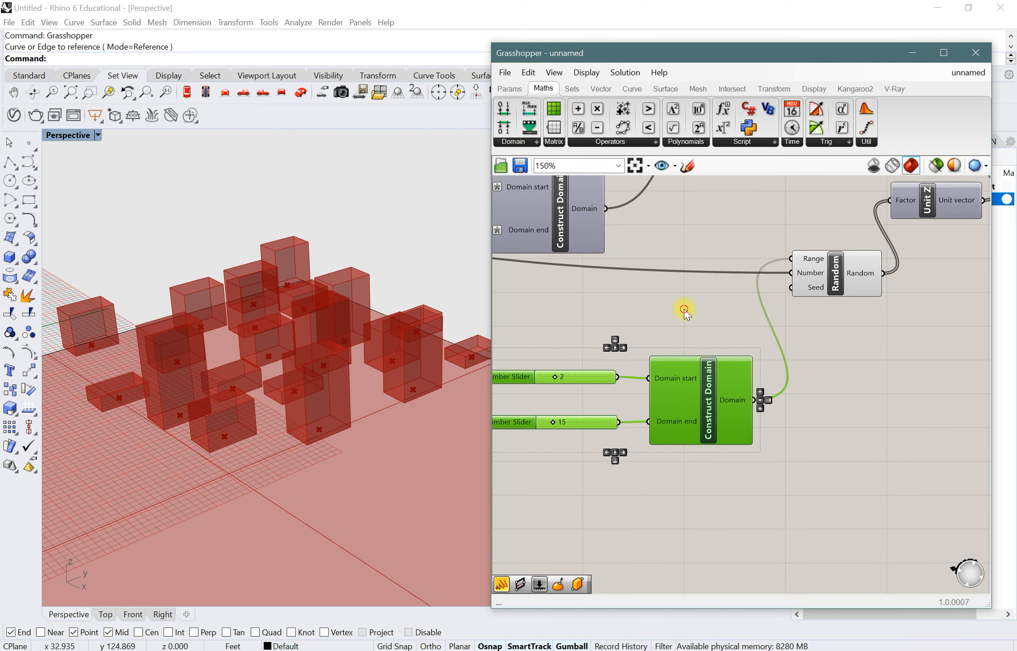
# - Add a number slider starting at 12, wire it into Random's Seed input and change its value to 39
pyautogui.doubleClick(704, 311)
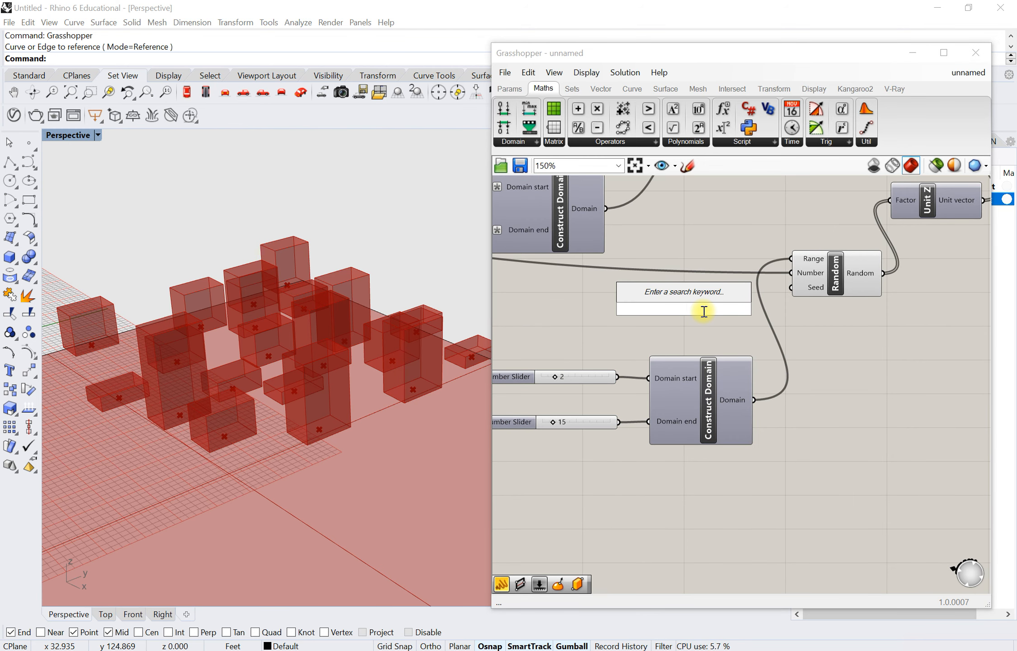
pyautogui.write('12')
pyautogui.press('Return')
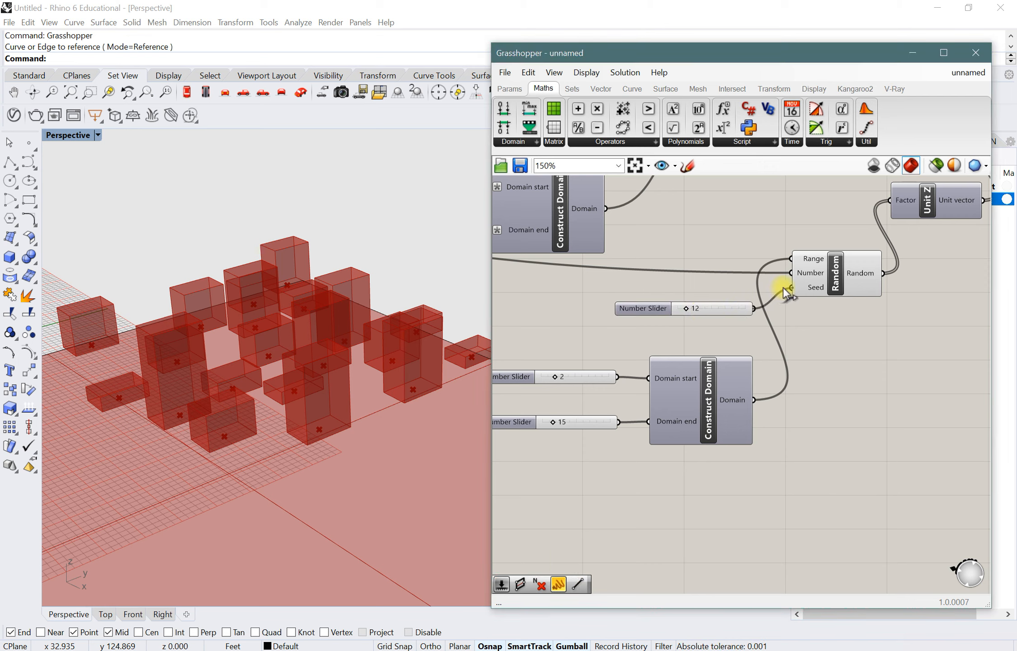
pyautogui.moveTo(785, 287); pyautogui.dragTo(791, 287)
pyautogui.moveTo(685, 308); pyautogui.dragTo(705, 310)
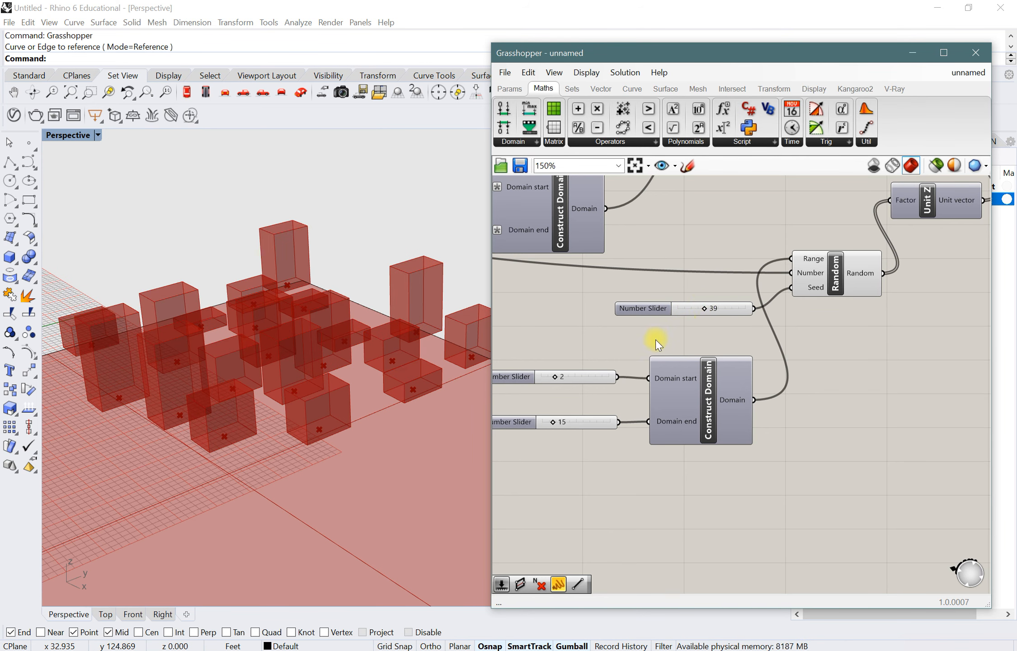
# - Set the Count slider of Populate Geometry to 5
pyautogui.scroll(-5, 863, 352)
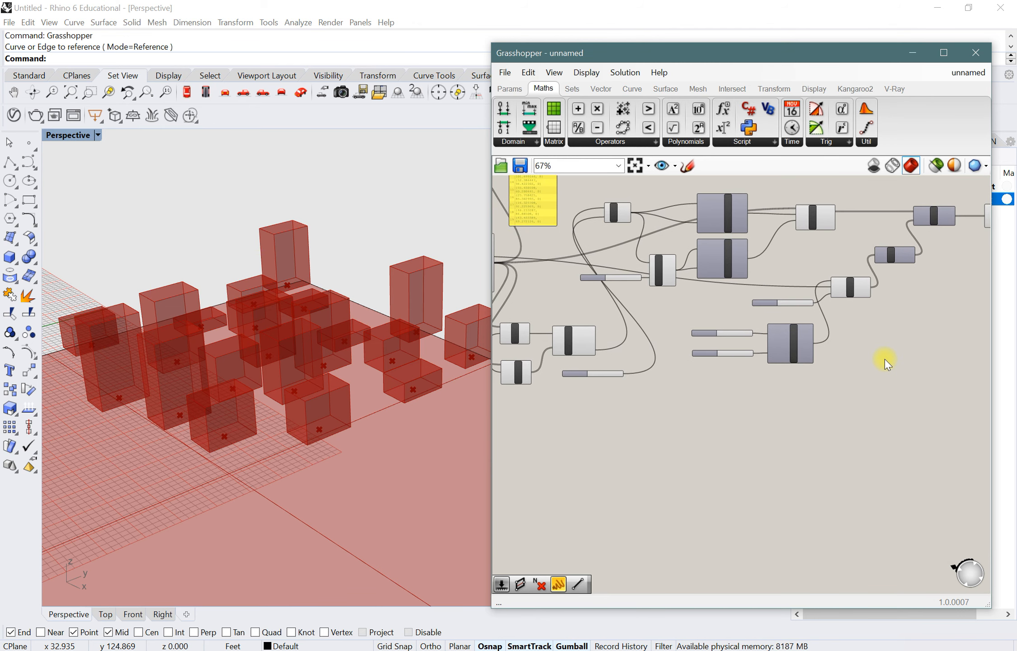
pyautogui.scroll(-3, 885, 360)
pyautogui.scroll(2, 810, 272)
pyautogui.scroll(-3, 854, 331)
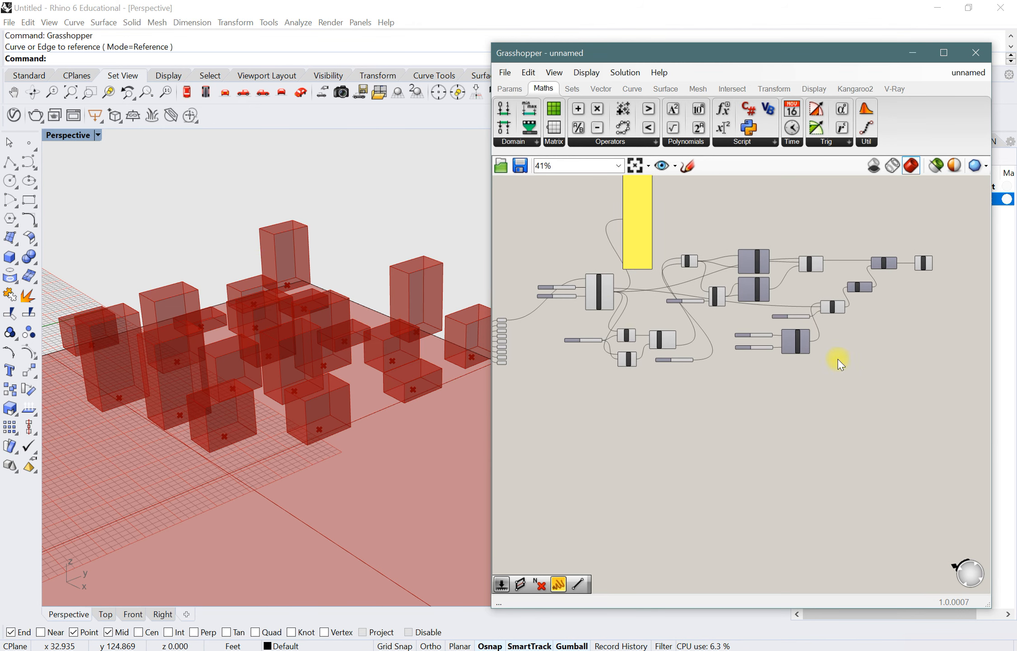
pyautogui.scroll(9, 551, 319)
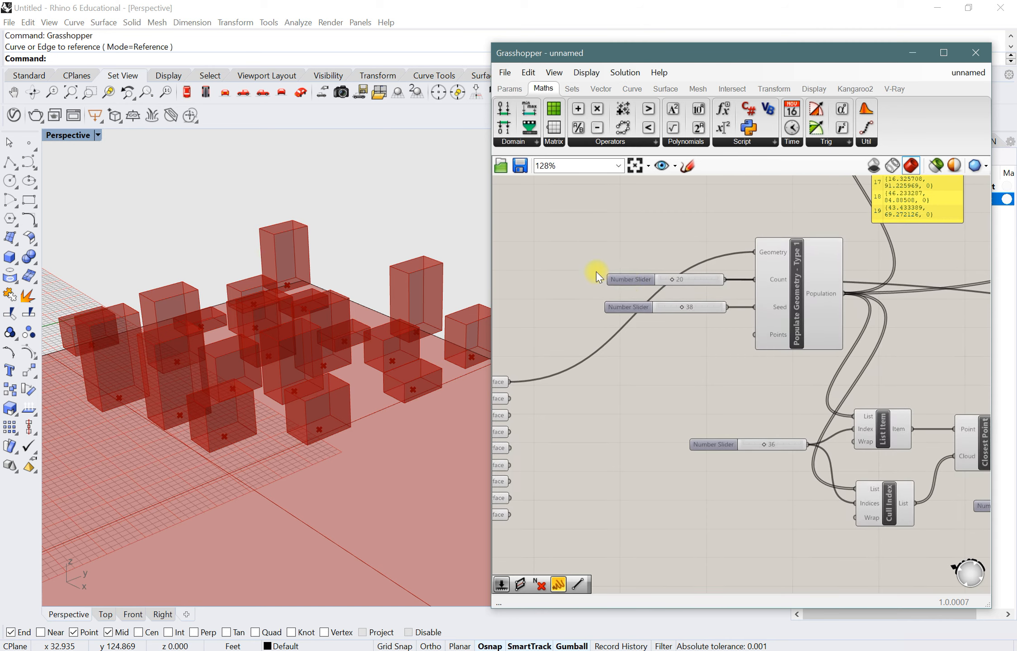
pyautogui.scroll(-5, 298, 364)
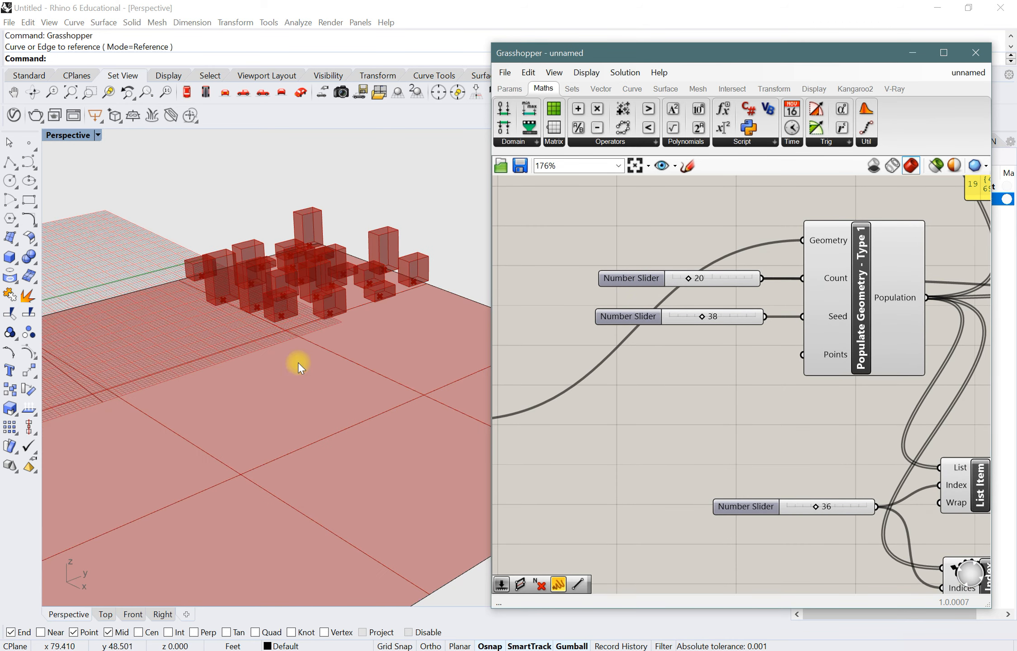
pyautogui.moveTo(298, 363); pyautogui.dragTo(322, 416, button='right')
pyautogui.scroll(5, 296, 317)
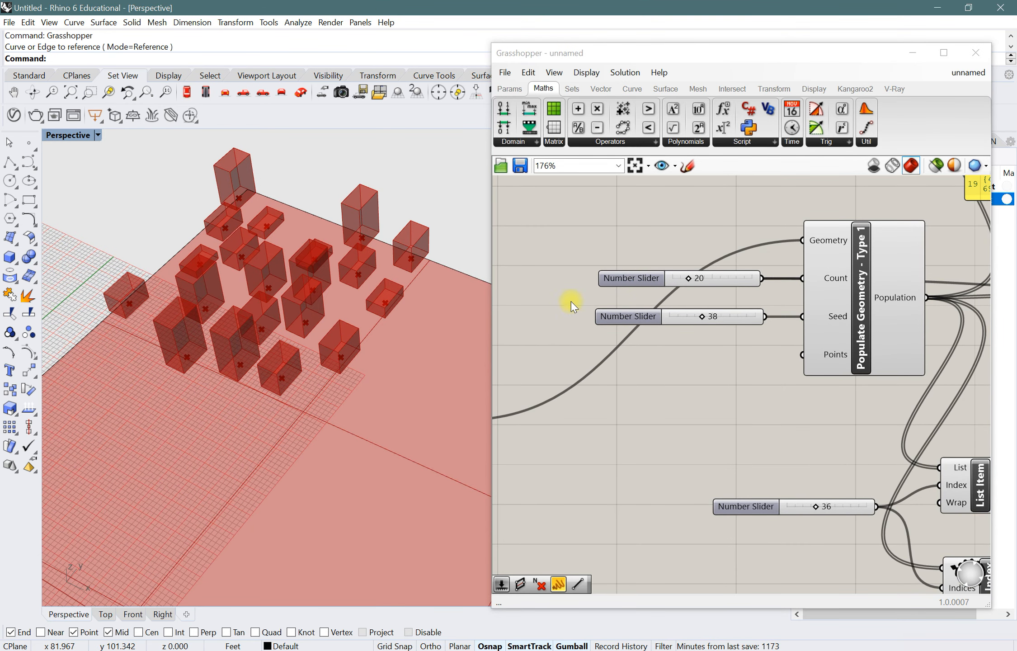
pyautogui.moveTo(691, 278)
pyautogui.mouseDown()
pyautogui.moveTo(679, 279)
pyautogui.moveTo(704, 280)
pyautogui.moveTo(680, 280)
pyautogui.mouseUp()
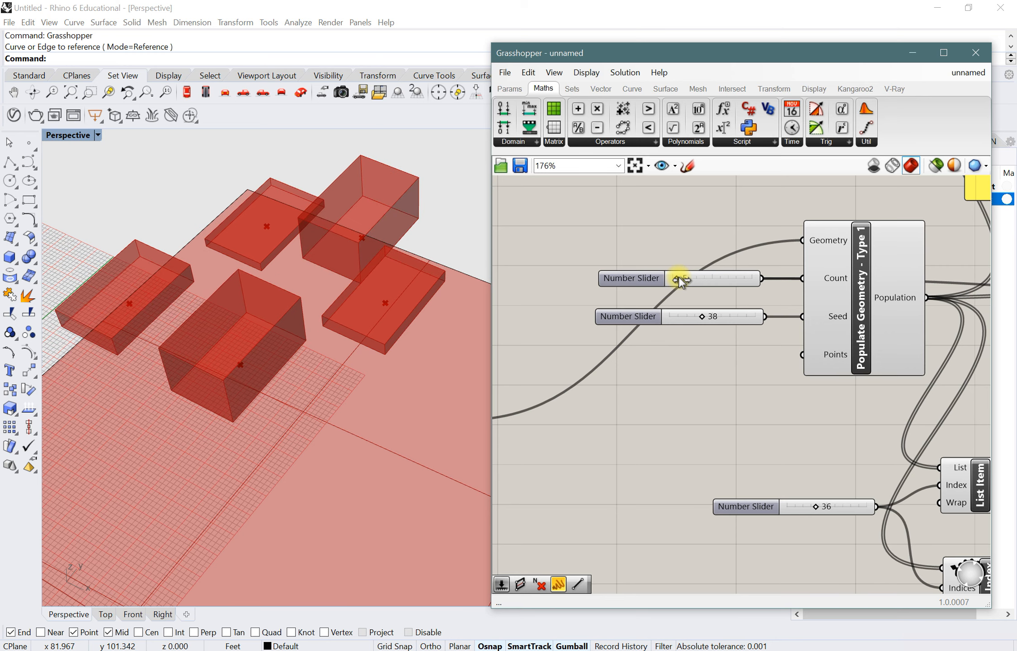
# - Select the Multiplication component with its 1.6 slider and review how the rectangle sizes derive from the closest-point distance
pyautogui.scroll(-5, 722, 354)
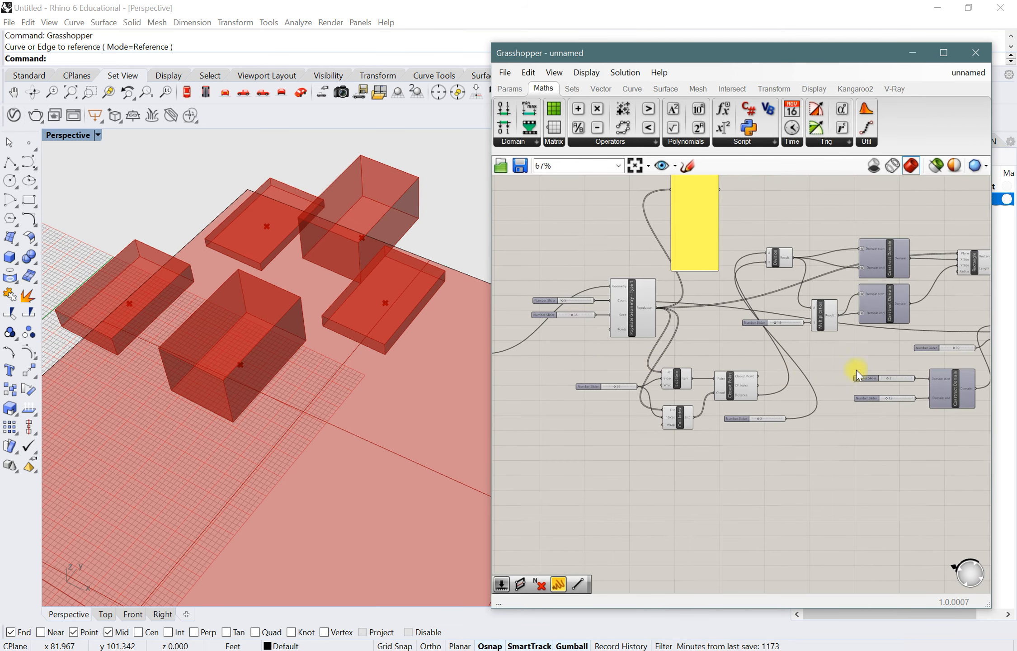
pyautogui.scroll(3, 858, 375)
pyautogui.moveTo(789, 353); pyautogui.dragTo(772, 305)
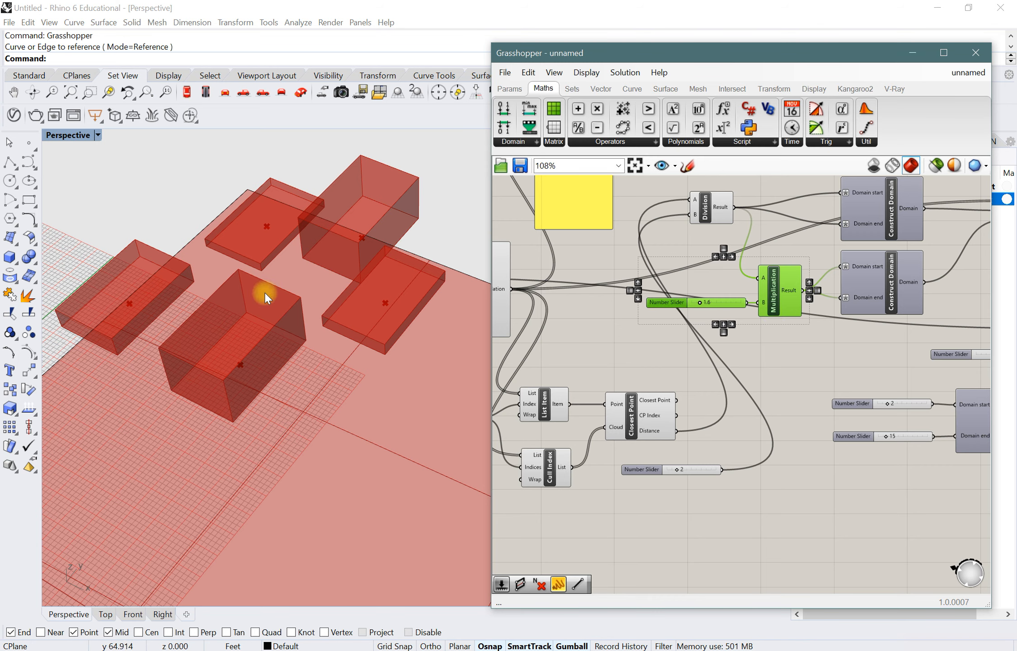
pyautogui.scroll(-3, 844, 336)
pyautogui.scroll(2, 621, 344)
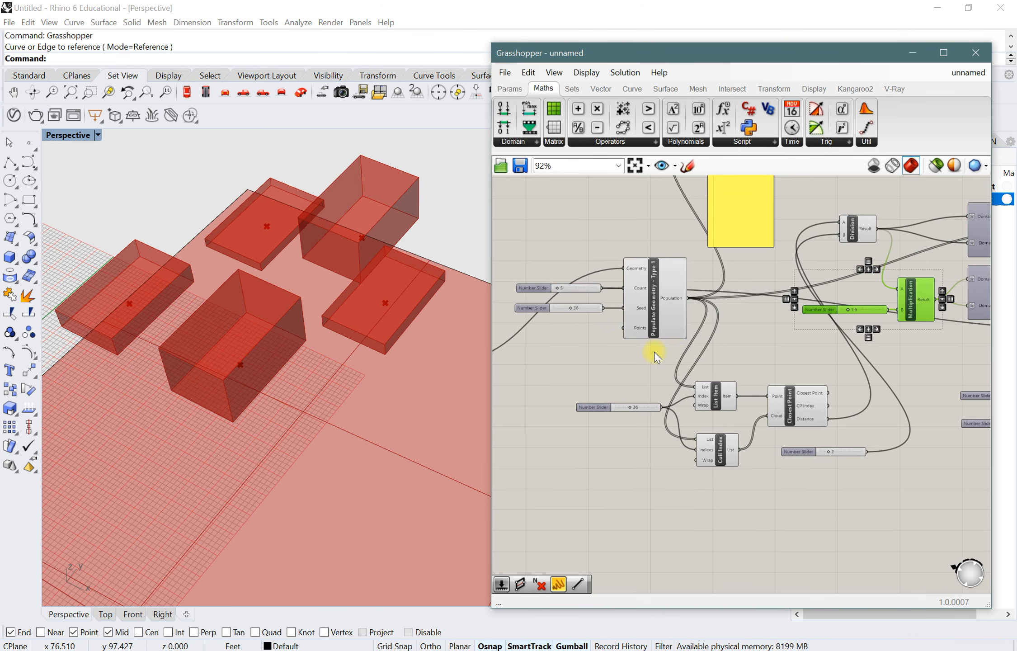
# - Deselect the Multiplication component and its slider, and nudge Multiplication slightly closer to the Construct Domain components
pyautogui.scroll(-3, 691, 346)
pyautogui.scroll(3, 778, 298)
pyautogui.click(872, 357)
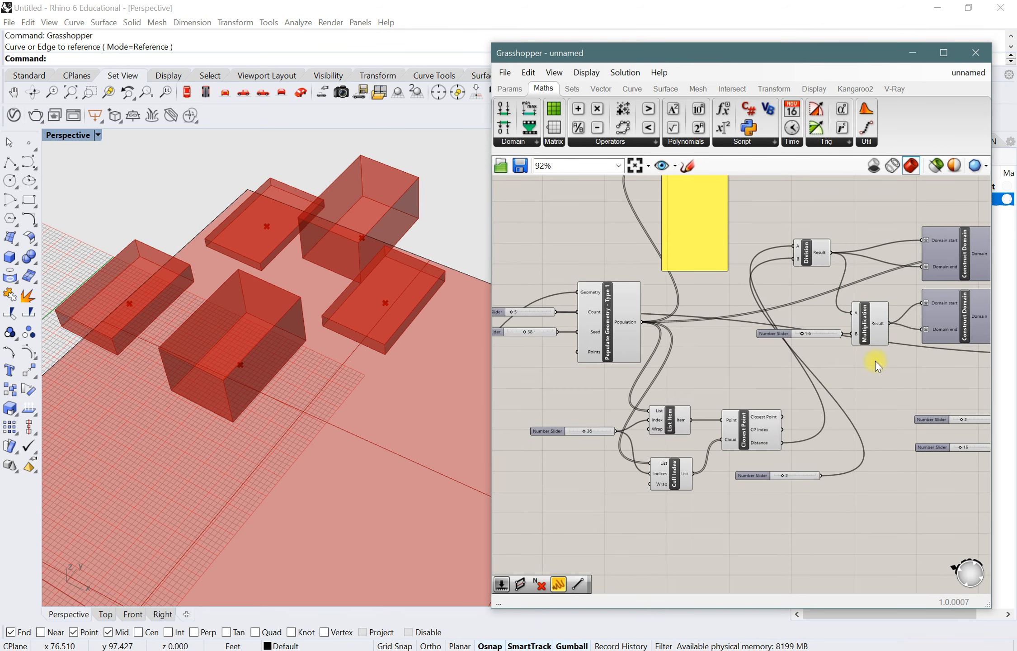
pyautogui.scroll(1, 872, 358)
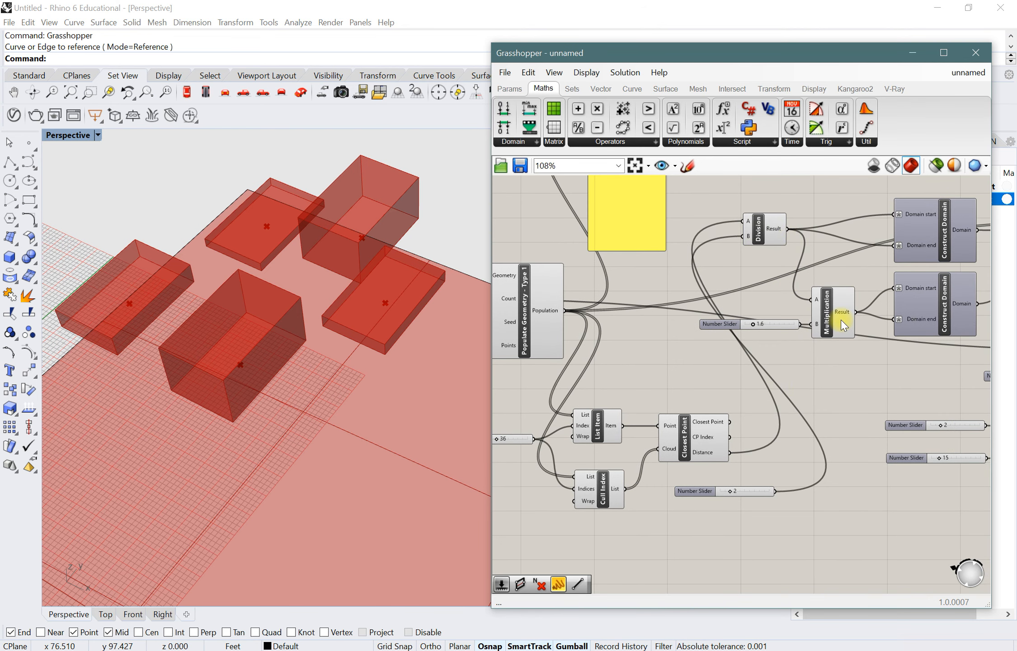
pyautogui.moveTo(842, 325); pyautogui.dragTo(852, 322)
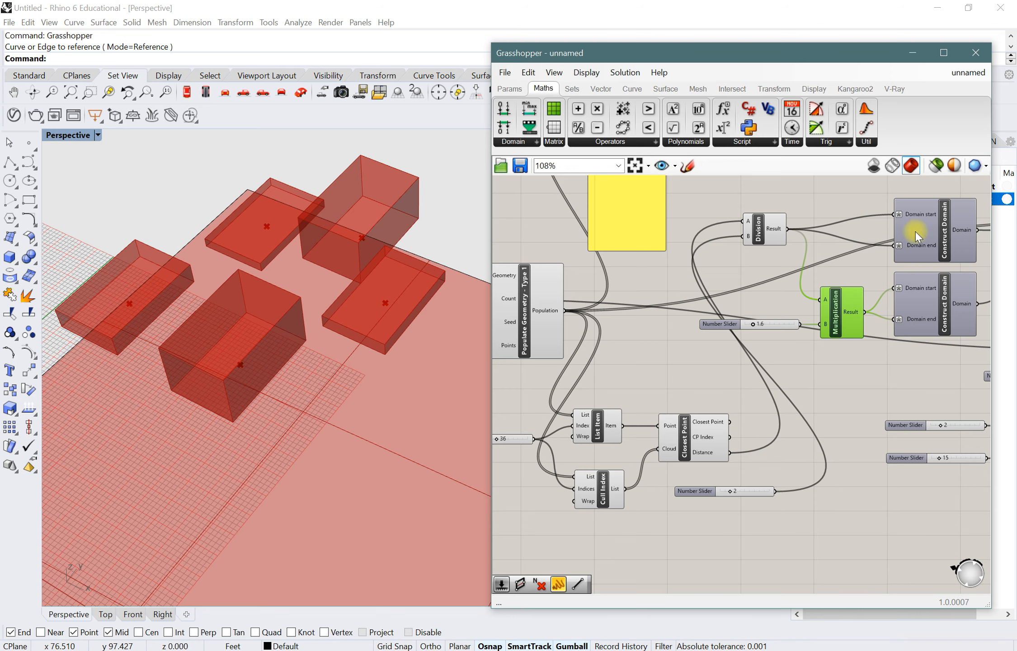
# - Set the Count slider of Populate Geometry to 10
pyautogui.scroll(-3, 869, 359)
pyautogui.scroll(3, 834, 291)
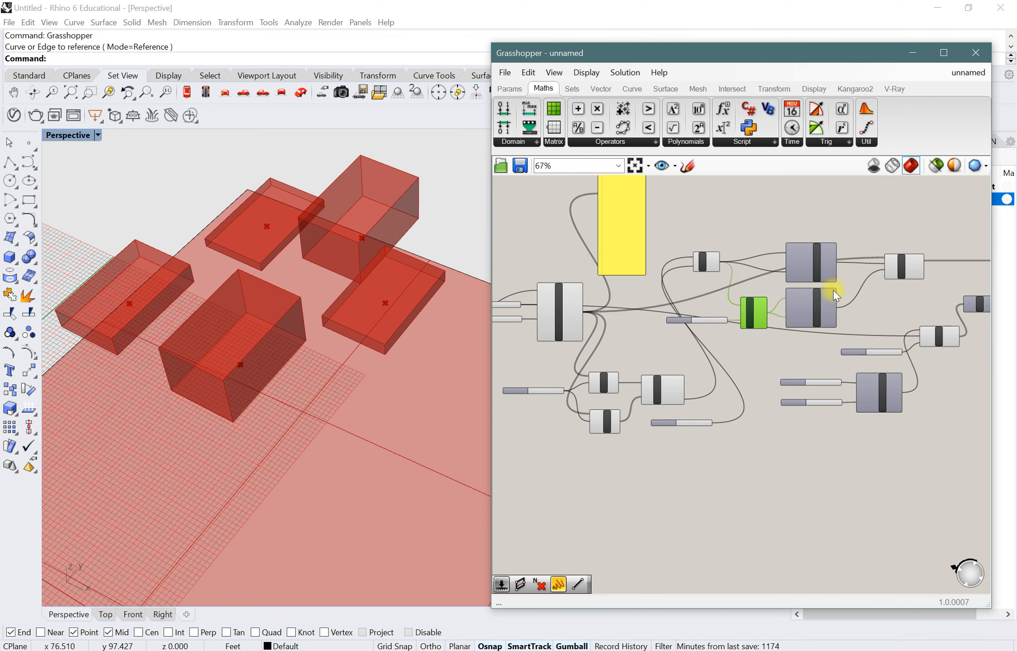
pyautogui.scroll(-1, 728, 377)
pyautogui.moveTo(728, 376); pyautogui.dragTo(799, 366, button='right')
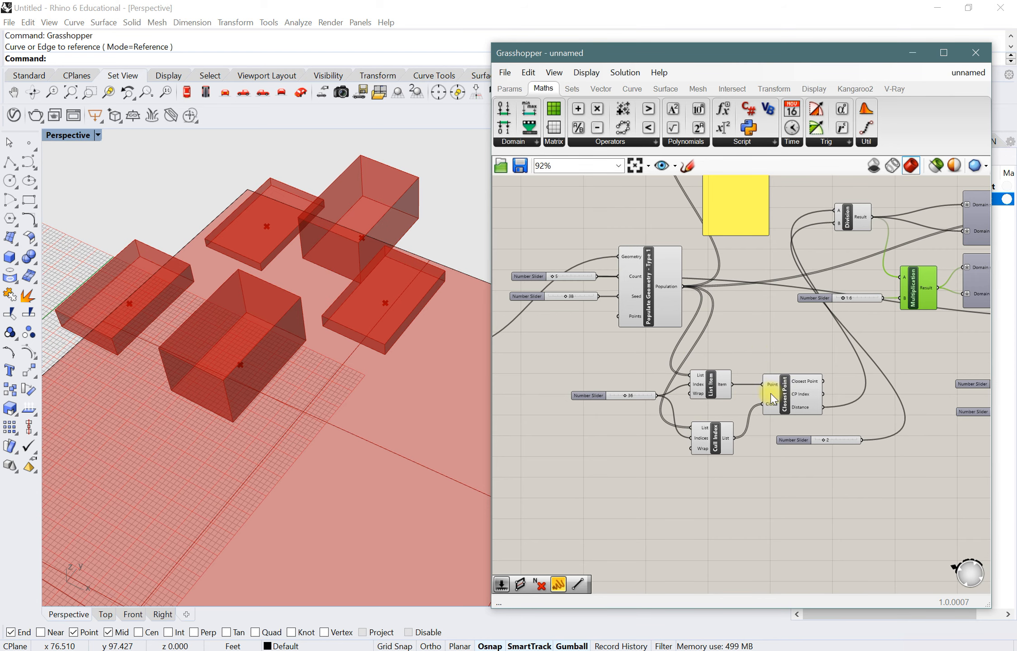
pyautogui.scroll(4, 514, 293)
pyautogui.moveTo(565, 274); pyautogui.dragTo(572, 278)
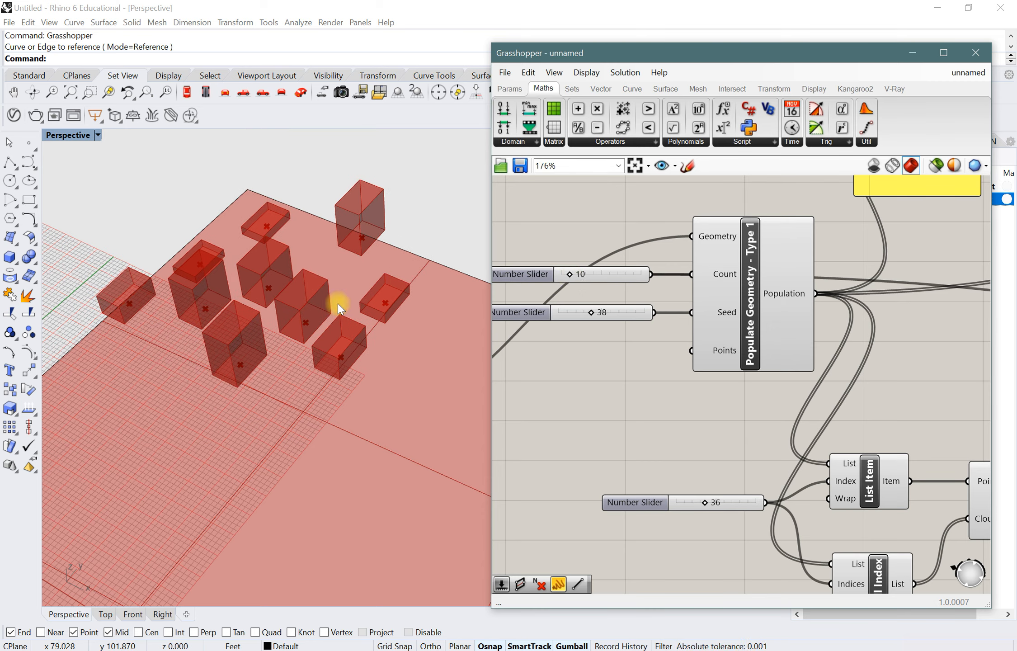
# - Examine the boxes on the subdivided surface and the whole definition, from the split surfaces through to the capped extrusion
pyautogui.moveTo(336, 302); pyautogui.dragTo(206, 363, button='right')
pyautogui.scroll(-5, 725, 401)
pyautogui.scroll(-2, 734, 478)
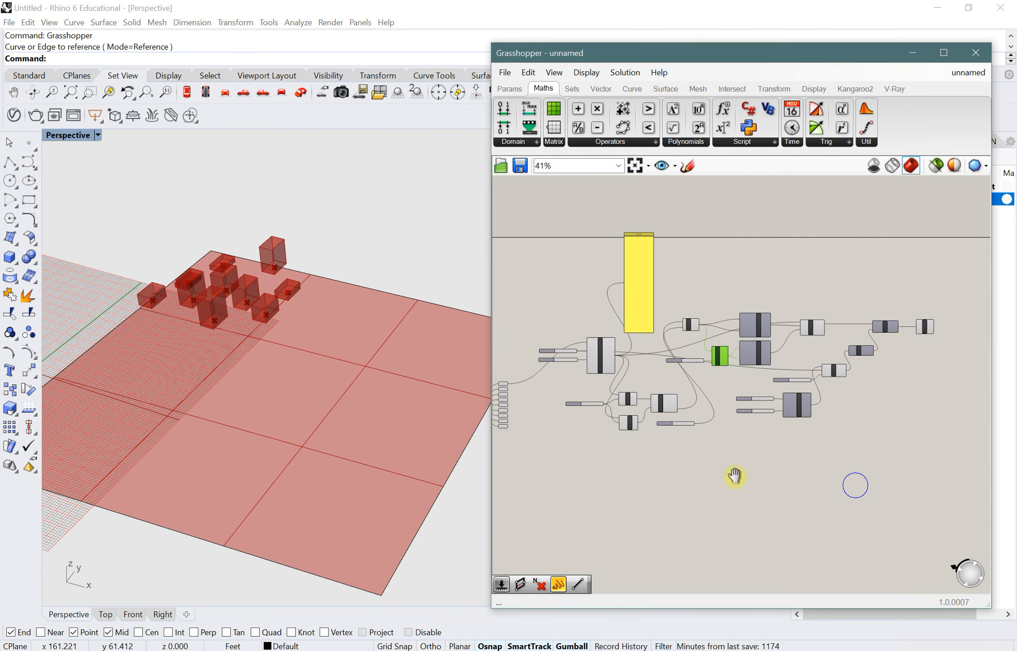
pyautogui.scroll(5, 854, 402)
pyautogui.scroll(-3, 803, 374)
pyautogui.scroll(-2, 801, 369)
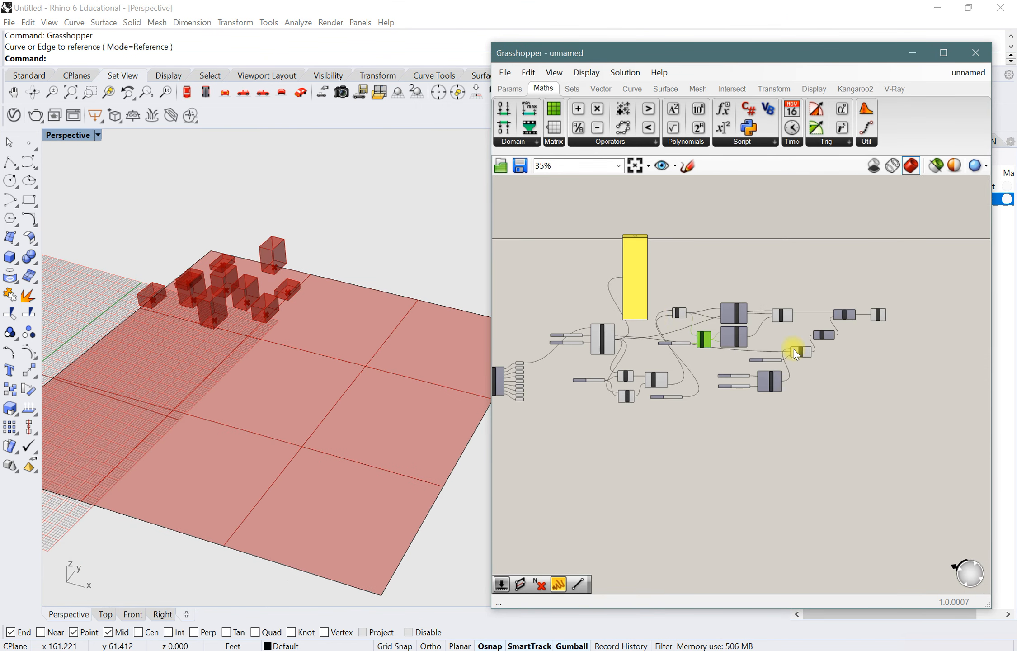
pyautogui.scroll(2, 650, 325)
pyautogui.scroll(2, 593, 313)
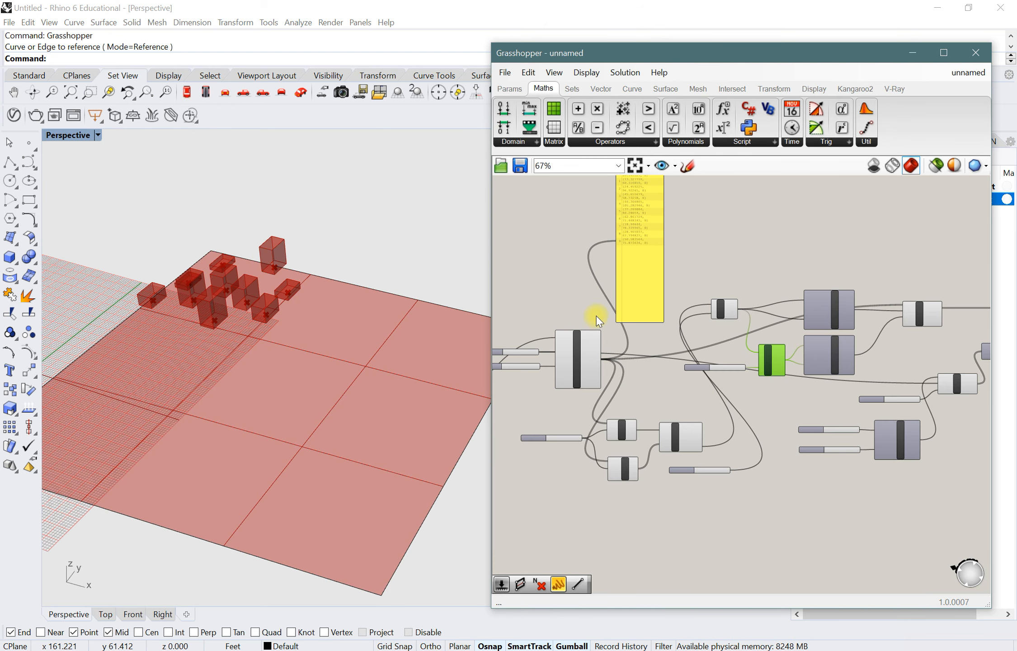
pyautogui.scroll(-4, 718, 300)
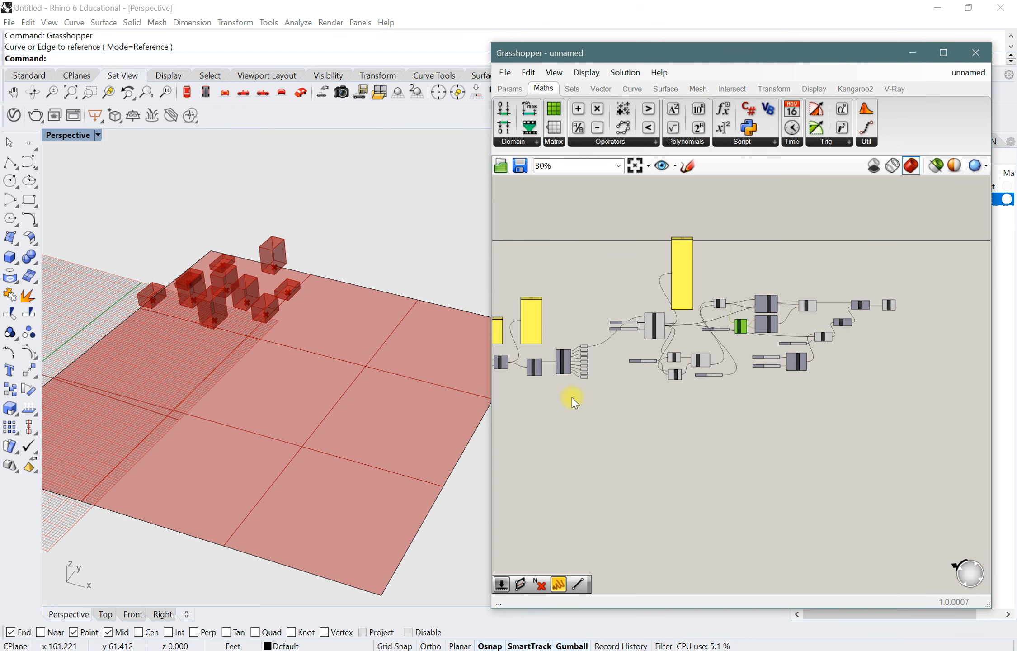
pyautogui.scroll(2, 575, 325)
pyautogui.scroll(1, 578, 324)
pyautogui.scroll(-1, 578, 325)
pyautogui.scroll(-1, 691, 366)
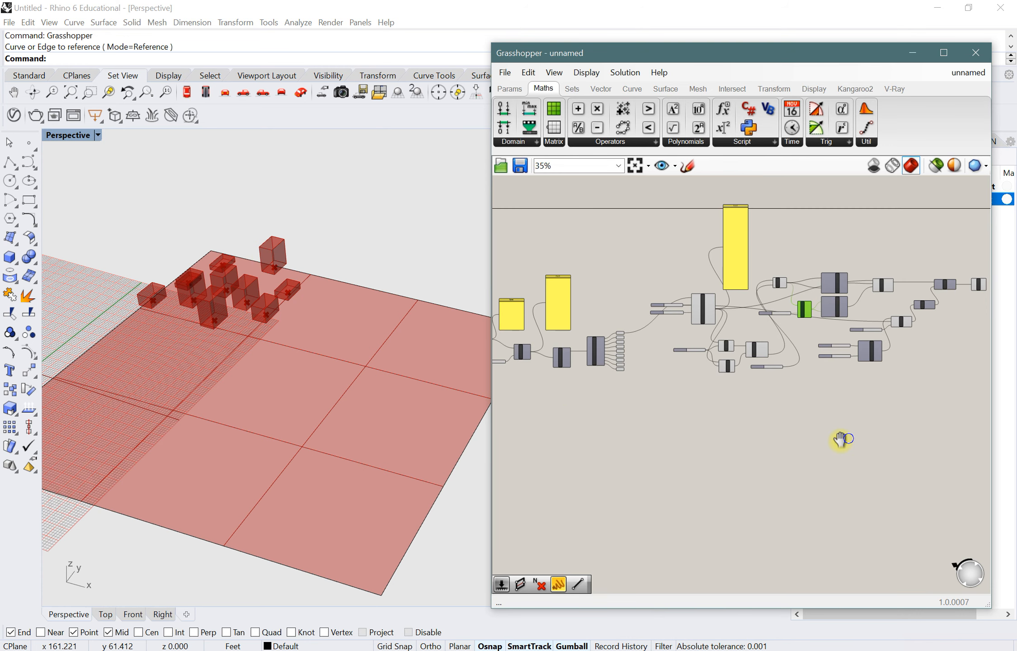
pyautogui.moveTo(841, 439); pyautogui.dragTo(814, 455, button='right')
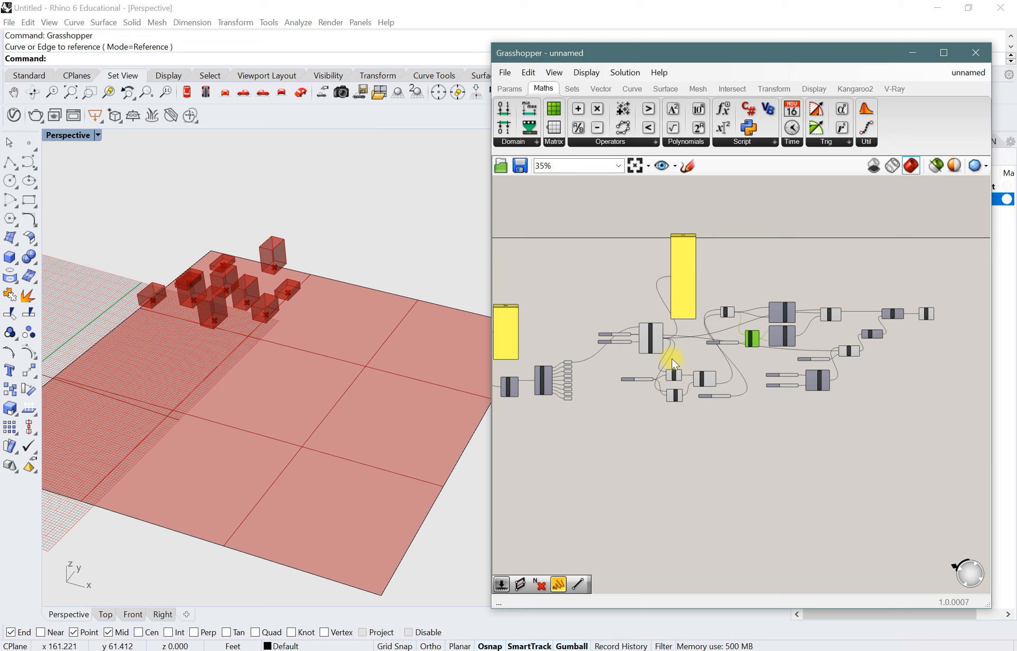
# - Examine which of the Surface parameters after Explode Tree feeds Populate Geometry and where its boxes sit on the site
pyautogui.scroll(2, 537, 379)
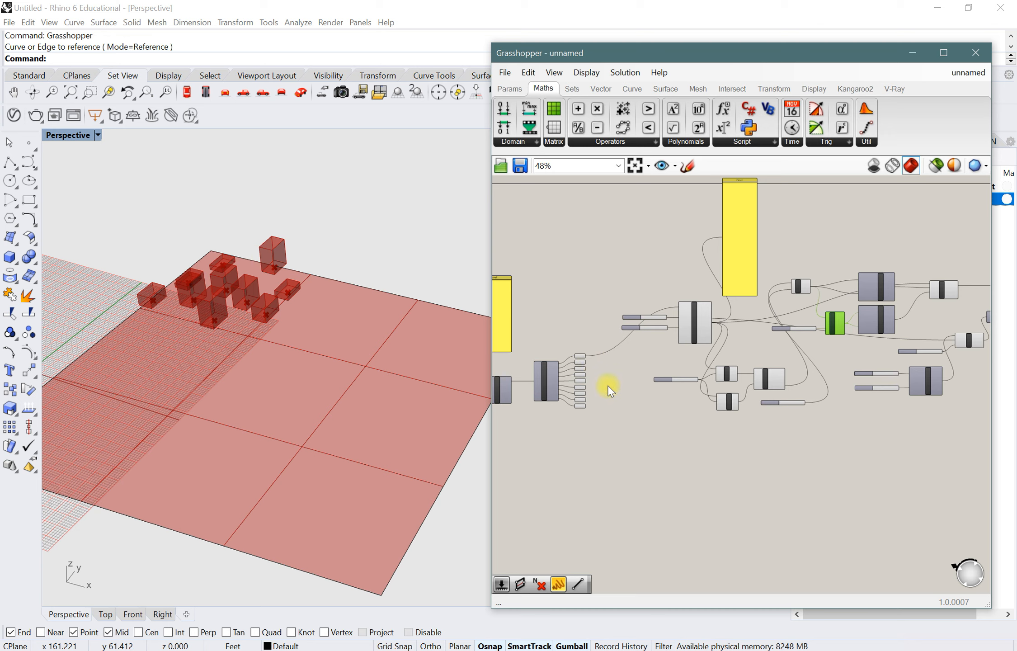
pyautogui.scroll(1, 575, 363)
pyautogui.scroll(1, 597, 354)
pyautogui.scroll(-2, 633, 357)
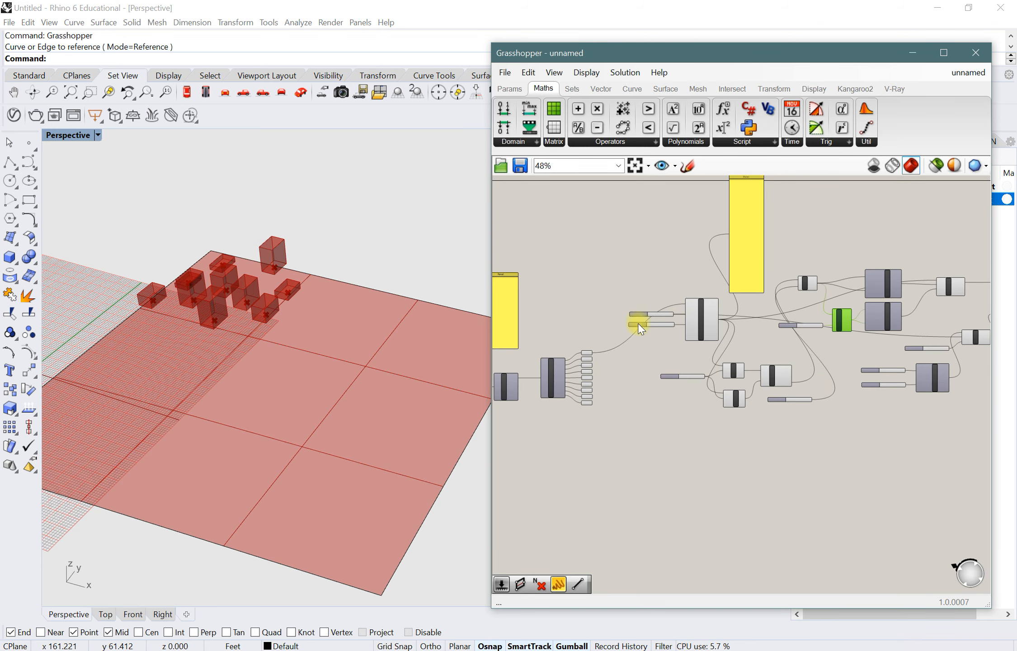
pyautogui.scroll(2, 607, 400)
pyautogui.scroll(2, 597, 396)
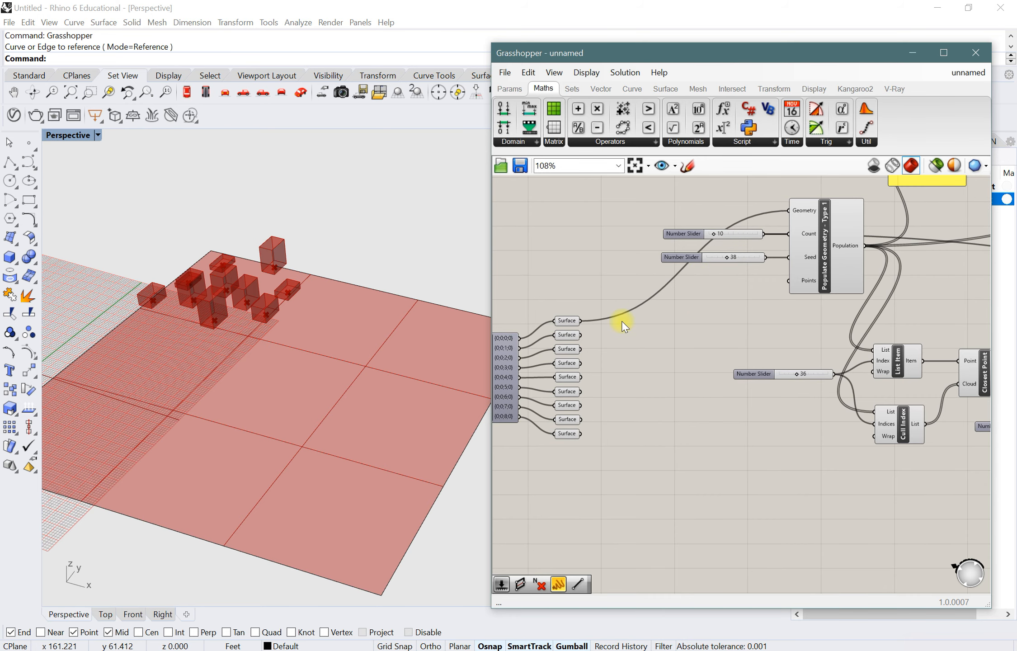
pyautogui.moveTo(658, 375); pyautogui.dragTo(695, 367, button='right')
pyautogui.scroll(-2, 339, 361)
pyautogui.scroll(-2, 339, 361)
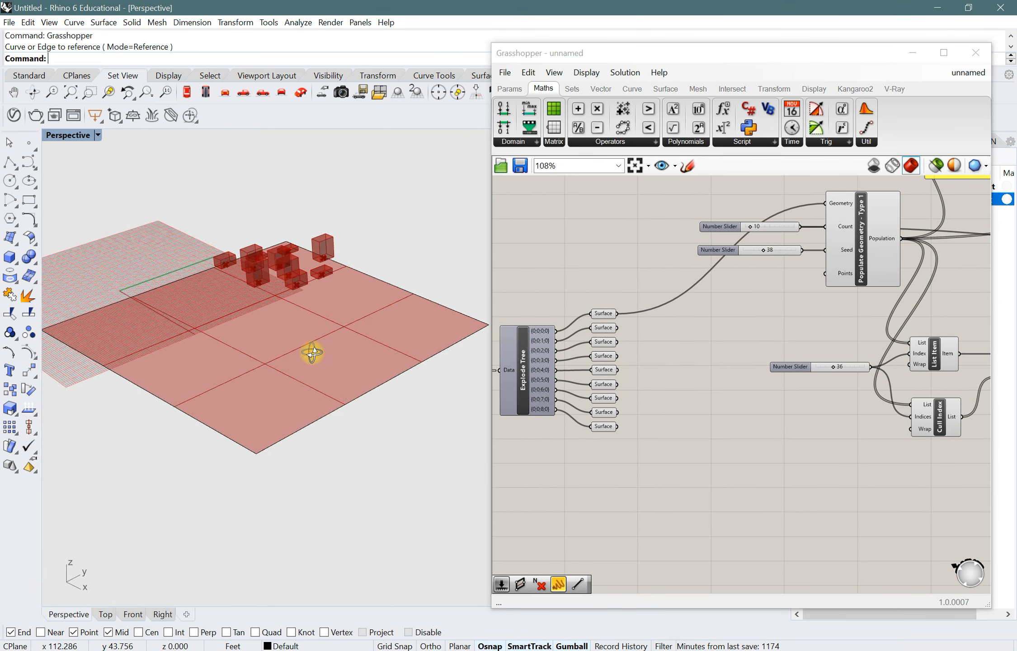
pyautogui.scroll(1, 332, 356)
pyautogui.scroll(2, 236, 316)
pyautogui.scroll(-1, 340, 331)
pyautogui.scroll(1, 225, 335)
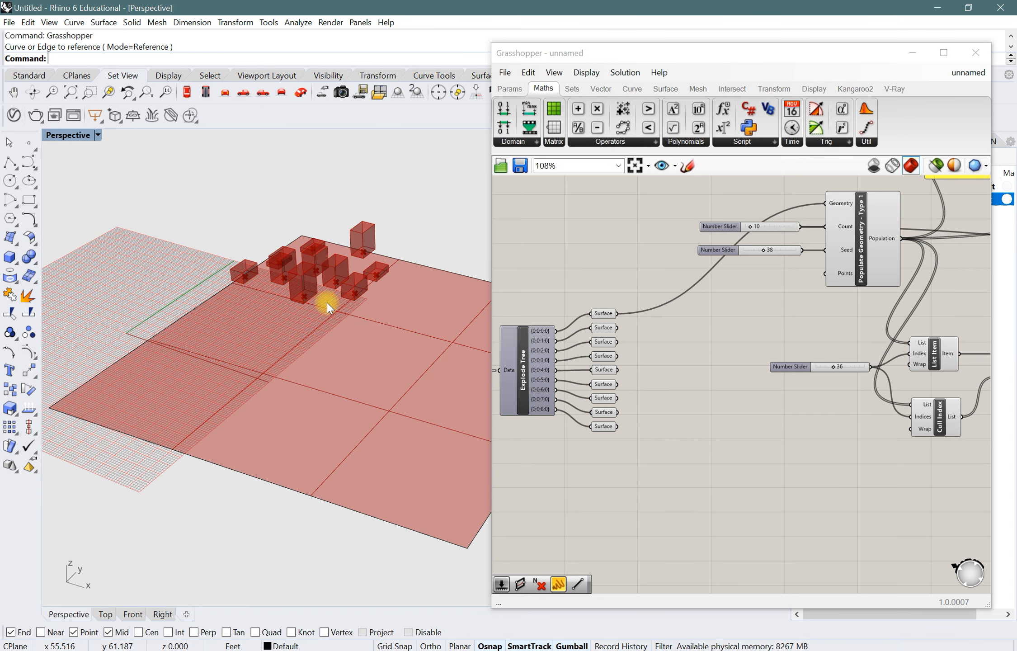
# - Wire the fifth Surface parameter into Populate Geometry's Geometry input in addition to the first one, and inspect both sets of boxes
pyautogui.click(603, 371)
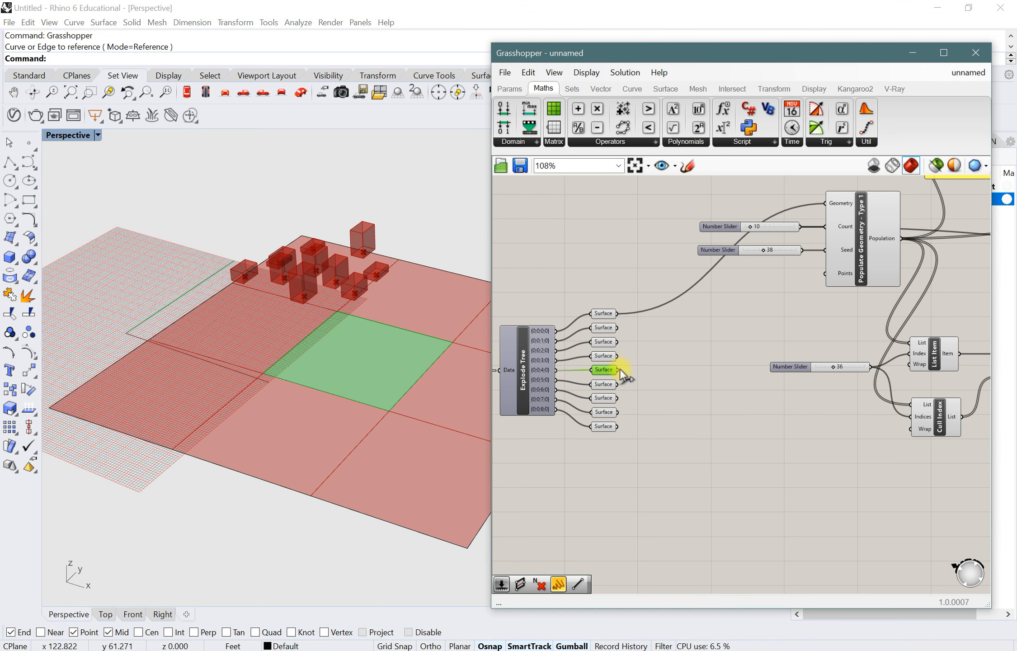
pyautogui.moveTo(618, 370); pyautogui.dragTo(824, 204)
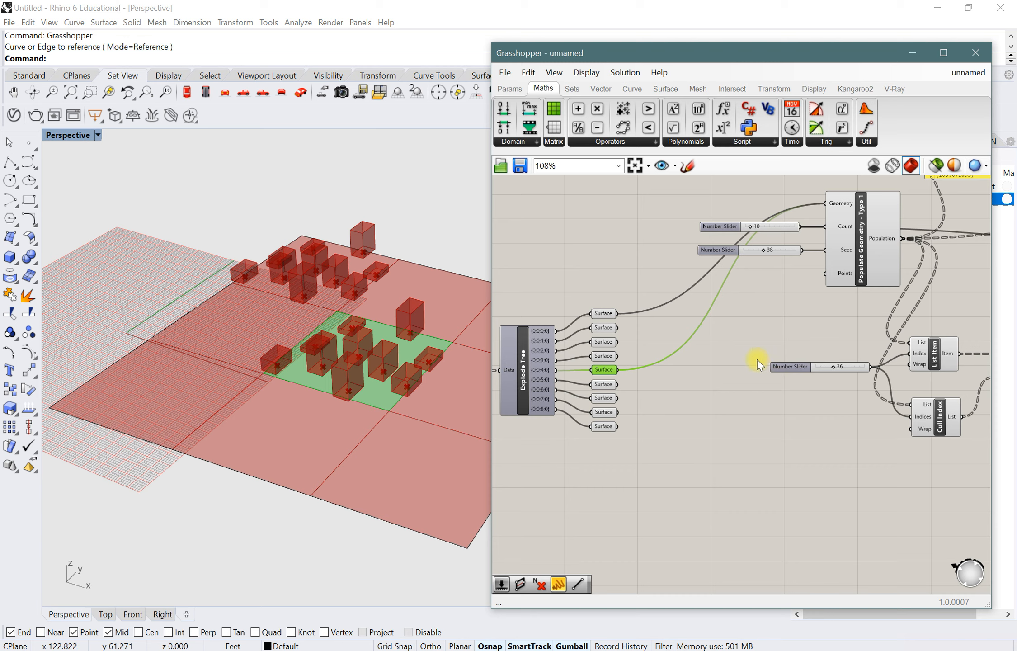
pyautogui.moveTo(464, 363); pyautogui.dragTo(337, 403, button='right')
pyautogui.scroll(3, 360, 351)
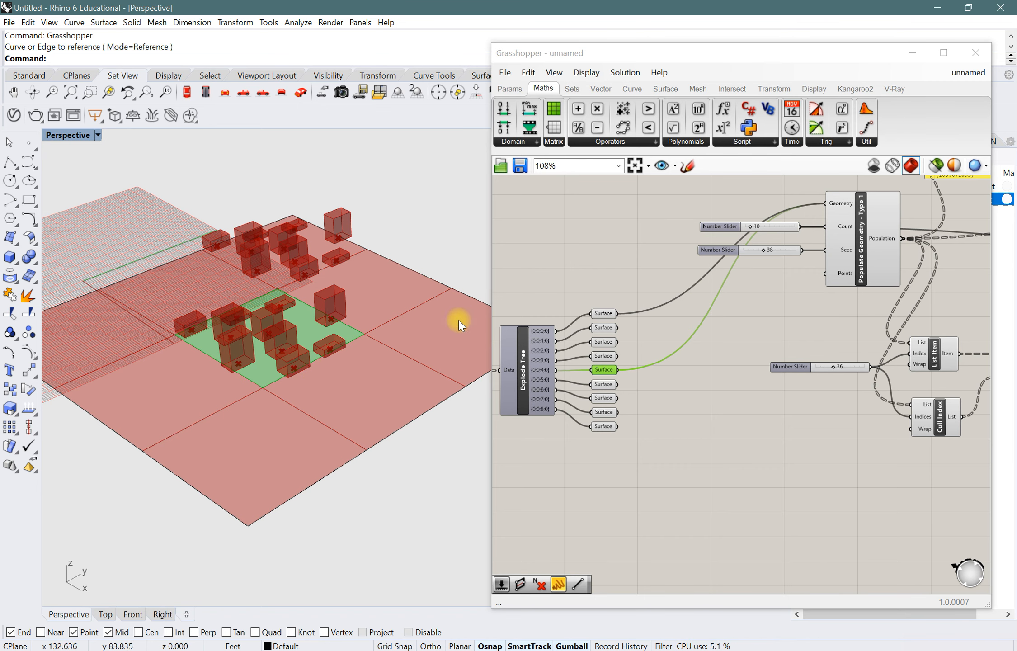
# - Set the Count slider of Populate Geometry to 14
pyautogui.scroll(2, 751, 229)
pyautogui.click(751, 226)
pyautogui.moveTo(751, 225); pyautogui.dragTo(753, 229)
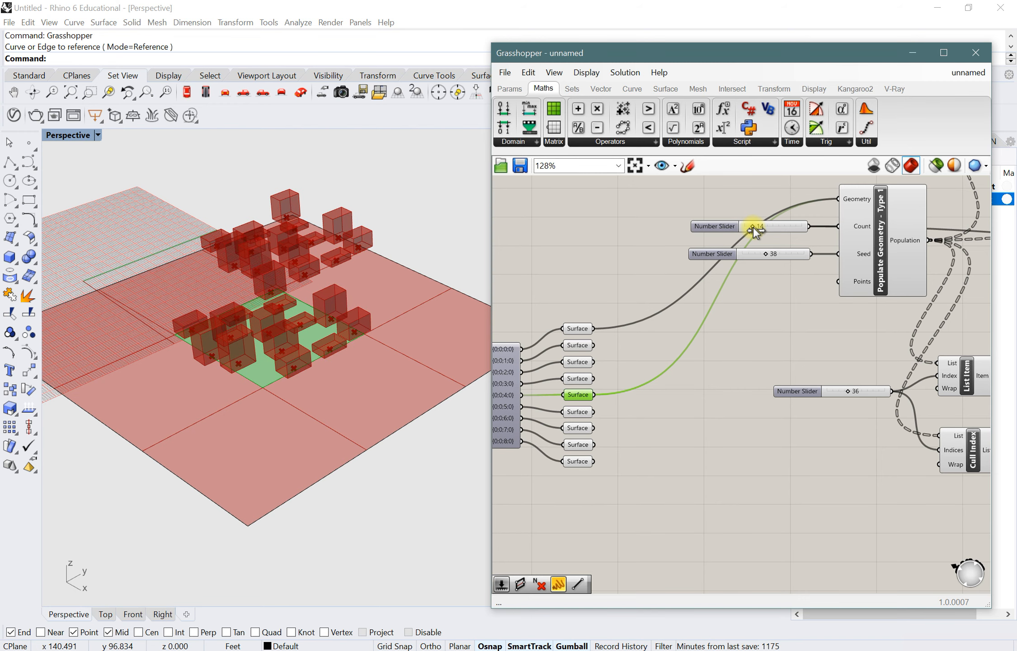
# - Disconnect the fifth Surface parameter from Populate Geometry's Geometry input
pyautogui.scroll(-3, 625, 252)
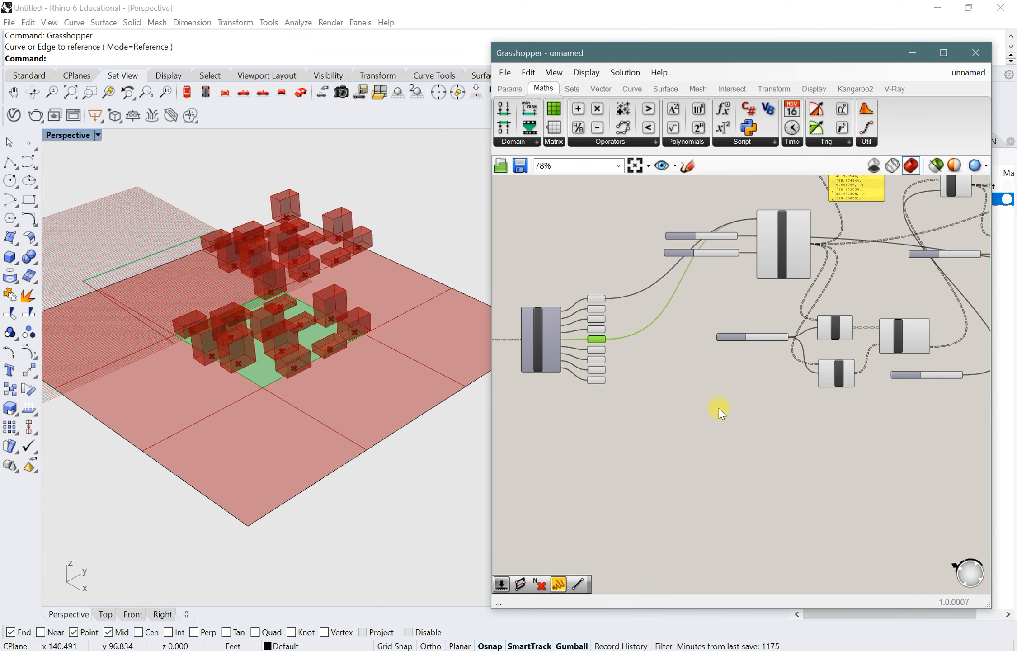
pyautogui.scroll(-2, 719, 409)
pyautogui.moveTo(784, 434); pyautogui.dragTo(626, 405, button='right')
pyautogui.scroll(-2, 730, 412)
pyautogui.scroll(2, 592, 393)
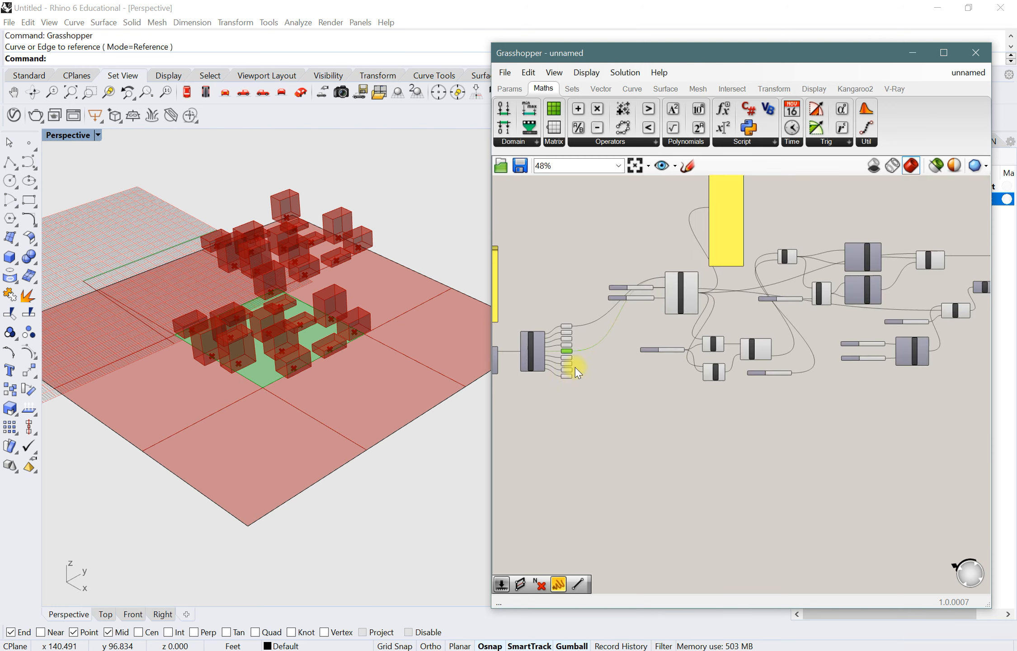
pyautogui.scroll(5, 575, 367)
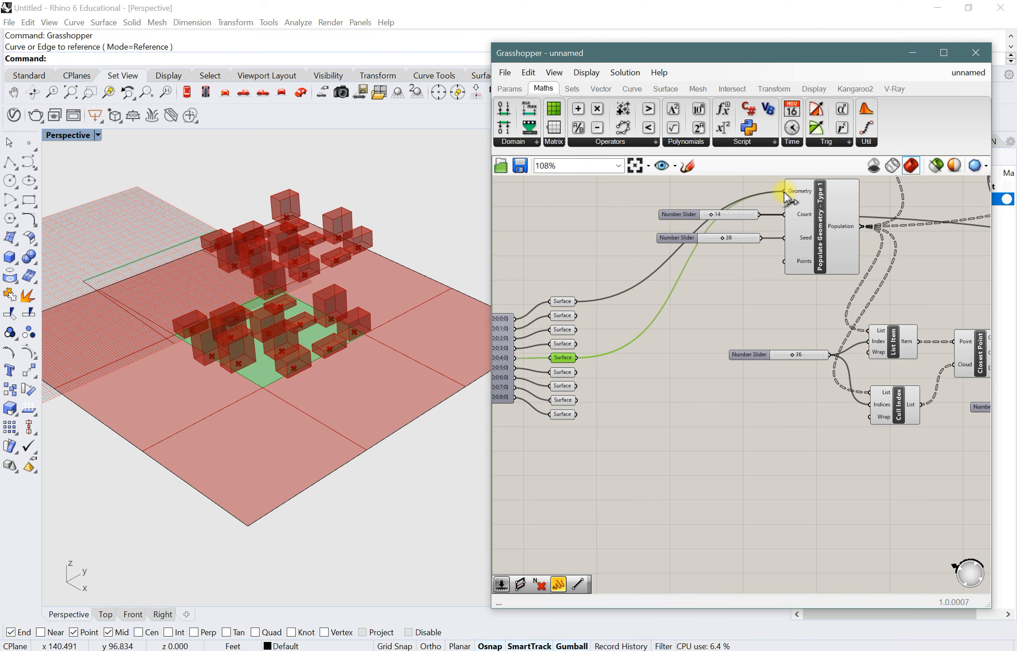
pyautogui.keyDown('ctrl'); pyautogui.moveTo(784, 192); pyautogui.dragTo(575, 360); pyautogui.keyUp('ctrl')
# - Delete the yellow text panel connected to the Population output of Populate Geometry
pyautogui.scroll(-5, 608, 354)
pyautogui.moveTo(887, 421); pyautogui.dragTo(799, 437, button='right')
pyautogui.scroll(1, 816, 387)
pyautogui.moveTo(905, 414); pyautogui.dragTo(723, 425)
pyautogui.click(609, 272)
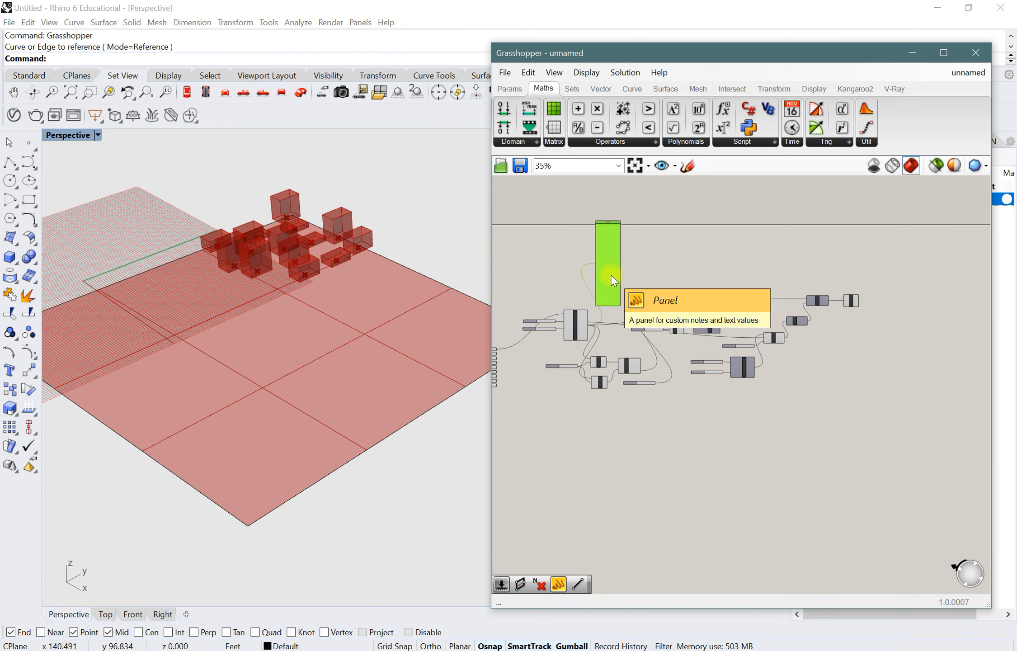
pyautogui.press('Delete')
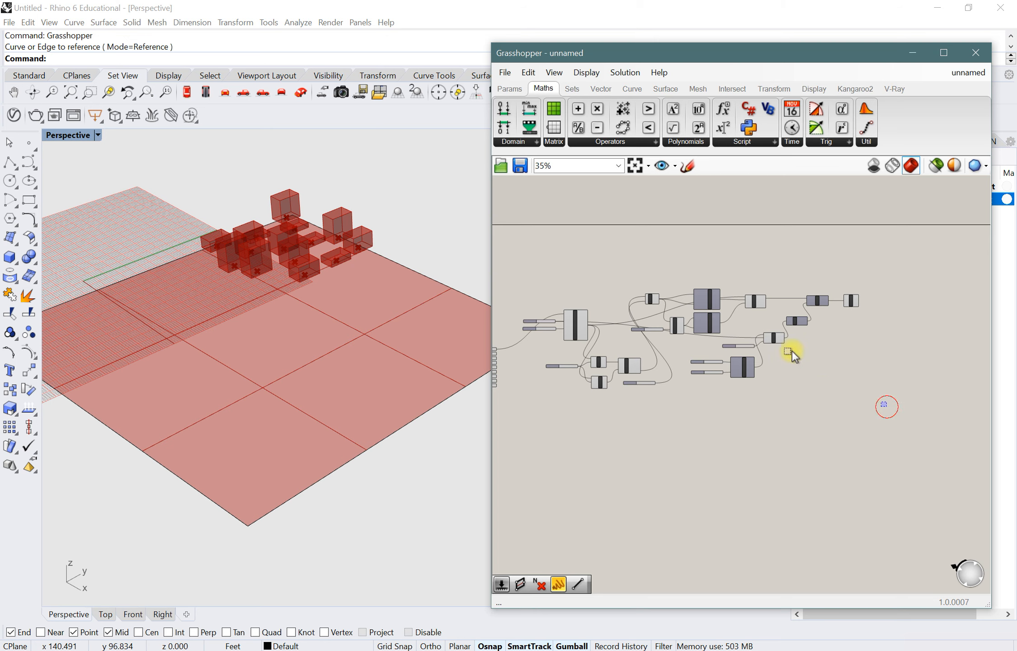
# - Group all components from Populate Geometry through the final capping component, and shift the group up to free space beneath
pyautogui.moveTo(793, 351); pyautogui.dragTo(550, 259)
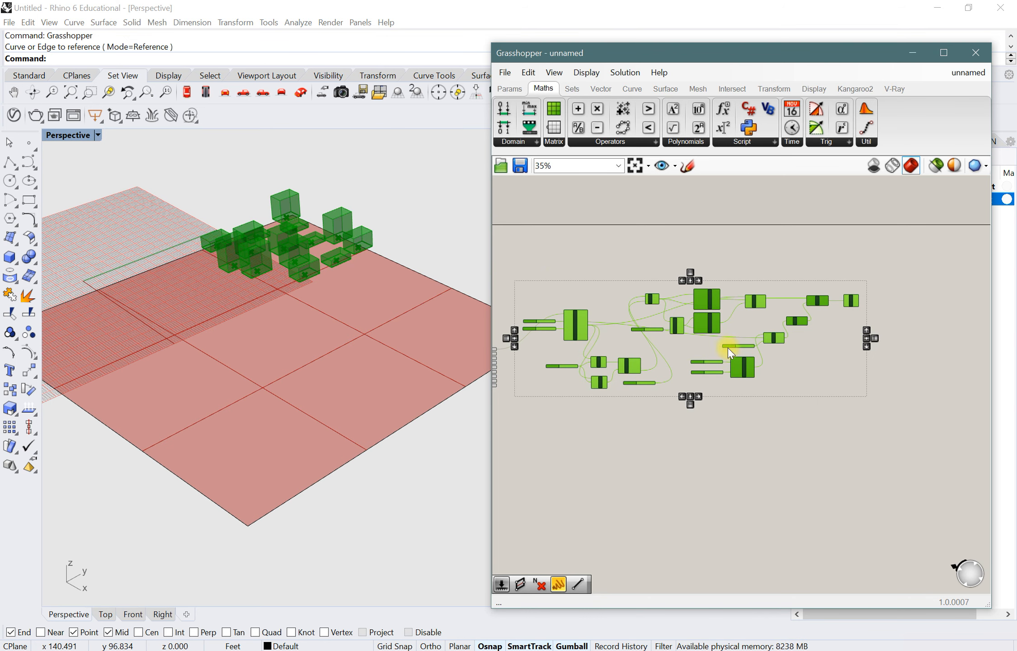
pyautogui.rightClick(808, 358)
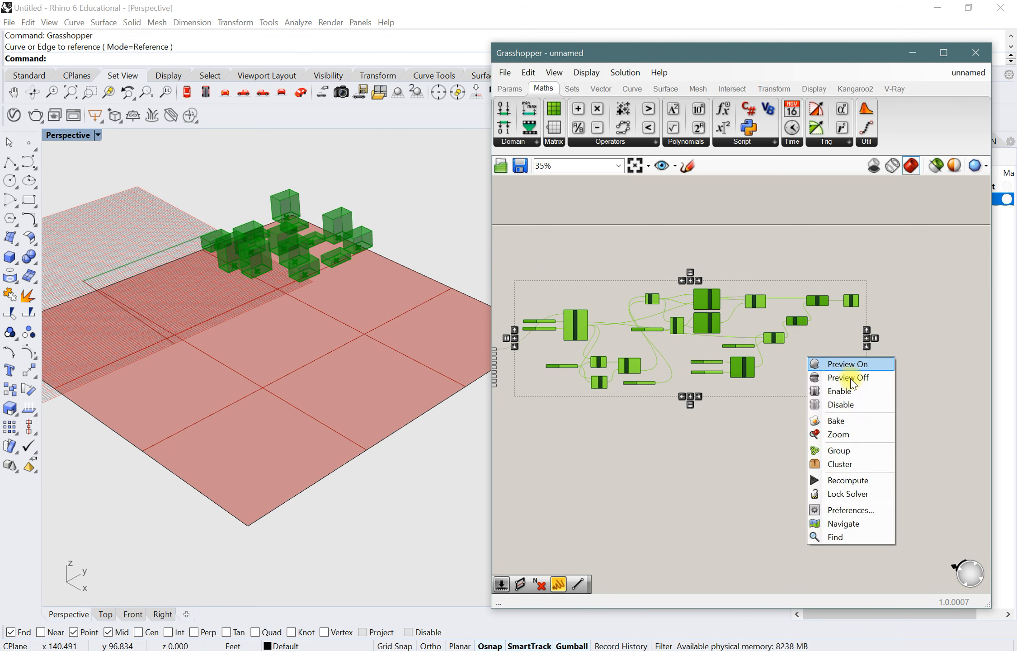
pyautogui.click(850, 452)
pyautogui.moveTo(795, 363); pyautogui.dragTo(833, 315)
# - Select everything in the box-generating group, duplicate it and place the copy directly beneath the original
pyautogui.hotkey('ctrl', 'c')
pyautogui.hotkey('ctrl', 'v')
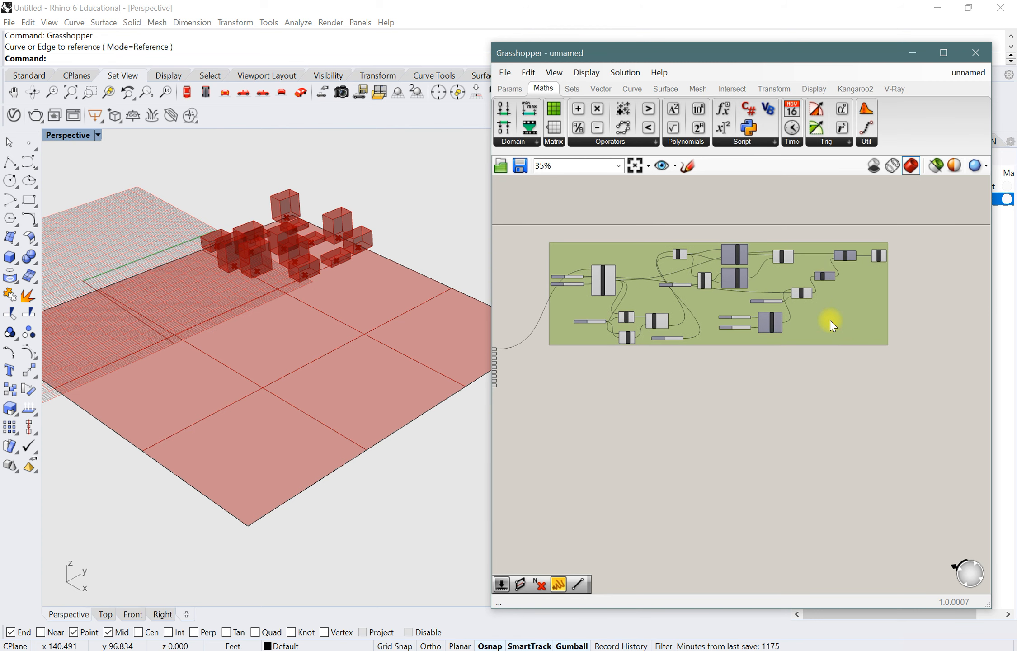
pyautogui.rightClick(833, 315)
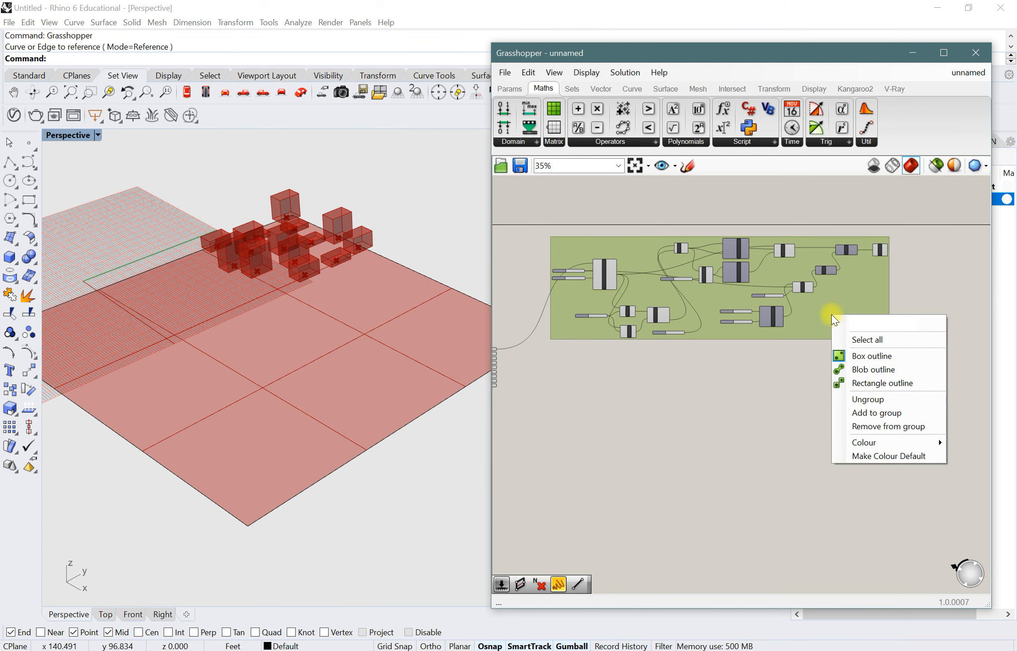
pyautogui.click(849, 338)
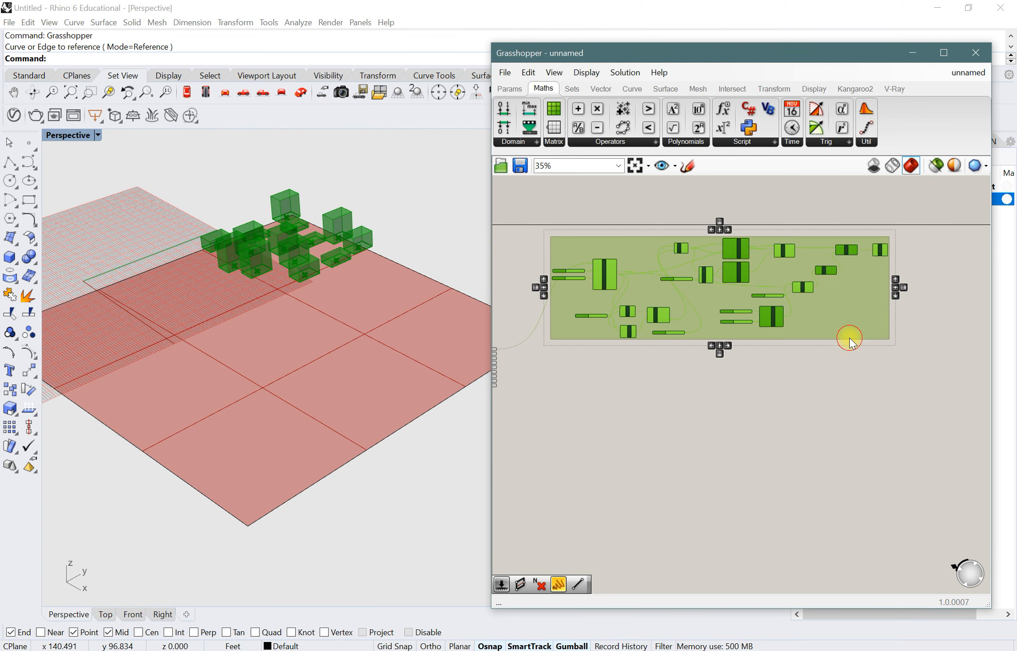
pyautogui.rightClick(829, 301)
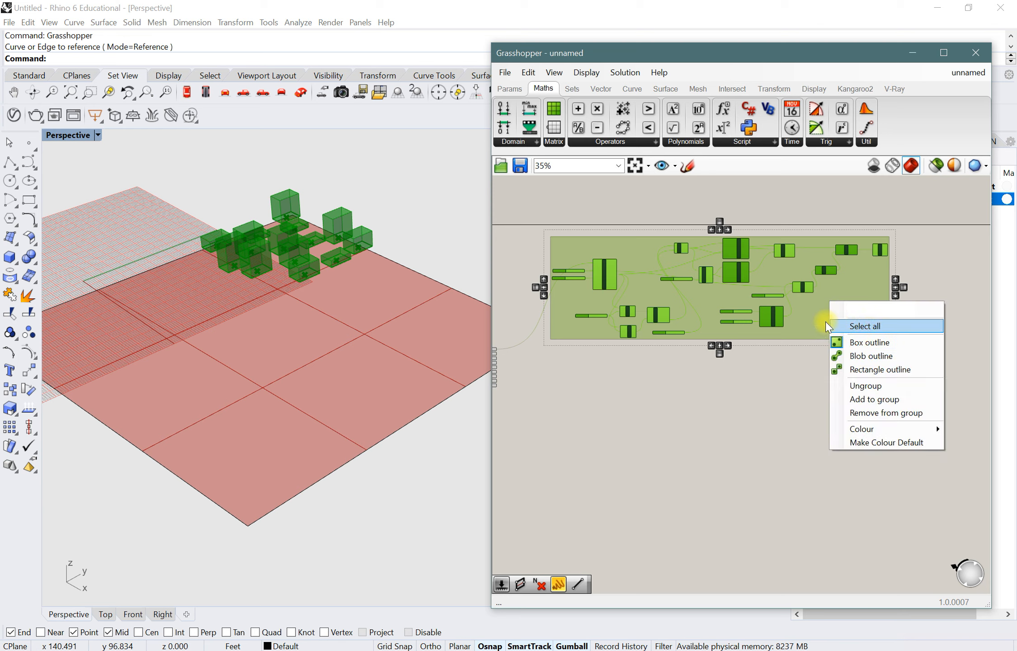
pyautogui.click(812, 329)
pyautogui.hotkey('ctrl', 'c')
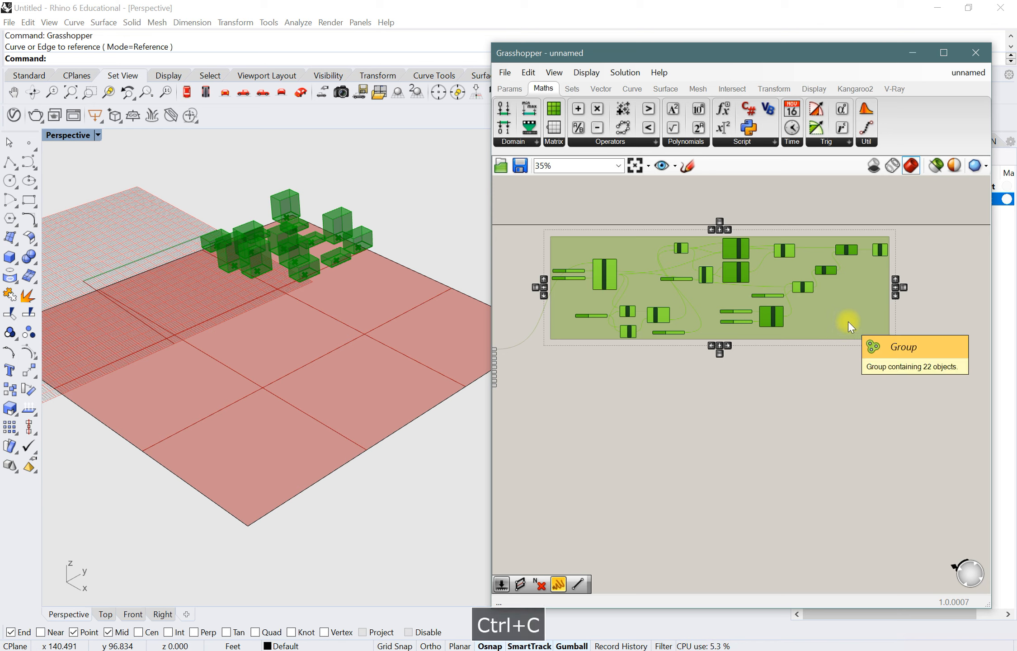
pyautogui.hotkey('ctrl', 'v')
pyautogui.moveTo(839, 320); pyautogui.dragTo(847, 436)
pyautogui.scroll(-1, 814, 416)
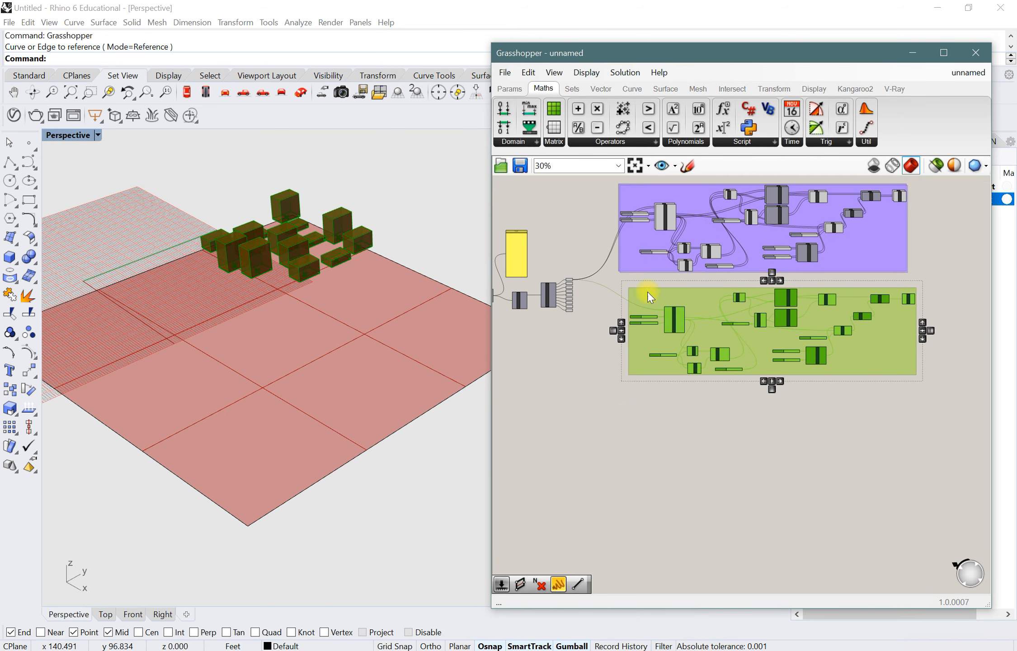
# - Align the duplicated group with the edges of the original group above it
pyautogui.scroll(2, 670, 317)
pyautogui.moveTo(728, 309); pyautogui.dragTo(710, 306)
pyautogui.scroll(-2, 711, 305)
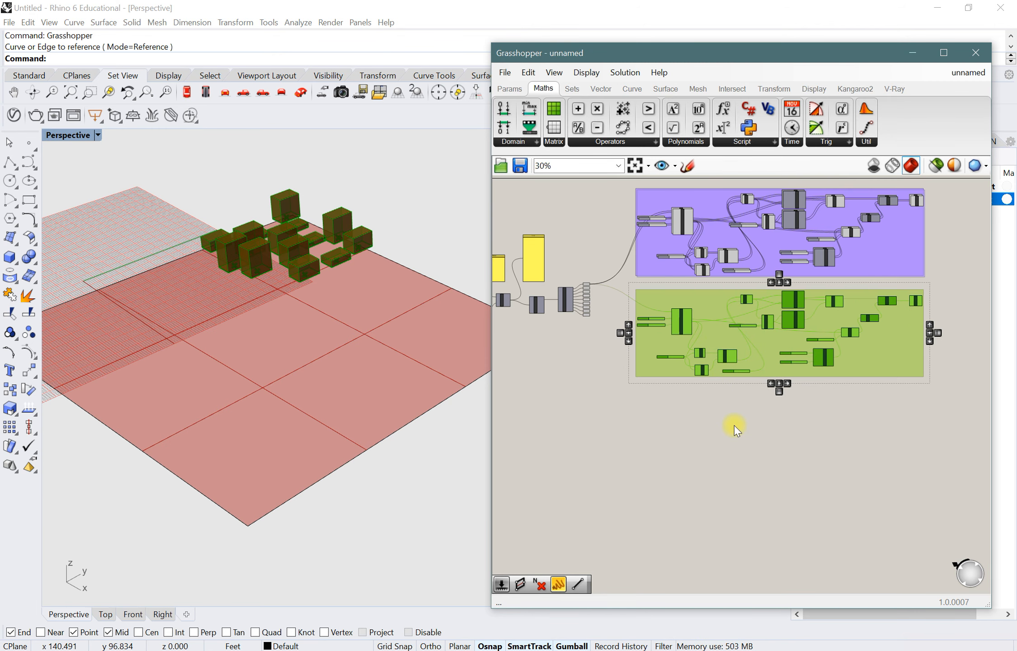
# - Delete the redundant group frames stacked around the original set of box-generating components, leaving the components ungrouped
pyautogui.moveTo(828, 456); pyautogui.dragTo(804, 466, button='right')
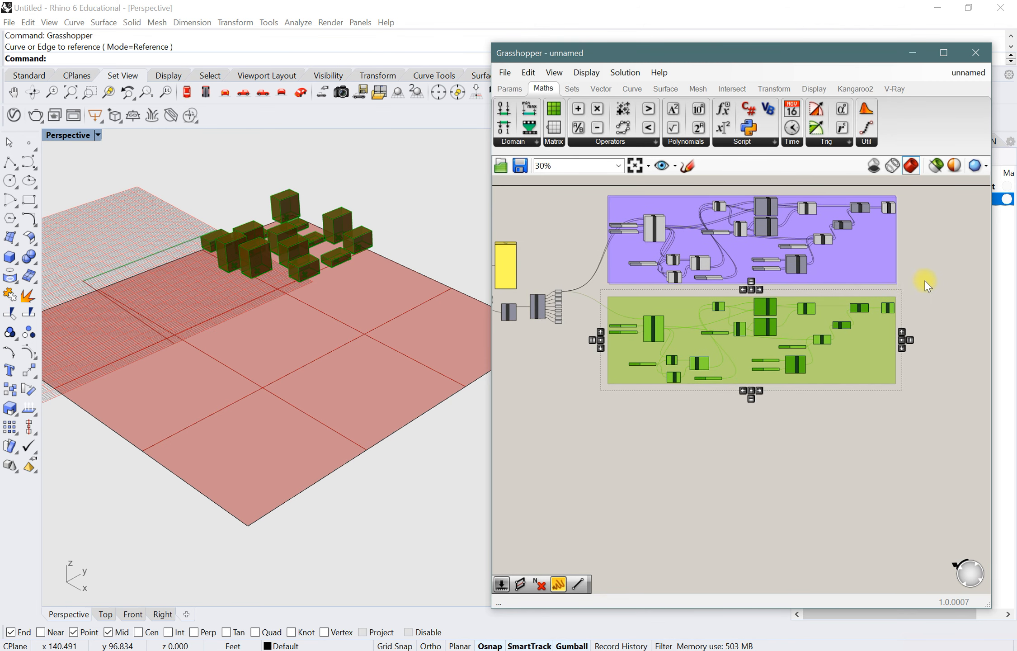
pyautogui.scroll(1, 924, 285)
pyautogui.click(854, 266)
pyautogui.press('Delete')
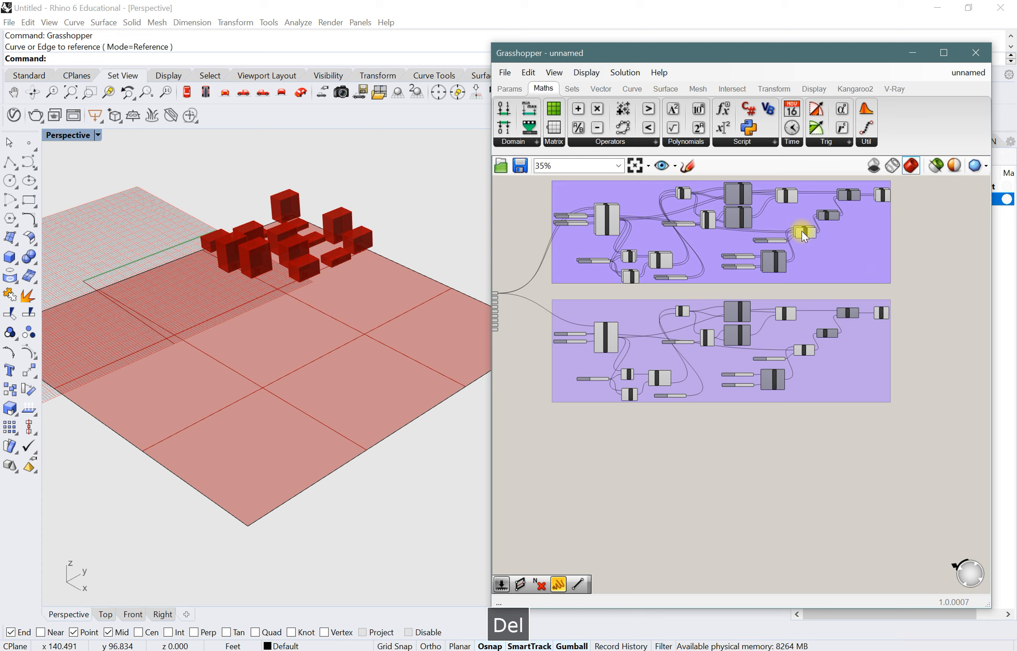
pyautogui.click(849, 266)
pyautogui.press('Delete')
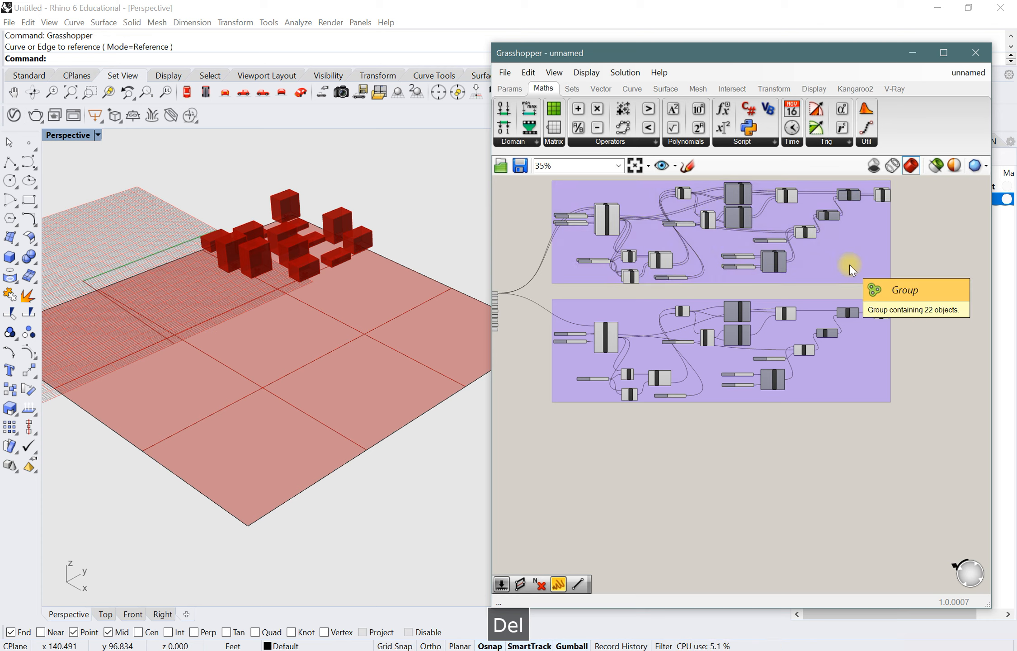
pyautogui.click(850, 268)
pyautogui.press('Delete')
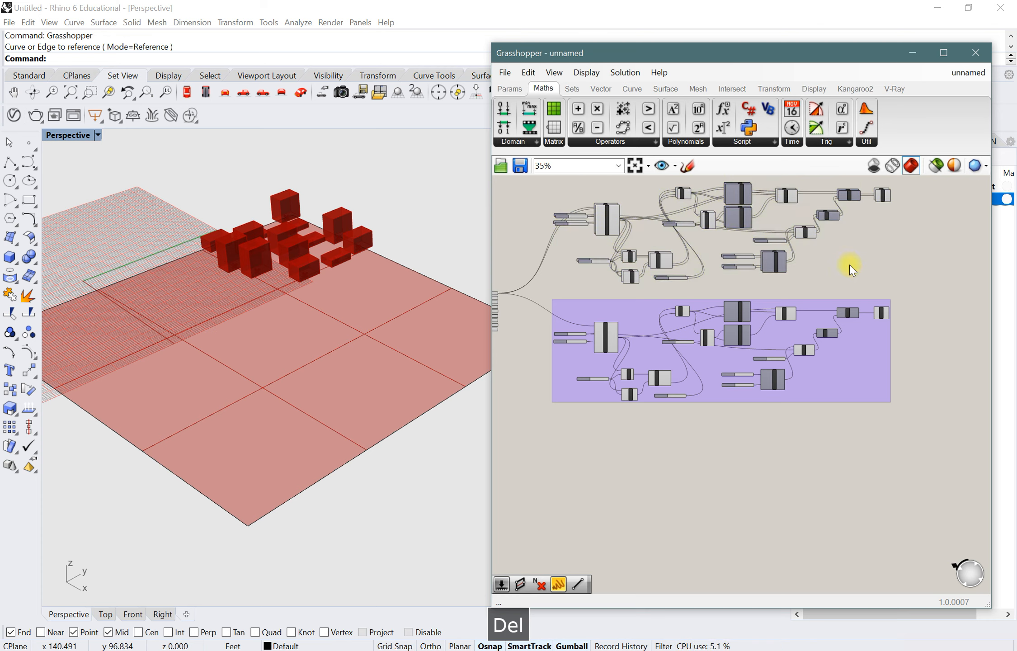
pyautogui.scroll(2, 774, 263)
pyautogui.scroll(-2, 849, 288)
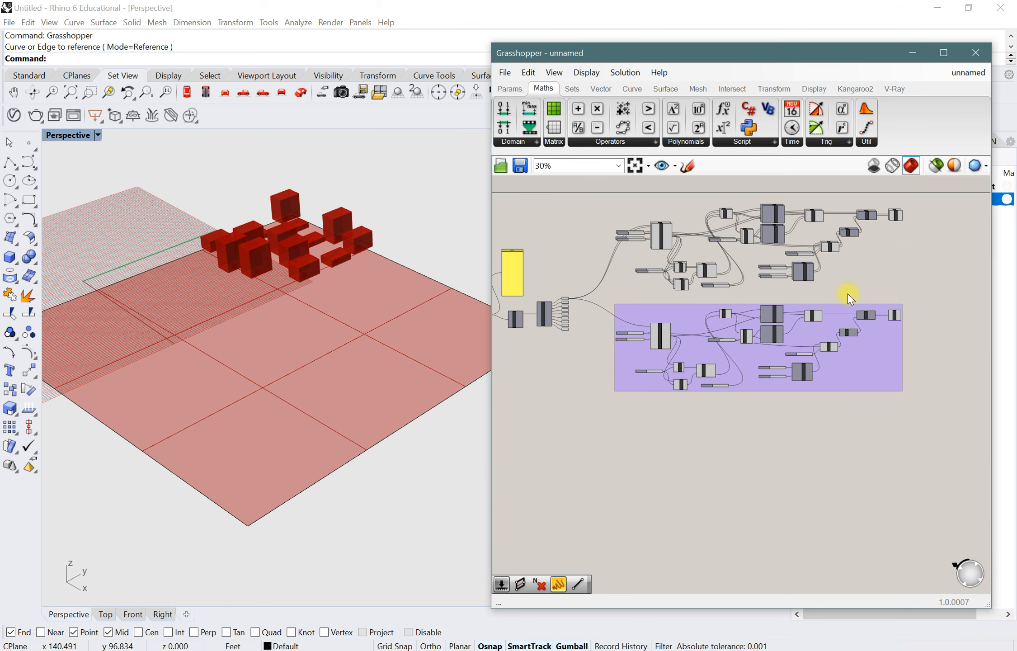
# - Undo the group frame deletions and the earlier duplication of the box-generating group
pyautogui.hotkey('ctrl', 'z')
pyautogui.hotkey('ctrl', 'z')
pyautogui.hotkey('ctrl', 'z')
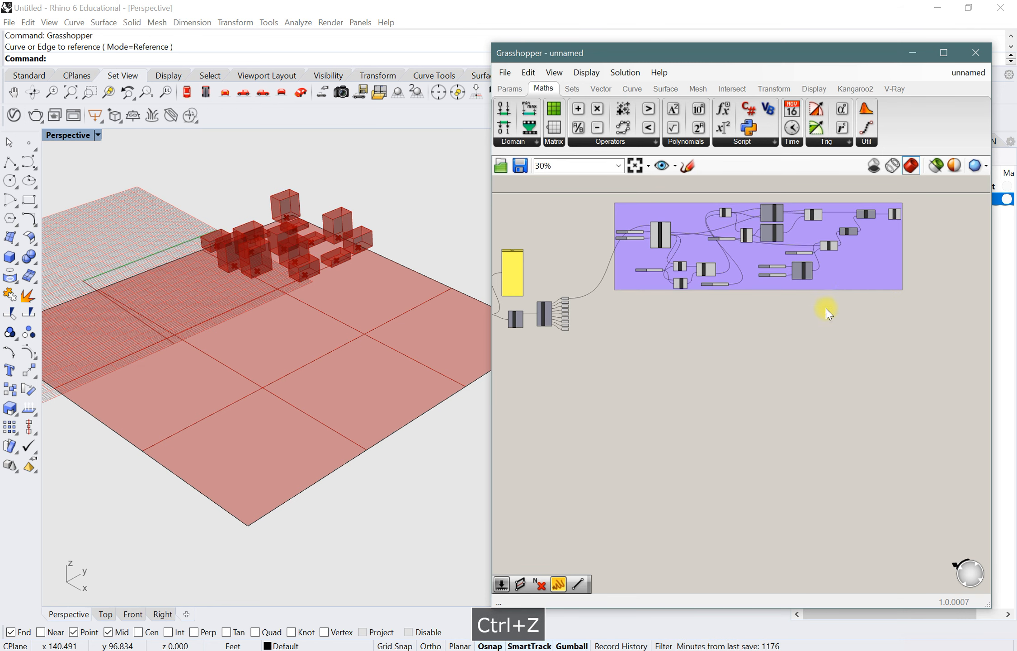
# - Copy all components of the box-generating group and place the pasted copy in the free space below it
pyautogui.rightClick(855, 269)
pyautogui.click(886, 291)
pyautogui.hotkey('ctrl', 'c')
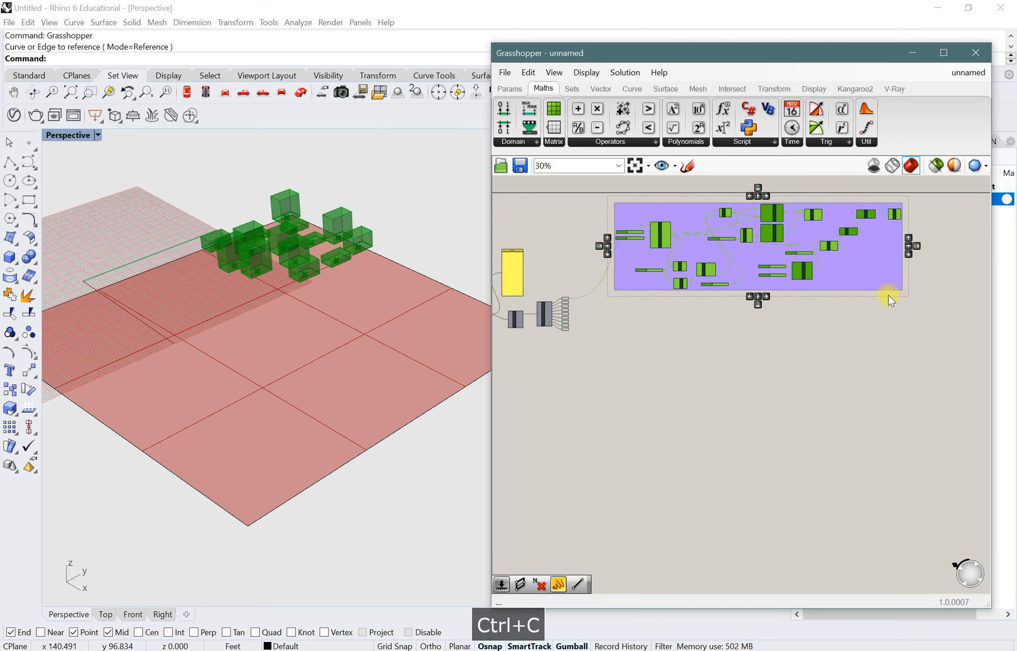
pyautogui.hotkey('ctrl', 'v')
pyautogui.click(875, 268)
pyautogui.moveTo(874, 300); pyautogui.dragTo(881, 369)
pyautogui.moveTo(872, 364); pyautogui.dragTo(864, 393)
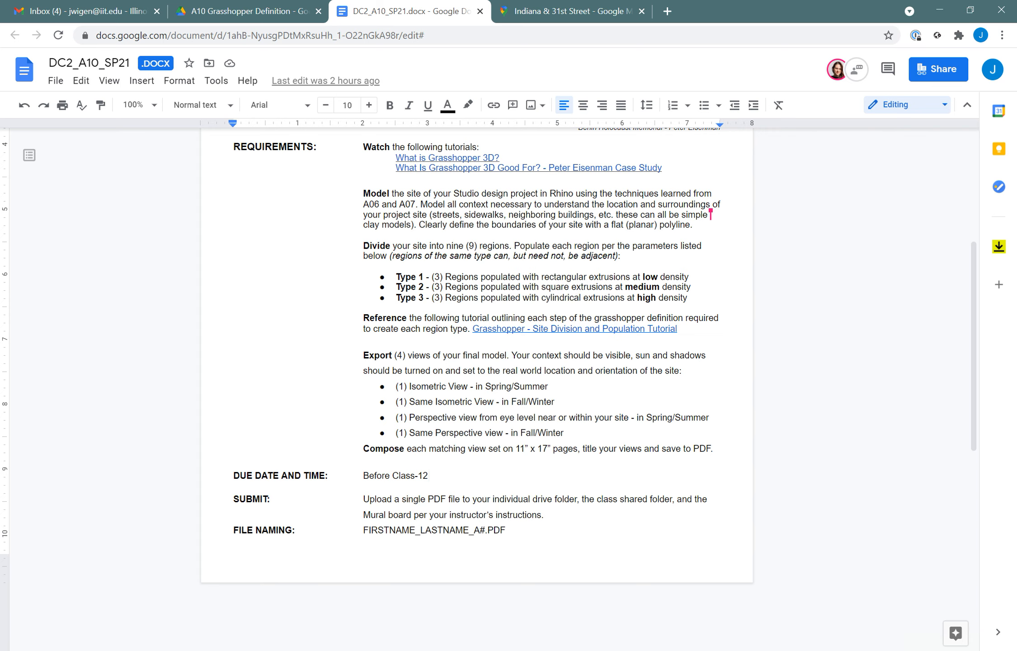
# - Switch from the assignment document back to Grasshopper and examine the components of the original and duplicated groups
pyautogui.hotkey('alt', 'Tab')
pyautogui.scroll(5, 779, 255)
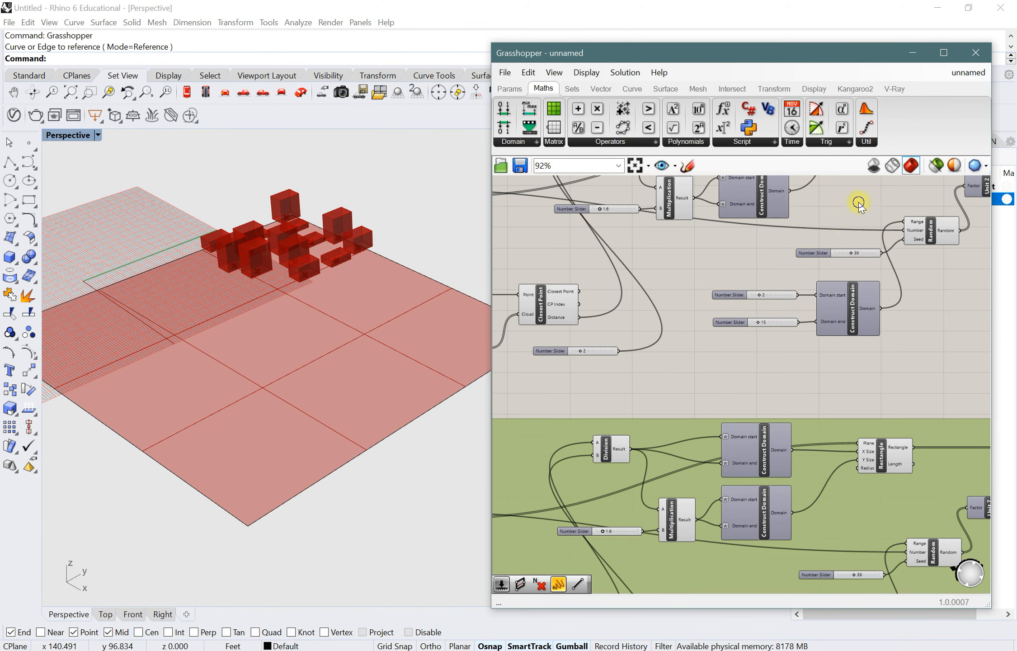
pyautogui.scroll(2, 692, 249)
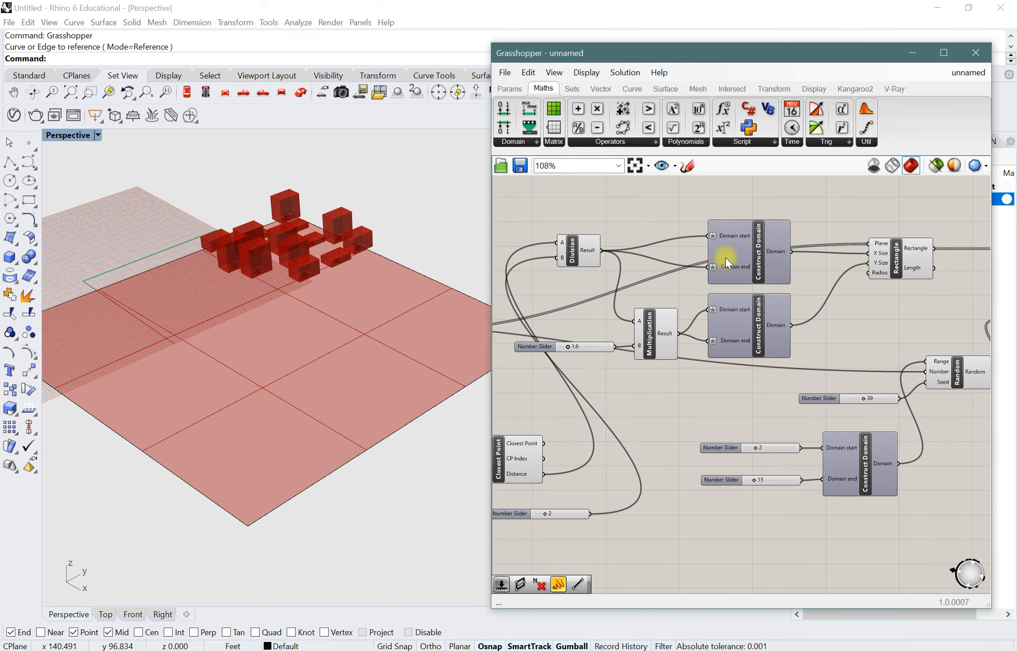
pyautogui.scroll(-6, 726, 263)
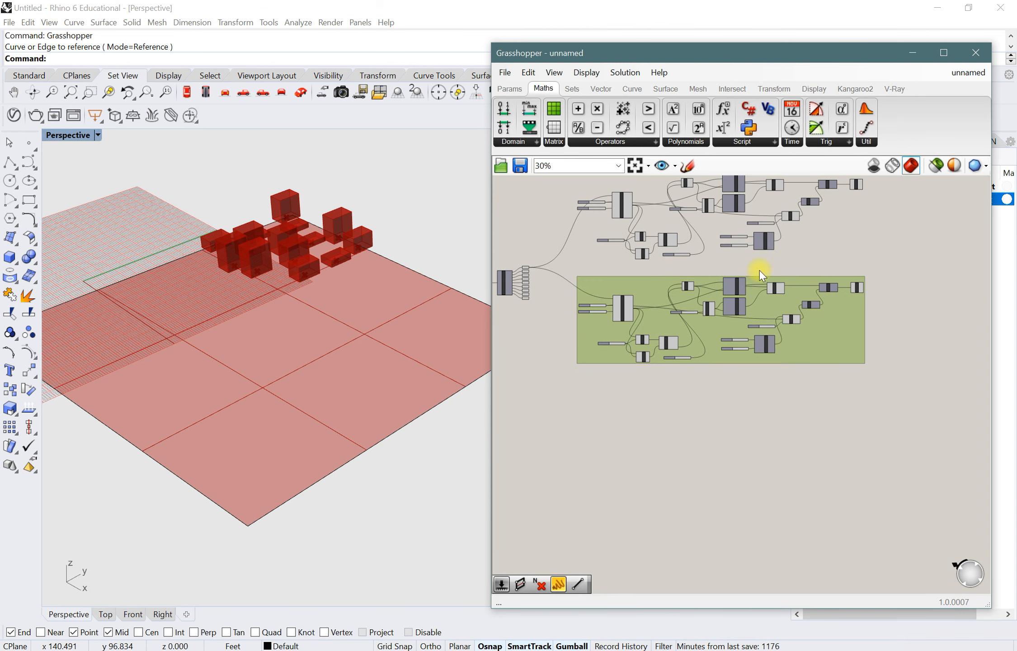
pyautogui.scroll(1, 661, 441)
pyautogui.scroll(1, 713, 364)
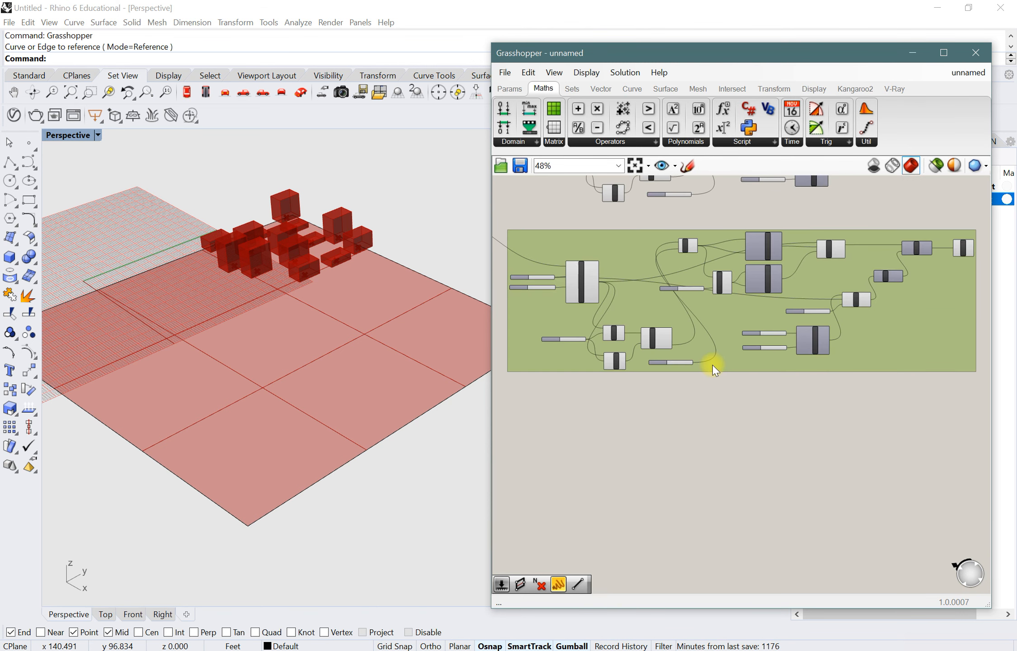
pyautogui.scroll(-1, 702, 365)
pyautogui.moveTo(728, 400); pyautogui.dragTo(725, 427, button='right')
pyautogui.scroll(3, 720, 349)
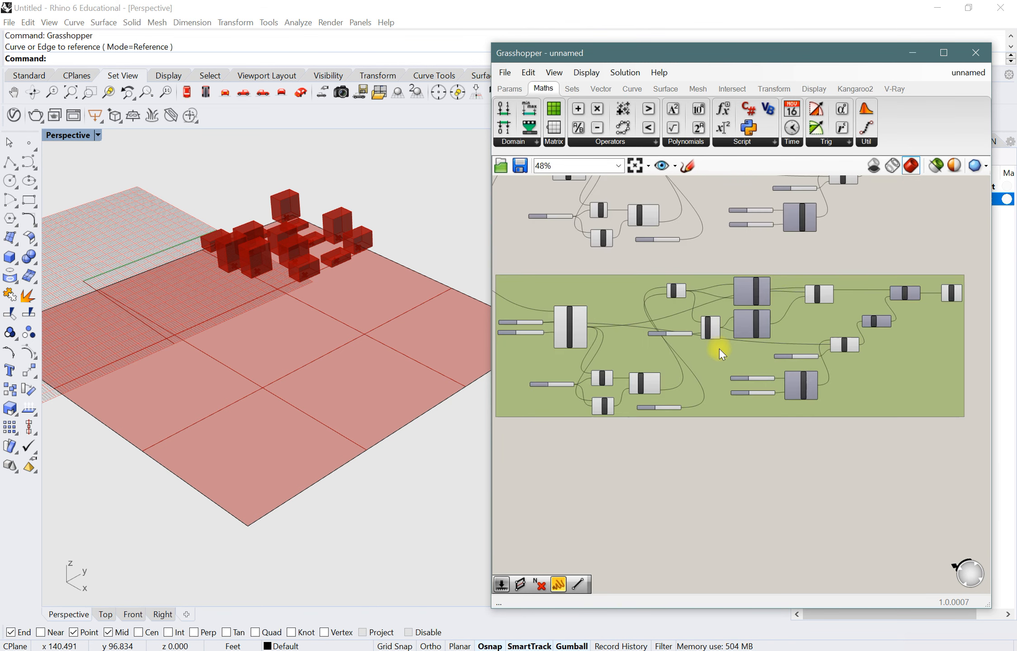
pyautogui.scroll(-1, 763, 333)
pyautogui.moveTo(786, 446)
pyautogui.mouseDown(button='right')
pyautogui.moveTo(763, 478)
pyautogui.moveTo(784, 468)
pyautogui.mouseUp(button='right')
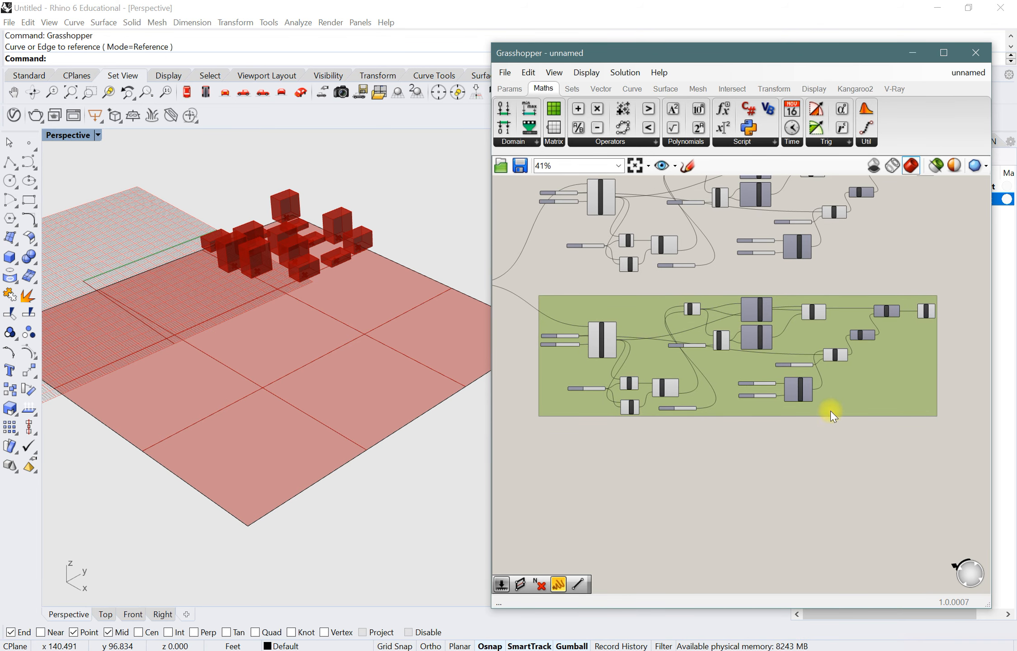
# - Delete the Rectangle component from the duplicated group
pyautogui.scroll(6, 806, 287)
pyautogui.click(807, 284)
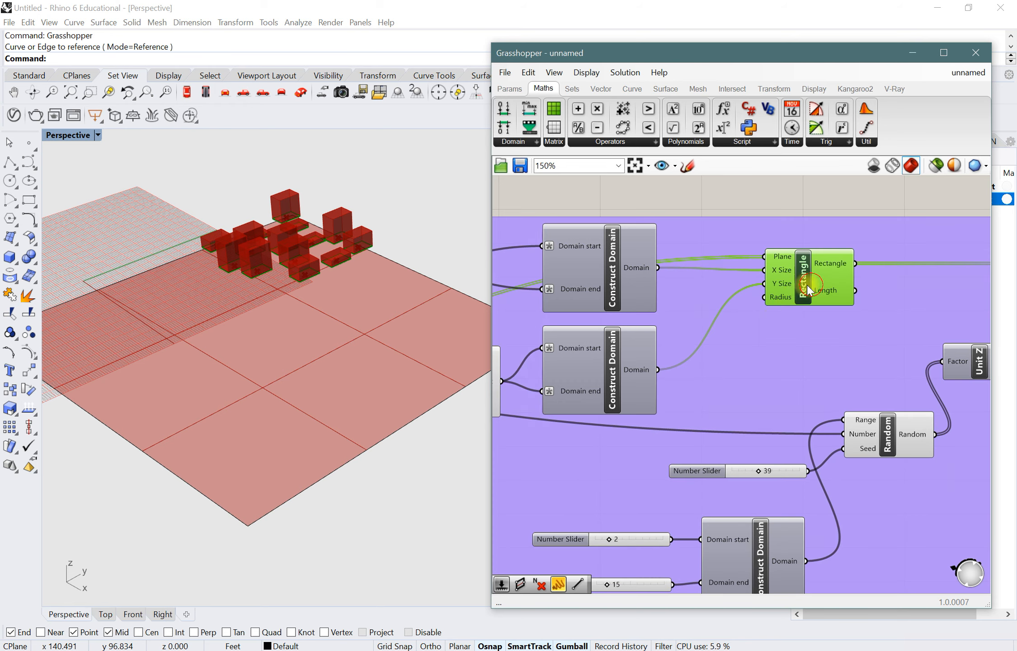
pyautogui.scroll(-2, 774, 324)
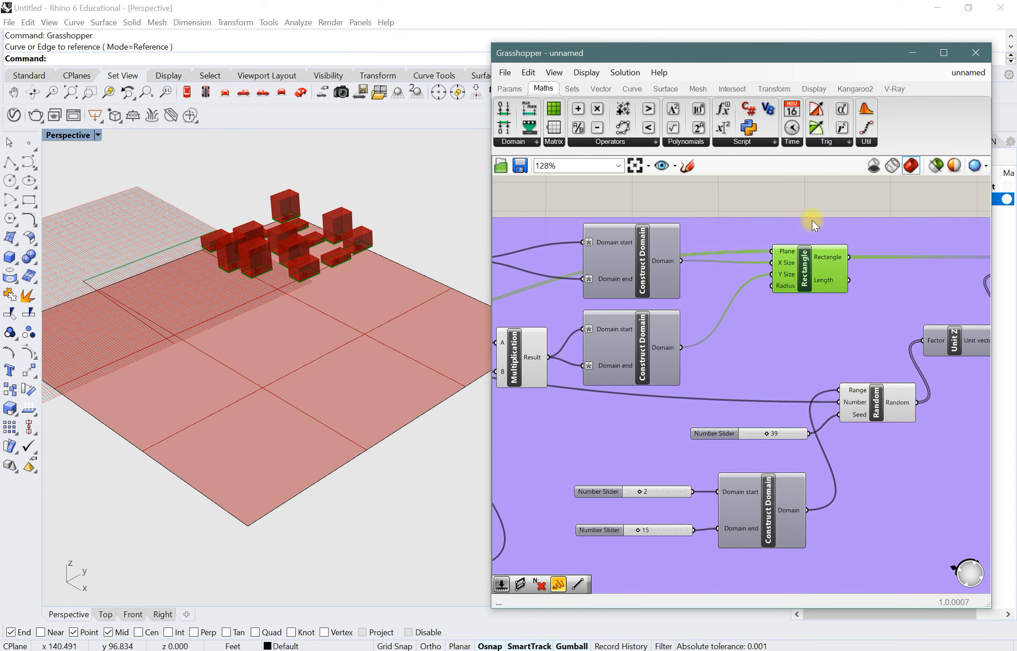
pyautogui.press('Delete')
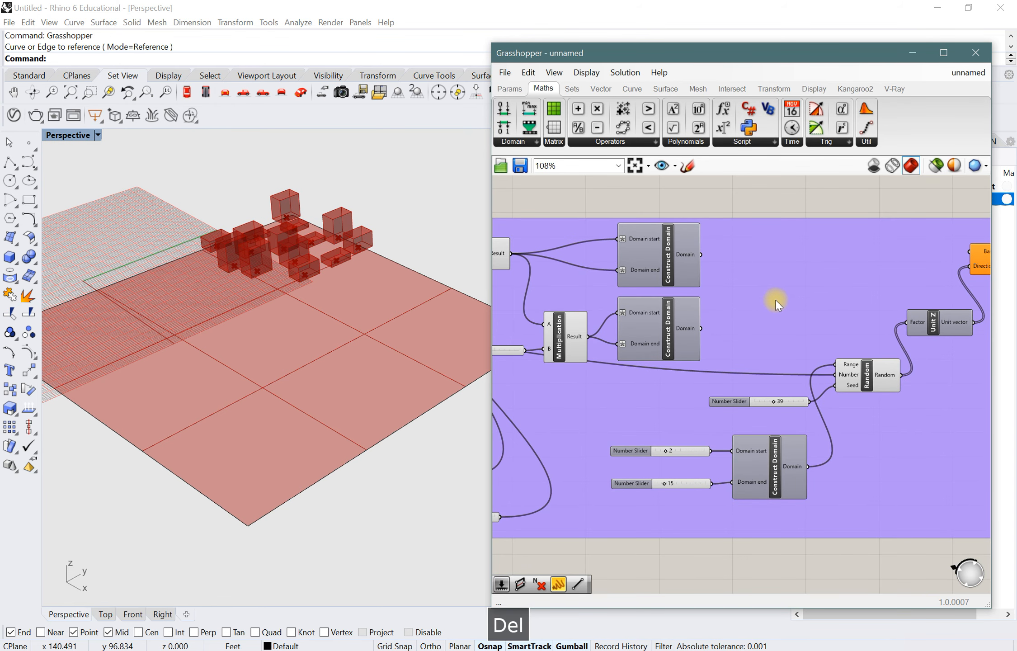
# - Connect the sixth surface parameter in the exploded list to the Geometry input of the duplicated Populate Geometry component
pyautogui.scroll(-2, 787, 278)
pyautogui.scroll(-3, 864, 290)
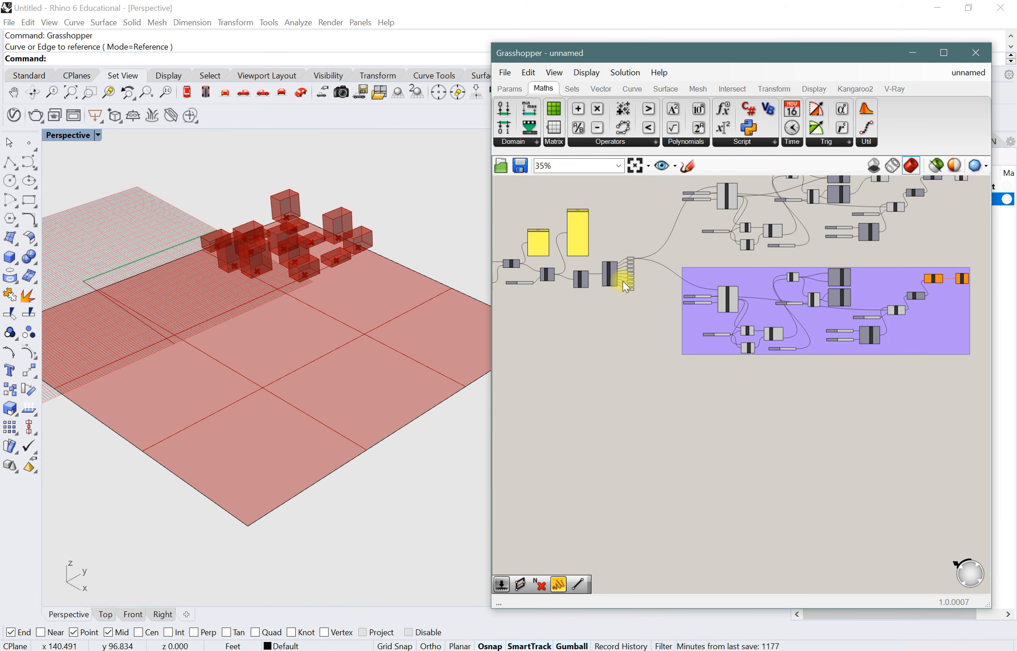
pyautogui.scroll(3, 624, 275)
pyautogui.moveTo(672, 265); pyautogui.dragTo(612, 283, button='right')
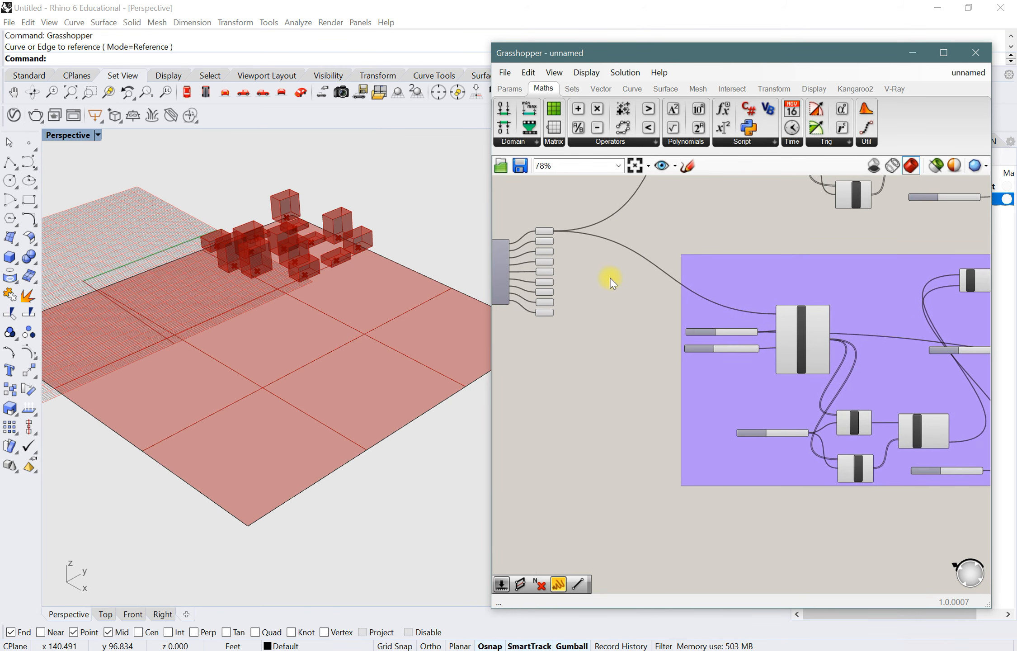
pyautogui.click(554, 283)
pyautogui.moveTo(563, 282); pyautogui.dragTo(795, 317)
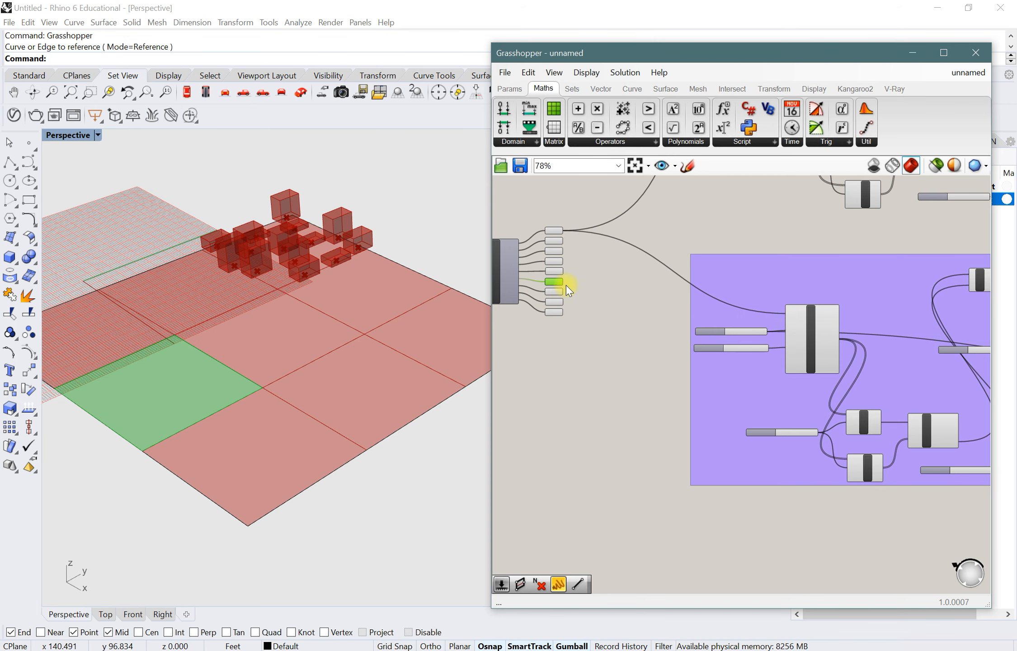
pyautogui.moveTo(564, 282); pyautogui.dragTo(787, 313)
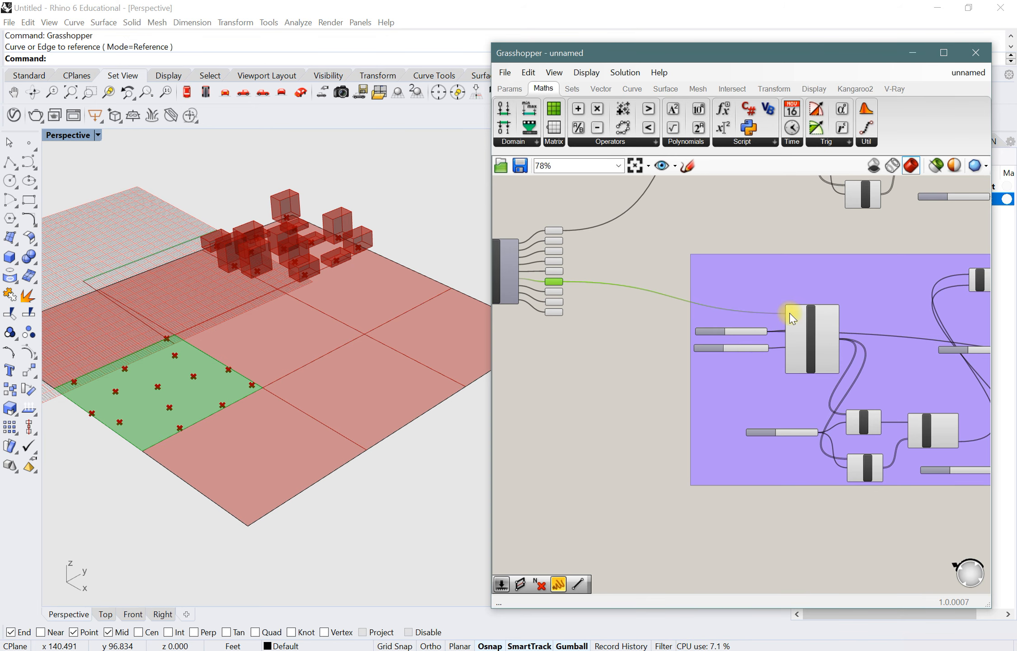
pyautogui.scroll(-1, 738, 308)
pyautogui.moveTo(320, 440); pyautogui.dragTo(308, 438, button='right')
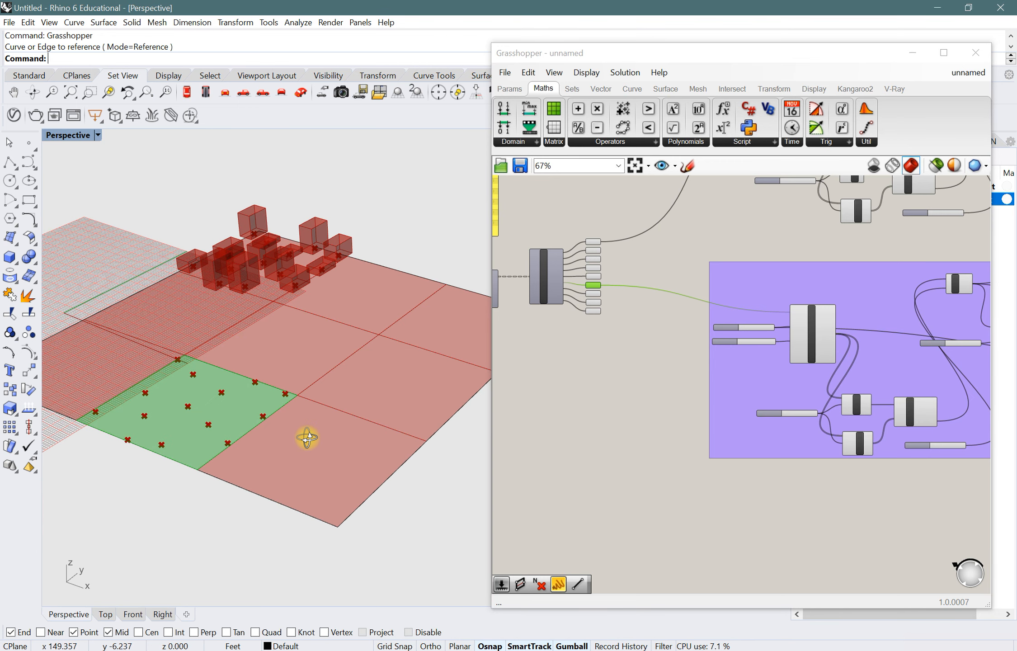
# - Rename the duplicated group's Populate Geometry component as "Populate Geometry - Type 3"
pyautogui.hotkey('alt', 'Tab')
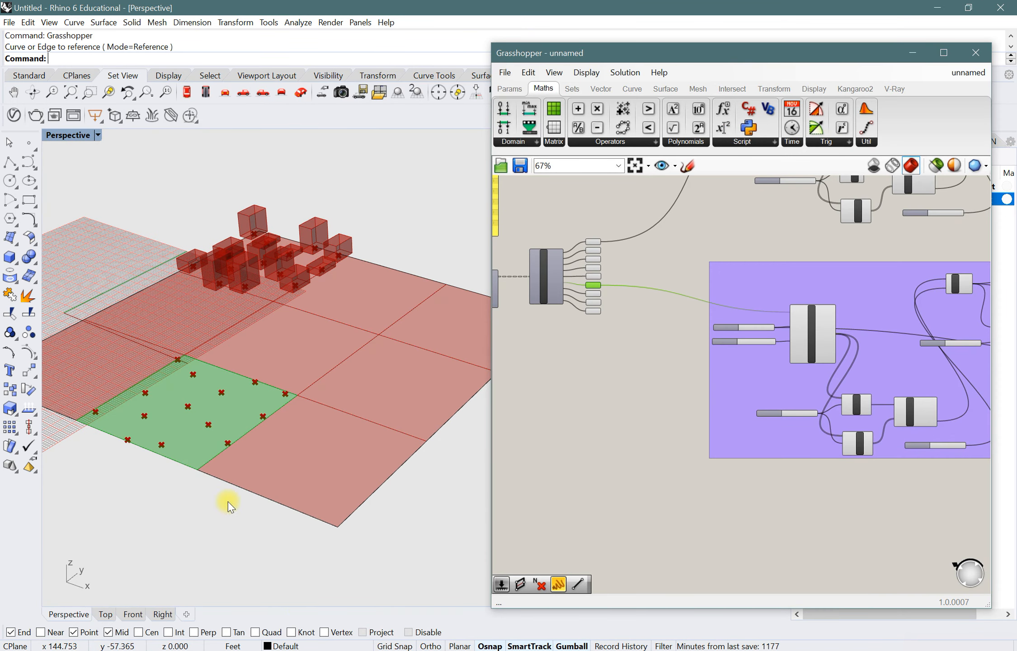
pyautogui.moveTo(787, 382); pyautogui.dragTo(740, 382, button='right')
pyautogui.scroll(5, 740, 380)
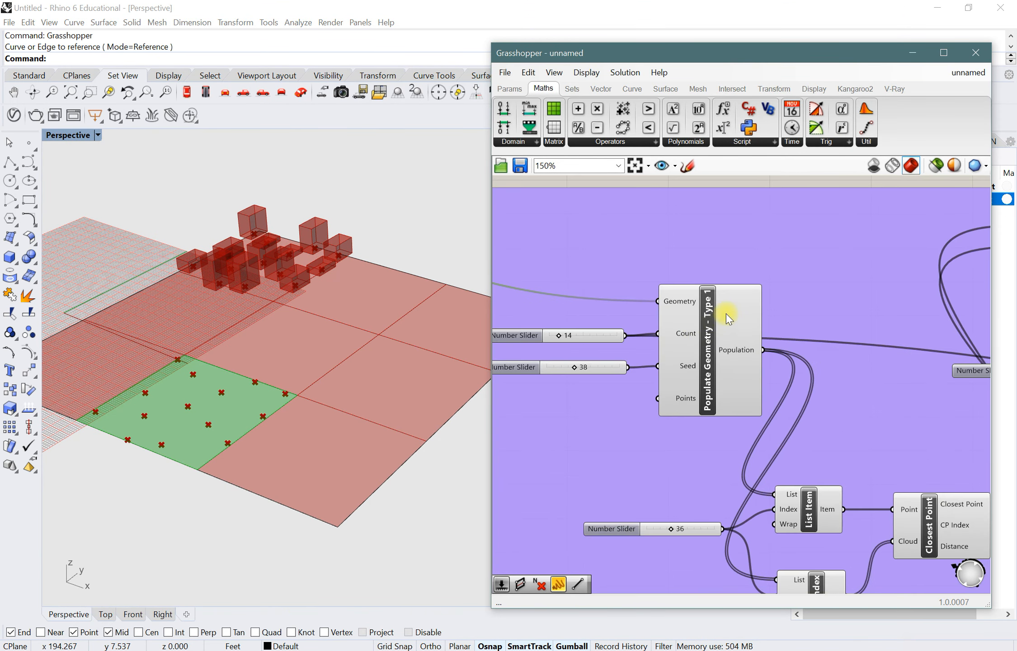
pyautogui.rightClick(726, 315)
pyautogui.doubleClick(825, 319)
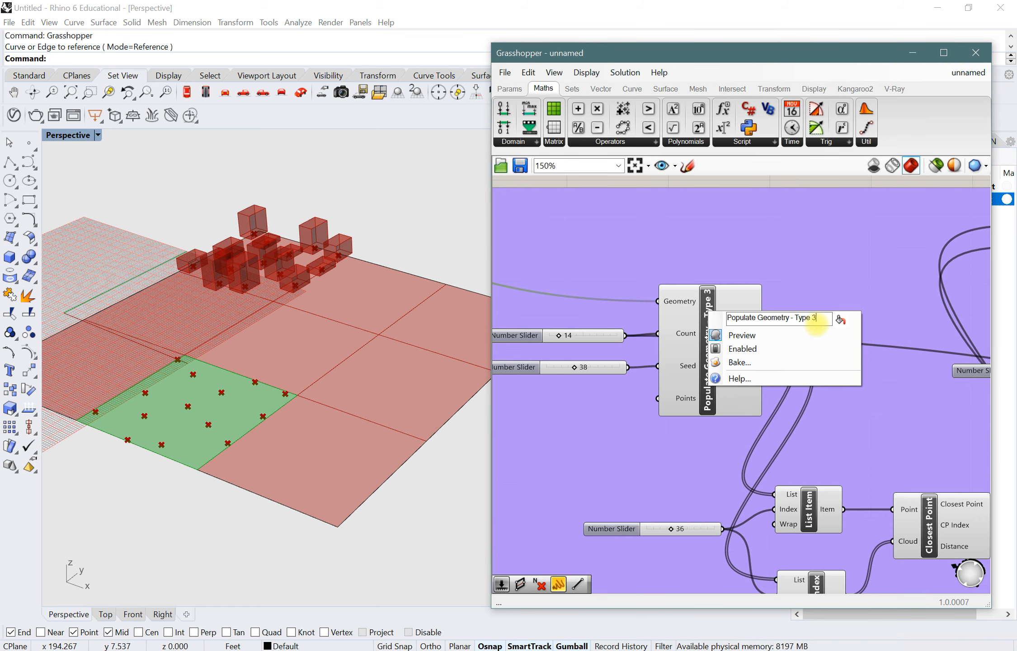
pyautogui.click(709, 293)
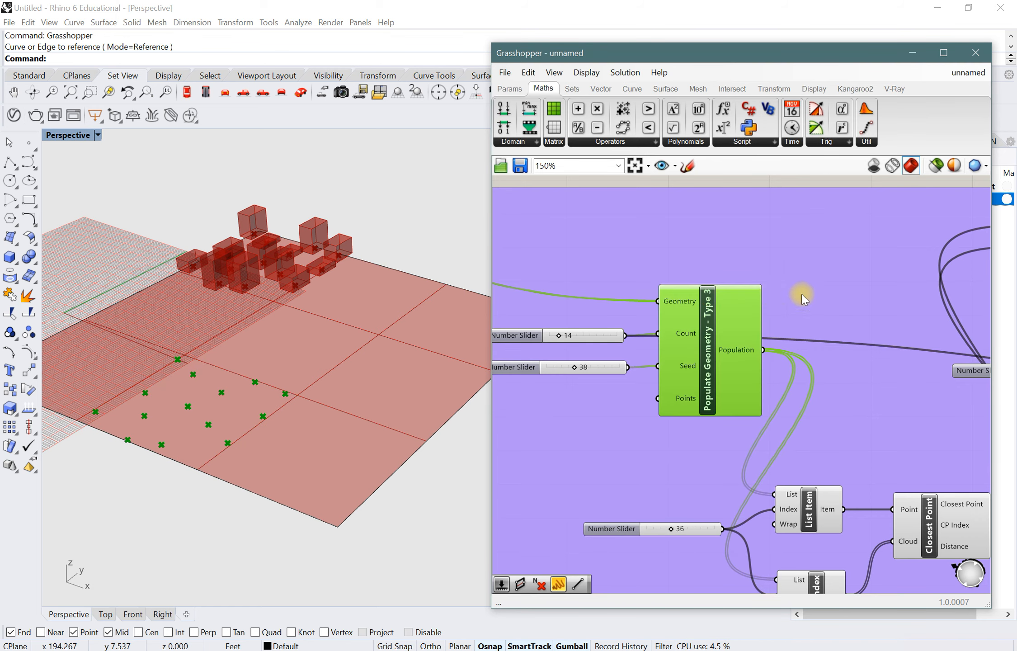
# - Set the Count slider of the Type 3 Populate Geometry component to 61
pyautogui.scroll(-3, 675, 306)
pyautogui.scroll(6, 708, 333)
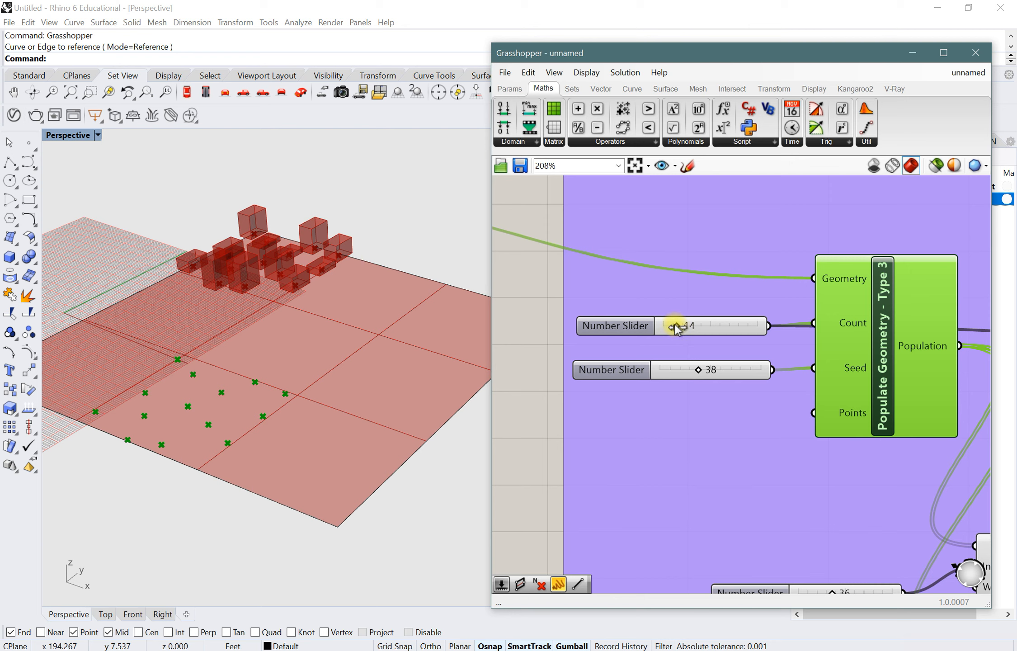
pyautogui.moveTo(677, 327); pyautogui.dragTo(714, 327)
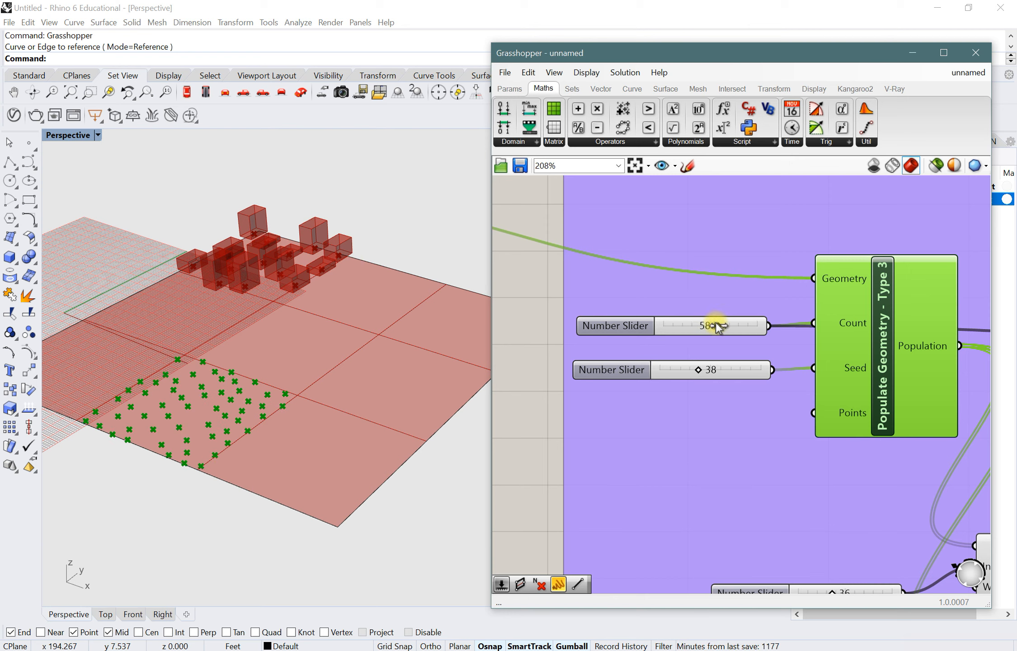
pyautogui.scroll(-6, 565, 325)
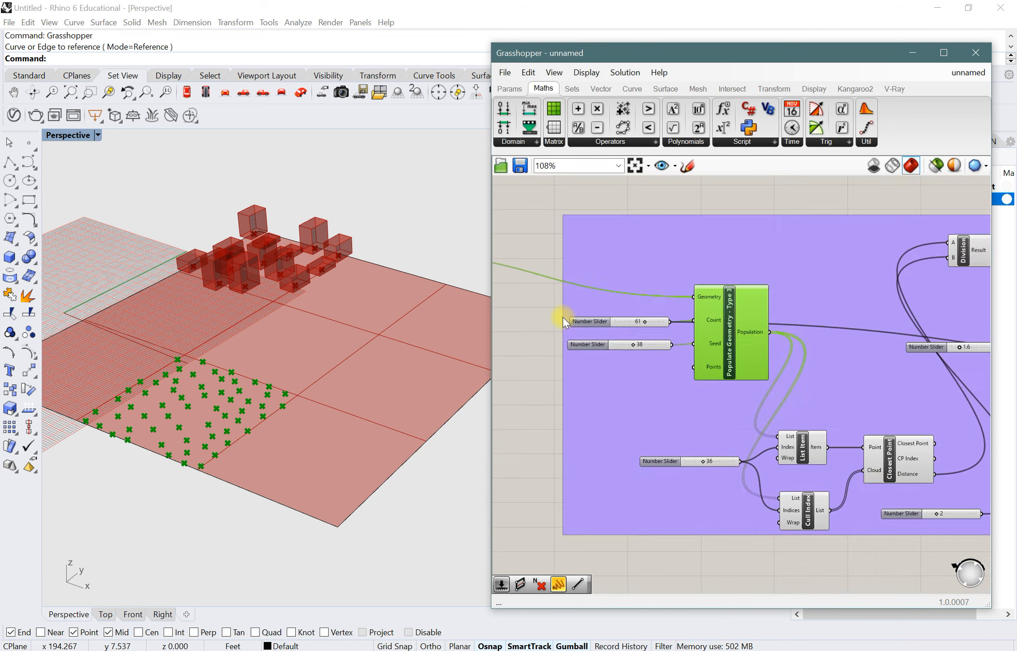
# - Delete the two Construct Domain components fed by Division and Multiplication in the duplicated group
pyautogui.scroll(6, 780, 325)
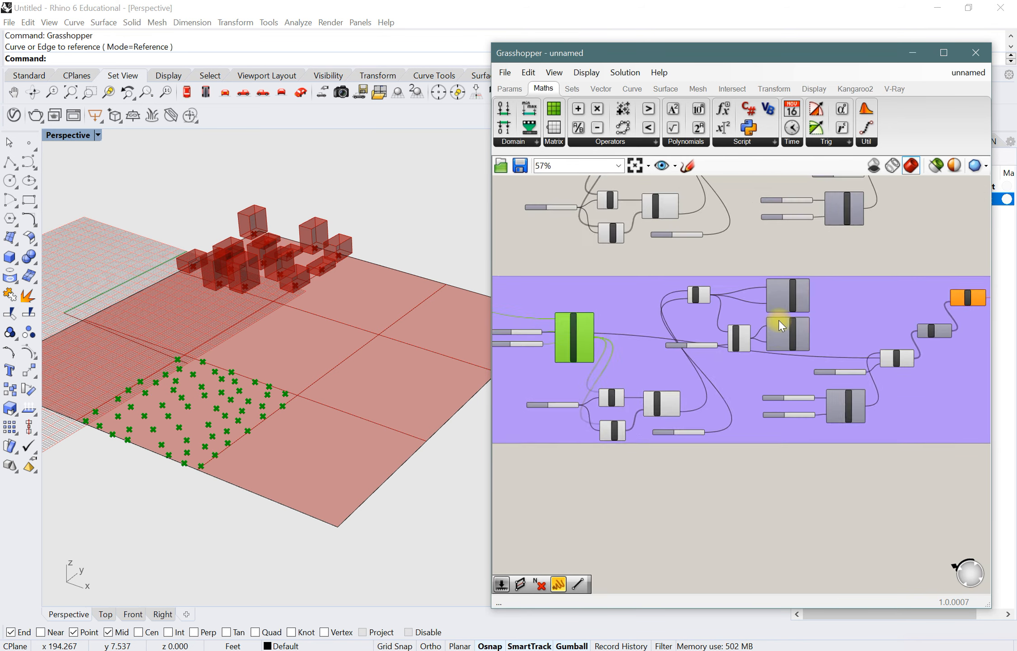
pyautogui.click(814, 344)
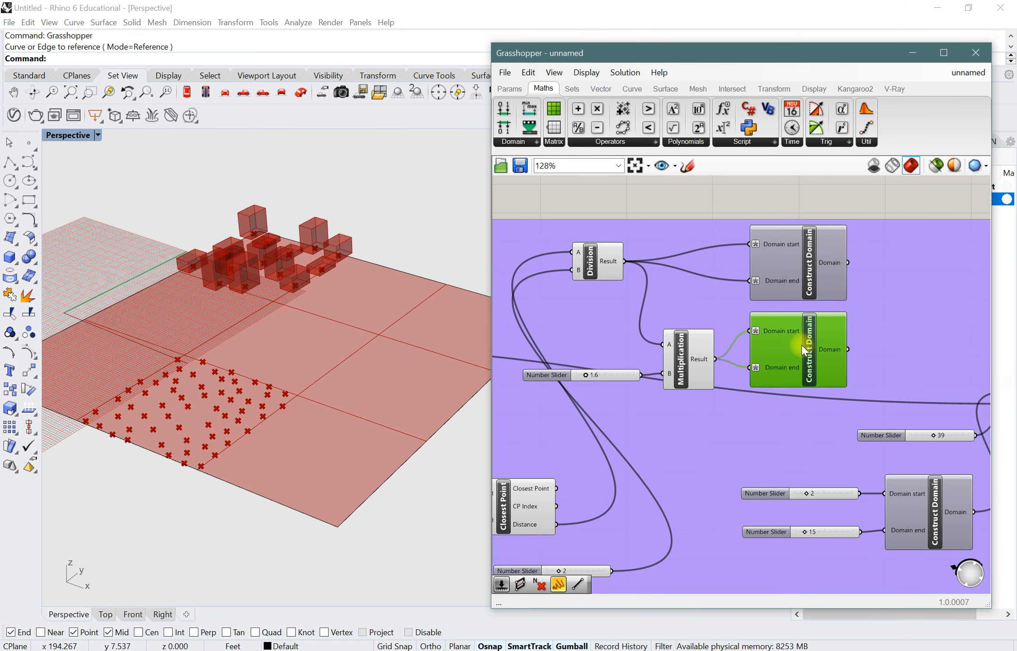
pyautogui.press('Delete')
pyautogui.click(809, 273)
pyautogui.press('Delete')
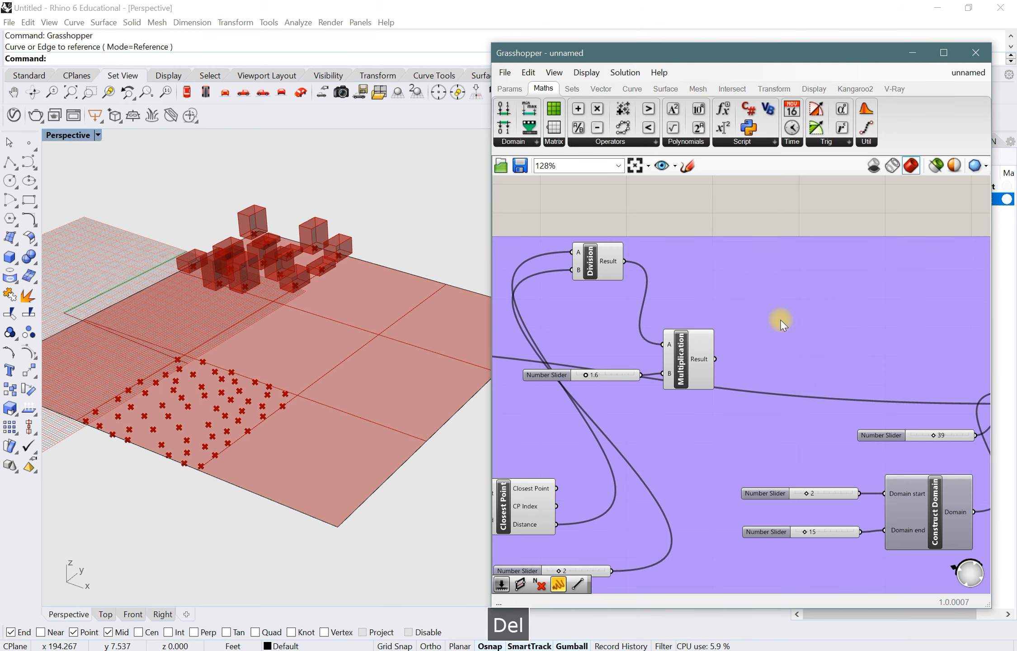
pyautogui.scroll(-2, 782, 322)
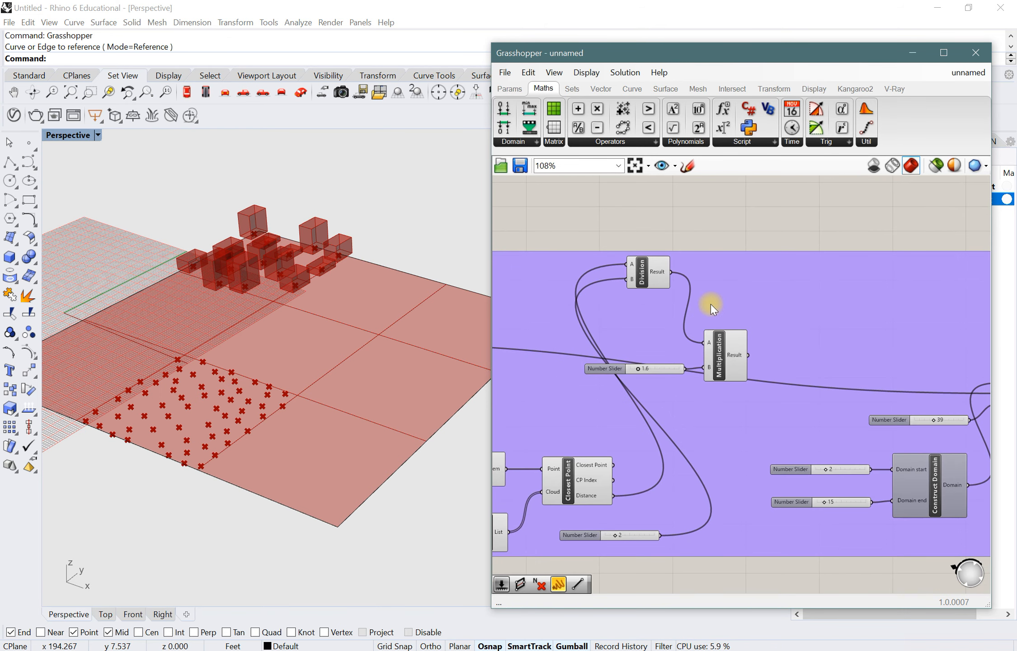
pyautogui.scroll(-3, 727, 228)
pyautogui.scroll(1, 755, 461)
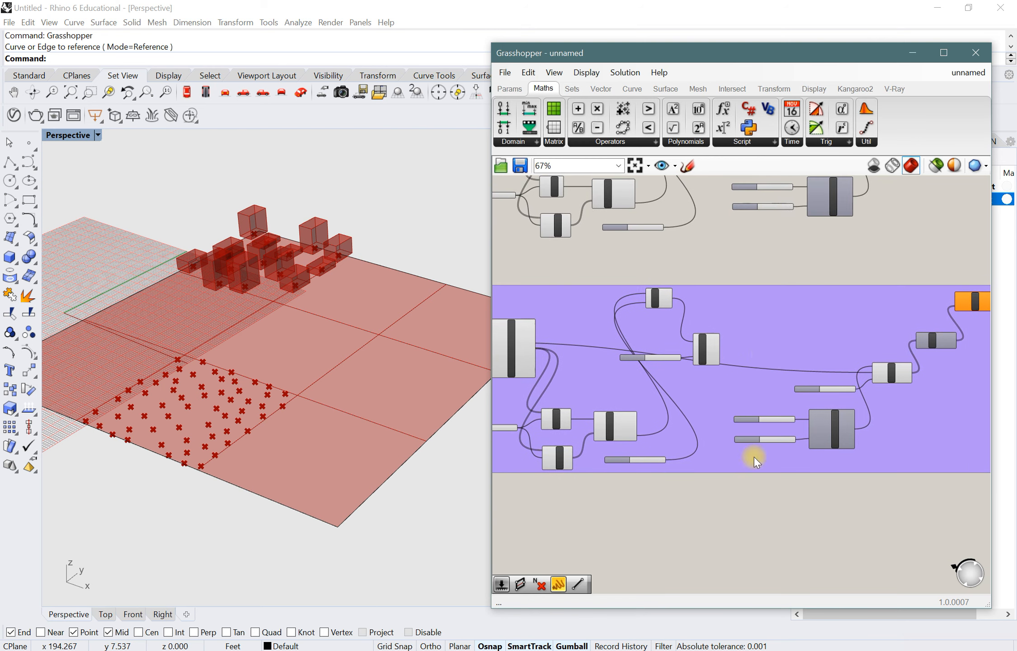
pyautogui.scroll(3, 764, 353)
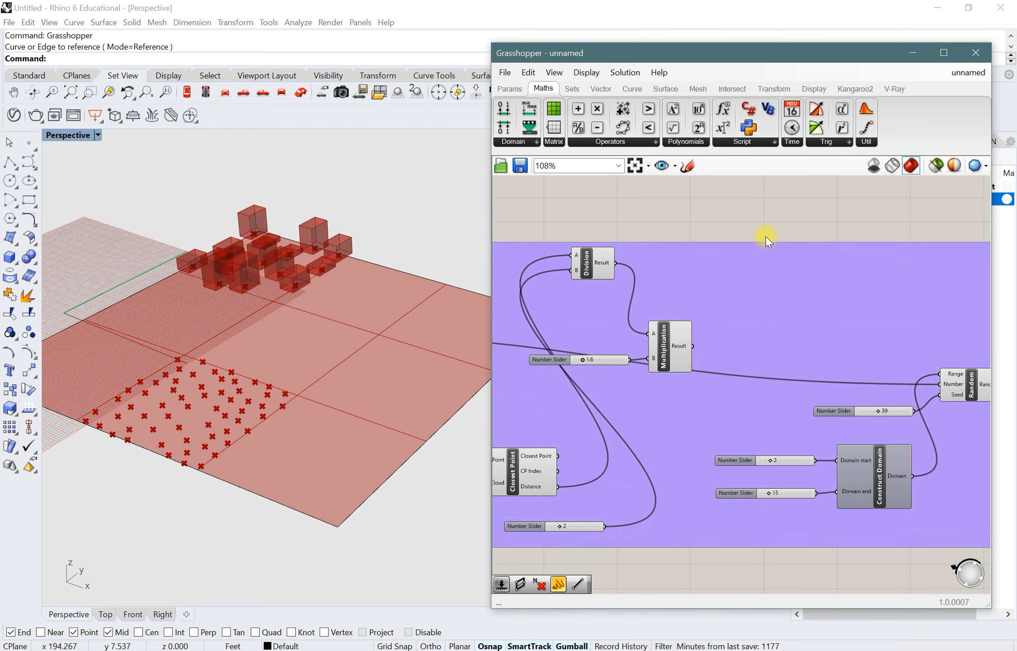
# - Ungroup the duplicated Type 3 component group
pyautogui.moveTo(795, 221); pyautogui.dragTo(754, 252, button='right')
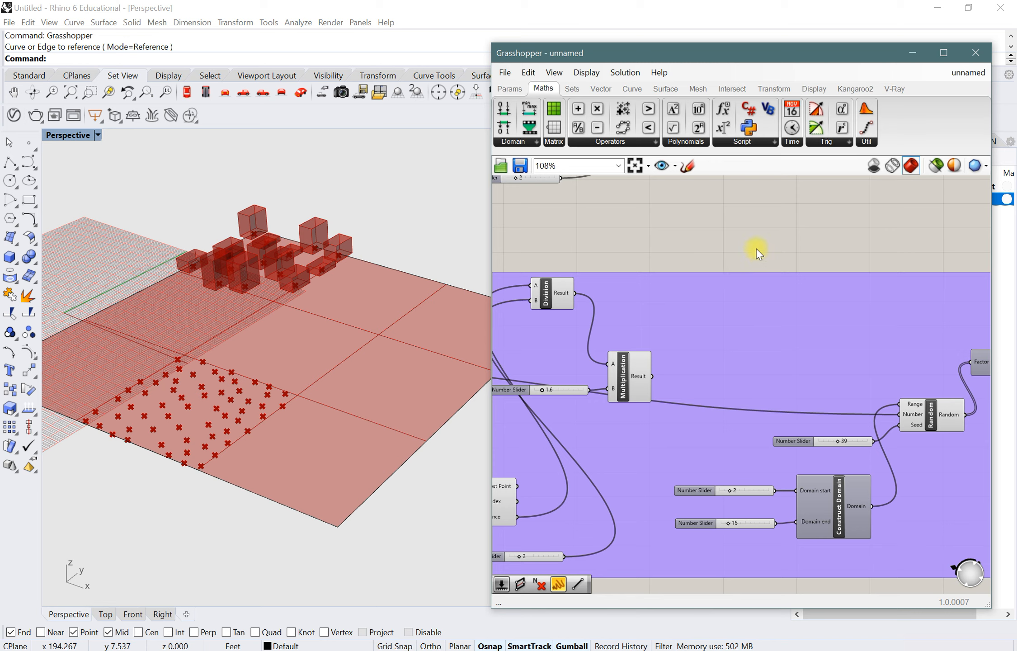
pyautogui.rightClick(734, 319)
pyautogui.click(792, 397)
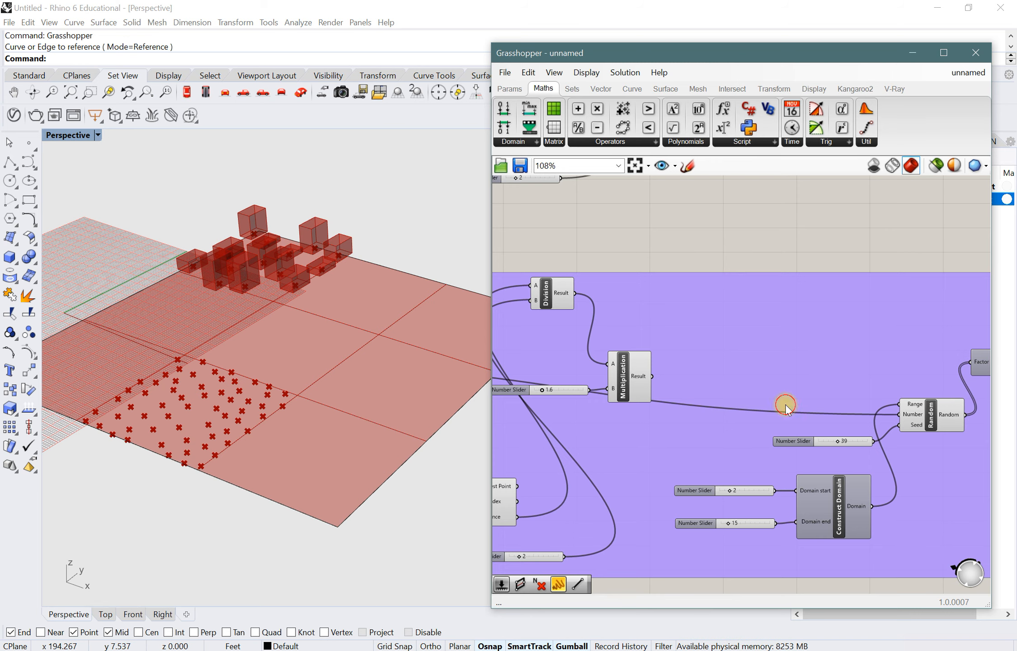
pyautogui.click(729, 325)
pyautogui.rightClick(731, 325)
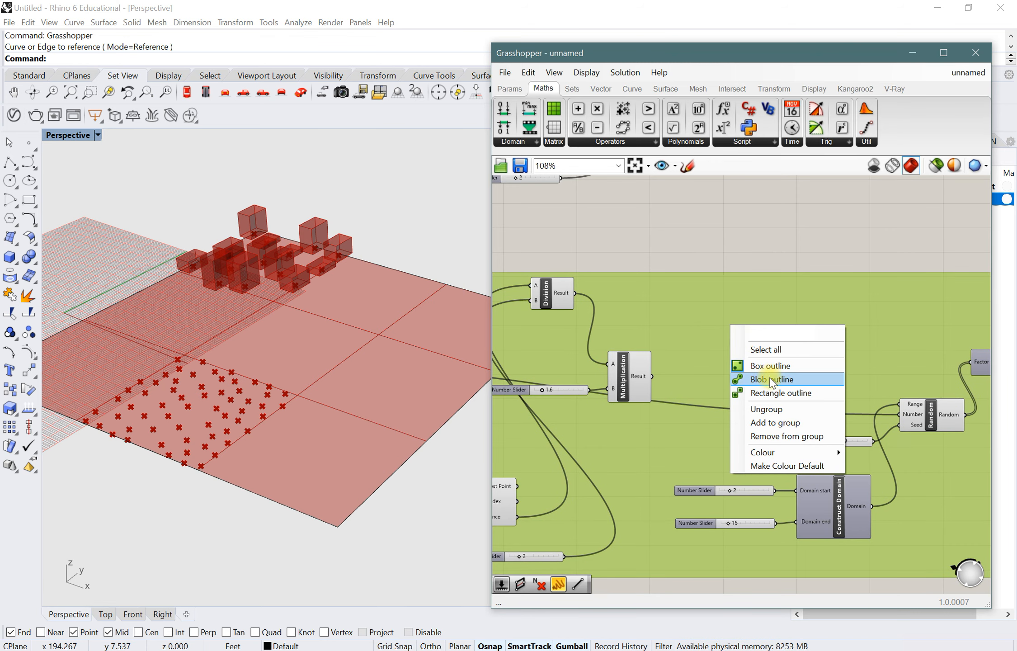
pyautogui.click(770, 410)
# - Add a Circle CNR component in the open area beside the Multiplication component
pyautogui.doubleClick(736, 348)
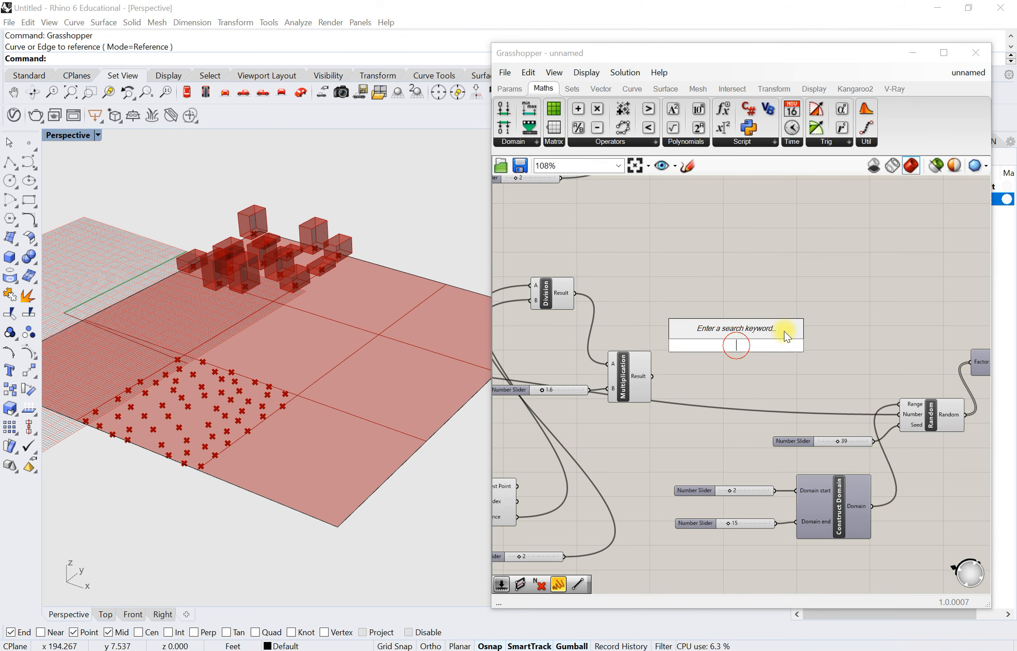
pyautogui.write('circ')
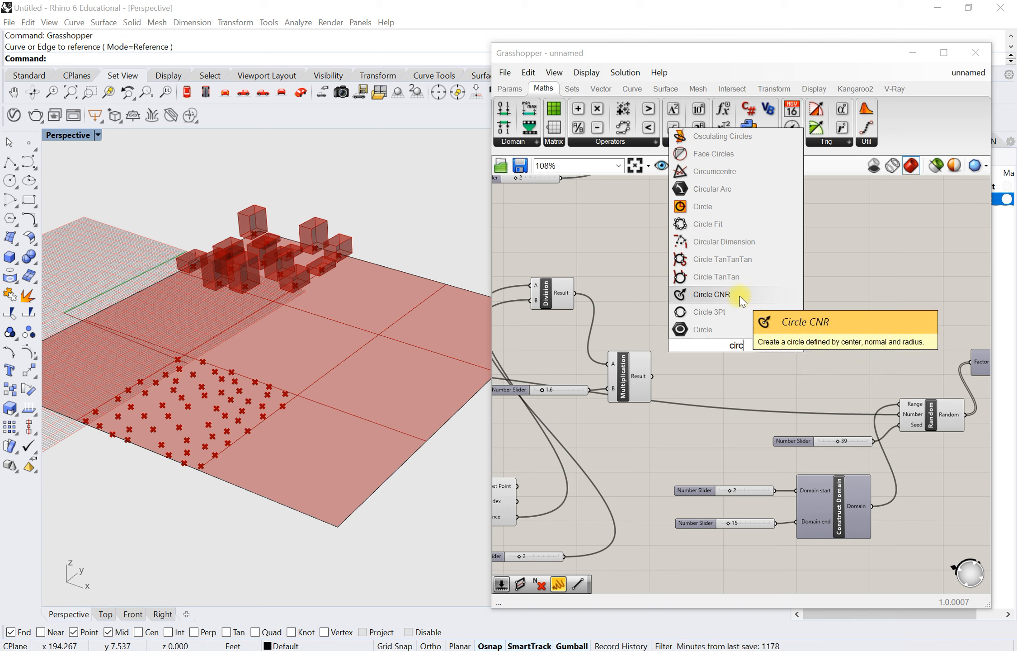
pyautogui.click(711, 294)
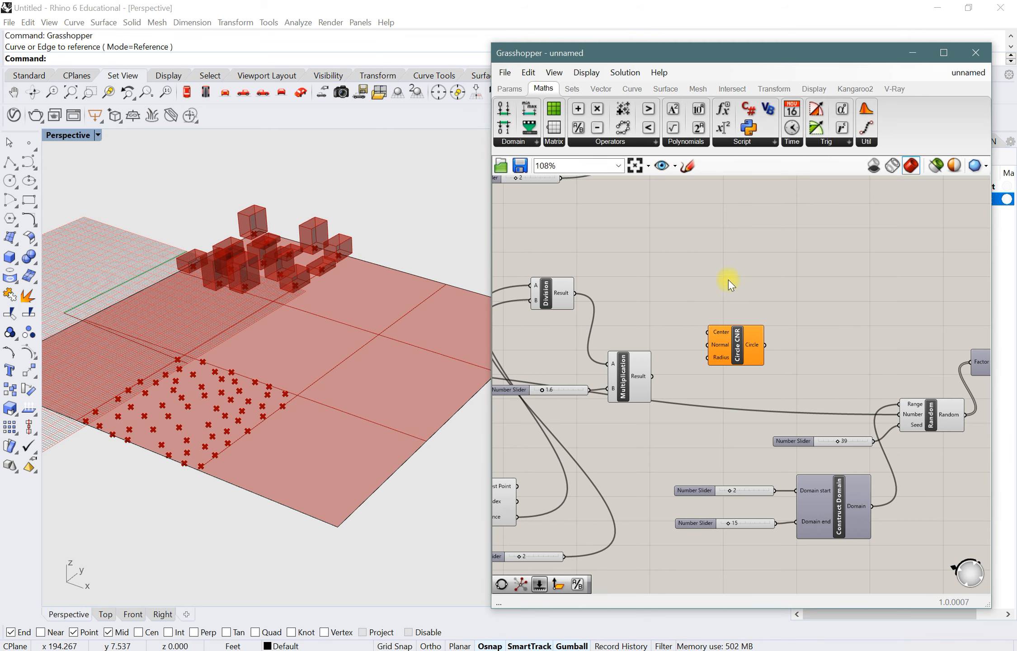
pyautogui.scroll(3, 710, 329)
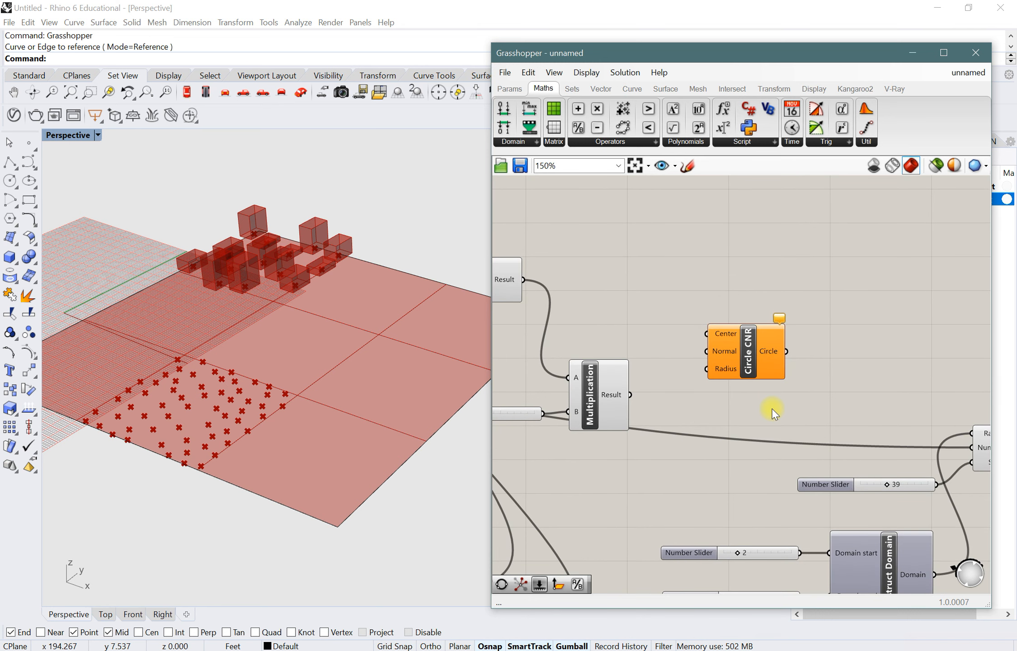
pyautogui.moveTo(751, 357); pyautogui.dragTo(795, 332)
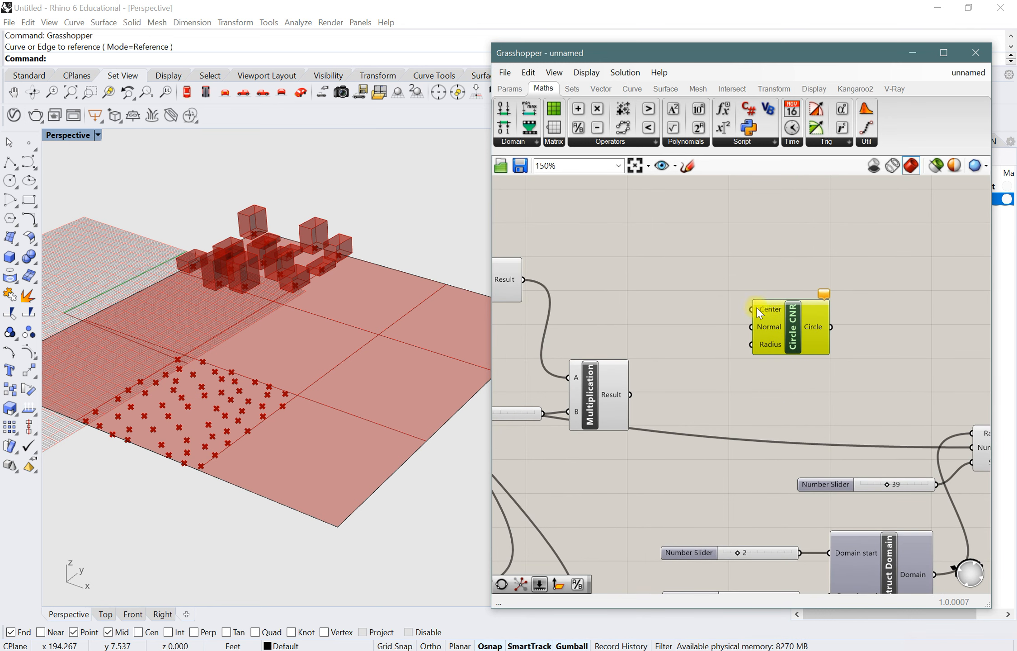
# - Delete the Type 3 Multiplication component with its 1.6 slider and reposition Division beside the Closest Point component
pyautogui.scroll(-2, 869, 323)
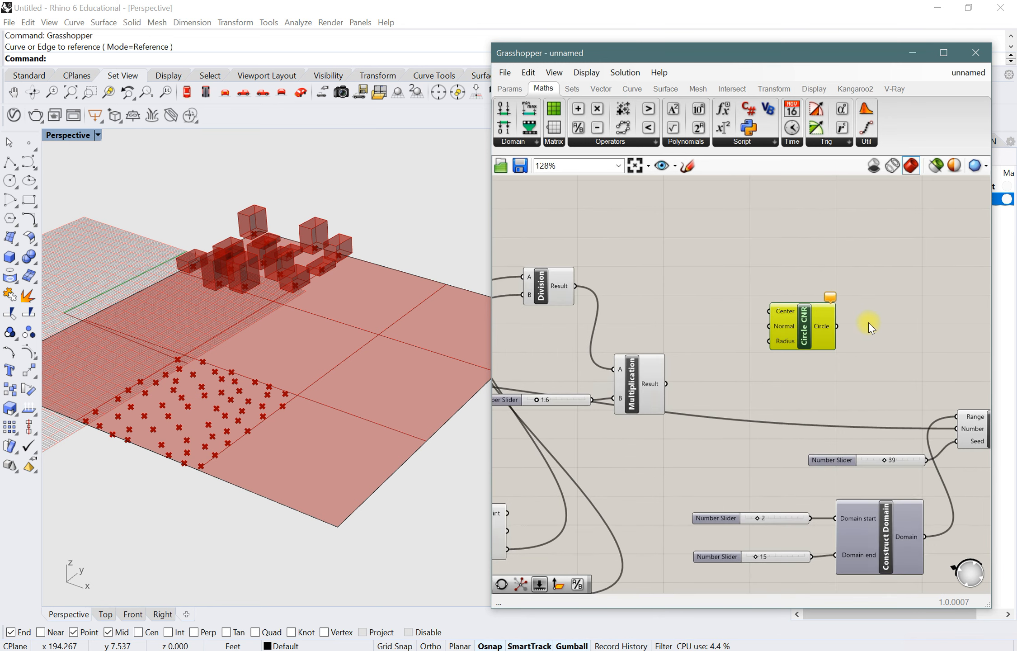
pyautogui.moveTo(779, 367); pyautogui.dragTo(837, 336, button='right')
pyautogui.scroll(-1, 838, 337)
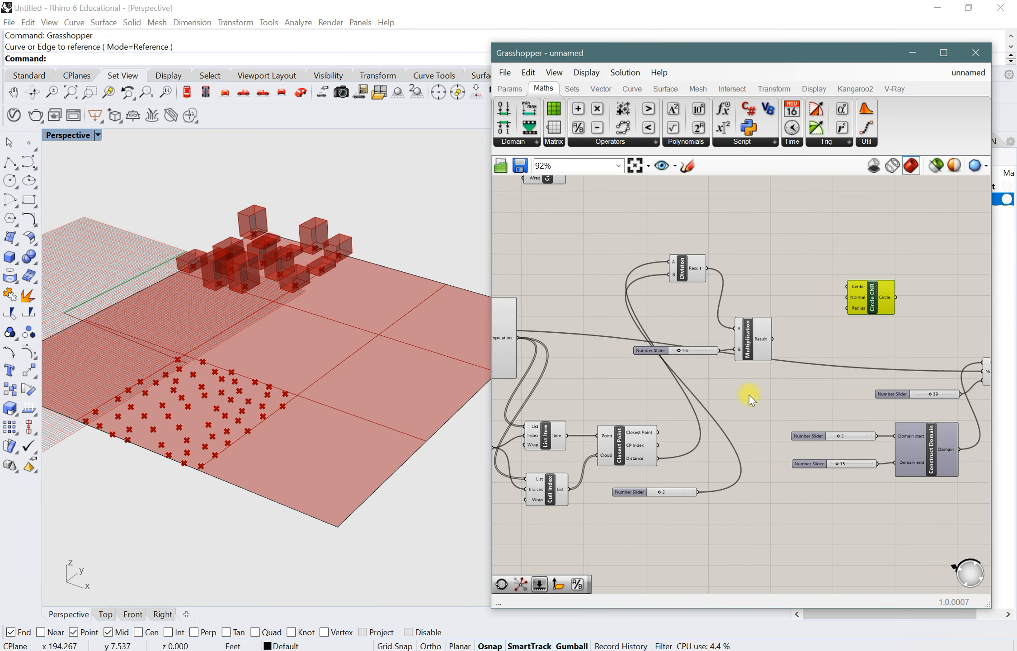
pyautogui.moveTo(759, 386); pyautogui.dragTo(768, 335)
pyautogui.press('Delete')
pyautogui.moveTo(696, 266); pyautogui.dragTo(716, 392)
pyautogui.scroll(-1, 716, 390)
pyautogui.moveTo(709, 428); pyautogui.dragTo(759, 406, button='right')
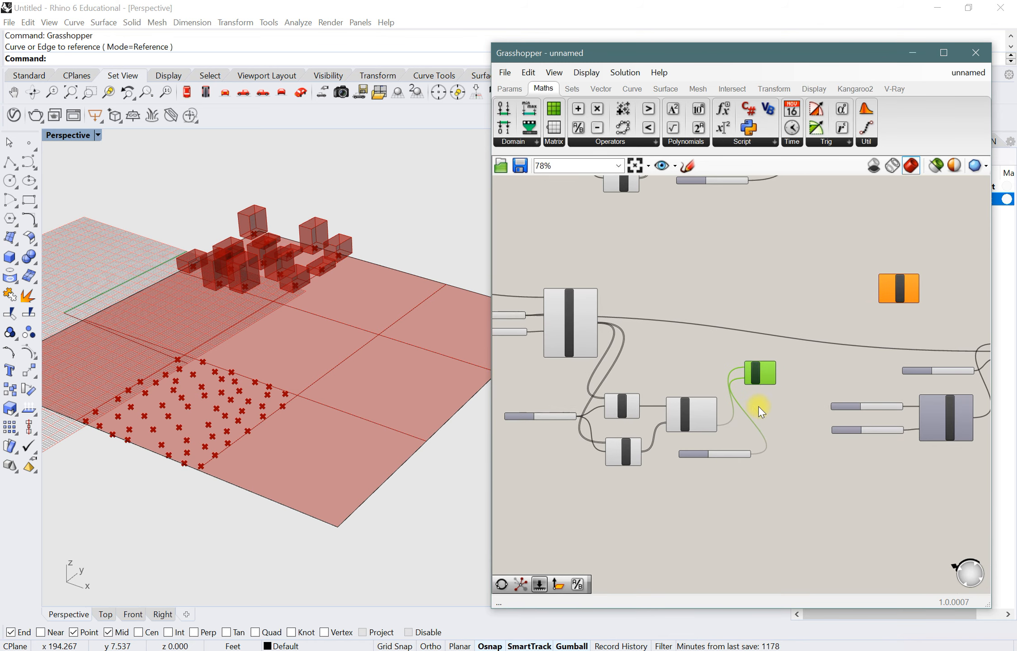
pyautogui.scroll(2, 732, 426)
pyautogui.moveTo(760, 373); pyautogui.dragTo(758, 377)
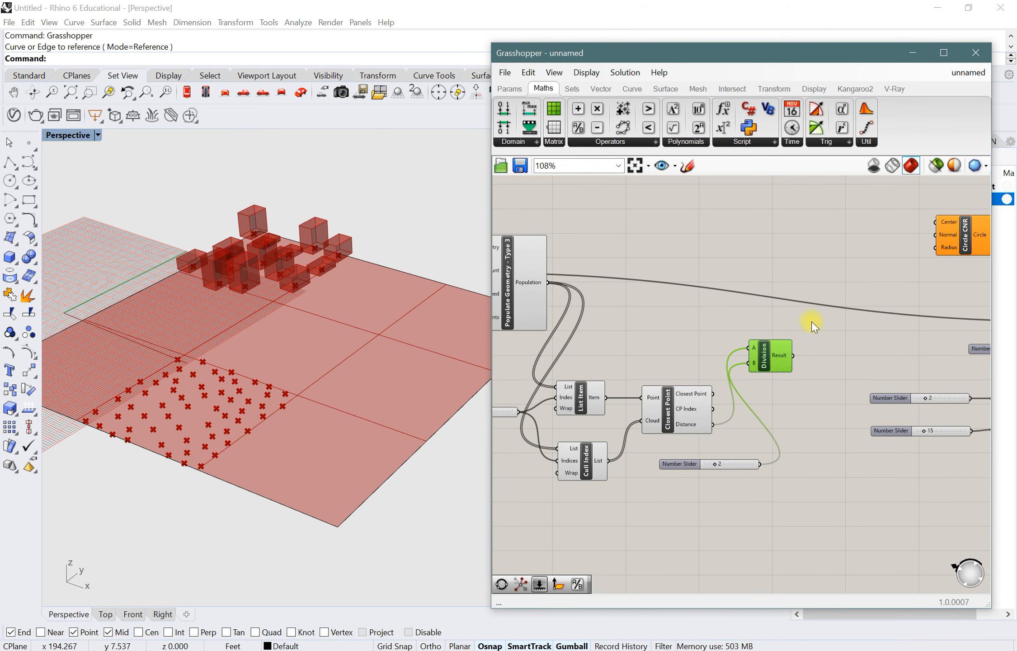
# - Place Circle CNR above Division and connect the Type 3 Population output to its Center input
pyautogui.moveTo(945, 248); pyautogui.dragTo(787, 264)
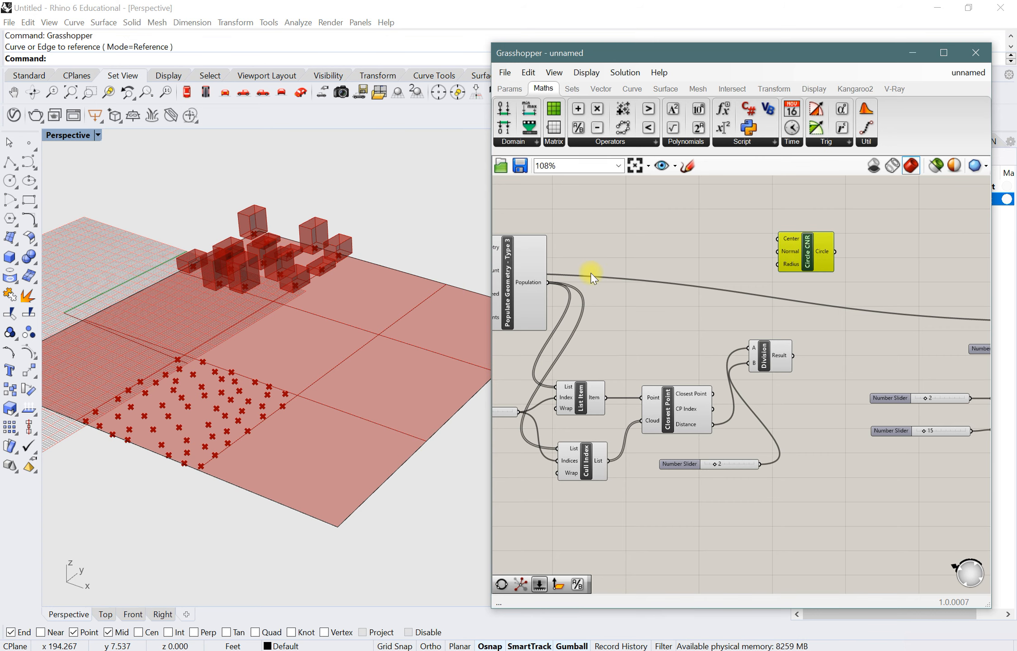
pyautogui.moveTo(547, 283); pyautogui.dragTo(779, 239)
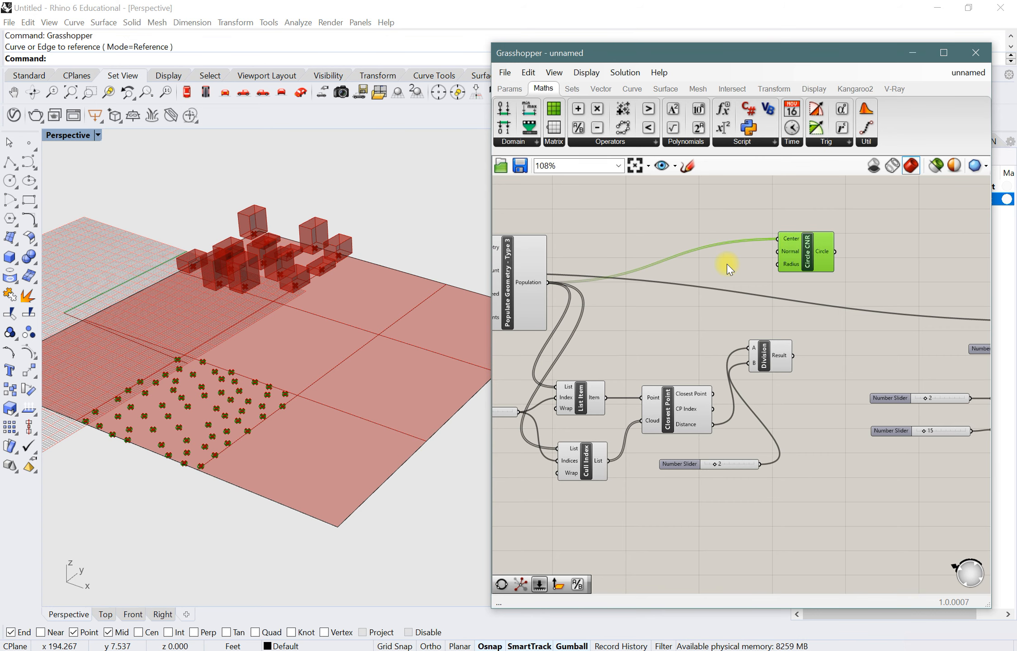
pyautogui.scroll(3, 235, 435)
pyautogui.scroll(5, 221, 340)
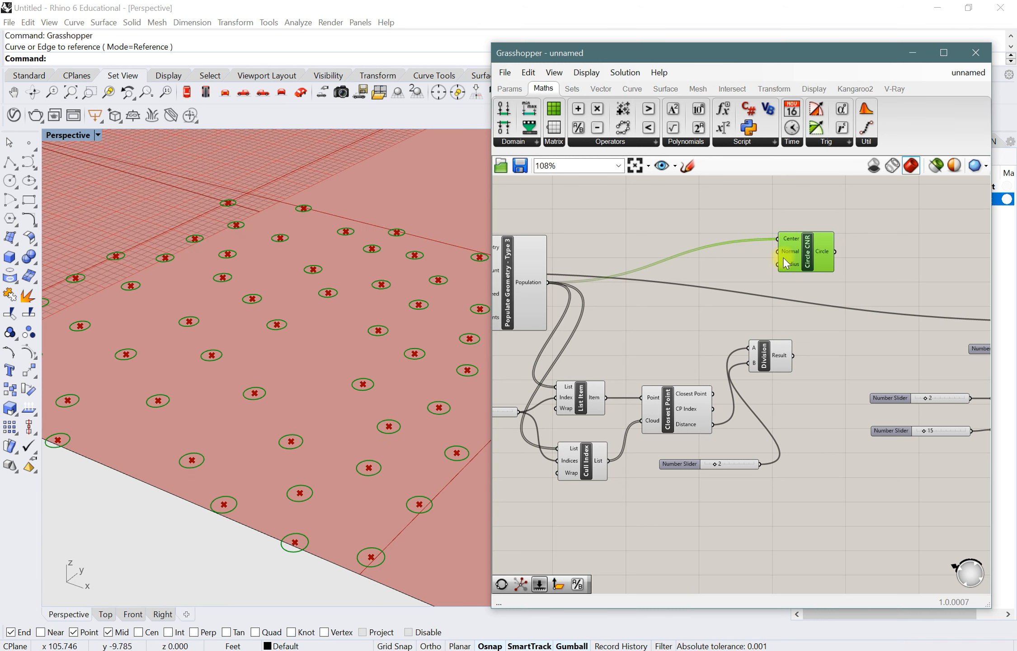
# - Connect the Division Result to the Radius input of Circle CNR
pyautogui.moveTo(792, 356); pyautogui.dragTo(776, 264)
pyautogui.scroll(-8, 298, 385)
pyautogui.moveTo(307, 384); pyautogui.dragTo(331, 443, button='right')
pyautogui.scroll(3, 332, 443)
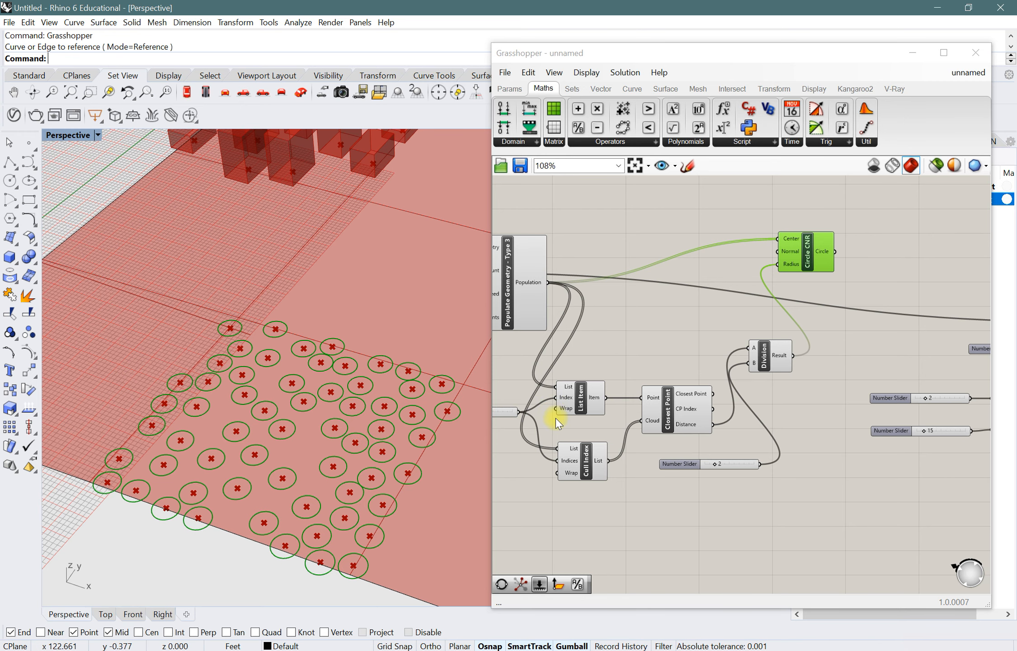
# - Connect the Circle output of Circle CNR to the Base input of the Type 3 Extrude component
pyautogui.click(809, 262)
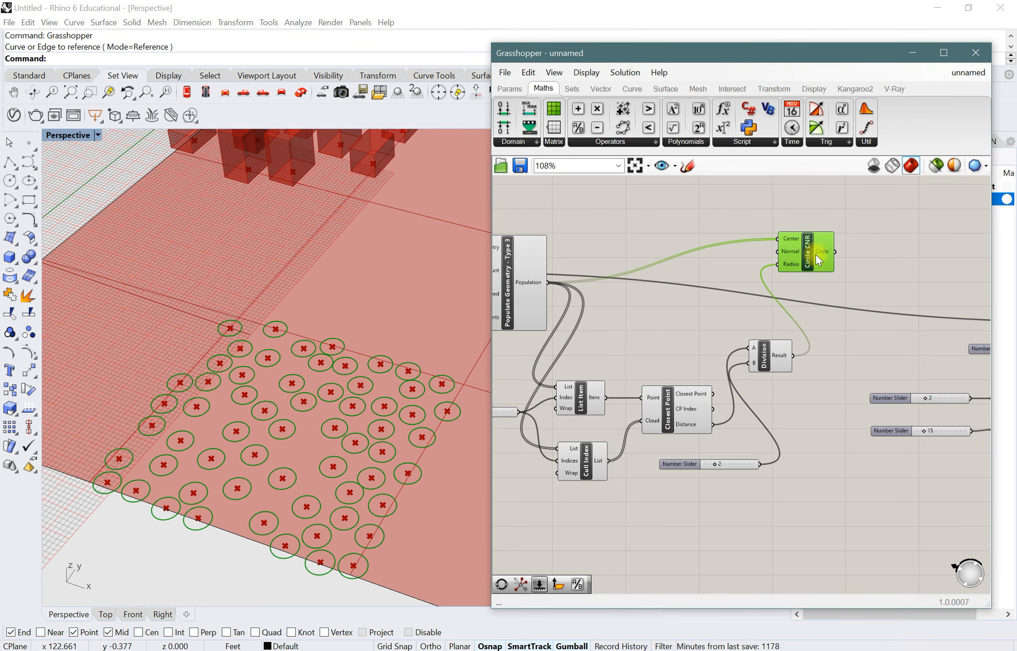
pyautogui.scroll(-2, 748, 269)
pyautogui.moveTo(878, 271); pyautogui.dragTo(699, 291, button='right')
pyautogui.scroll(1, 699, 291)
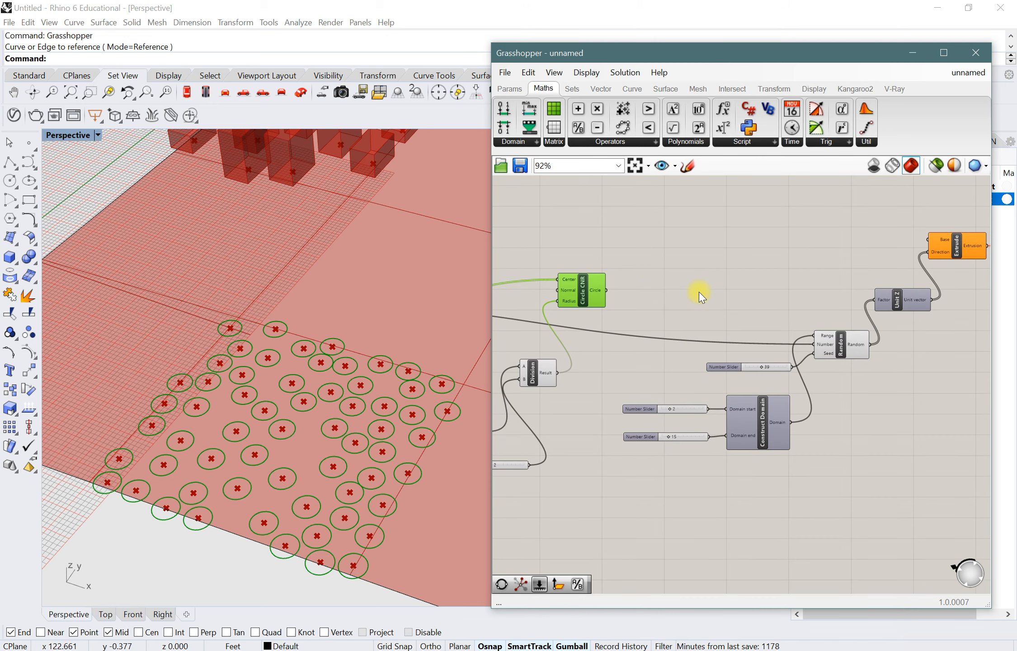
pyautogui.moveTo(618, 290); pyautogui.dragTo(928, 240)
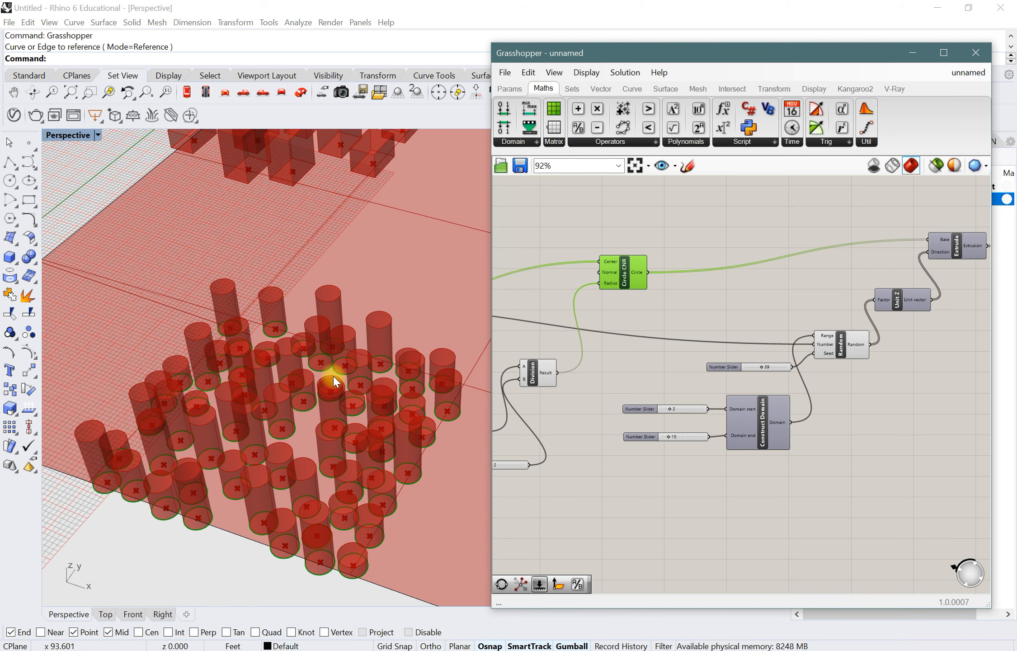
pyautogui.scroll(-3, 590, 323)
pyautogui.moveTo(645, 445); pyautogui.dragTo(694, 446, button='right')
pyautogui.moveTo(318, 427); pyautogui.dragTo(432, 375, button='right')
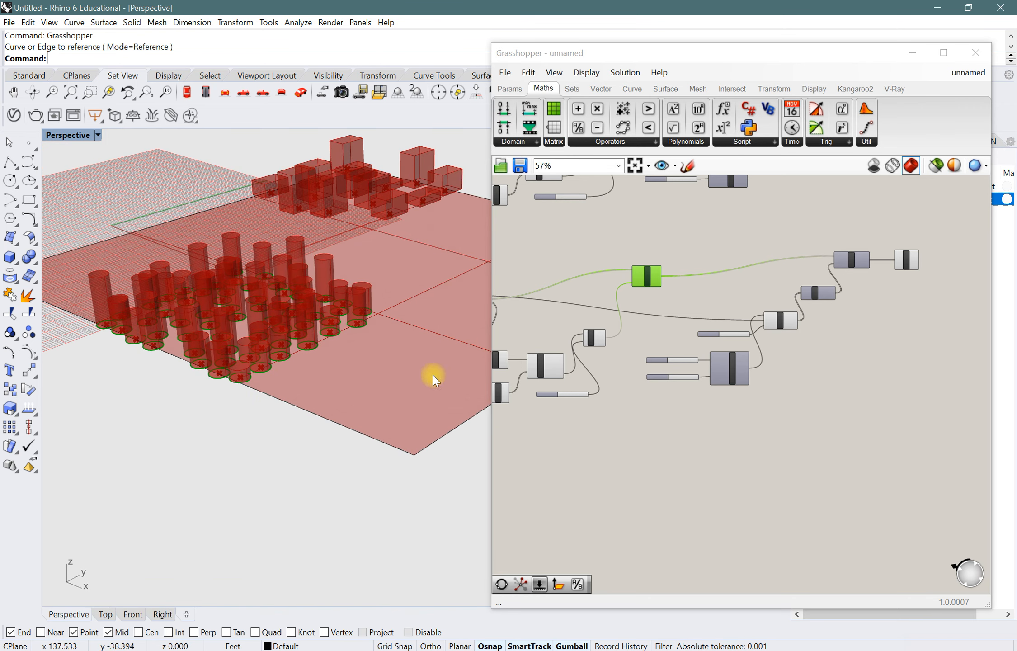
# - Turn off the preview of the Circle CNR component
pyautogui.rightClick(657, 282)
pyautogui.click(623, 237)
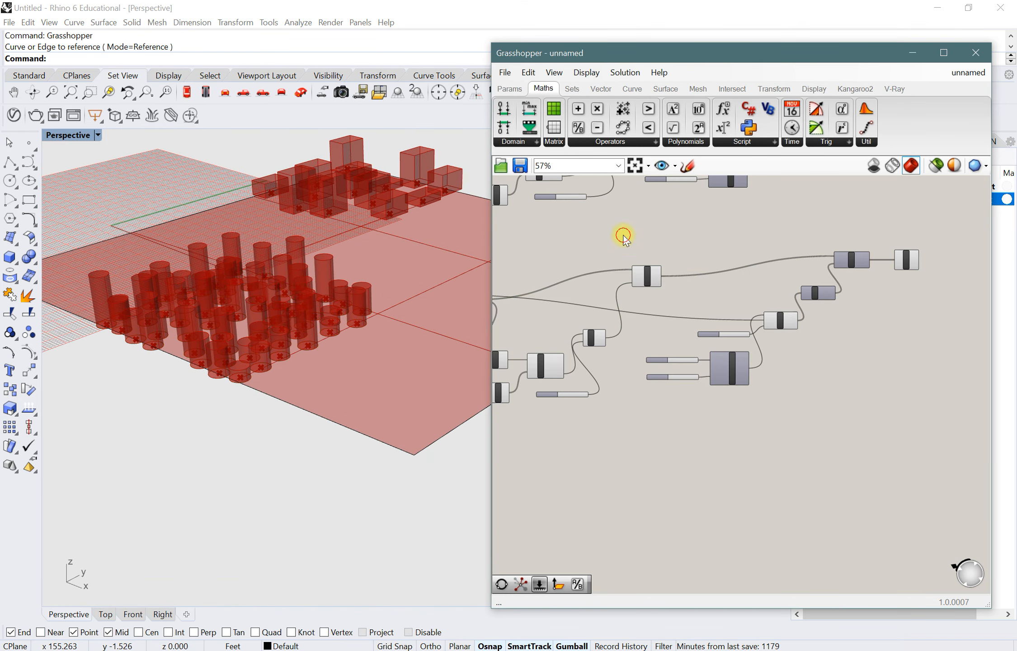
pyautogui.rightClick(648, 273)
pyautogui.click(631, 230)
pyautogui.rightClick(631, 231)
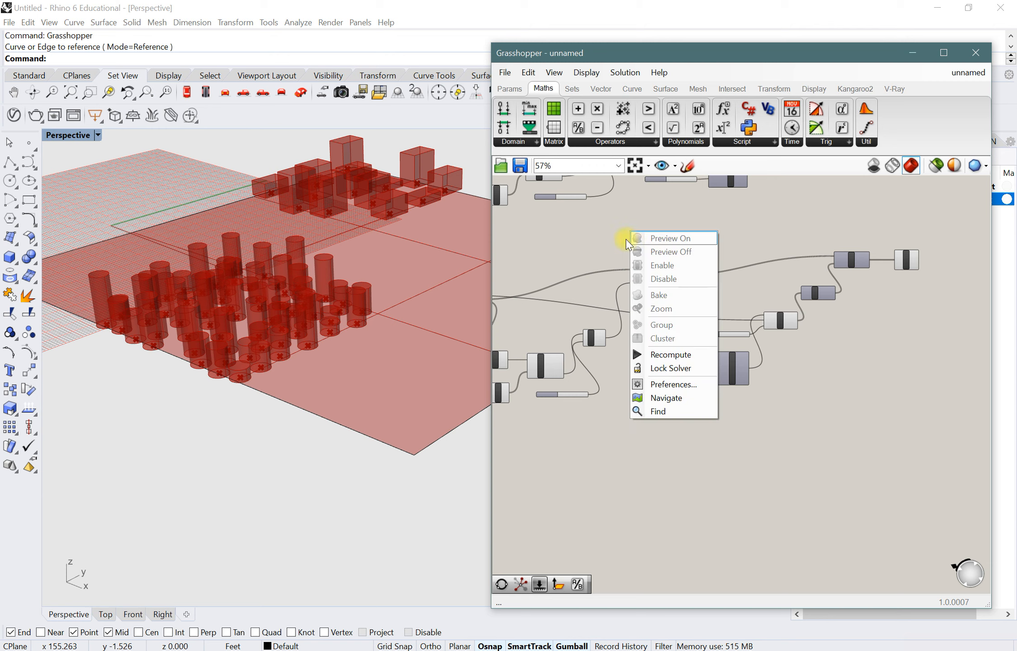
pyautogui.click(595, 246)
pyautogui.click(638, 267)
pyautogui.rightClick(631, 256)
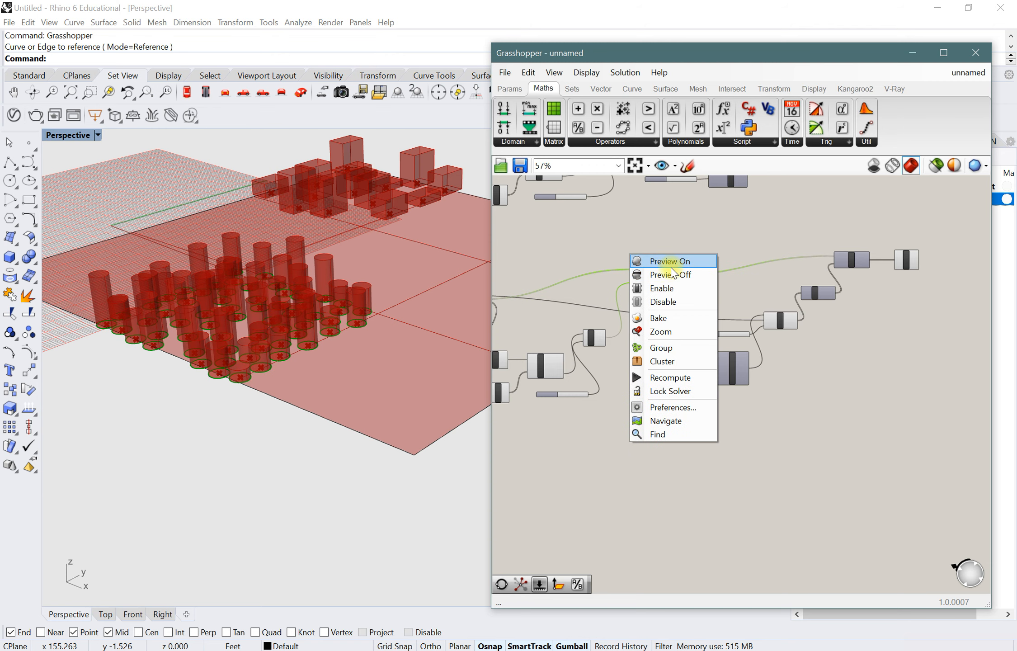
pyautogui.click(672, 274)
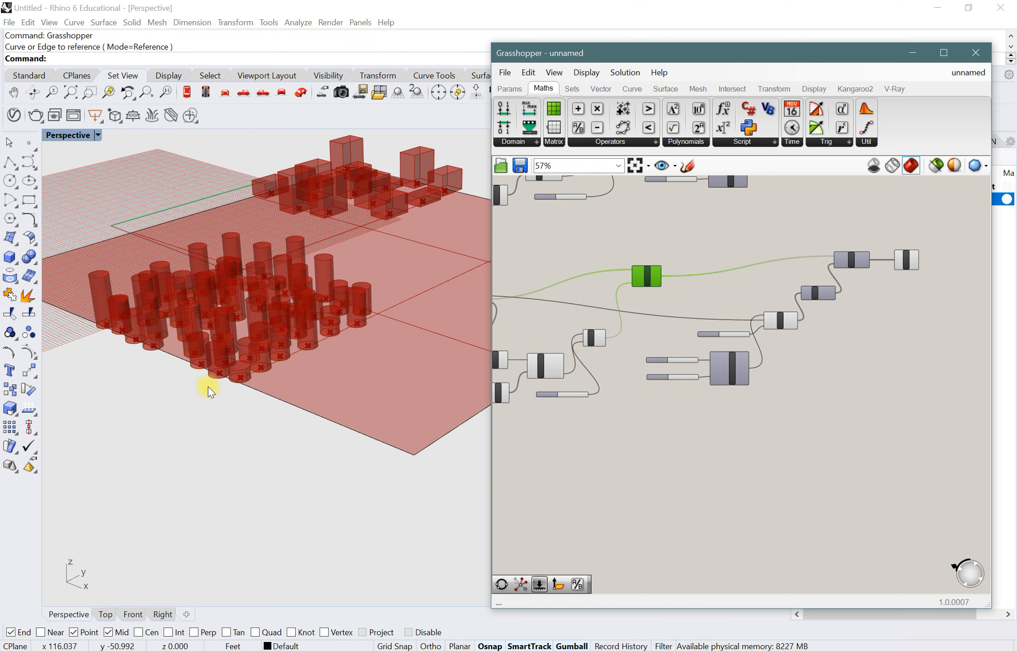
# - Examine the extruded cylinders and boxes on the site from different angles in the perspective view
pyautogui.moveTo(207, 386)
pyautogui.mouseDown(button='right')
pyautogui.moveTo(271, 366)
pyautogui.moveTo(198, 374)
pyautogui.mouseUp(button='right')
pyautogui.moveTo(279, 297); pyautogui.dragTo(320, 370, button='right')
pyautogui.scroll(4, 289, 362)
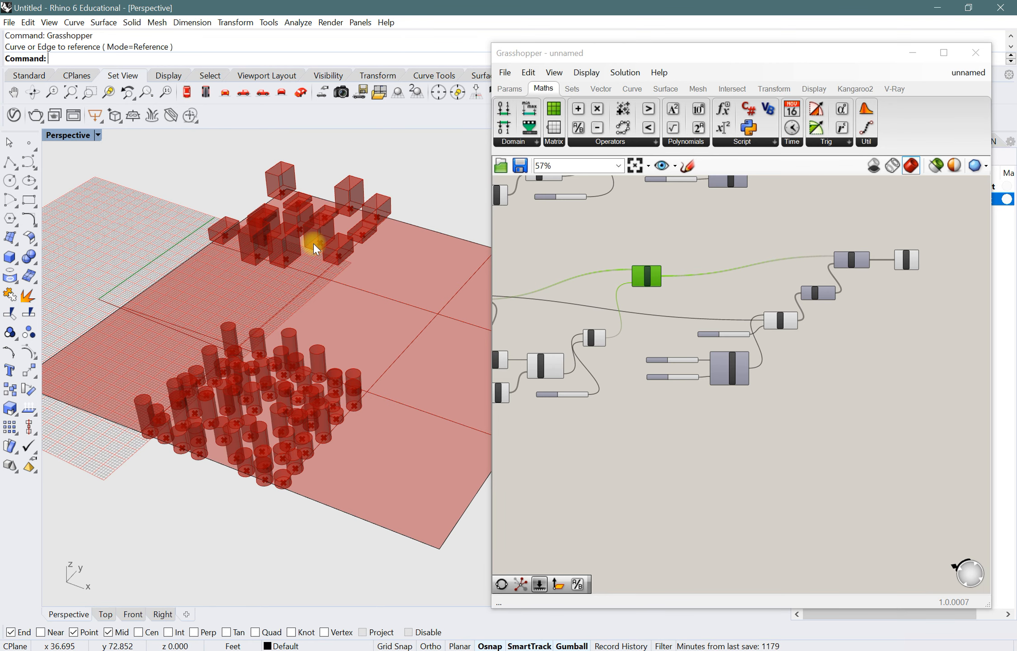
pyautogui.scroll(-2, 411, 348)
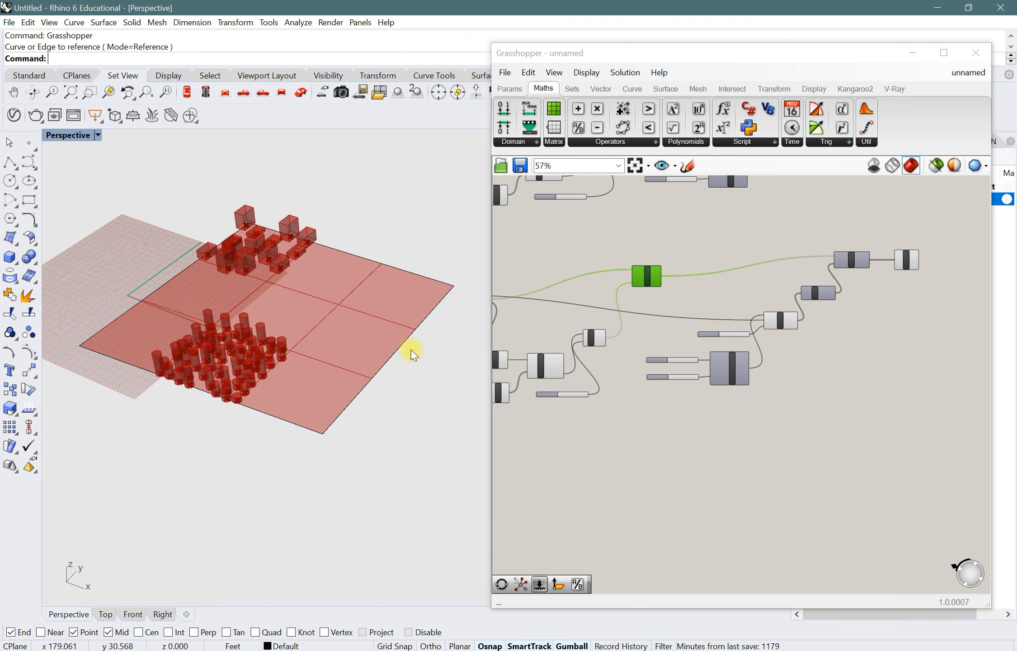
pyautogui.scroll(2, 311, 275)
pyautogui.scroll(-1, 348, 287)
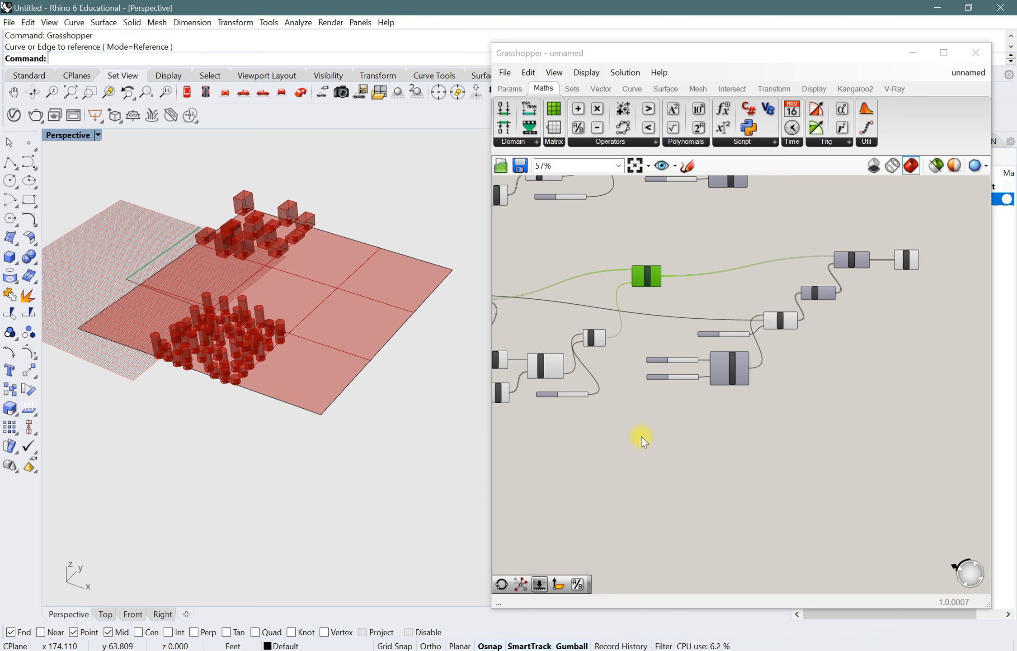
# - Set the Count slider of the Type 1 Populate Geometry component to 4
pyautogui.scroll(-2, 683, 440)
pyautogui.moveTo(674, 463); pyautogui.dragTo(744, 483, button='right')
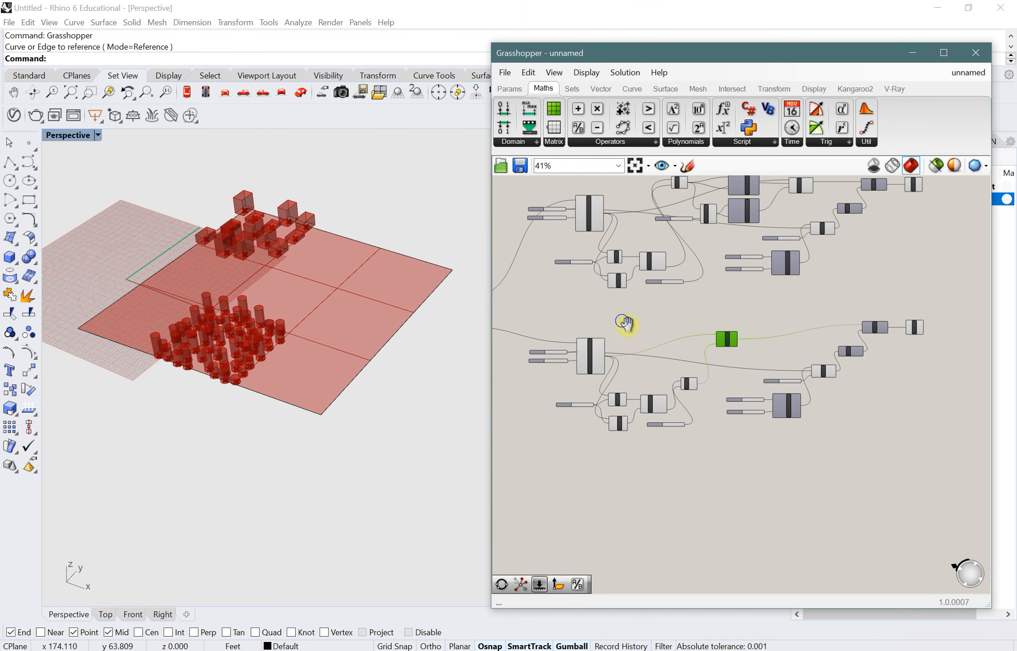
pyautogui.moveTo(625, 323); pyautogui.dragTo(643, 340, button='right')
pyautogui.scroll(5, 602, 204)
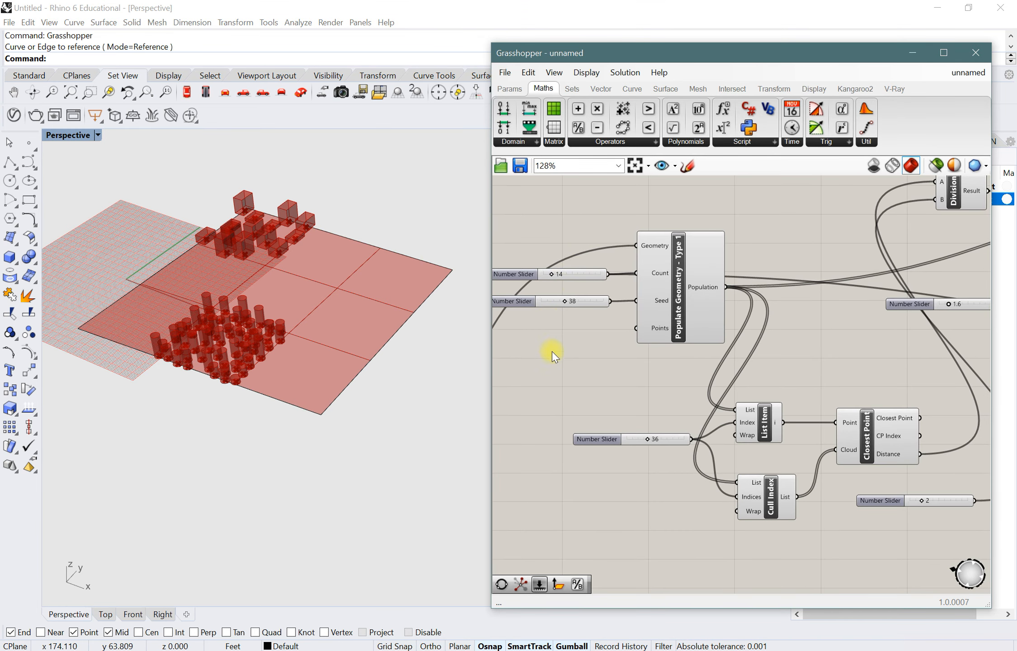
pyautogui.scroll(2, 622, 361)
pyautogui.moveTo(322, 332); pyautogui.dragTo(268, 308, button='right')
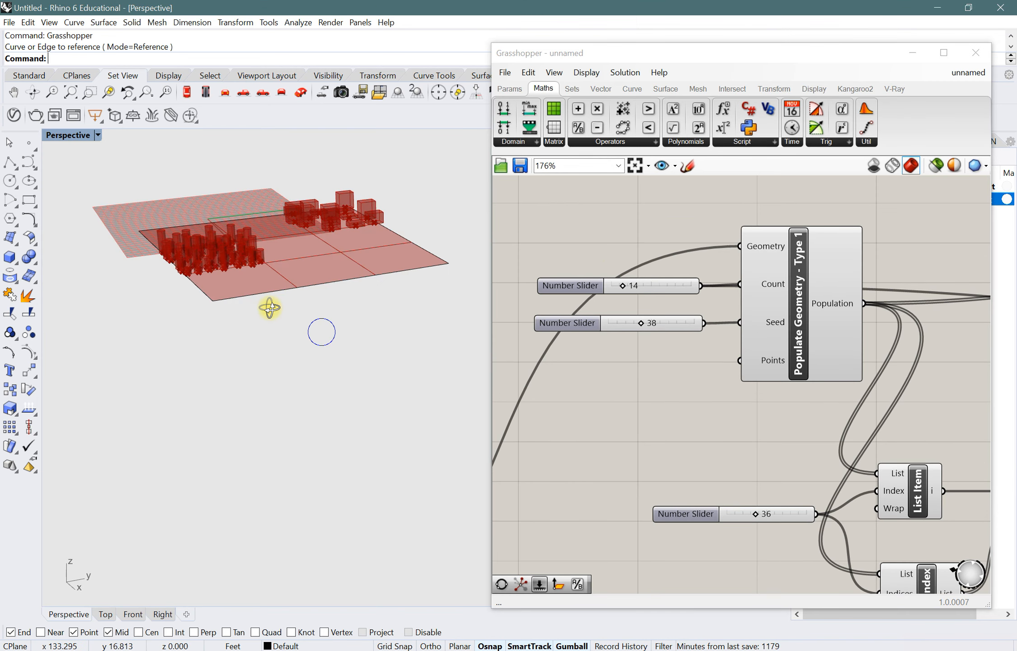
pyautogui.scroll(8, 312, 261)
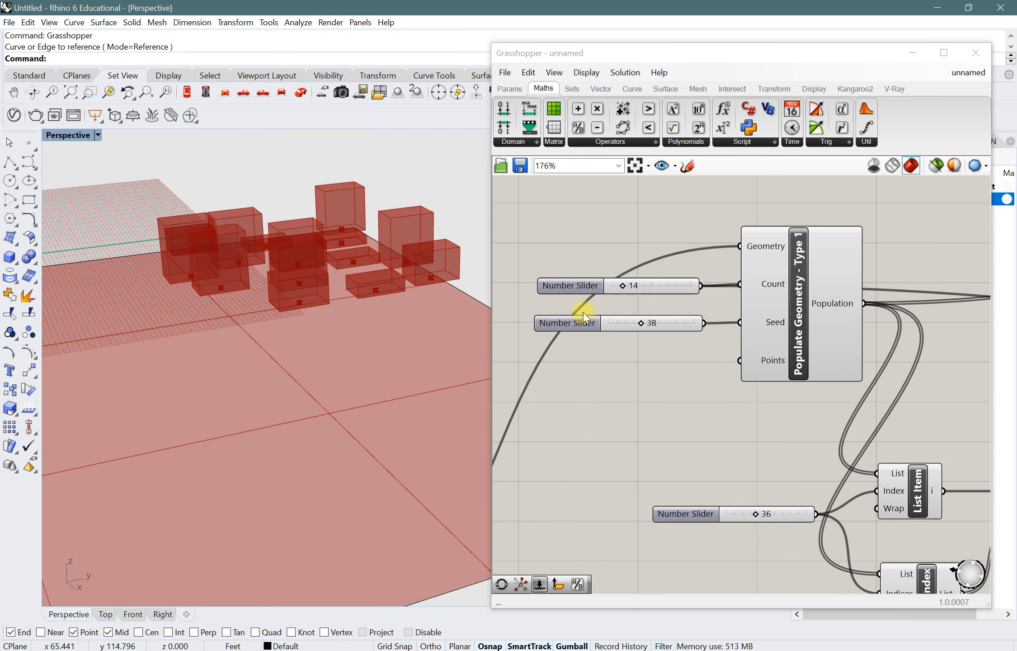
pyautogui.moveTo(623, 289); pyautogui.dragTo(623, 290)
pyautogui.moveTo(622, 286); pyautogui.dragTo(615, 286)
pyautogui.moveTo(213, 289); pyautogui.dragTo(267, 326, button='right')
pyautogui.scroll(-5, 253, 320)
pyautogui.scroll(5, 251, 278)
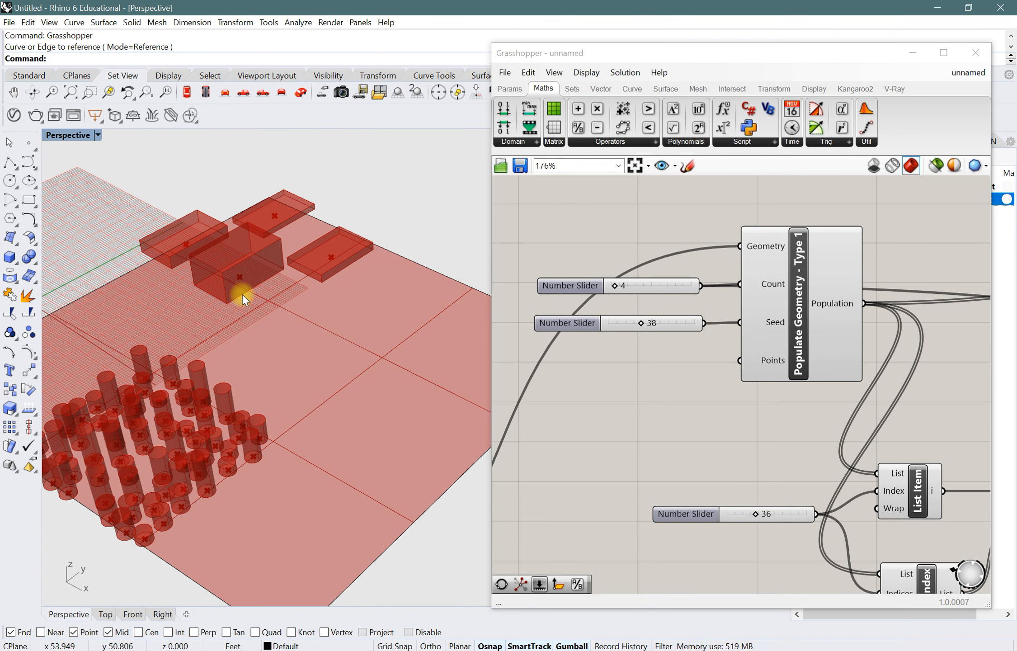
pyautogui.moveTo(301, 253); pyautogui.dragTo(313, 326, button='right')
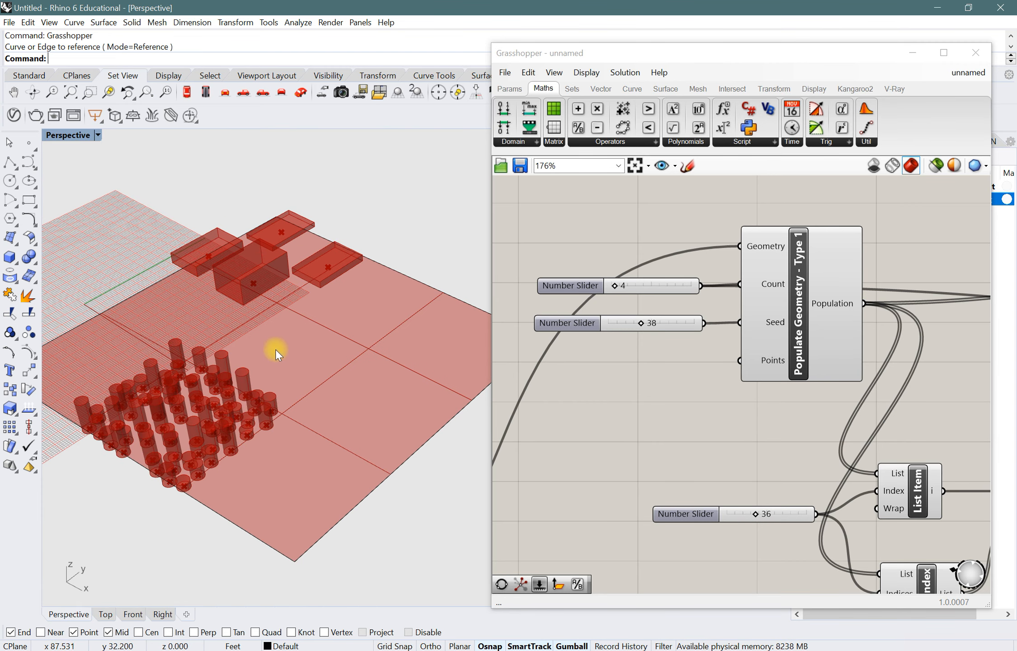
pyautogui.moveTo(316, 386); pyautogui.dragTo(294, 439, button='right')
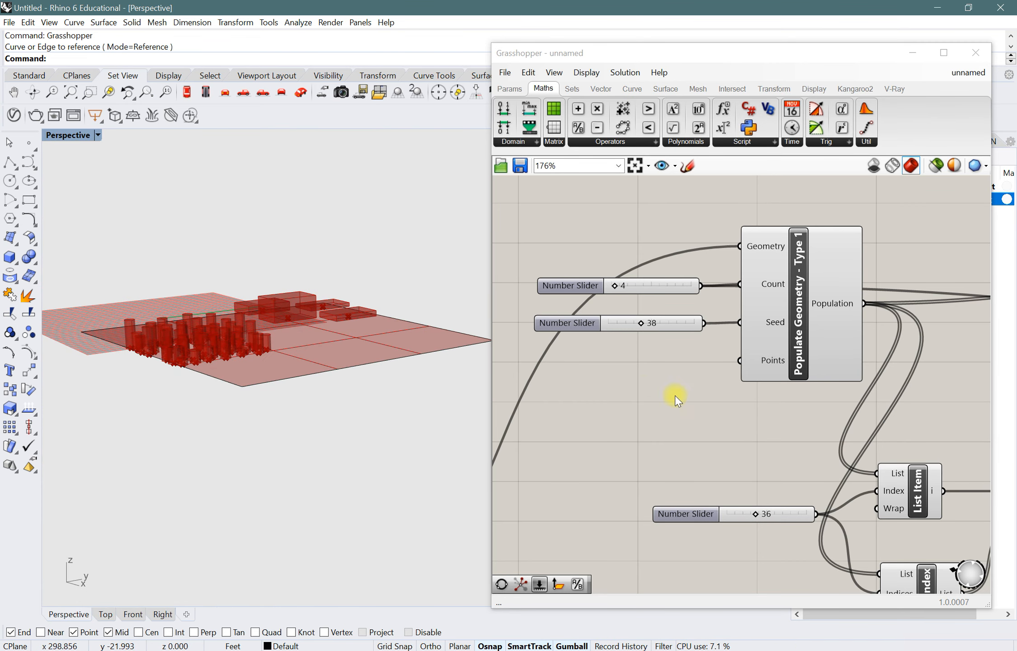
# - Review the Type 1 and Type 3 component groups and select the whole Type 3 group to highlight its geometry on the site
pyautogui.scroll(-3, 674, 397)
pyautogui.scroll(-3, 642, 409)
pyautogui.moveTo(624, 504); pyautogui.dragTo(608, 377, button='right')
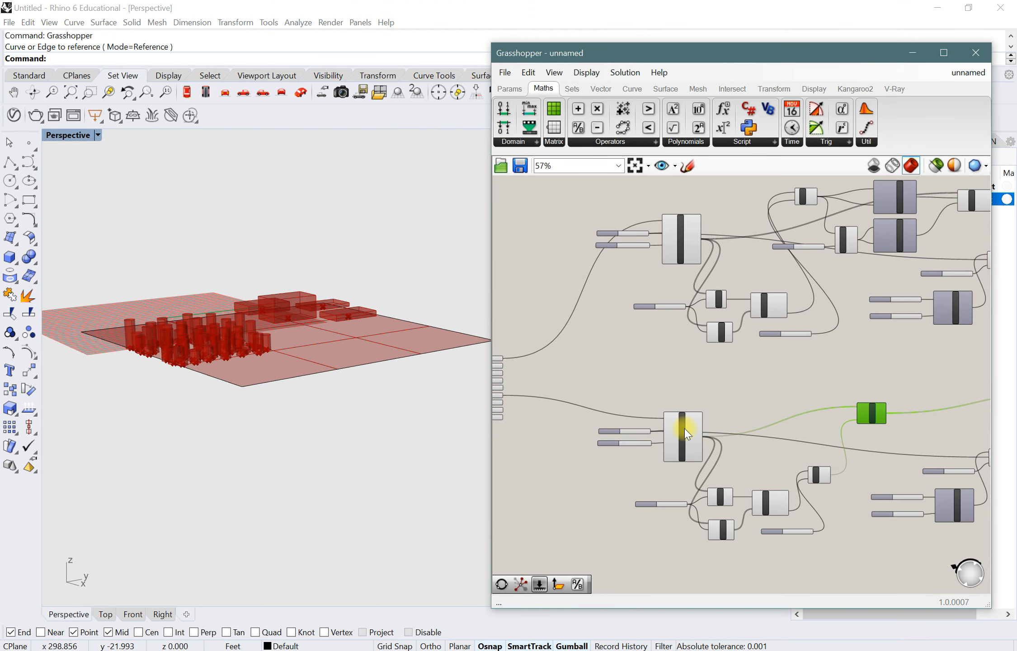
pyautogui.scroll(-2, 680, 429)
pyautogui.moveTo(951, 515); pyautogui.dragTo(808, 371)
pyautogui.moveTo(900, 391)
pyautogui.mouseDown()
pyautogui.moveTo(881, 397)
pyautogui.moveTo(904, 391)
pyautogui.mouseUp()
pyautogui.click(777, 441)
pyautogui.scroll(-2, 836, 390)
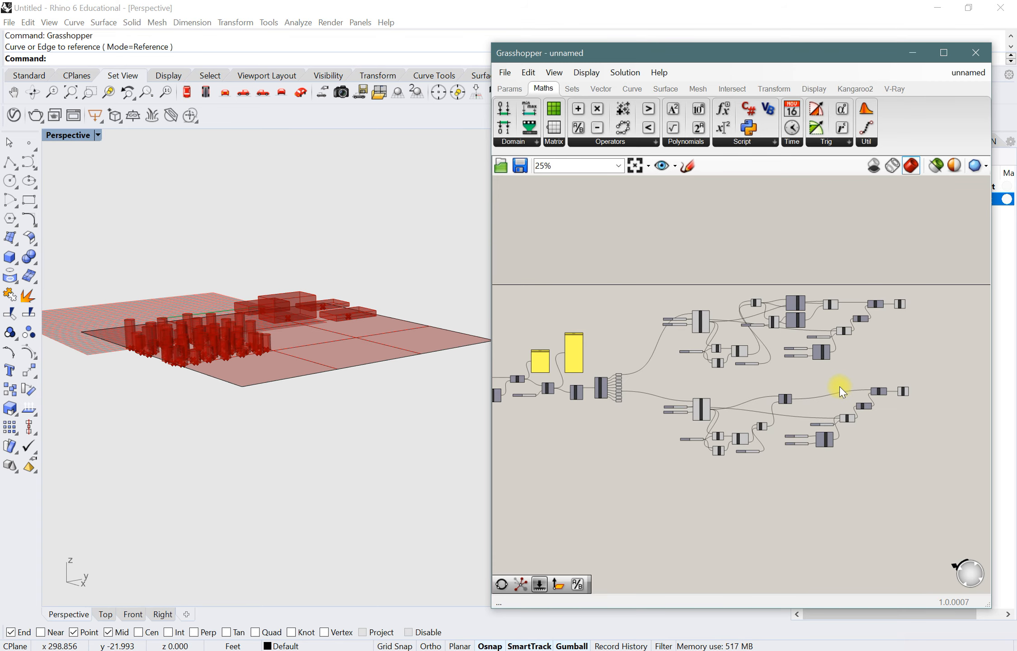
pyautogui.moveTo(665, 438); pyautogui.dragTo(643, 380, button='right')
pyautogui.moveTo(905, 423); pyautogui.dragTo(684, 397)
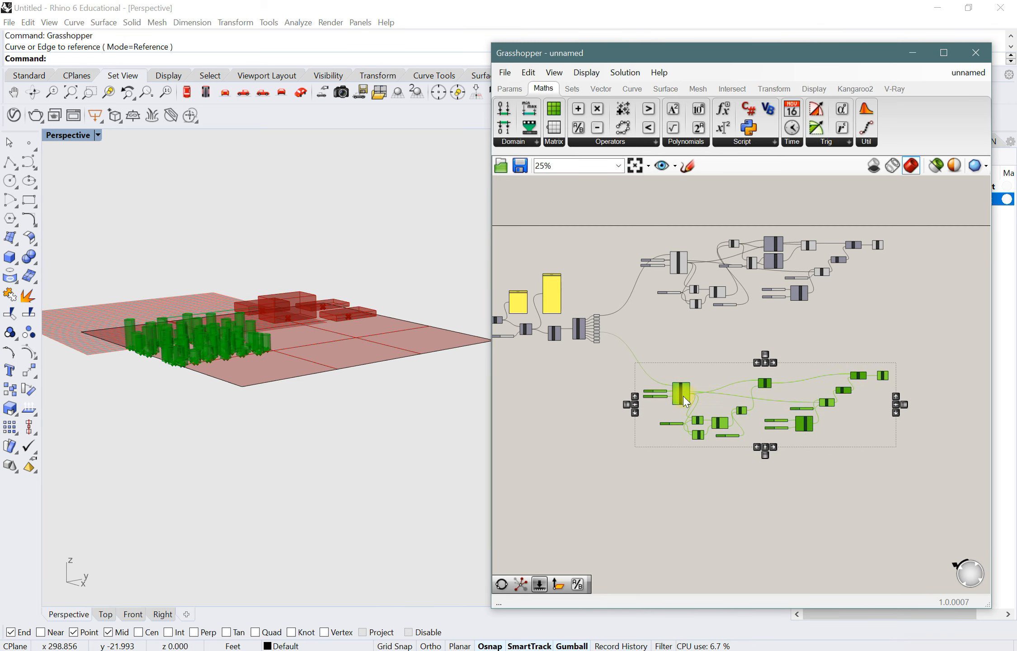
pyautogui.click(629, 484)
# - Inspect the cylinders and boxes on the site up close from above, and review the layout of the whole definition
pyautogui.moveTo(283, 421); pyautogui.dragTo(299, 447, button='right')
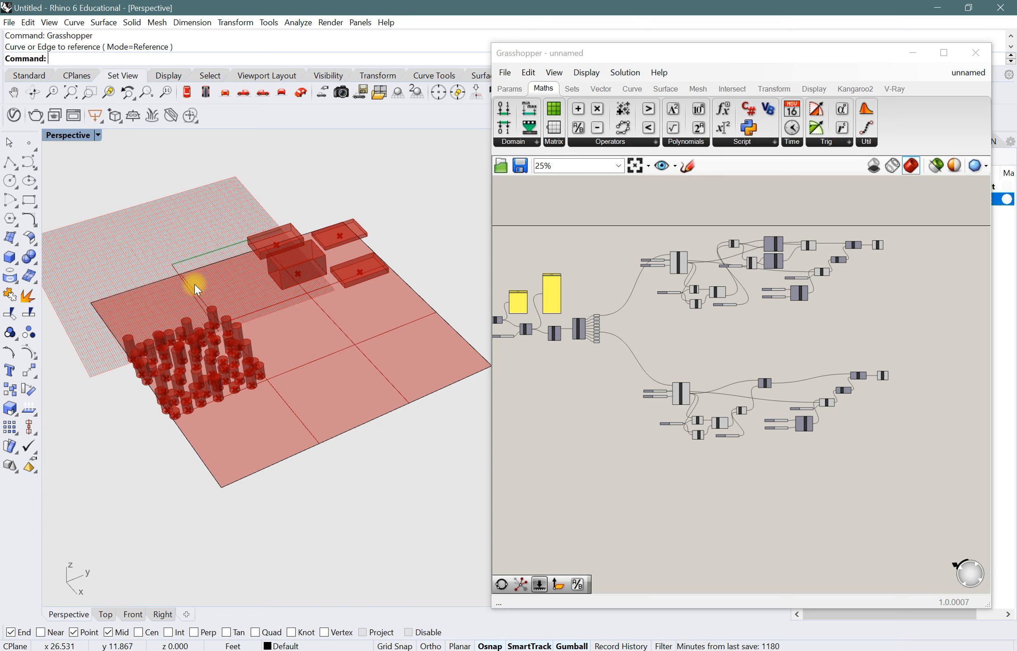
pyautogui.moveTo(257, 458); pyautogui.dragTo(276, 441, button='right')
pyautogui.scroll(4, 152, 351)
pyautogui.scroll(2, 320, 353)
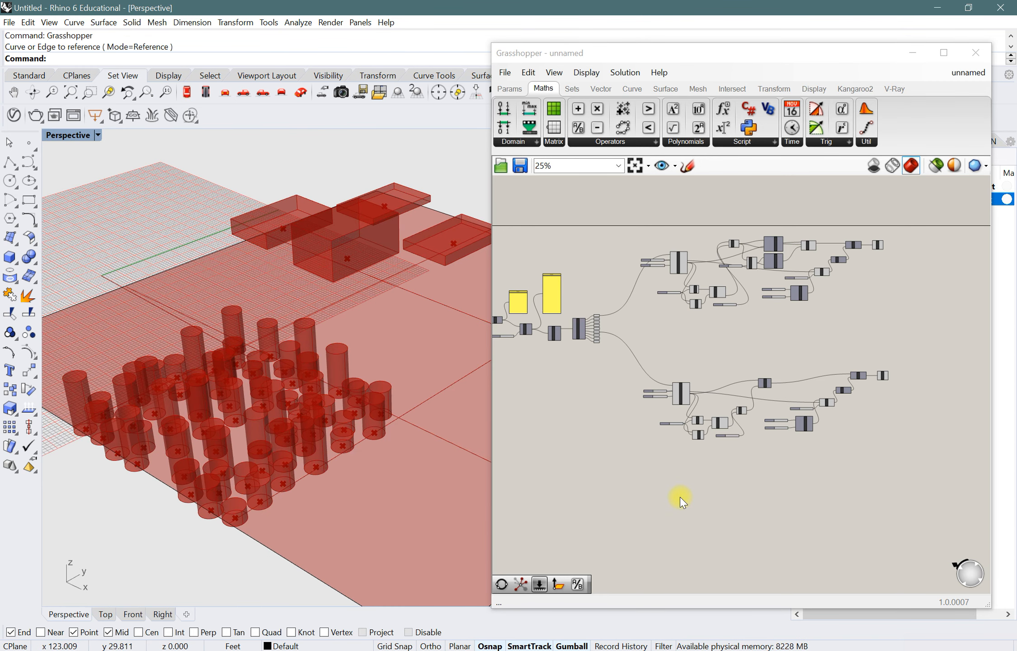
pyautogui.moveTo(629, 463); pyautogui.dragTo(745, 452, button='right')
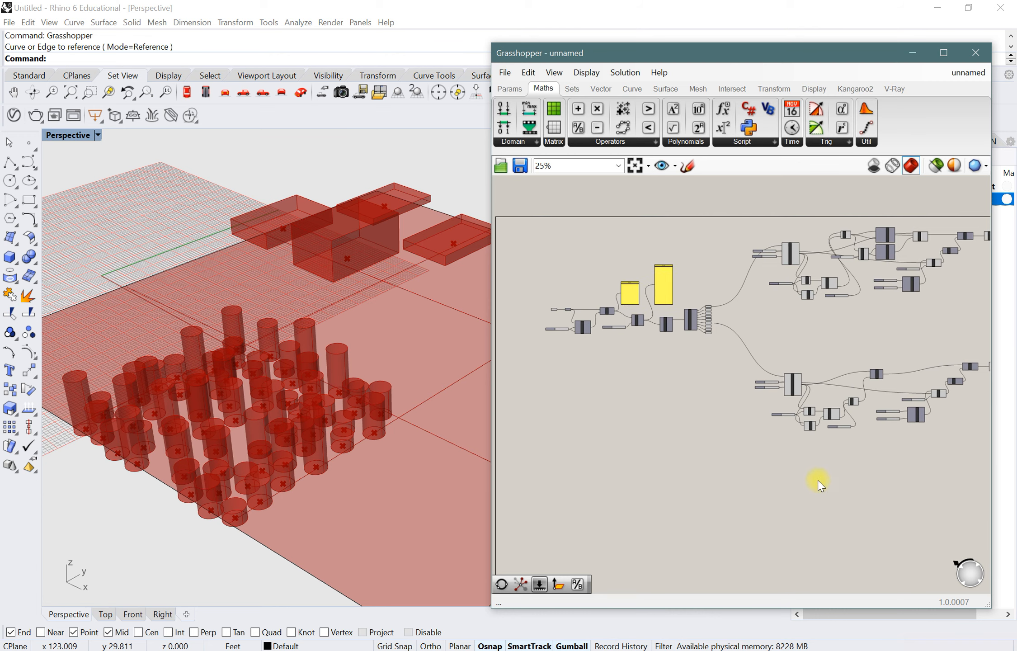
pyautogui.moveTo(850, 488); pyautogui.dragTo(820, 502, button='right')
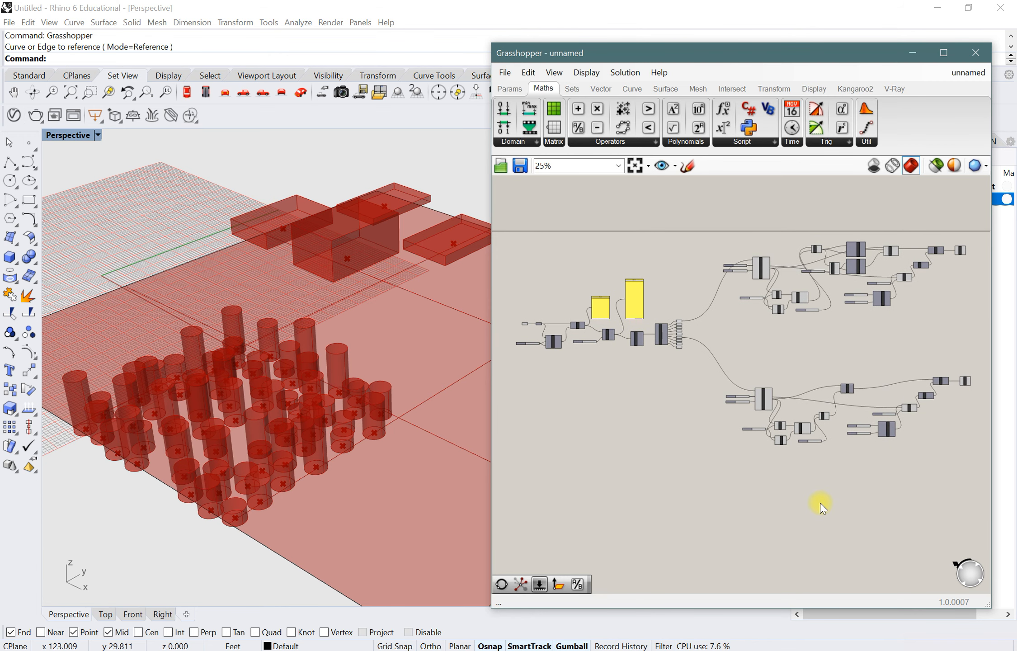